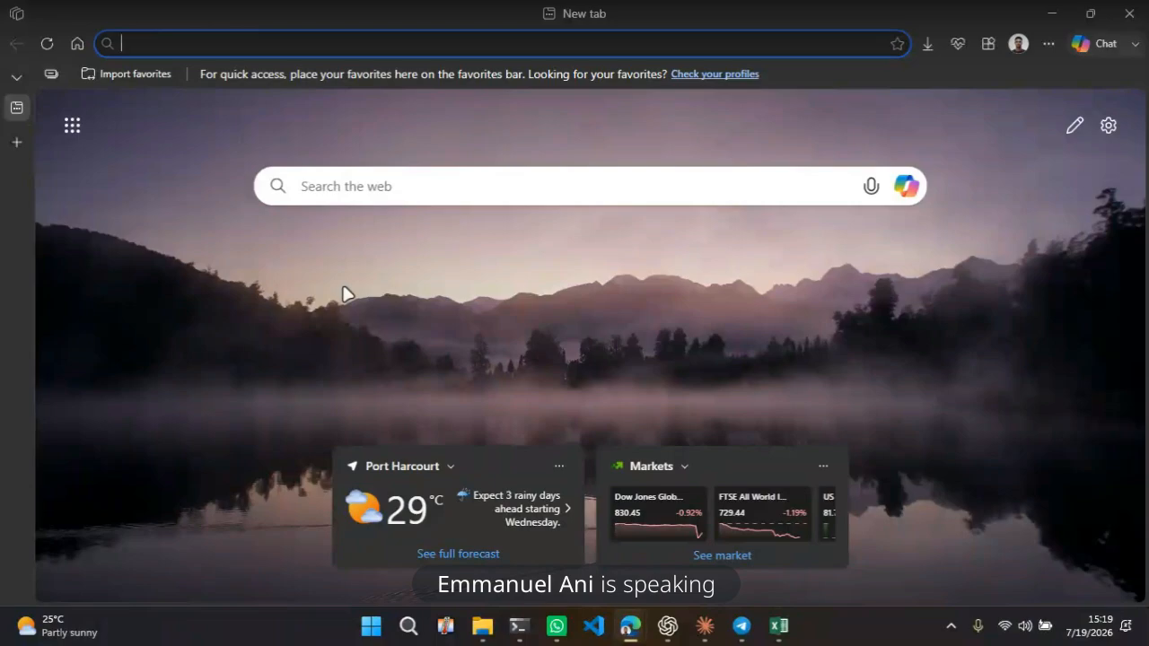
# Search the web for "power BI download" and open Microsoft's official Power BI Desktop download page
pyautogui.write('power BI')
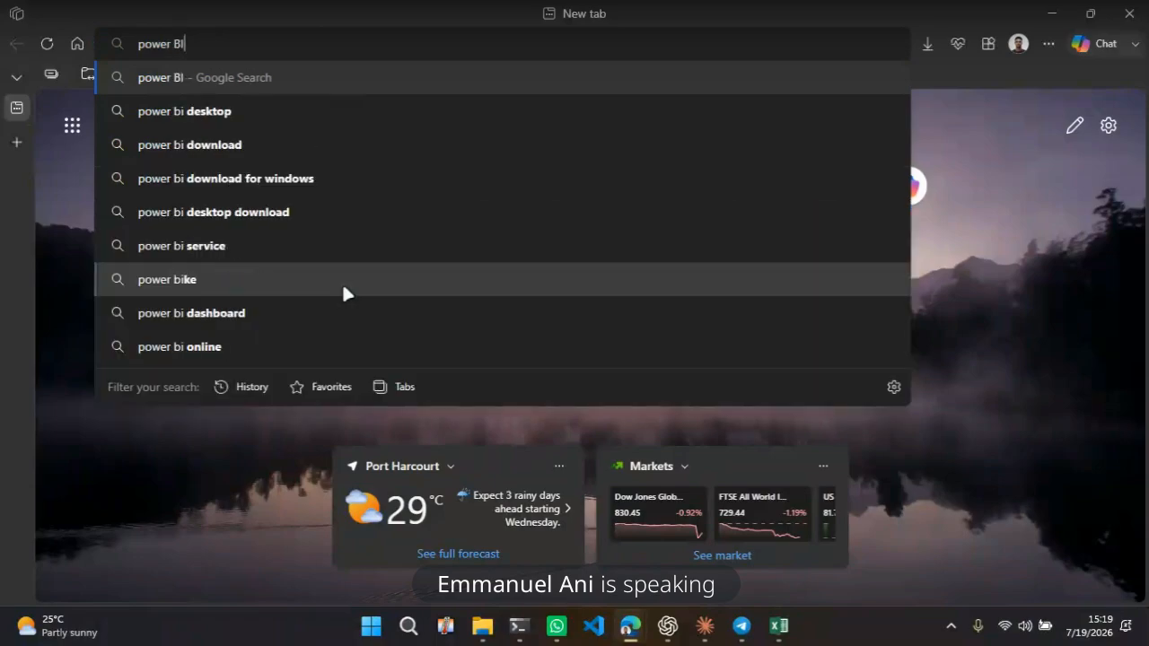
pyautogui.write(' down')
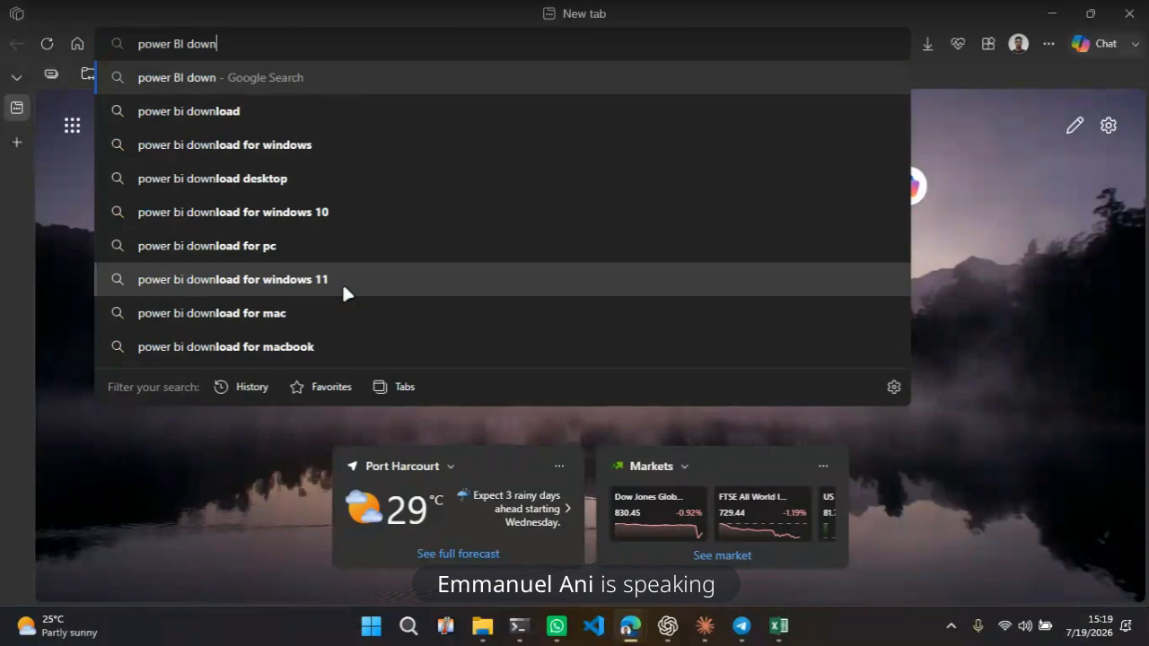
pyautogui.write('l')
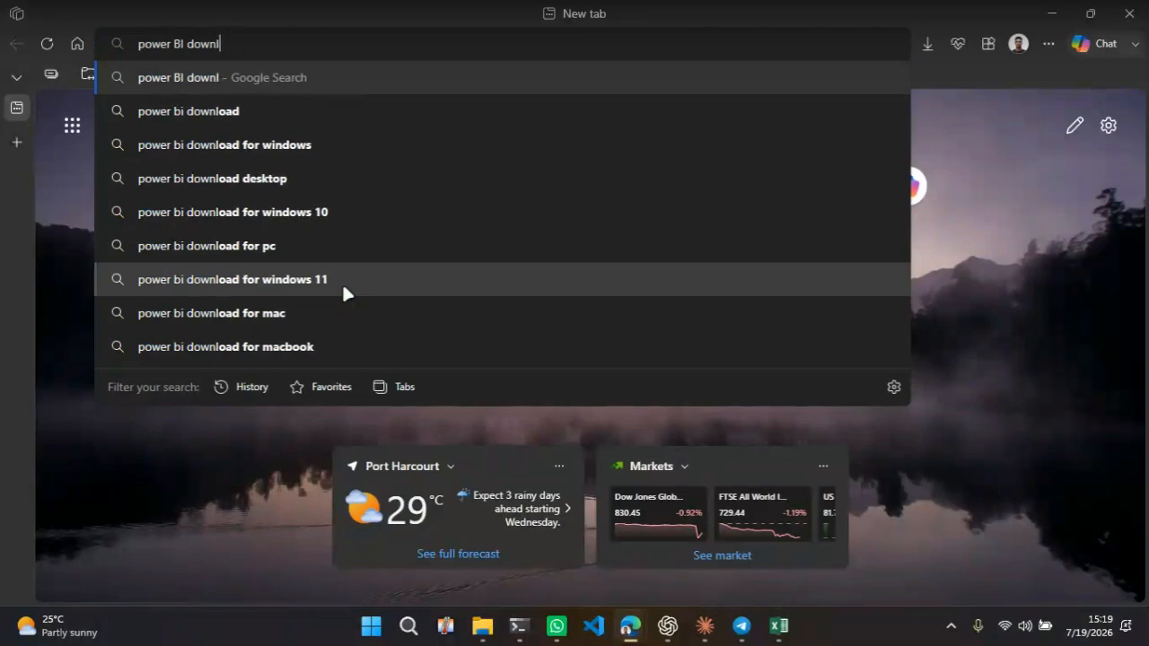
pyautogui.write('oad')
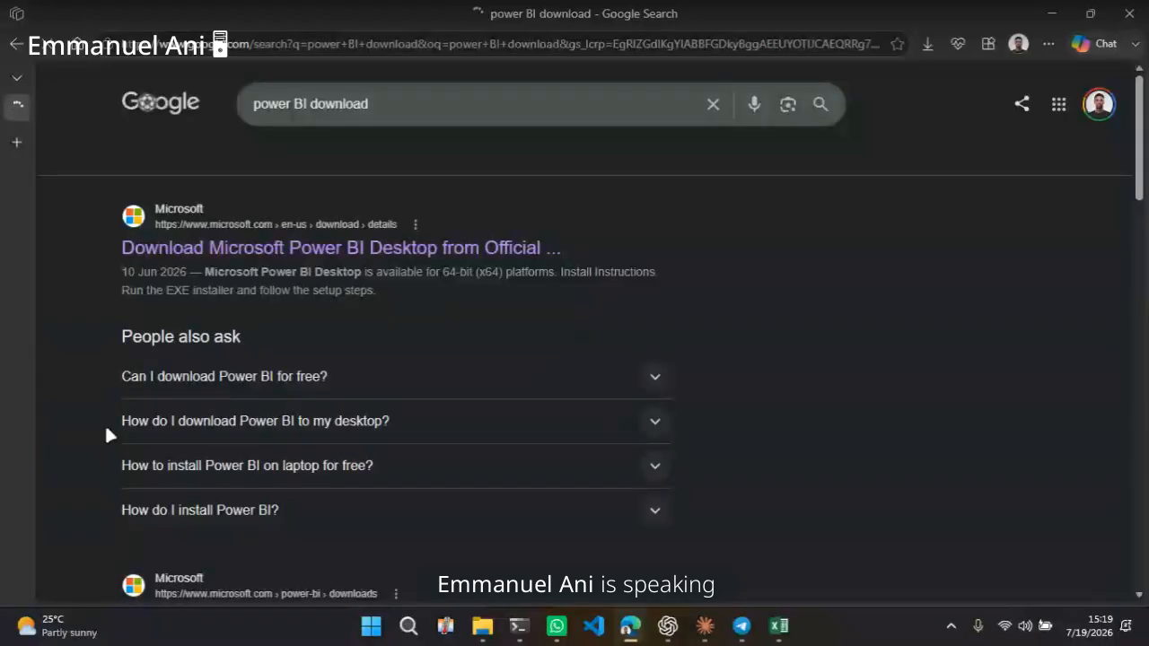
pyautogui.click(261, 249)
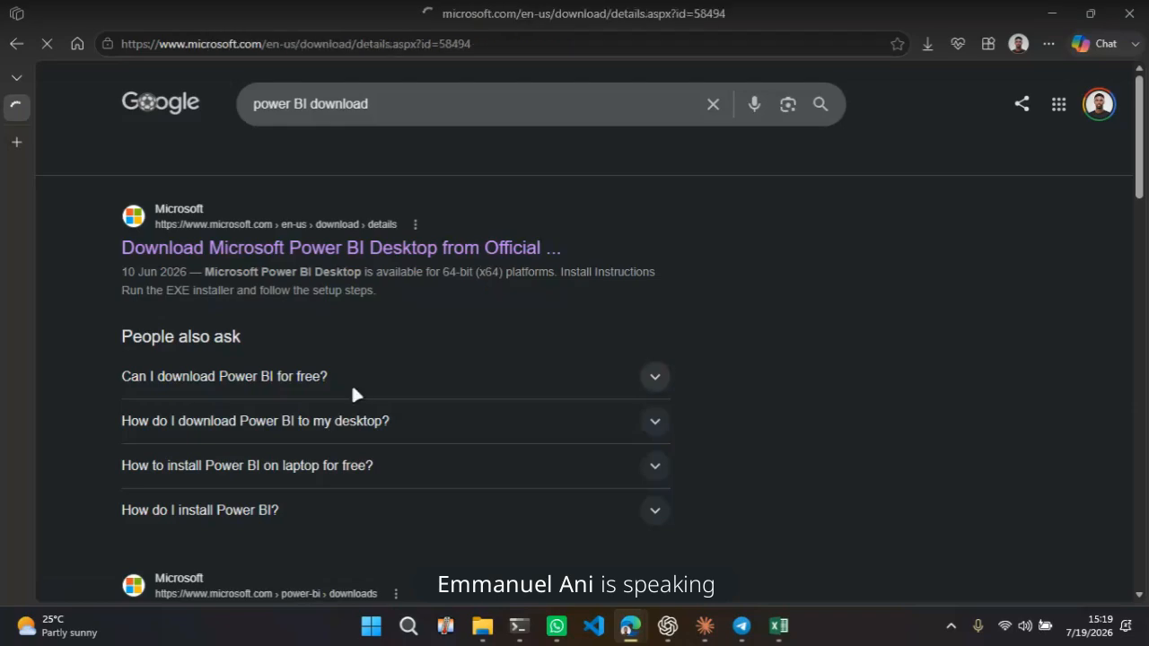
pyautogui.scroll(-4, 501, 362)
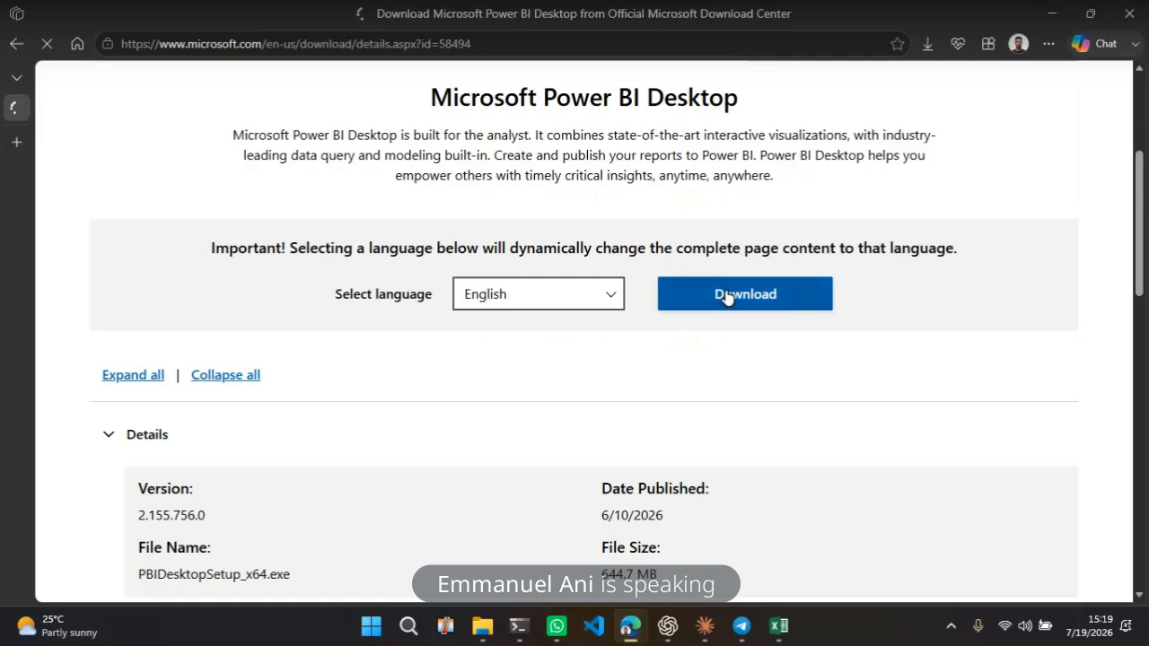
pyautogui.click(727, 297)
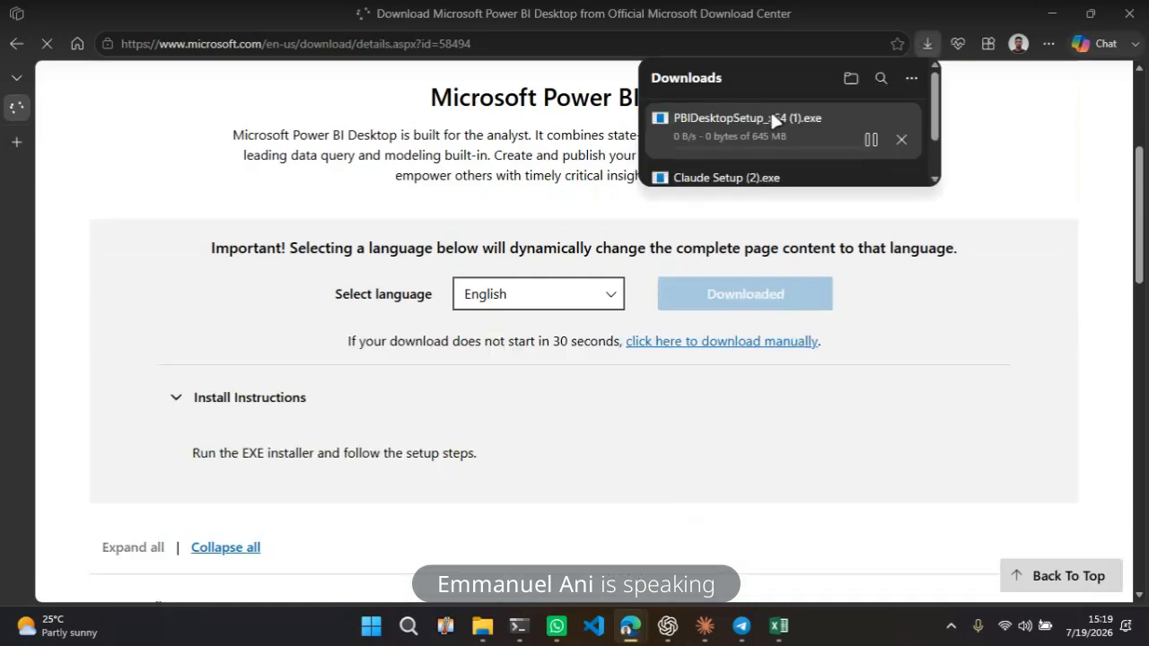
pyautogui.click(884, 139)
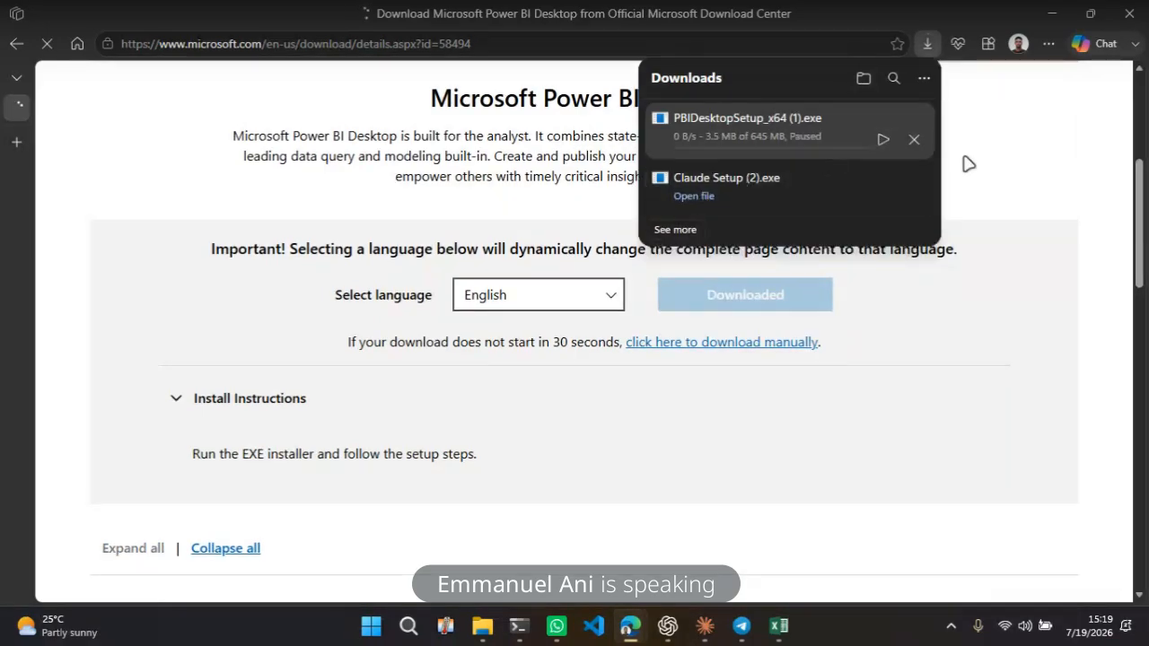
pyautogui.click(914, 141)
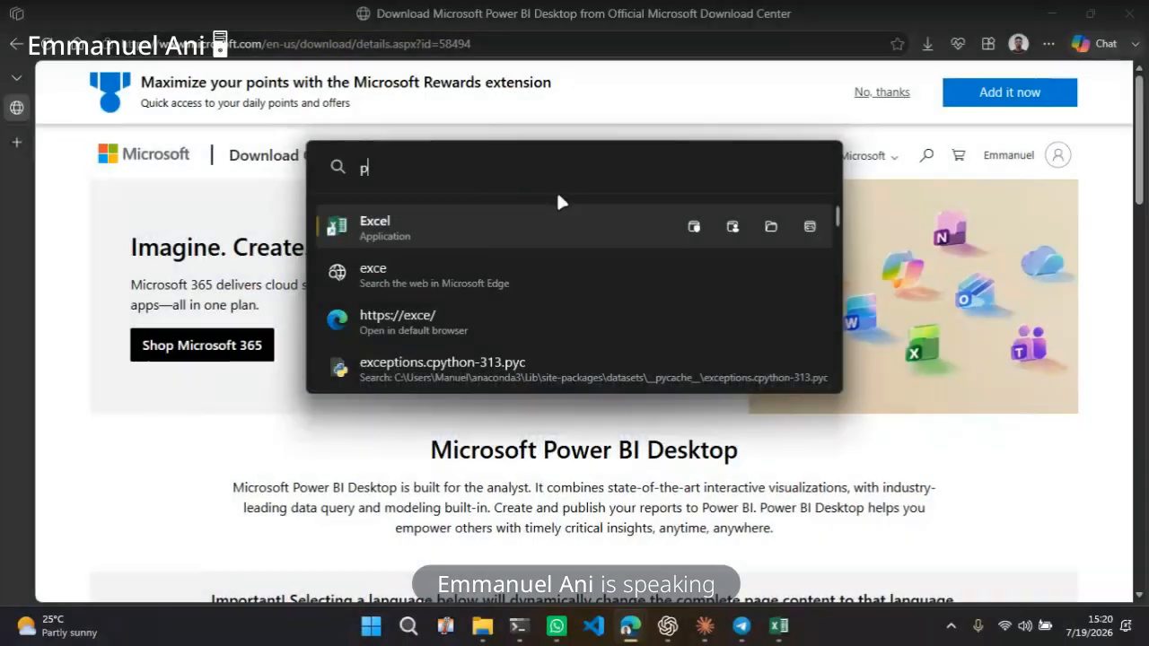
# Launch the installed Power BI Desktop application from the app search
pyautogui.write('powerbi')
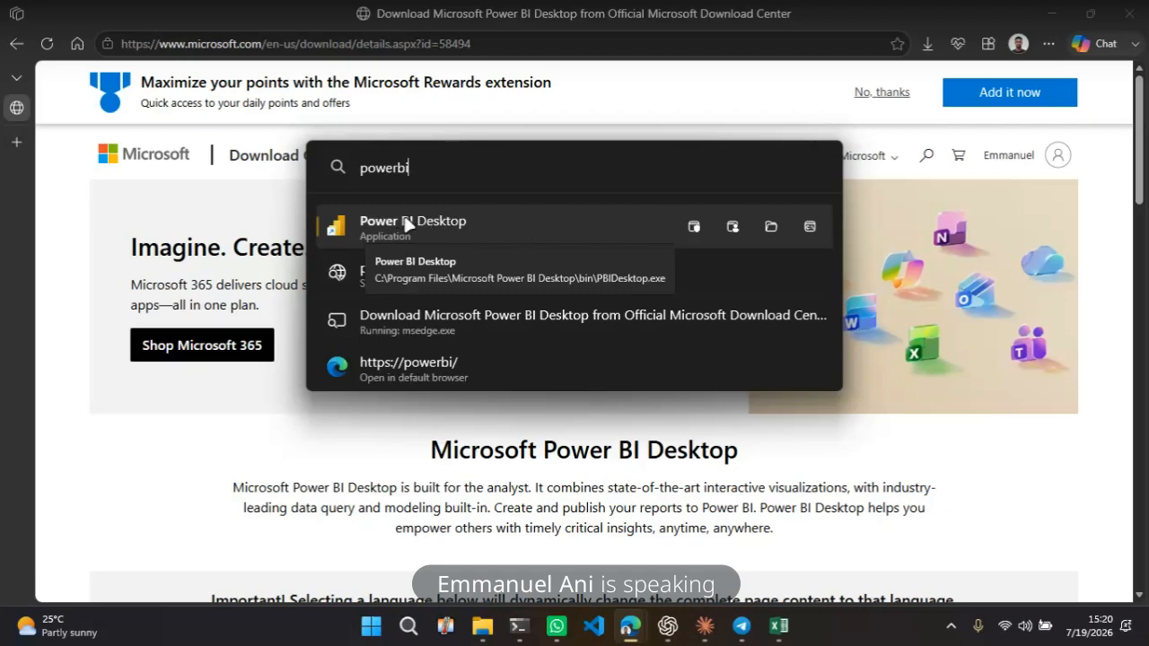
pyautogui.click(536, 259)
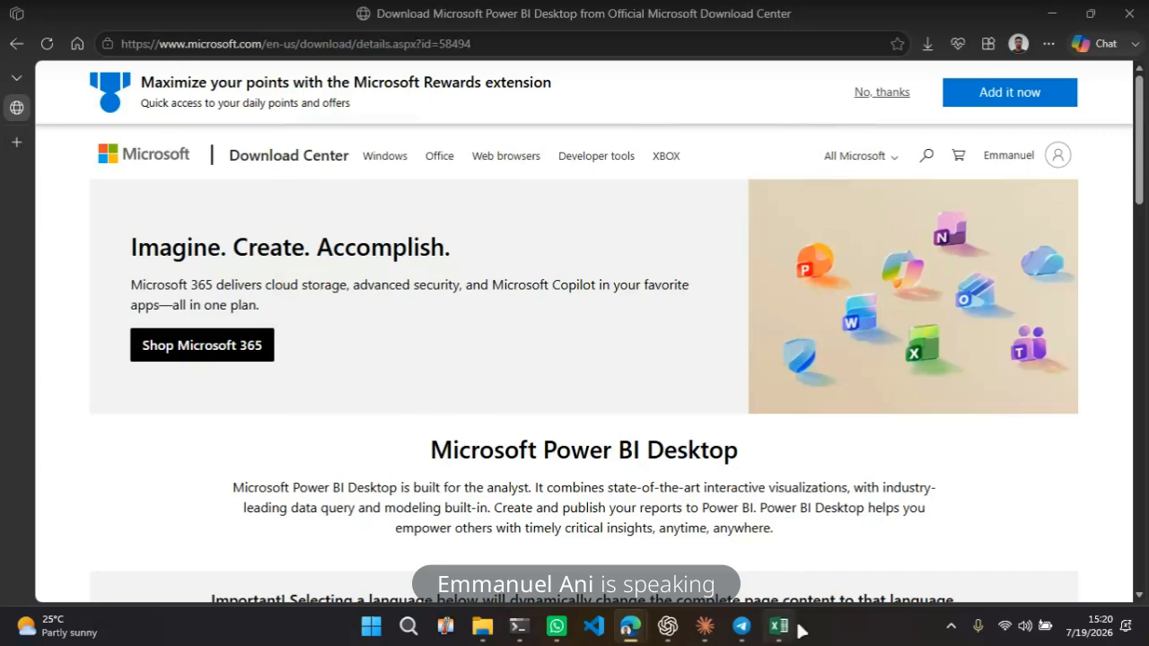
# Switch to the data_cleaning_dataset.xlsx workbook and scroll through the Raw_Dirty_Data sheet's records
pyautogui.moveTo(791, 637)
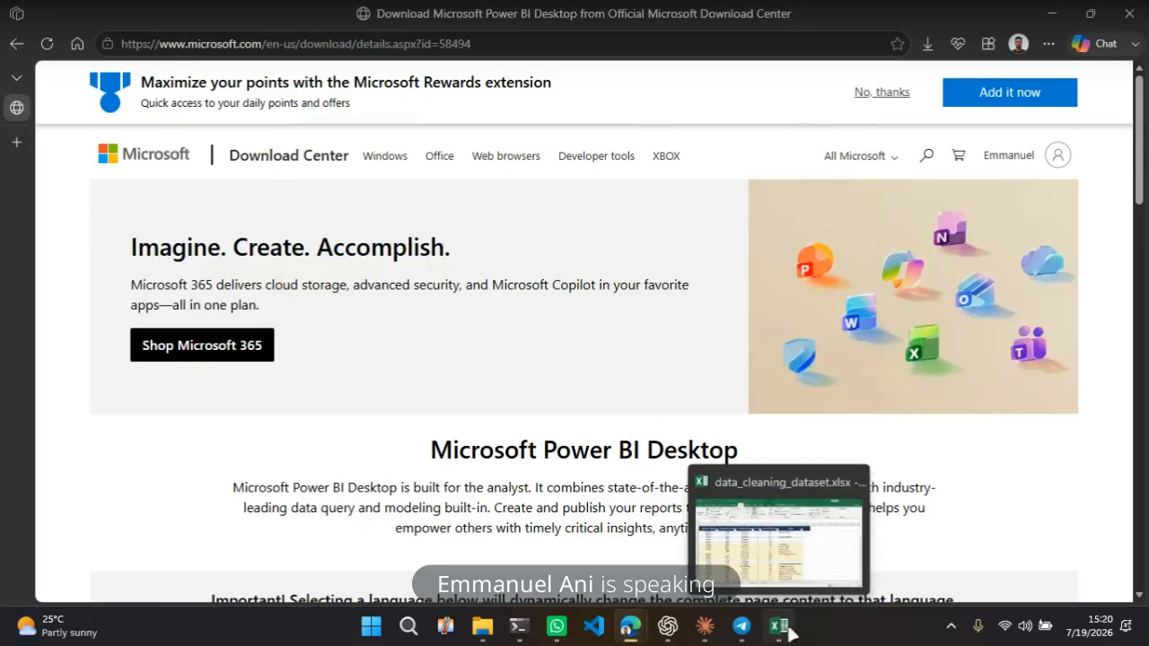
pyautogui.click(791, 633)
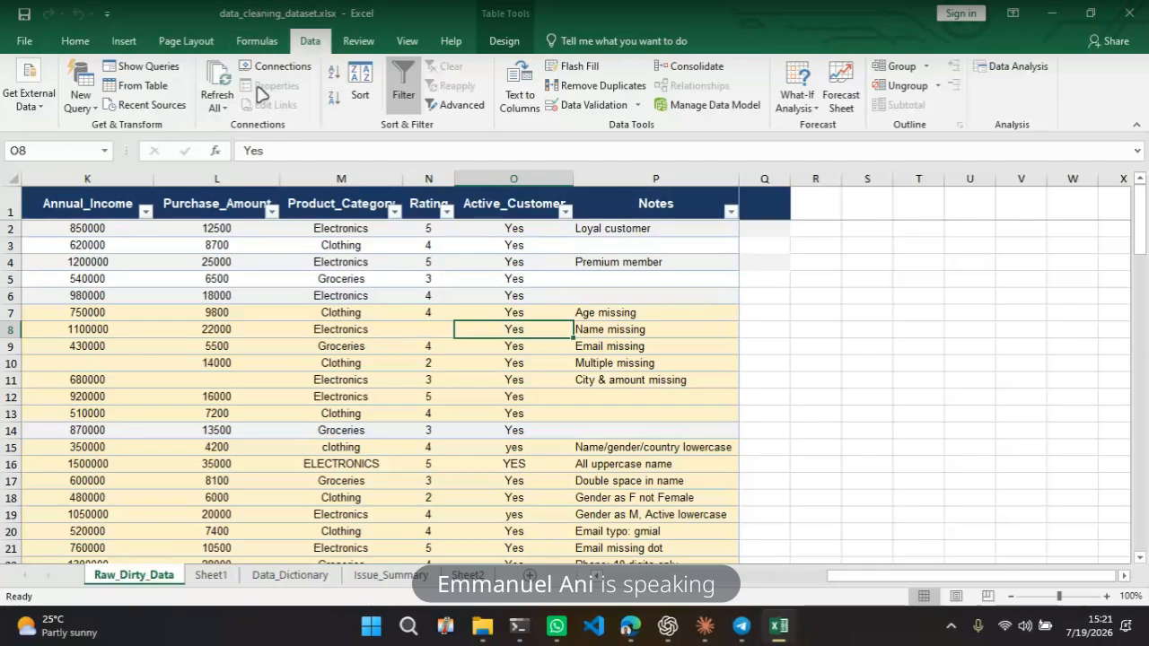
pyautogui.click(433, 399)
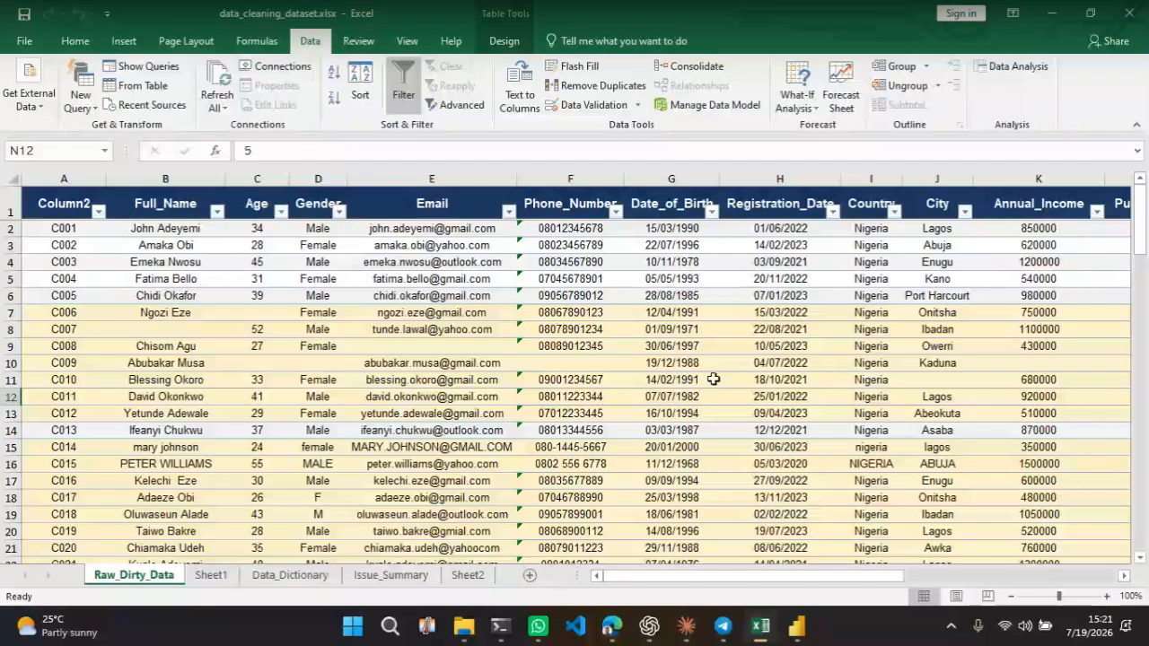
pyautogui.scroll(-7, 713, 380)
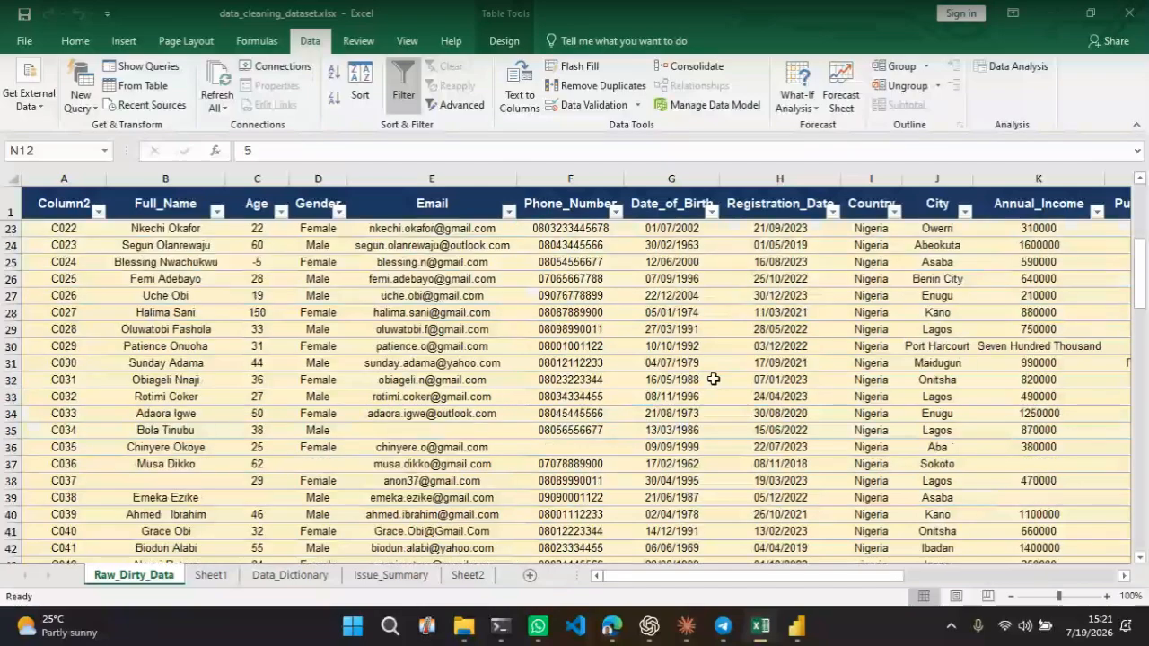
pyautogui.scroll(-9, 714, 380)
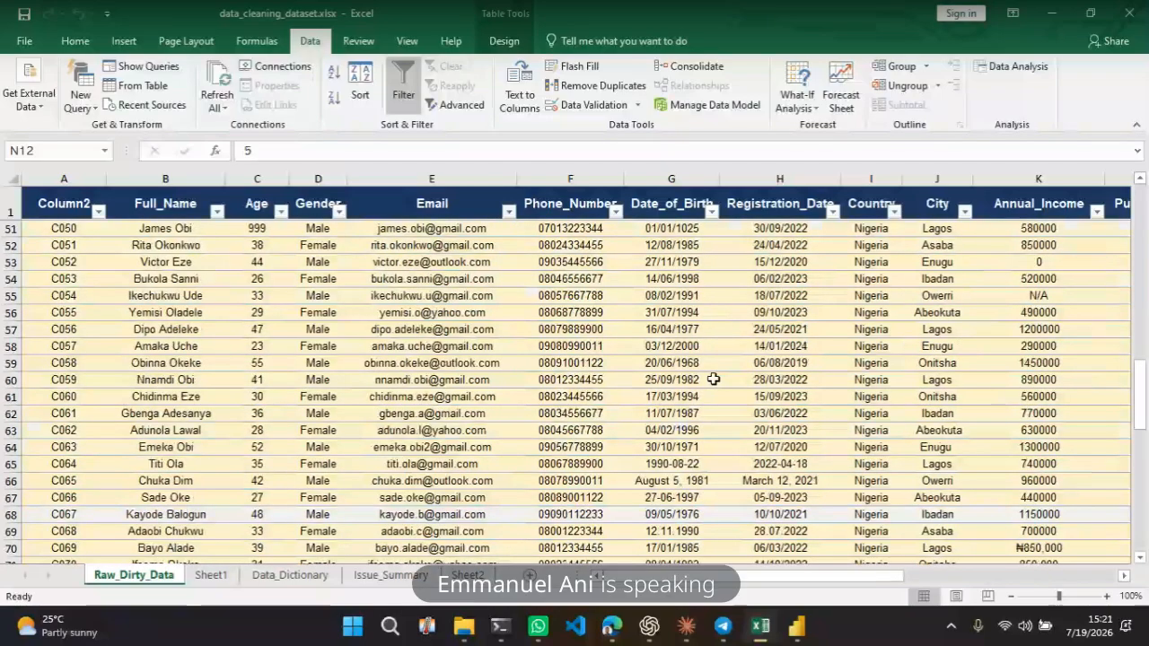
pyautogui.scroll(16, 714, 380)
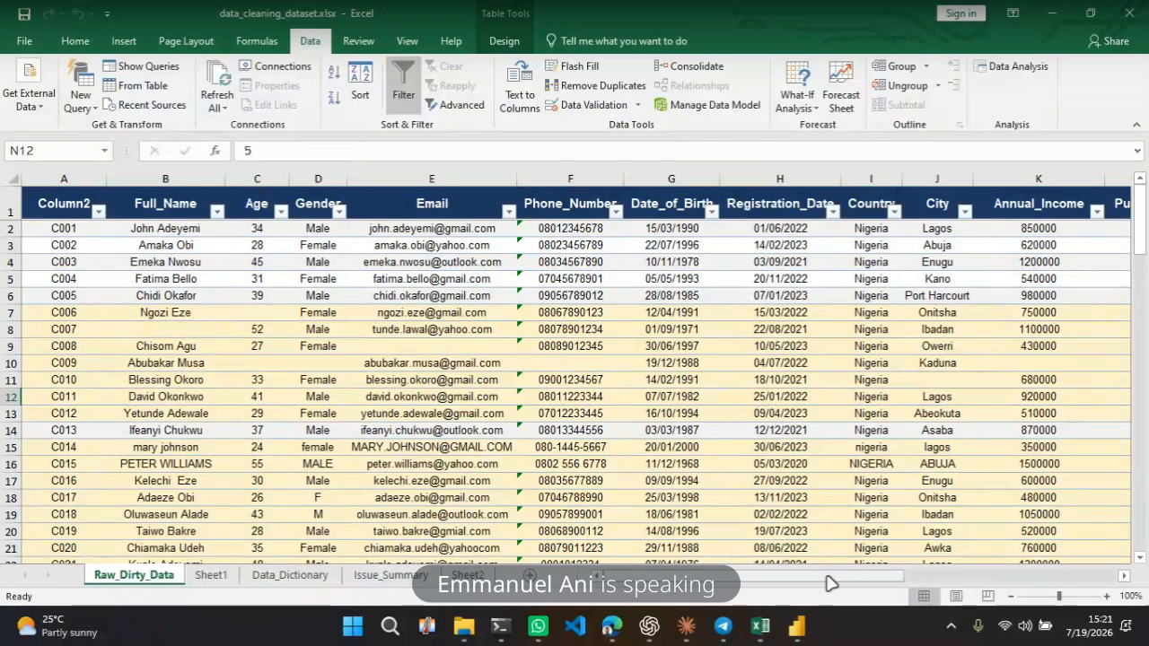
# Switch to Power BI Desktop's start screen and back to the Excel workbook
pyautogui.click(800, 626)
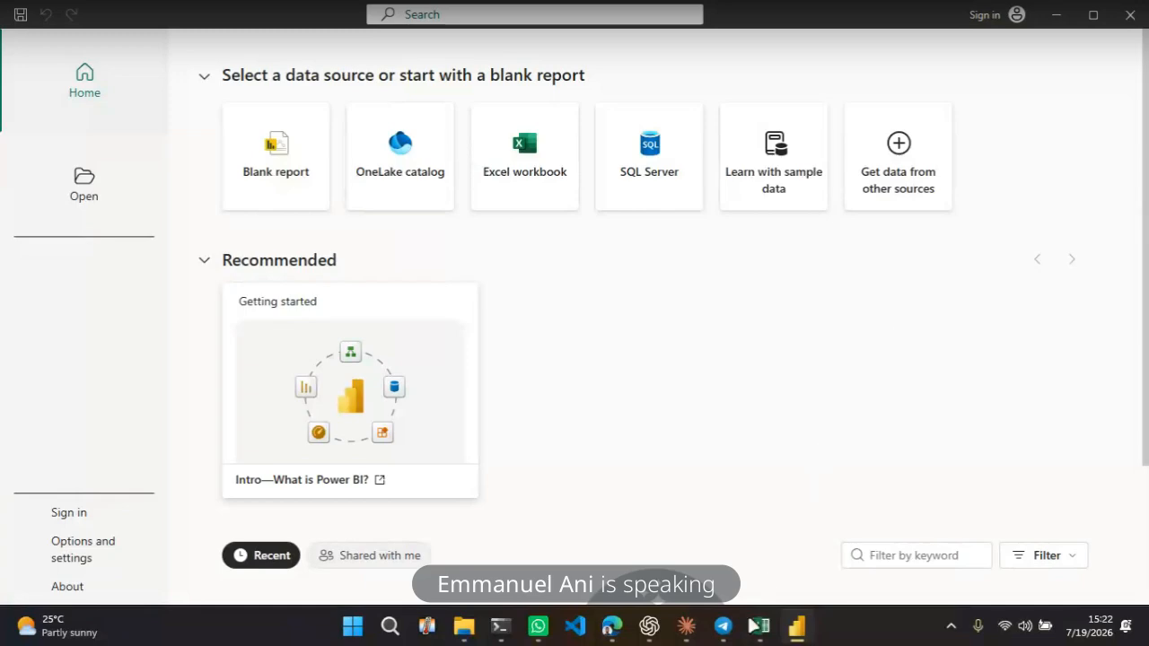
pyautogui.moveTo(761, 631)
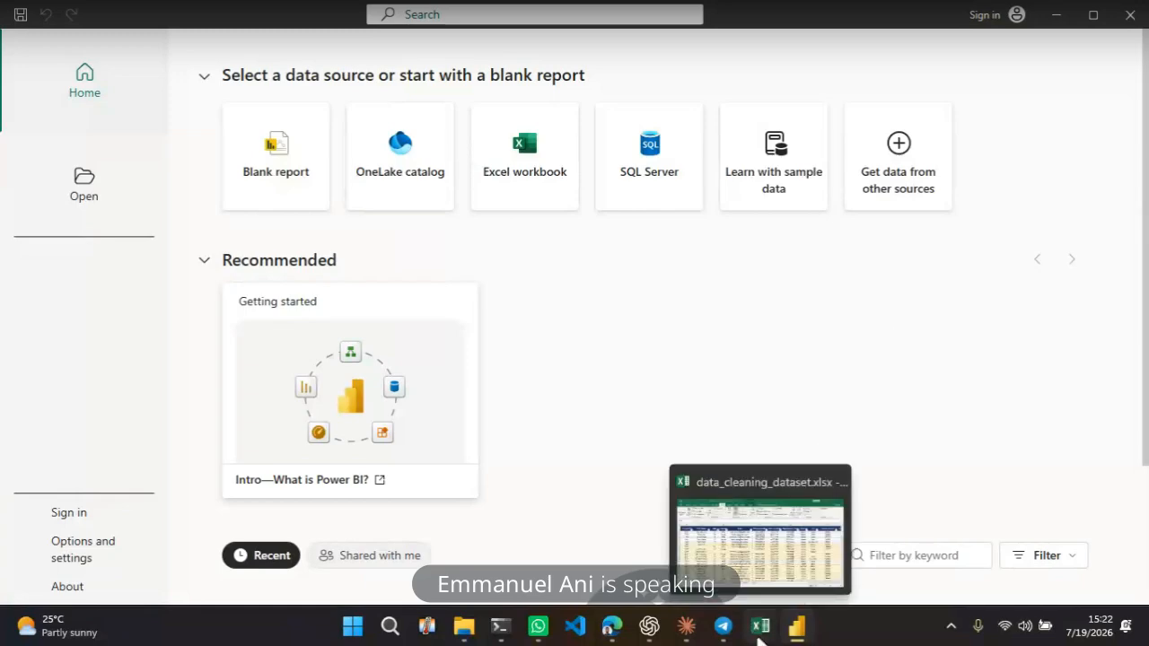
pyautogui.click(760, 631)
# Inspect the Raw_Dirty_Data table's email, phone and gender columns and the data tools available for it
pyautogui.click(463, 296)
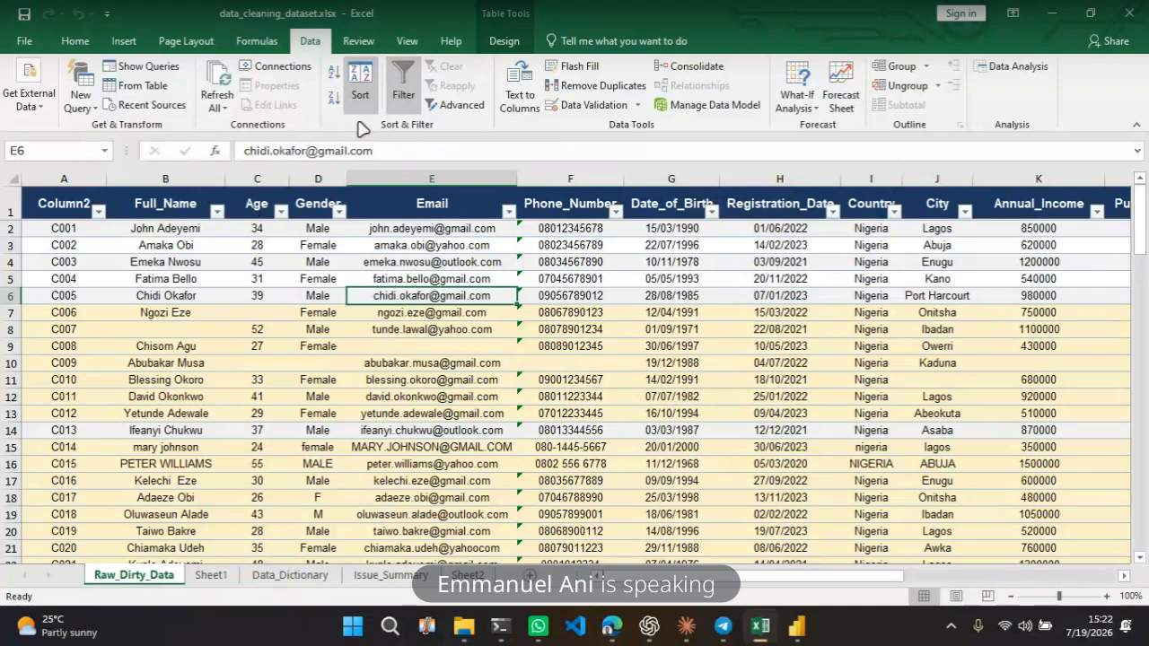
pyautogui.click(72, 41)
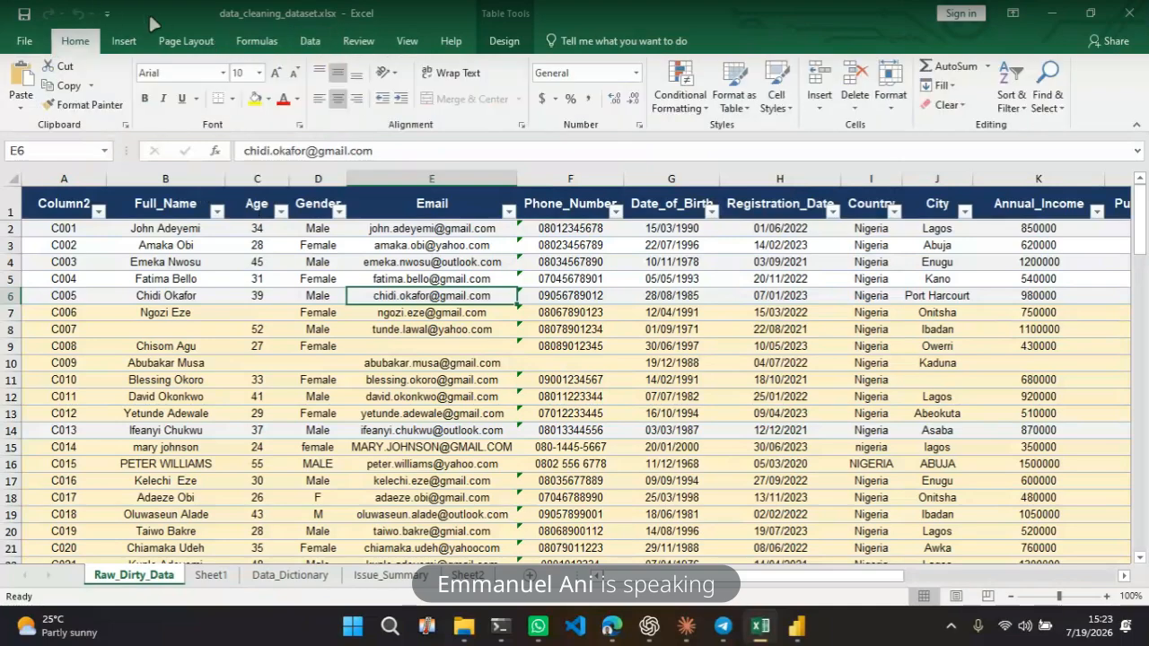
pyautogui.click(314, 41)
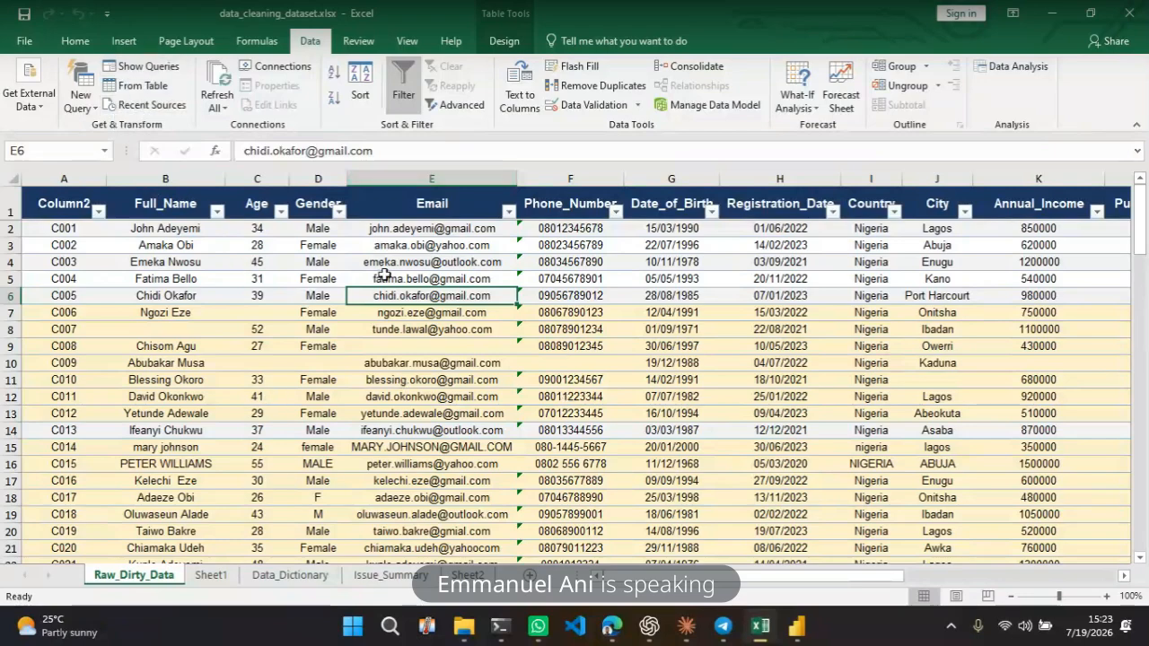
pyautogui.click(595, 326)
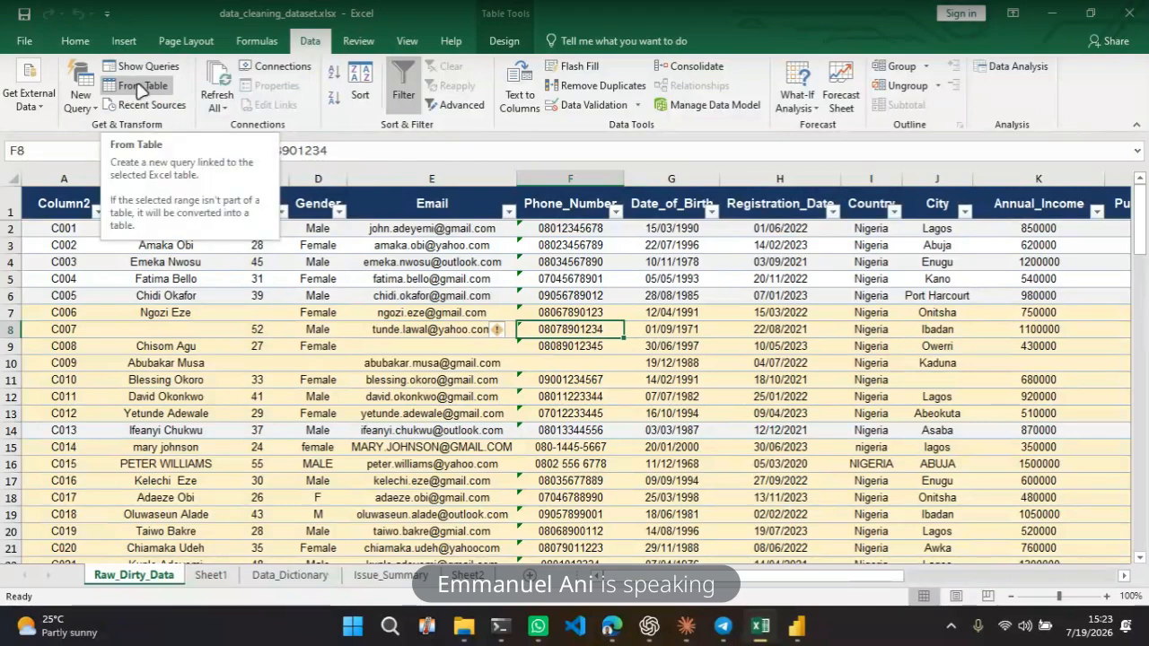
pyautogui.click(449, 394)
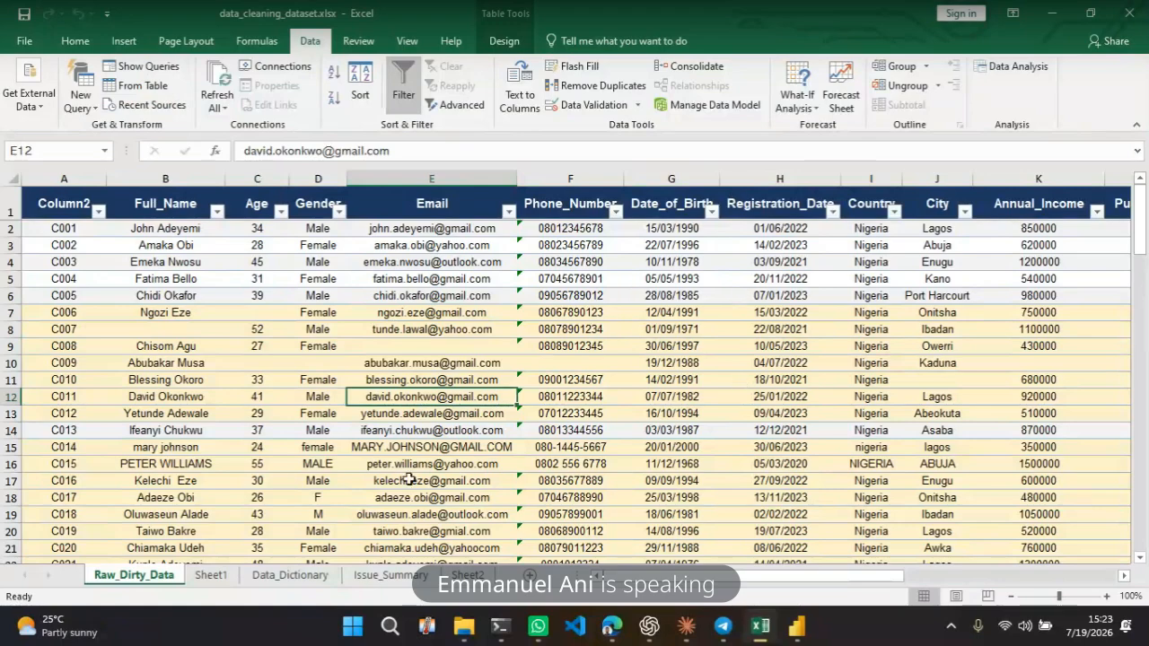
pyautogui.click(615, 317)
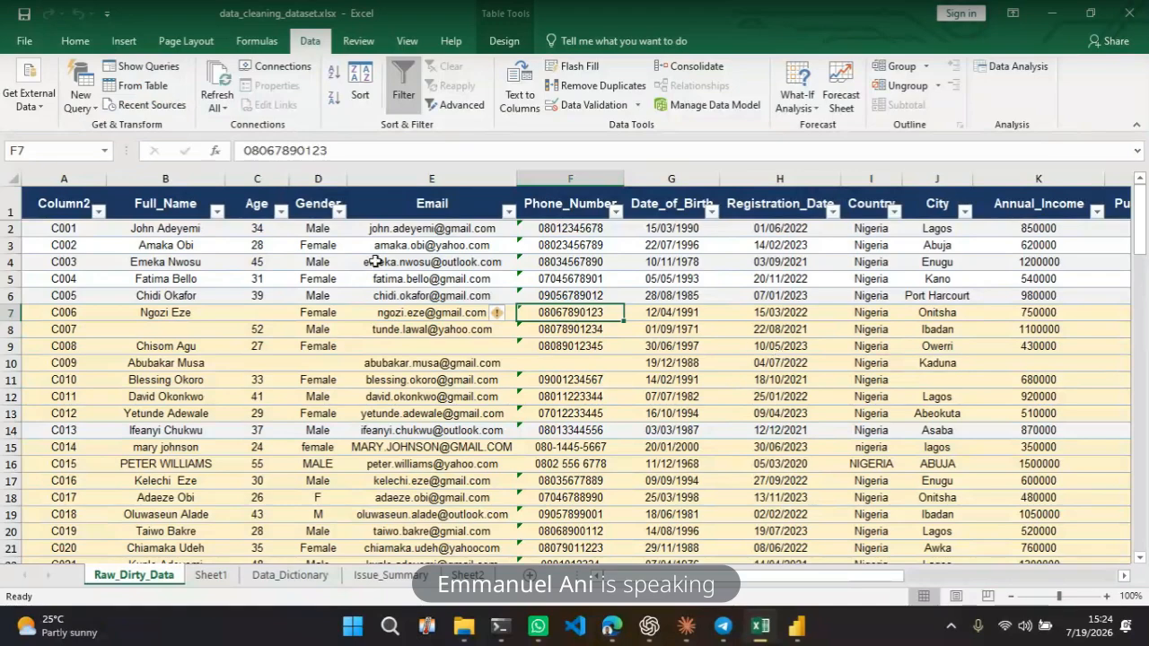
pyautogui.click(338, 212)
pyautogui.press('Escape')
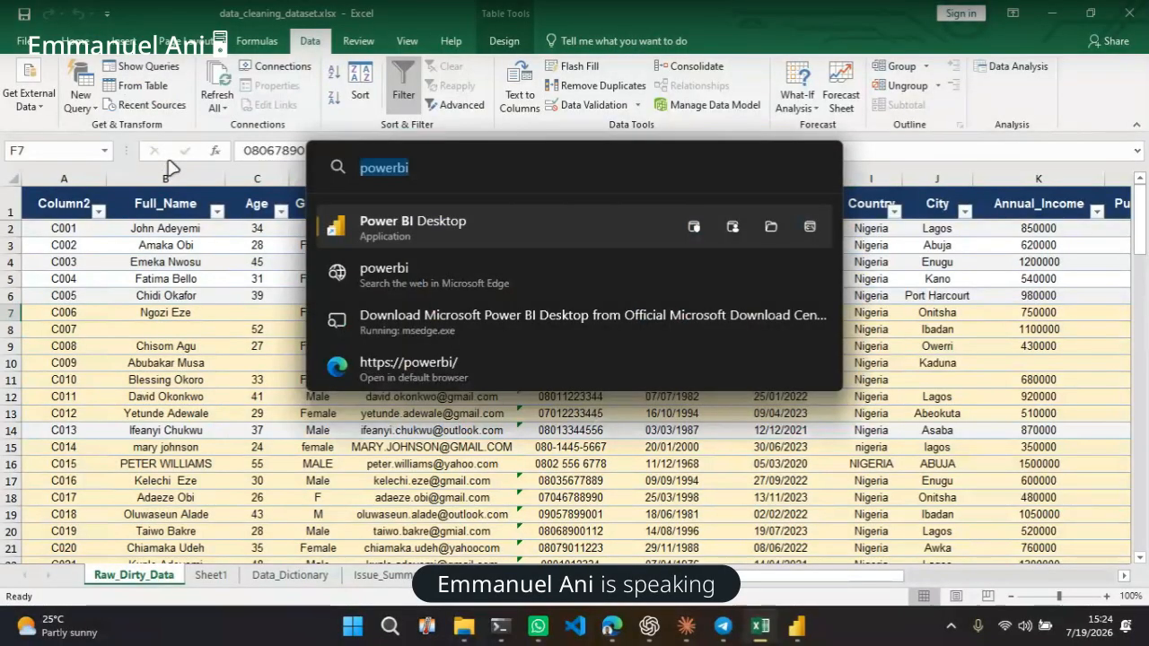
# Try to launch ZoomIt from the app search
pyautogui.write('zoomit')
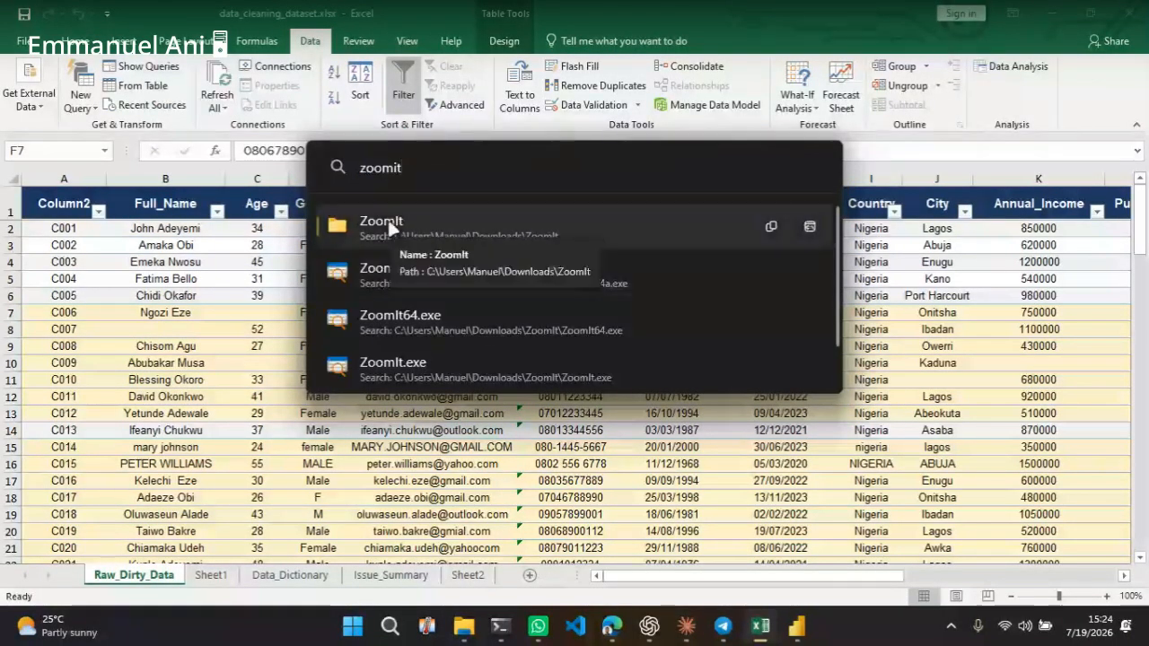
pyautogui.click(389, 221)
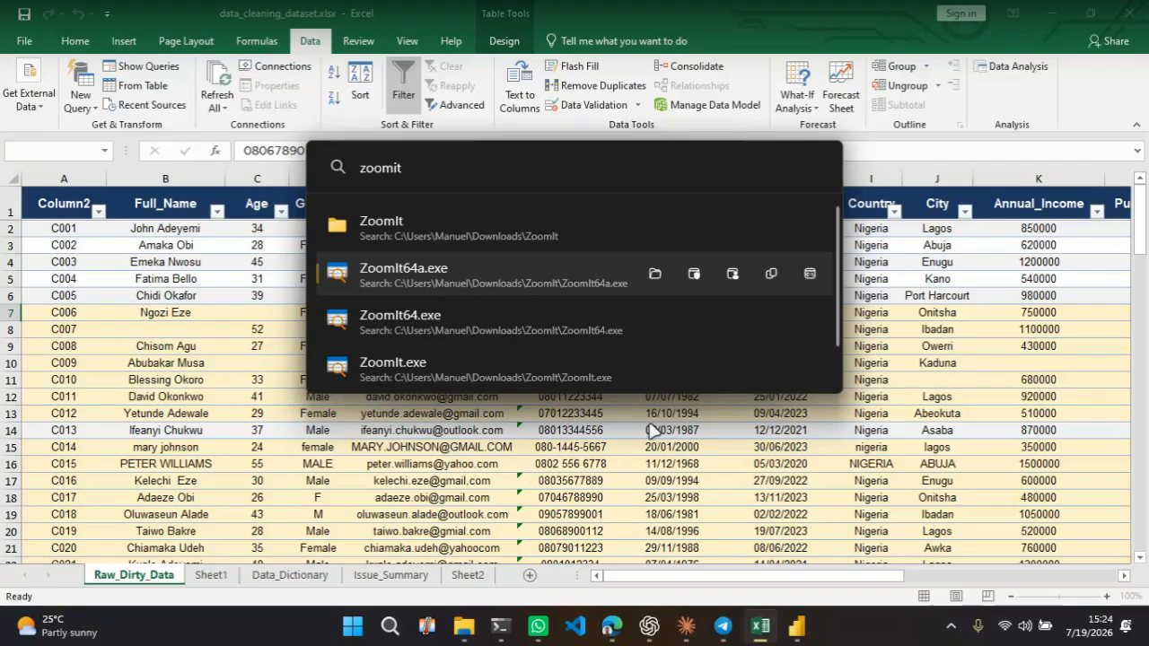
pyautogui.press('Return')
pyautogui.click(614, 362)
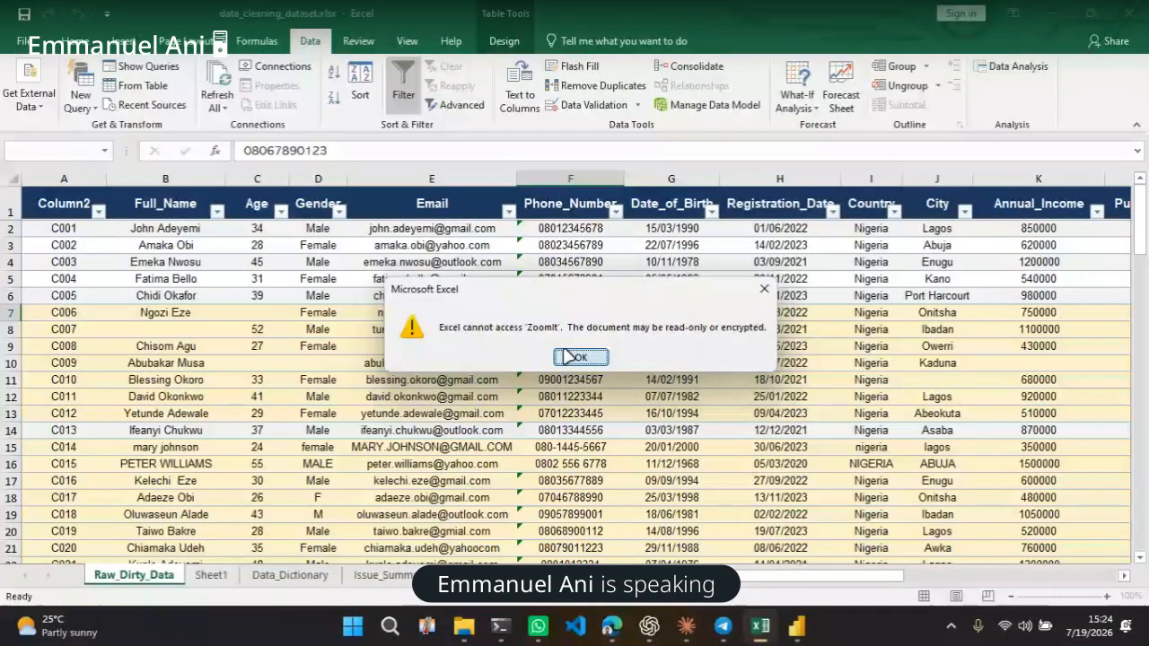
pyautogui.click(581, 356)
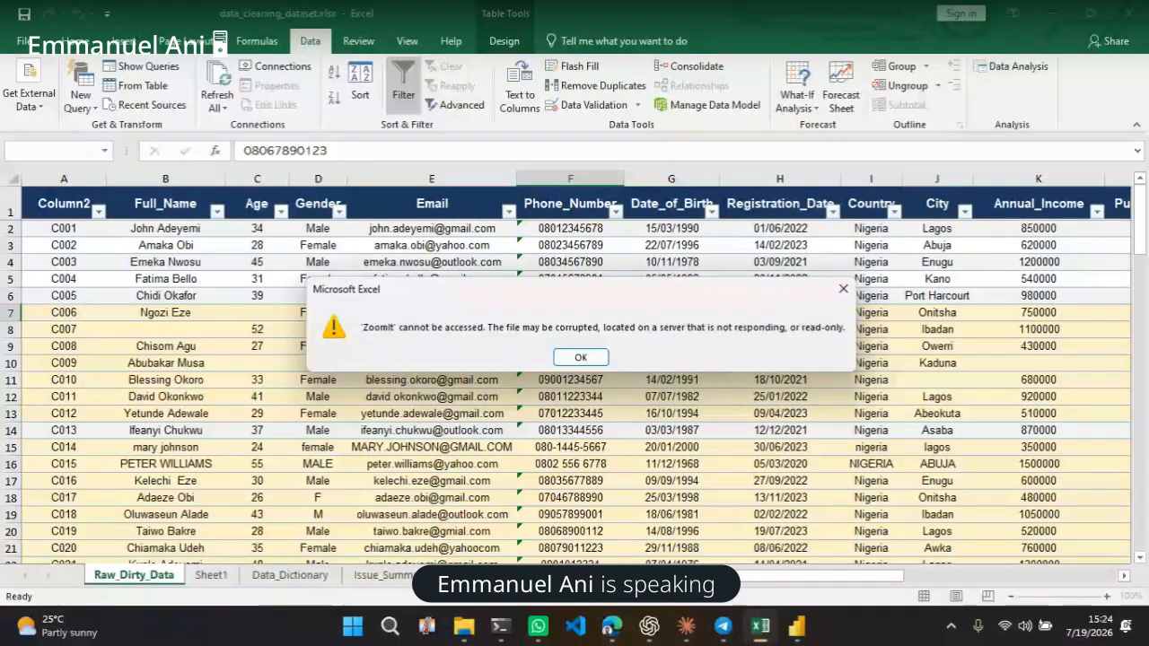
pyautogui.click(580, 356)
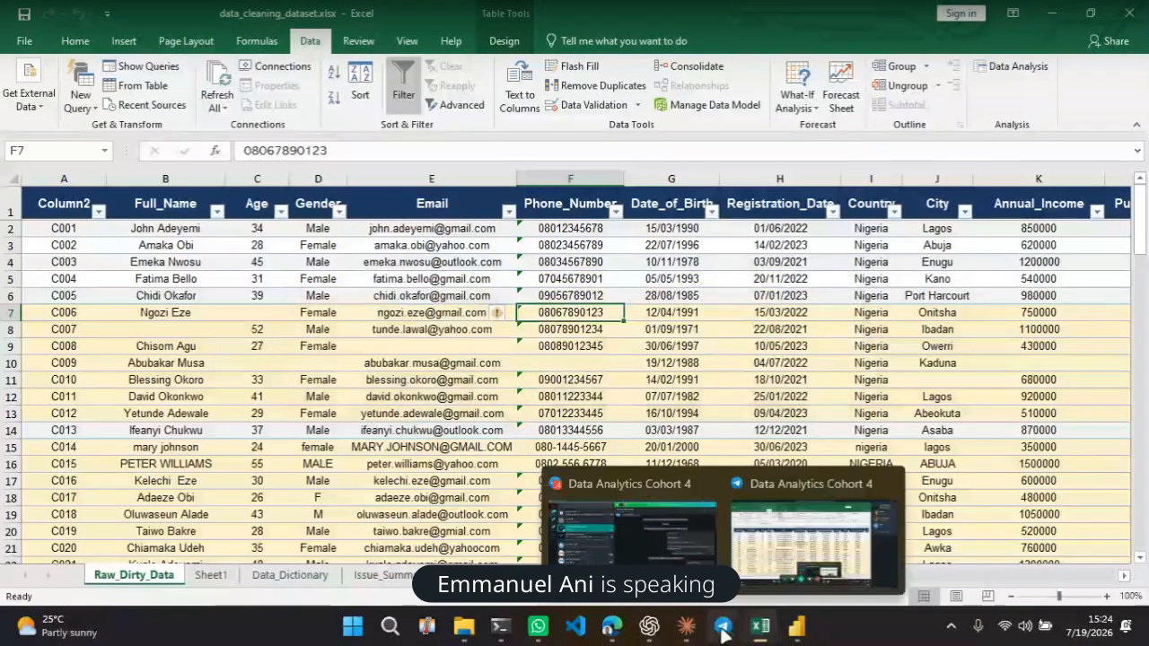
pyautogui.moveTo(743, 520)
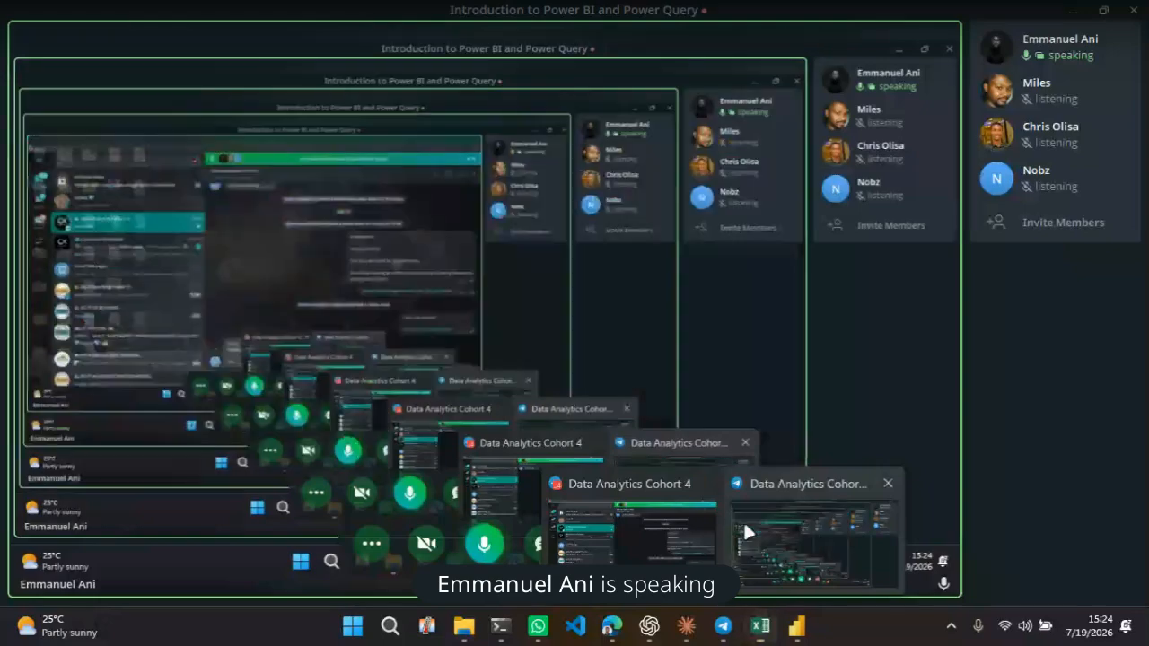
pyautogui.click(744, 520)
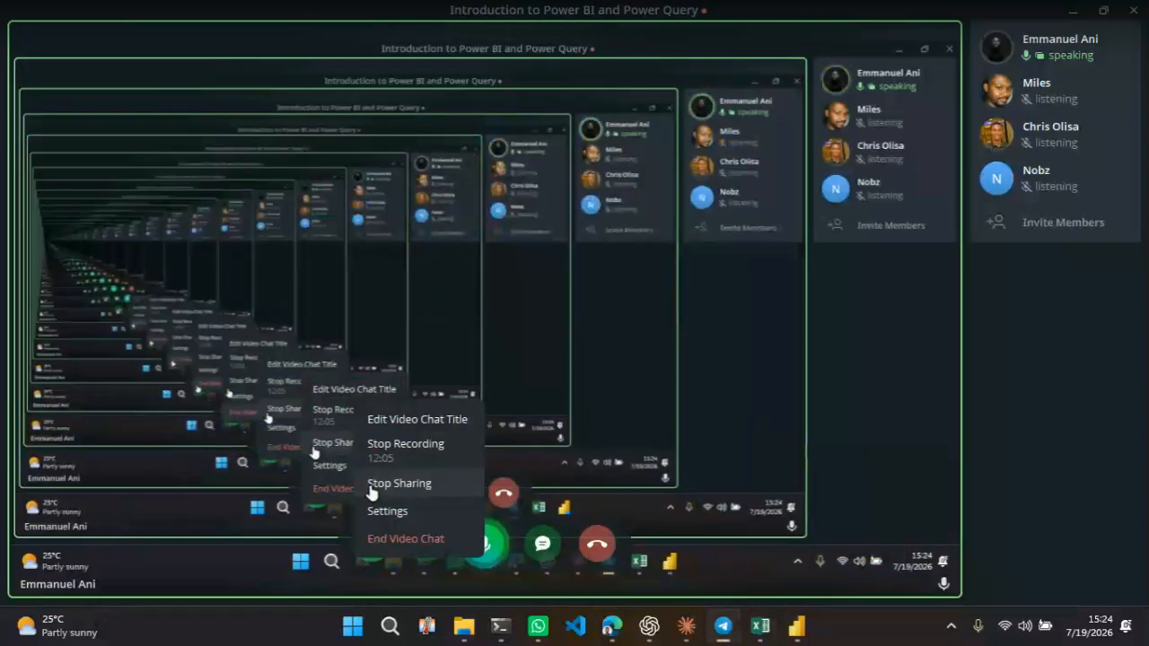
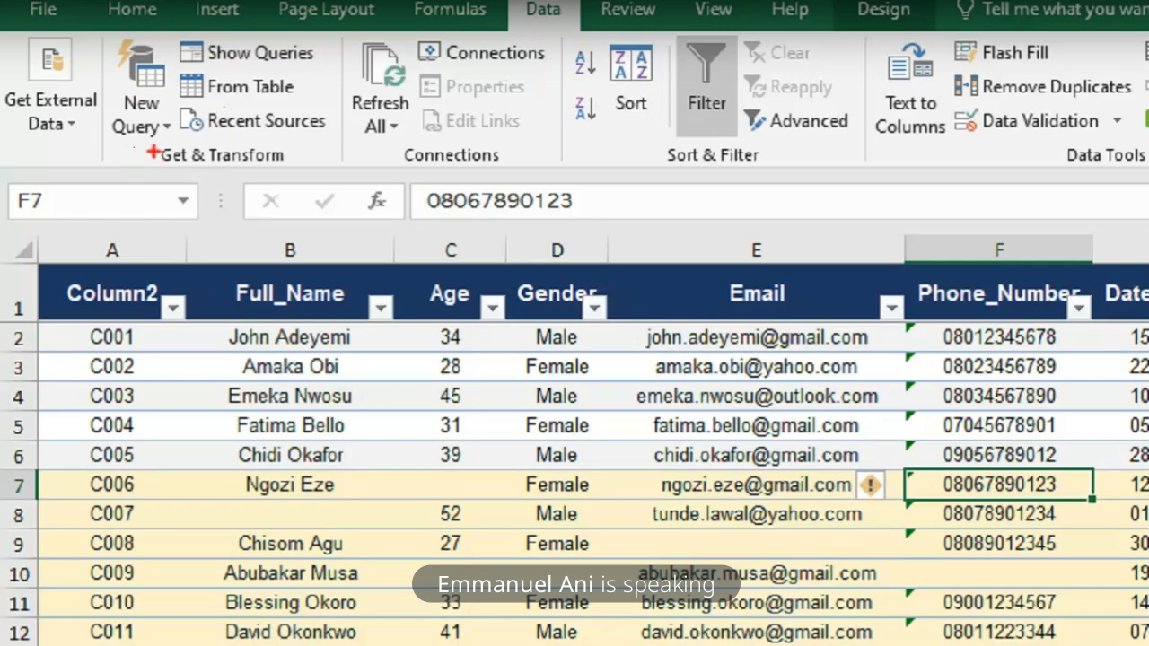
pyautogui.moveTo(145, 165); pyautogui.dragTo(321, 182)
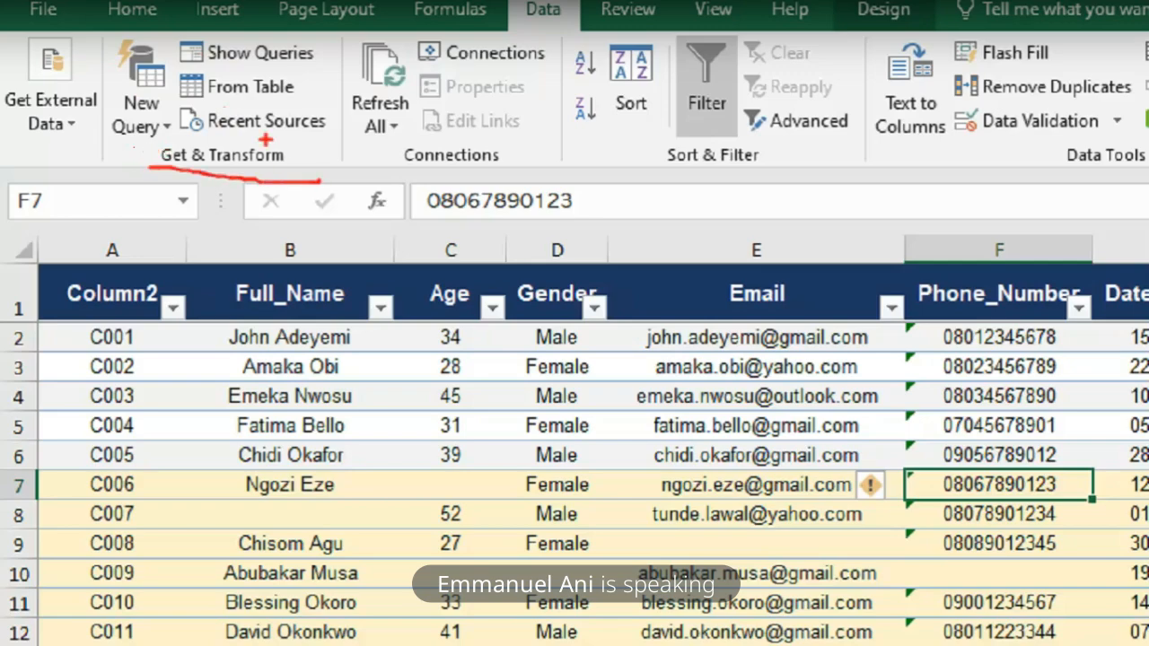
pyautogui.moveTo(195, 66); pyautogui.dragTo(297, 77)
pyautogui.moveTo(189, 106); pyautogui.dragTo(320, 96)
pyautogui.moveTo(182, 143); pyautogui.dragTo(322, 141)
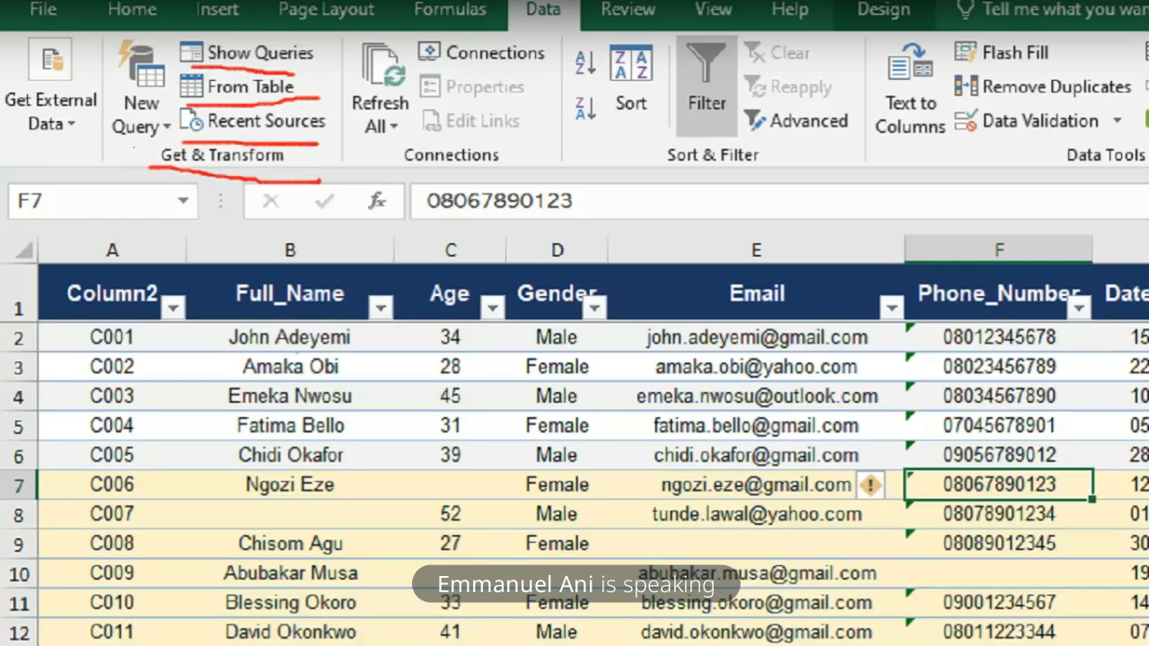
pyautogui.moveTo(284, 71)
pyautogui.mouseDown()
pyautogui.moveTo(162, 72)
pyautogui.moveTo(223, 117)
pyautogui.moveTo(327, 111)
pyautogui.moveTo(276, 70)
pyautogui.moveTo(167, 65)
pyautogui.moveTo(169, 99)
pyautogui.mouseUp()
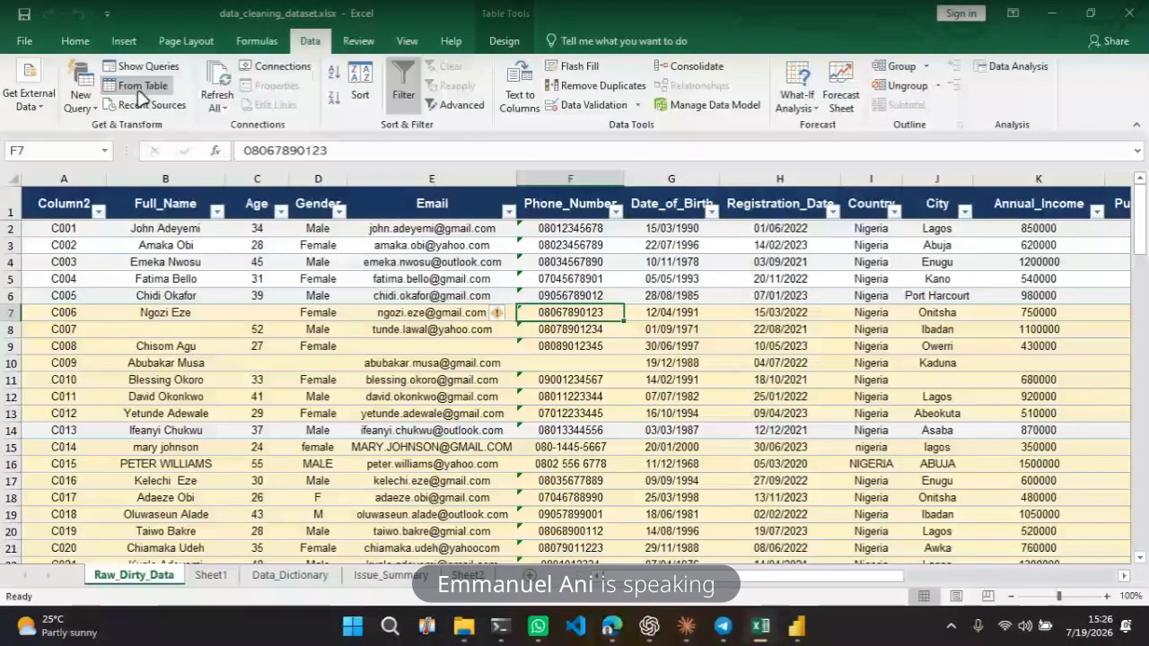
pyautogui.hotkey('ctrl', '`')
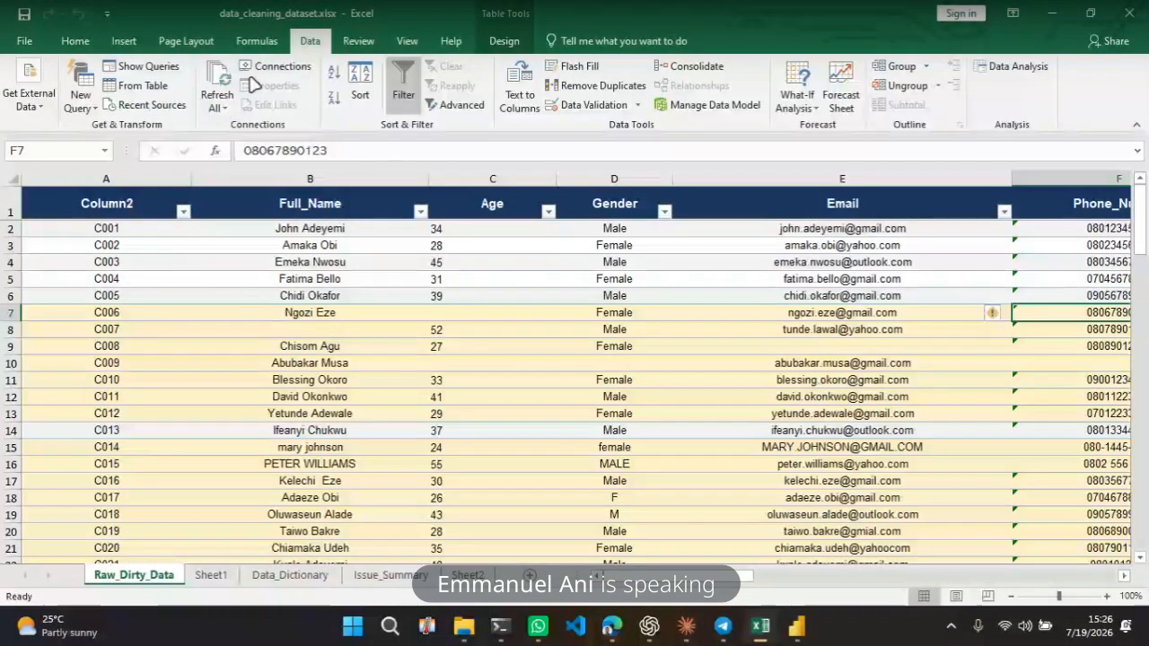
# Send the Raw_Dirty_Data table to Power Query, close and load it into a new worksheet, and close the queries pane
pyautogui.click(148, 85)
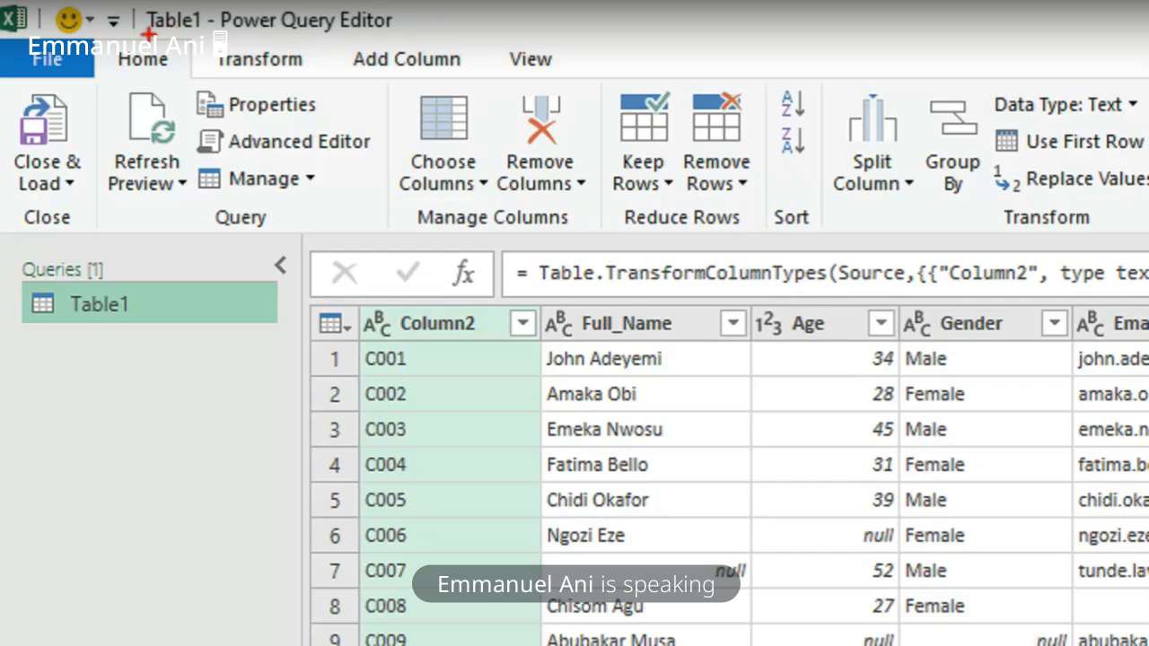
pyautogui.moveTo(146, 36)
pyautogui.mouseDown()
pyautogui.moveTo(429, 38)
pyautogui.moveTo(370, 2)
pyautogui.moveTo(128, 2)
pyautogui.moveTo(110, 27)
pyautogui.moveTo(150, 37)
pyautogui.mouseUp()
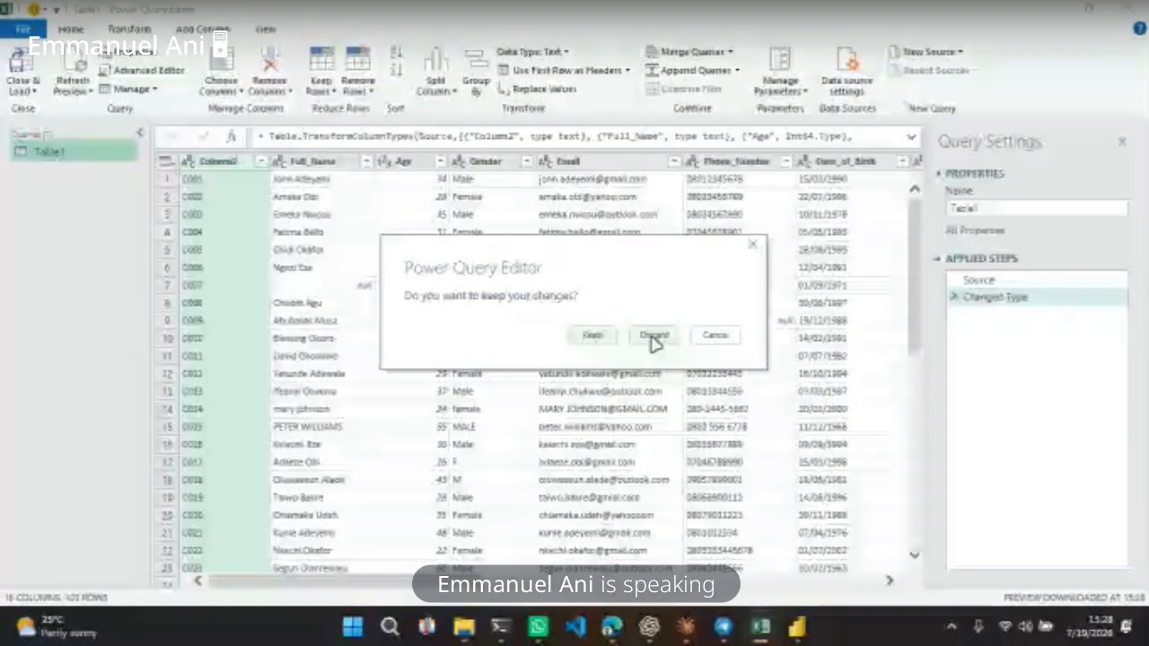
pyautogui.click(718, 334)
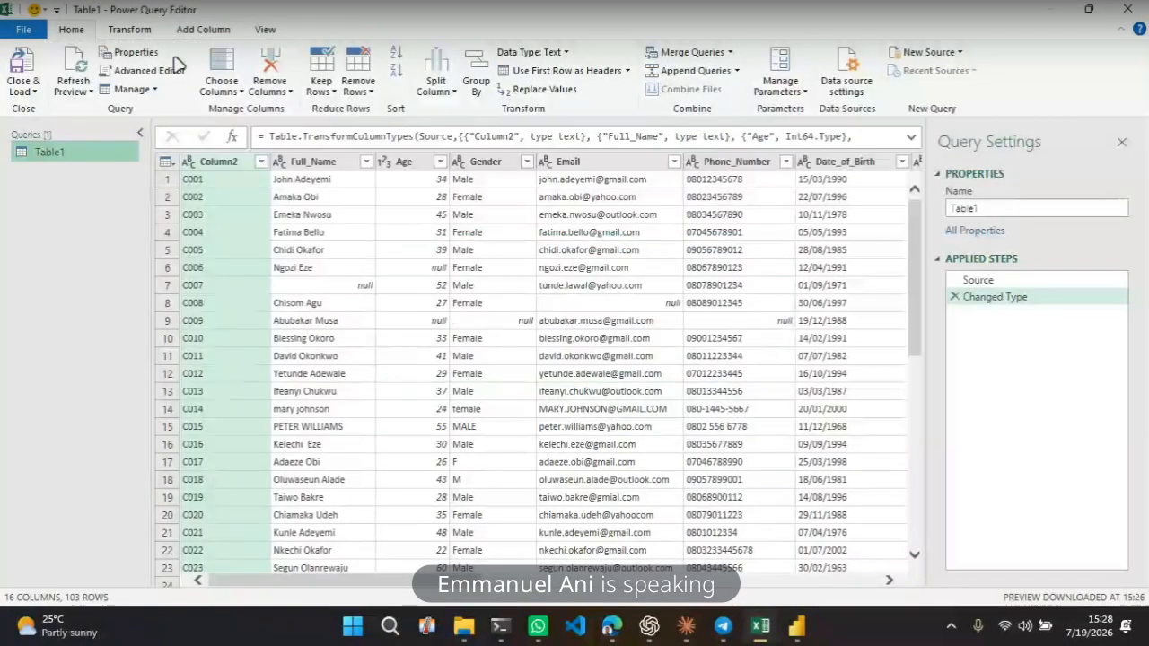
pyautogui.click(34, 95)
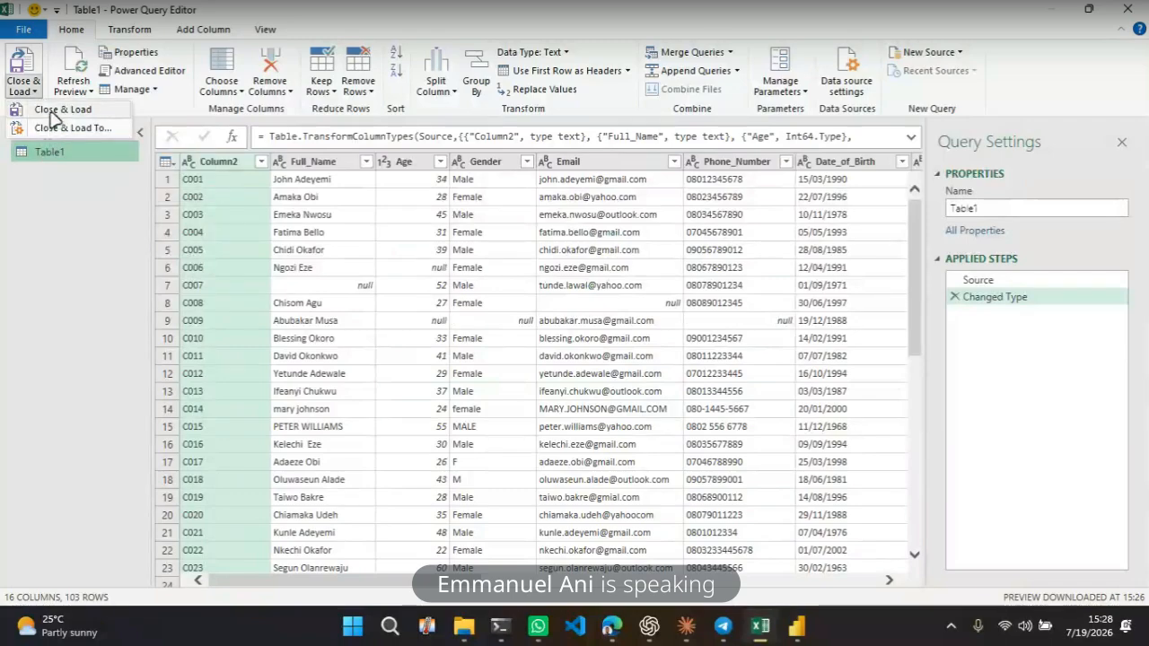
pyautogui.click(54, 117)
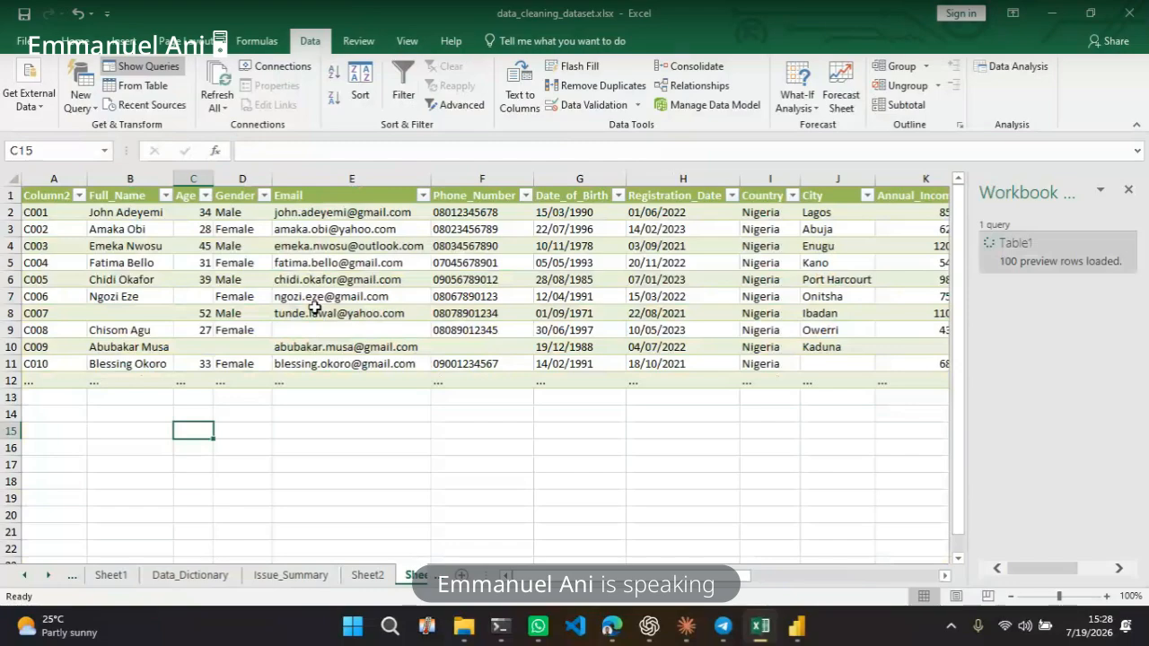
pyautogui.click(454, 361)
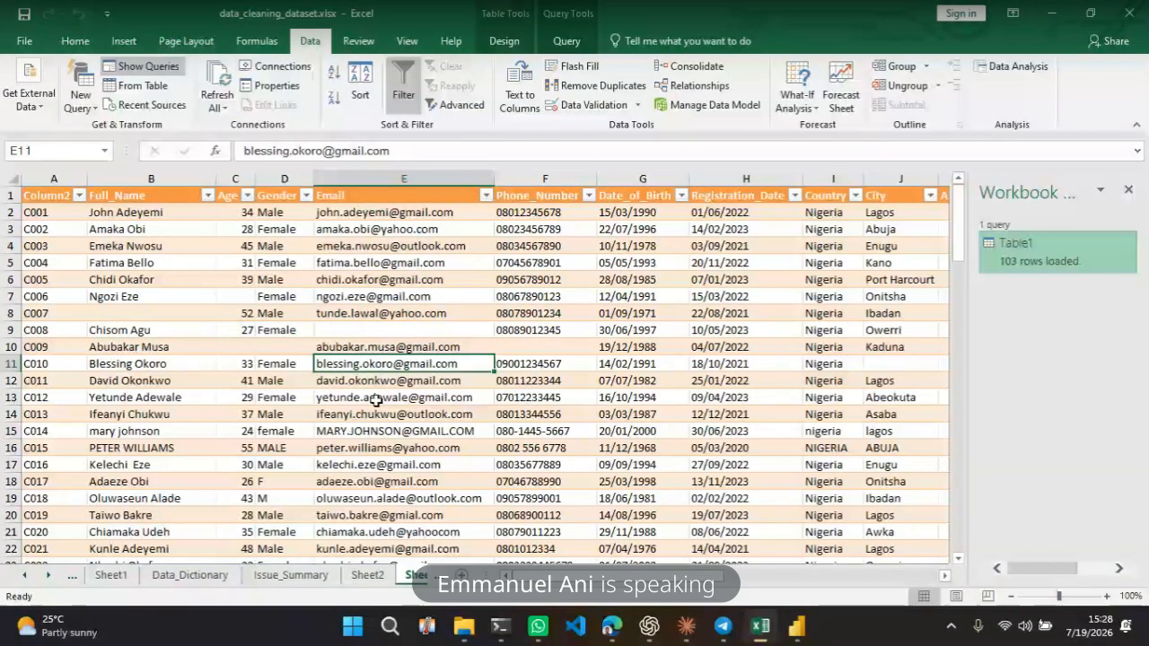
pyautogui.click(1128, 192)
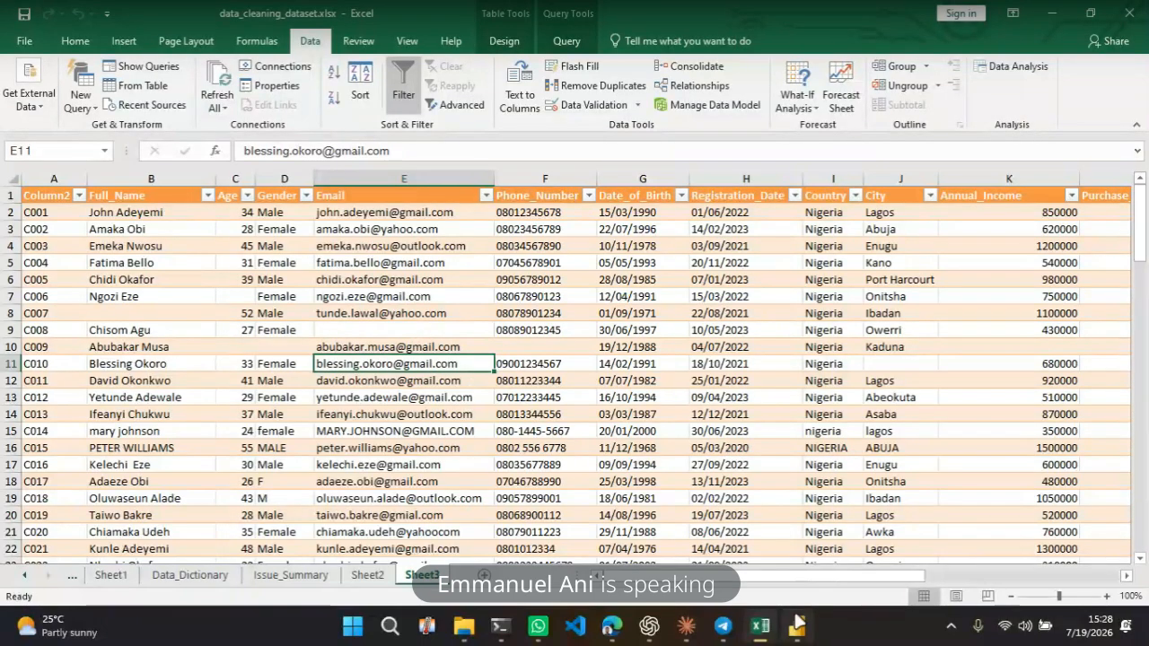
pyautogui.moveTo(725, 631)
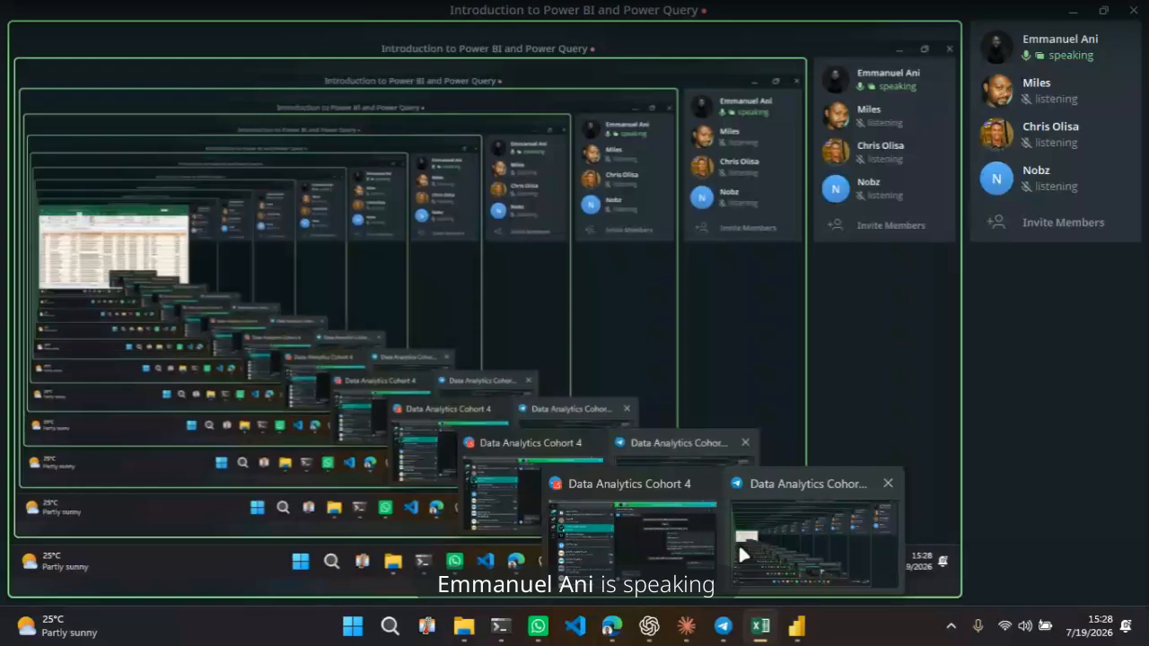
pyautogui.click(738, 543)
pyautogui.click(375, 547)
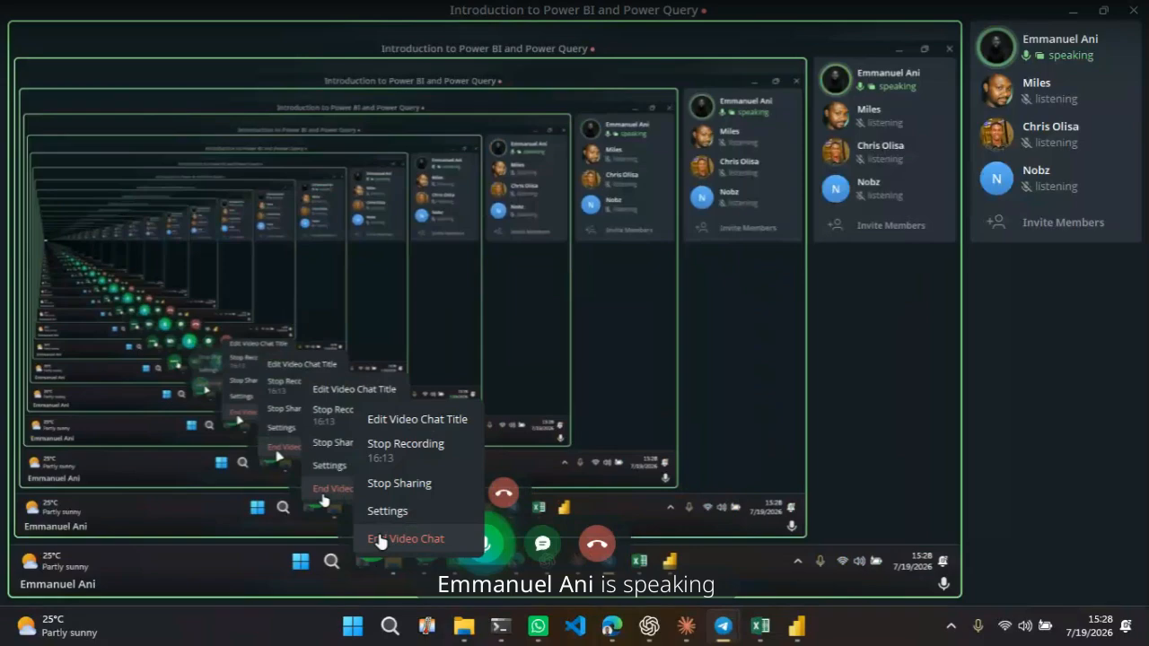
pyautogui.click(413, 496)
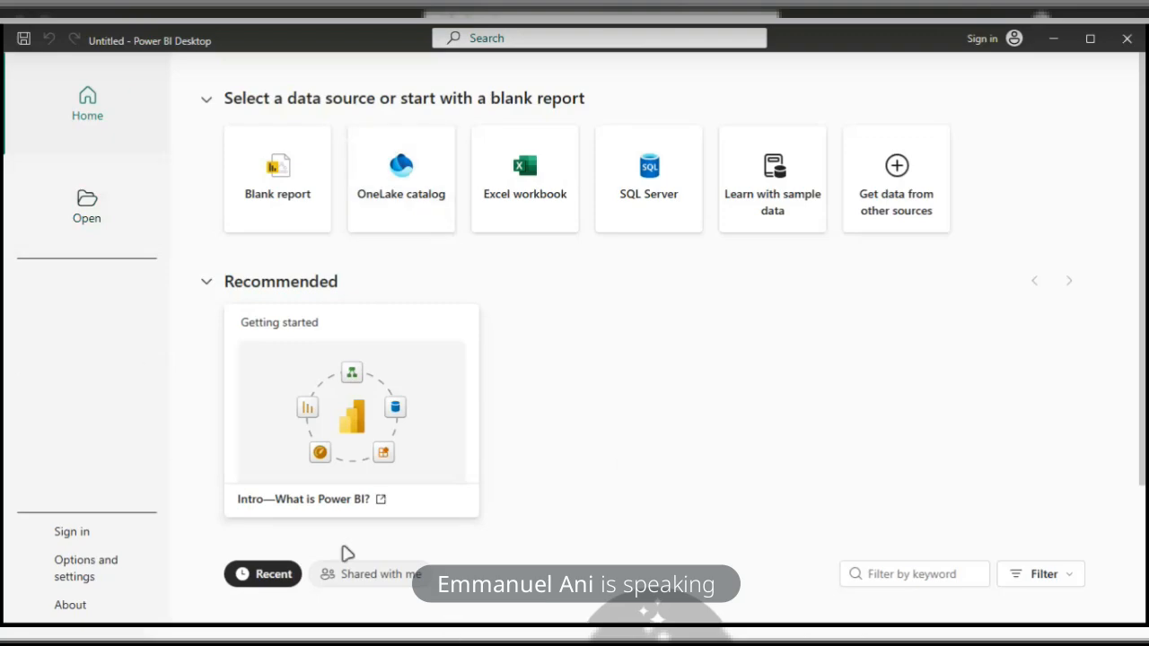
# Browse the Power BI Desktop start screen and the File menu options
pyautogui.scroll(-3, 382, 566)
pyautogui.scroll(3, 382, 566)
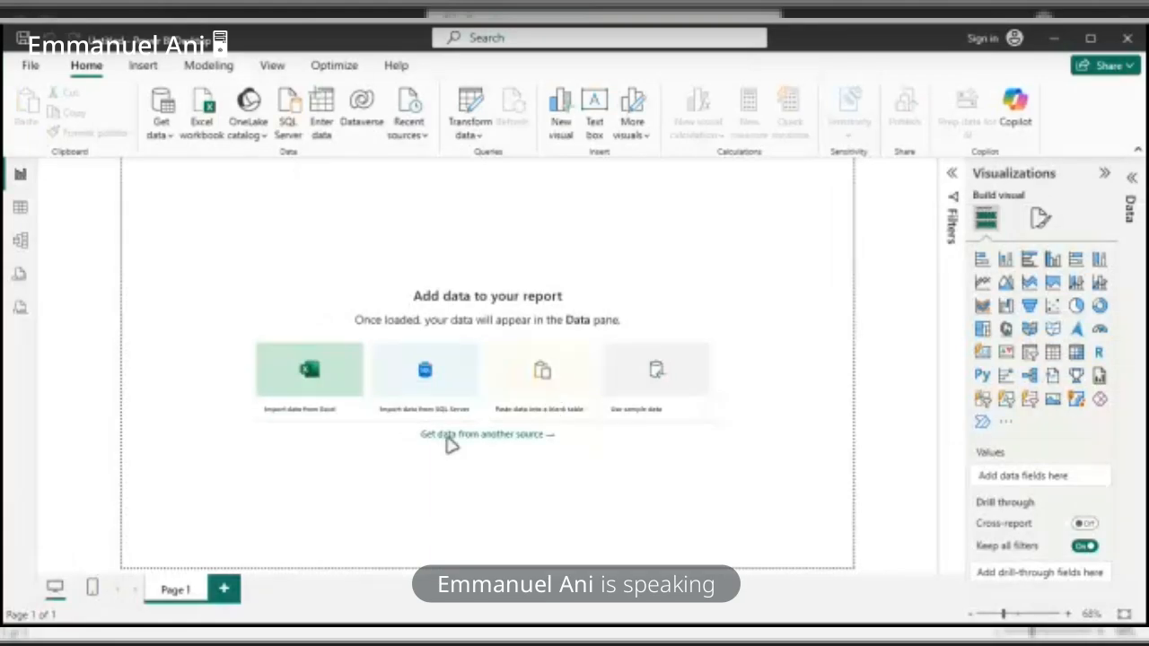
pyautogui.click(29, 68)
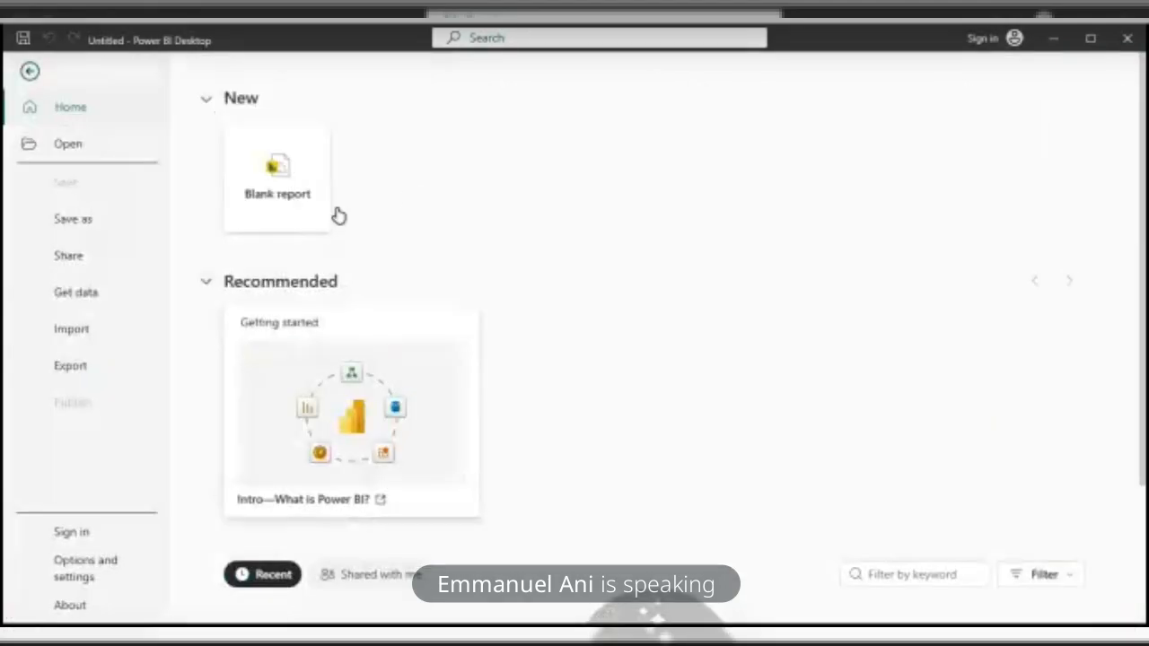
pyautogui.scroll(-2, 405, 195)
pyautogui.scroll(2, 326, 90)
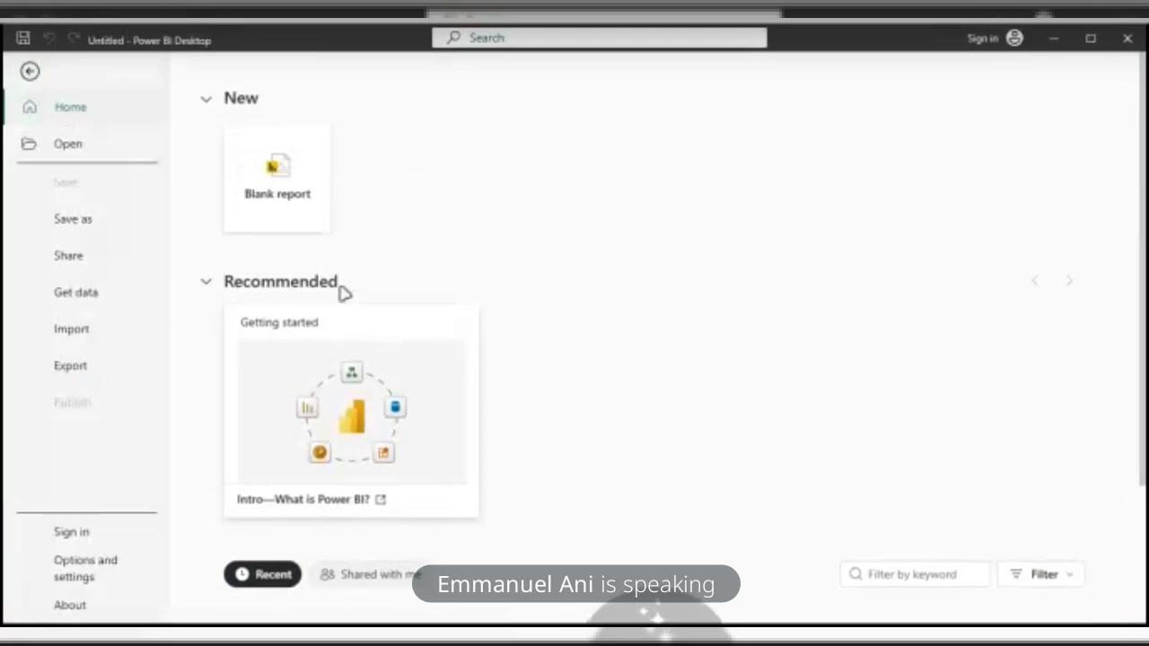
pyautogui.scroll(-2, 277, 251)
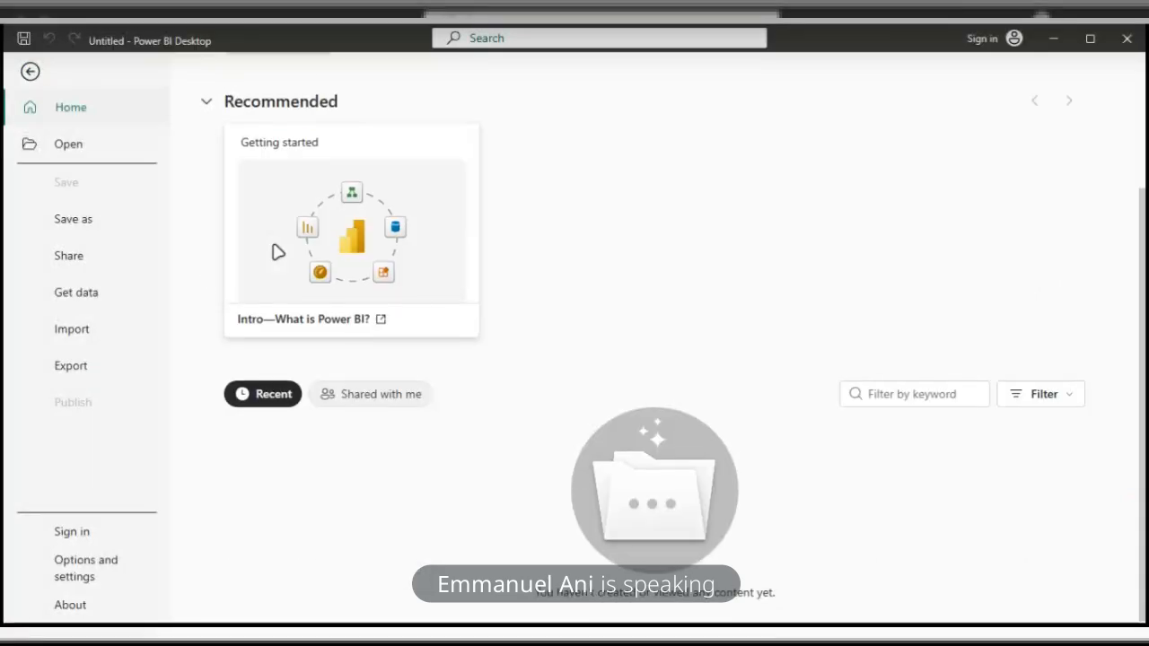
pyautogui.scroll(2, 277, 251)
pyautogui.scroll(1, 278, 252)
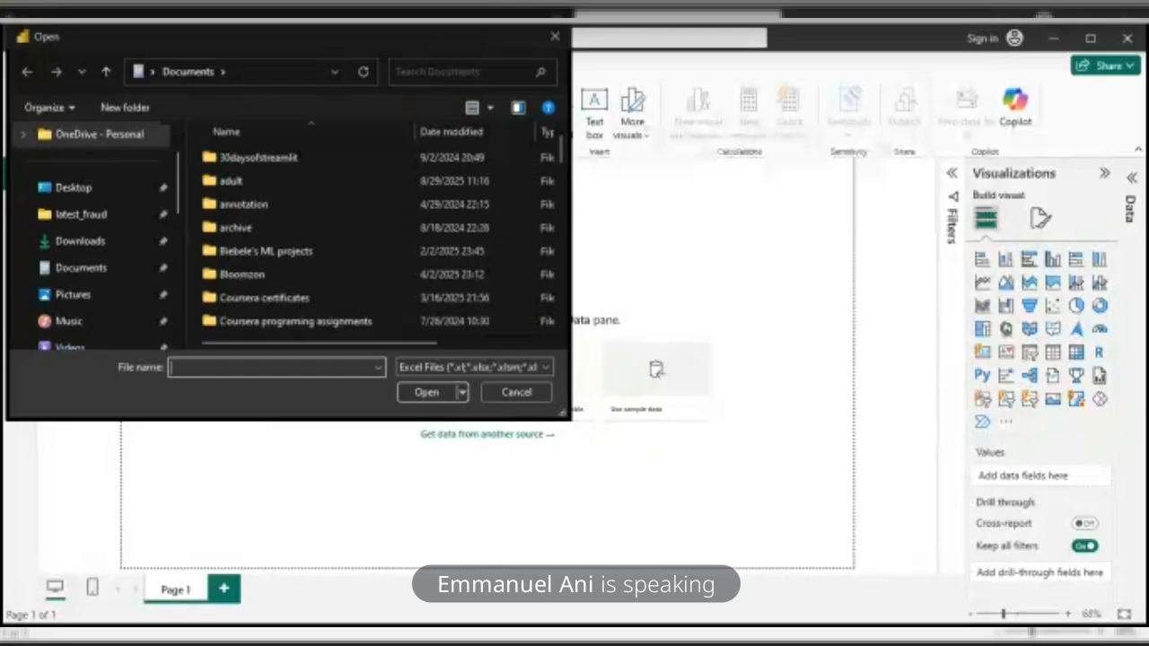
# Search the Downloads folder for "chidi" and open data_cleaning_dataset.xlsx as the Excel data source
pyautogui.scroll(-5, 390, 279)
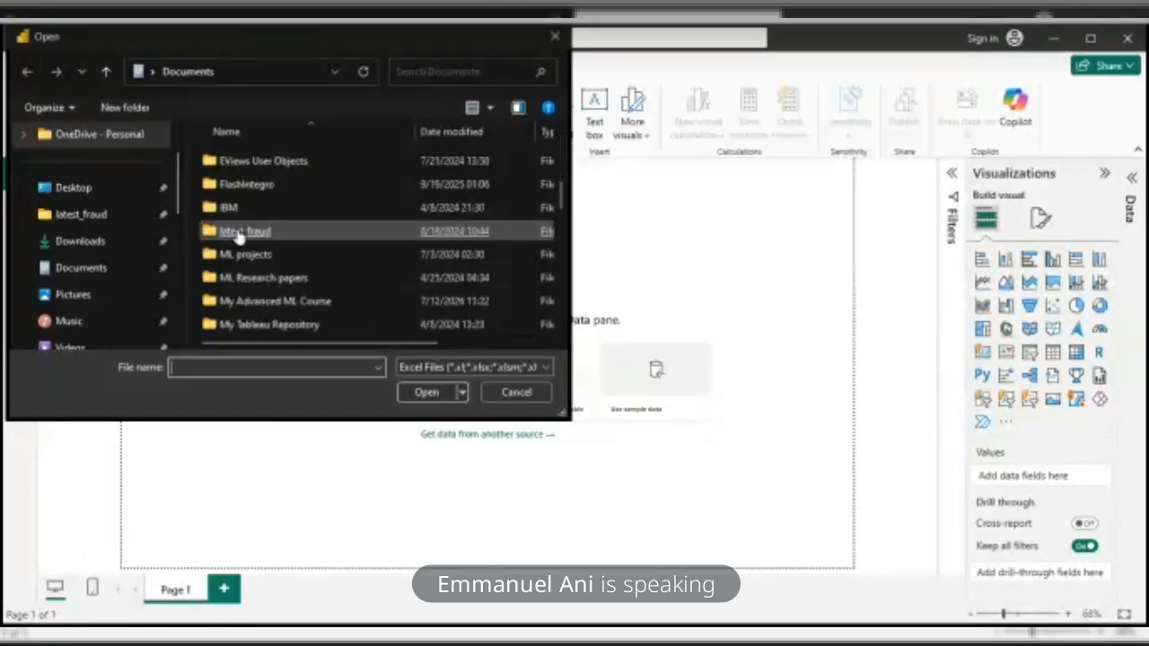
pyautogui.click(111, 239)
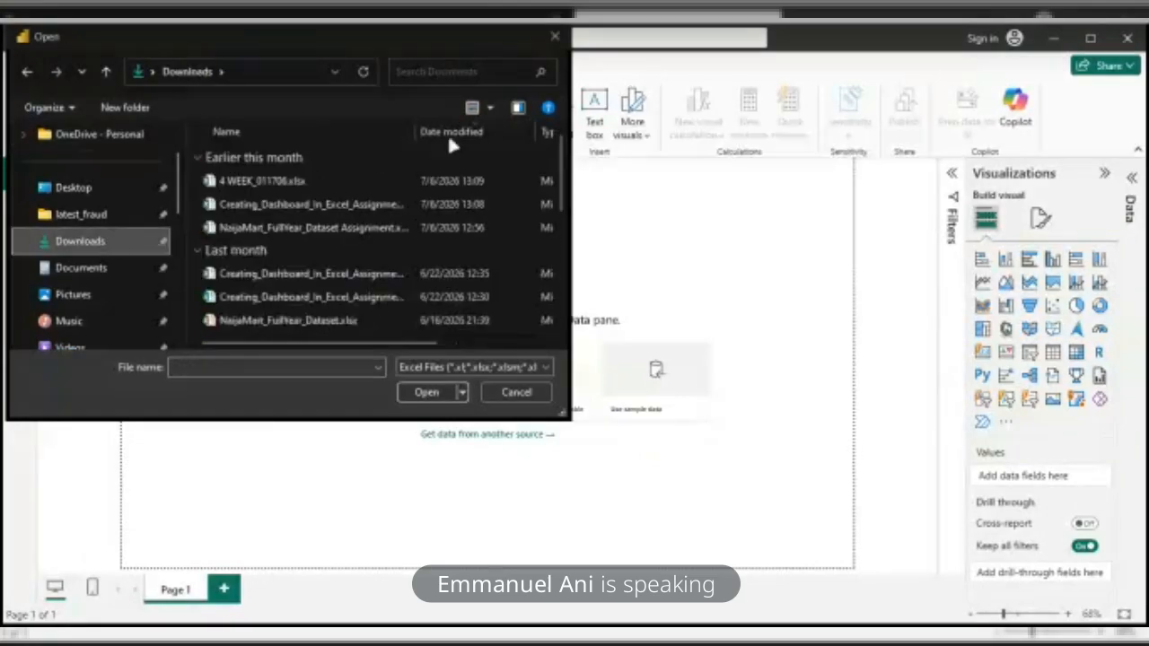
pyautogui.click(443, 73)
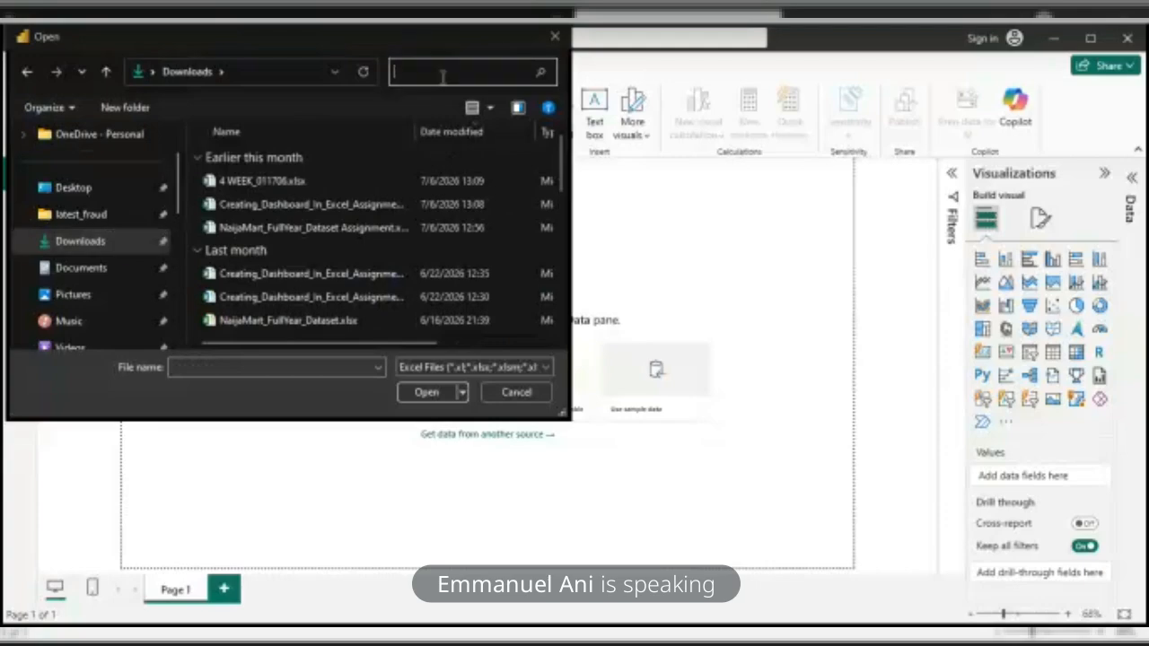
pyautogui.write('chidi')
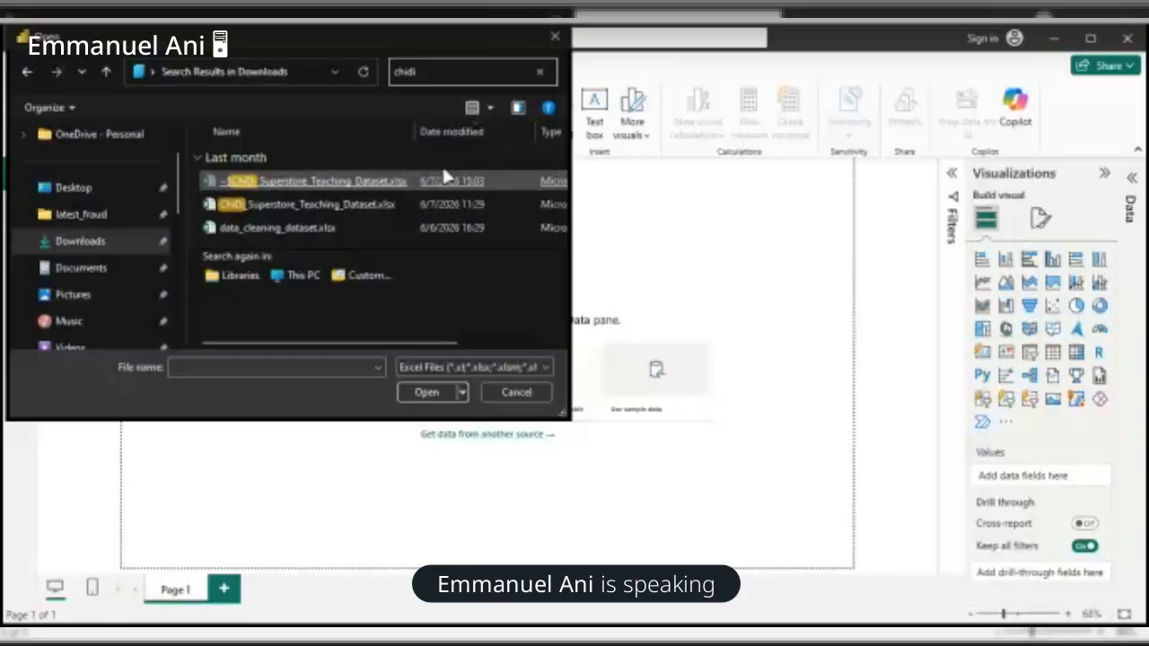
pyautogui.click(284, 210)
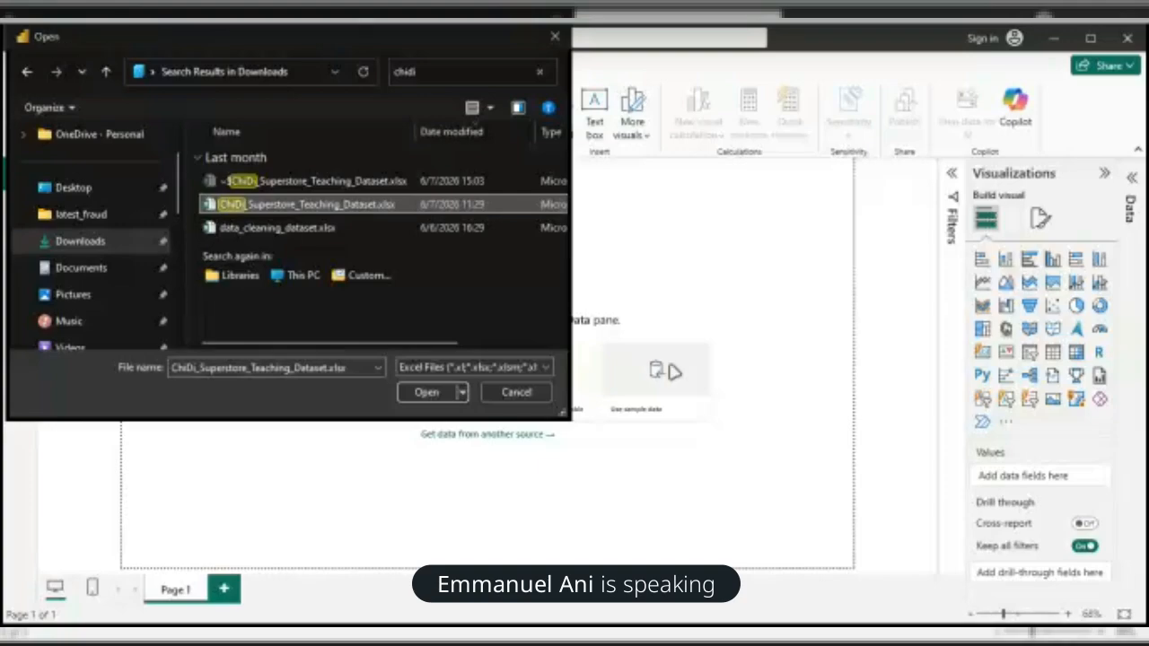
pyautogui.click(261, 230)
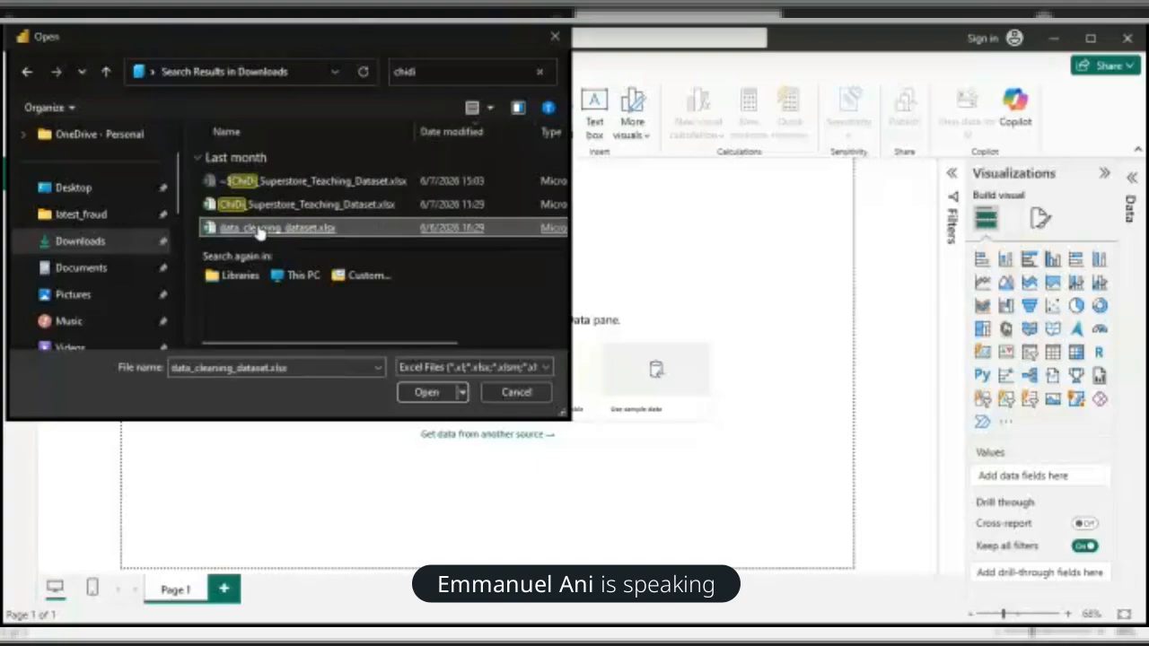
pyautogui.doubleClick(262, 229)
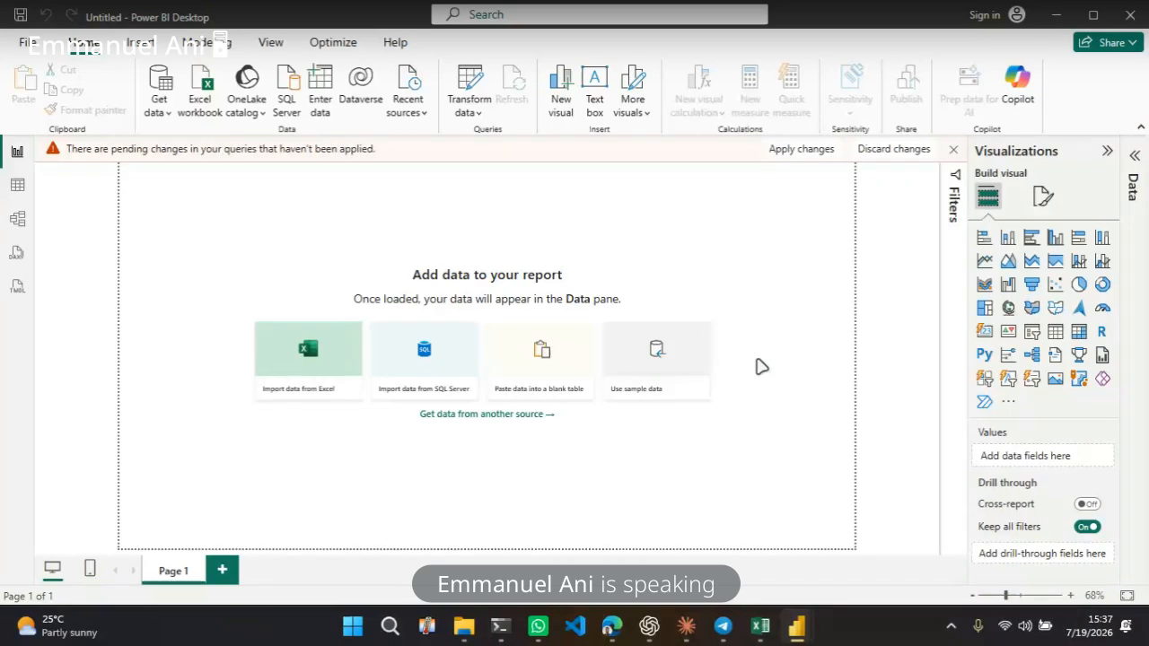
# Close the Power Query Editor without applying changes and discard the pending query changes
pyautogui.moveTo(805, 632)
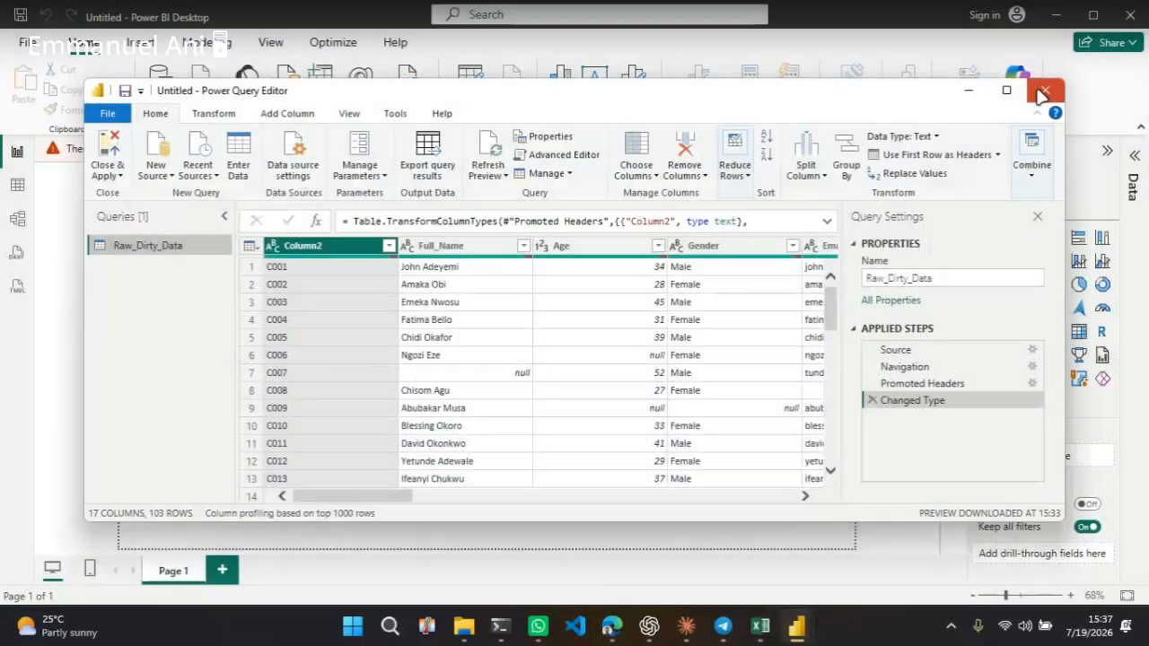
pyautogui.click(1045, 89)
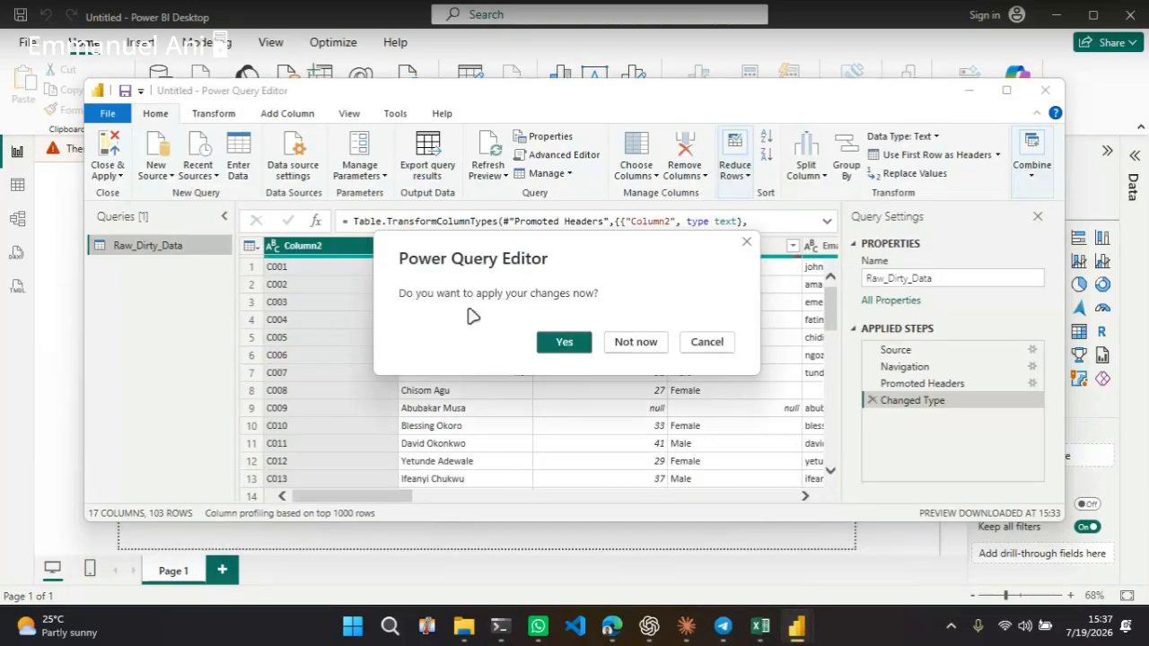
pyautogui.click(626, 345)
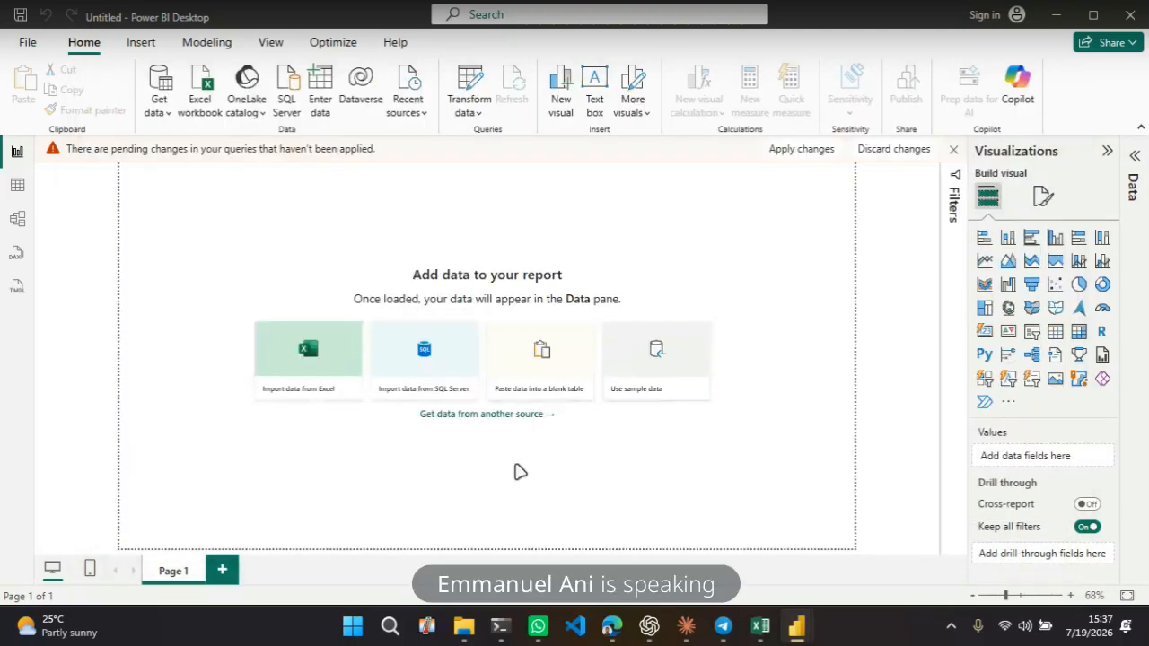
pyautogui.click(879, 153)
# Select the Raw_Dirty_Data sheet of data_cleaning_dataset.xlsx in the Navigator to preview it
pyautogui.click(654, 360)
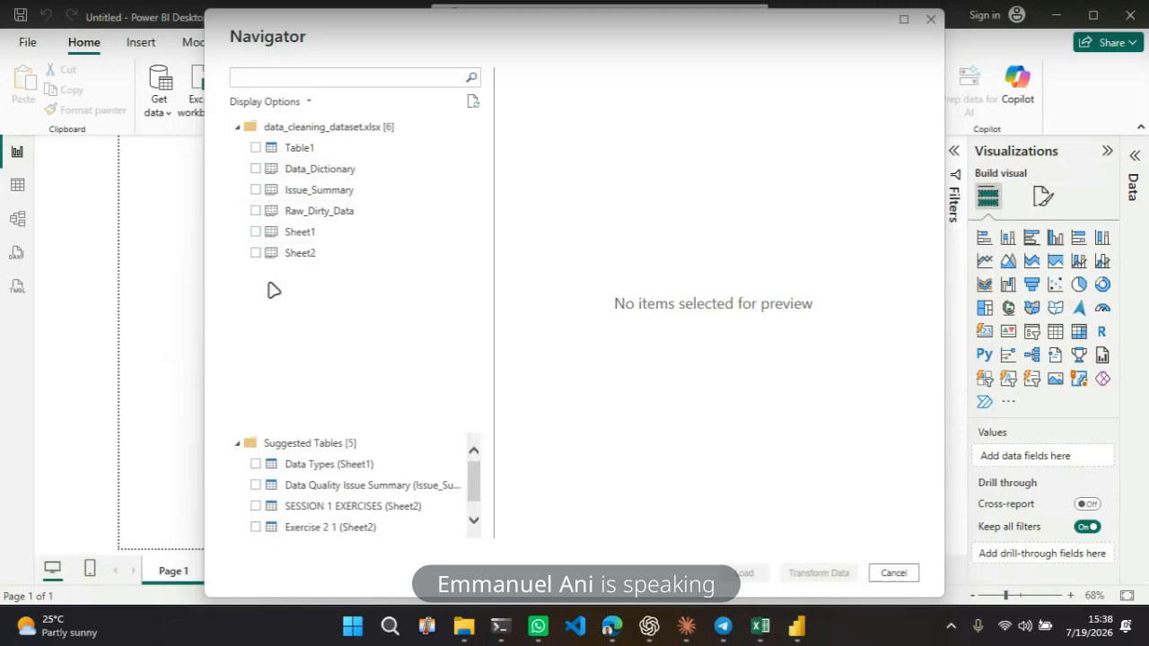
pyautogui.click(256, 211)
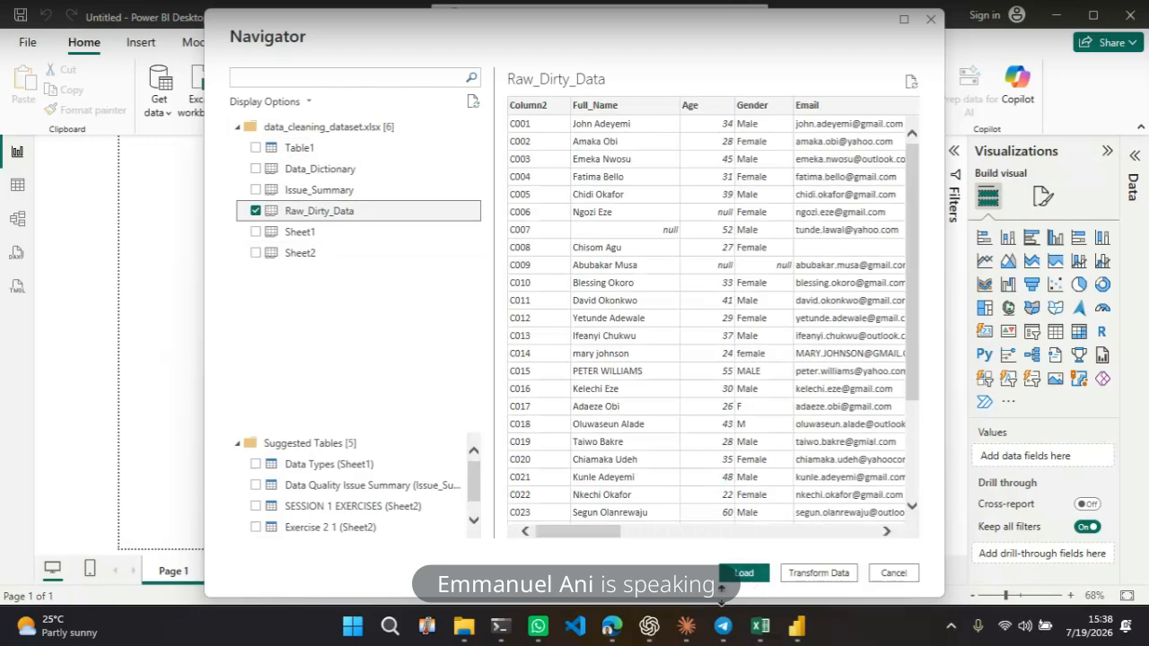
pyautogui.moveTo(726, 625)
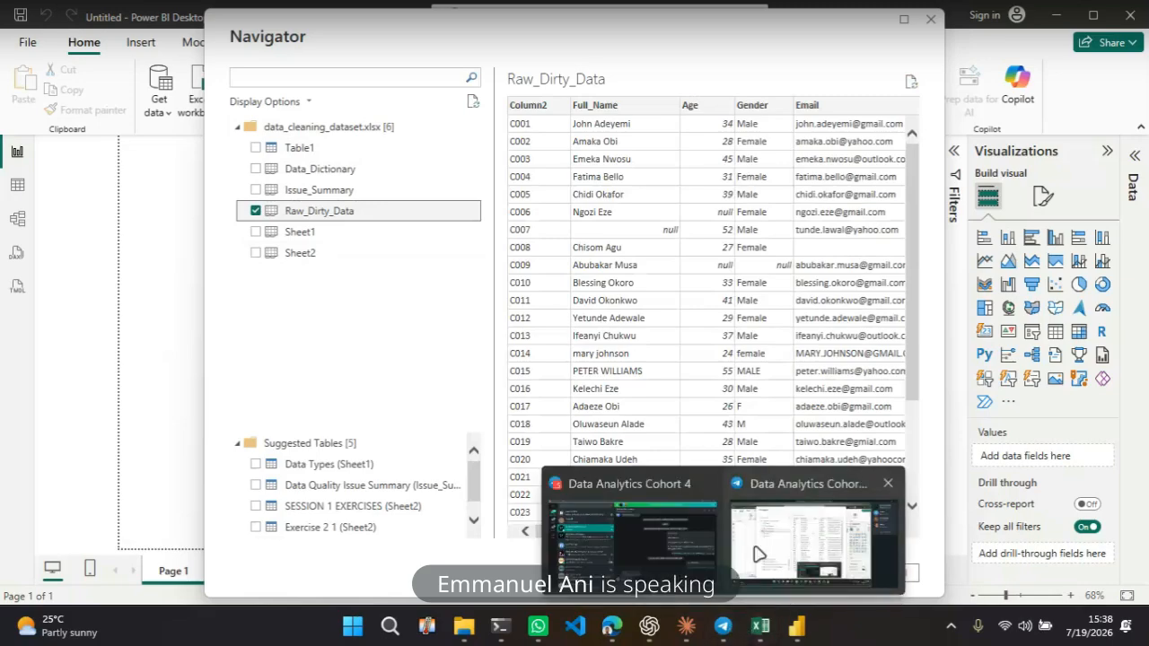
pyautogui.click(757, 554)
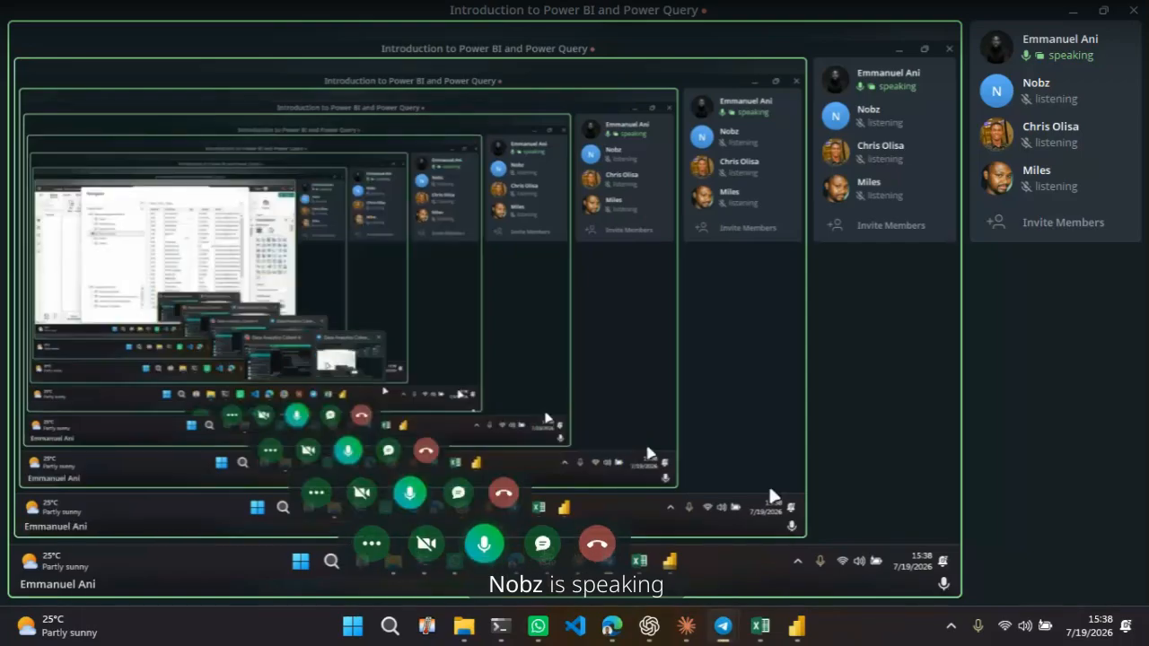
pyautogui.click(796, 626)
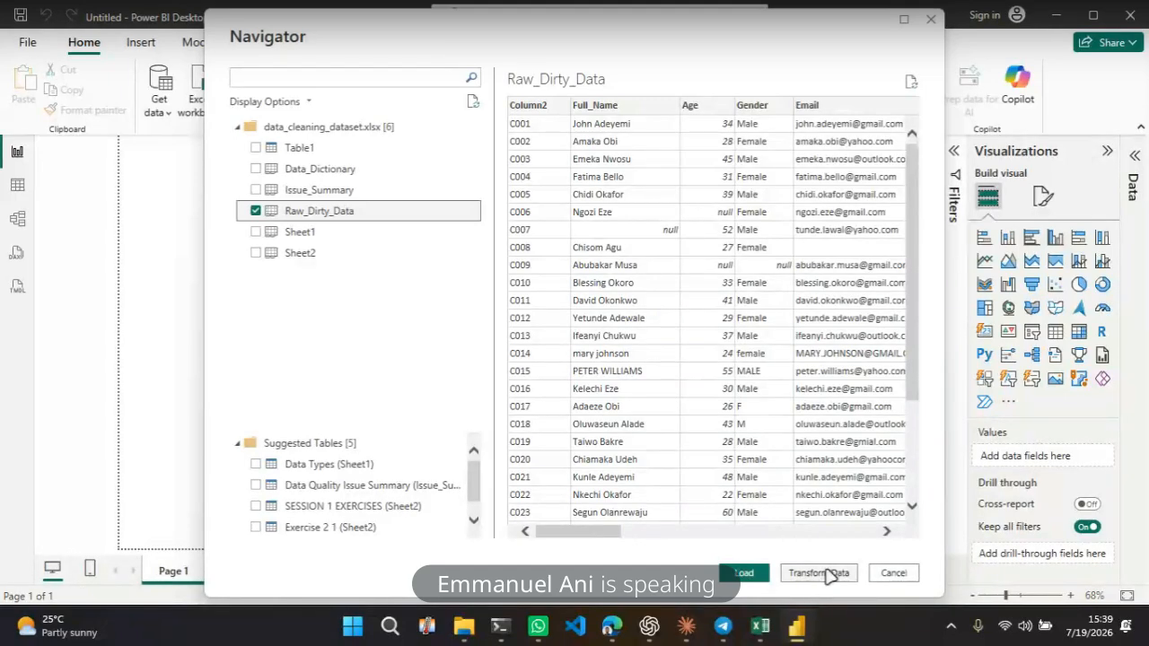
# Open the Raw_Dirty_Data sheet in the Power Query Editor for transformation
pyautogui.click(827, 574)
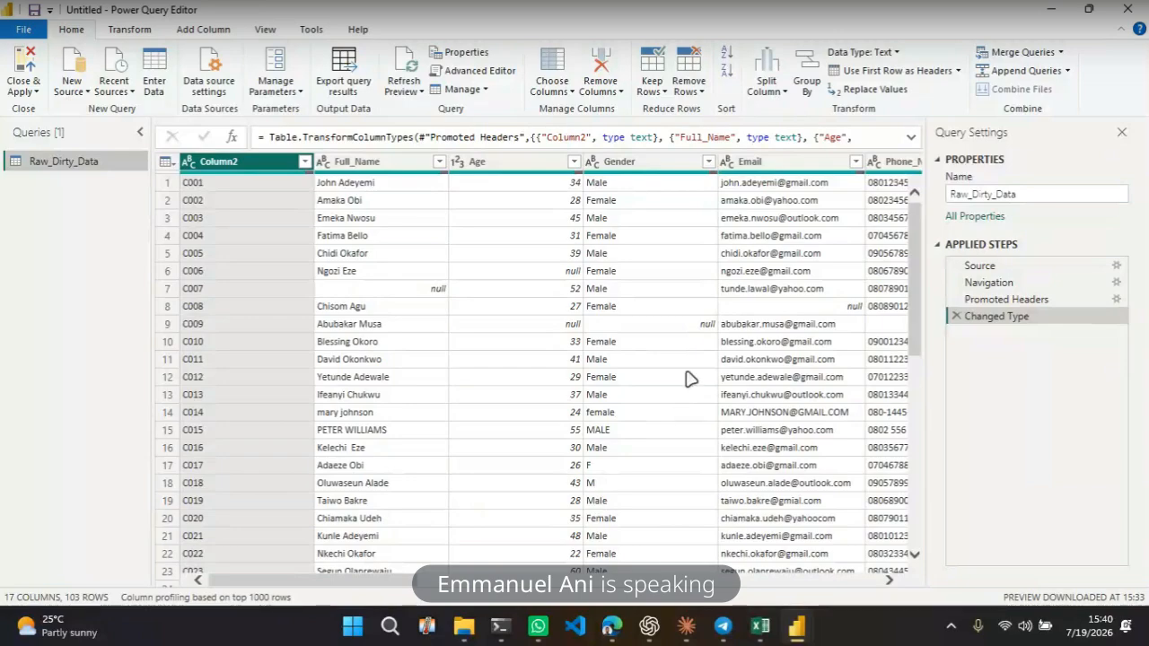
pyautogui.scroll(-1, 586, 408)
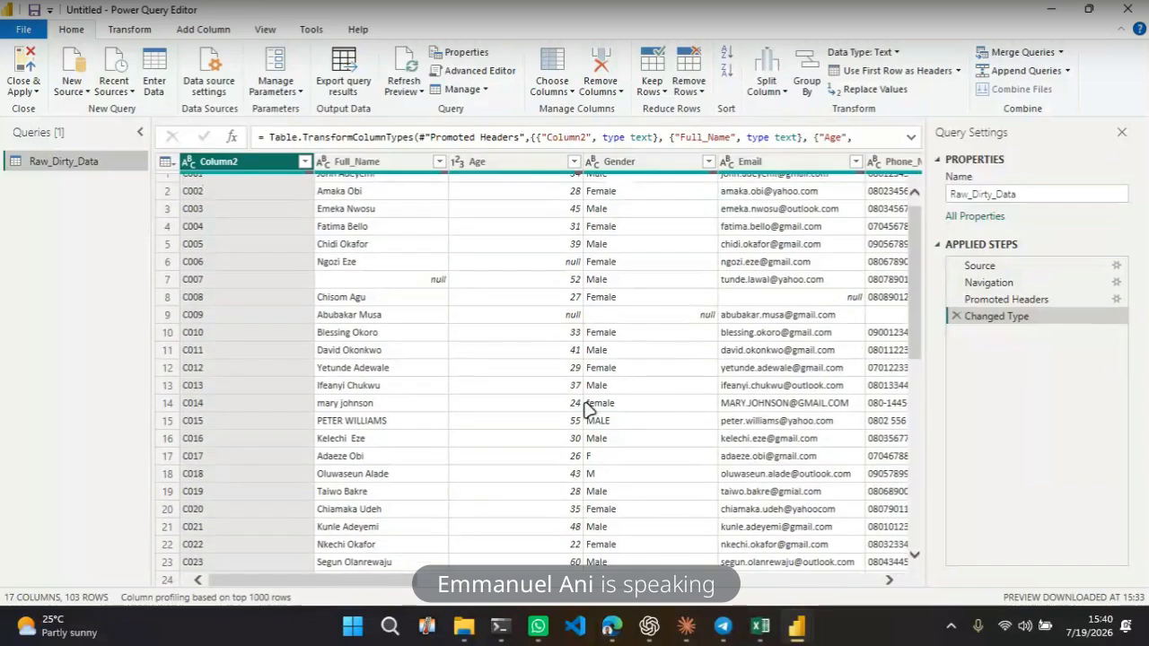
pyautogui.scroll(-9, 585, 409)
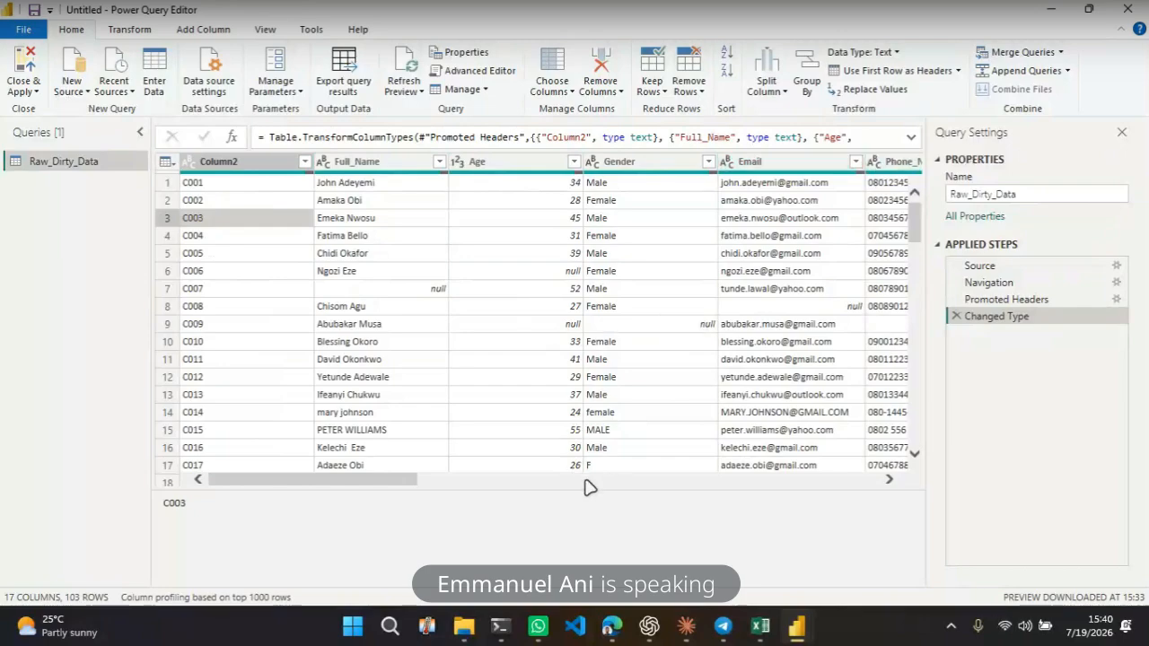
pyautogui.moveTo(569, 485); pyautogui.dragTo(564, 539)
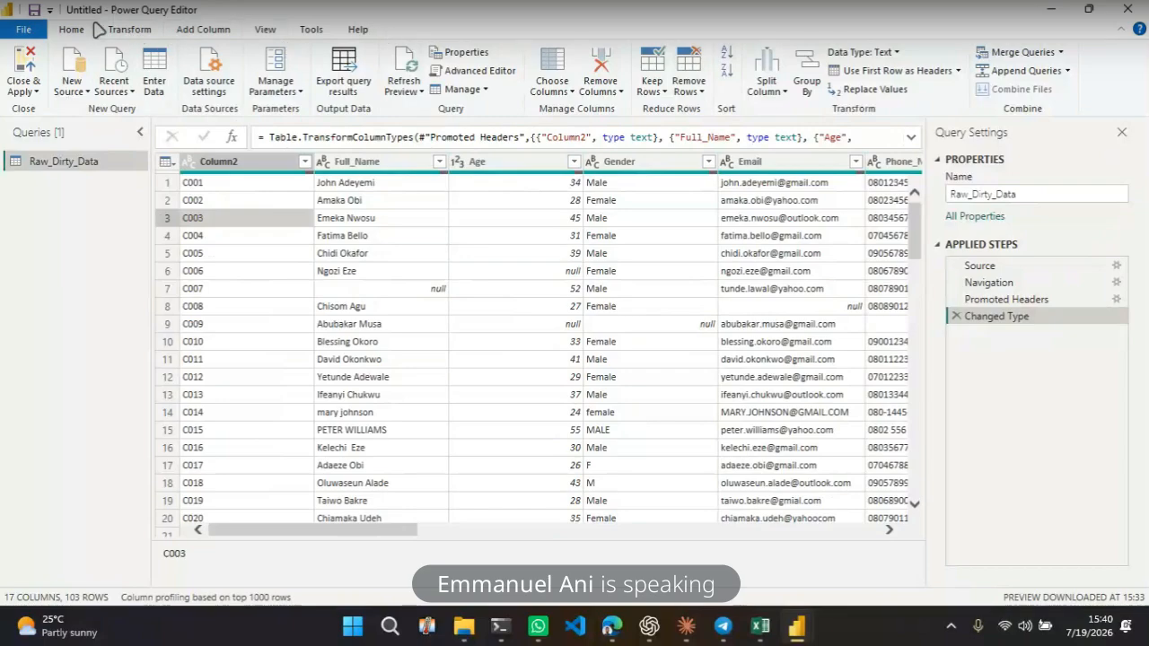
# Browse the Power Query Editor's ribbon commands for transforming and adding columns
pyautogui.click(135, 29)
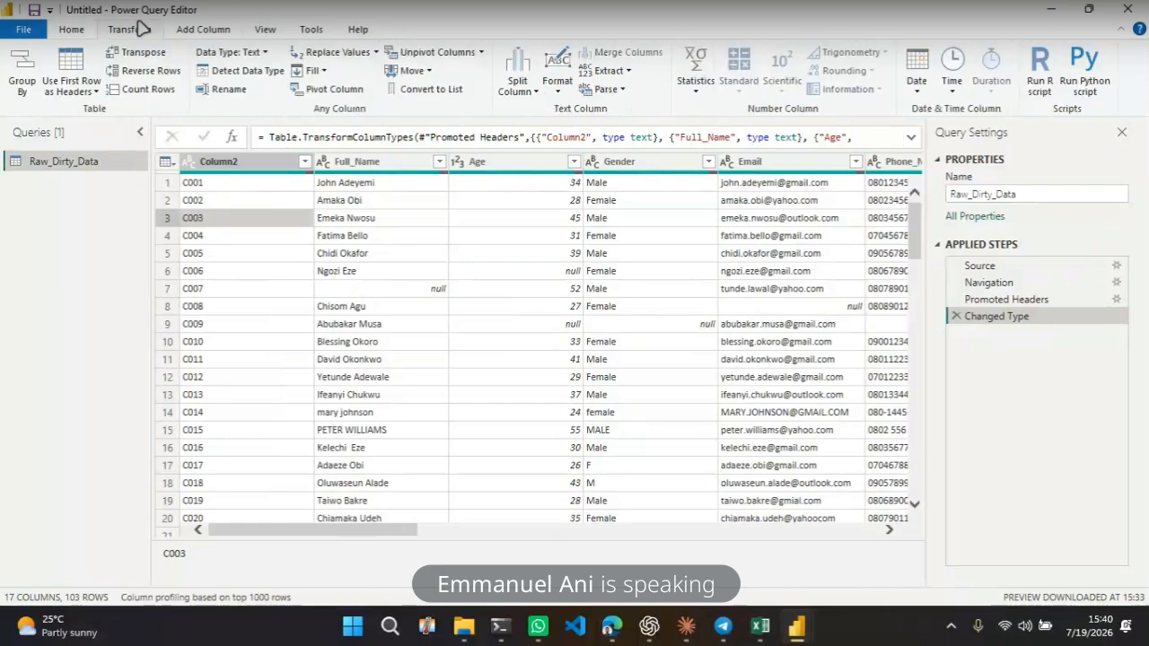
pyautogui.click(203, 28)
pyautogui.click(269, 30)
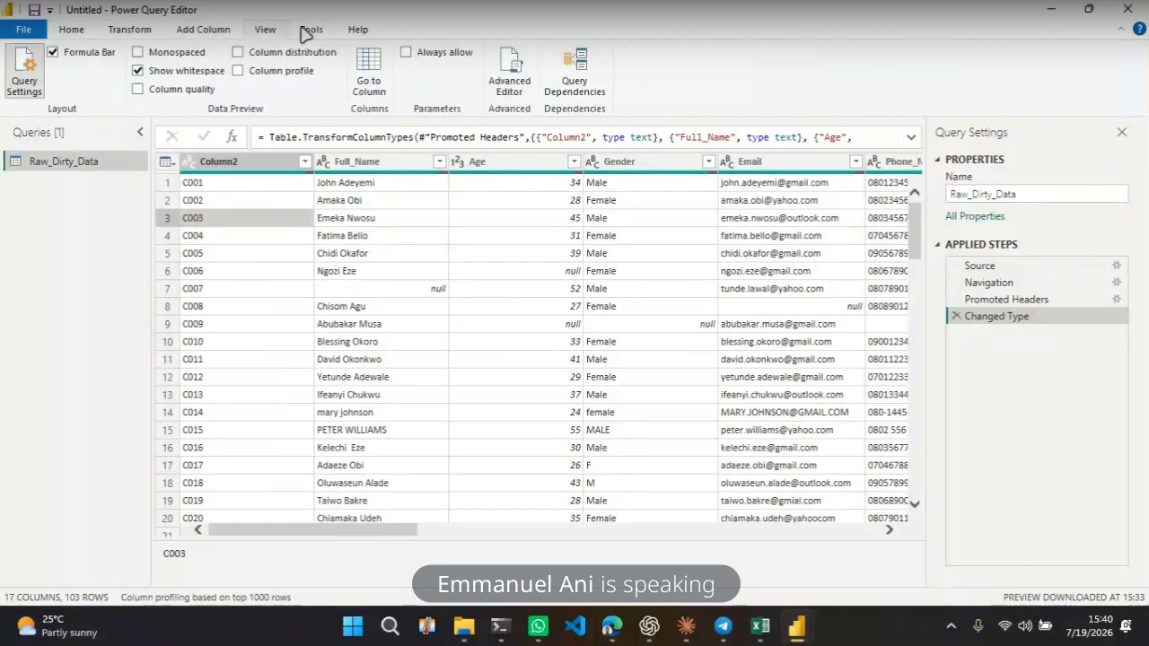
pyautogui.click(311, 29)
pyautogui.click(358, 30)
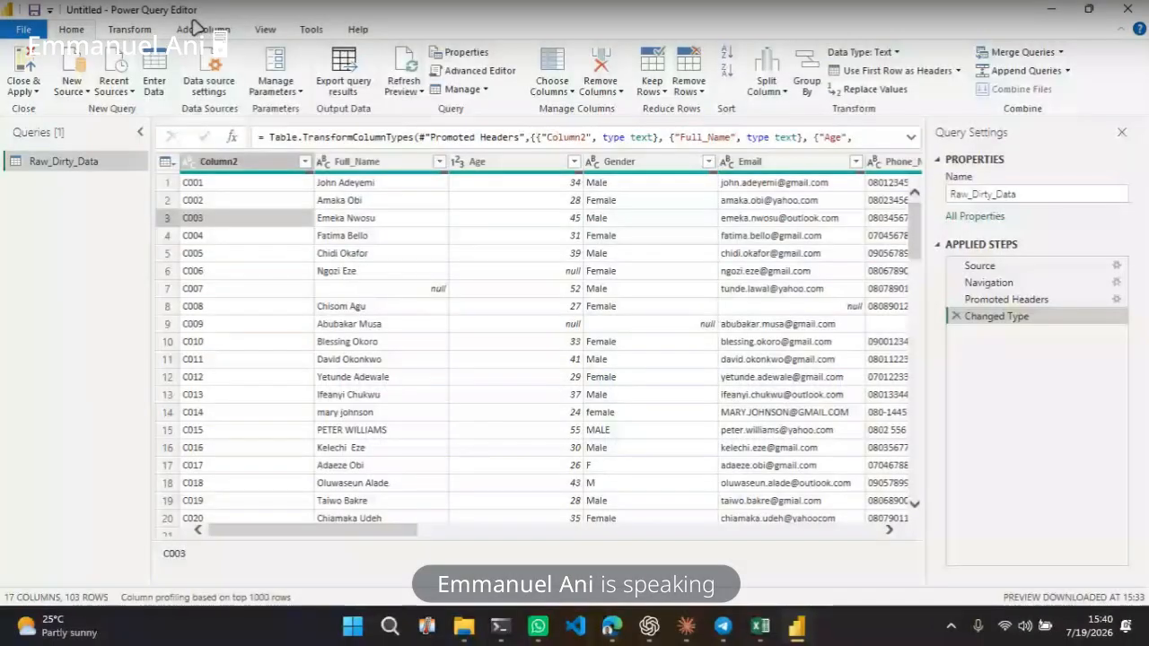
pyautogui.click(193, 27)
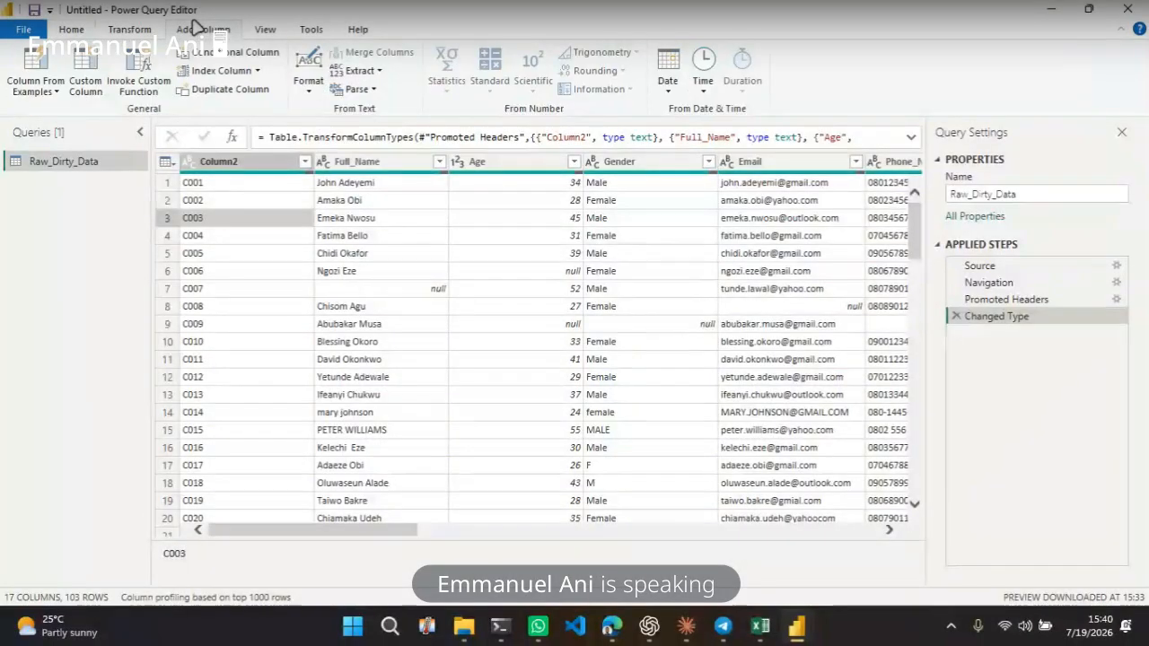
pyautogui.click(128, 34)
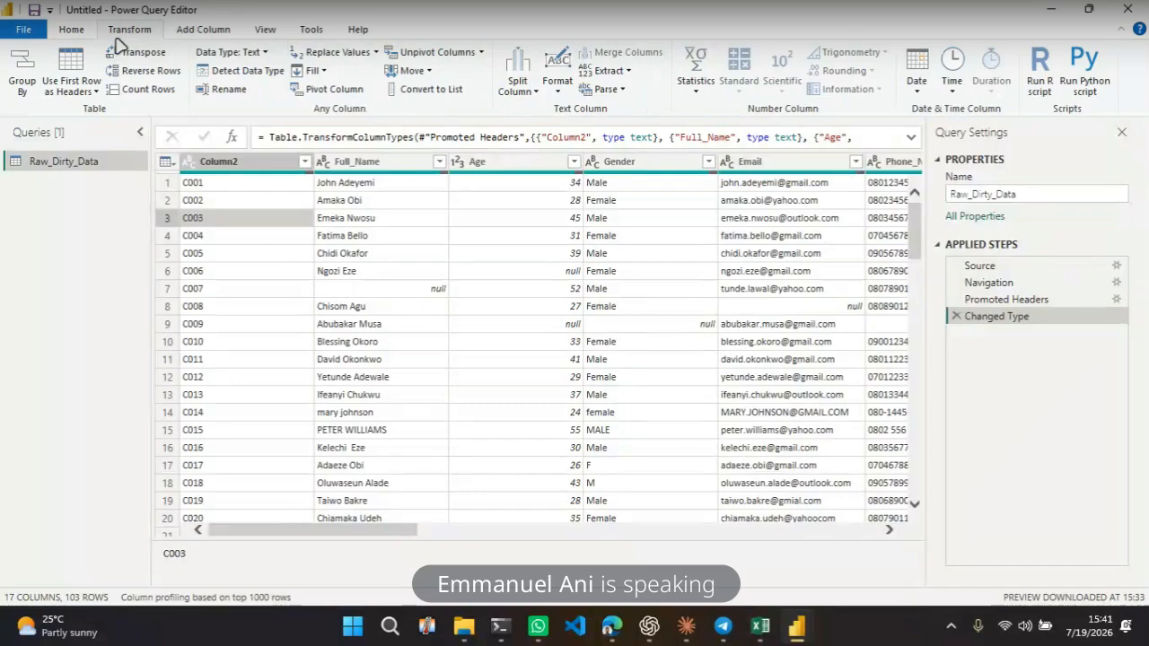
pyautogui.click(204, 34)
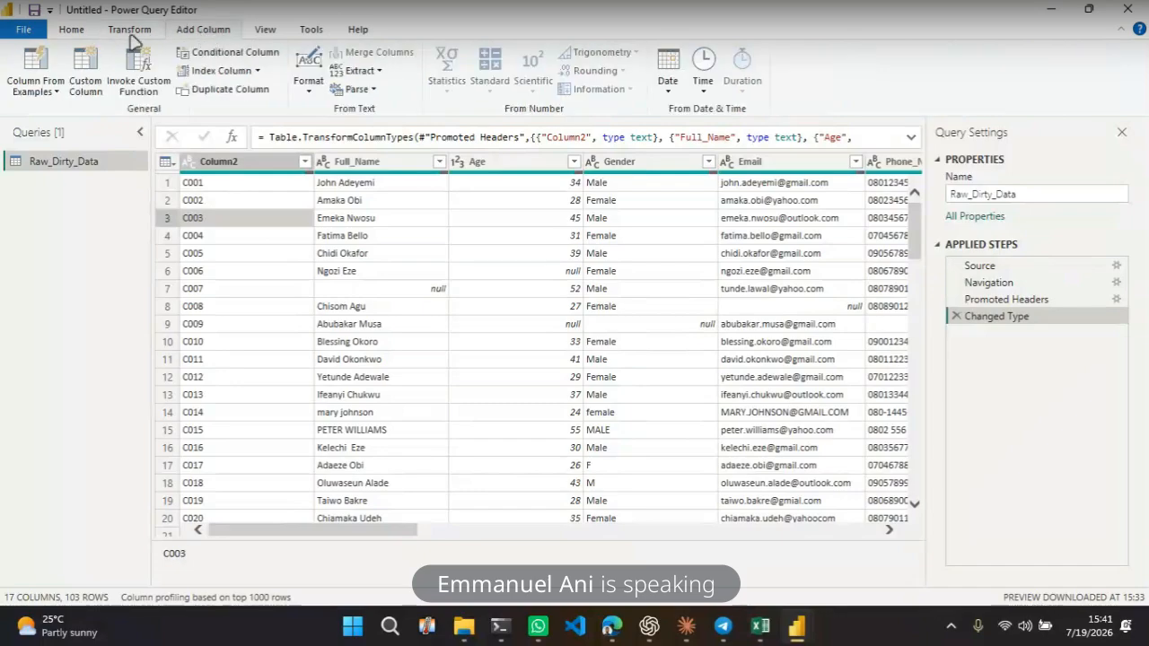
pyautogui.click(72, 29)
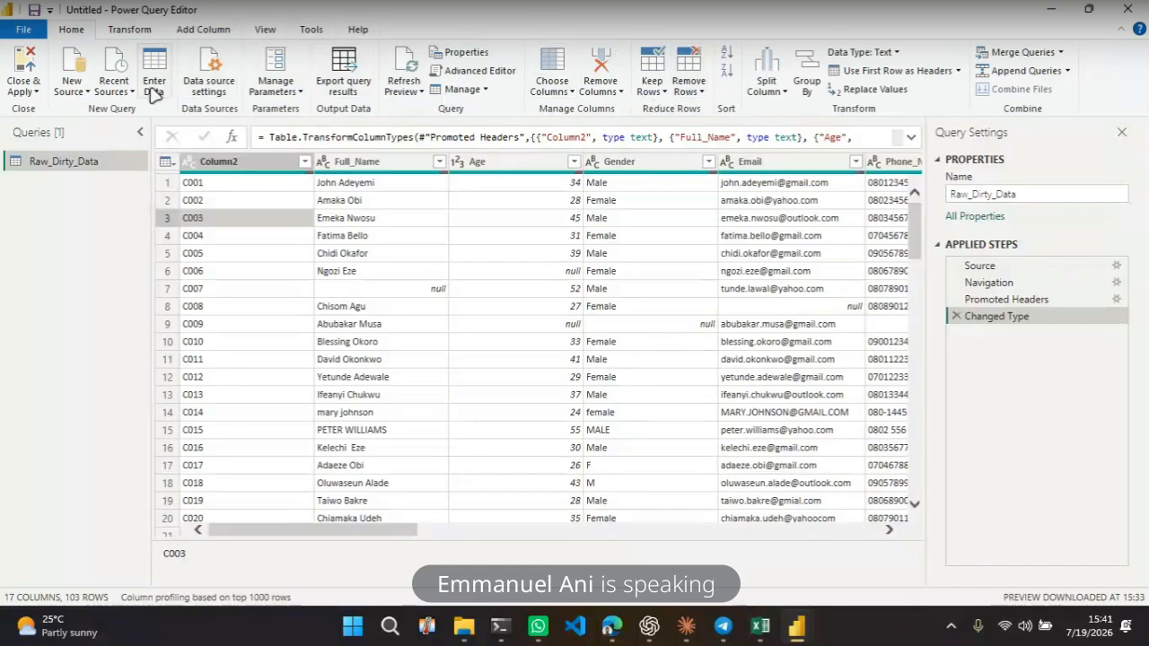
# Inspect the Close & Apply options without choosing one
pyautogui.click(25, 91)
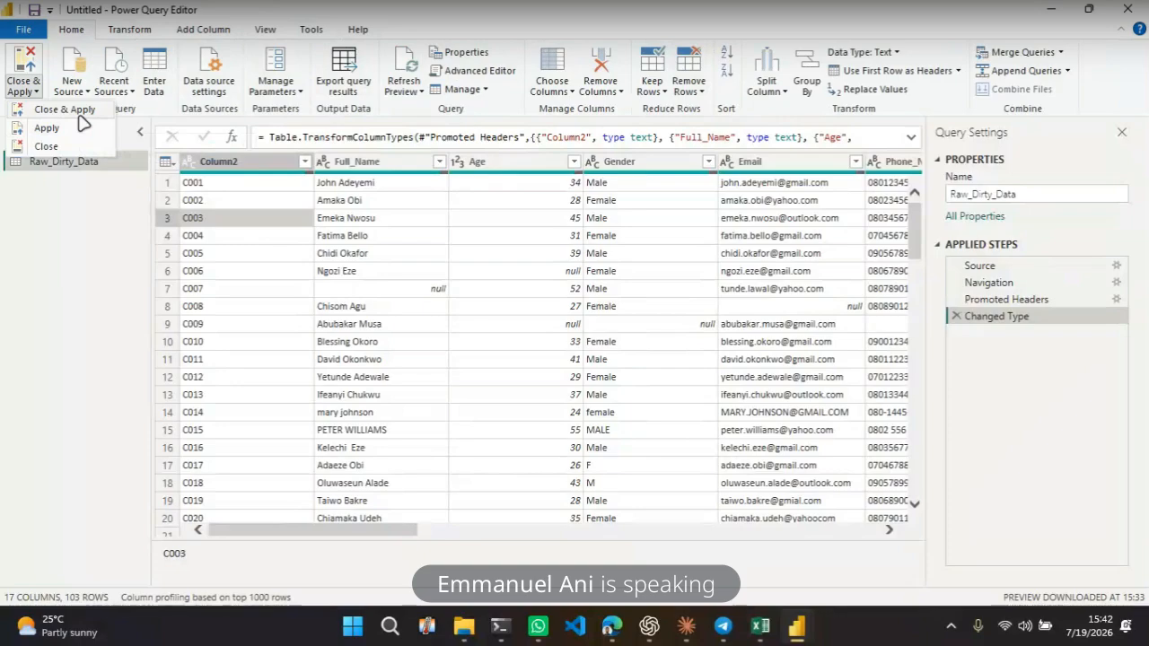
pyautogui.click(57, 218)
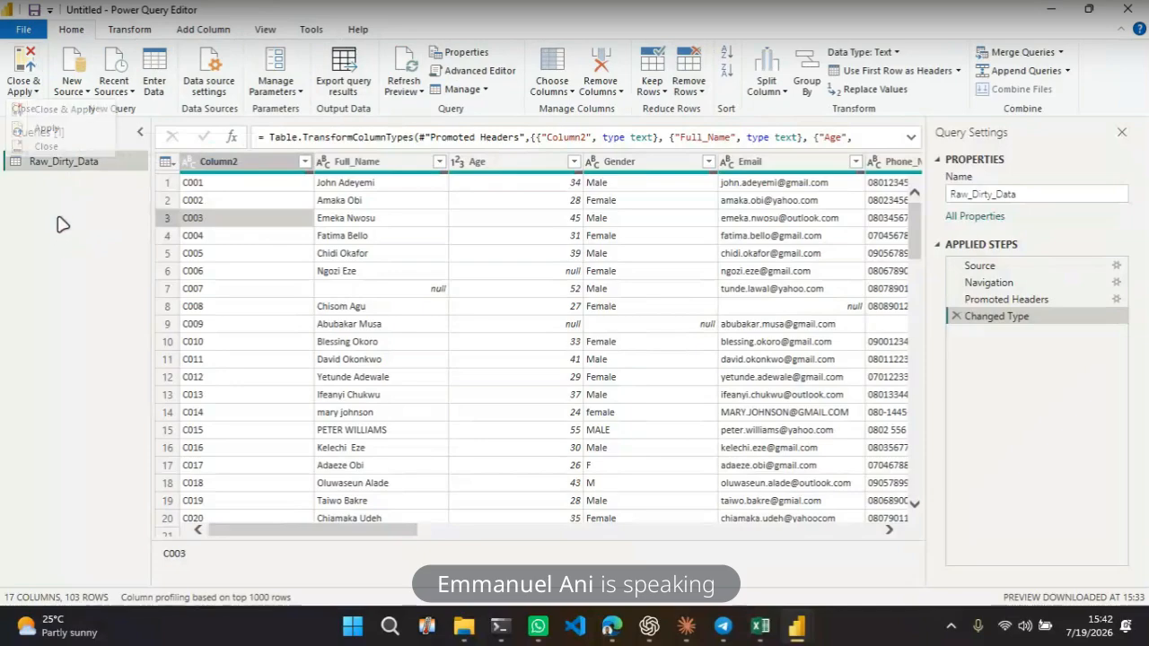
pyautogui.click(32, 92)
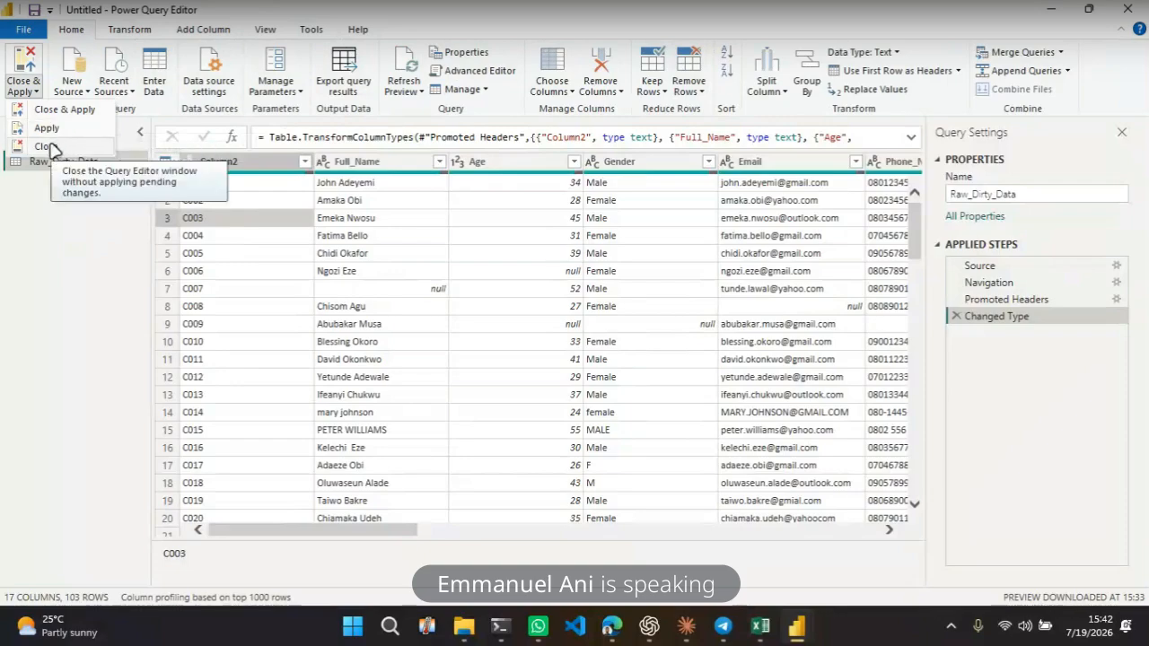
pyautogui.click(46, 225)
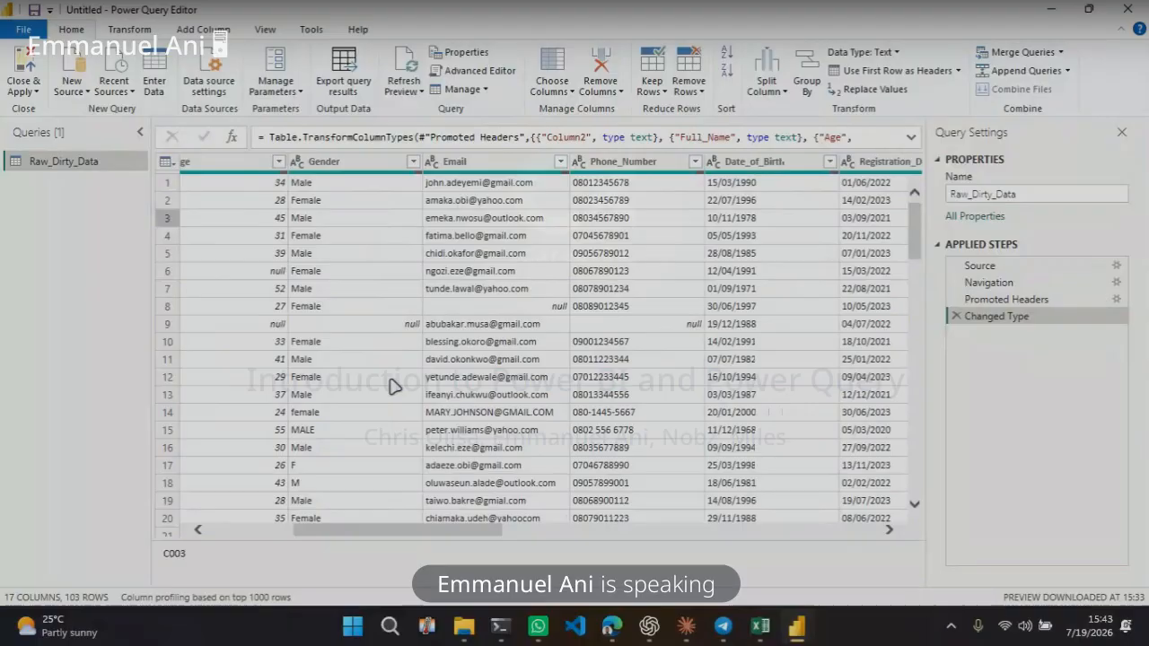
# Rename the Column2 column to ID
pyautogui.click(306, 377)
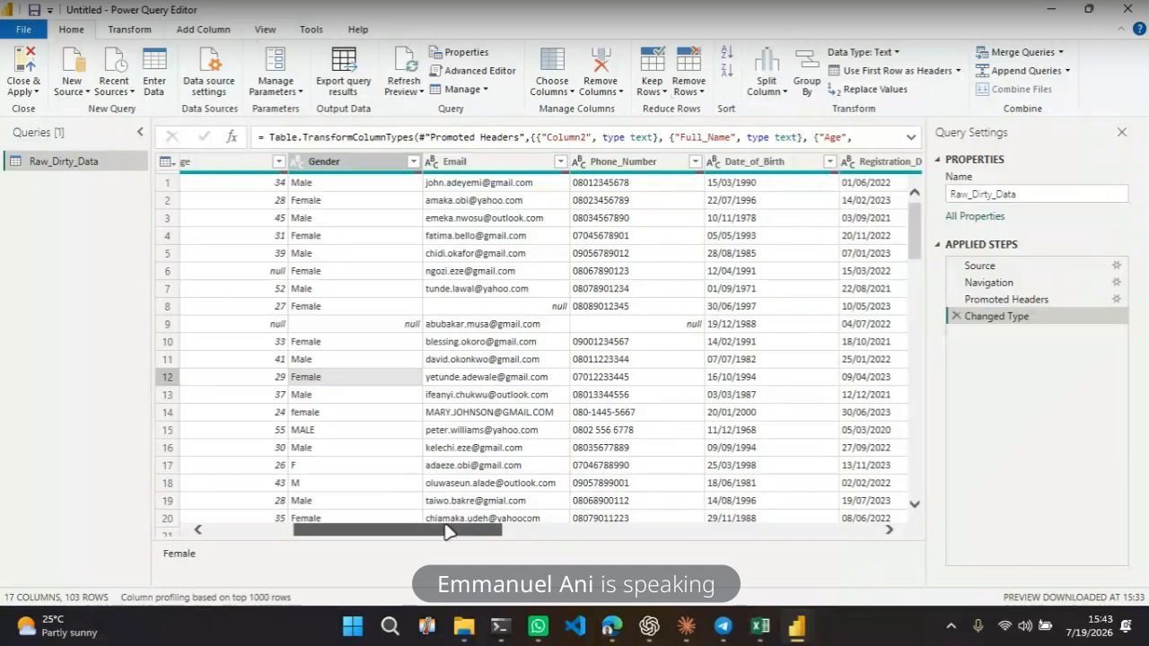
pyautogui.moveTo(449, 532); pyautogui.dragTo(364, 531)
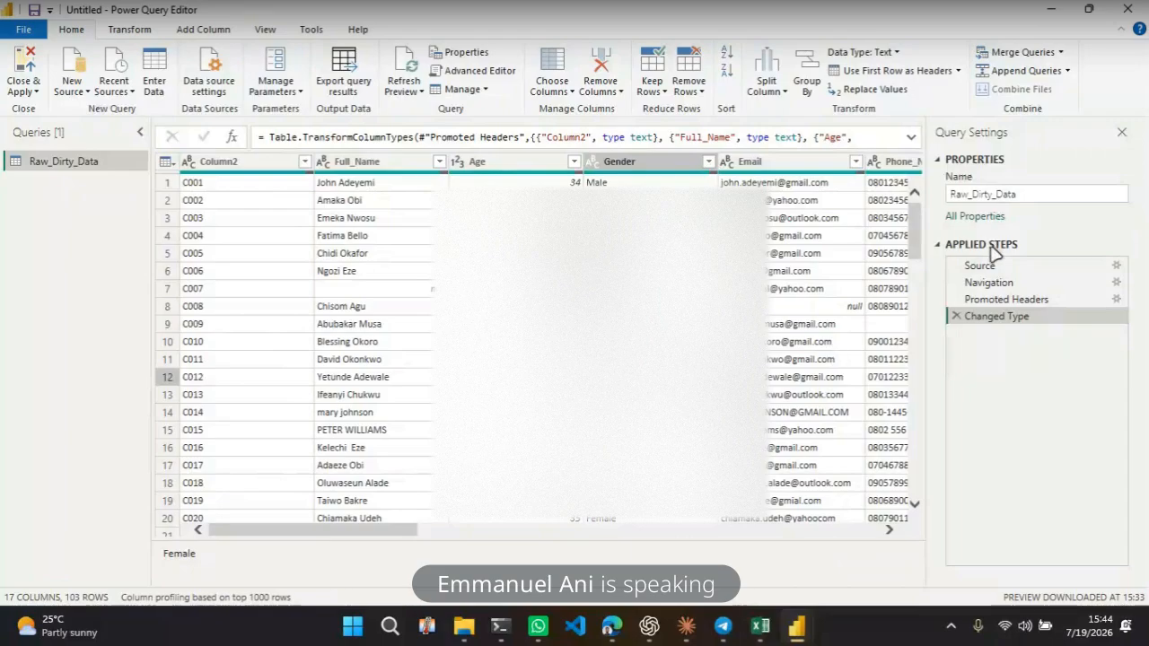
pyautogui.moveTo(992, 301)
pyautogui.mouseDown()
pyautogui.moveTo(992, 352)
pyautogui.moveTo(984, 282)
pyautogui.moveTo(982, 305)
pyautogui.mouseUp()
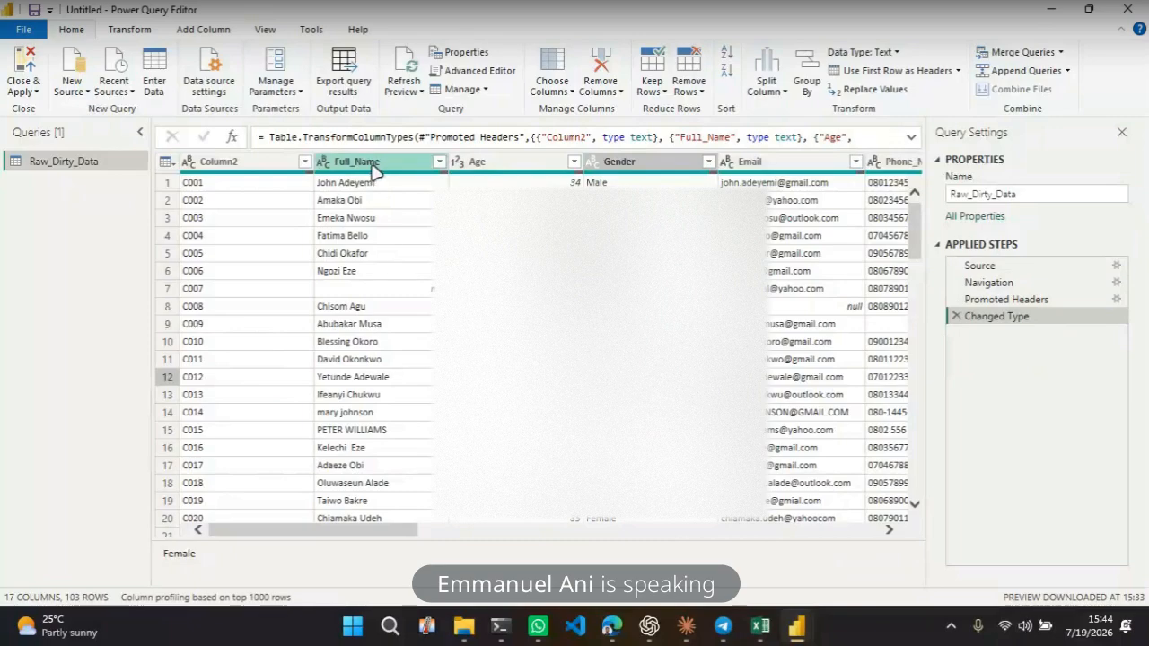
pyautogui.doubleClick(244, 161)
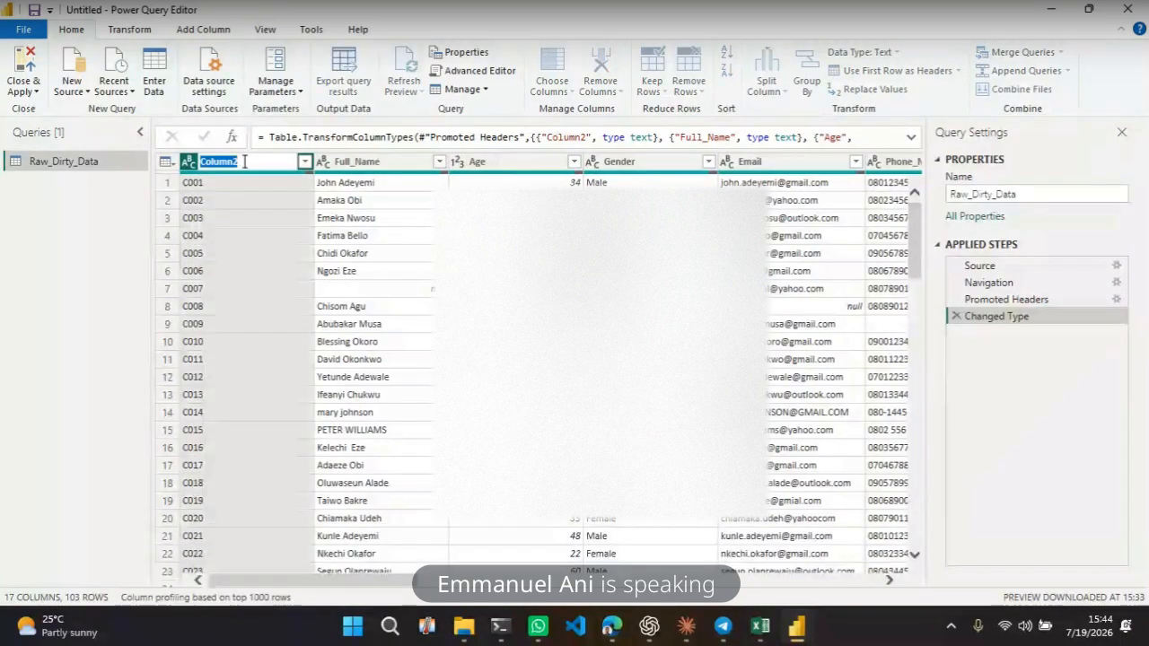
pyautogui.write('ID')
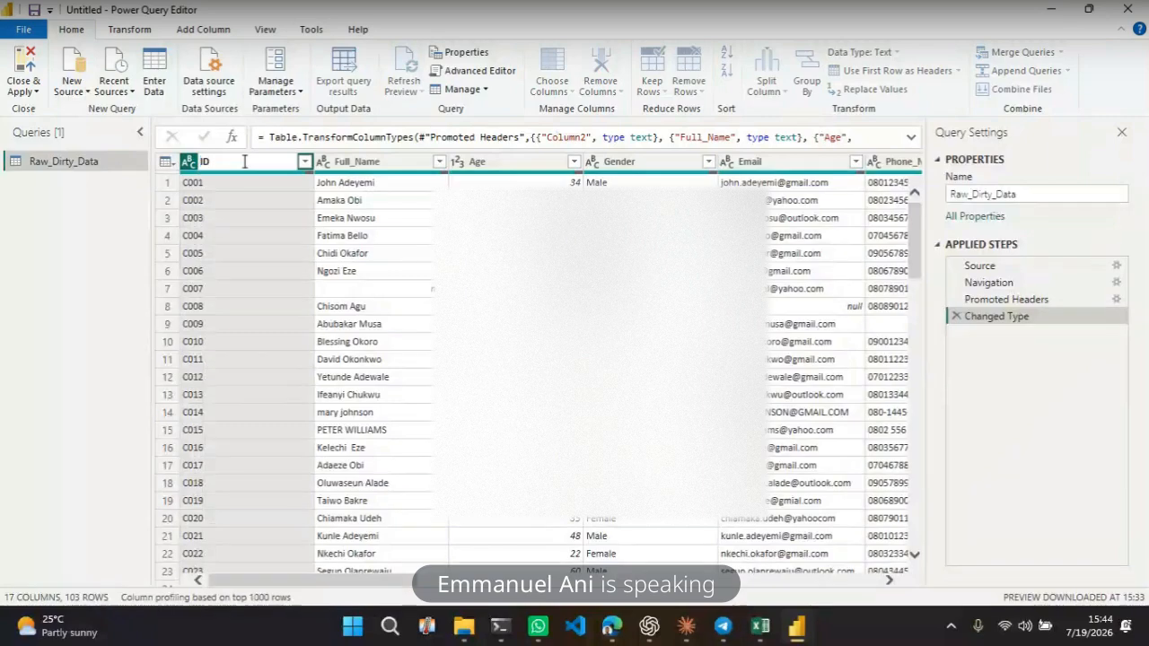
pyautogui.press('Return')
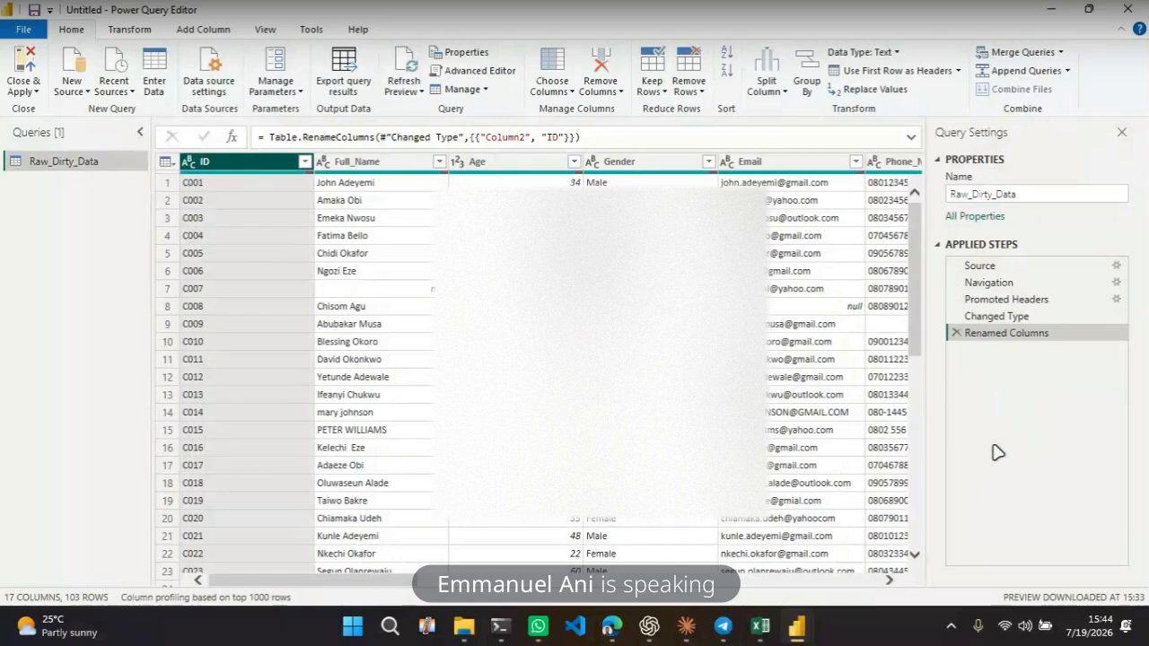
# Step through the applied steps and expand the formula bar to review the rename formula
pyautogui.click(993, 301)
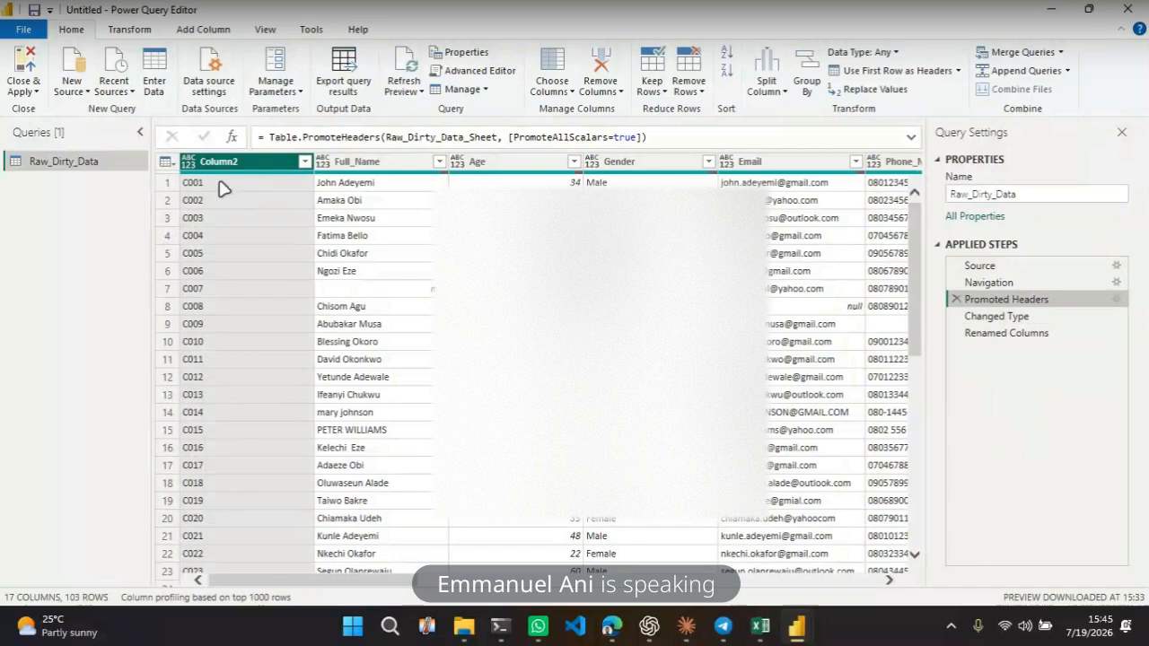
pyautogui.click(1003, 333)
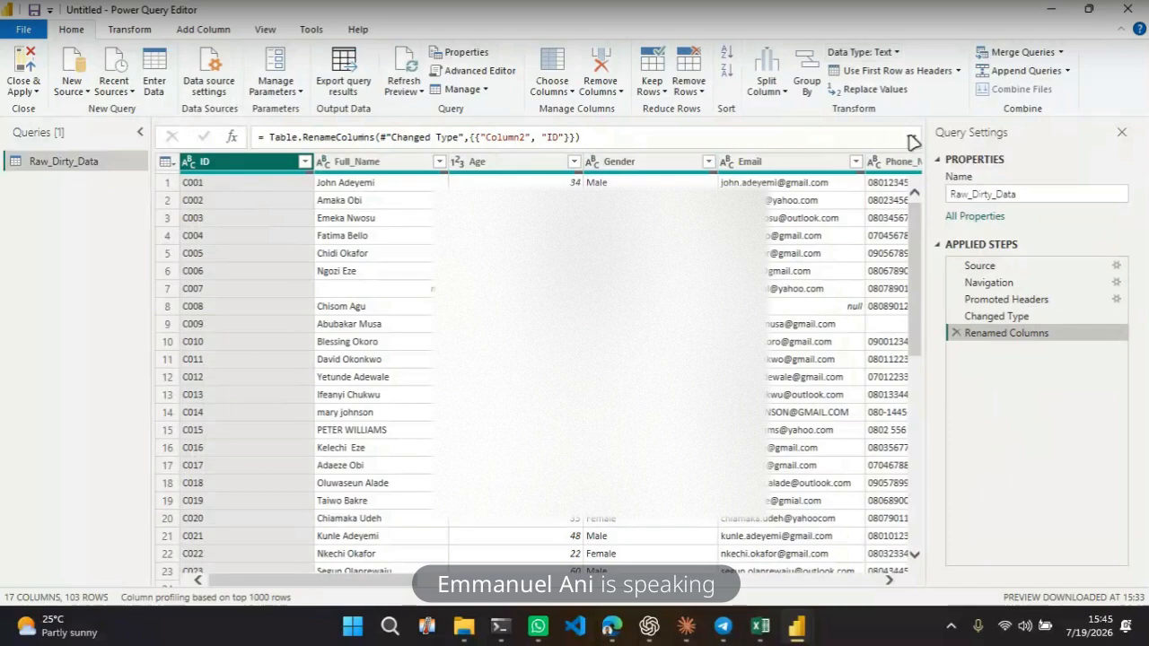
pyautogui.click(912, 142)
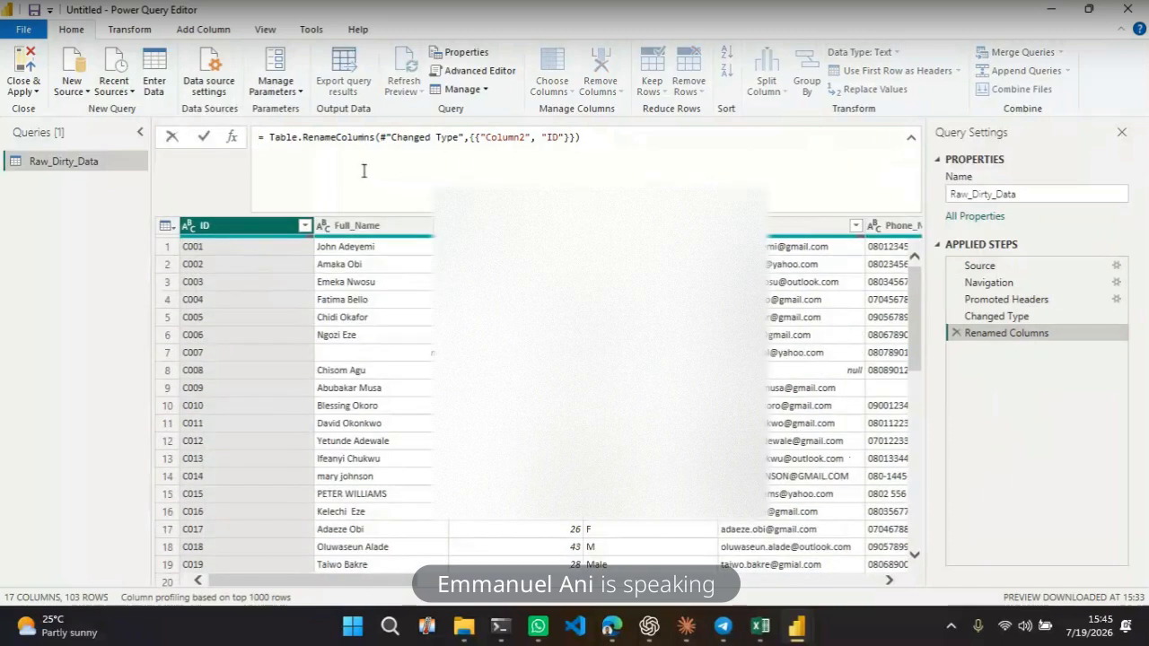
pyautogui.click(913, 142)
pyautogui.click(739, 143)
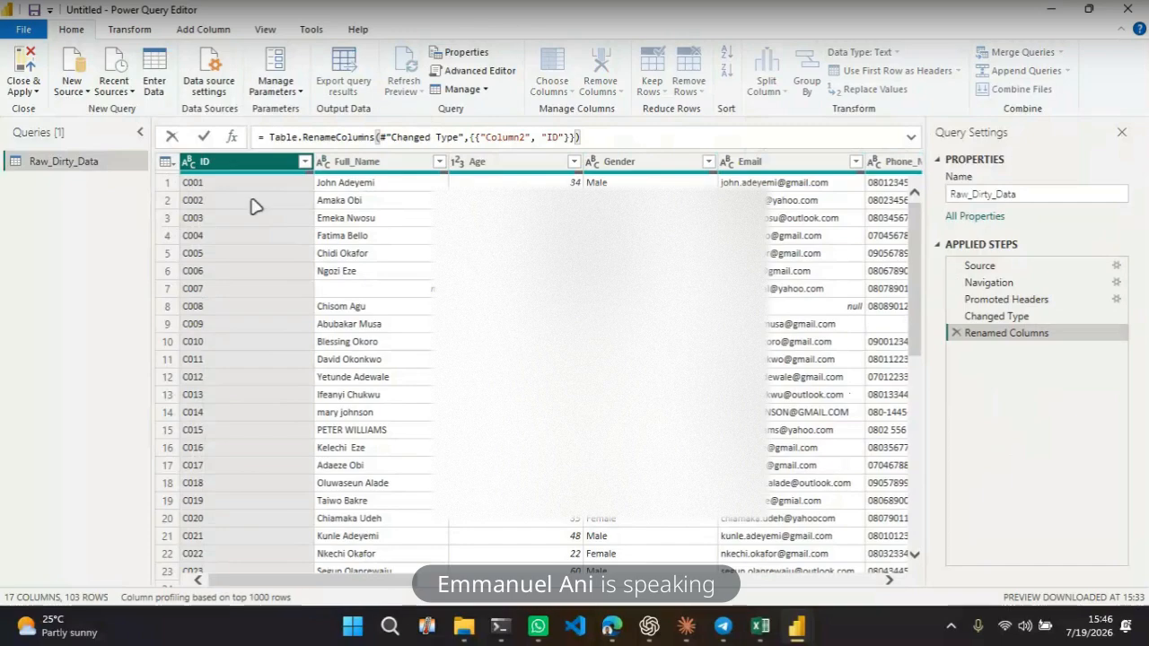
# Select the table's columns one by one to inspect their contents
pyautogui.click(362, 266)
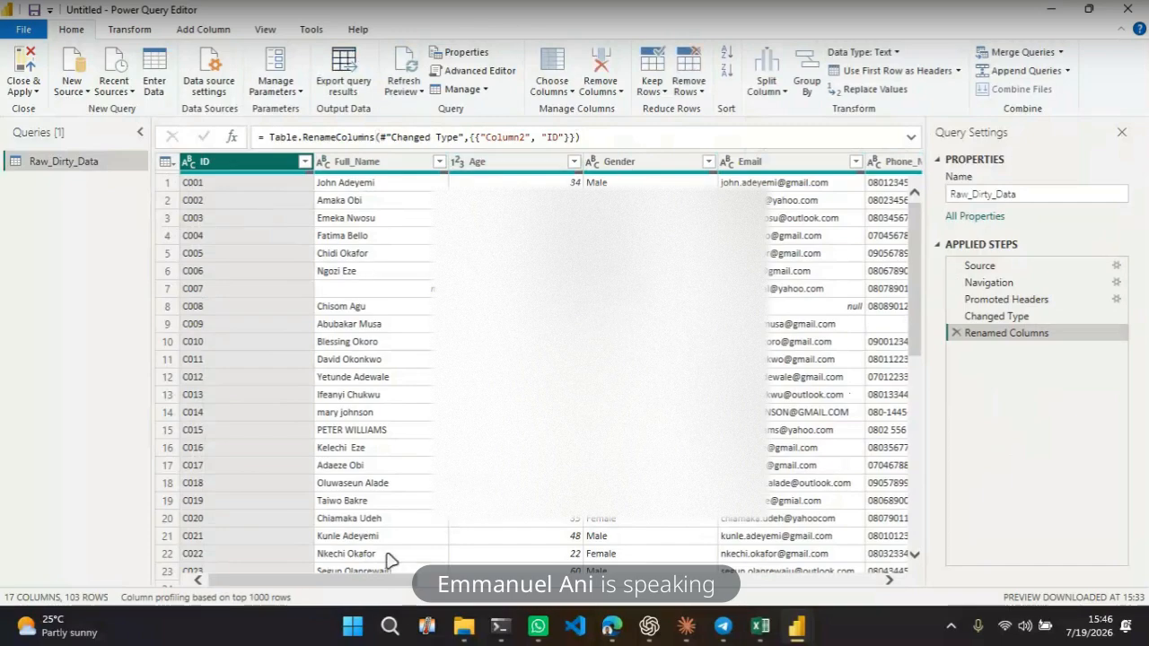
pyautogui.moveTo(350, 578); pyautogui.dragTo(243, 559)
pyautogui.click(401, 292)
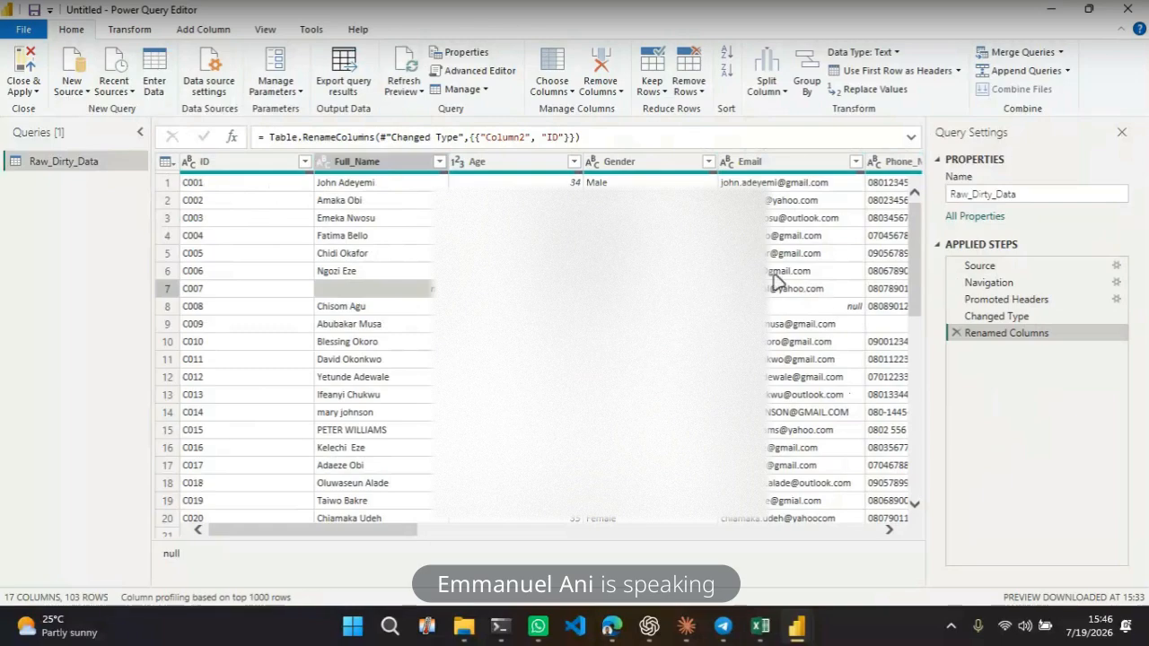
pyautogui.click(276, 167)
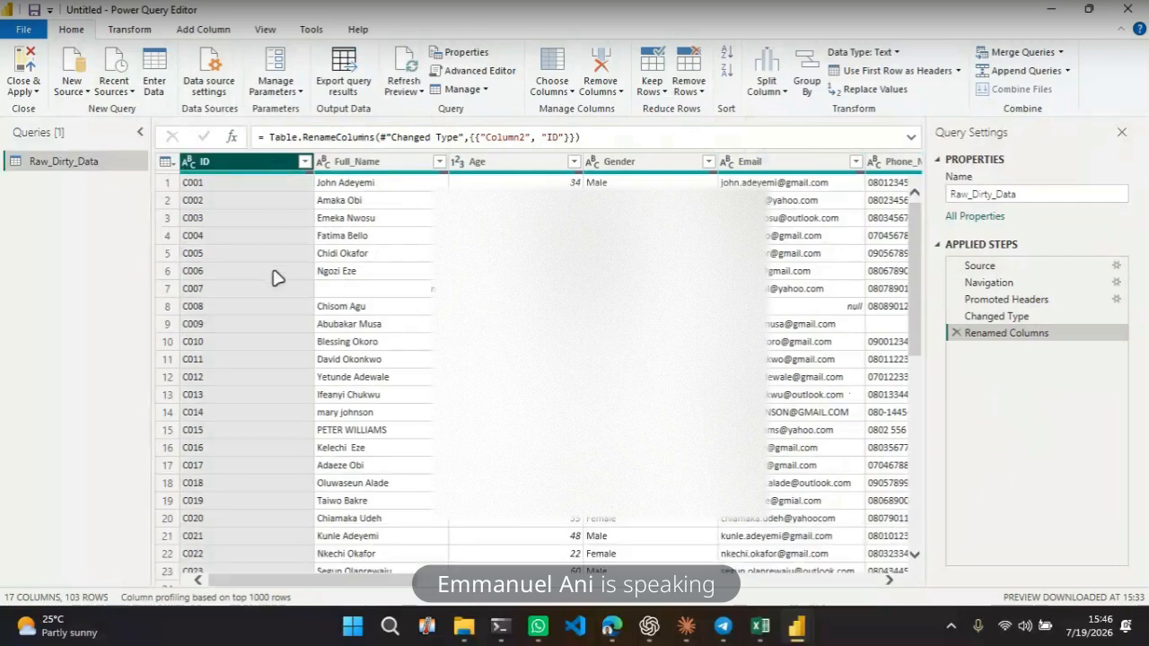
pyautogui.click(267, 219)
pyautogui.click(269, 169)
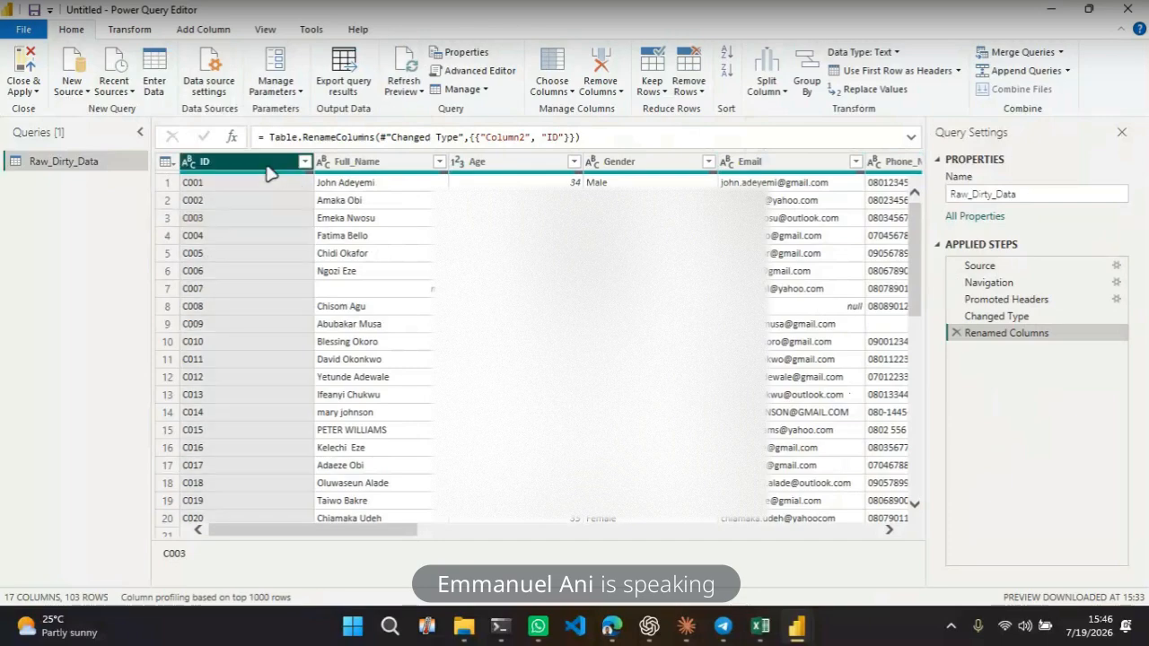
pyautogui.click(386, 166)
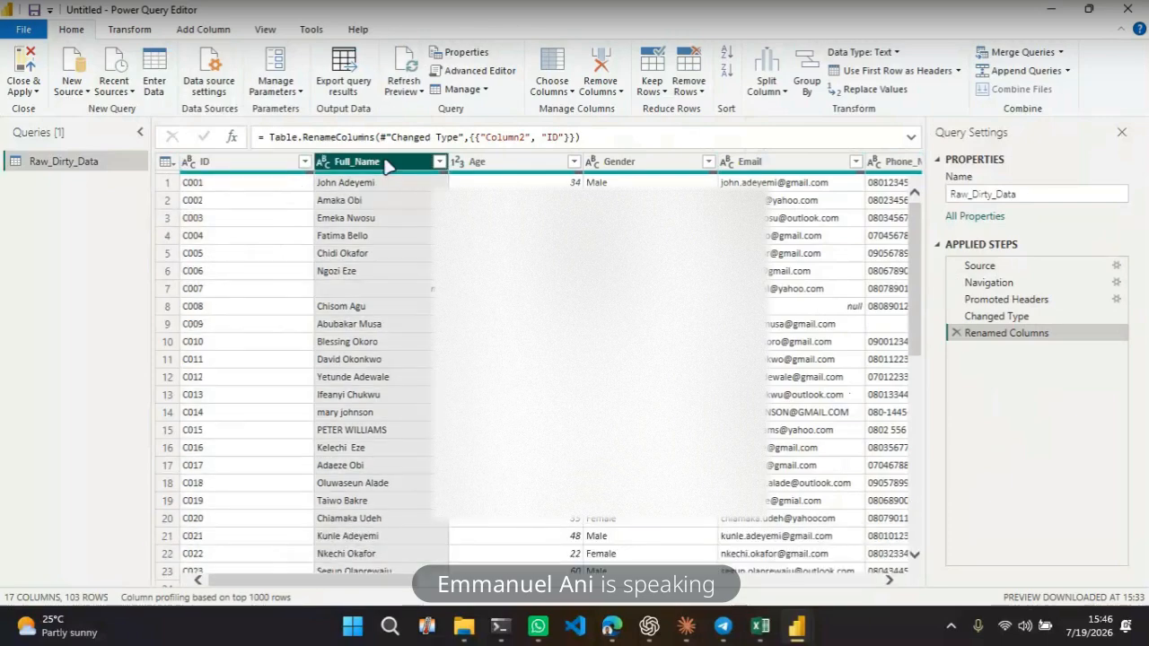
pyautogui.click(494, 166)
pyautogui.click(655, 163)
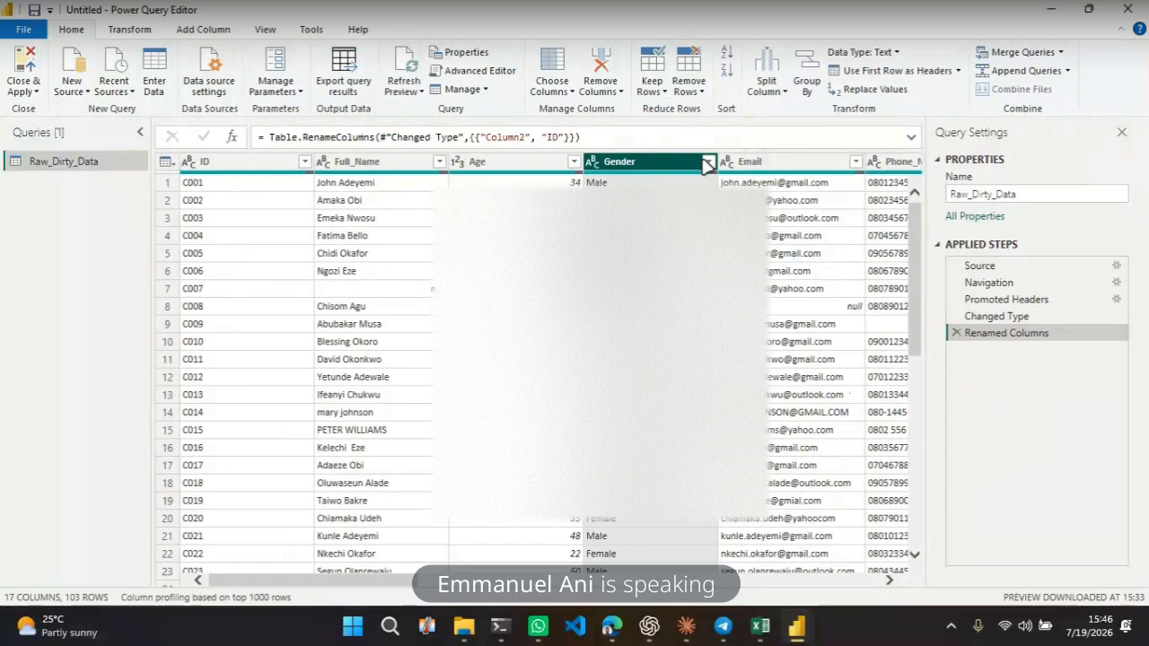
pyautogui.click(776, 164)
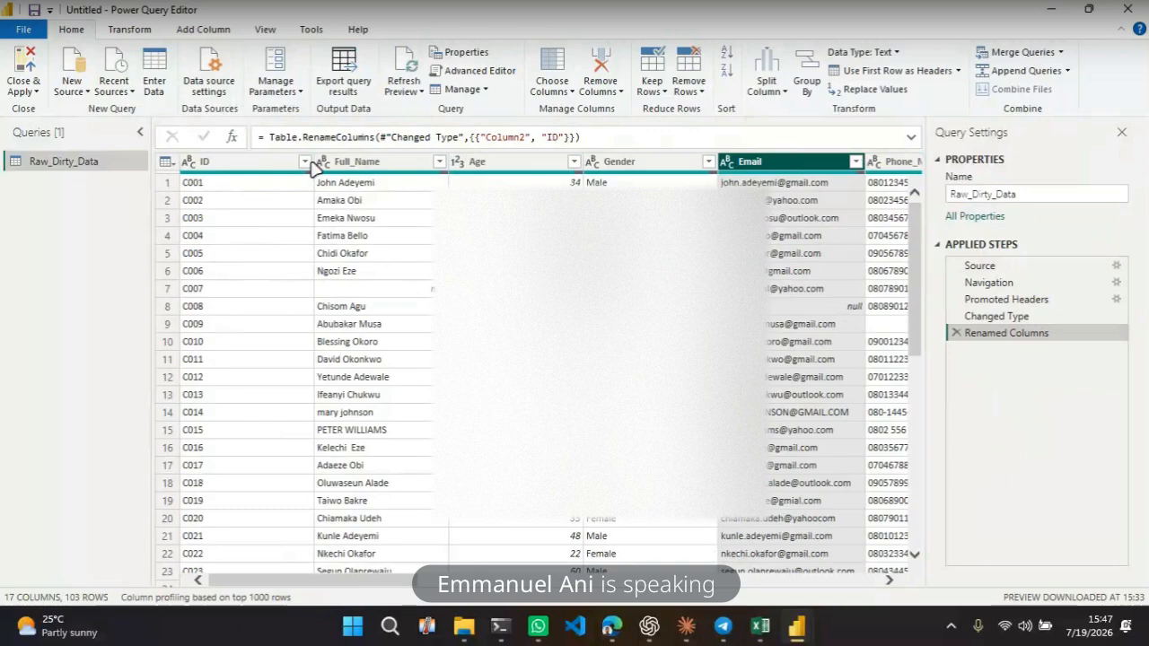
pyautogui.click(381, 165)
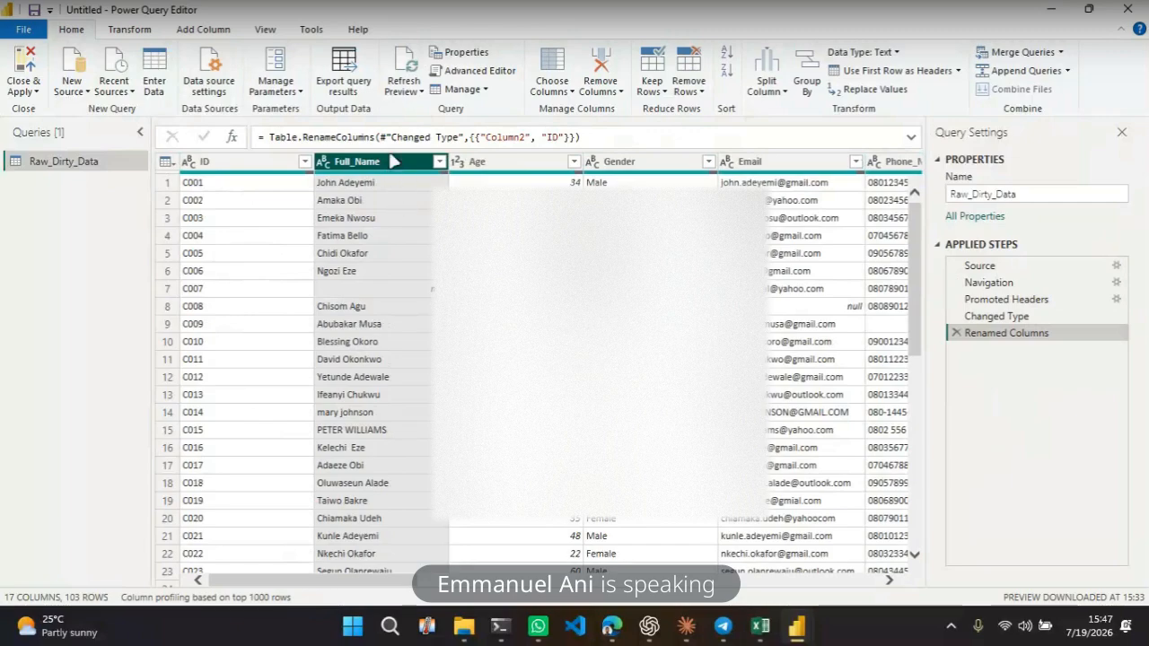
# Inspect the Age, Gender and Email columns with the Transform ribbon shown, scrolling through the rows
pyautogui.click(131, 29)
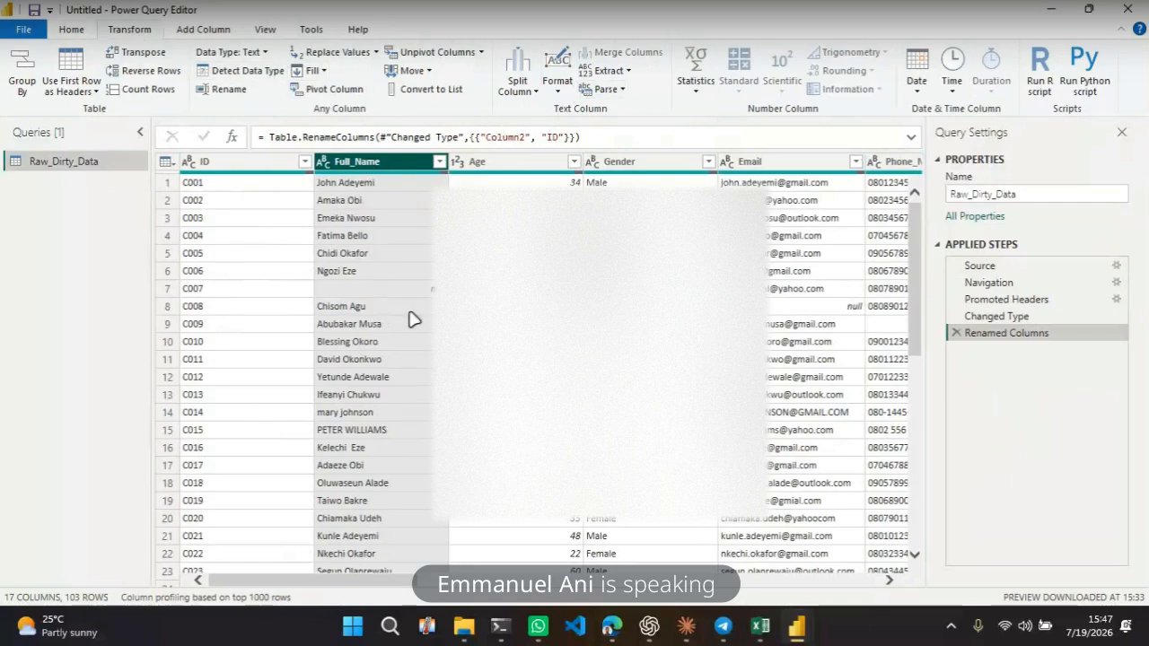
pyautogui.click(539, 161)
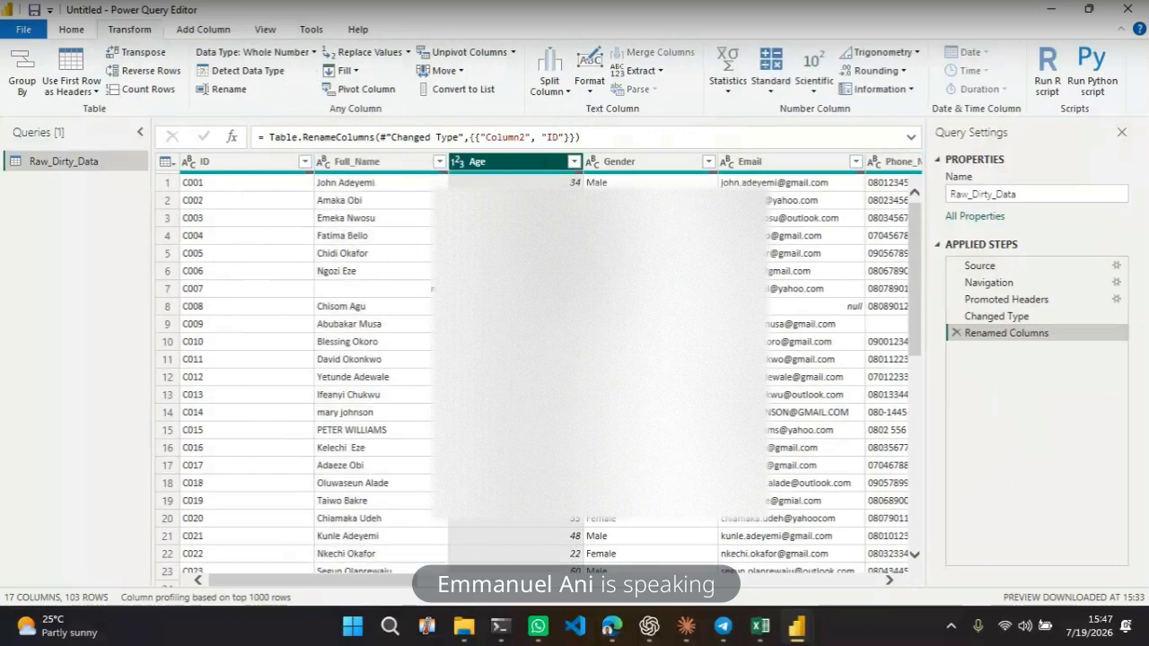
pyautogui.click(665, 161)
pyautogui.click(778, 161)
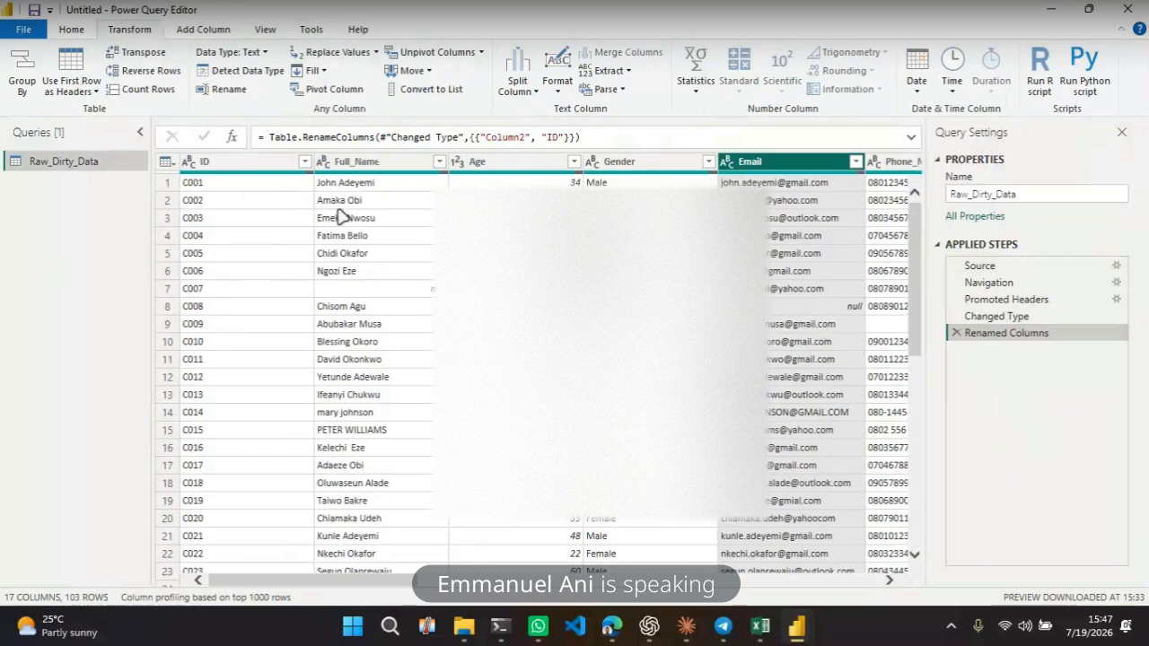
pyautogui.scroll(-9, 377, 346)
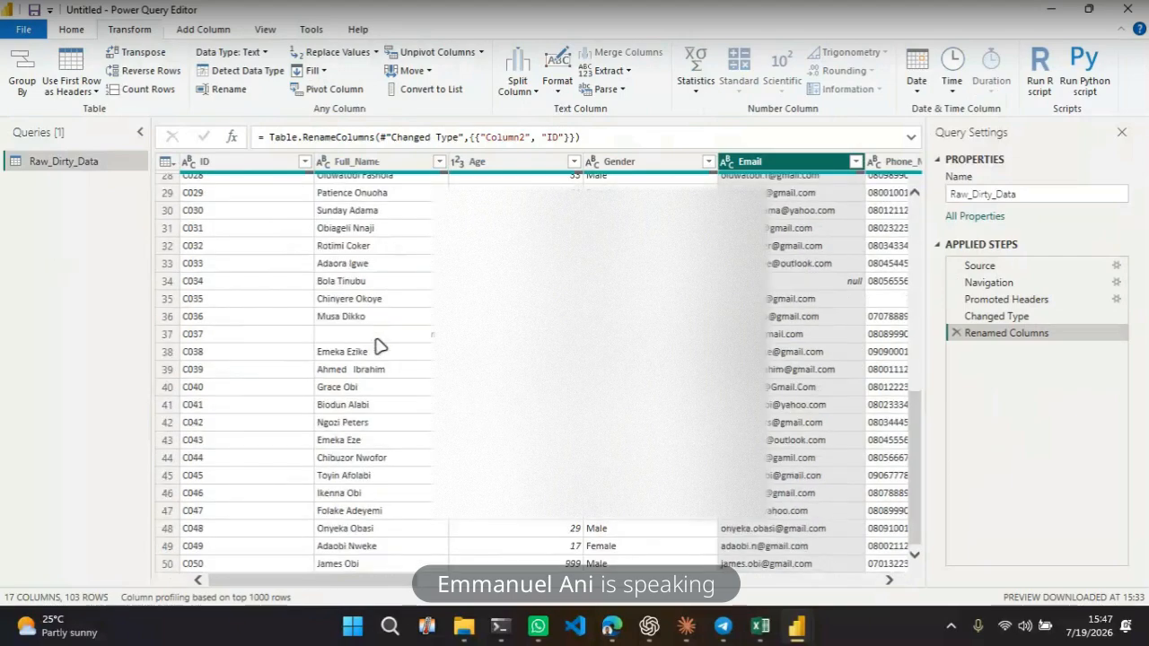
pyautogui.scroll(9, 377, 346)
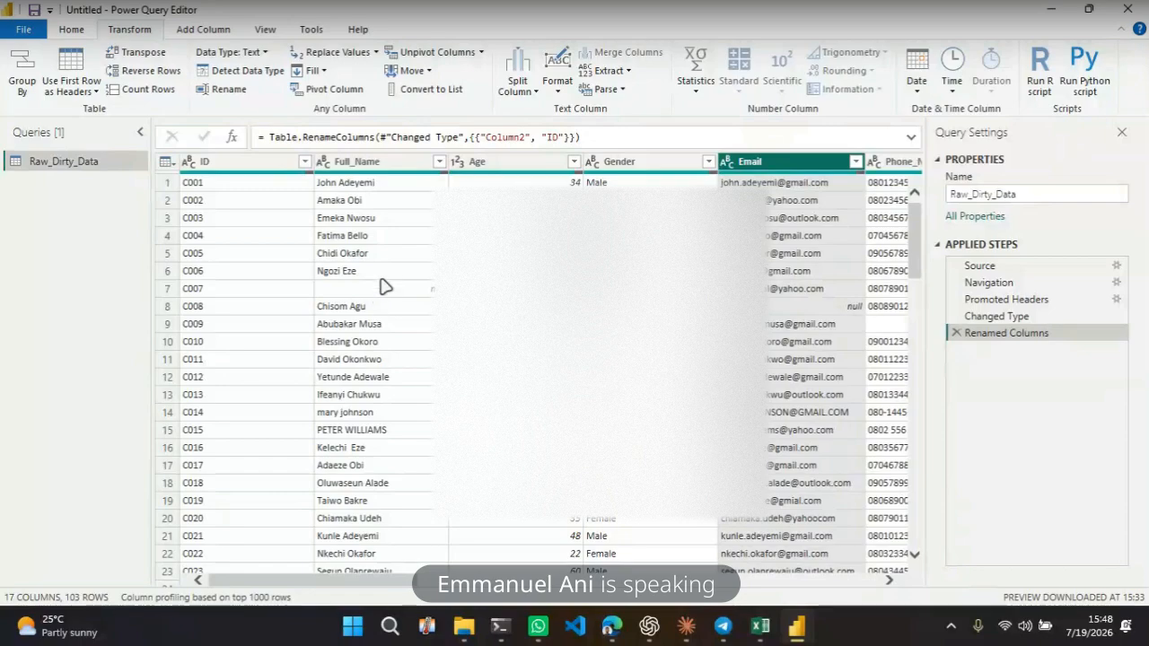
# Preview individual rows' full records in the details pane, resizing the preview area between them
pyautogui.click(249, 168)
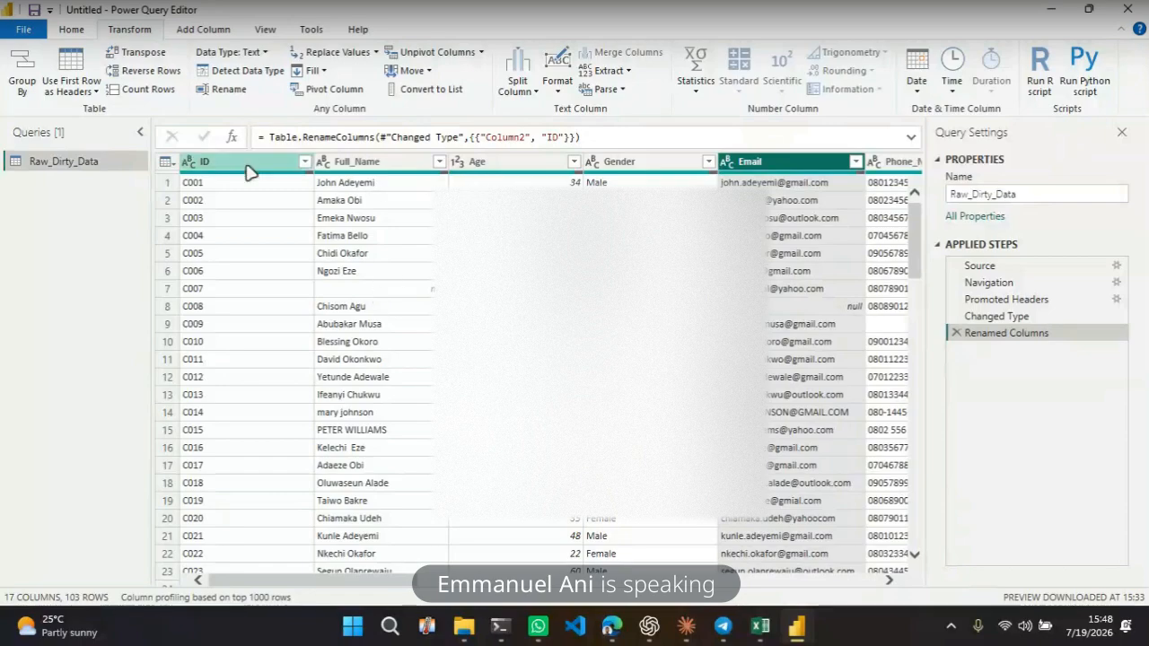
pyautogui.click(244, 342)
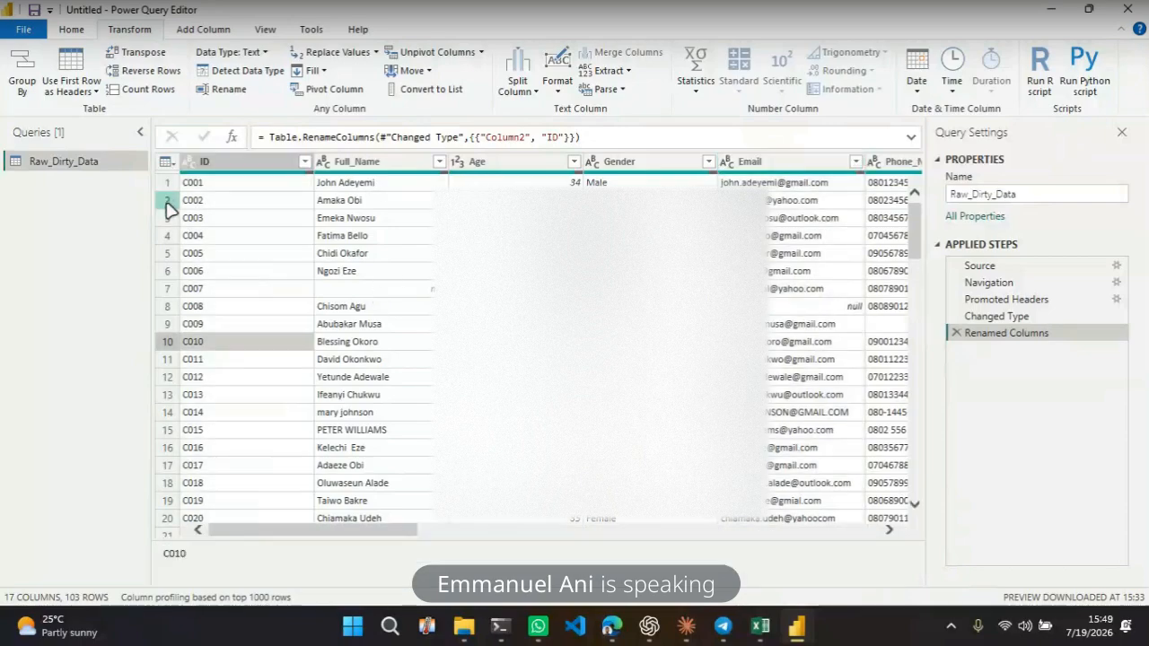
pyautogui.click(166, 201)
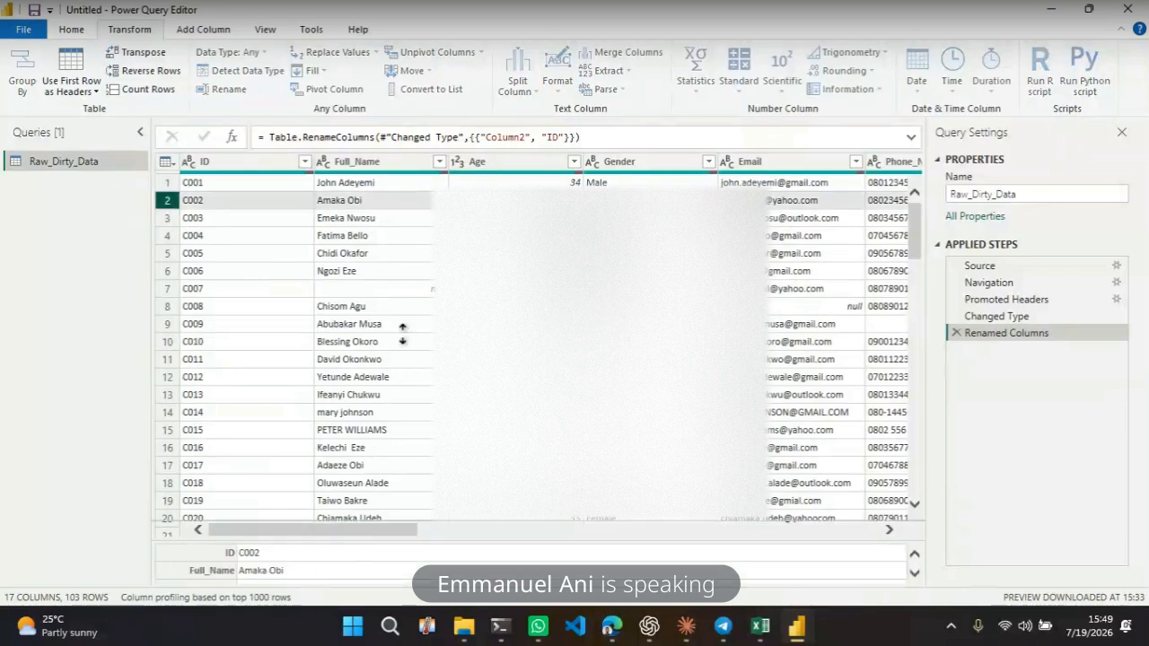
pyautogui.moveTo(403, 284); pyautogui.dragTo(404, 282)
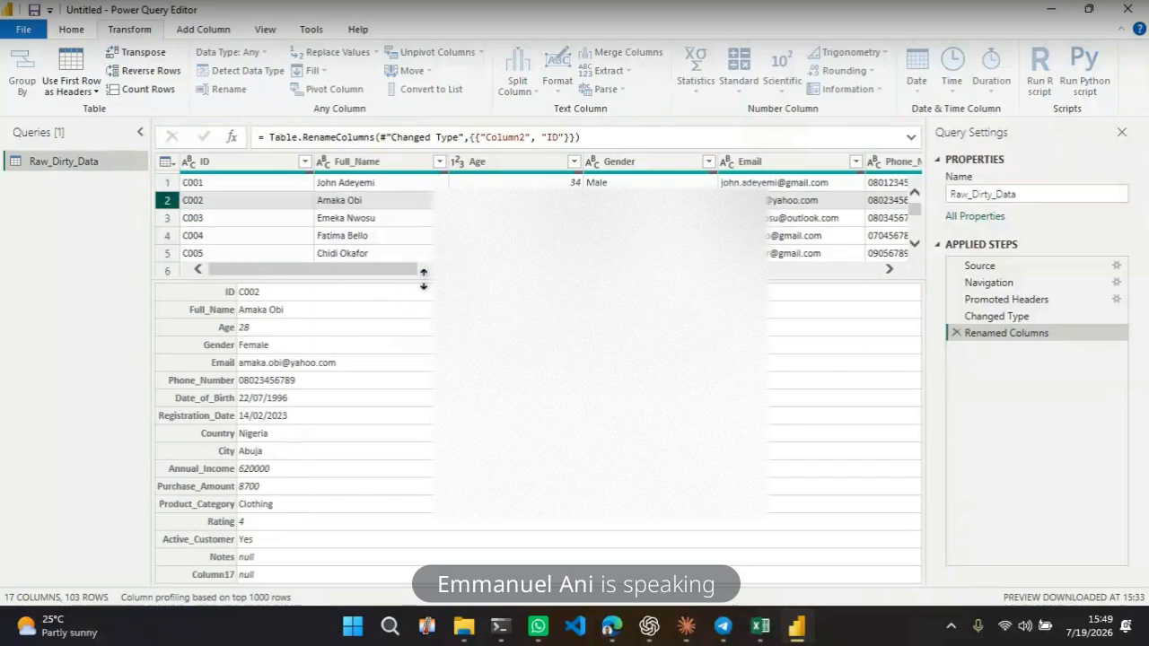
pyautogui.moveTo(424, 278); pyautogui.dragTo(380, 268)
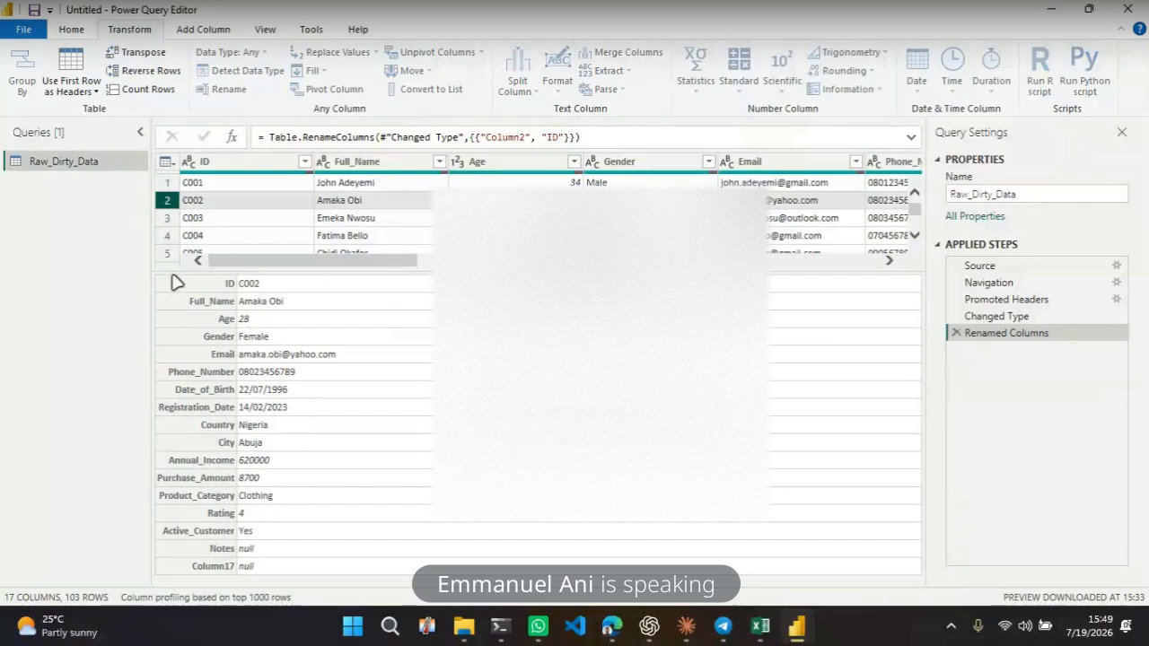
pyautogui.click(168, 236)
pyautogui.click(166, 219)
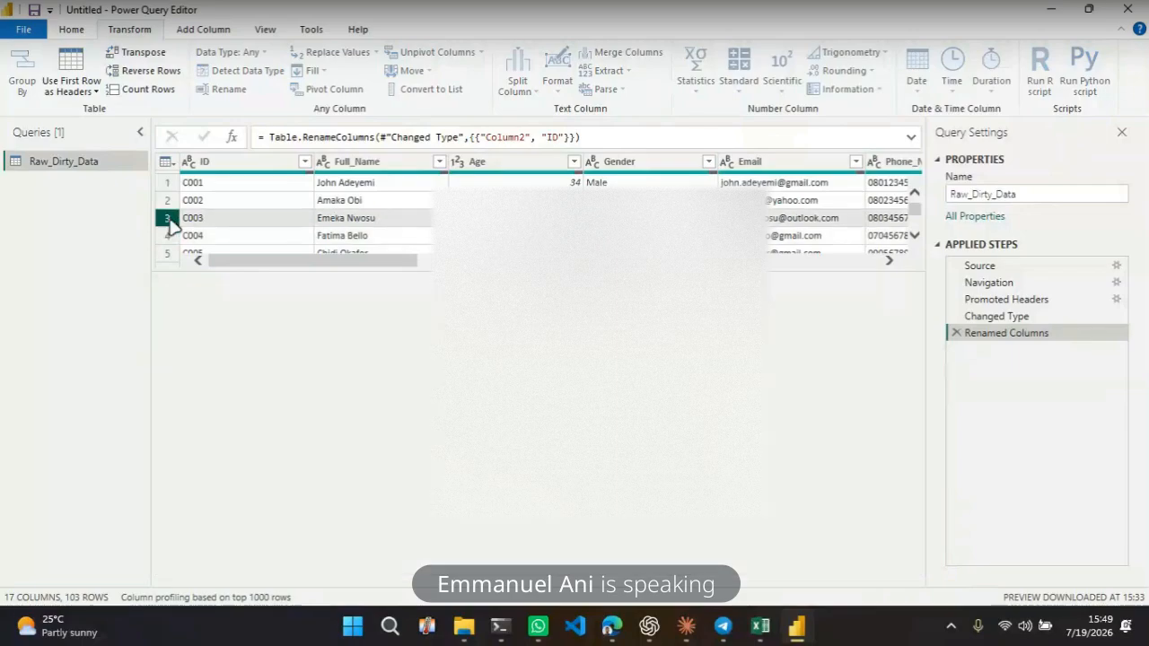
pyautogui.moveTo(206, 269); pyautogui.dragTo(206, 359)
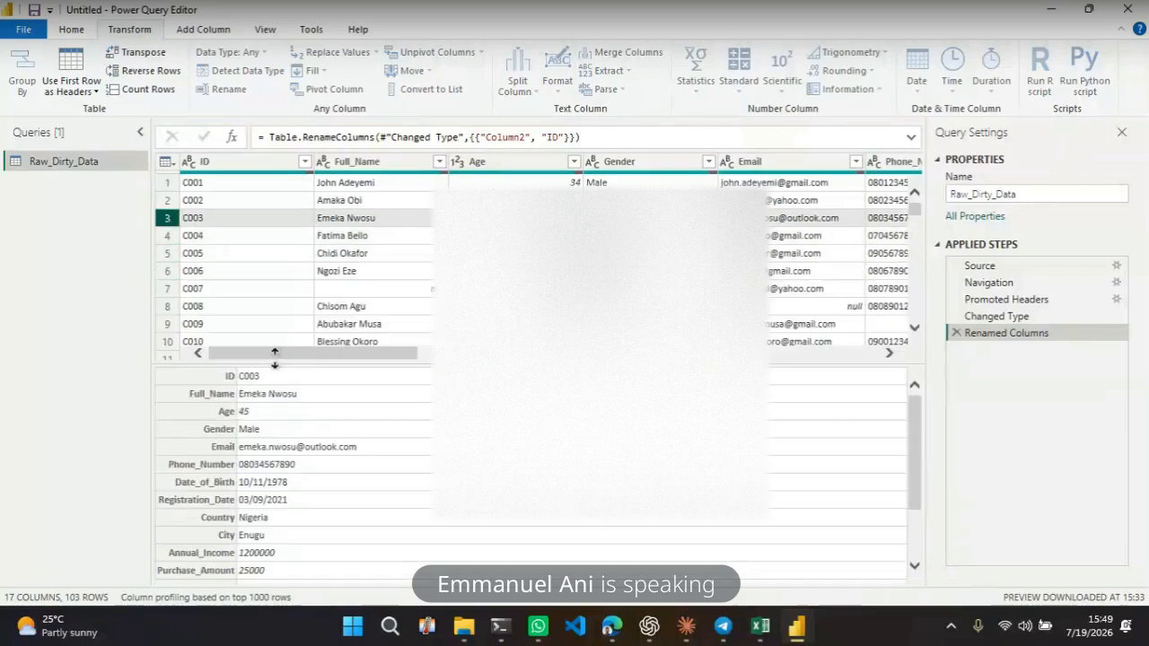
pyautogui.click(167, 254)
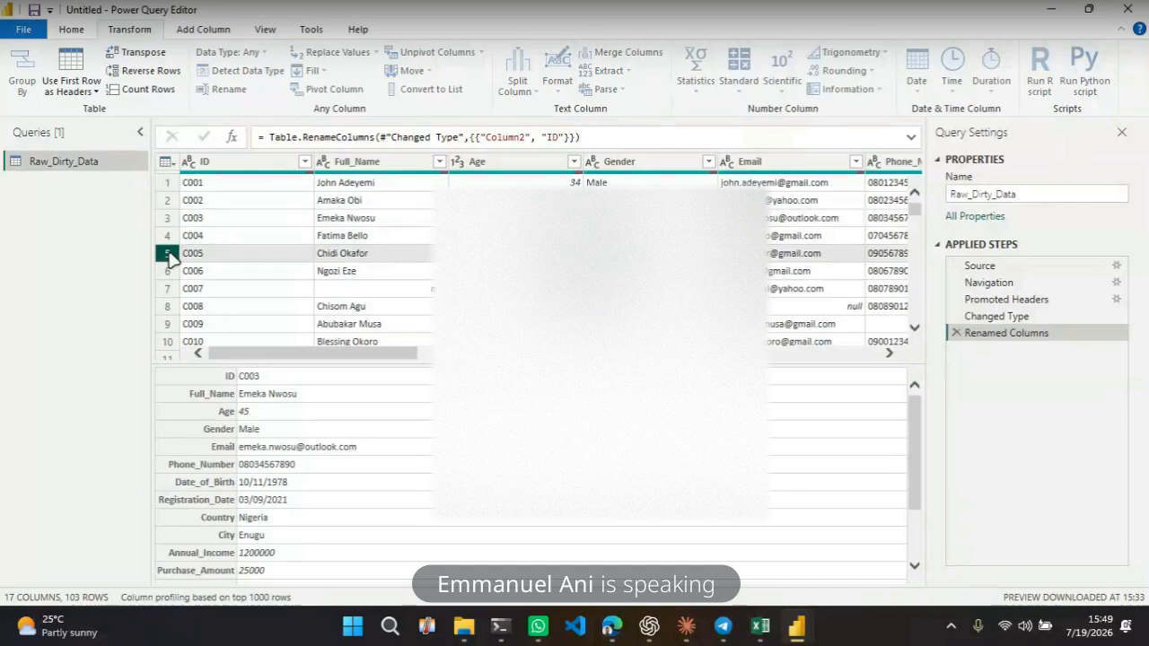
# Examine individual Age cell values alongside the Full_Name column
pyautogui.click(359, 165)
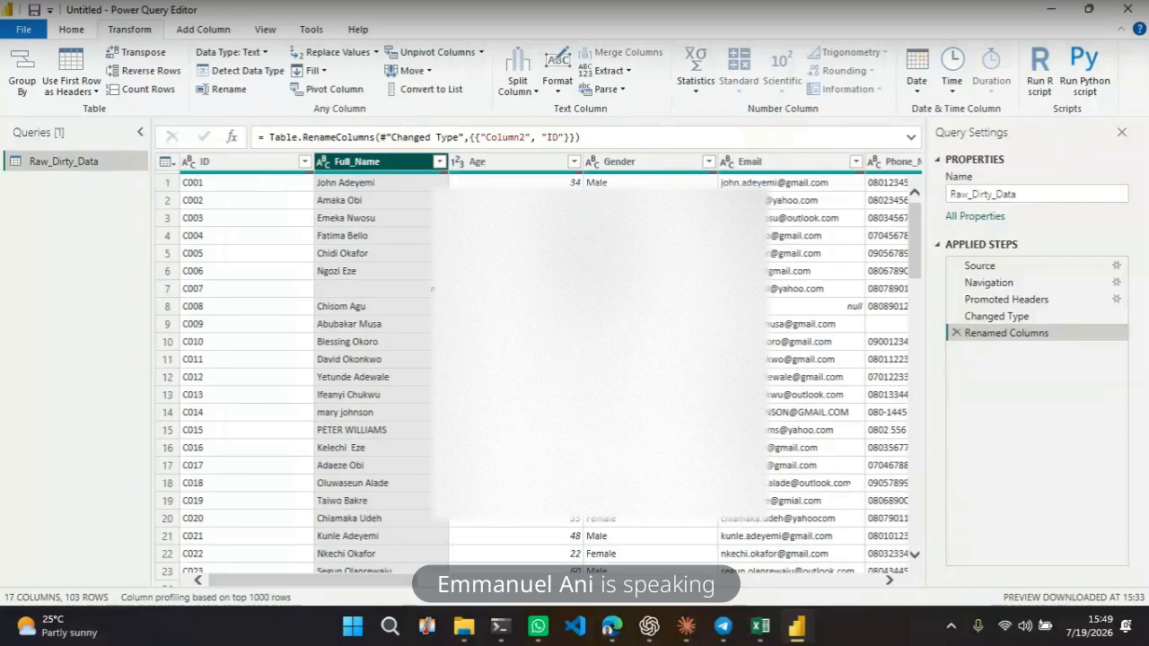
pyautogui.click(516, 342)
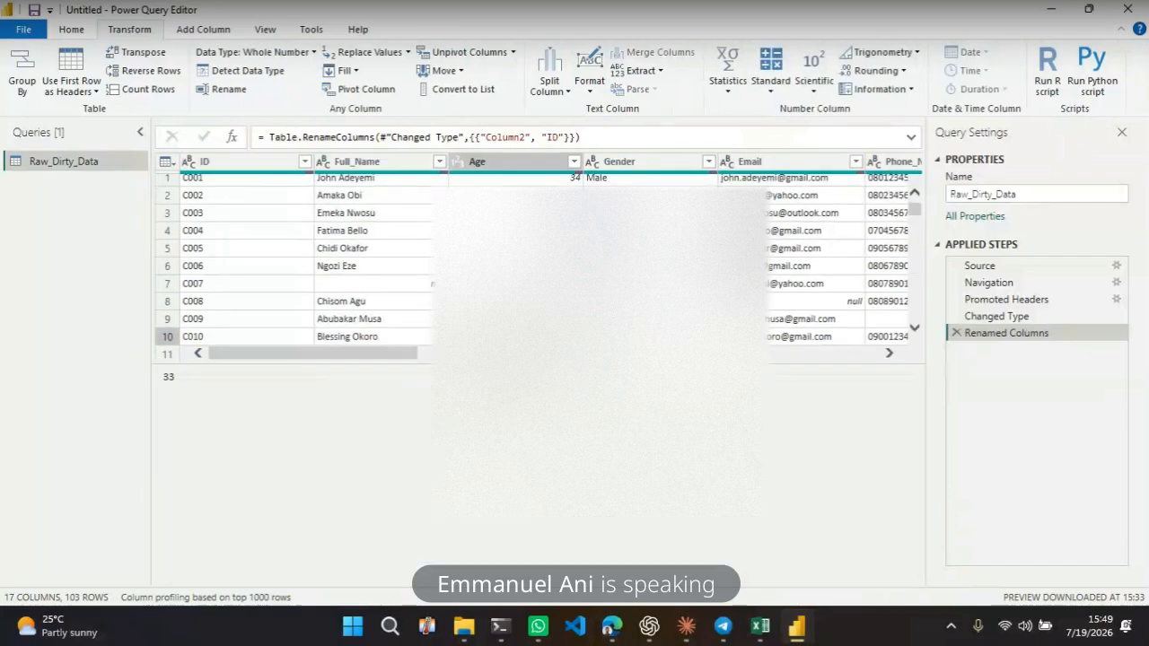
pyautogui.click(516, 232)
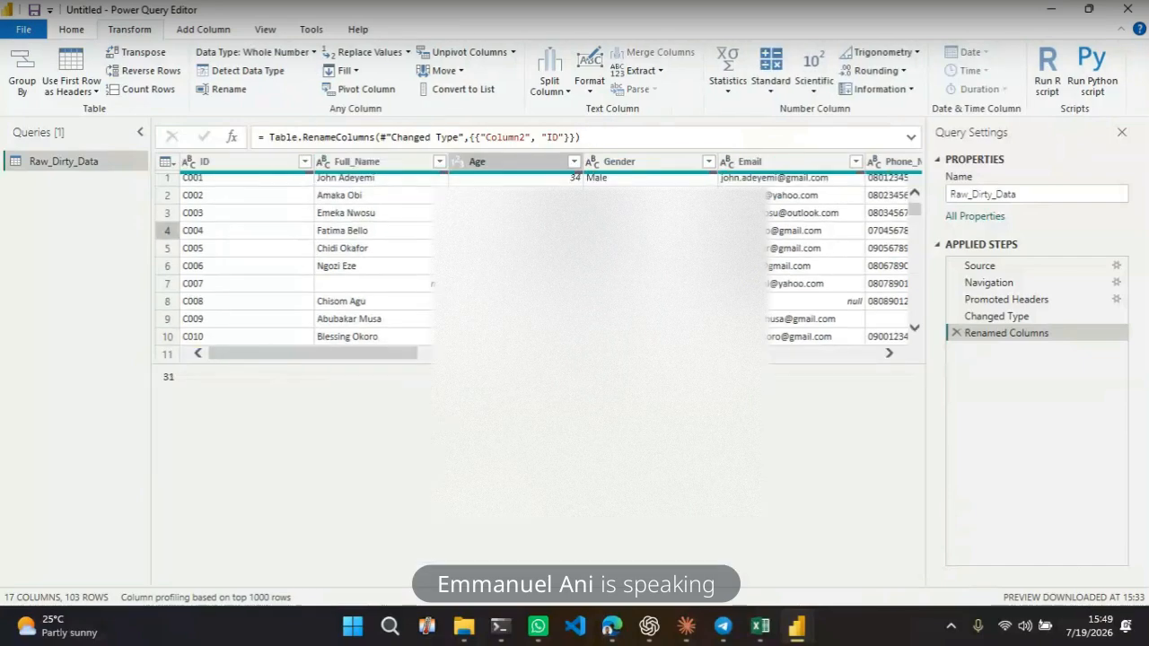
pyautogui.click(398, 165)
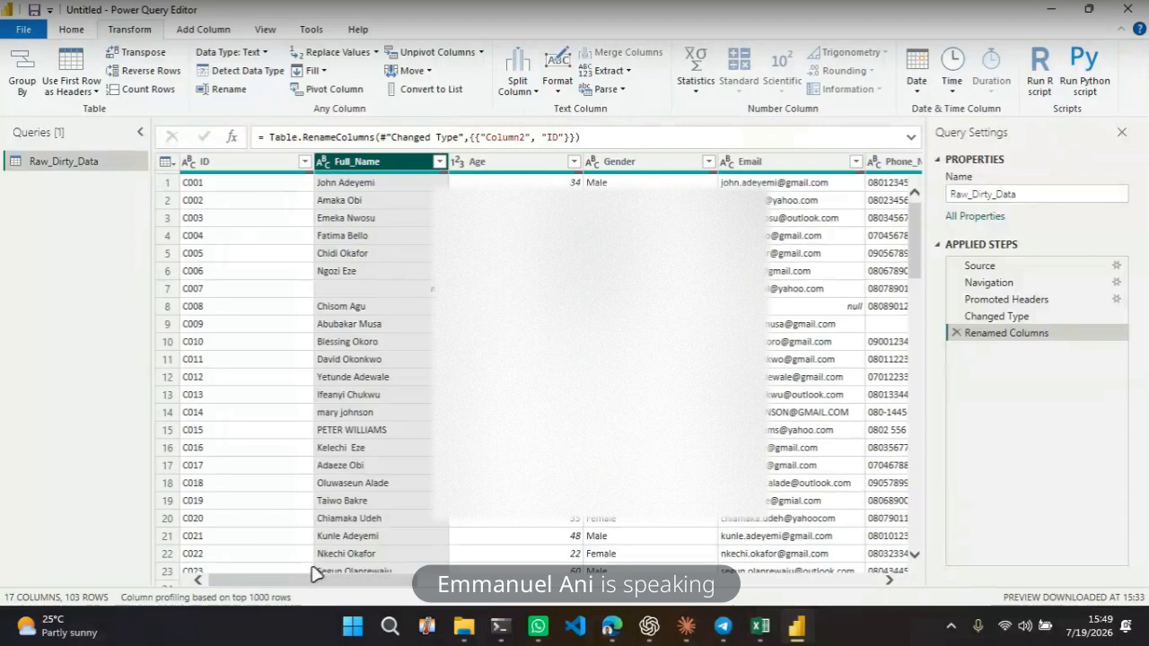
# Scroll across to the last columns and down to the final rows to review the Notes and Column17 values
pyautogui.moveTo(303, 588); pyautogui.dragTo(787, 605)
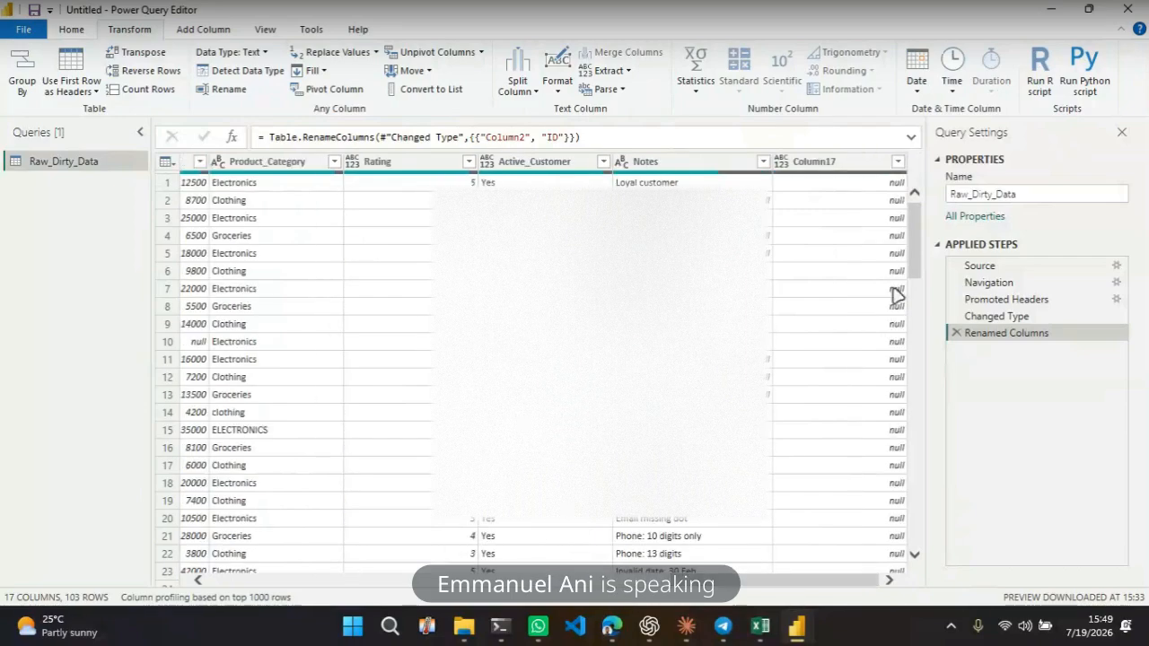
pyautogui.moveTo(914, 261); pyautogui.dragTo(927, 420)
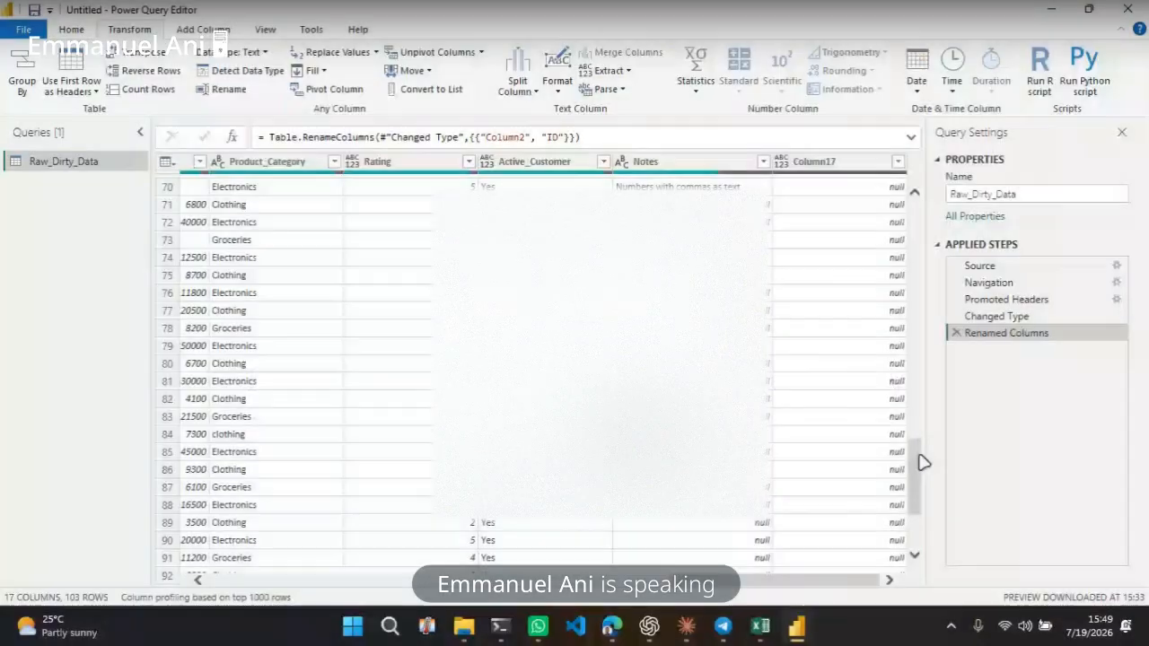
pyautogui.moveTo(921, 461); pyautogui.dragTo(913, 548)
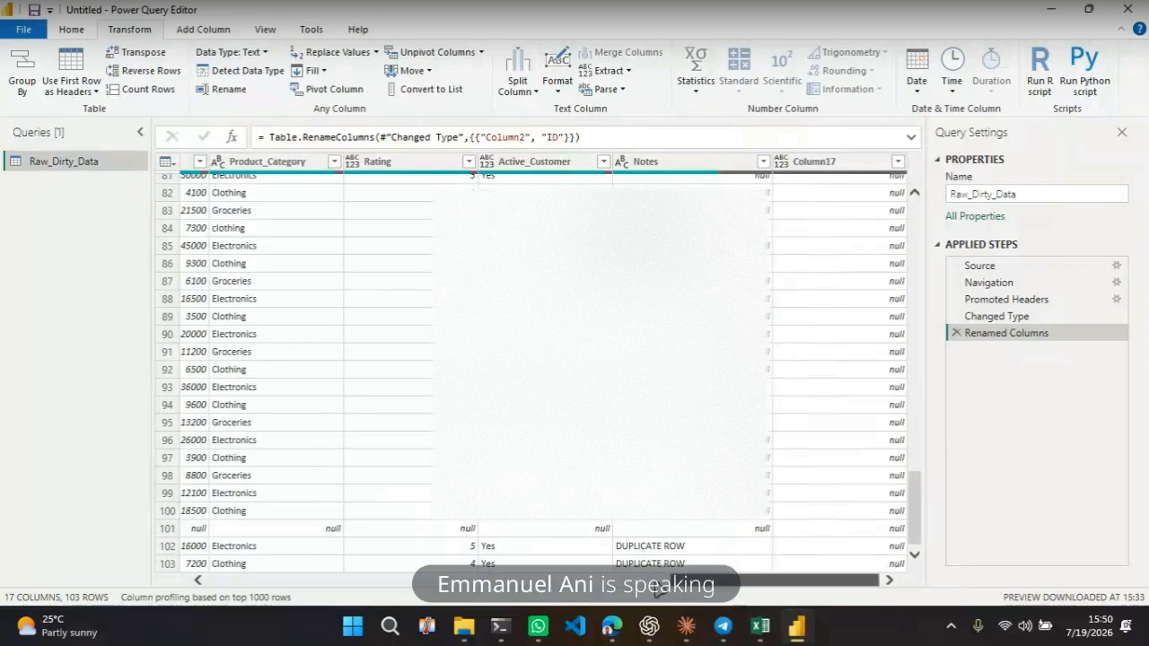
pyautogui.moveTo(660, 588); pyautogui.dragTo(326, 571)
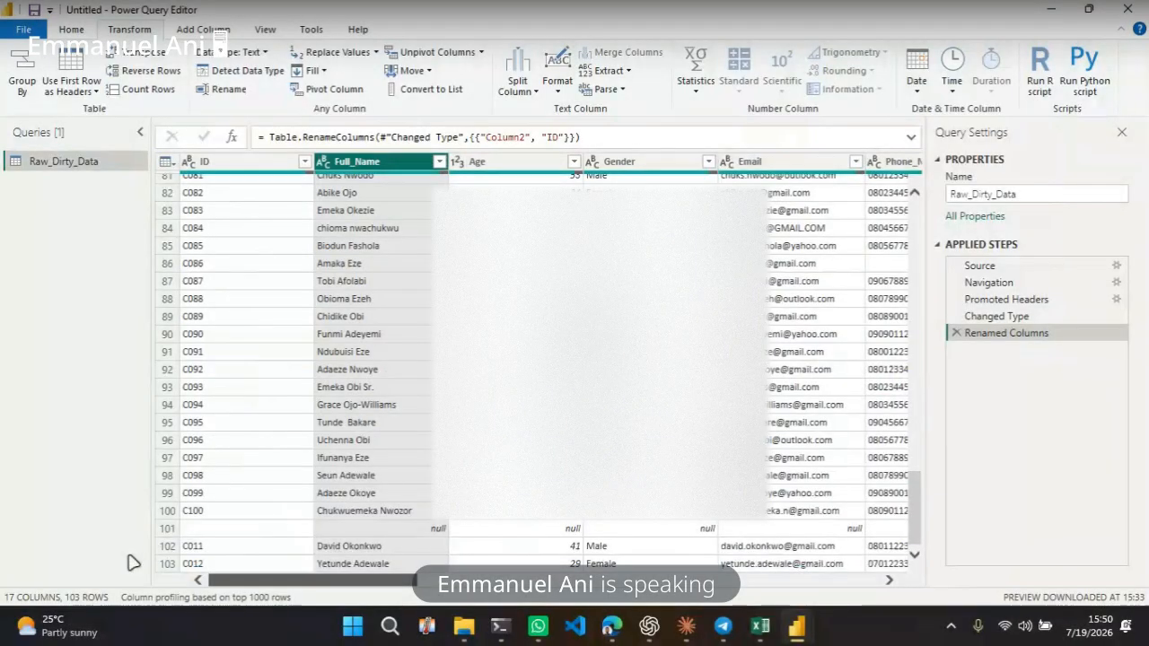
# Scroll to the bottom of the table and inspect the cells of the blank and repeated final rows
pyautogui.scroll(-9, 390, 551)
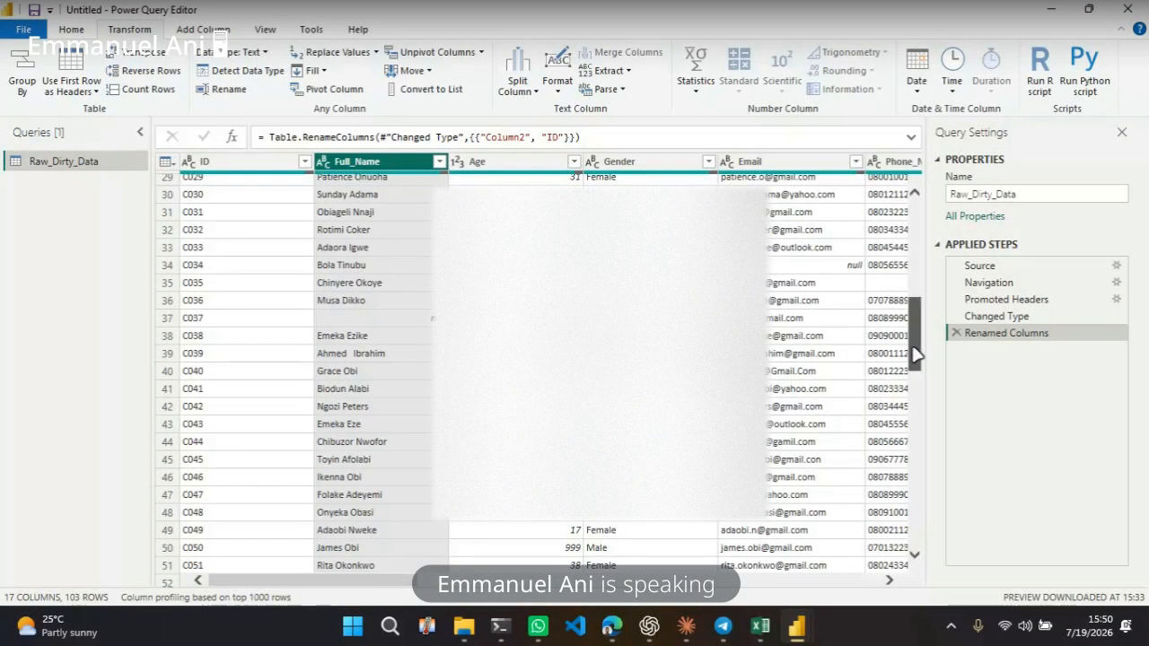
pyautogui.moveTo(915, 354); pyautogui.dragTo(907, 553)
pyautogui.click(615, 513)
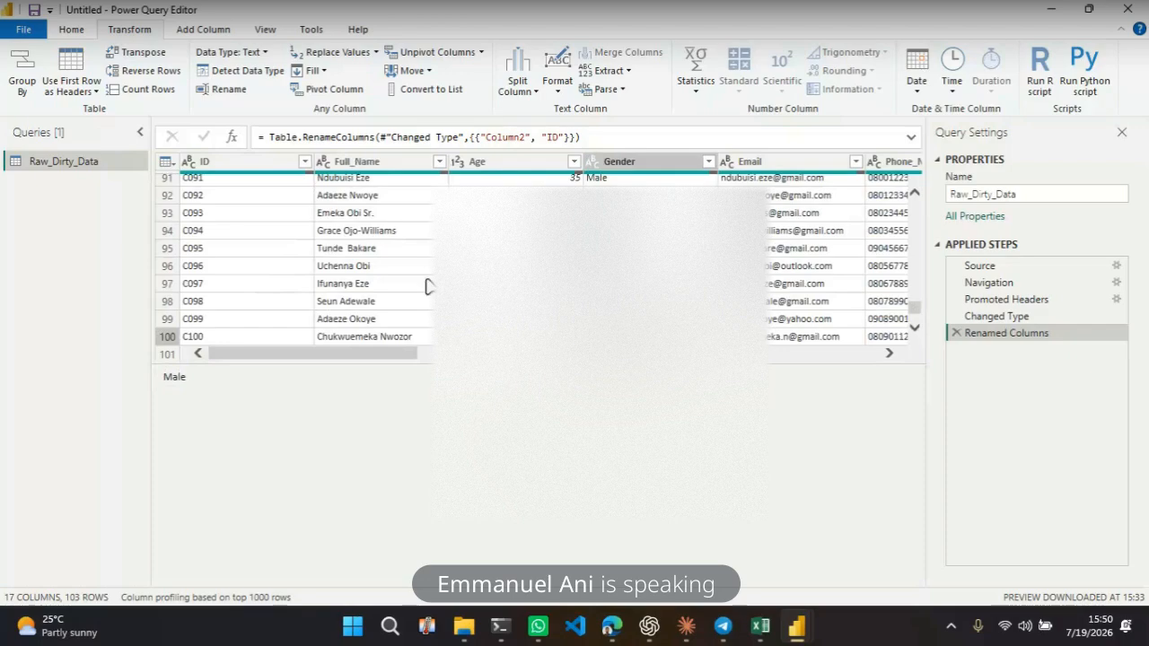
pyautogui.scroll(-1, 429, 314)
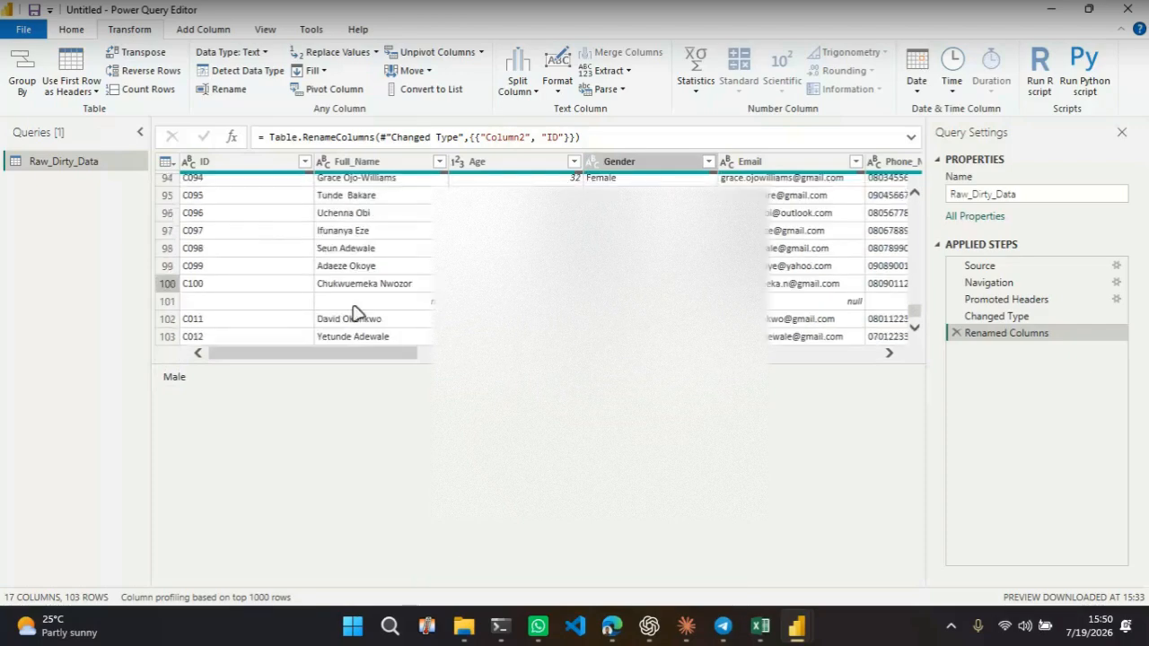
pyautogui.click(256, 325)
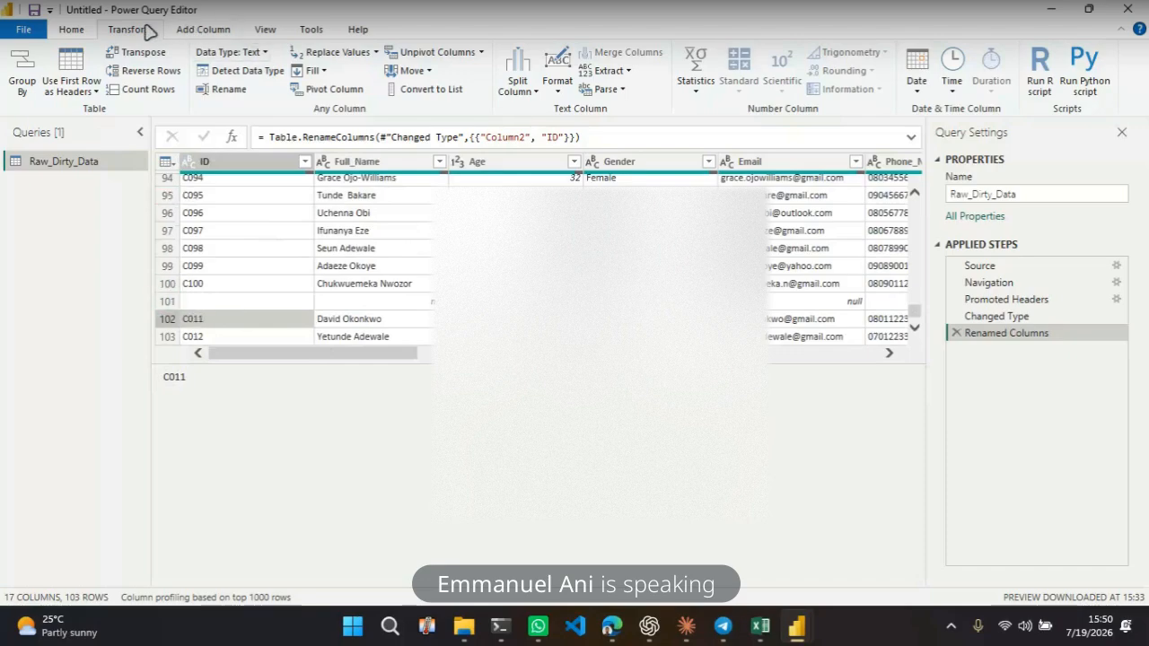
# Browse the Add Column and Transform ribbons and check the Age and Full_Name columns' contents
pyautogui.click(206, 29)
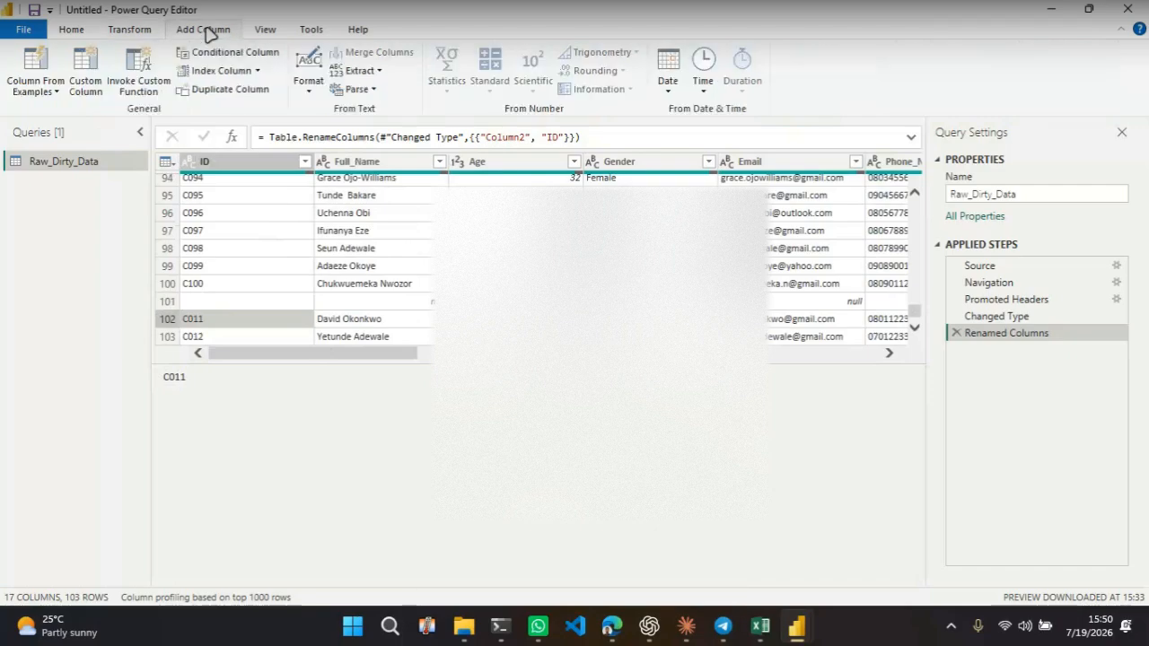
pyautogui.click(120, 30)
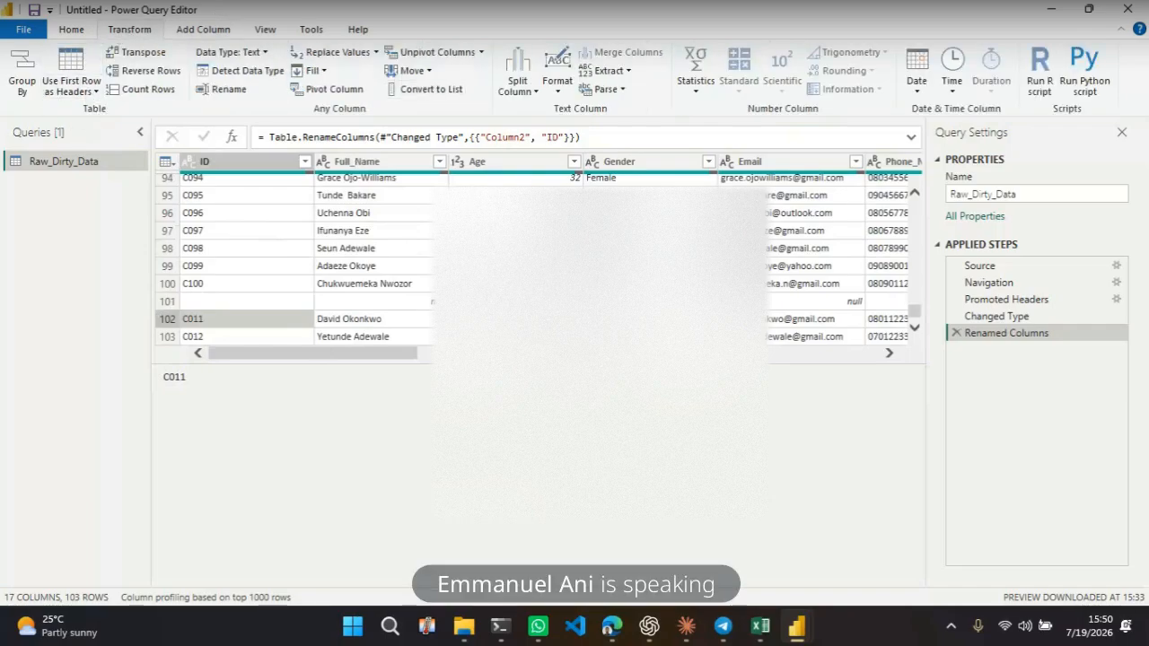
pyautogui.click(490, 161)
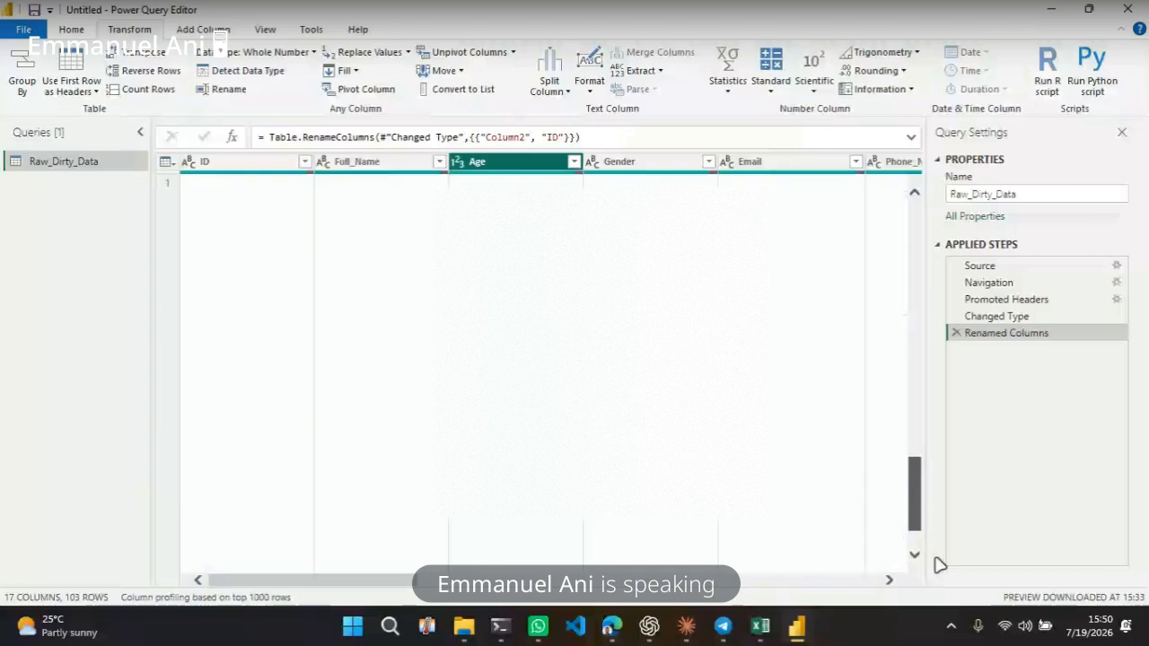
pyautogui.moveTo(940, 566); pyautogui.dragTo(926, 223)
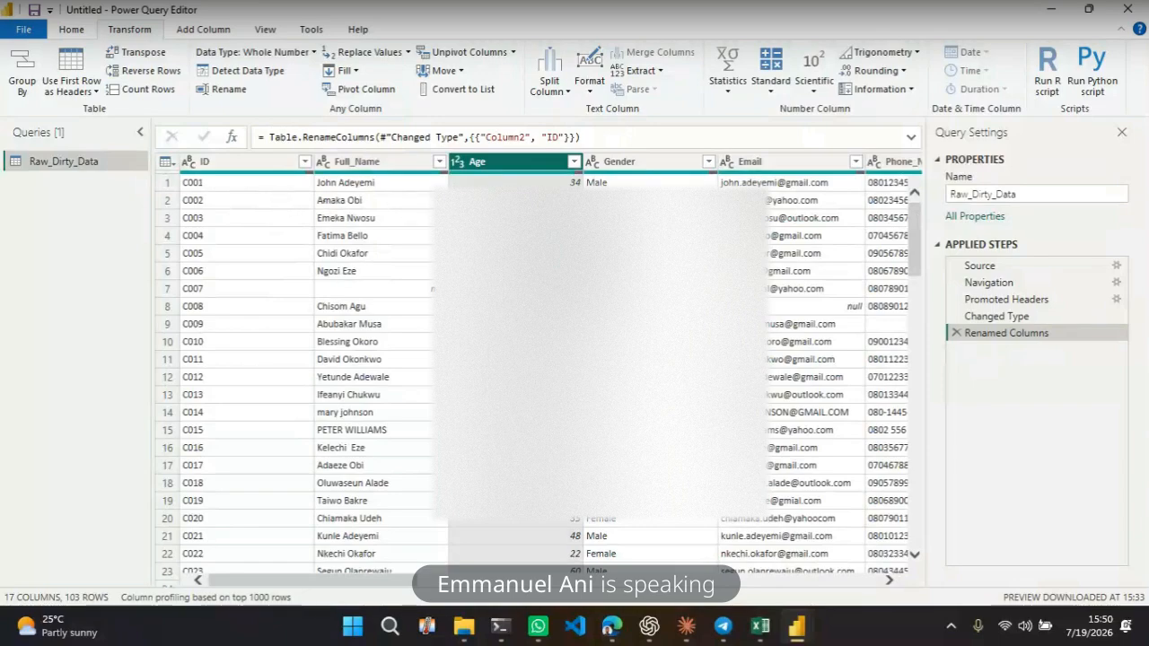
pyautogui.click(370, 256)
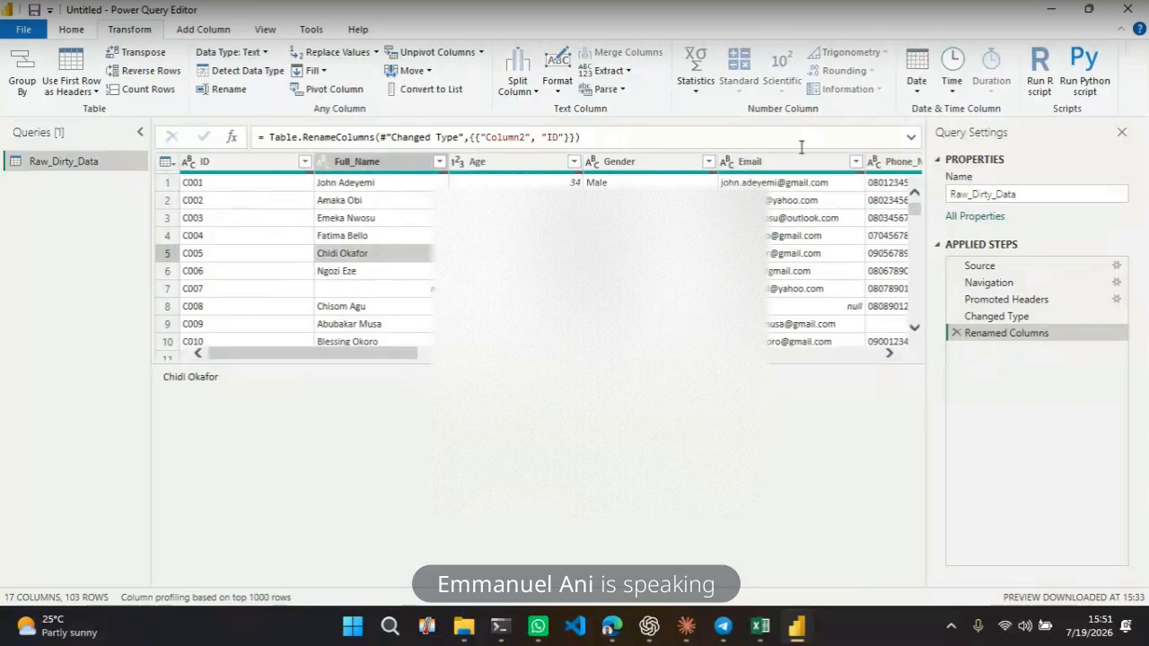
# Return to the Home ribbon and select the Full_Name, Age and ID columns in turn to compare them
pyautogui.click(87, 33)
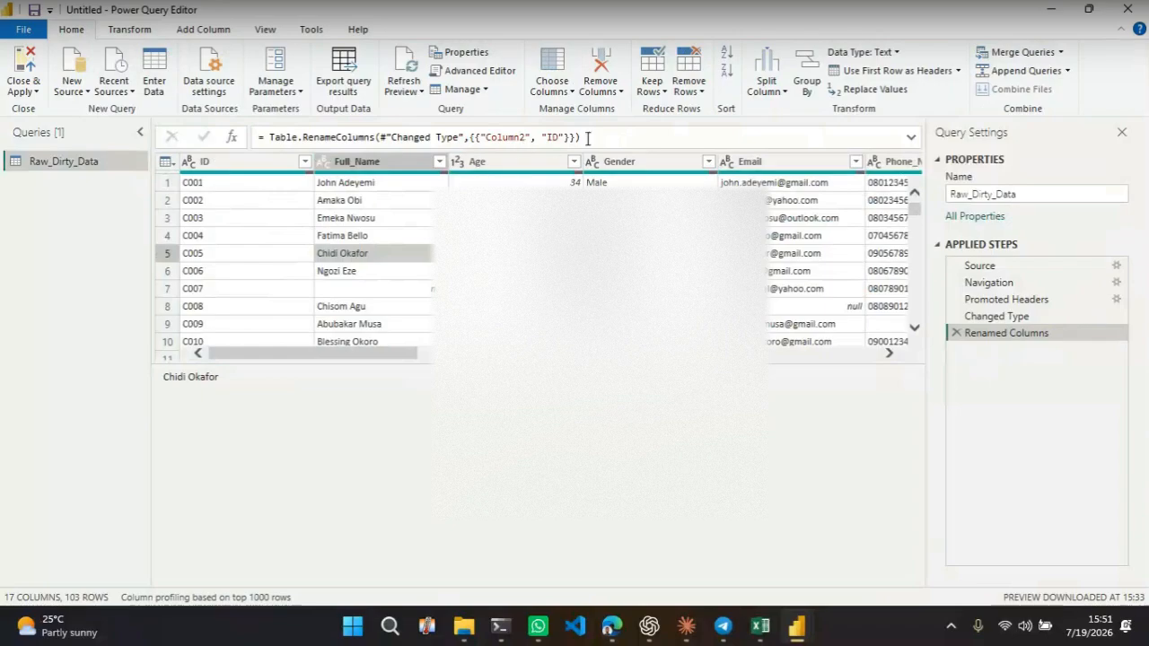
pyautogui.click(359, 165)
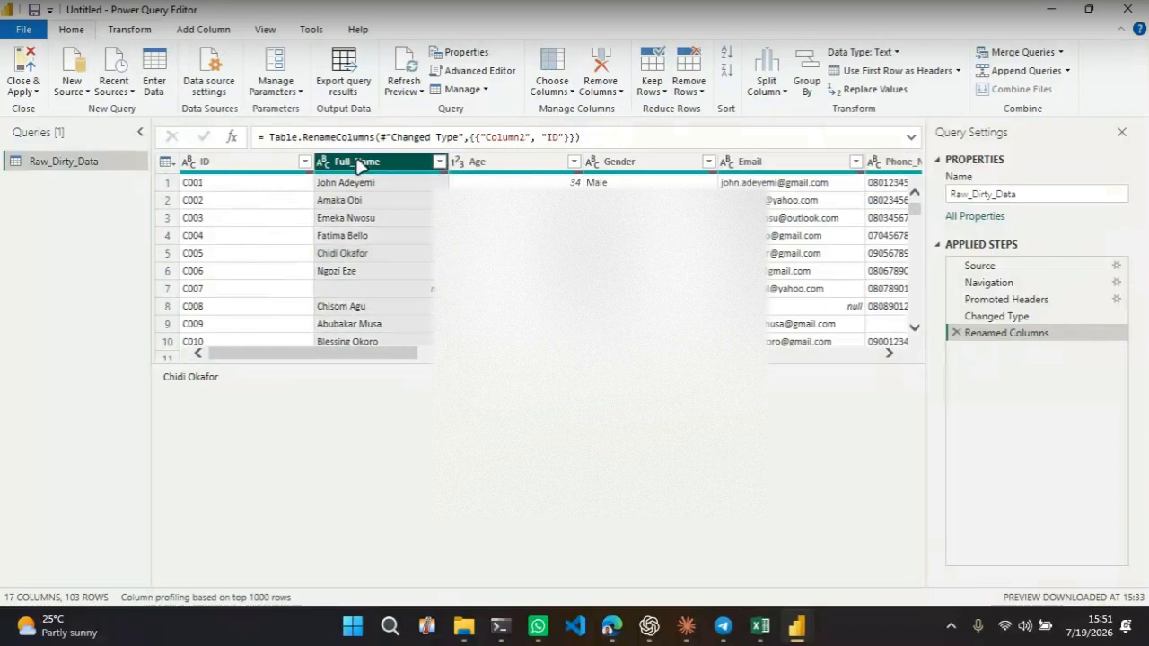
pyautogui.click(490, 164)
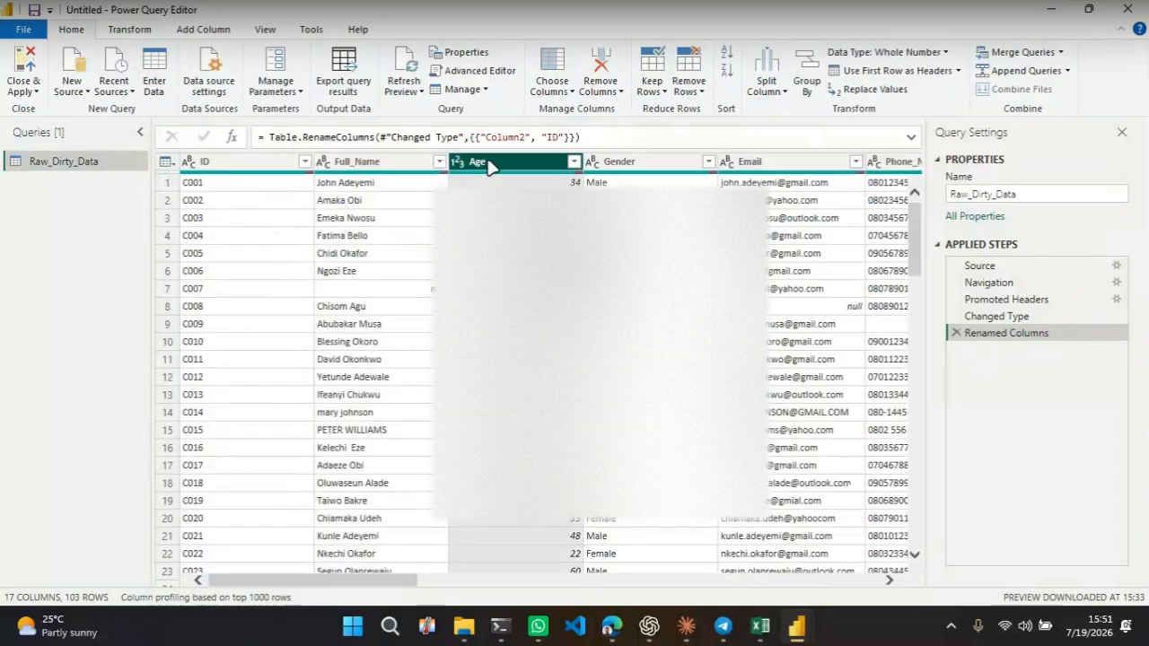
pyautogui.click(244, 161)
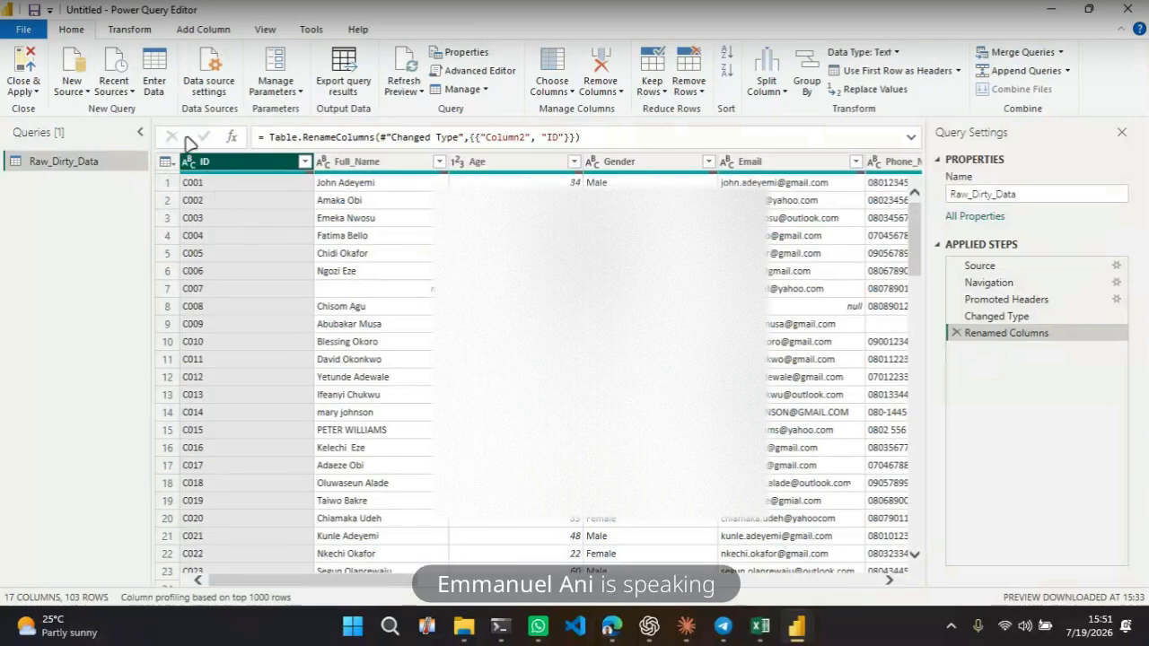
pyautogui.click(398, 170)
pyautogui.click(501, 171)
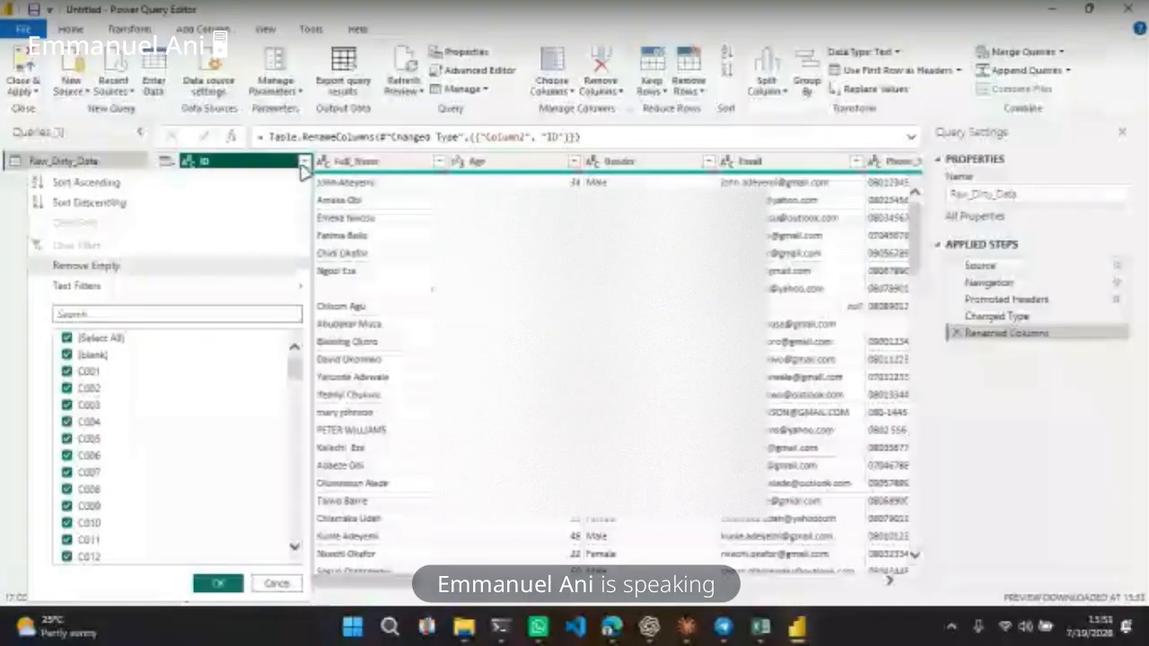
# Open the filter lists of the ID, Full_Name and Gender columns to review their values
pyautogui.click(305, 168)
pyautogui.click(440, 165)
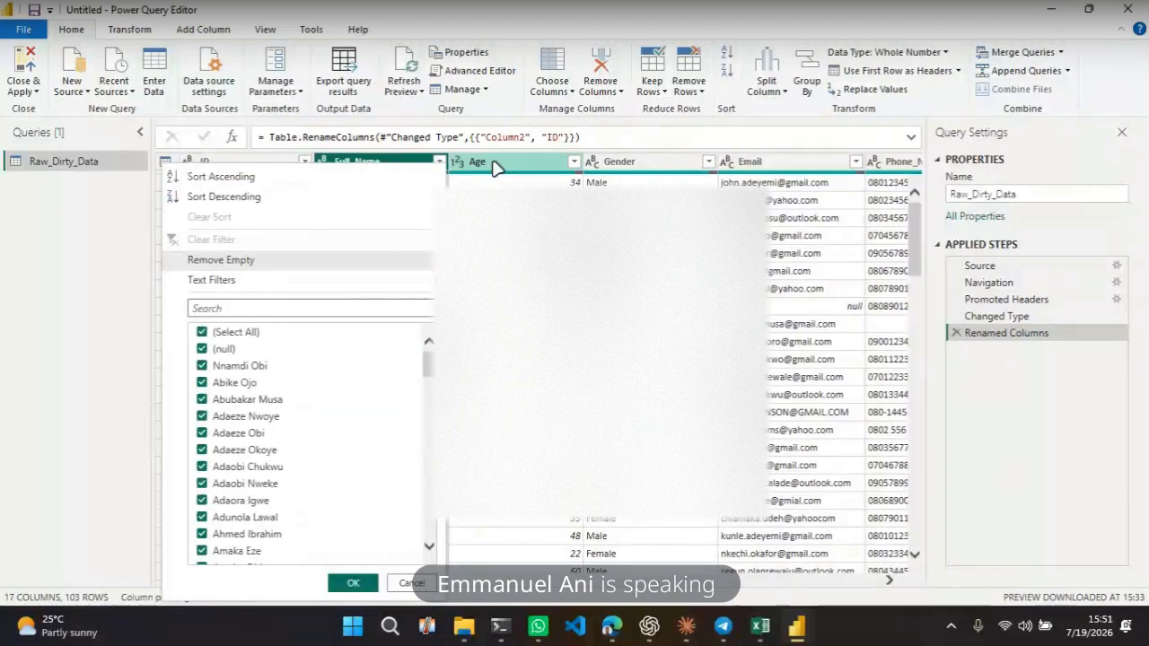
pyautogui.click(496, 169)
pyautogui.click(708, 162)
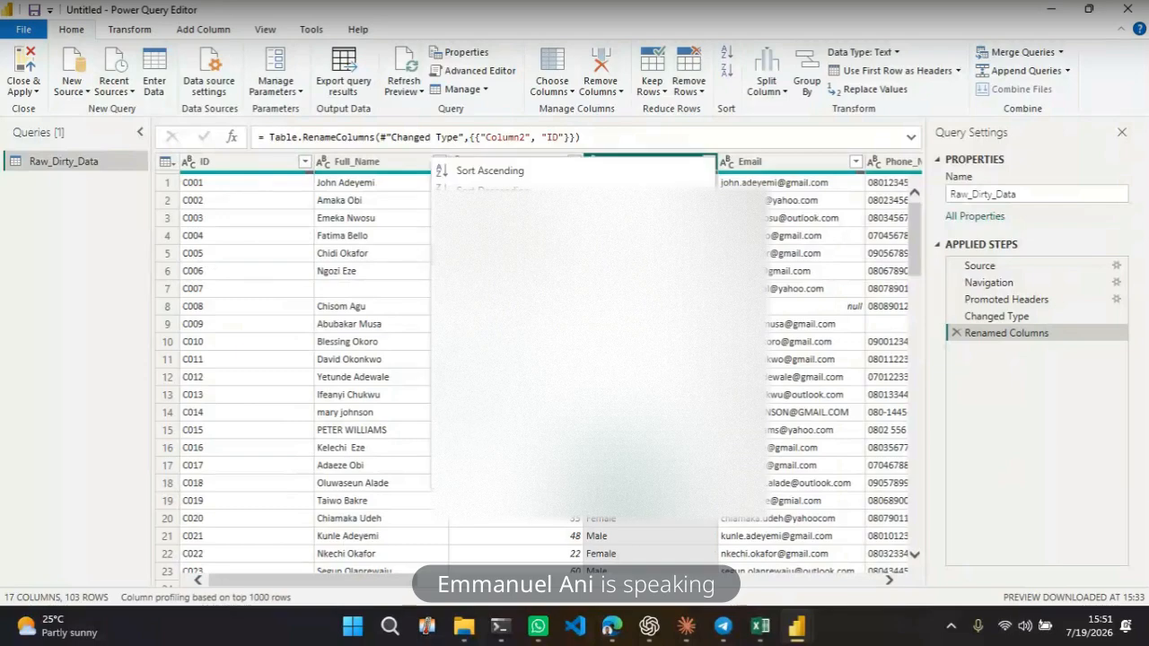
pyautogui.click(853, 153)
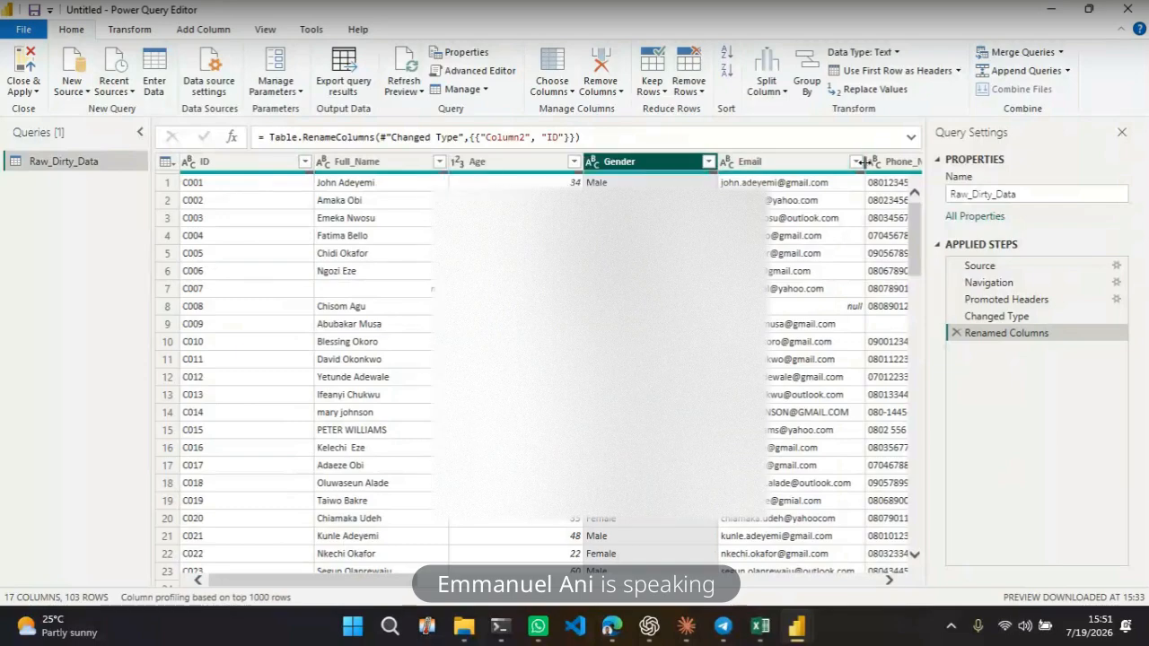
pyautogui.click(800, 163)
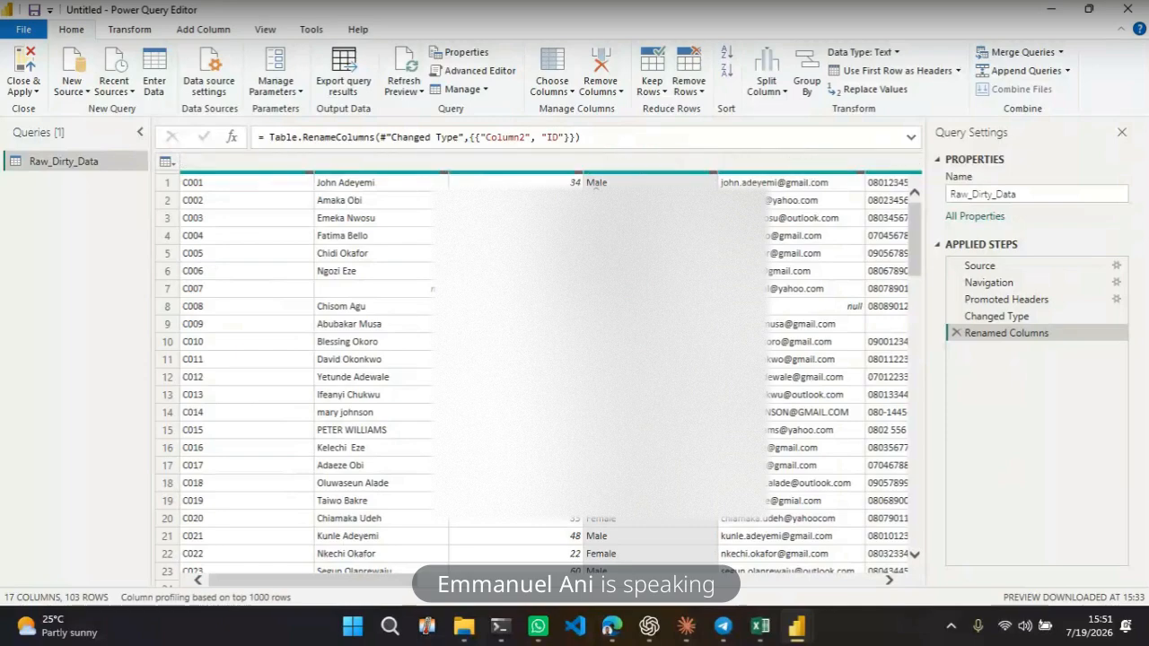
# Inspect individual row cells and open the data type options of the ID and Age columns
pyautogui.click(595, 184)
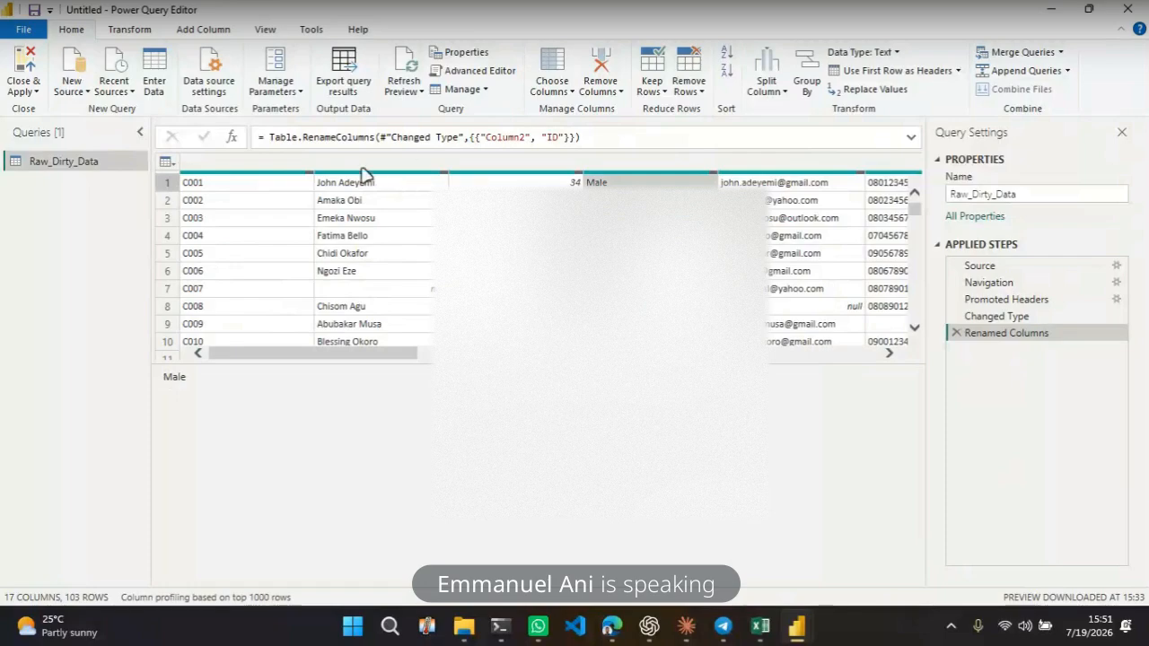
pyautogui.click(261, 224)
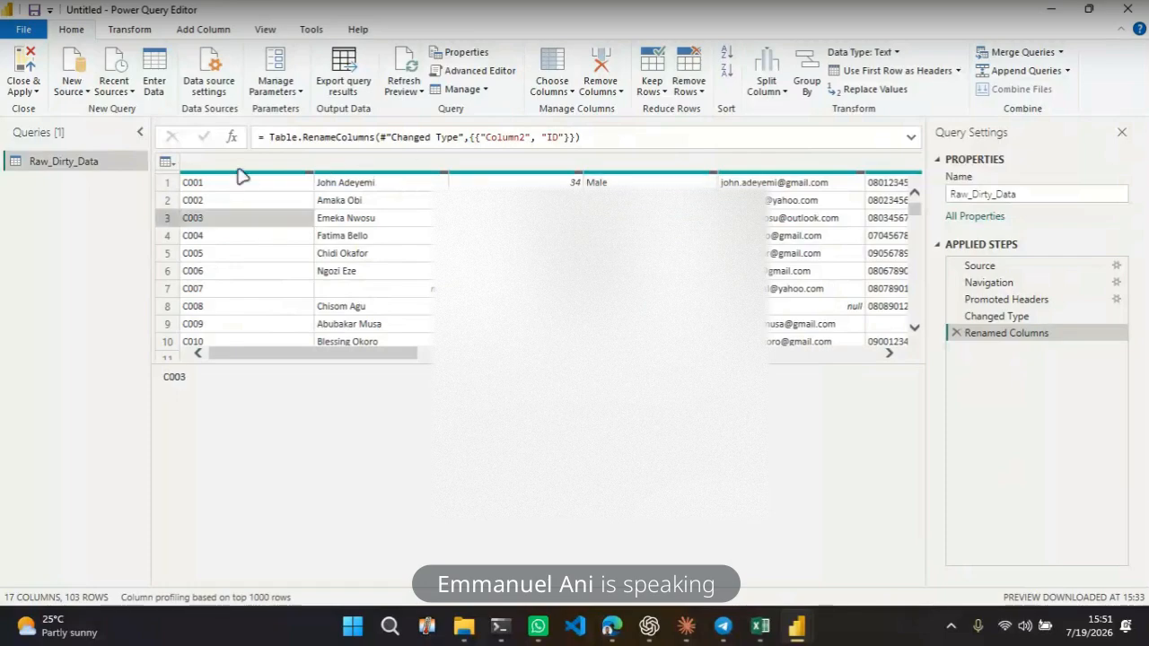
pyautogui.click(373, 163)
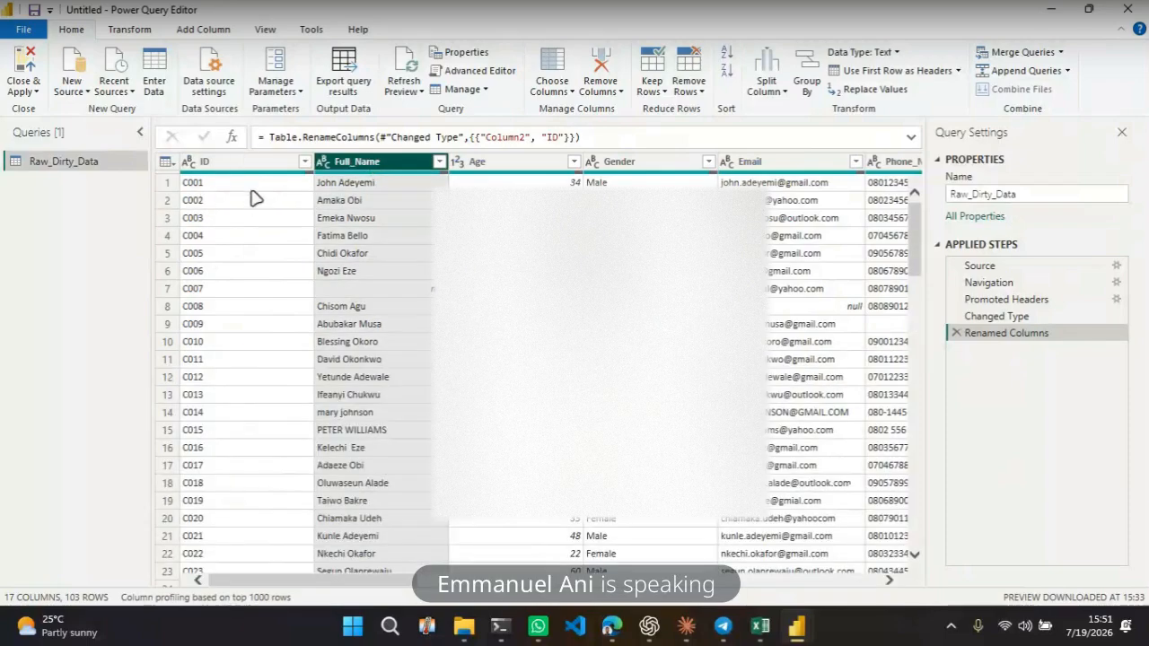
pyautogui.click(186, 163)
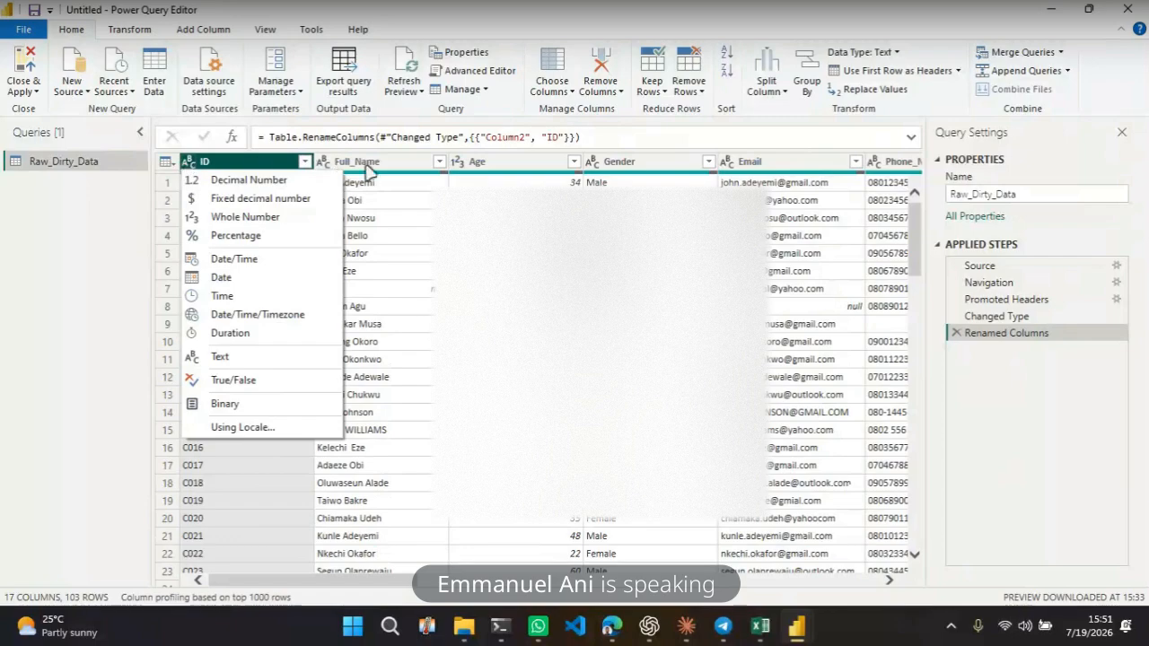
pyautogui.click(420, 201)
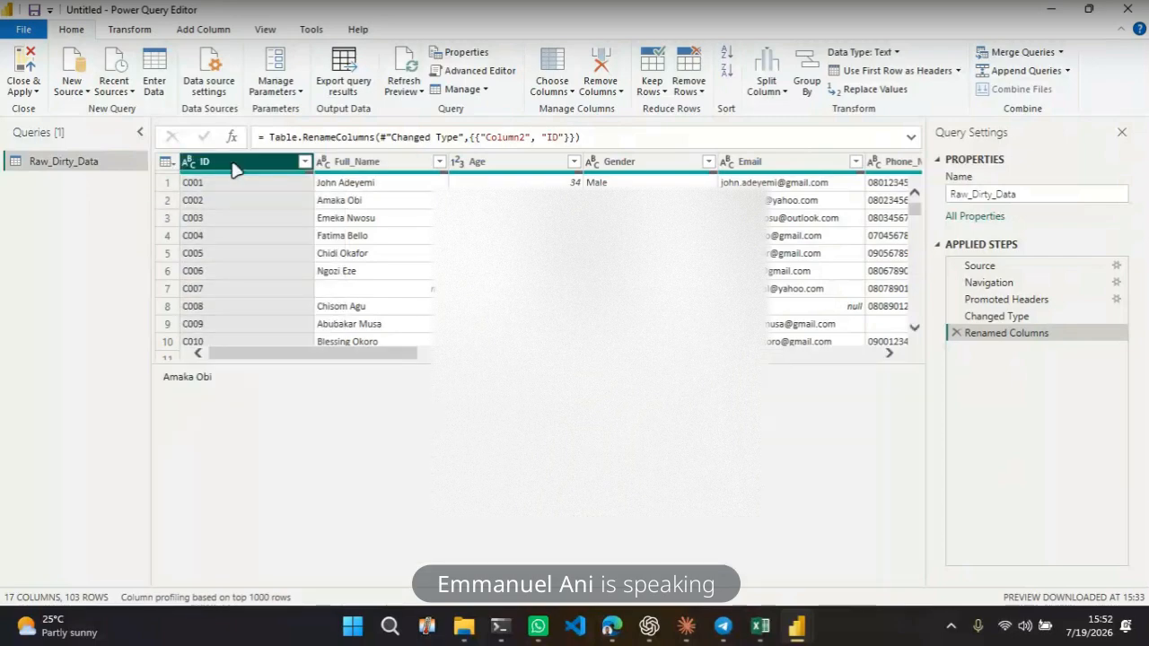
pyautogui.click(190, 166)
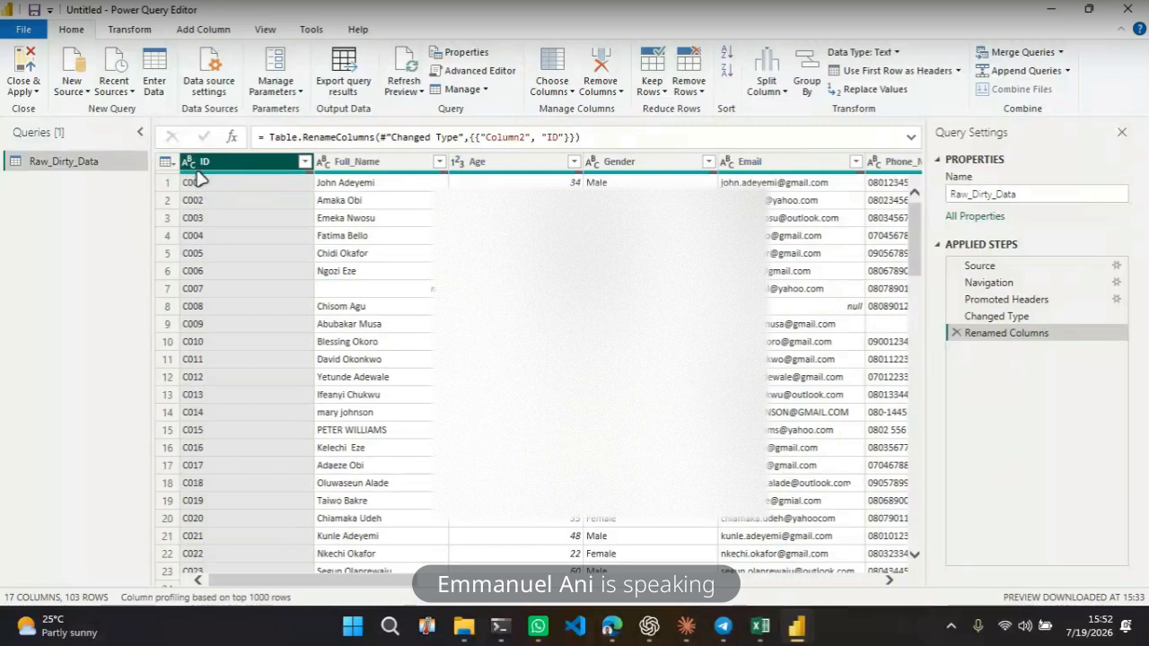
pyautogui.moveTo(199, 177)
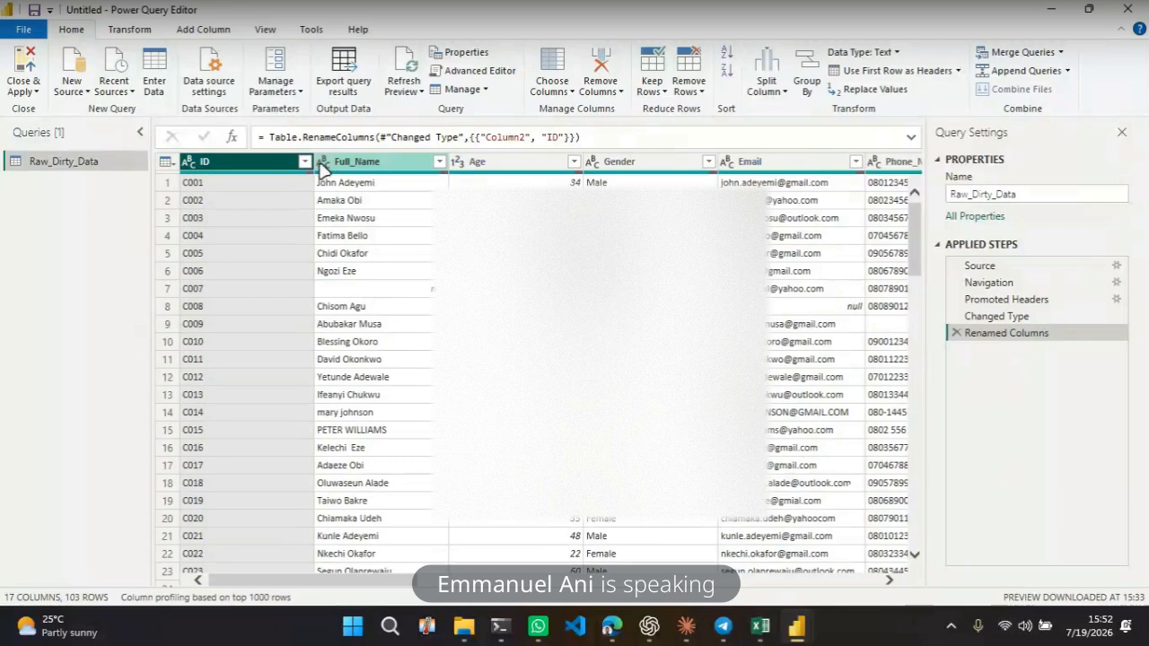
pyautogui.click(459, 162)
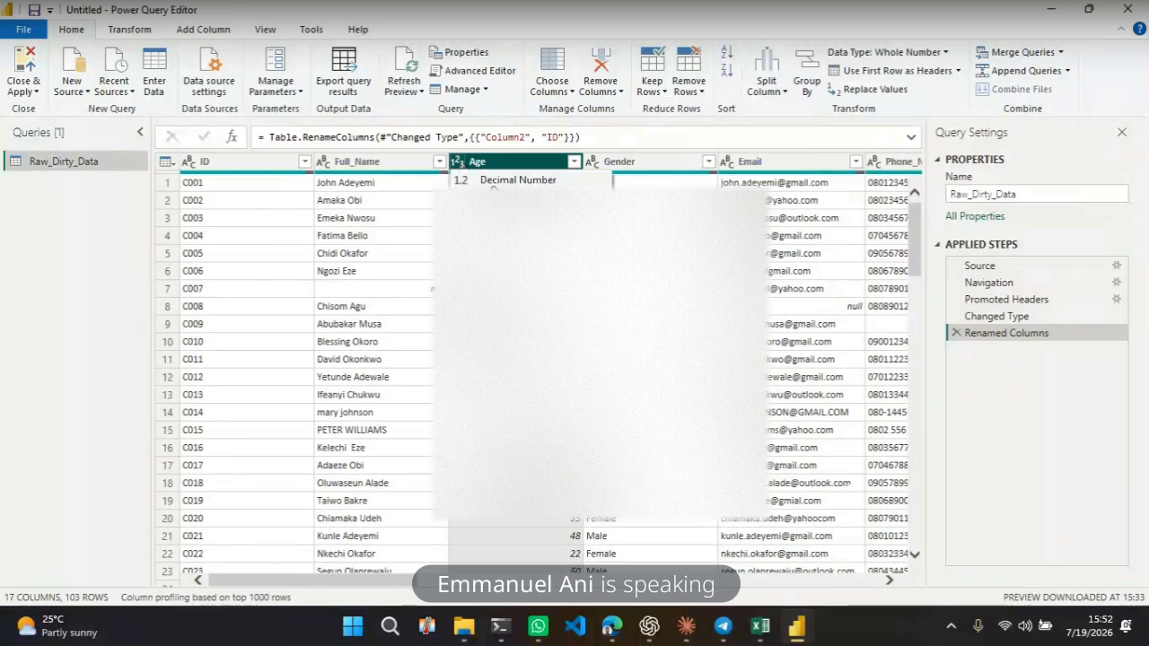
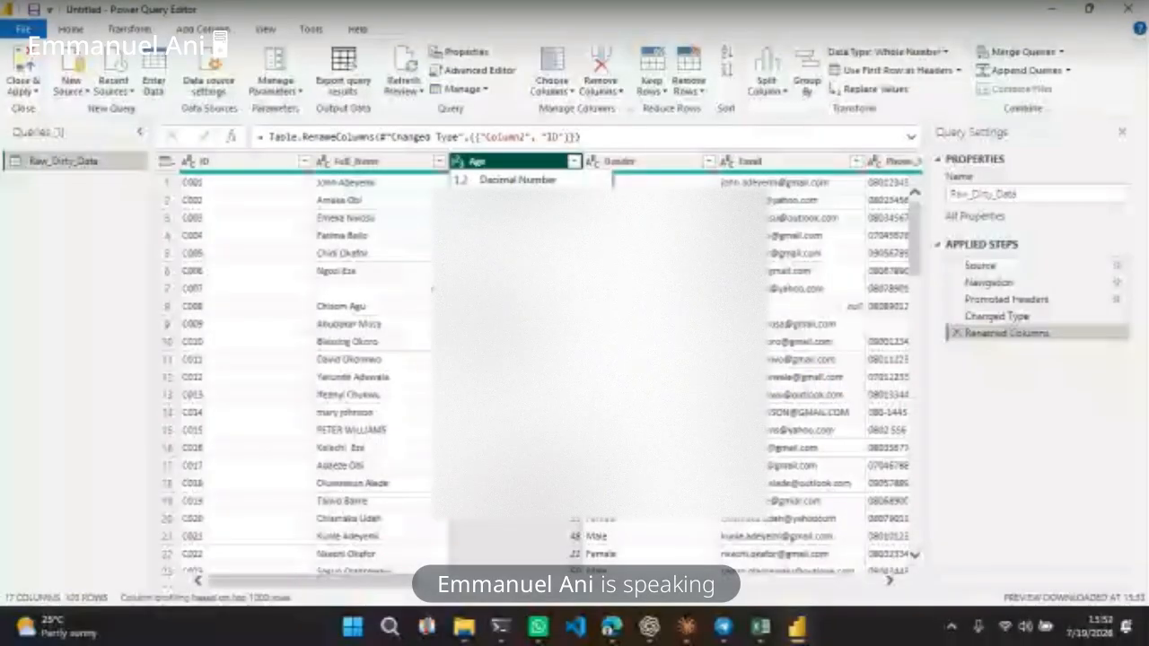
# Change the Age column's data type to Whole Number, replacing the current conversion step
pyautogui.press('Escape')
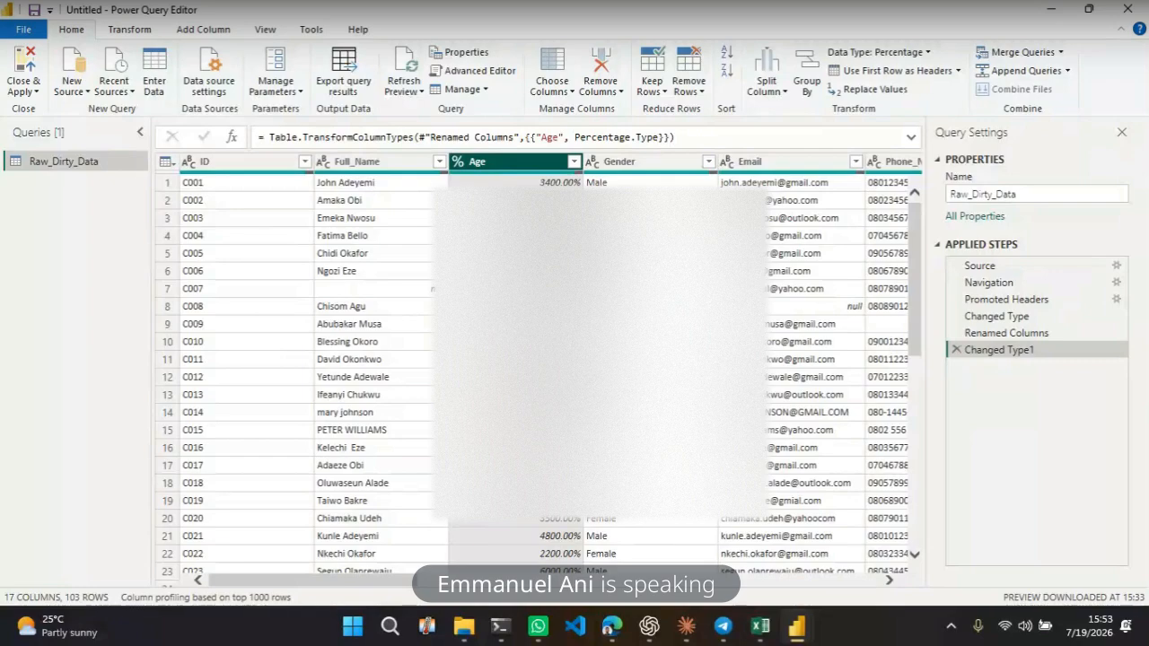
pyautogui.click(457, 164)
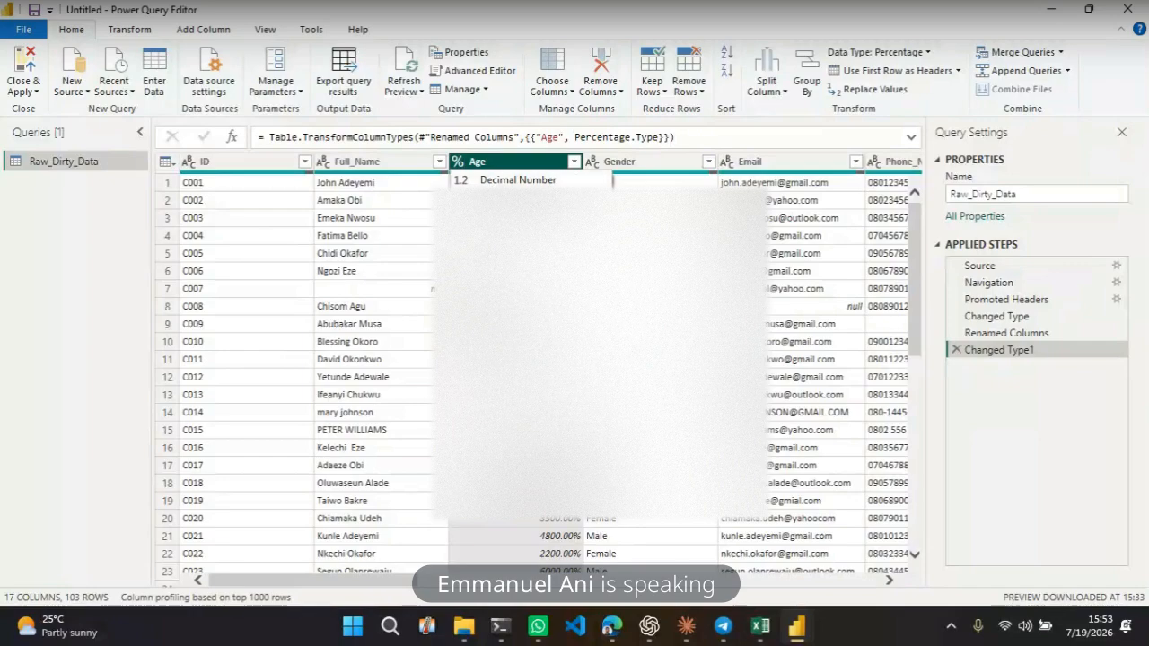
pyautogui.click(518, 220)
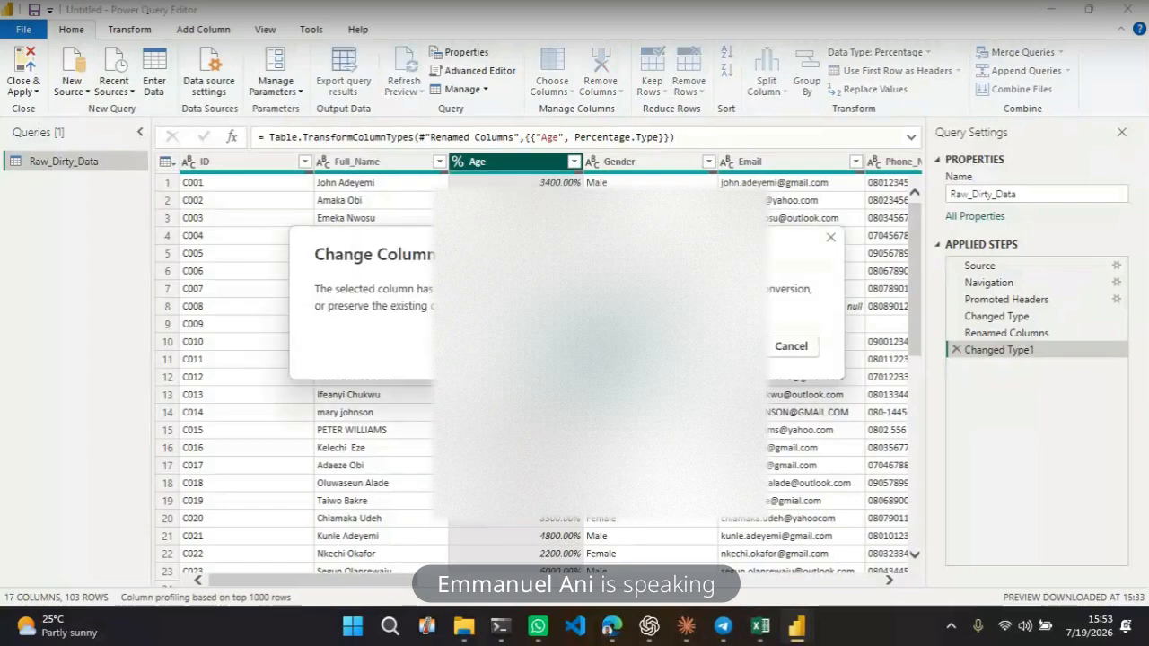
pyautogui.click(621, 347)
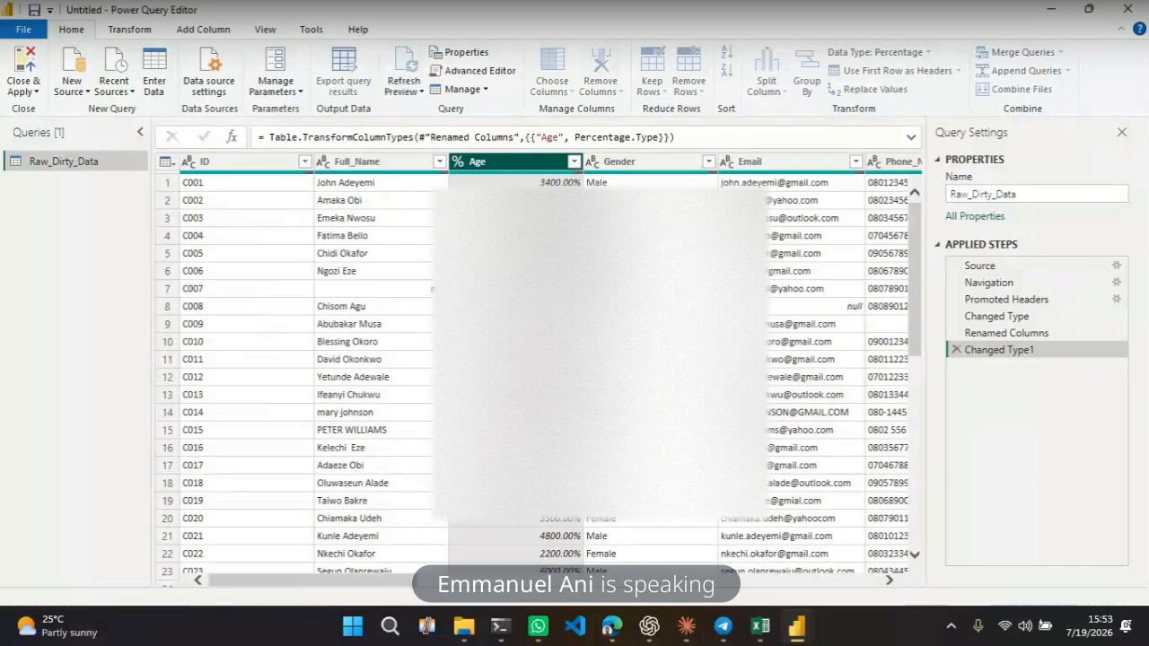
pyautogui.click(535, 182)
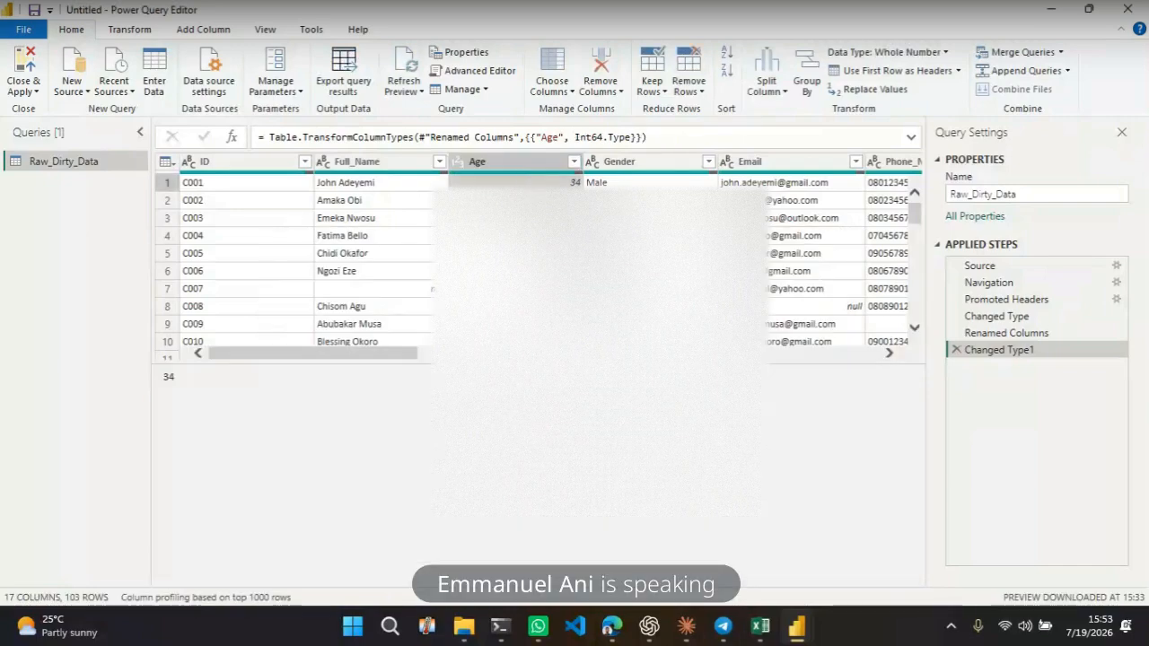
# Select the Age, Date_of_Birth and Full_Name columns in turn to review their contents
pyautogui.click(543, 161)
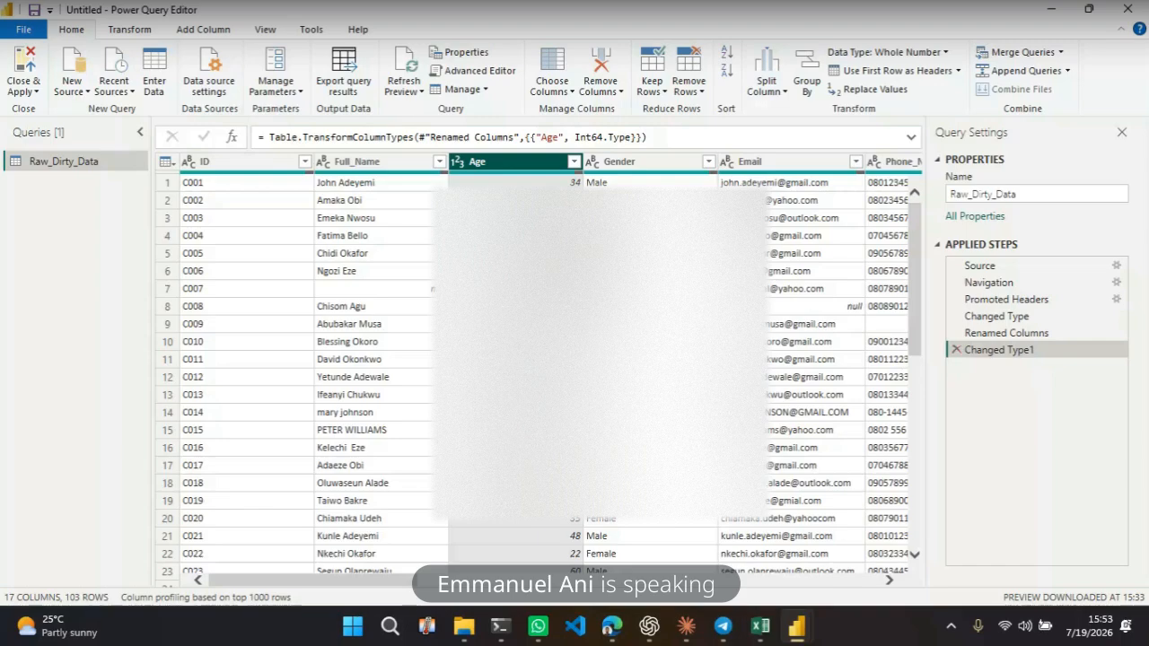
pyautogui.hscroll(10, 641, 184)
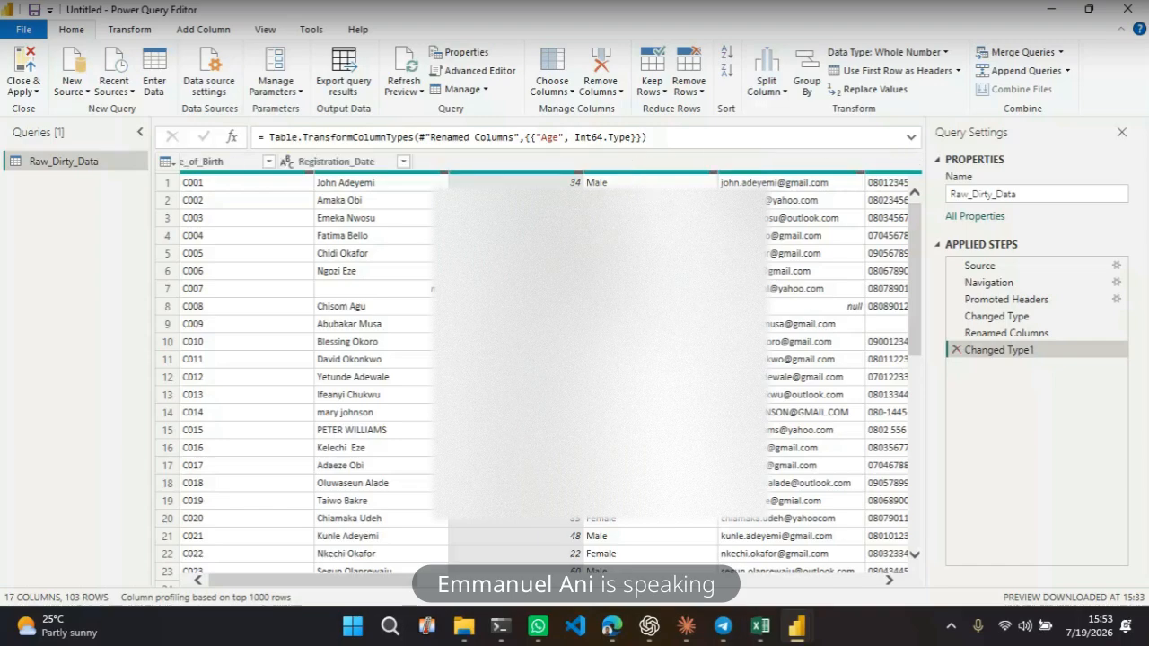
pyautogui.hscroll(-5, 690, 171)
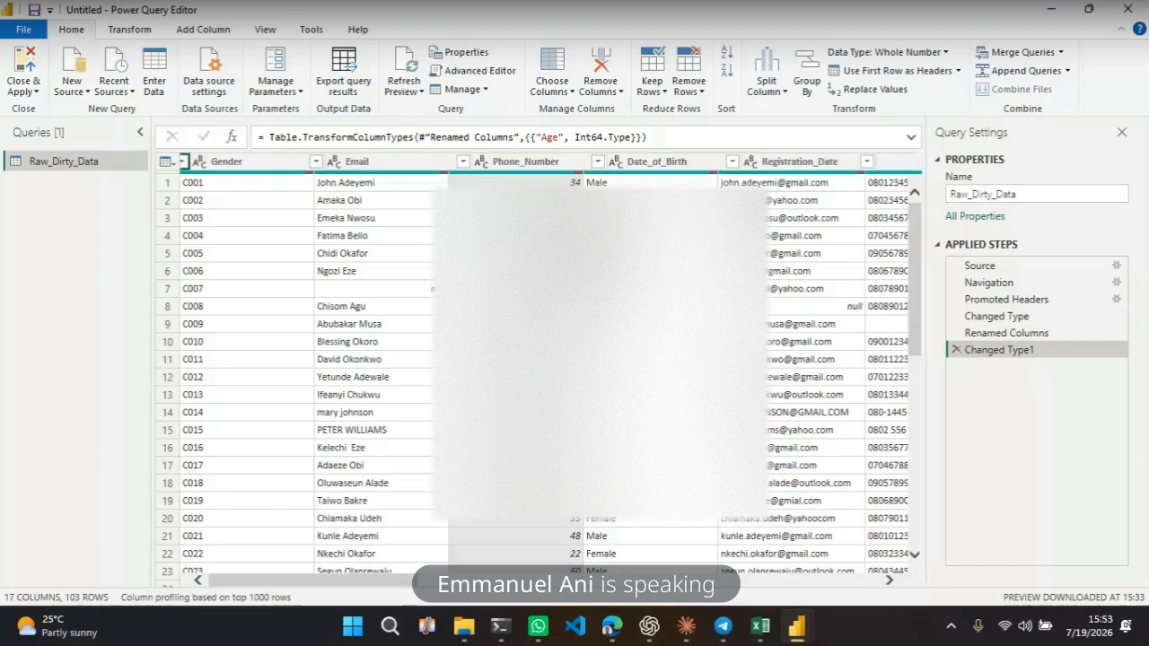
pyautogui.click(690, 170)
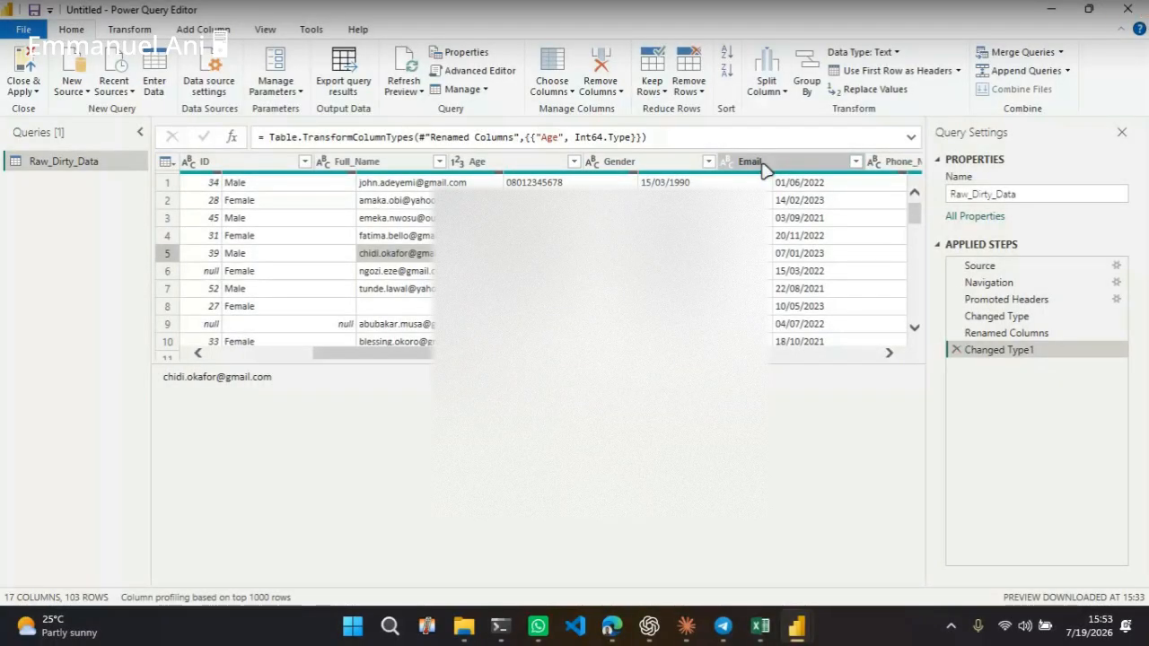
pyautogui.click(371, 167)
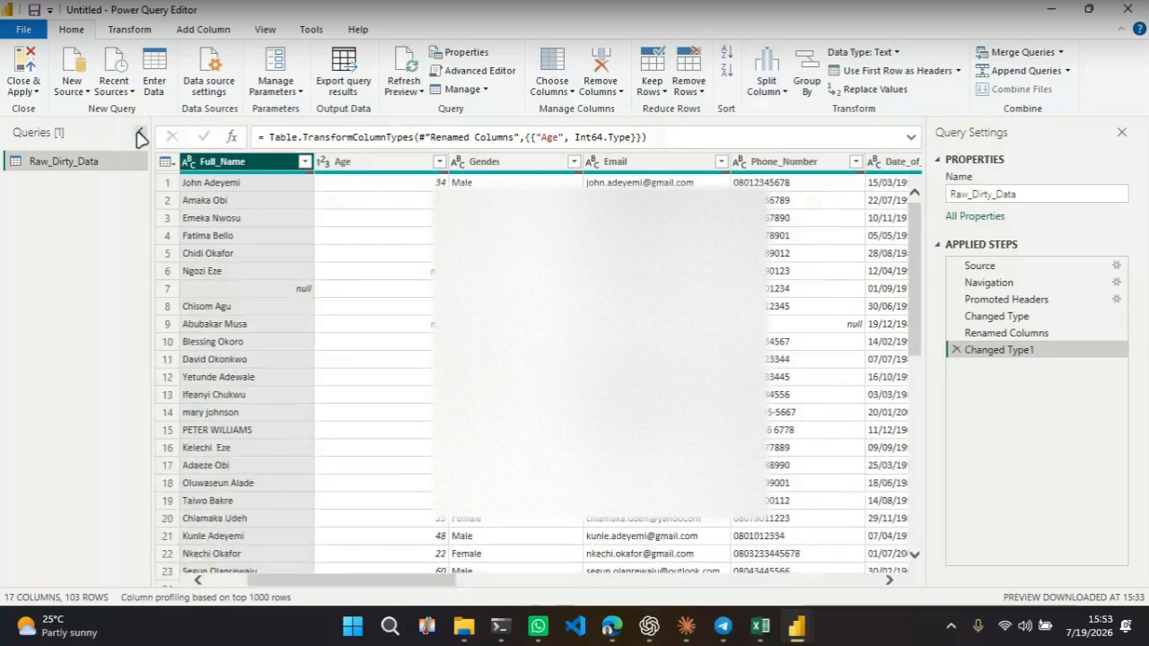
# Close the Power Query Editor and discard the pending query changes
pyautogui.click(17, 94)
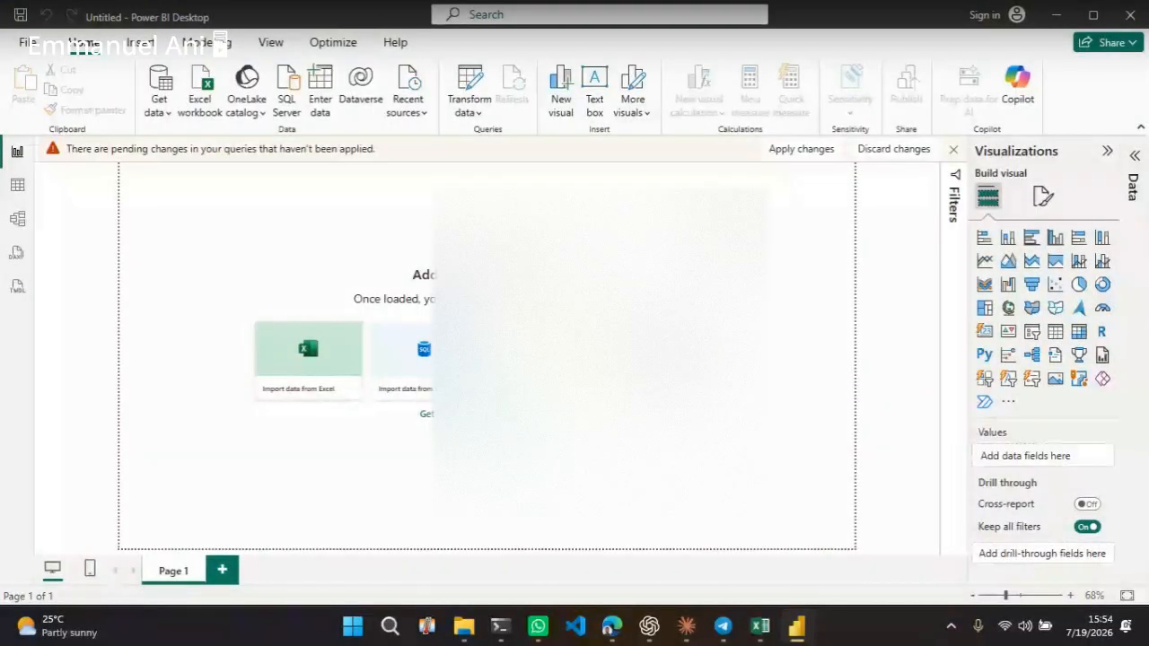
pyautogui.click(902, 155)
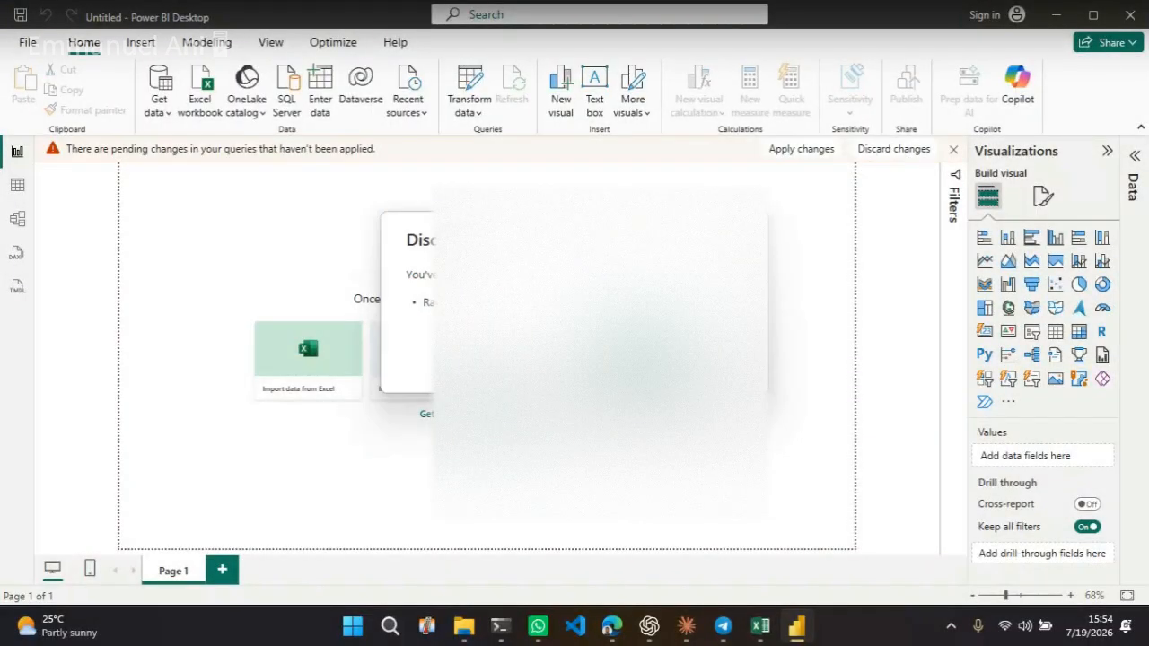
pyautogui.click(643, 361)
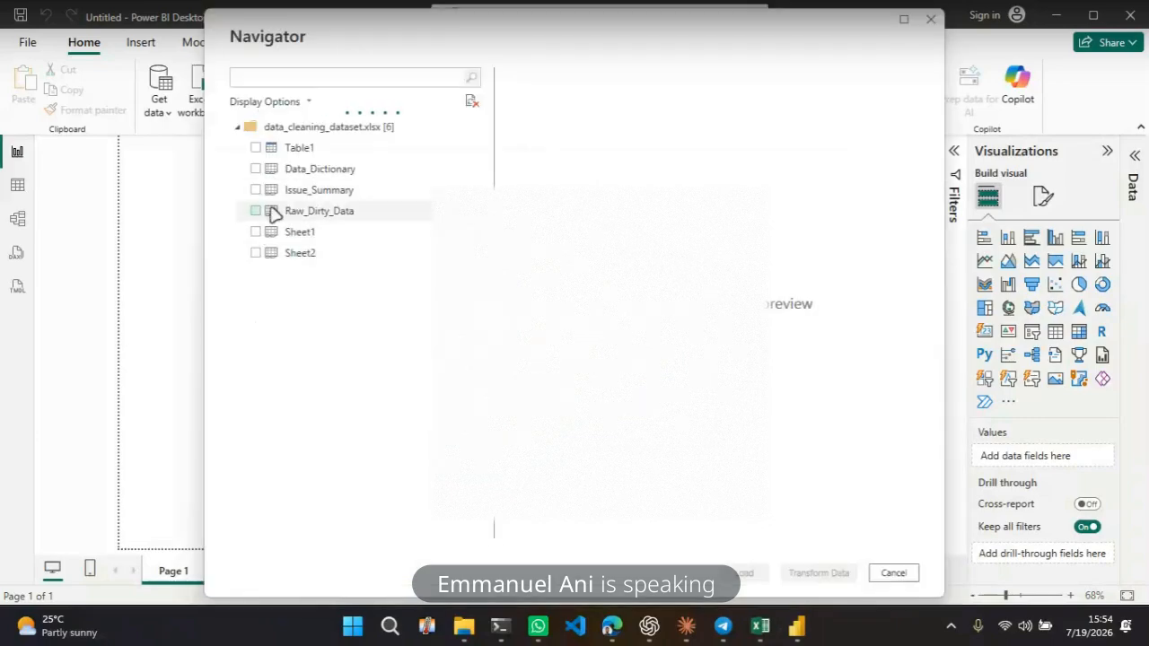
# Tick the Raw_Dirty_Data and Issue_Summary sheets in the Navigator, previewing each
pyautogui.click(255, 211)
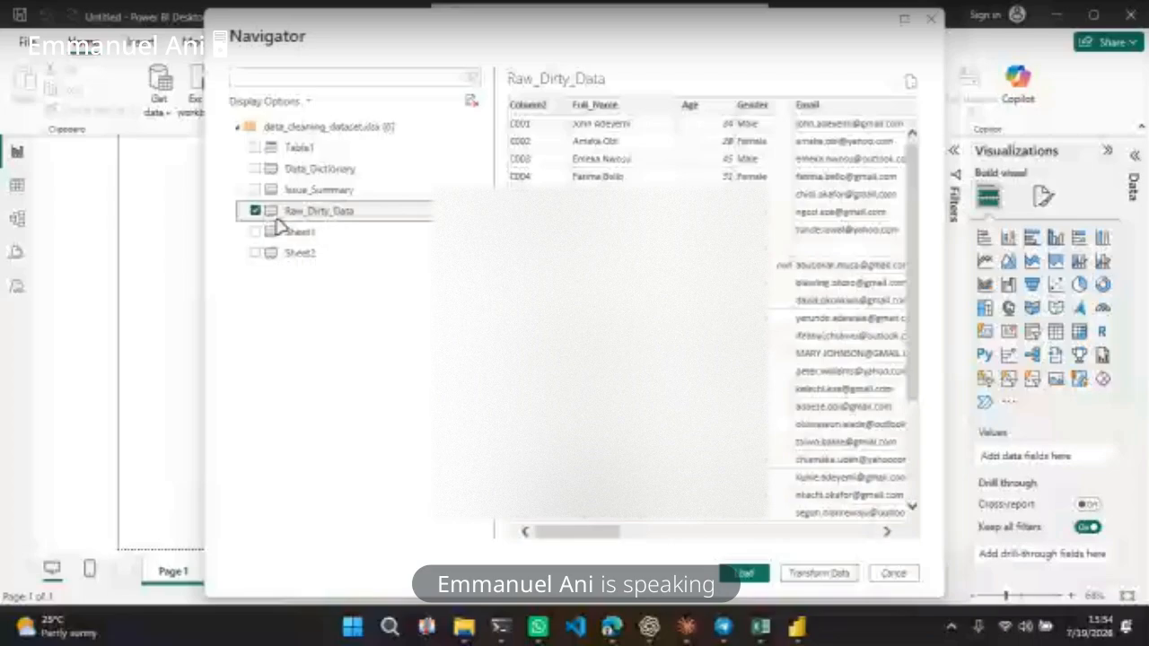
pyautogui.click(319, 190)
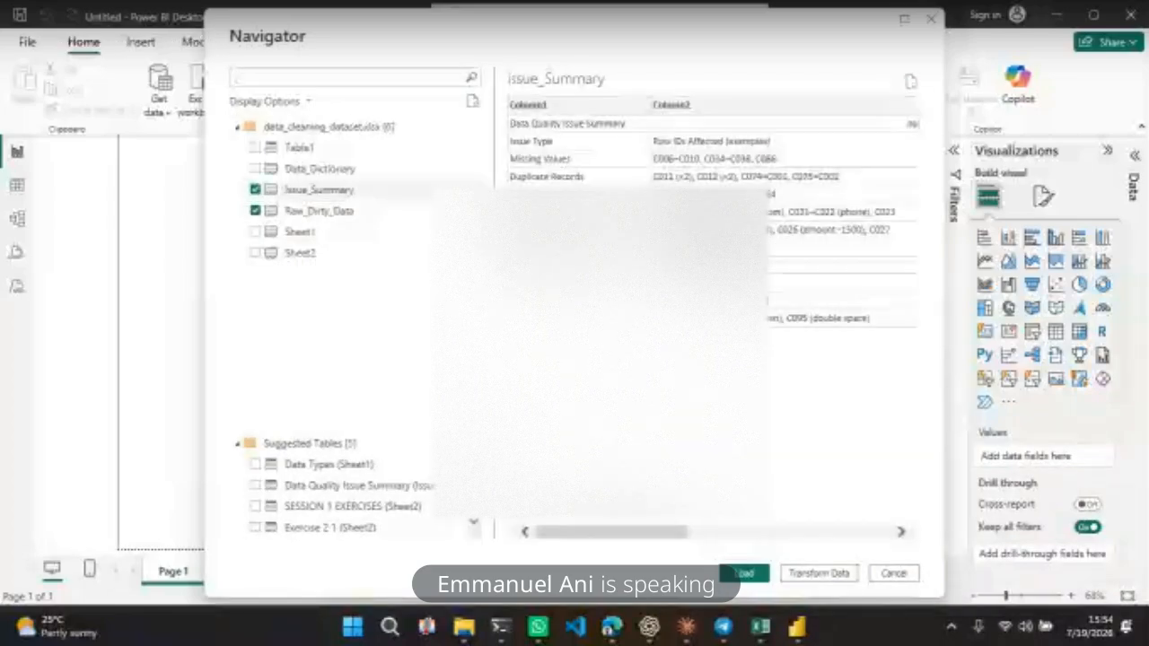
pyautogui.click(328, 210)
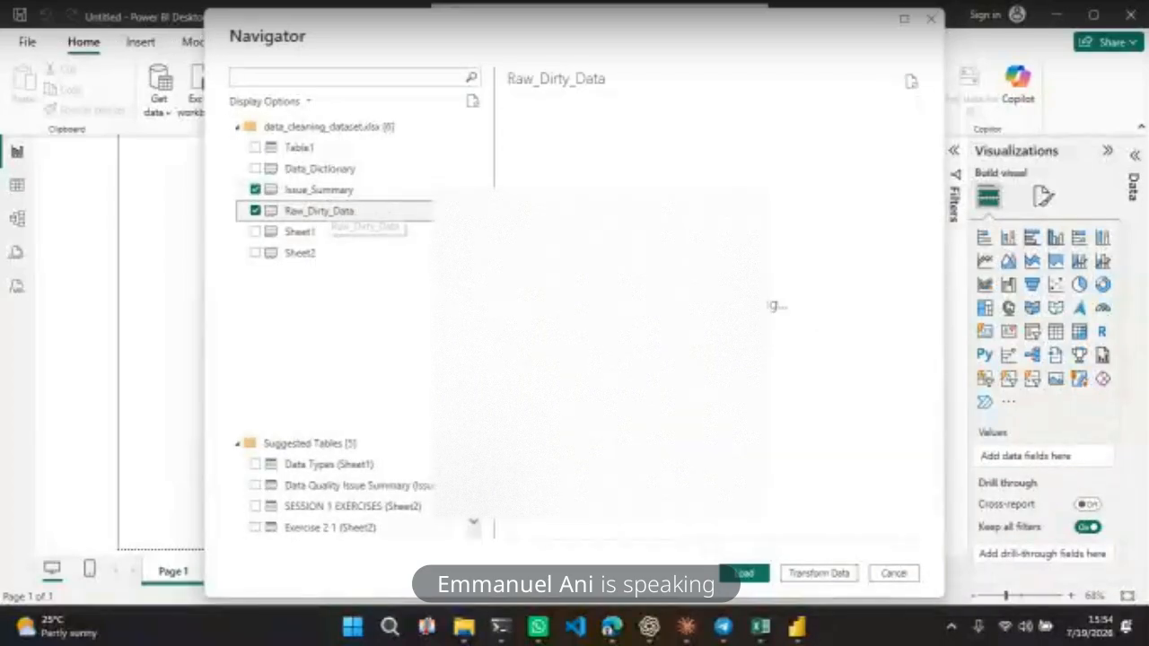
pyautogui.click(319, 191)
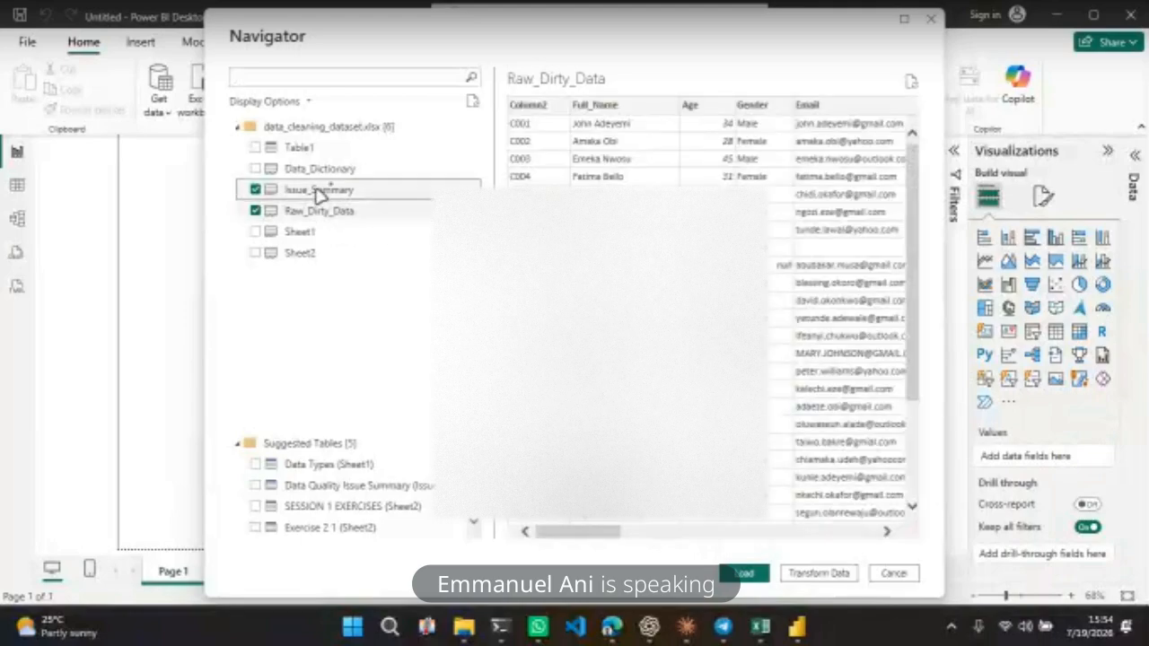
# Preview the Table1 and Sheet2 sheets in the Navigator, keeping Issue_Summary ticked
pyautogui.click(292, 149)
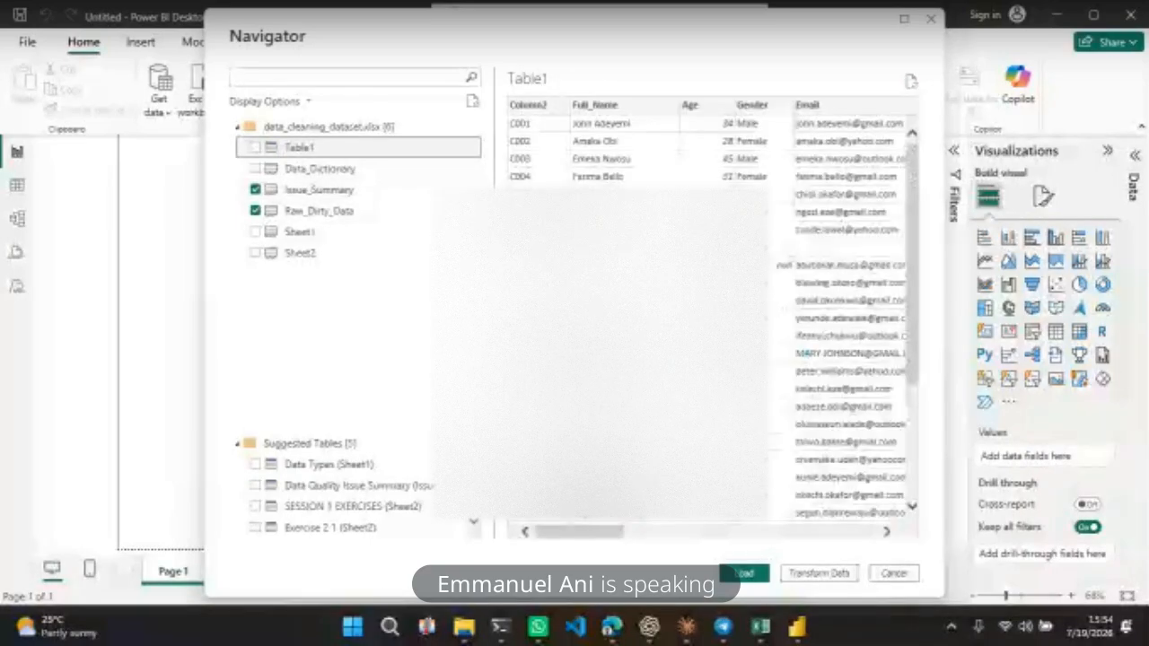
pyautogui.scroll(-3, 712, 318)
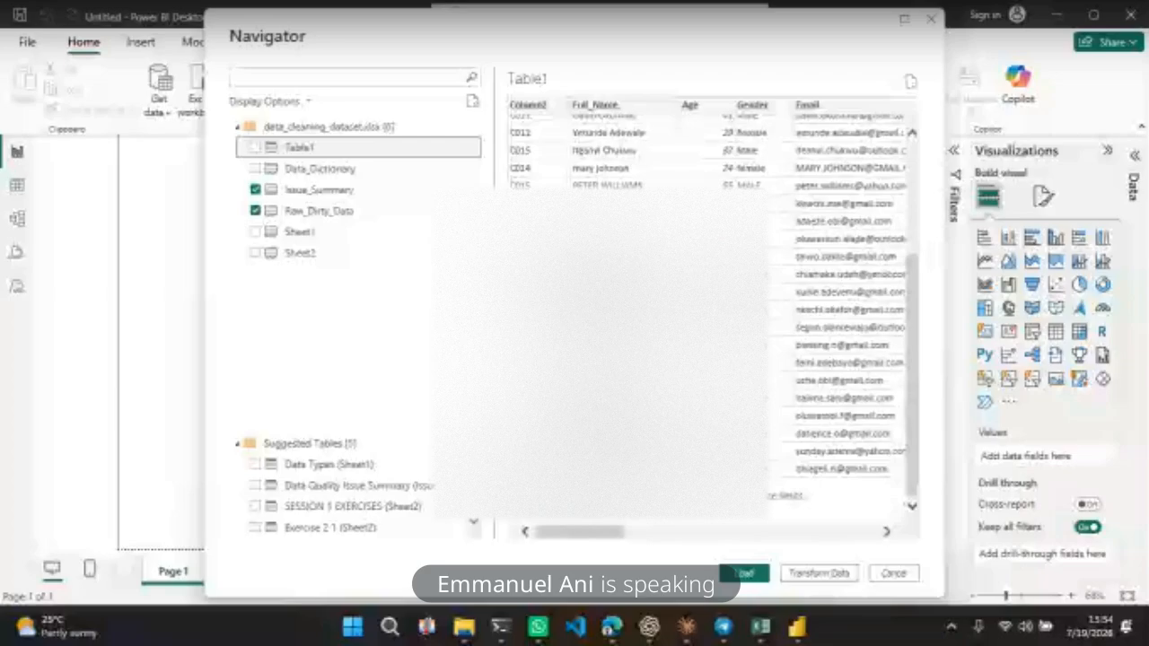
pyautogui.scroll(3, 844, 315)
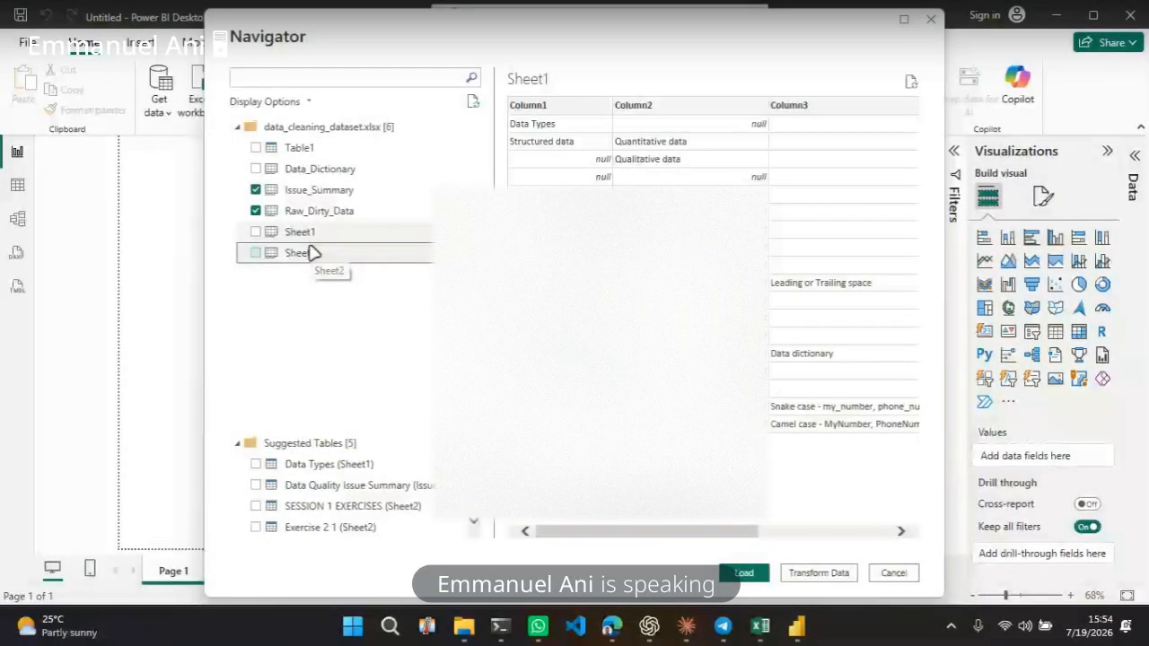
pyautogui.click(312, 254)
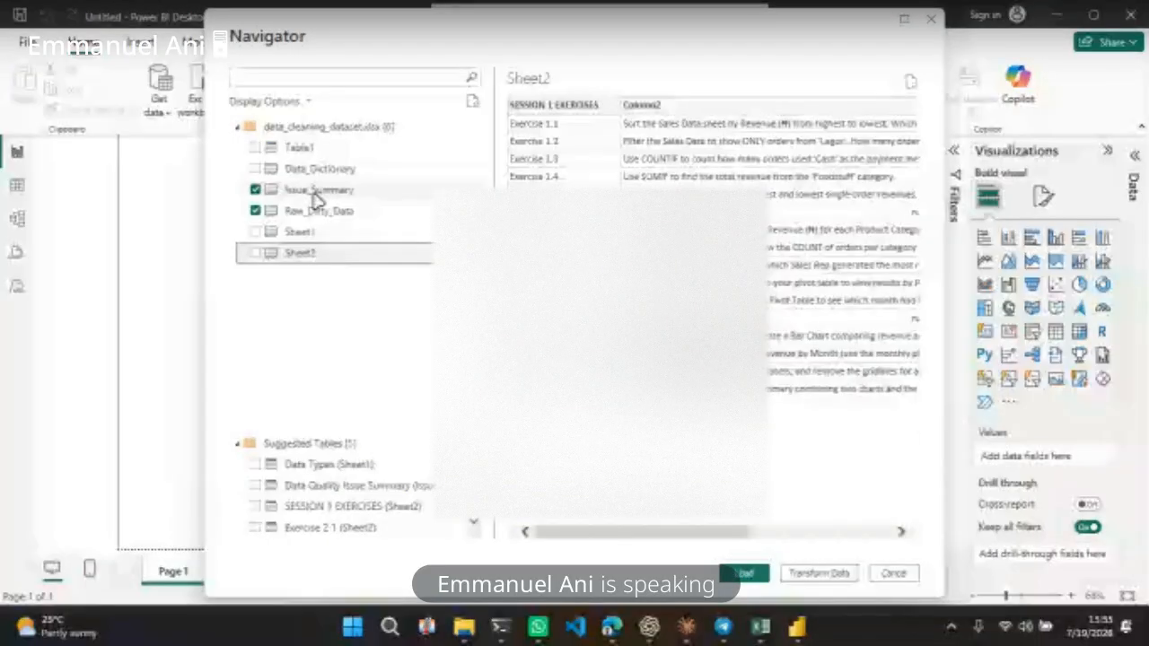
pyautogui.click(318, 200)
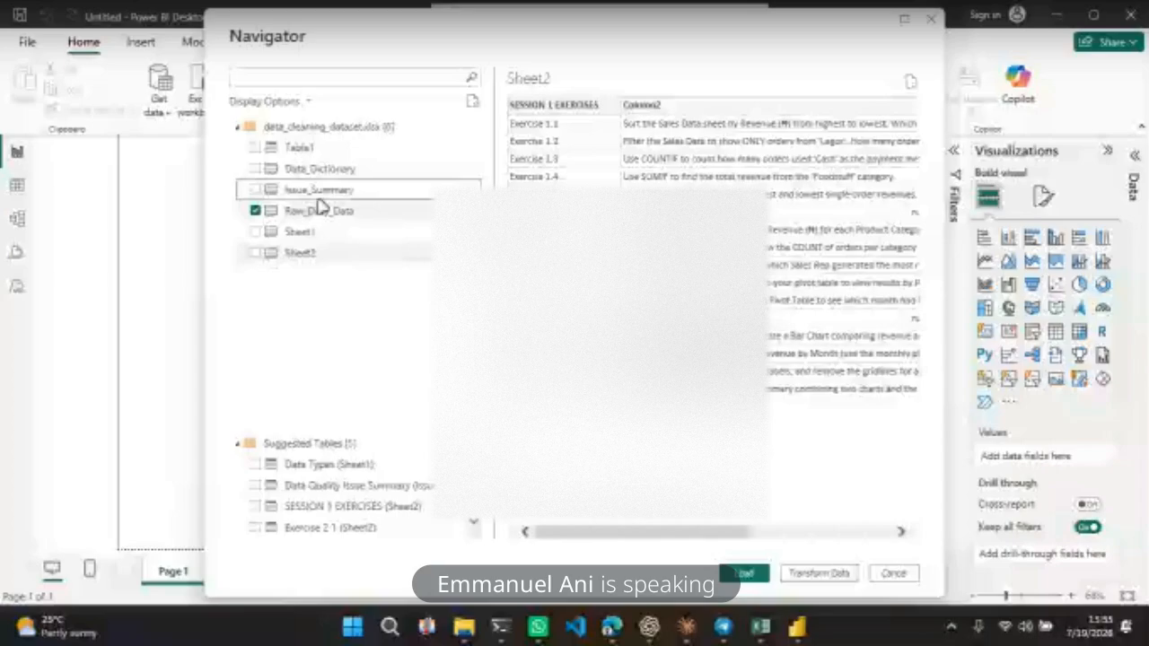
pyautogui.click(255, 189)
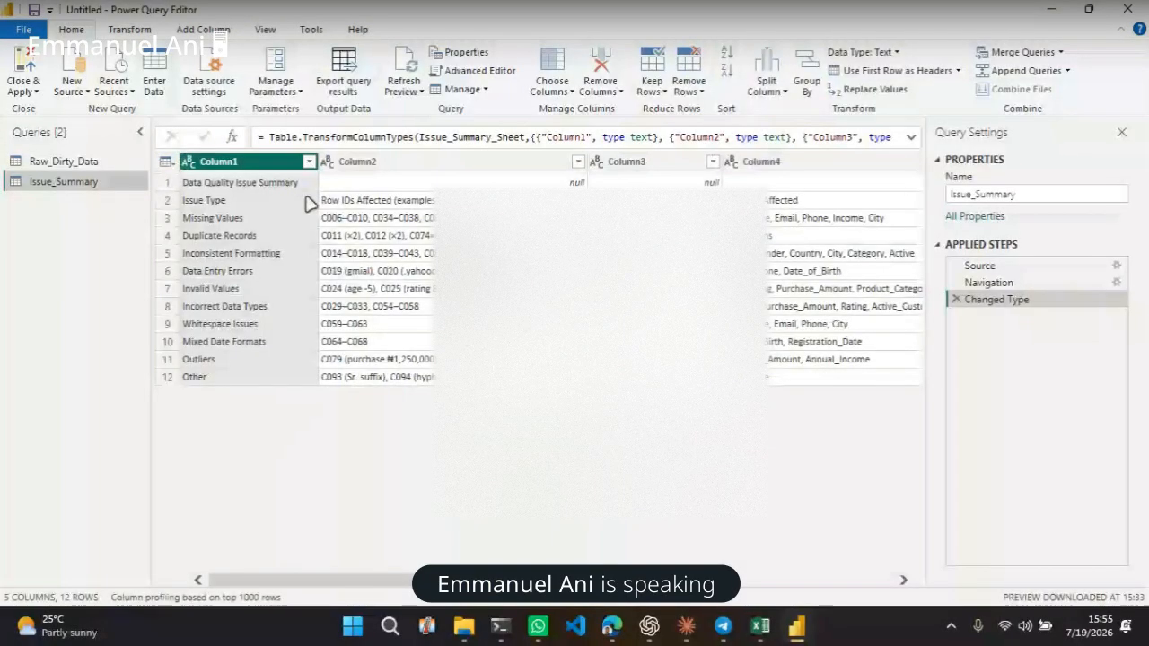
# Delete the Issue_Summary query from the query list
pyautogui.click(57, 161)
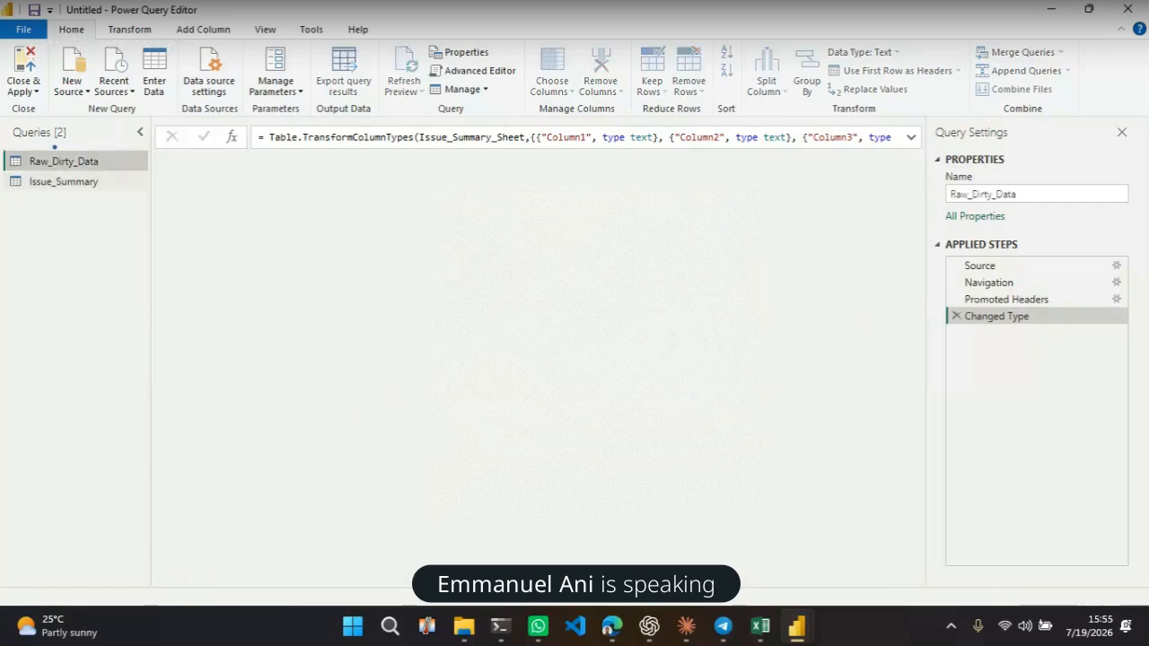
pyautogui.click(85, 185)
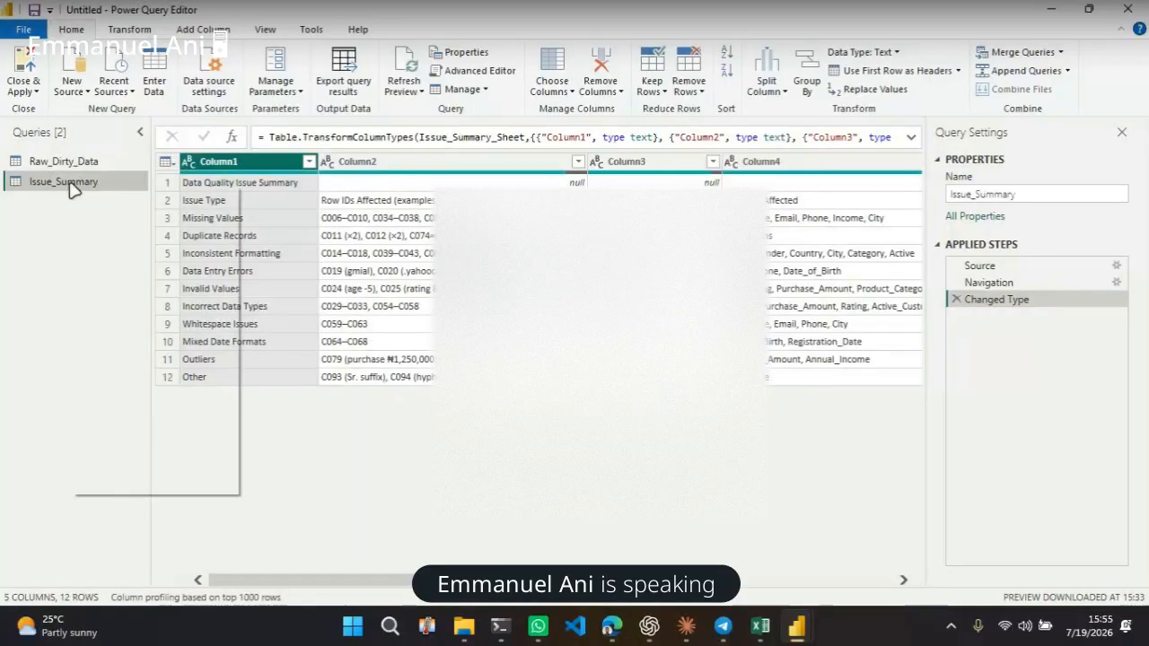
pyautogui.rightClick(71, 184)
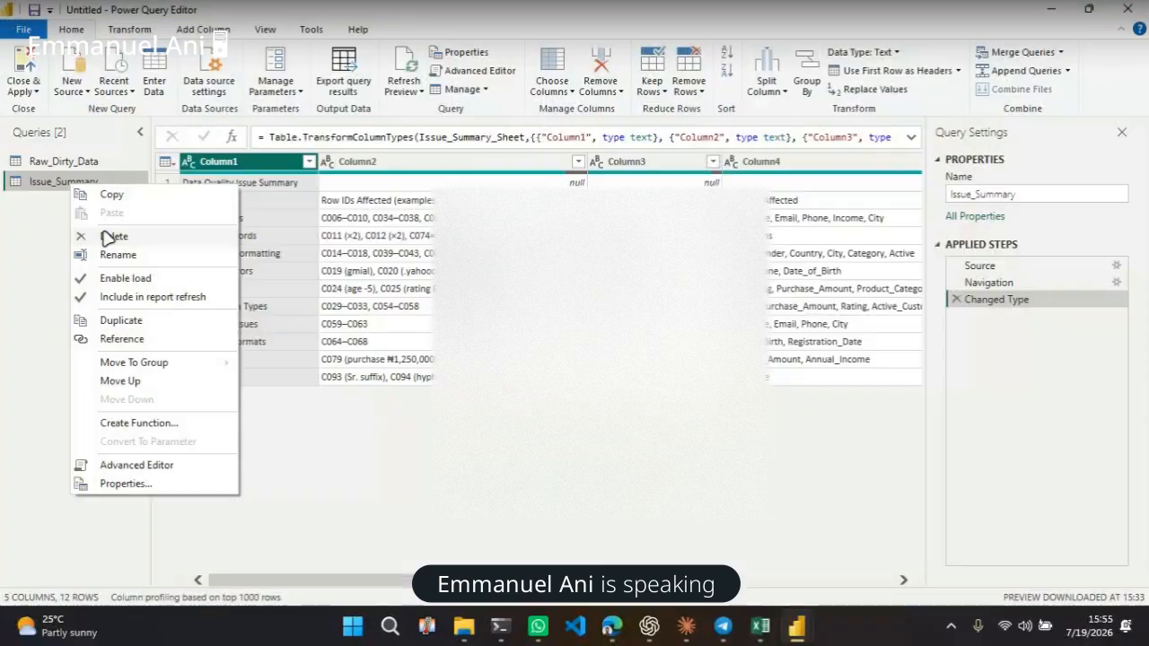
pyautogui.click(107, 238)
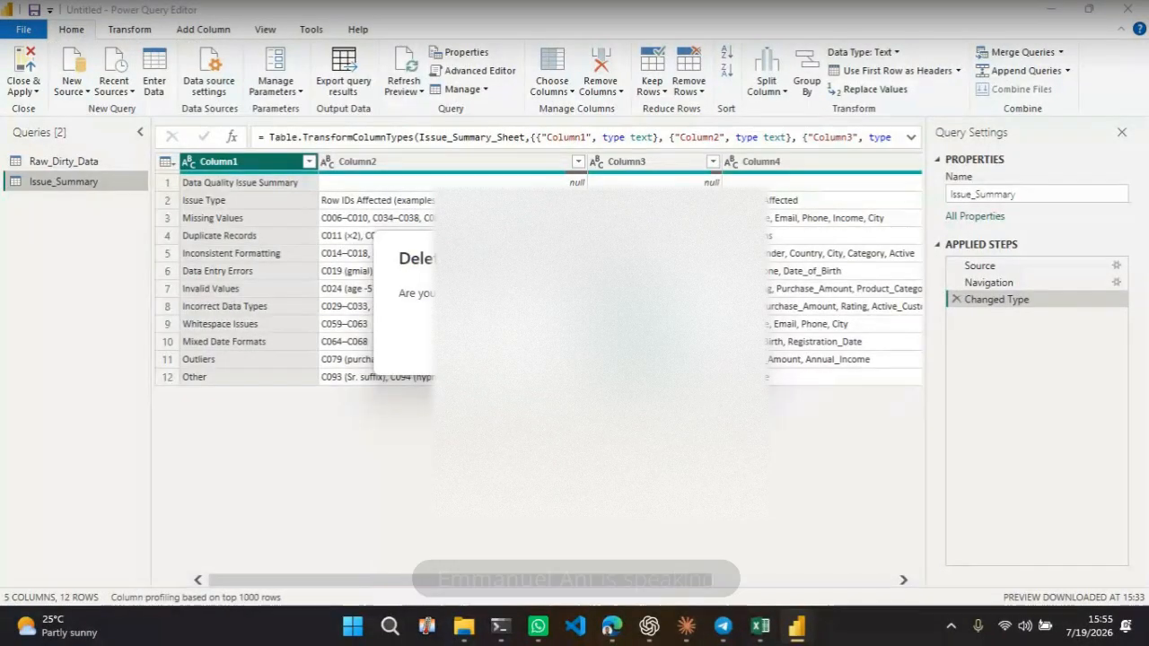
pyautogui.click(643, 342)
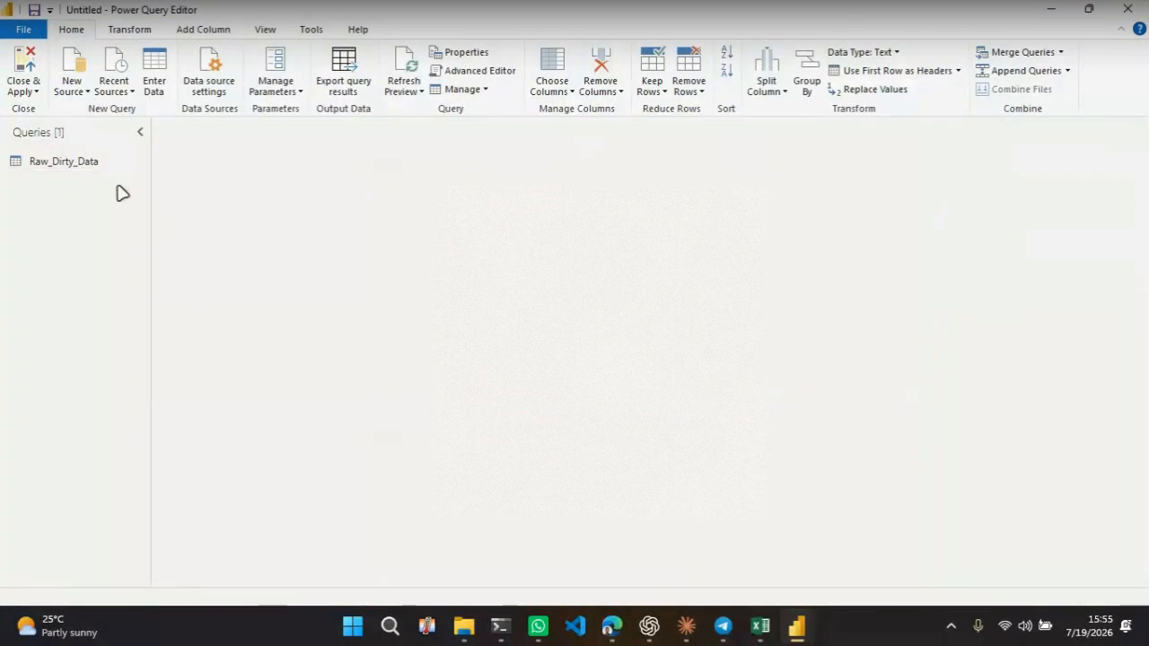
# Open the Raw_Dirty_Data query and scroll through the Full_Name column's values
pyautogui.click(77, 168)
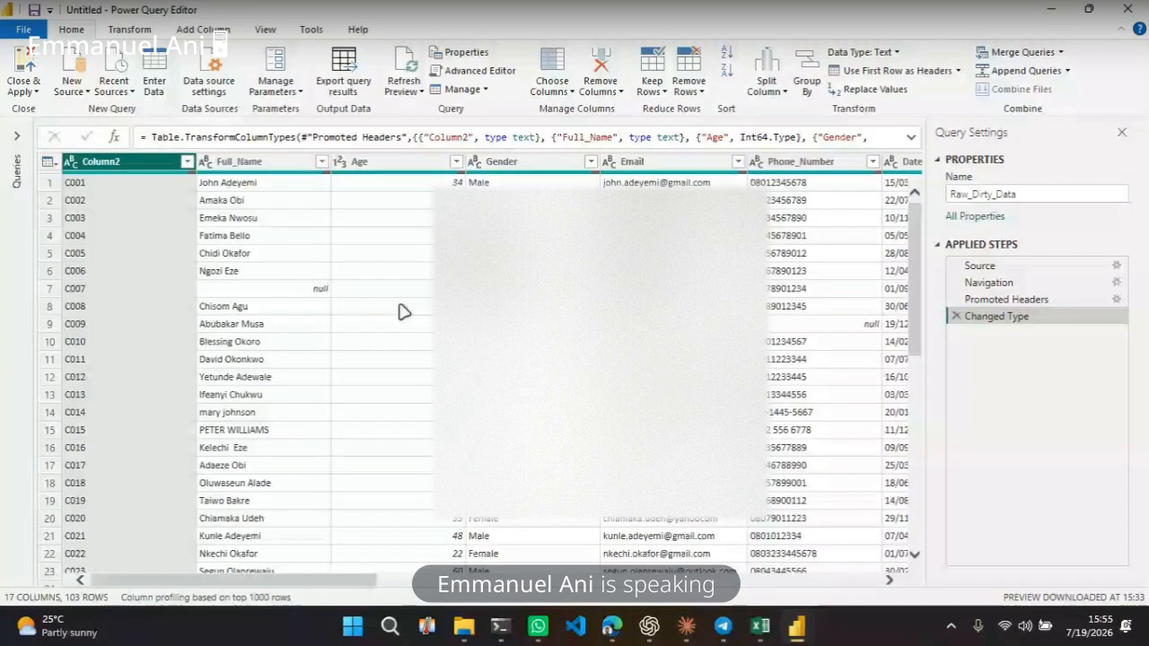
pyautogui.scroll(-9, 404, 313)
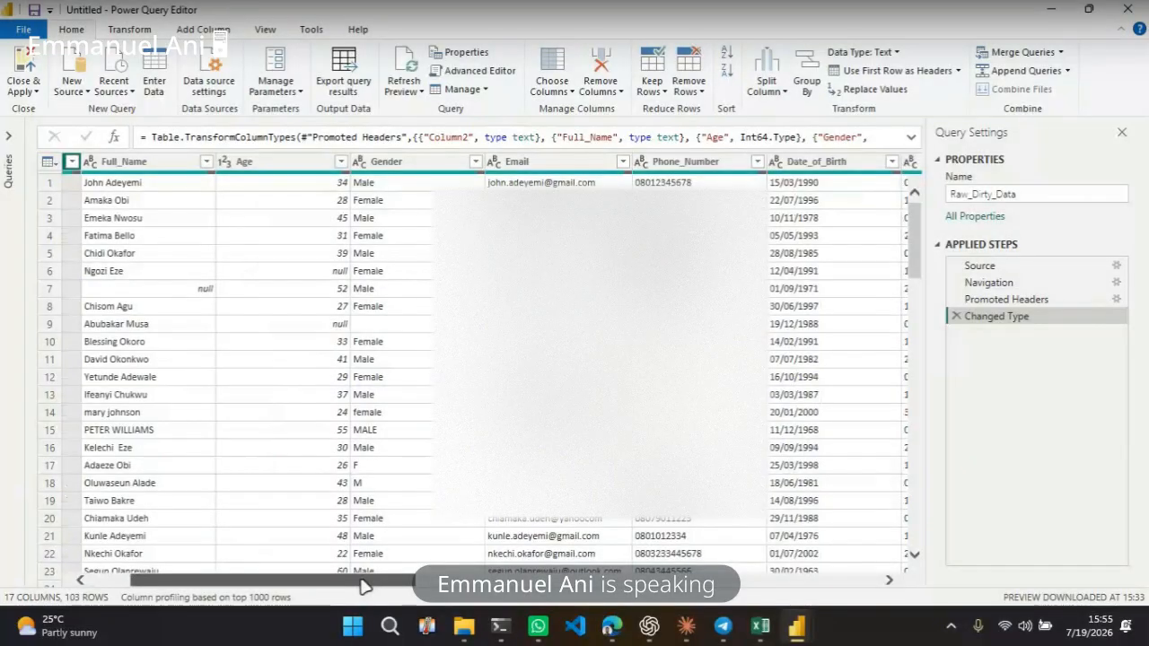
pyautogui.moveTo(320, 580); pyautogui.dragTo(234, 502)
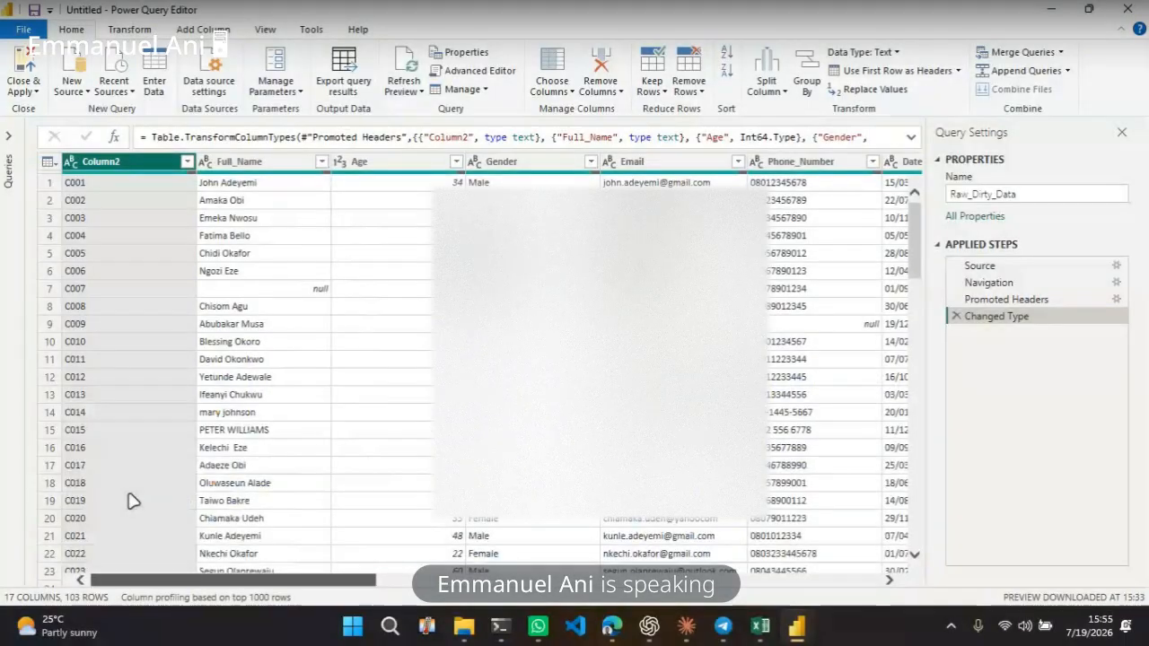
pyautogui.click(274, 174)
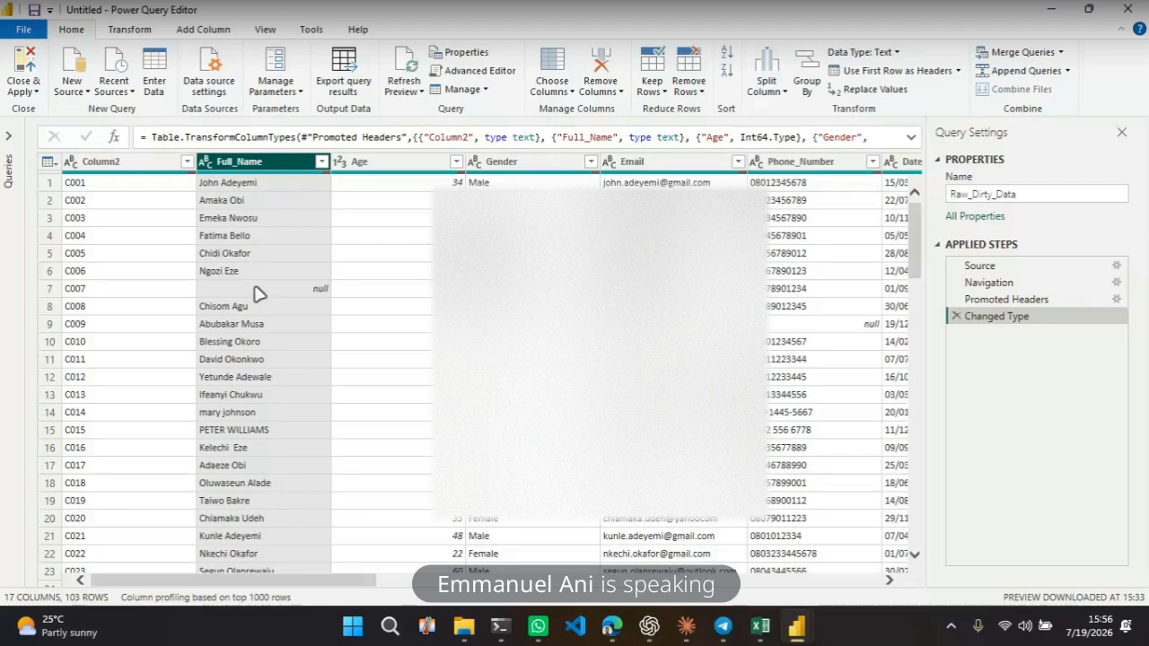
pyautogui.click(247, 219)
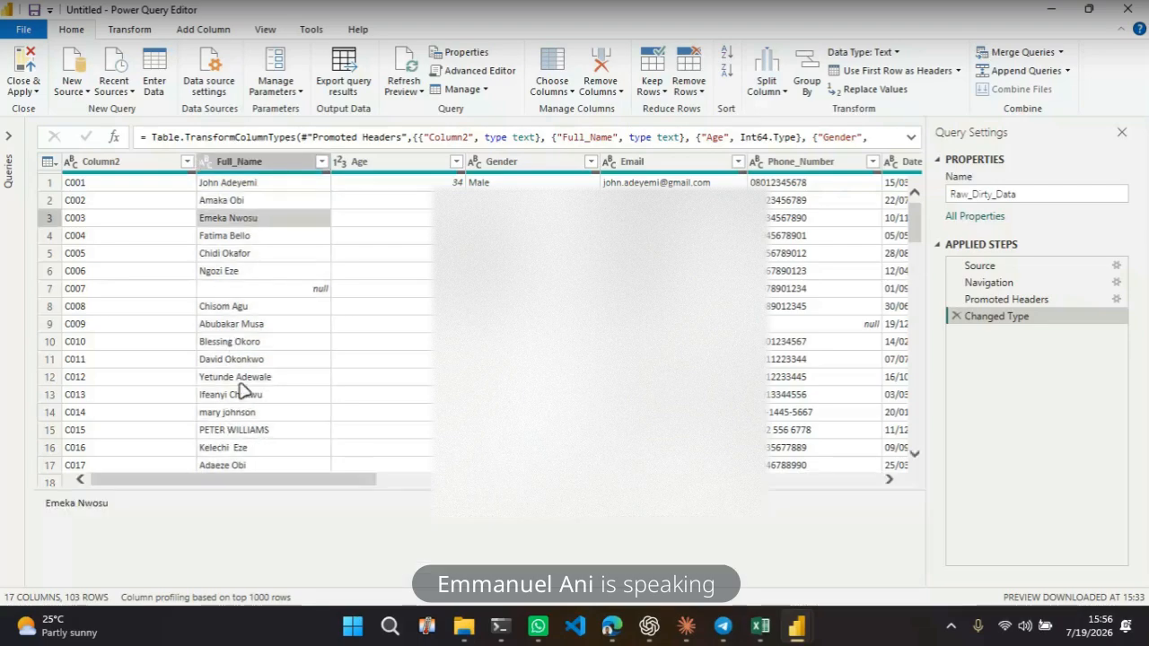
pyautogui.scroll(-5, 245, 391)
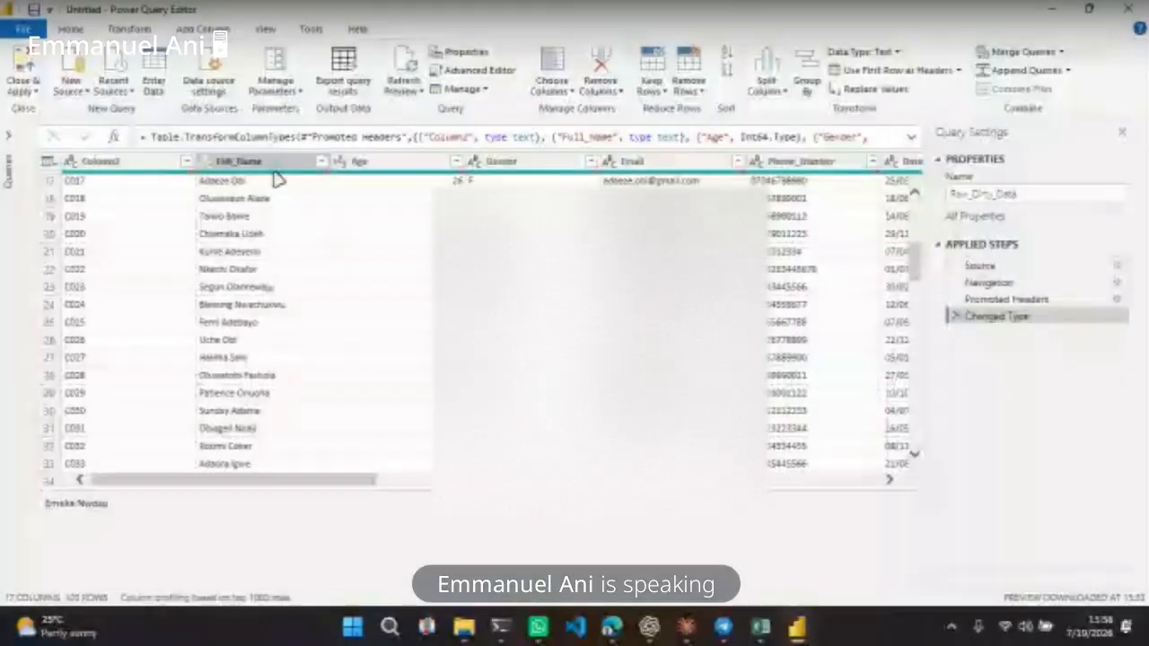
pyautogui.click(270, 163)
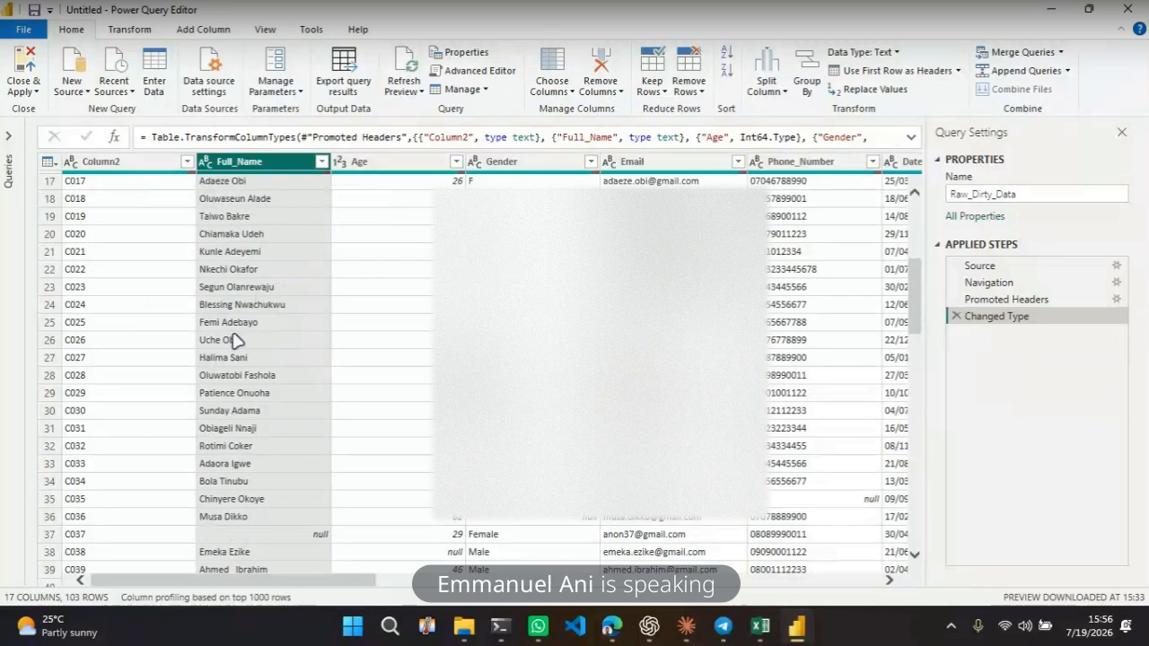
pyautogui.click(130, 30)
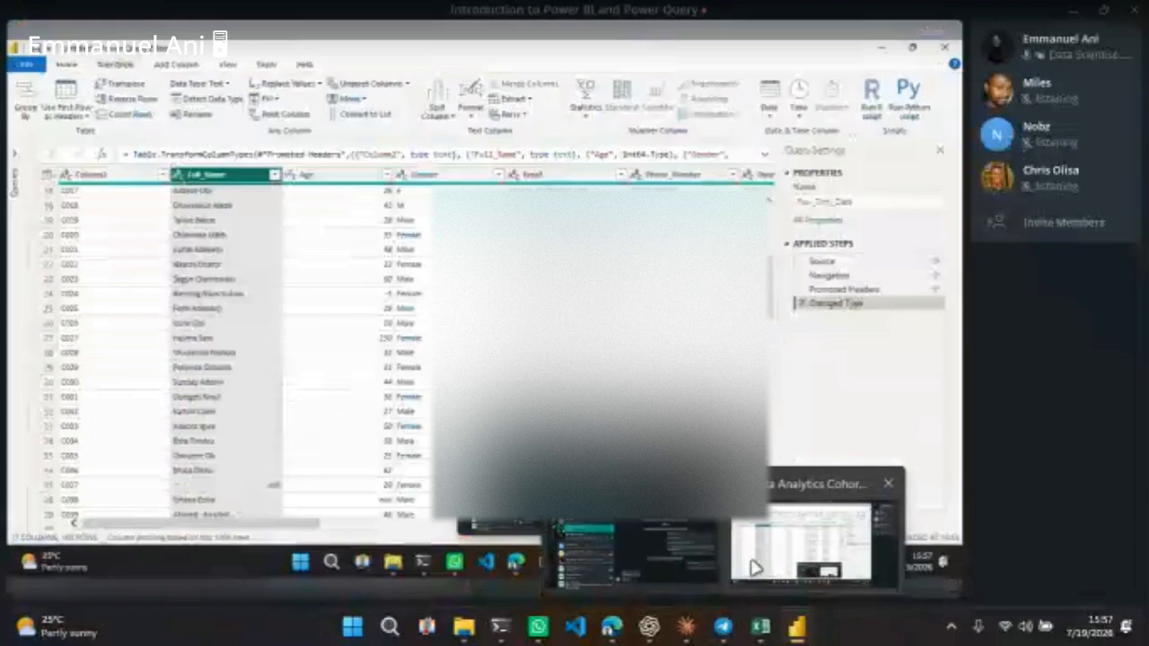
pyautogui.click(755, 567)
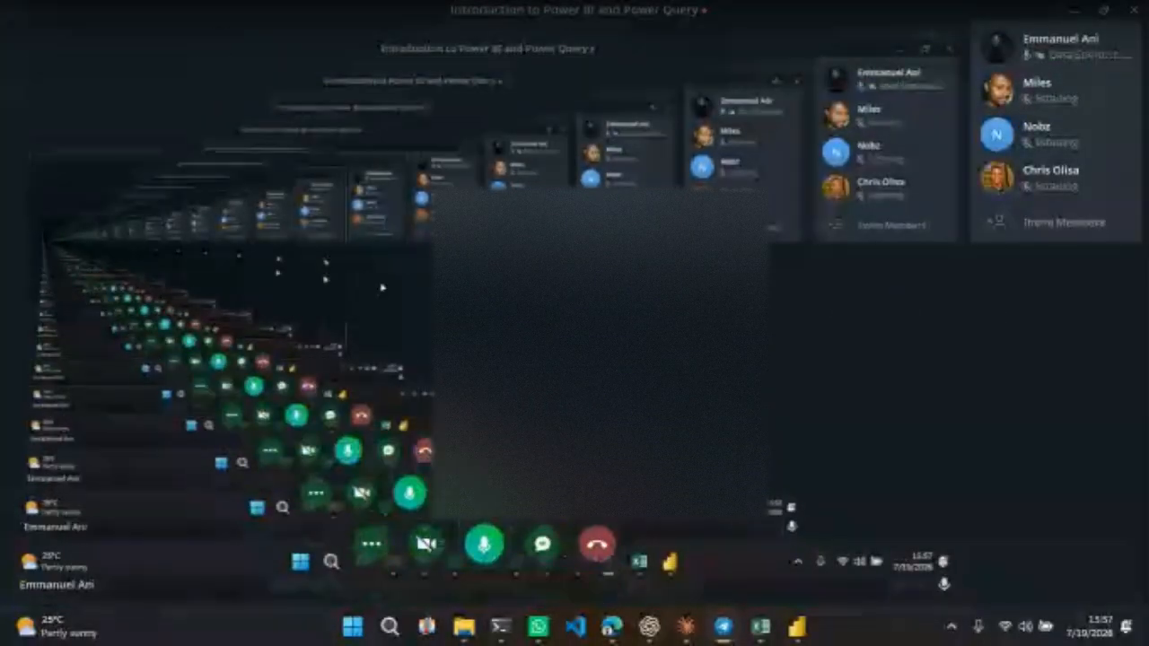
pyautogui.hotkey('alt', 'Tab')
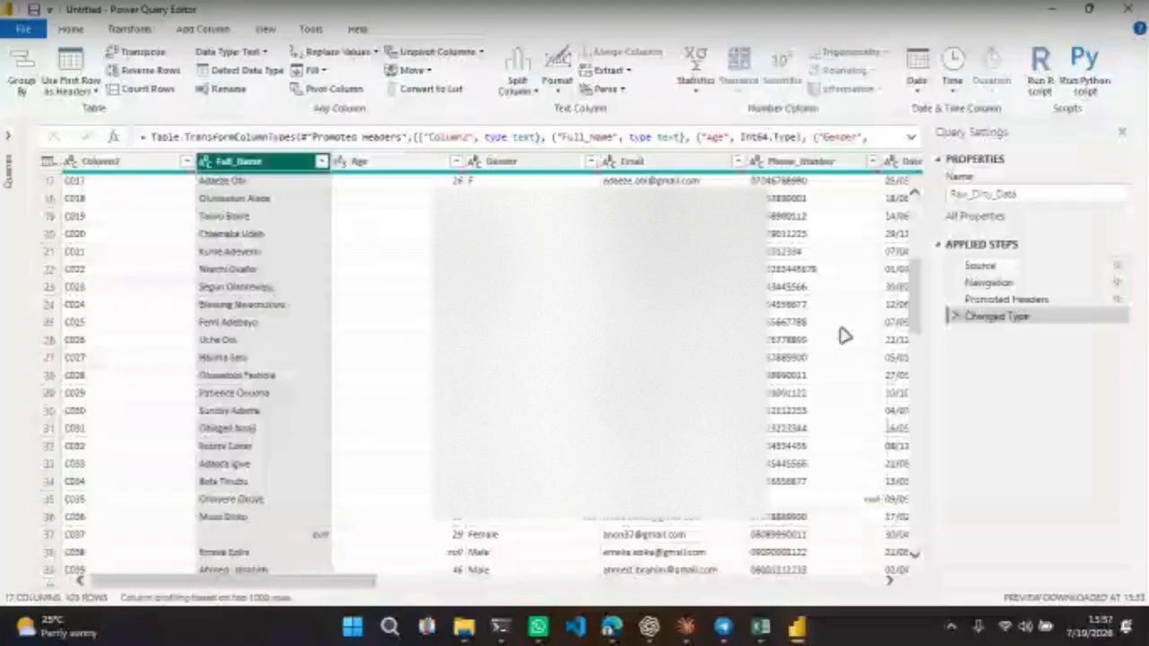
pyautogui.click(723, 629)
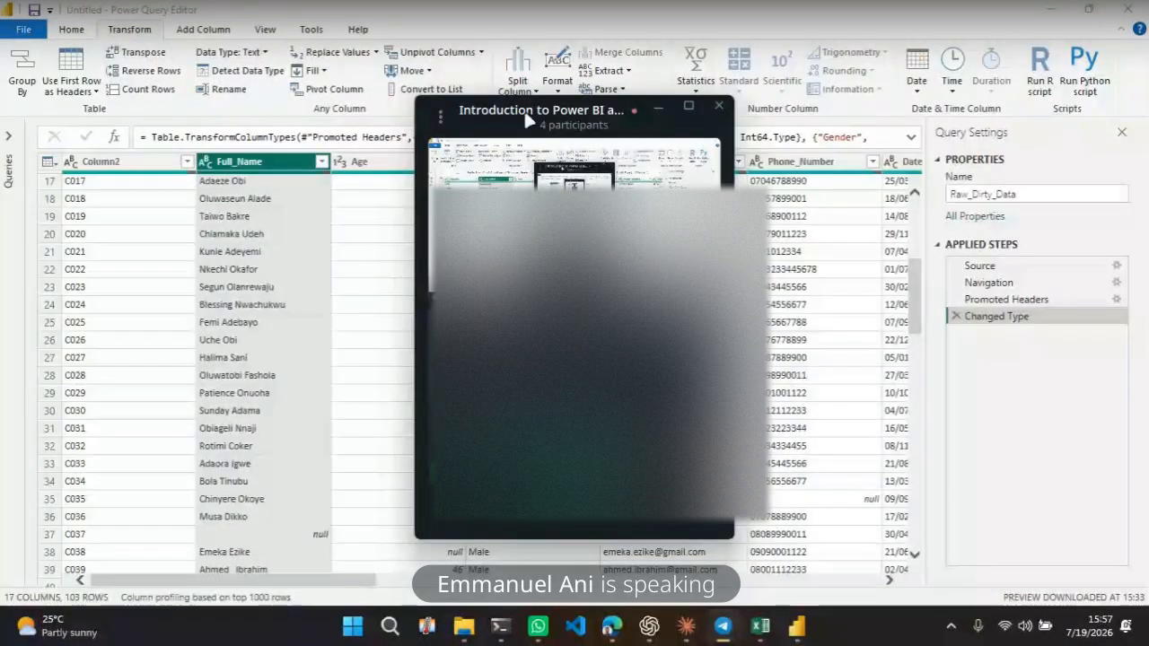
pyautogui.moveTo(525, 109); pyautogui.dragTo(1084, 120)
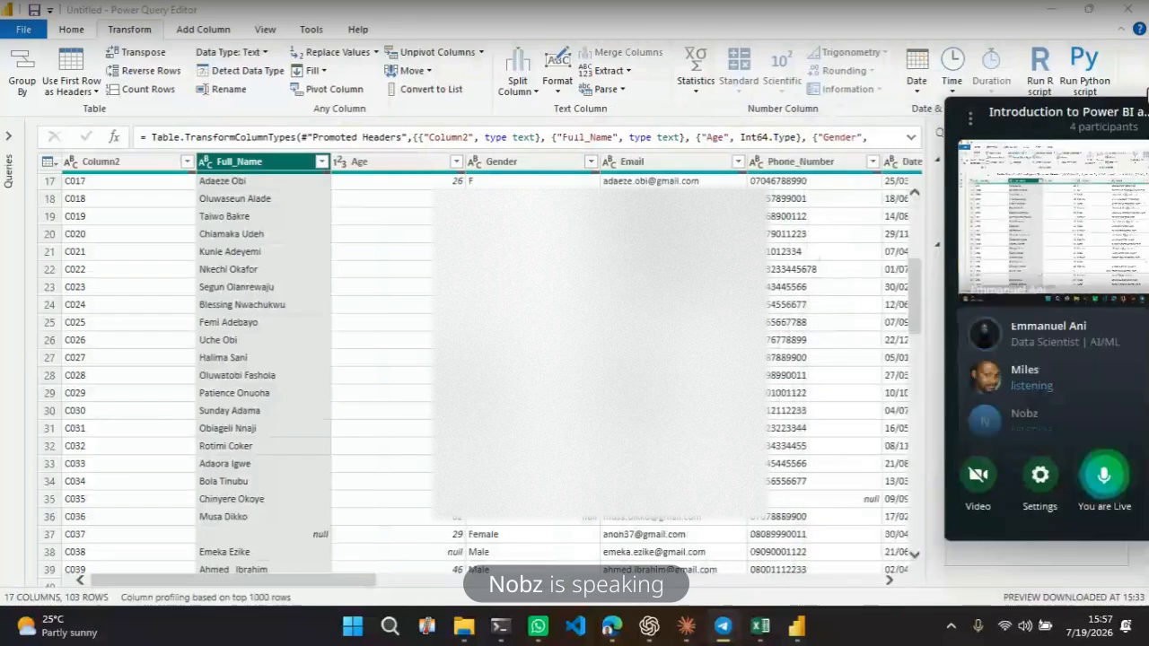
pyautogui.moveTo(1147, 94); pyautogui.dragTo(1145, 87)
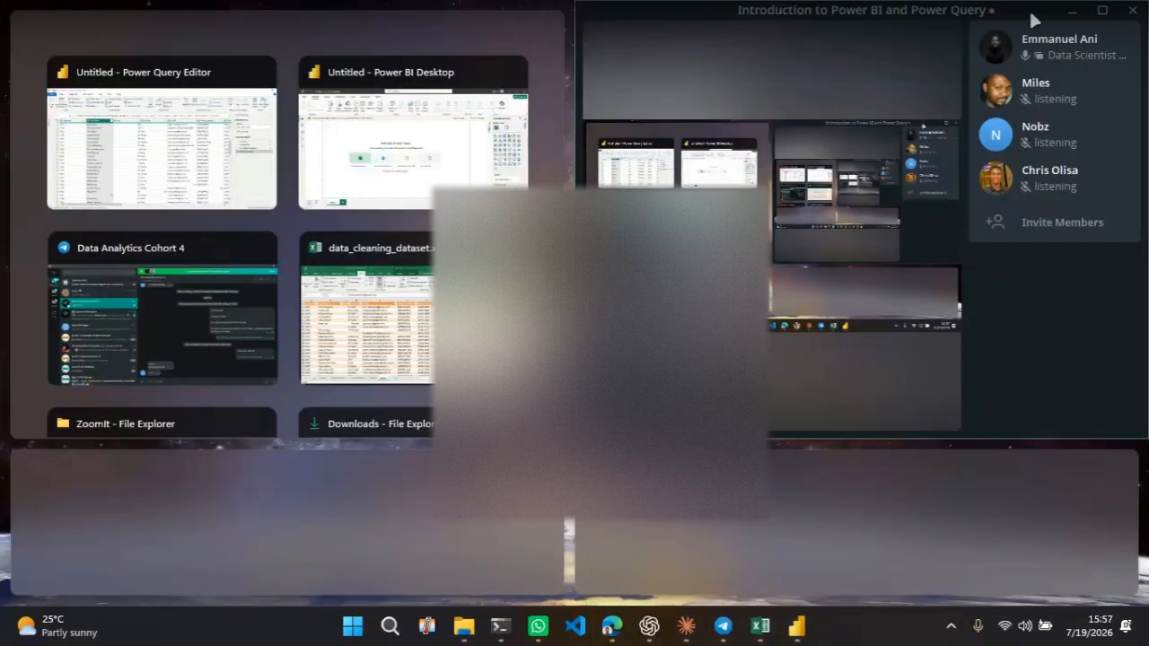
pyautogui.press('Return')
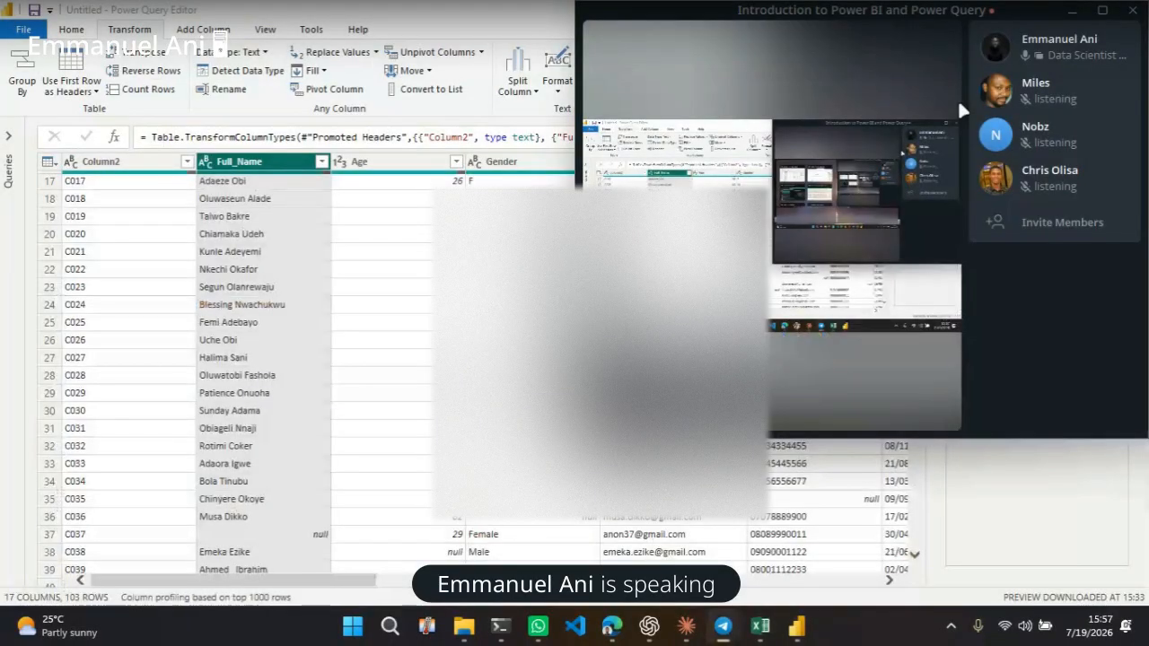
pyautogui.moveTo(1018, 14); pyautogui.dragTo(934, 61)
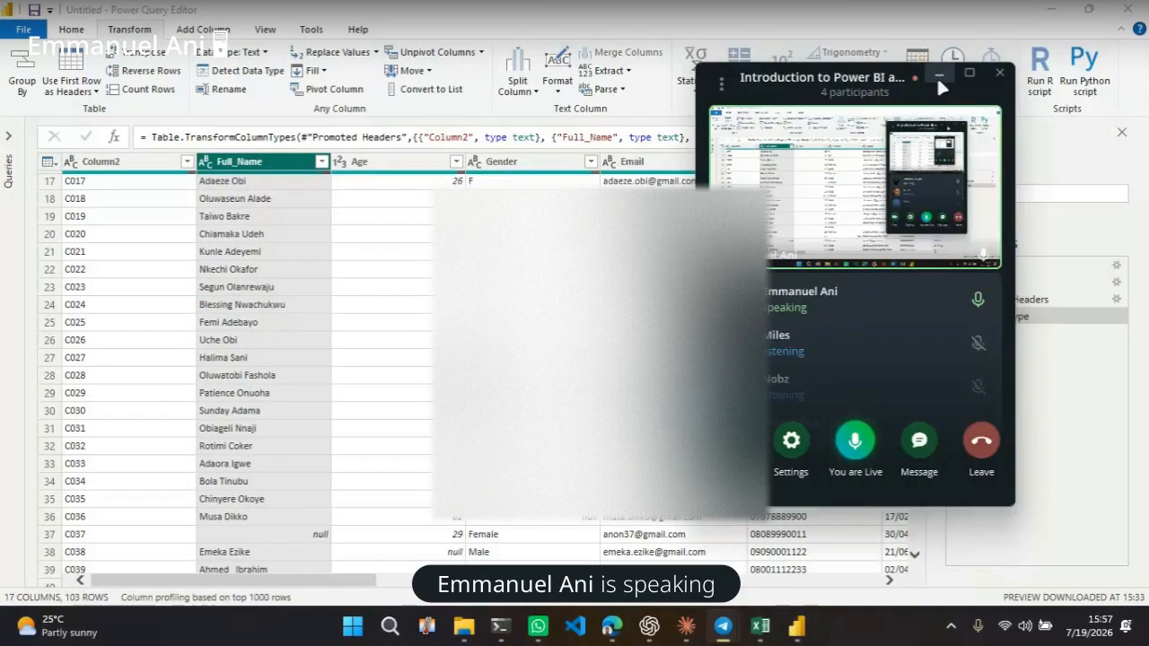
pyautogui.click(936, 71)
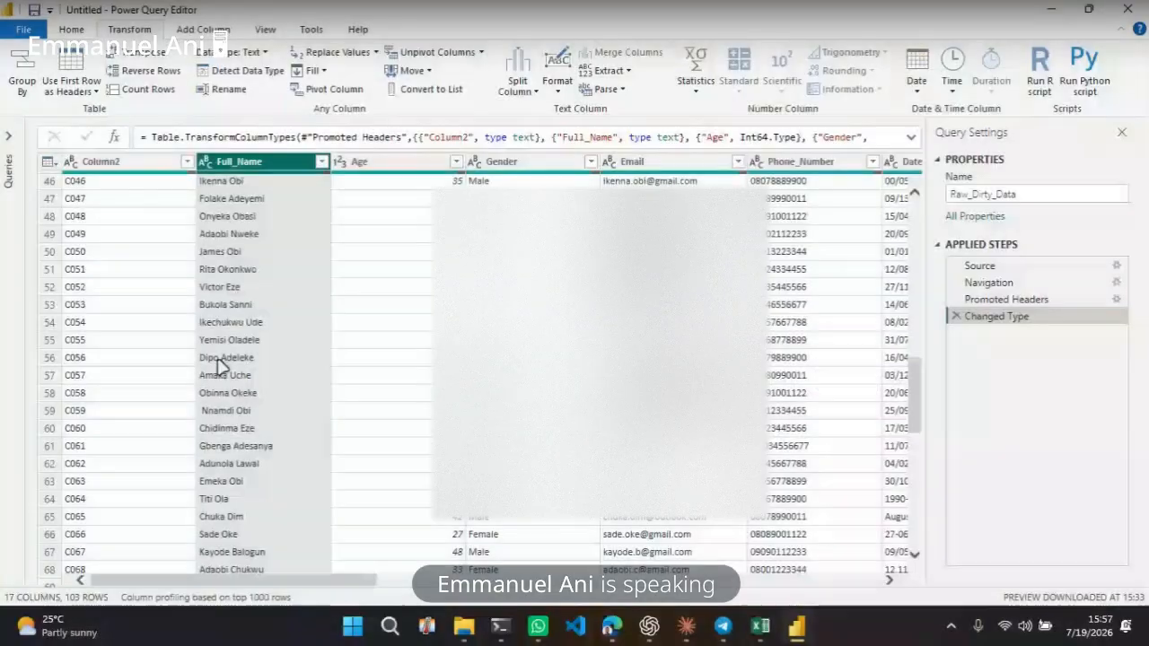
pyautogui.scroll(15, 220, 368)
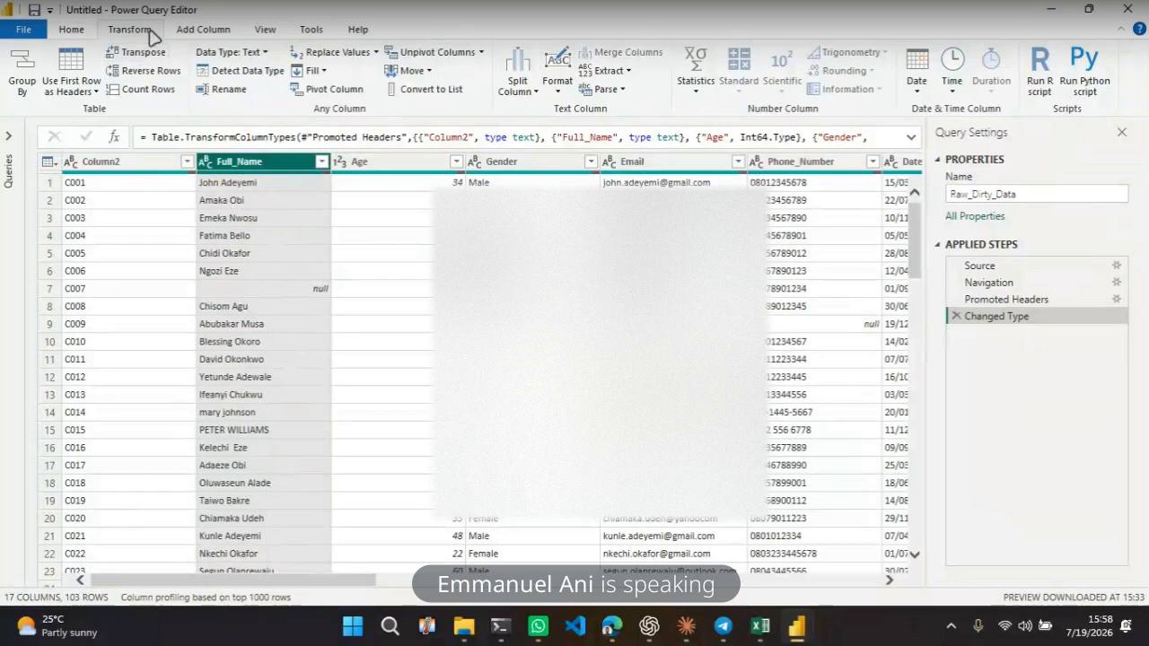
# Capitalize each word in the Full_Name column
pyautogui.click(558, 85)
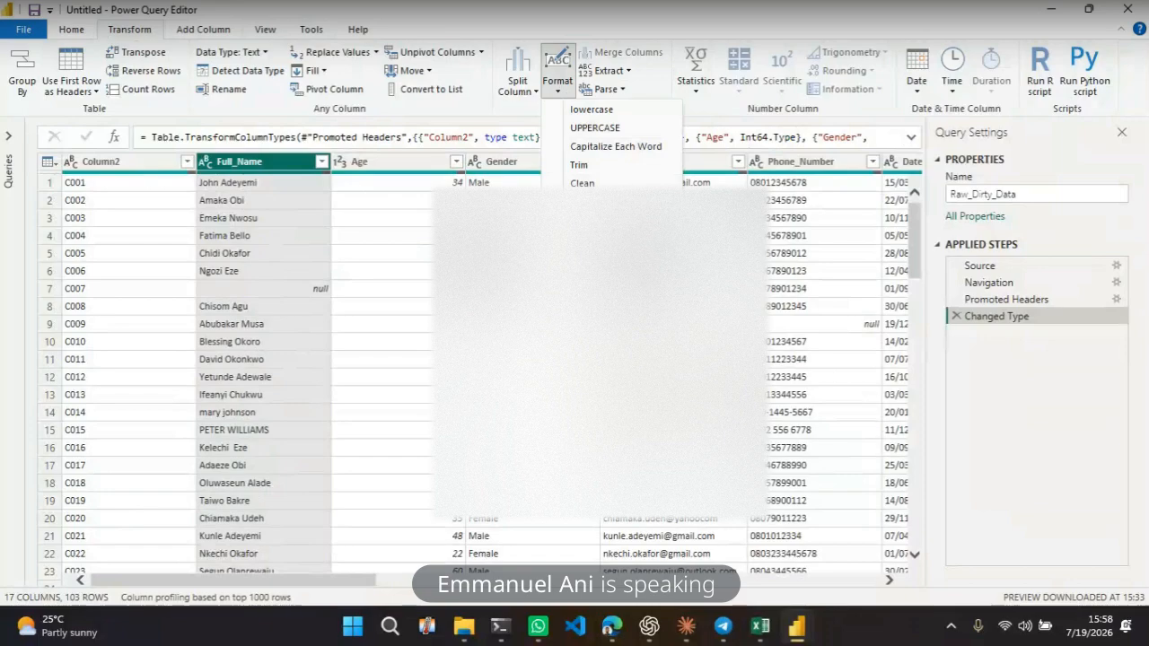
pyautogui.click(602, 147)
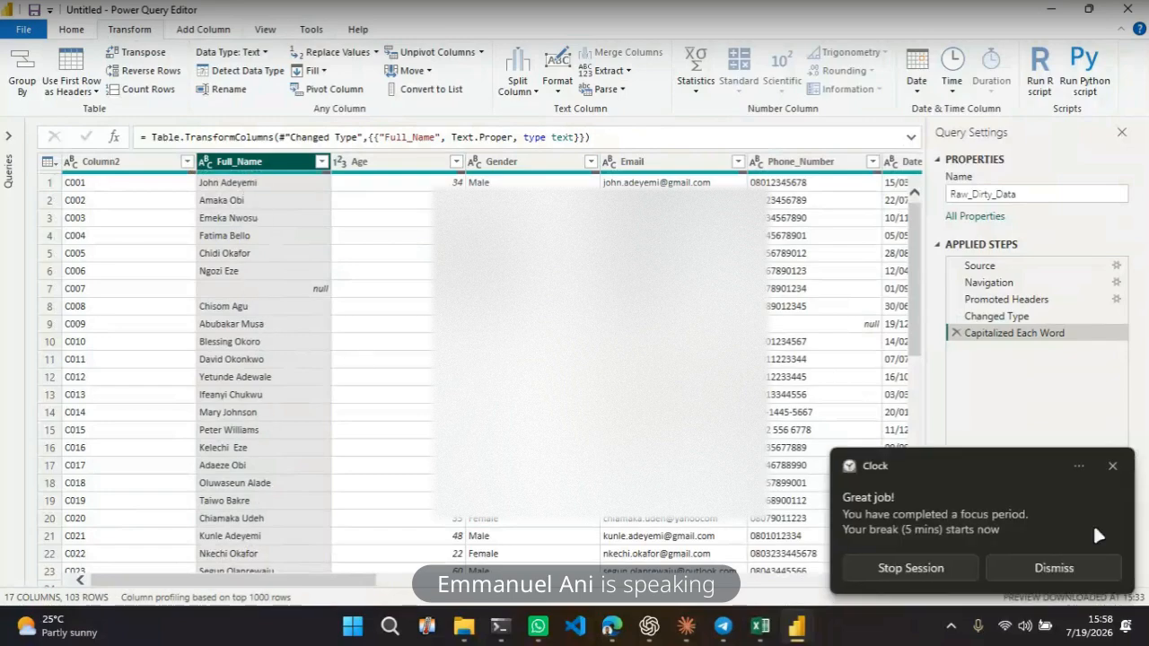
pyautogui.click(1083, 572)
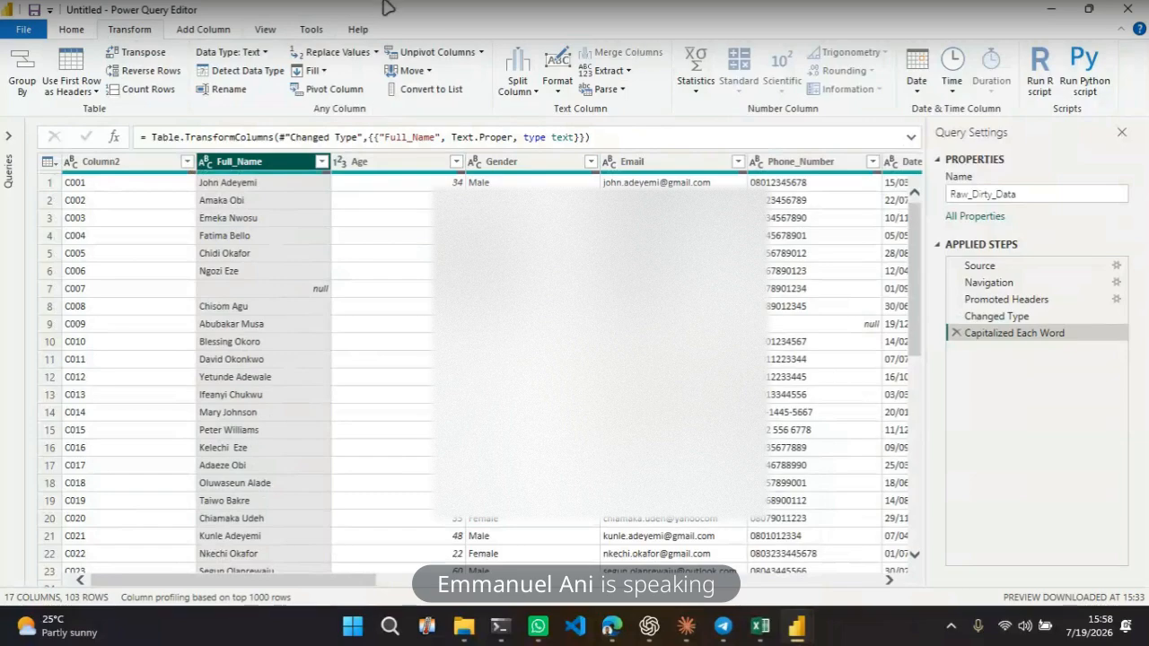
# Convert the Full_Name column to UPPERCASE and then to lowercase
pyautogui.click(558, 88)
pyautogui.click(594, 128)
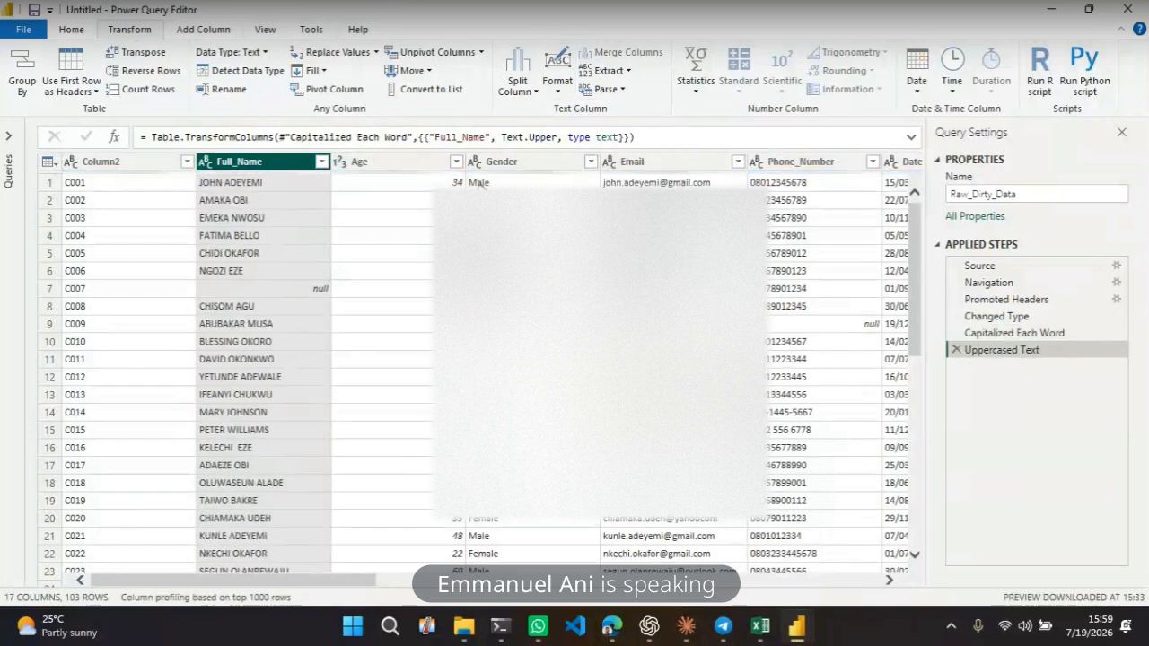
pyautogui.click(557, 86)
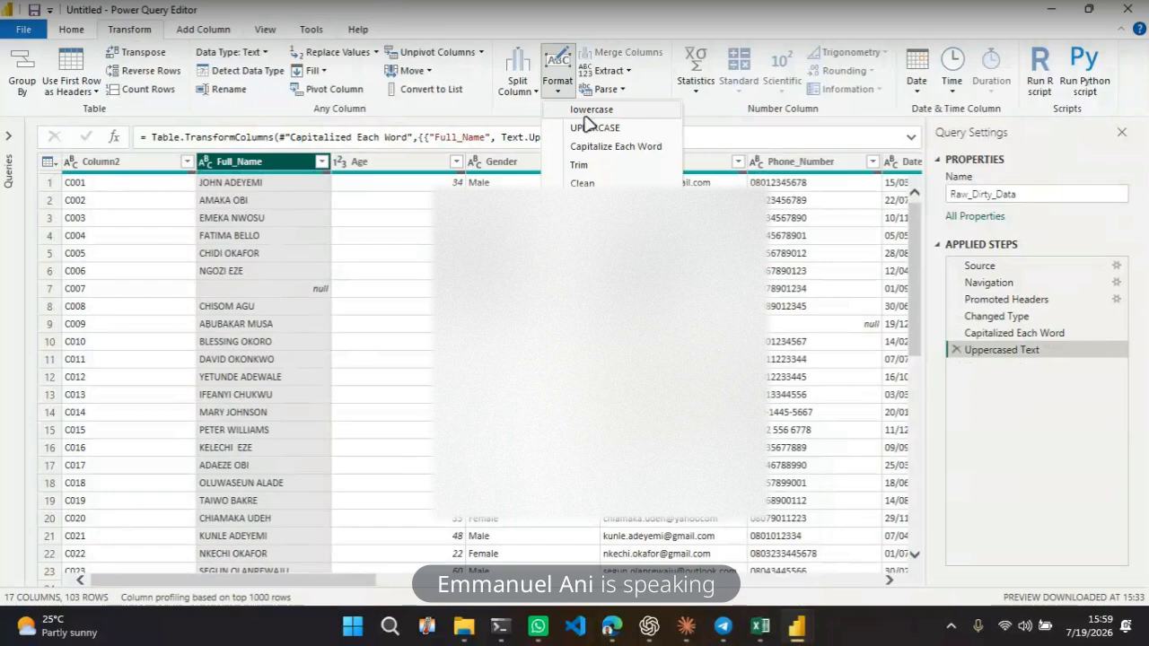
pyautogui.click(582, 113)
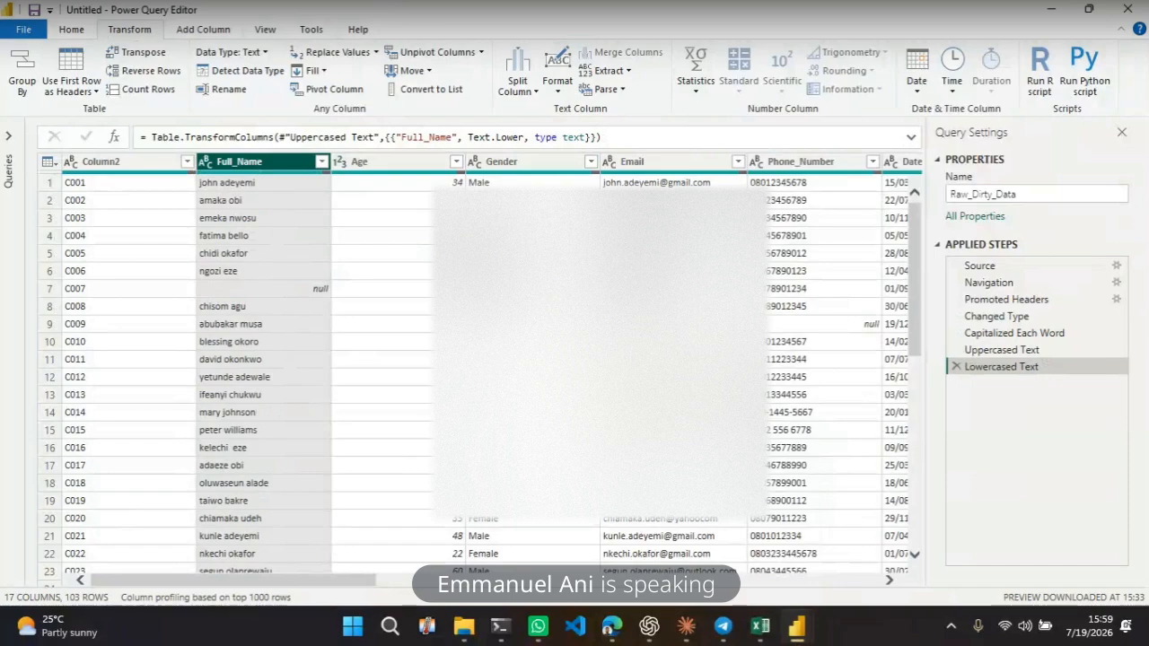
# Apply Capitalize Each Word to the Full_Name column again
pyautogui.click(560, 90)
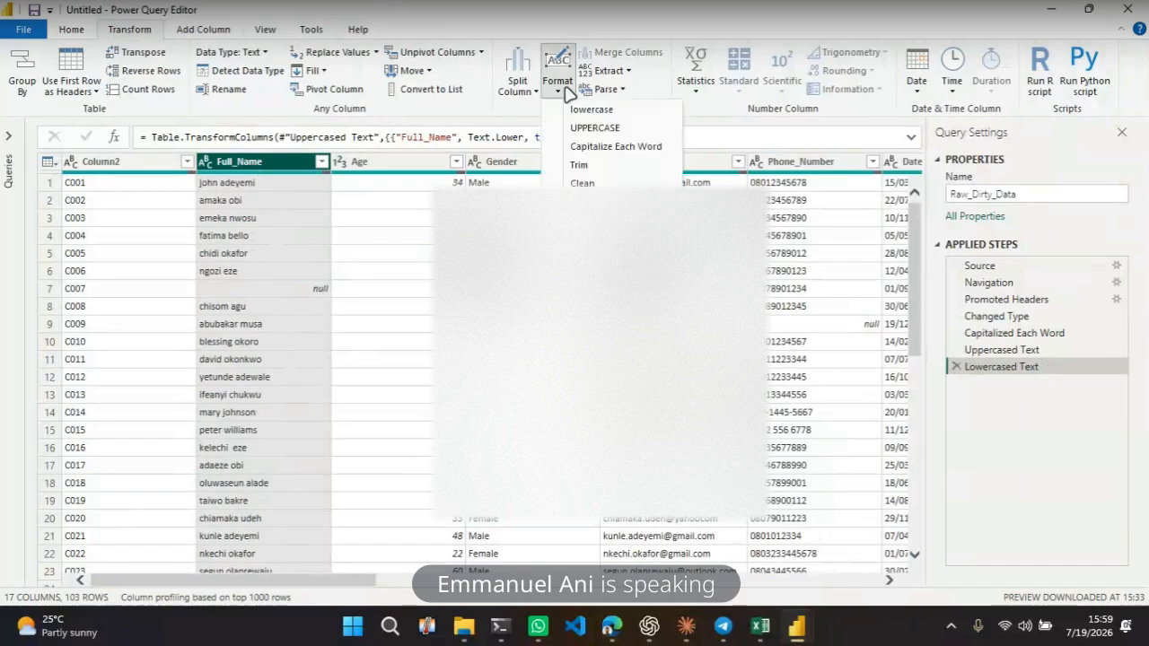
pyautogui.click(591, 147)
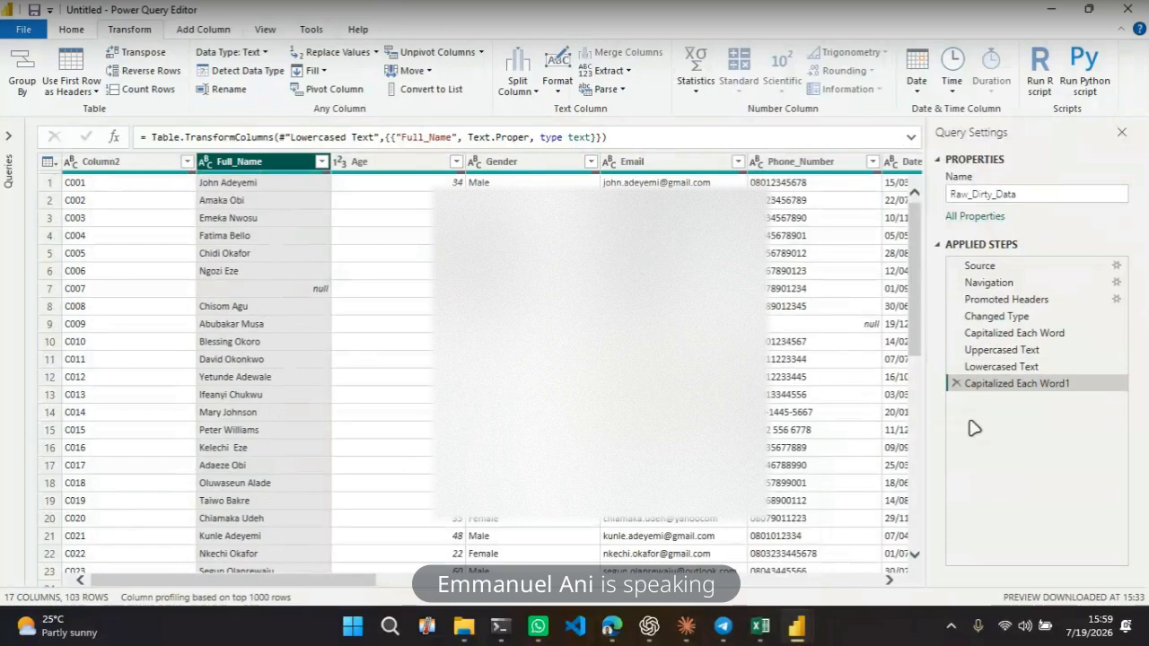
# Delete the Lowercased Text, Capitalized Each Word1 and Uppercased Text applied steps
pyautogui.click(993, 369)
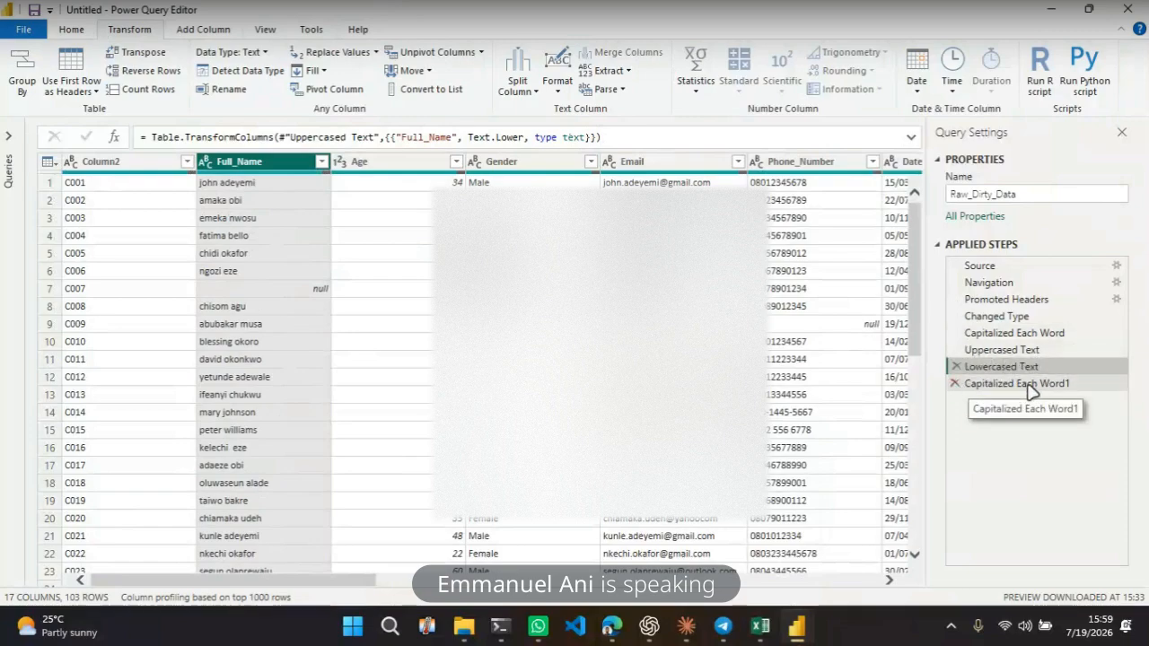
pyautogui.click(958, 369)
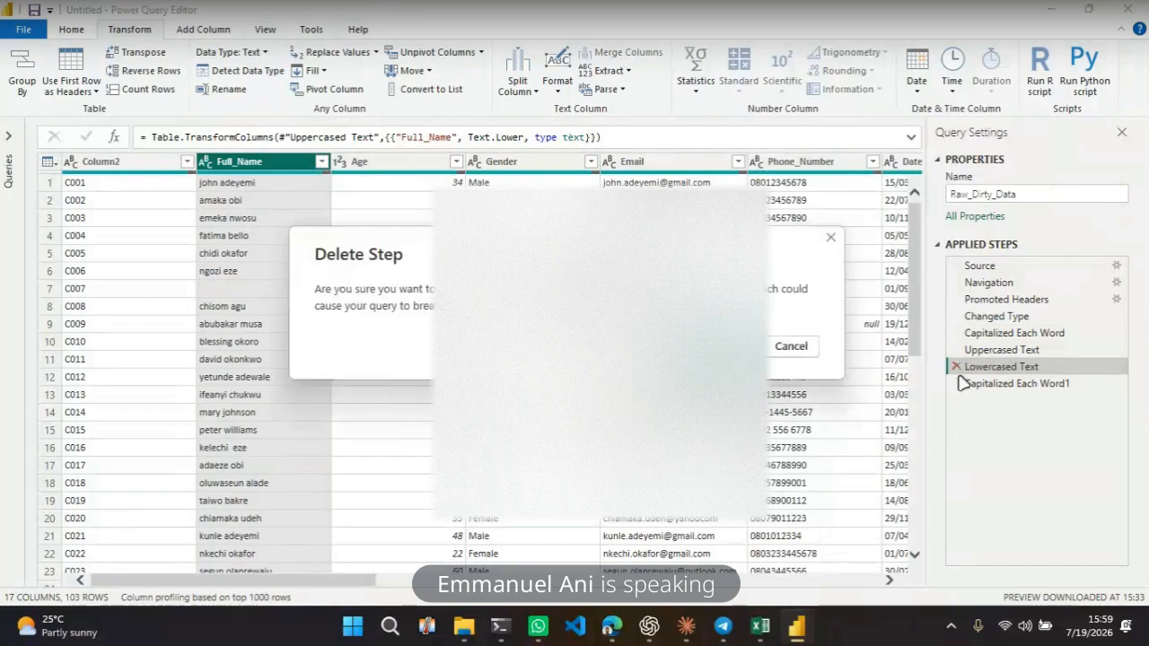
pyautogui.click(956, 367)
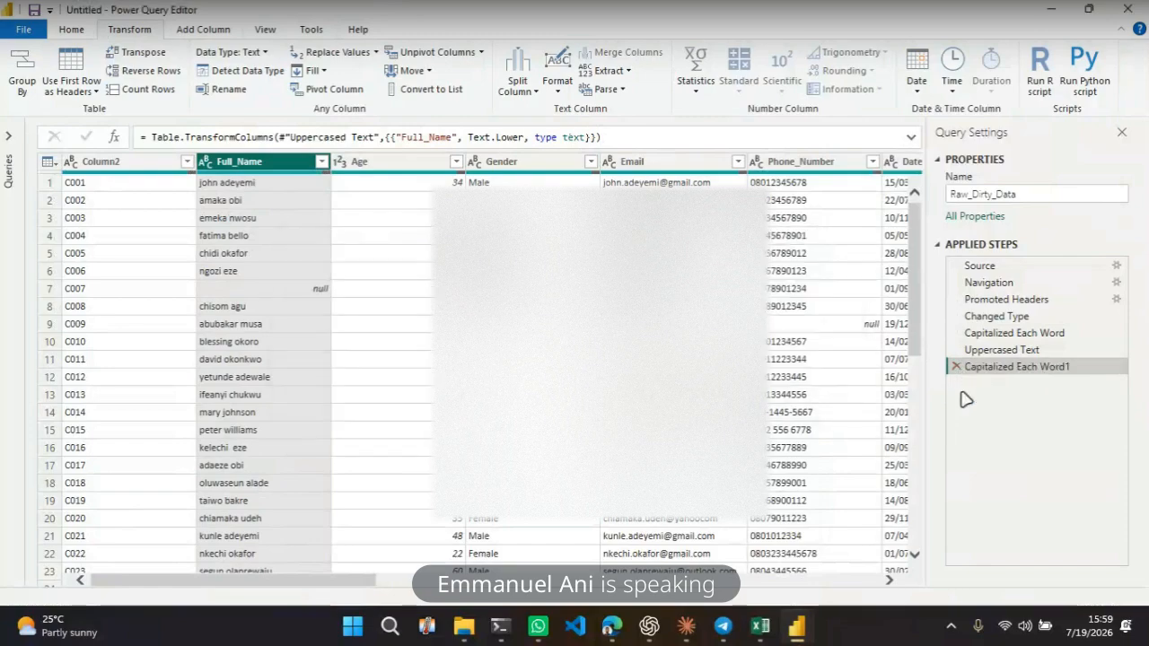
pyautogui.click(956, 367)
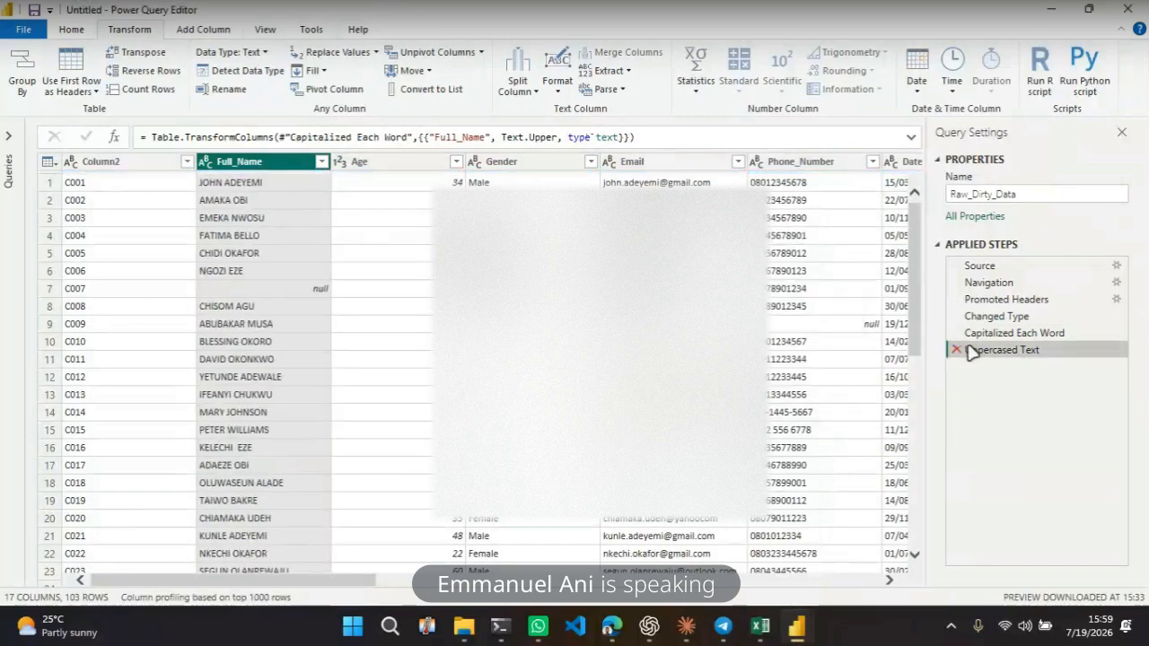
pyautogui.click(956, 350)
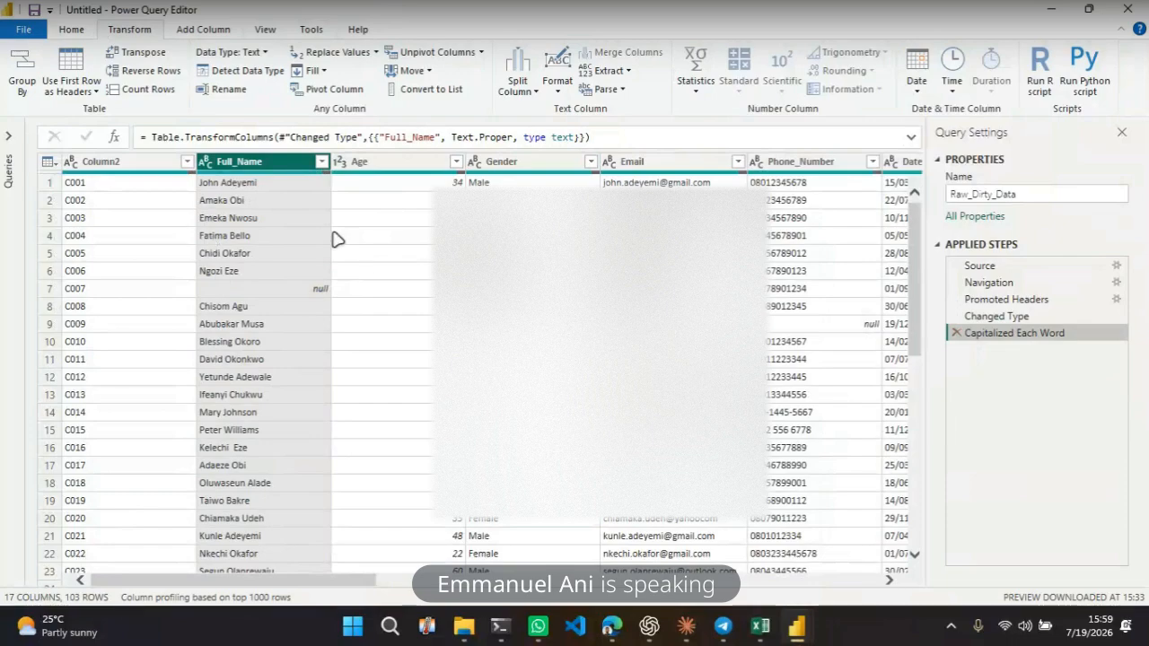
# Trim the spaces in the Full_Name column
pyautogui.click(558, 86)
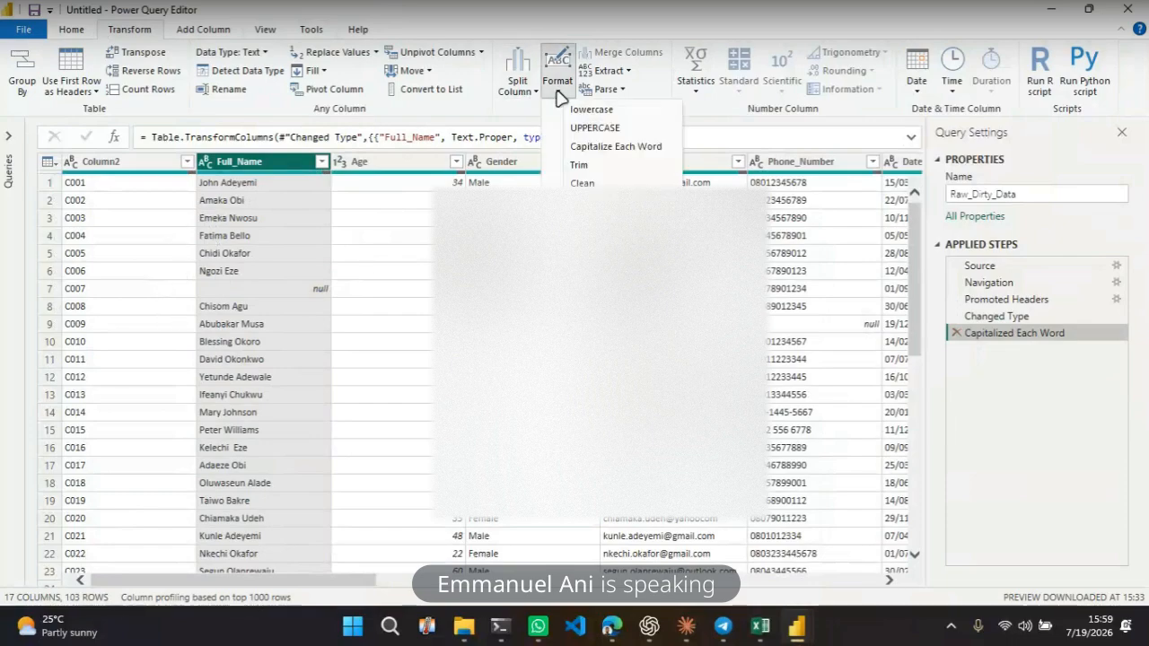
pyautogui.click(604, 167)
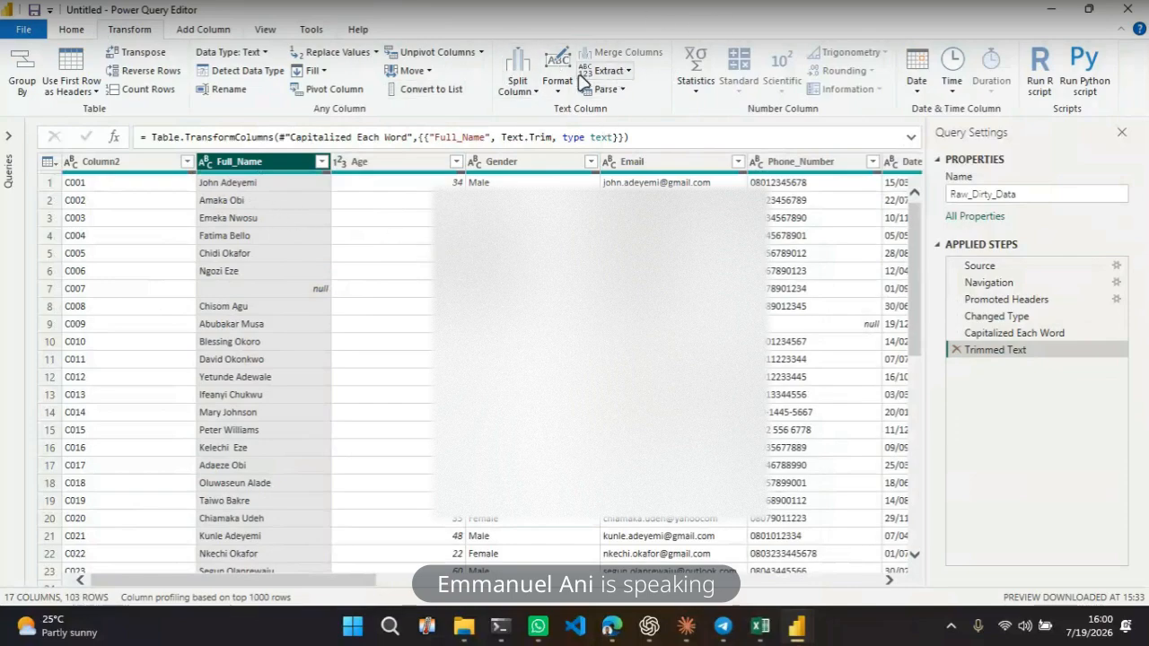
# Split Full_Name by the Space delimiter at each occurrence with quote character None, and scroll through the resulting columns
pyautogui.click(530, 89)
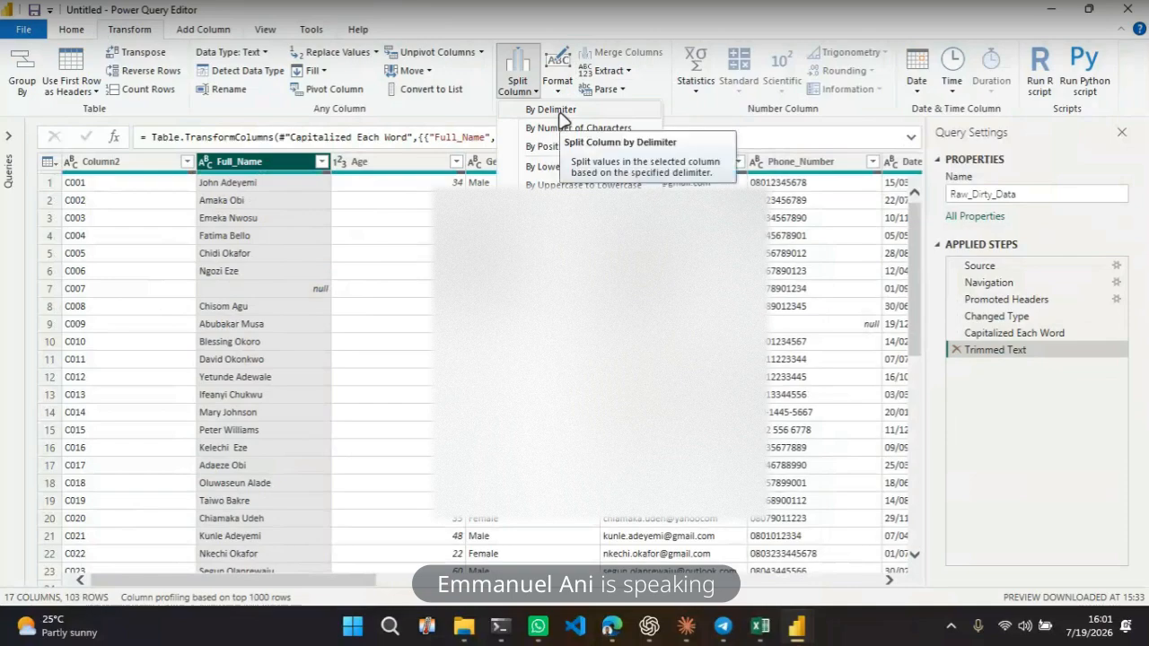
pyautogui.click(559, 111)
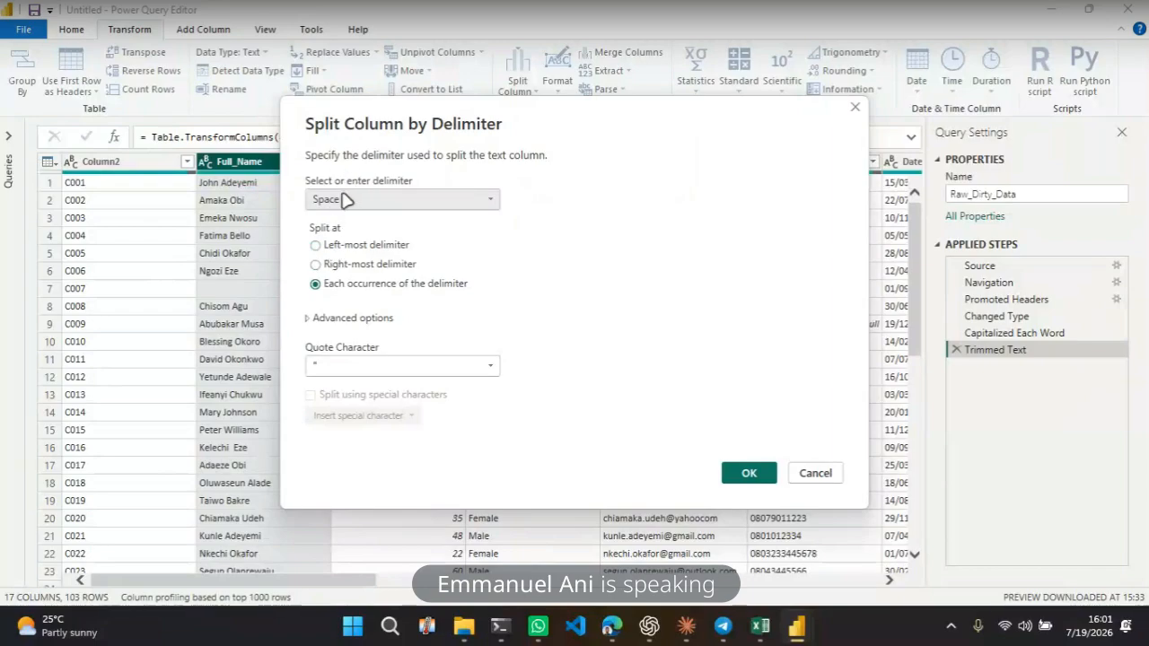
pyautogui.click(409, 202)
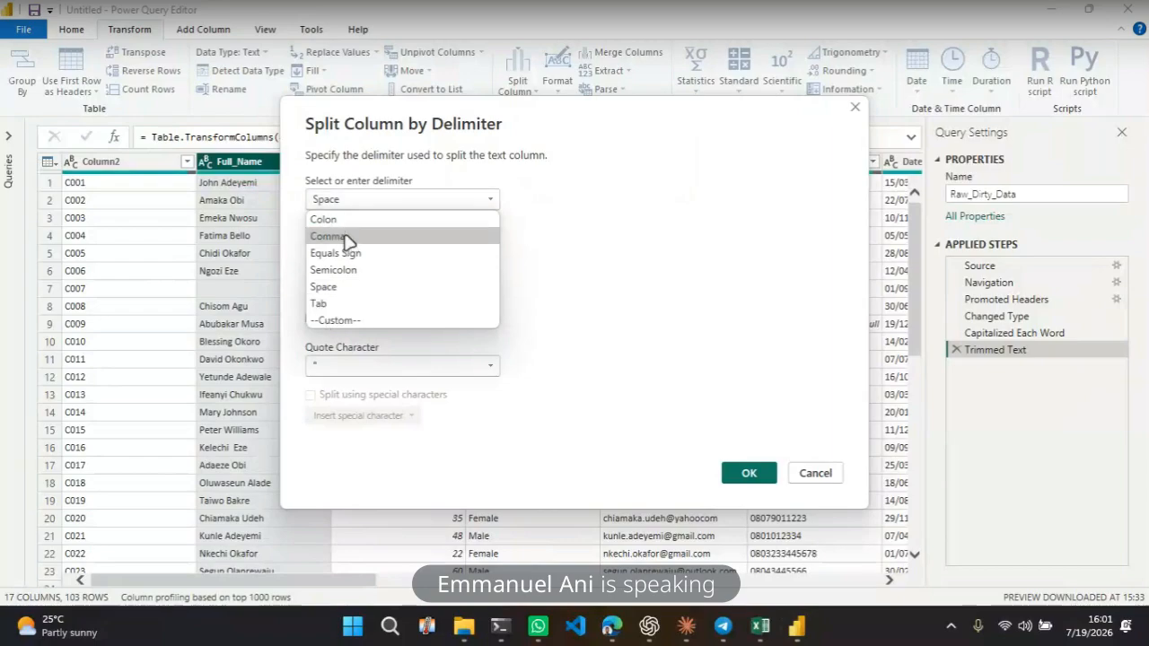
pyautogui.click(325, 288)
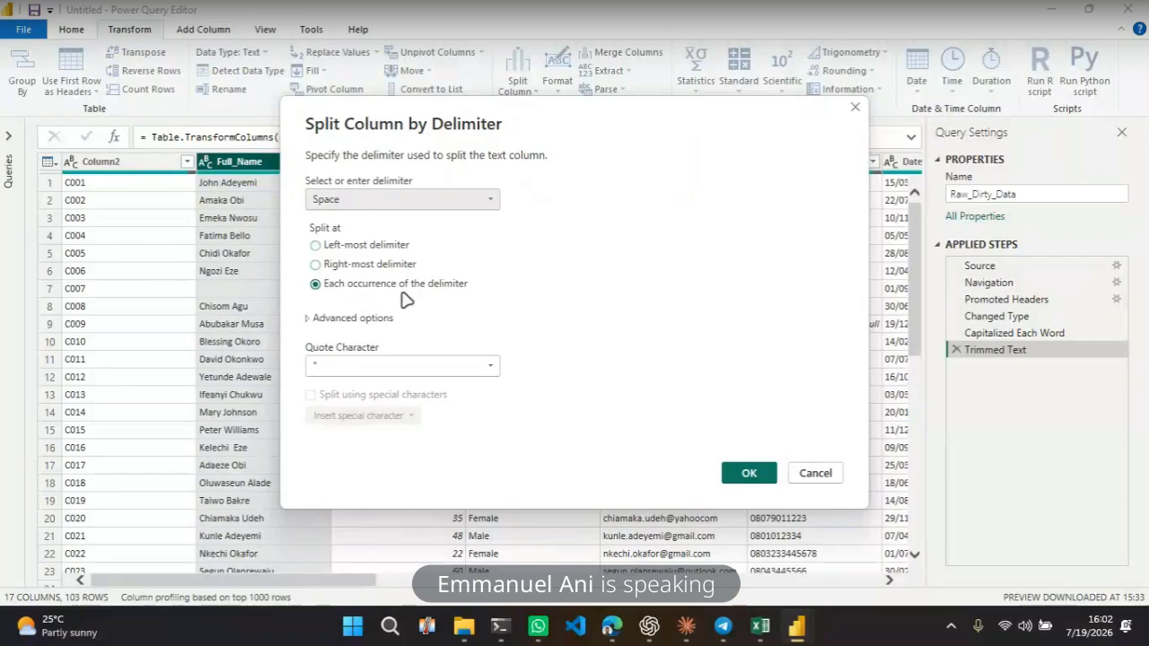
pyautogui.click(346, 365)
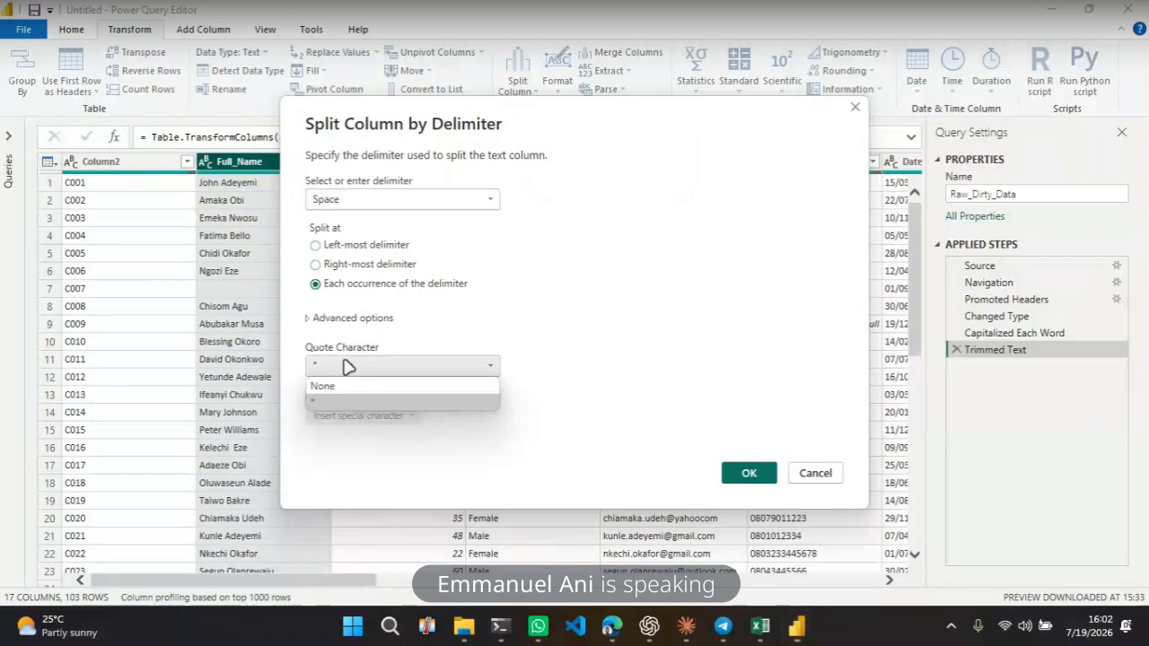
pyautogui.click(380, 388)
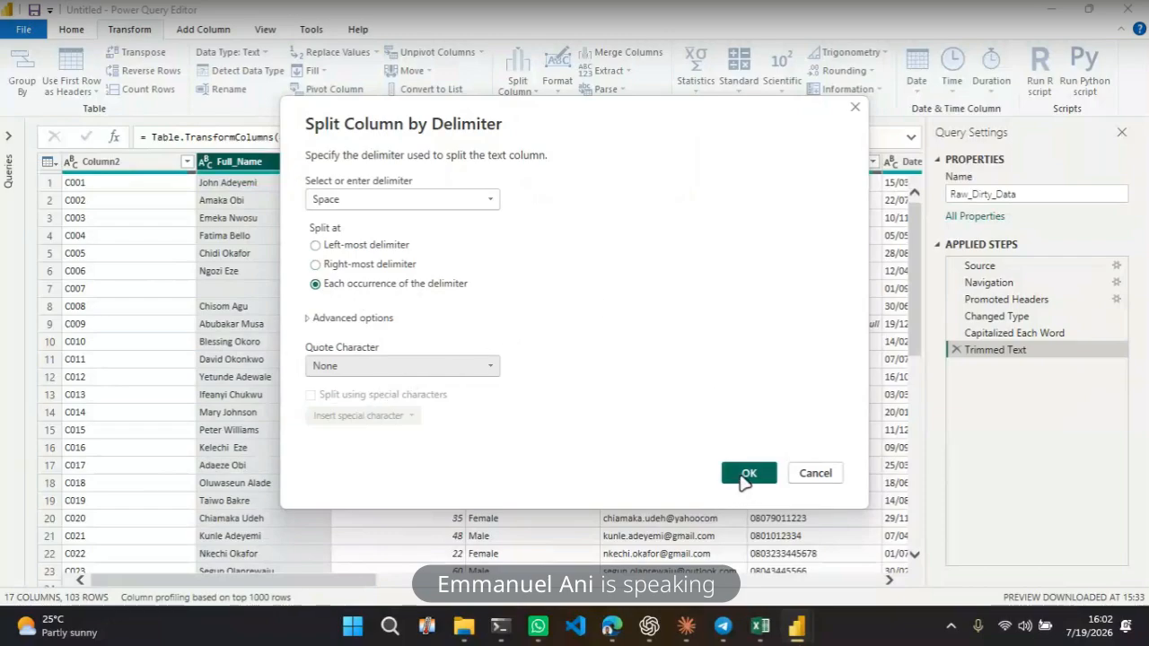
pyautogui.click(745, 479)
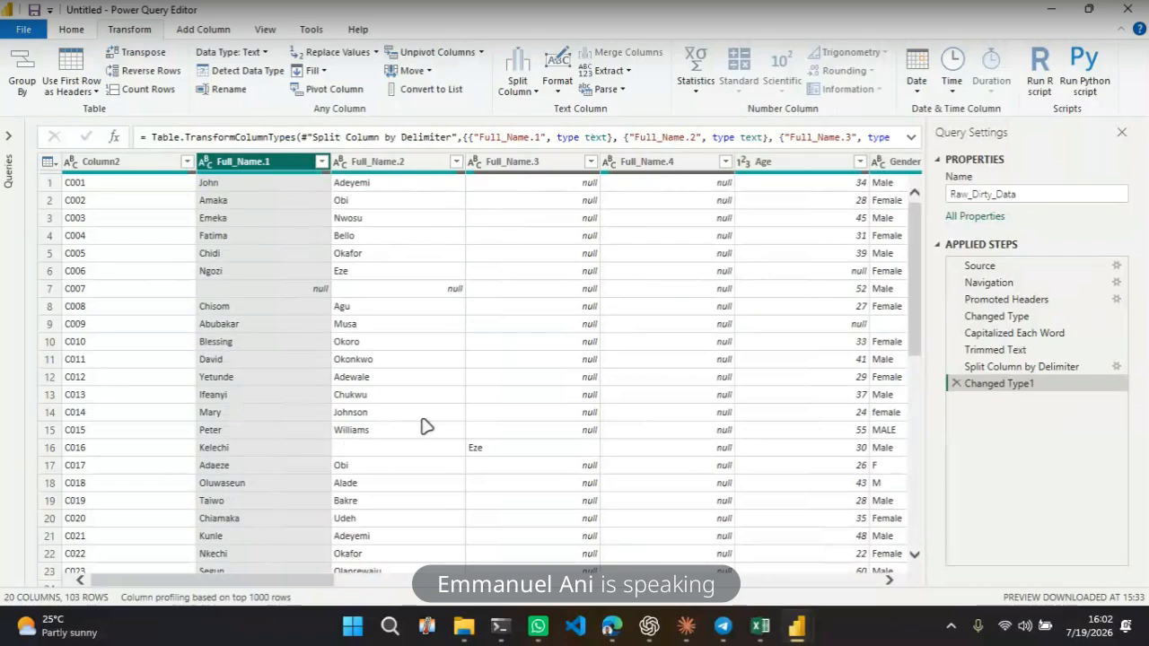
pyautogui.scroll(-9, 496, 429)
pyautogui.scroll(-2, 495, 428)
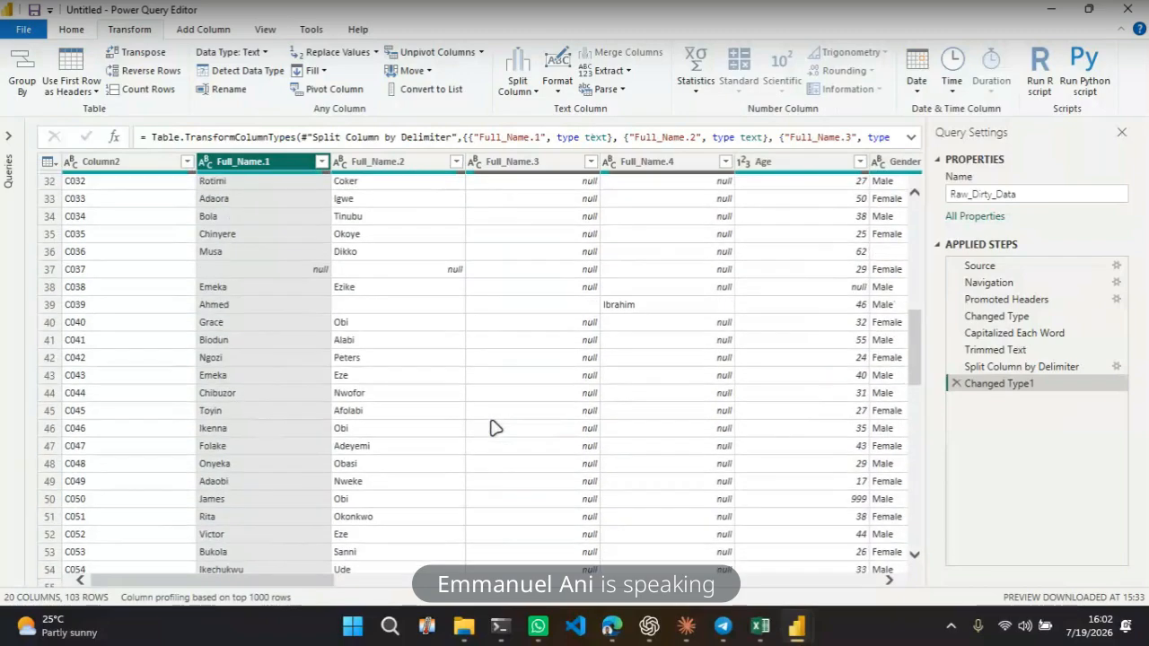
pyautogui.click(385, 325)
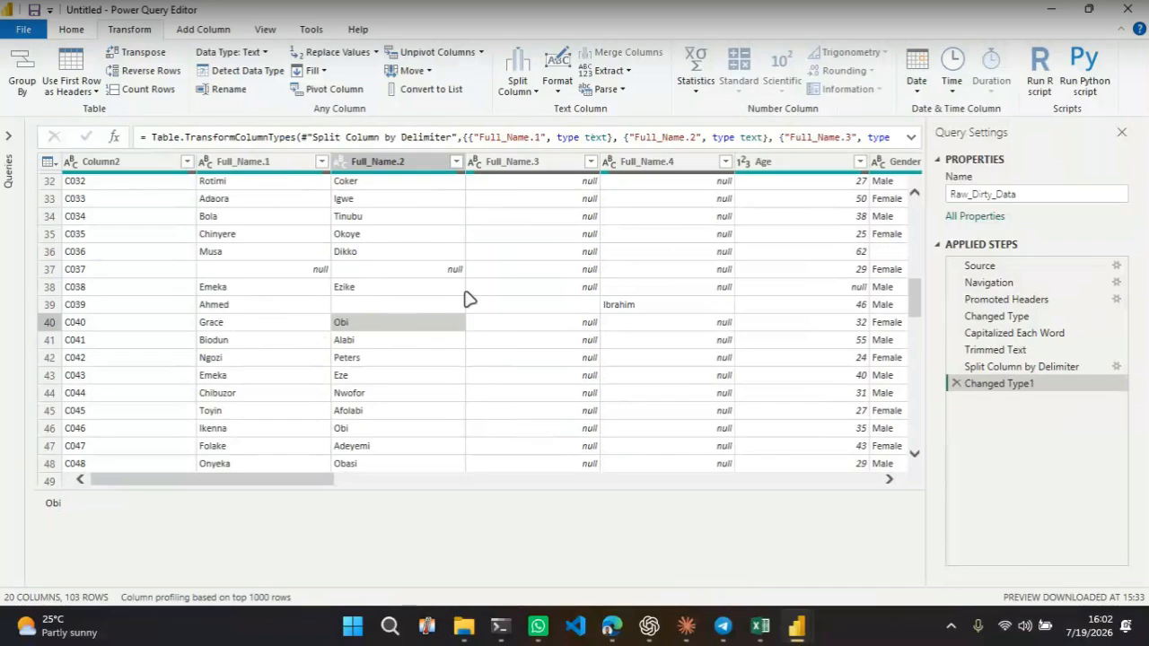
pyautogui.scroll(7, 467, 300)
pyautogui.scroll(-5, 467, 299)
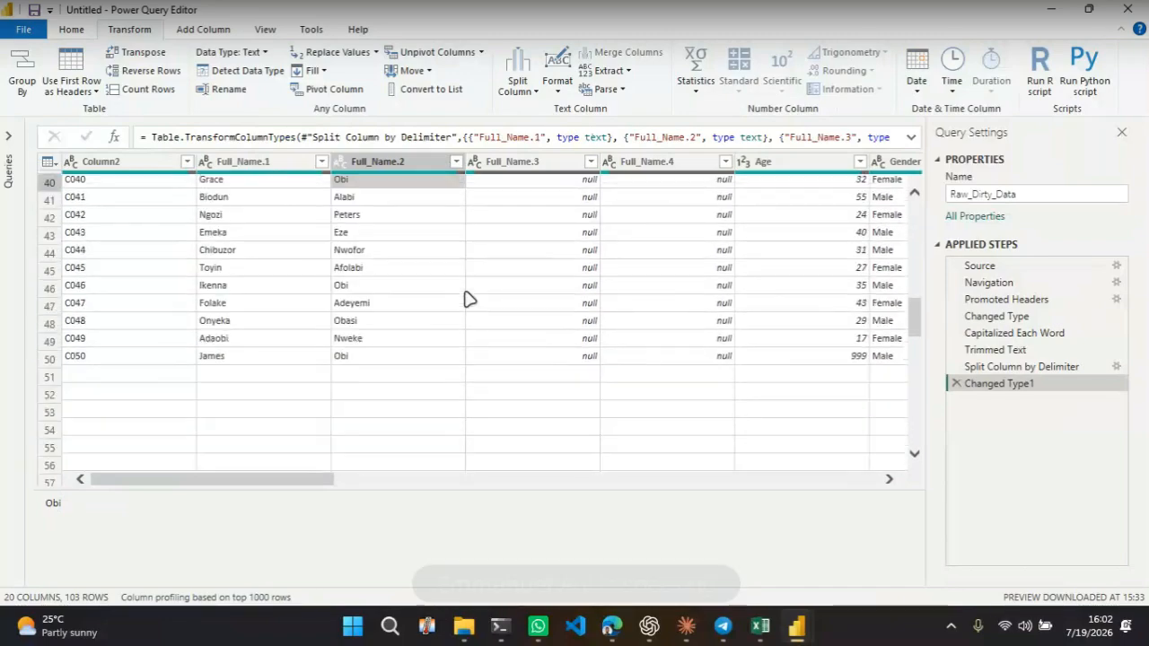
# Inspect the split Full_Name columns row by row for names with missing or extra parts
pyautogui.scroll(-15, 467, 300)
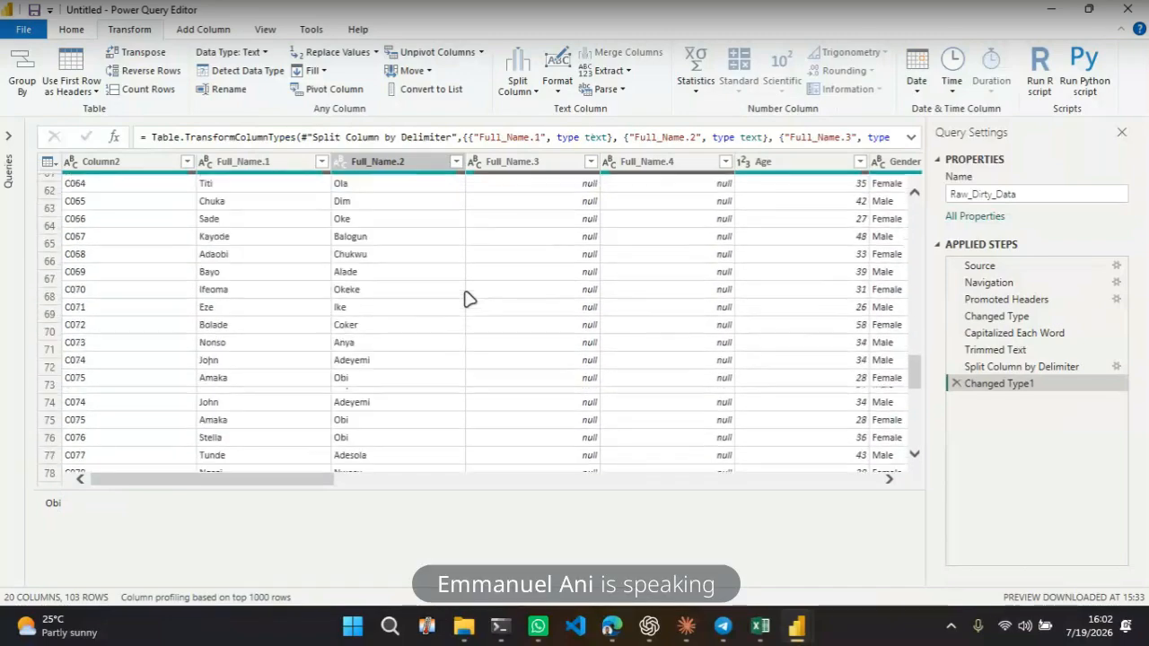
pyautogui.scroll(-5, 467, 300)
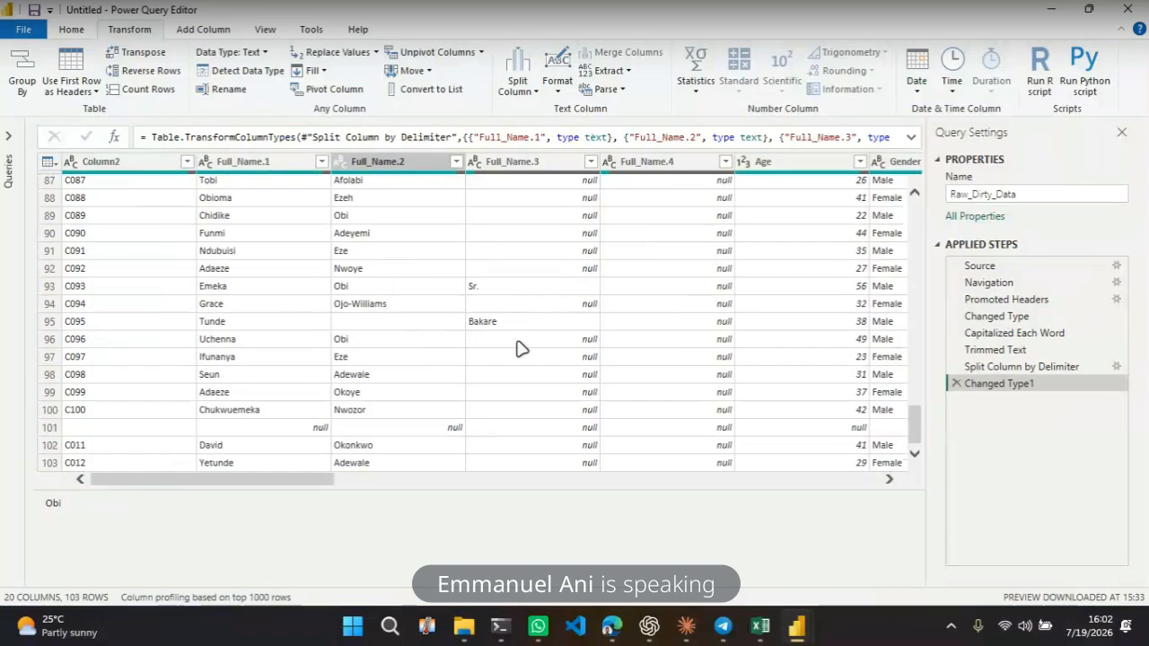
pyautogui.scroll(2, 535, 402)
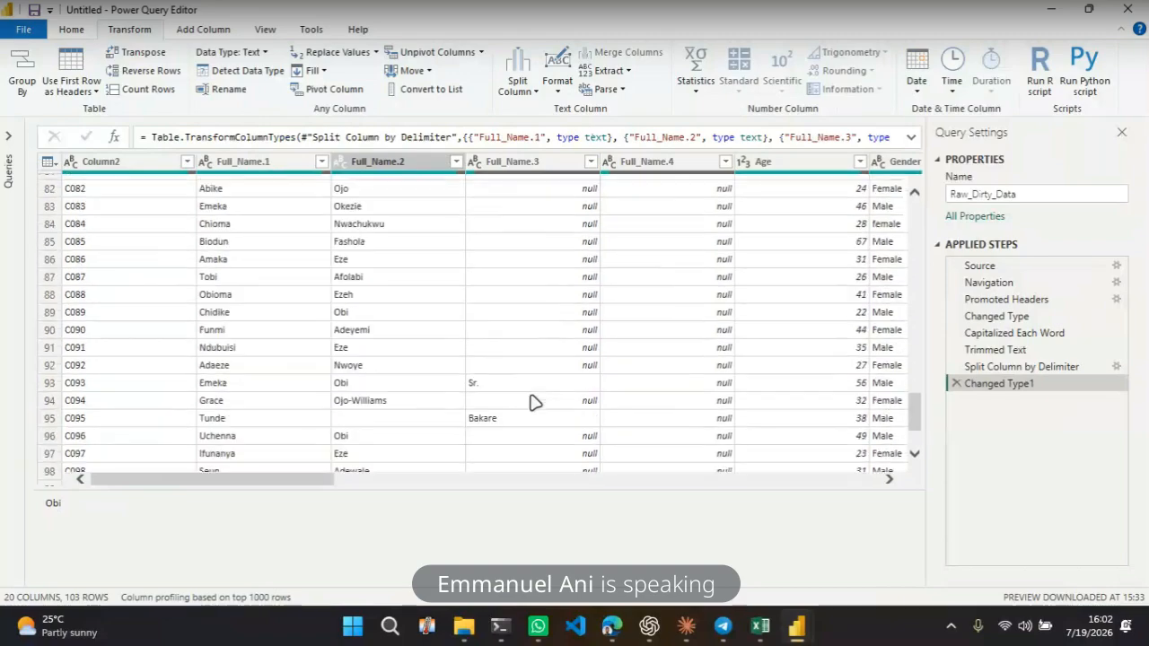
pyautogui.scroll(-2, 535, 403)
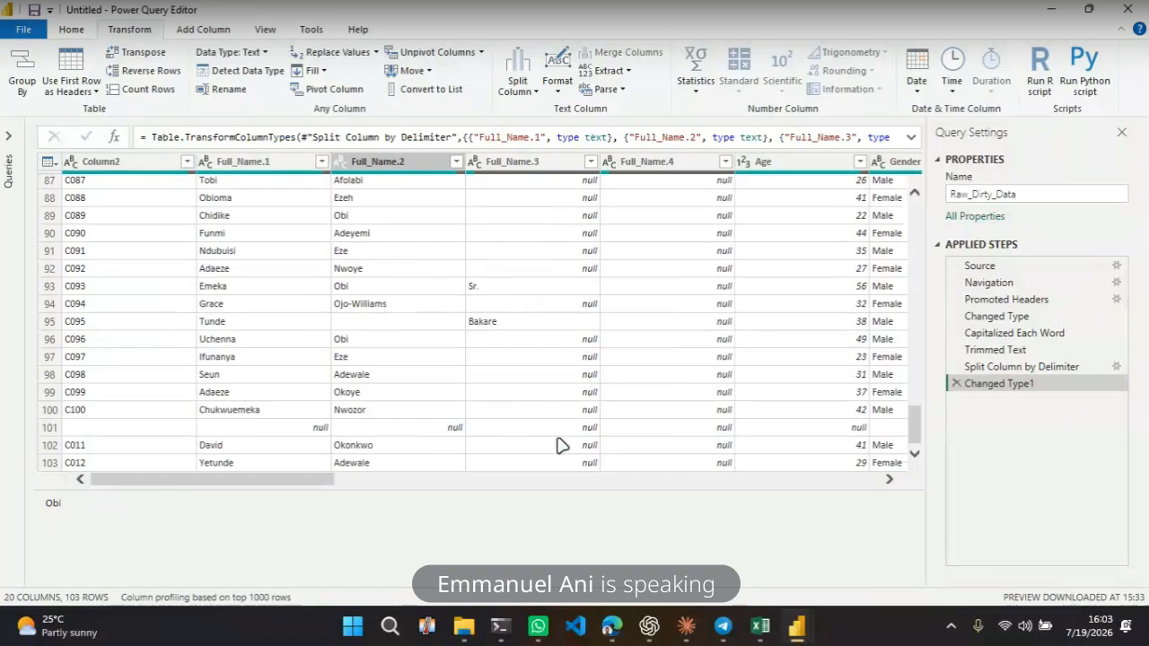
pyautogui.scroll(20, 556, 440)
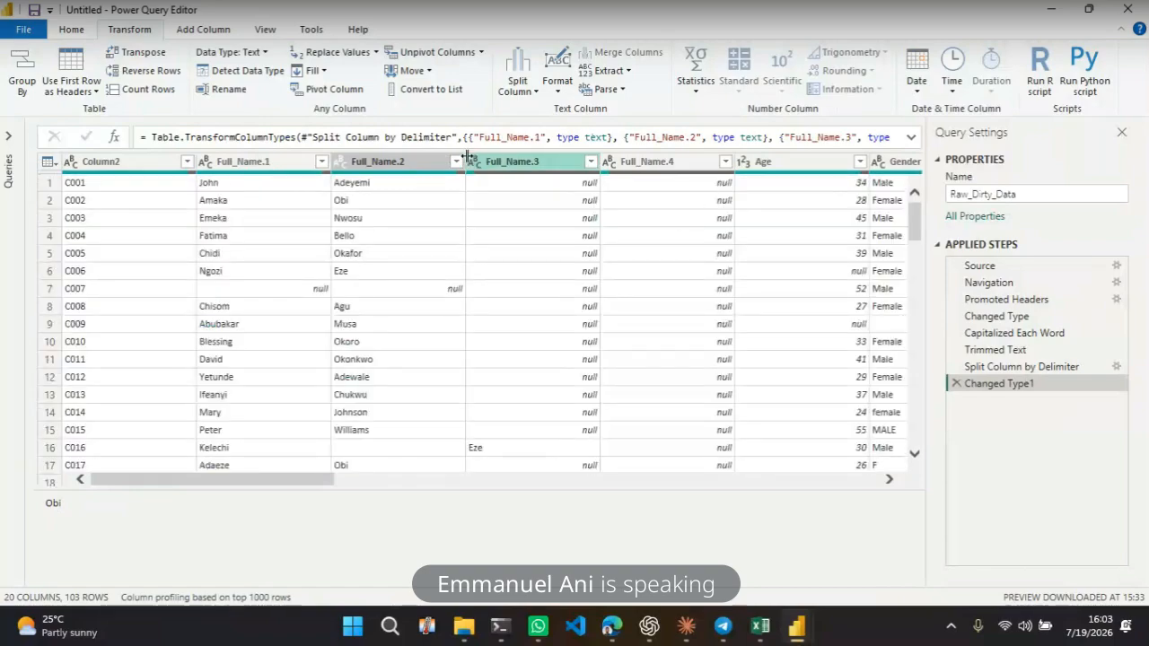
pyautogui.click(267, 161)
pyautogui.click(395, 162)
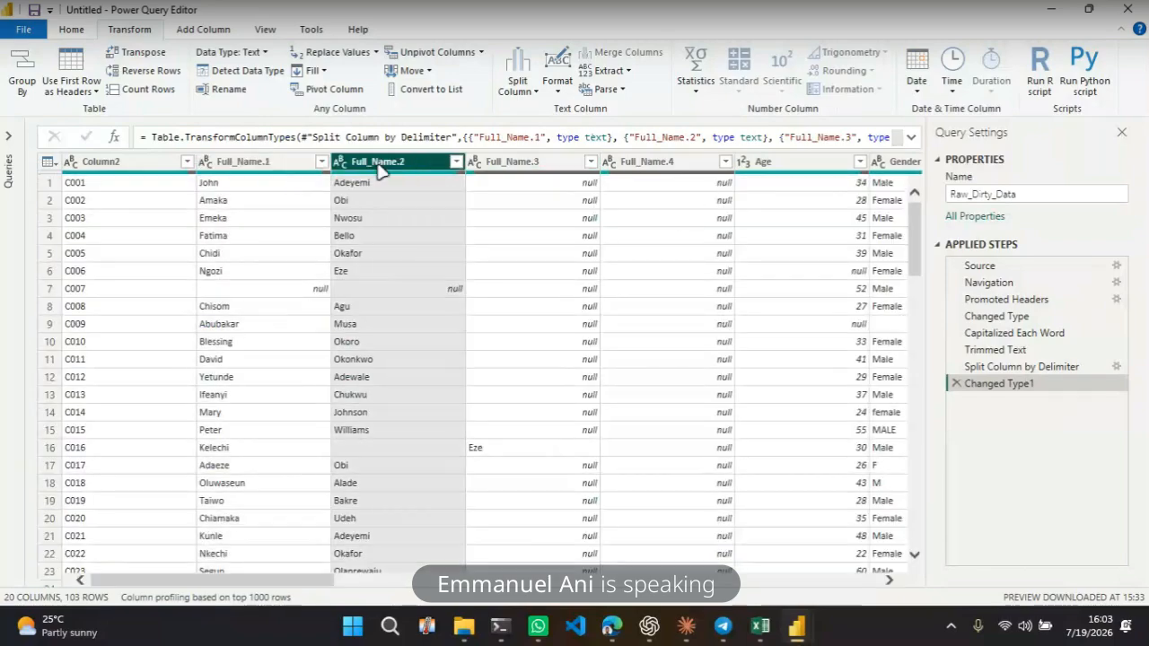
pyautogui.click(513, 163)
pyautogui.click(644, 162)
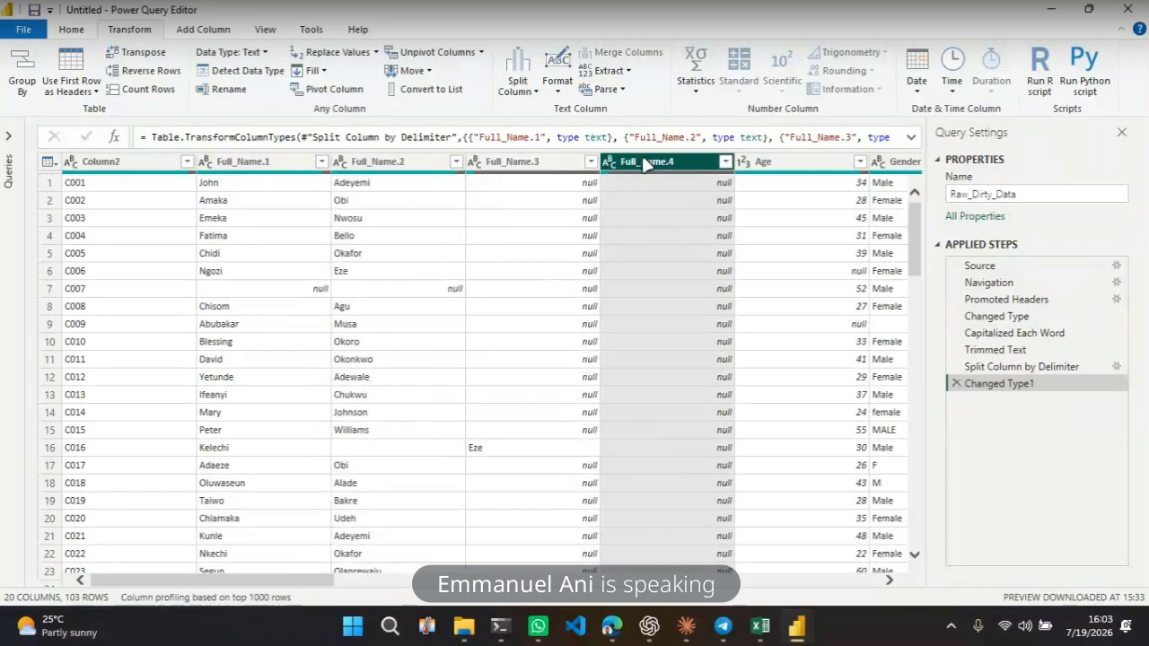
pyautogui.click(654, 308)
pyautogui.scroll(-13, 655, 308)
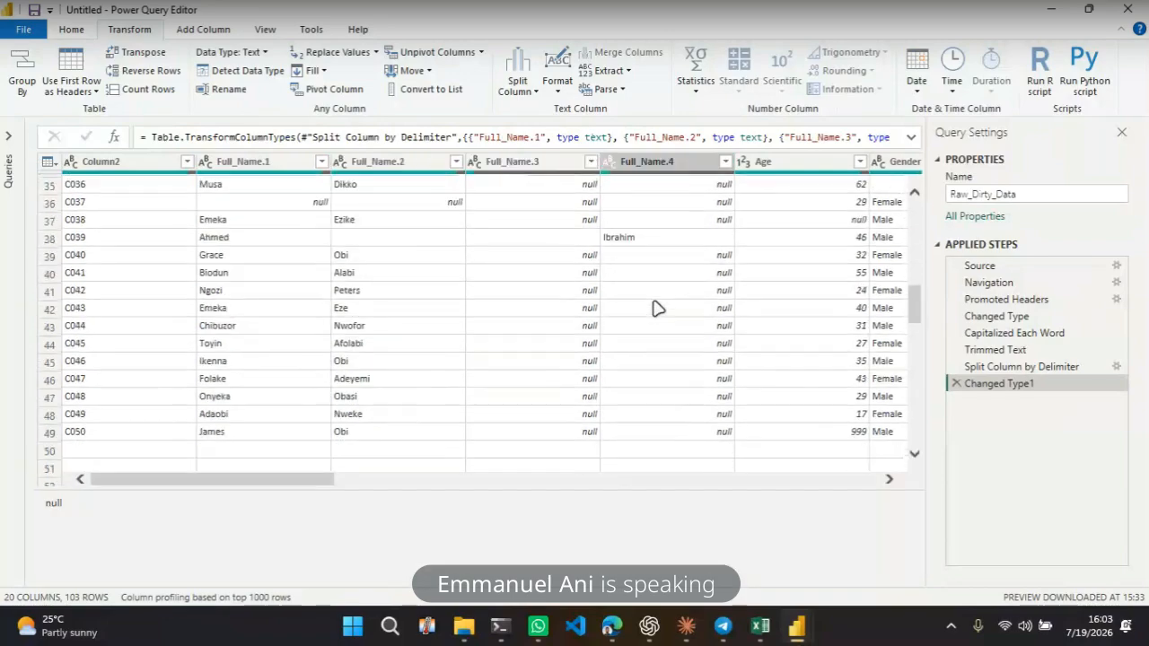
pyautogui.scroll(2, 654, 307)
pyautogui.click(715, 296)
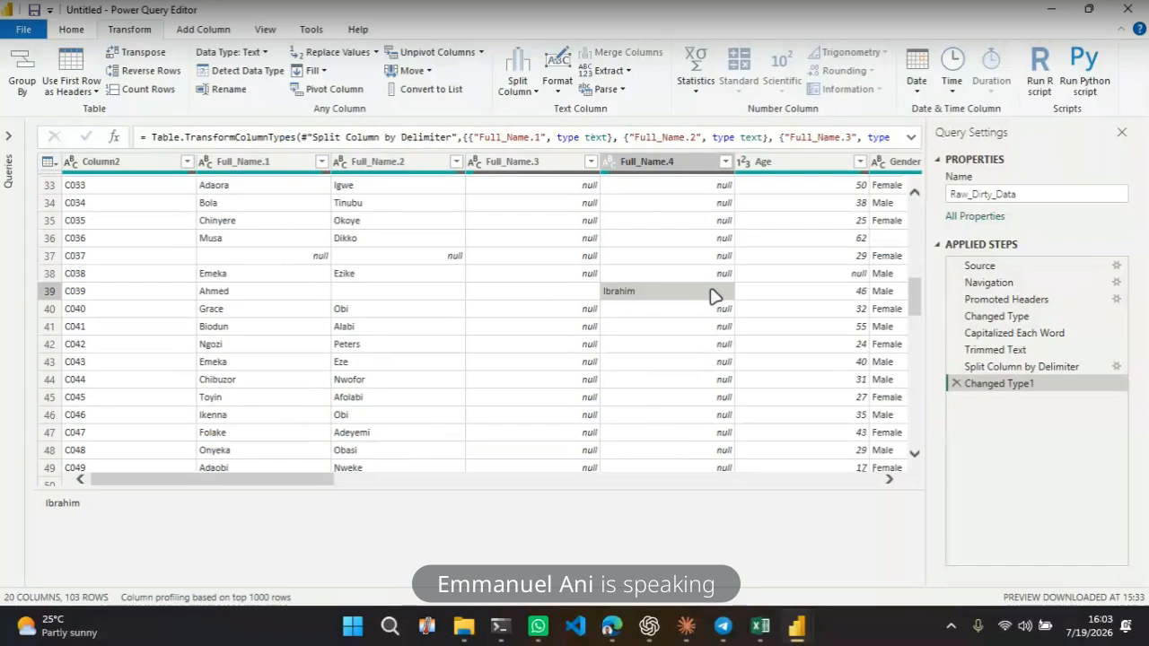
pyautogui.click(381, 295)
pyautogui.click(489, 299)
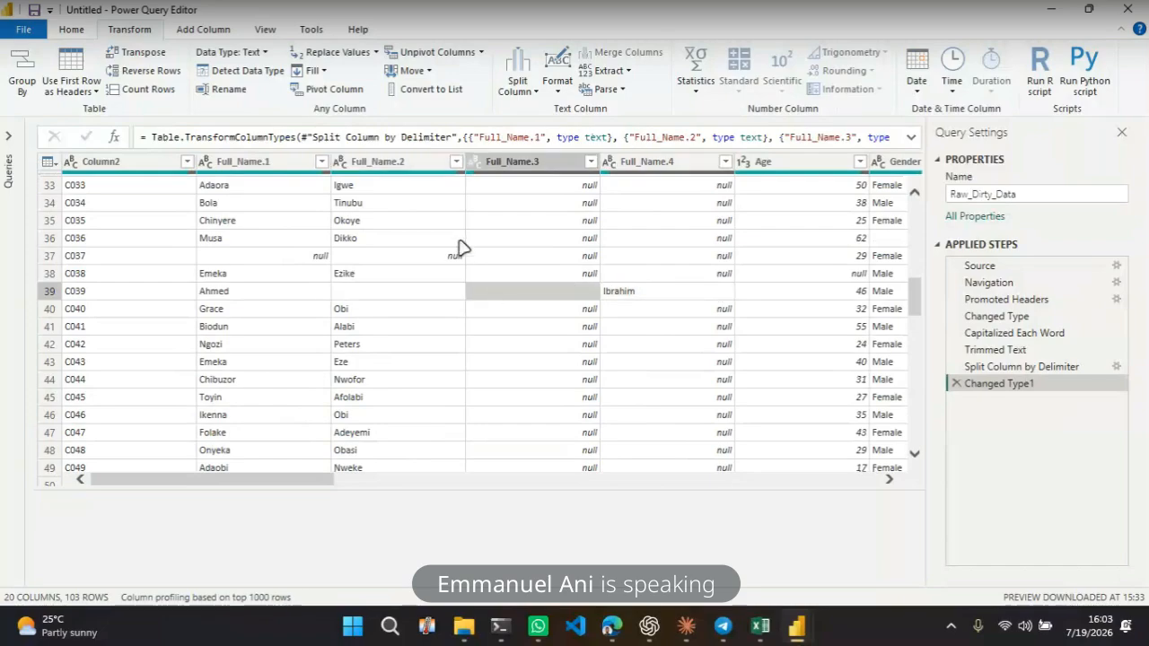
pyautogui.scroll(10, 460, 249)
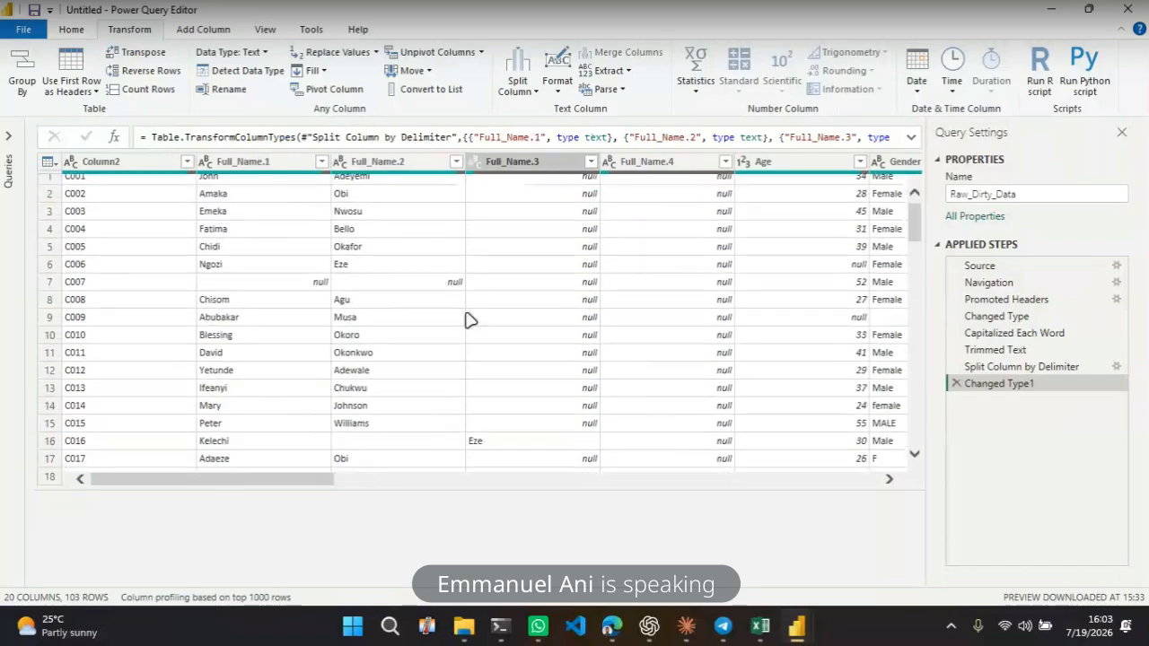
pyautogui.scroll(-6, 480, 337)
pyautogui.scroll(6, 479, 339)
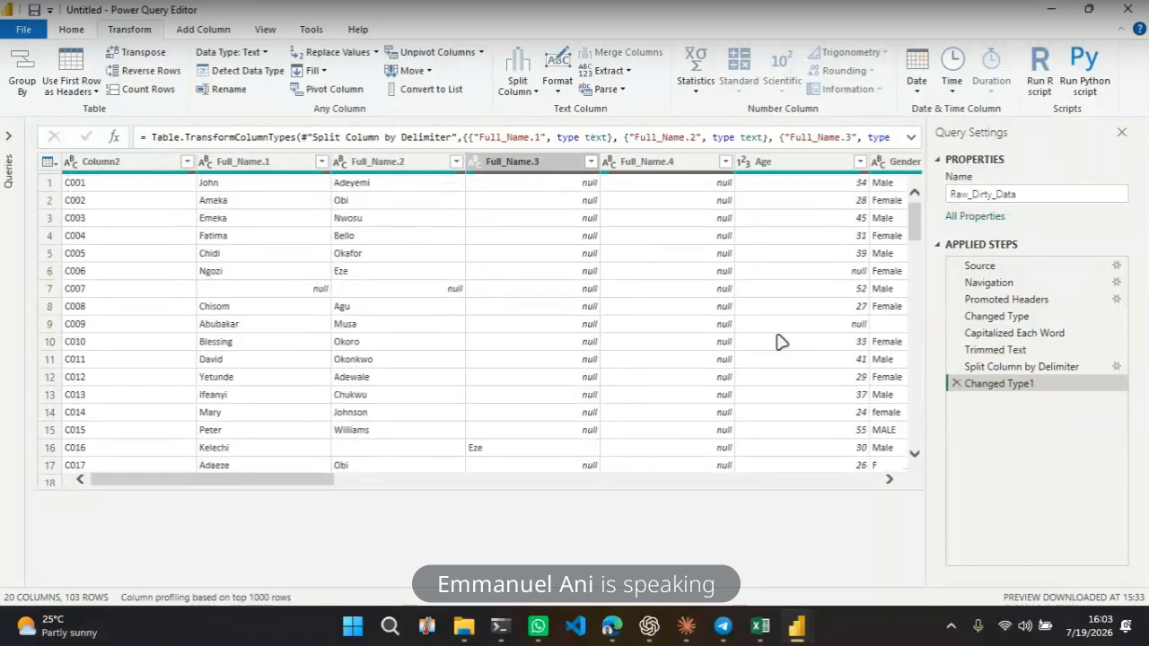
# Delete the Changed Type1 and Split Column by Delimiter applied steps
pyautogui.click(956, 383)
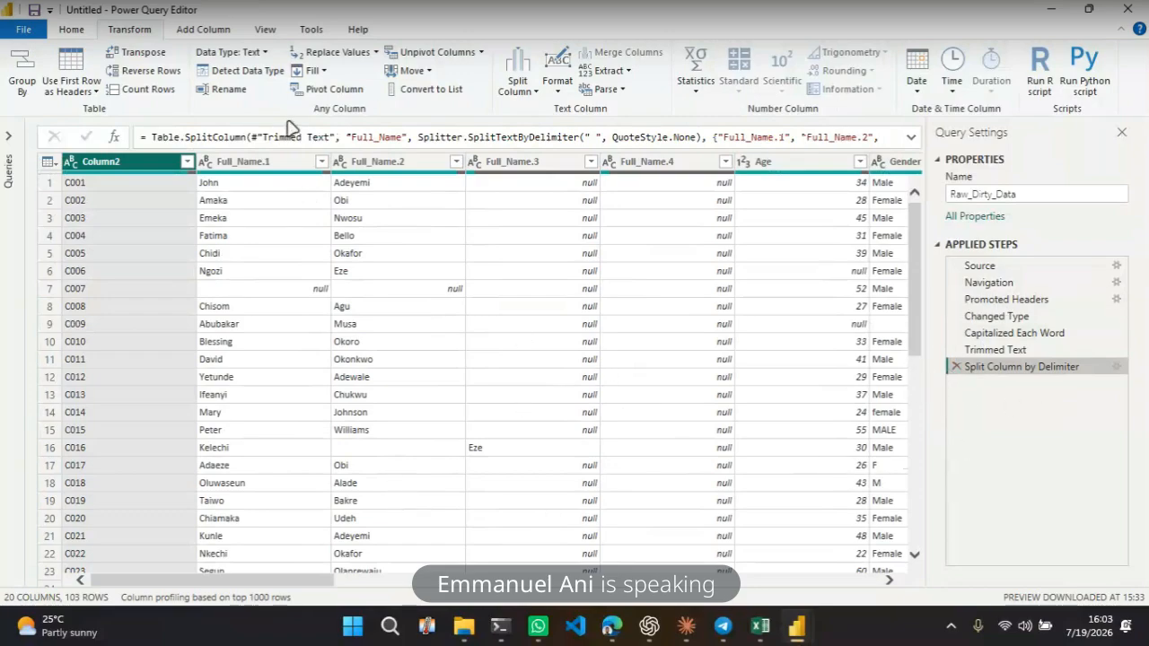
pyautogui.click(272, 236)
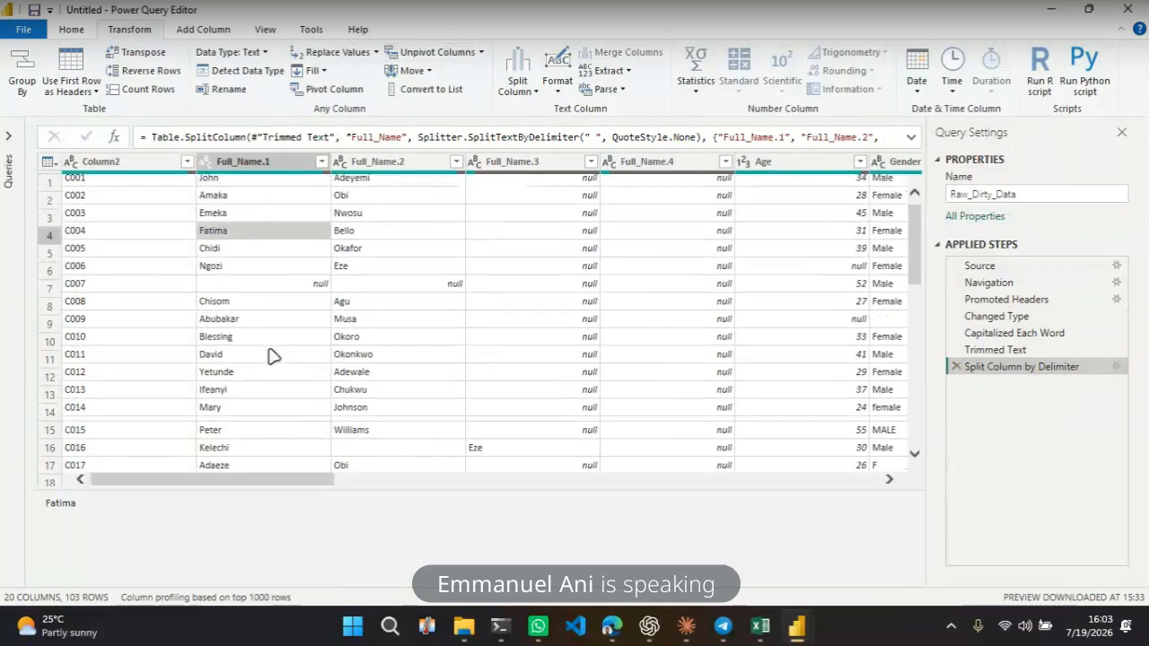
pyautogui.scroll(-5, 272, 357)
pyautogui.scroll(5, 272, 356)
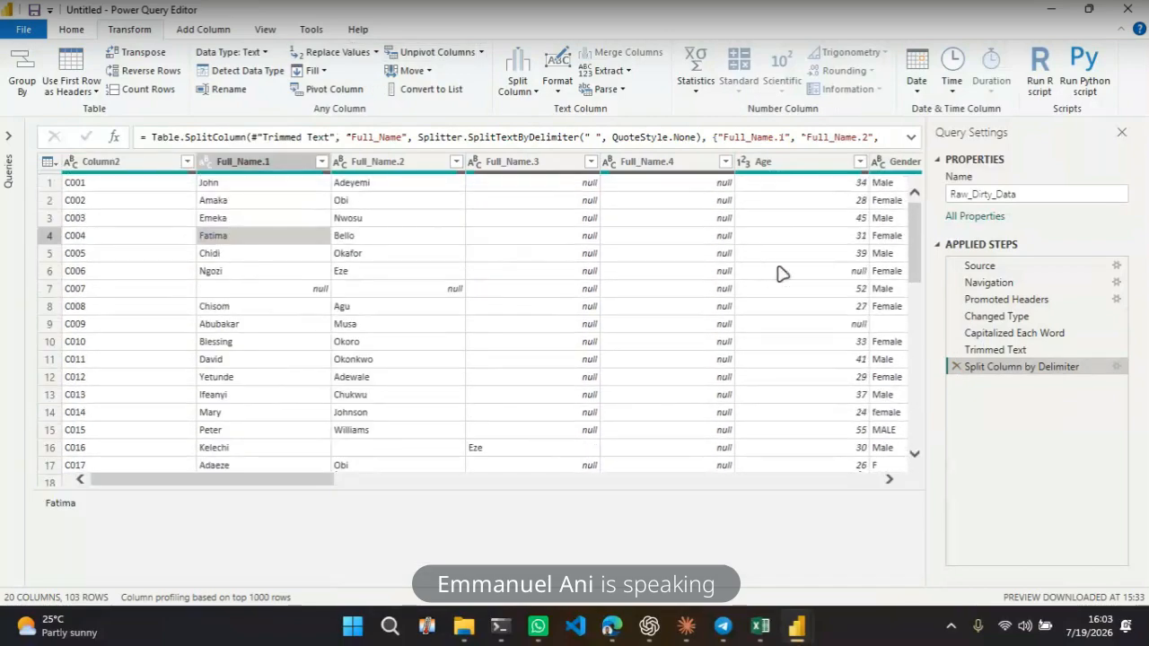
pyautogui.click(956, 366)
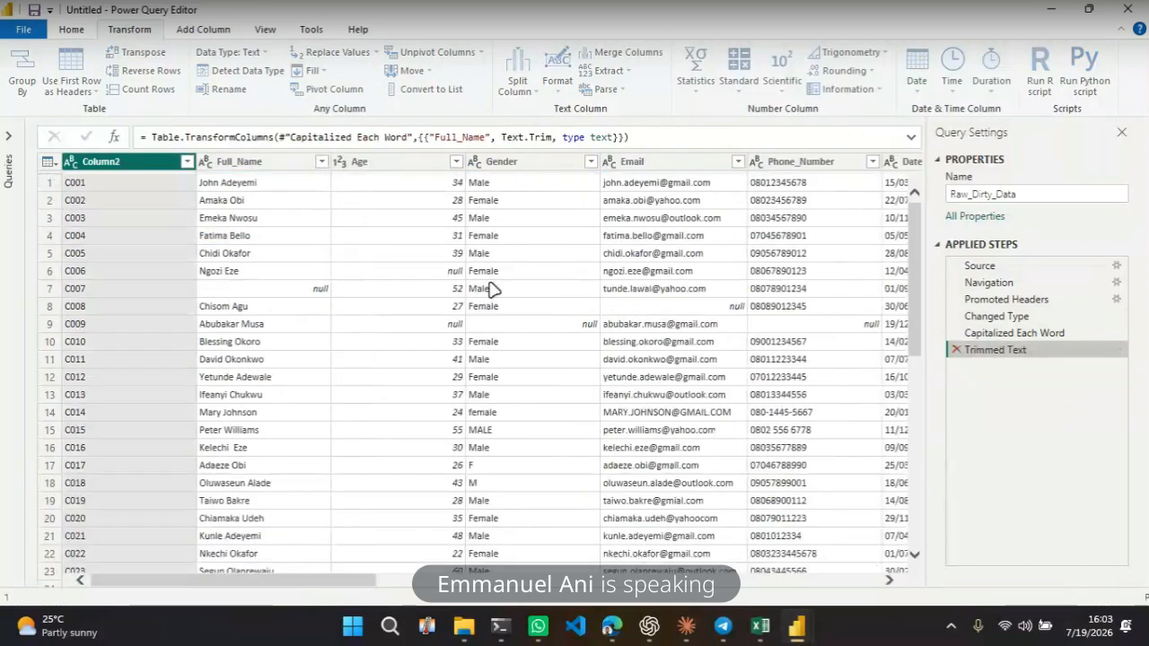
# Scroll through the trimmed Full_Name column to review every name entry
pyautogui.click(257, 393)
pyautogui.scroll(-1, 255, 377)
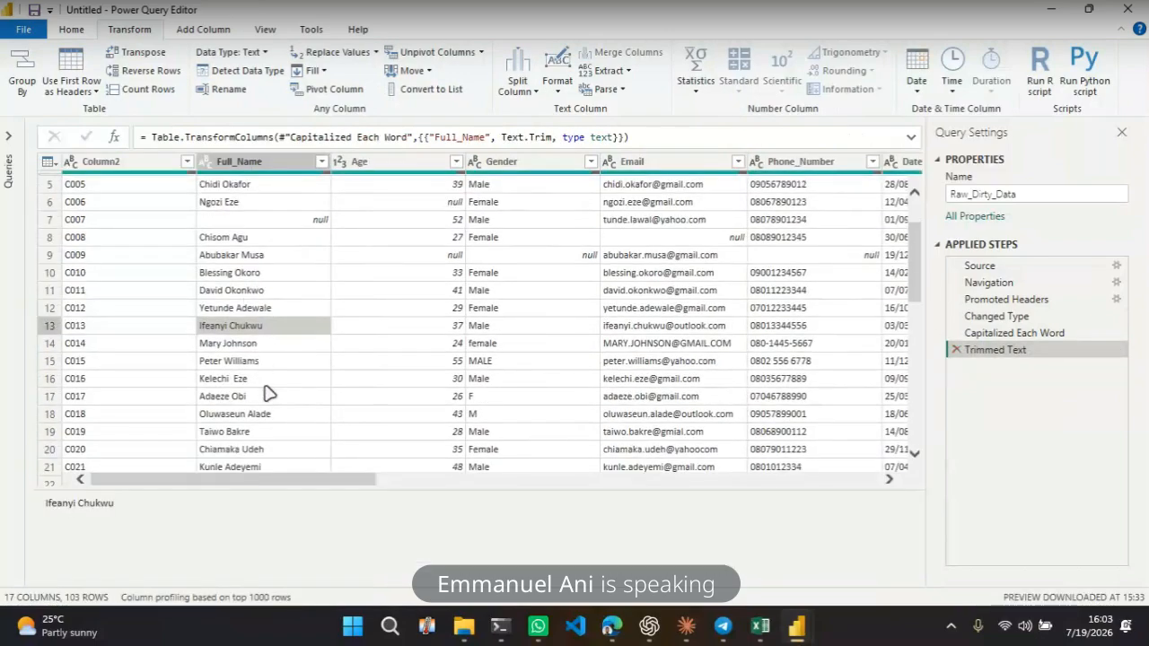
pyautogui.scroll(-2, 269, 393)
pyautogui.scroll(-1, 253, 407)
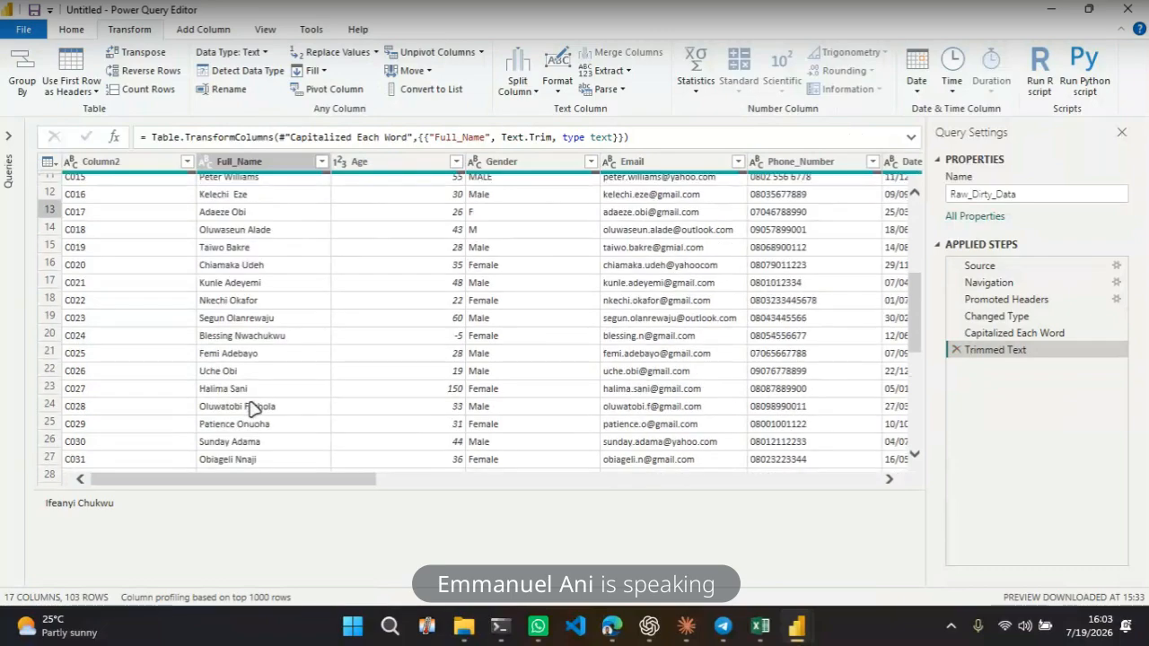
pyautogui.scroll(-5, 253, 407)
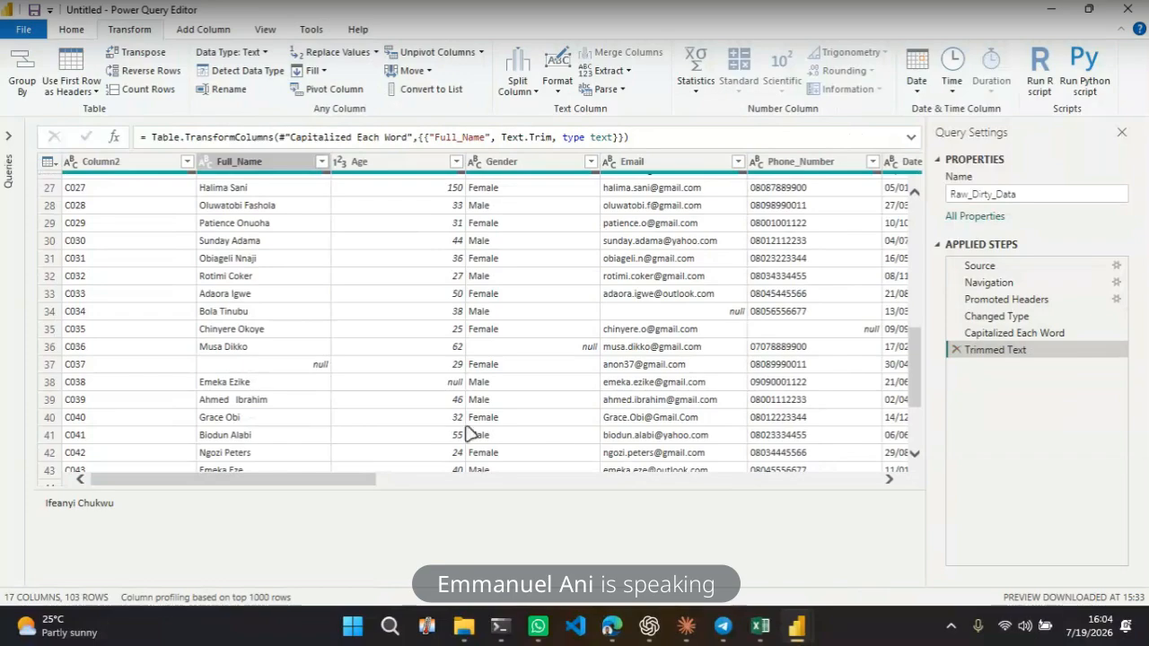
pyautogui.scroll(-5, 467, 431)
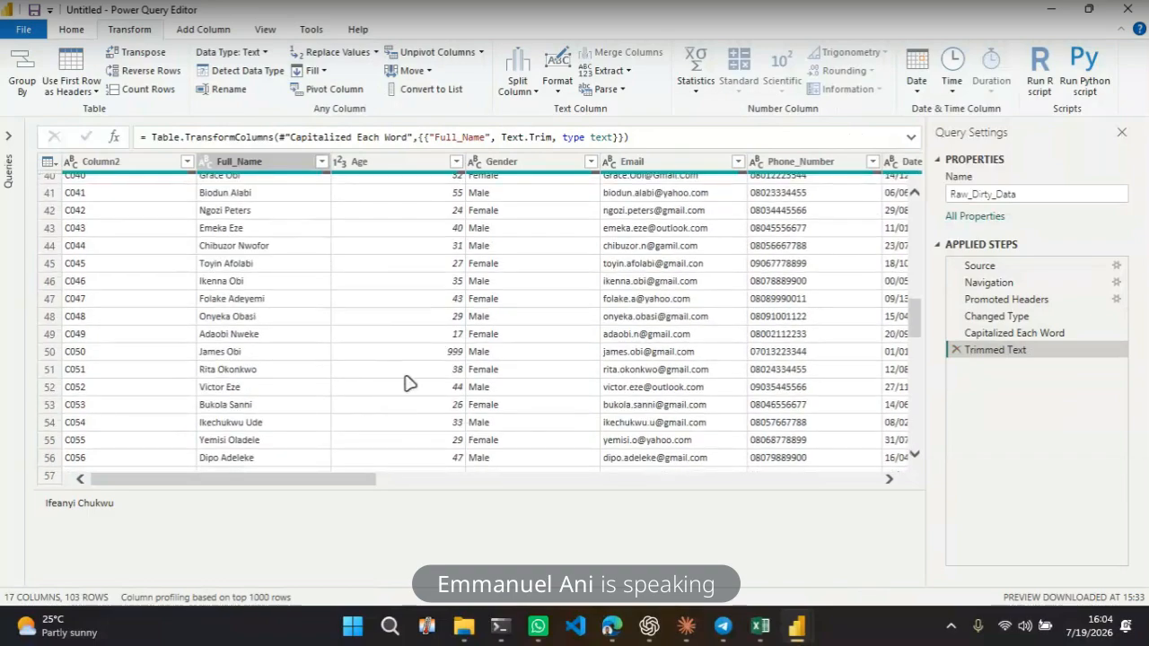
pyautogui.scroll(-3, 256, 372)
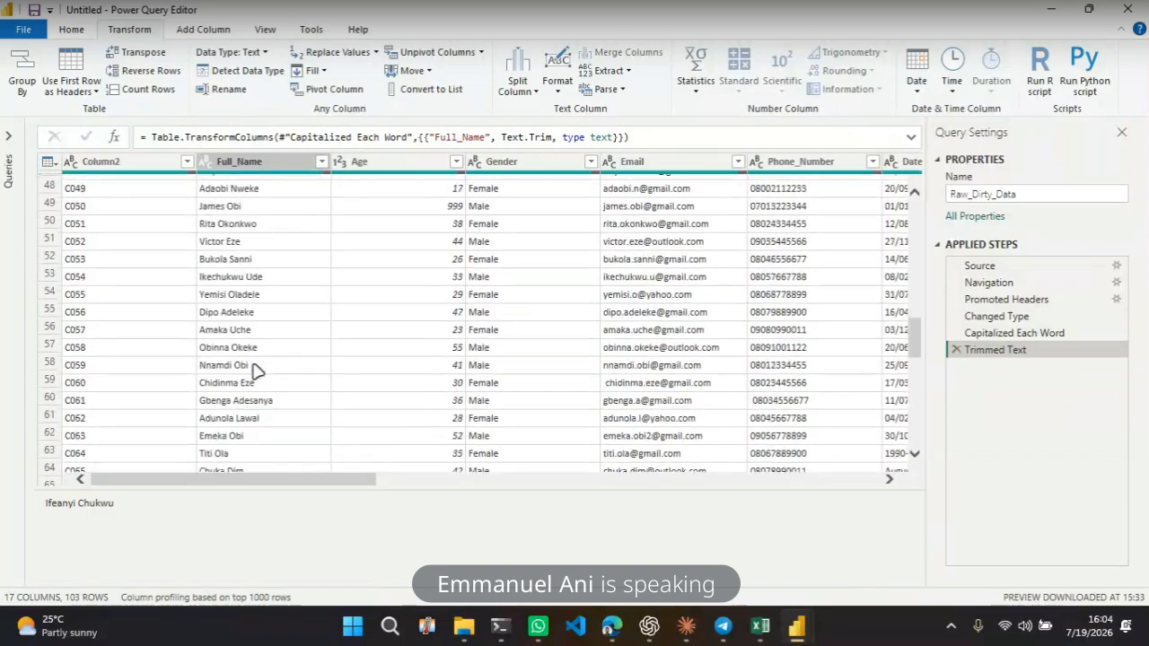
pyautogui.scroll(-5, 256, 371)
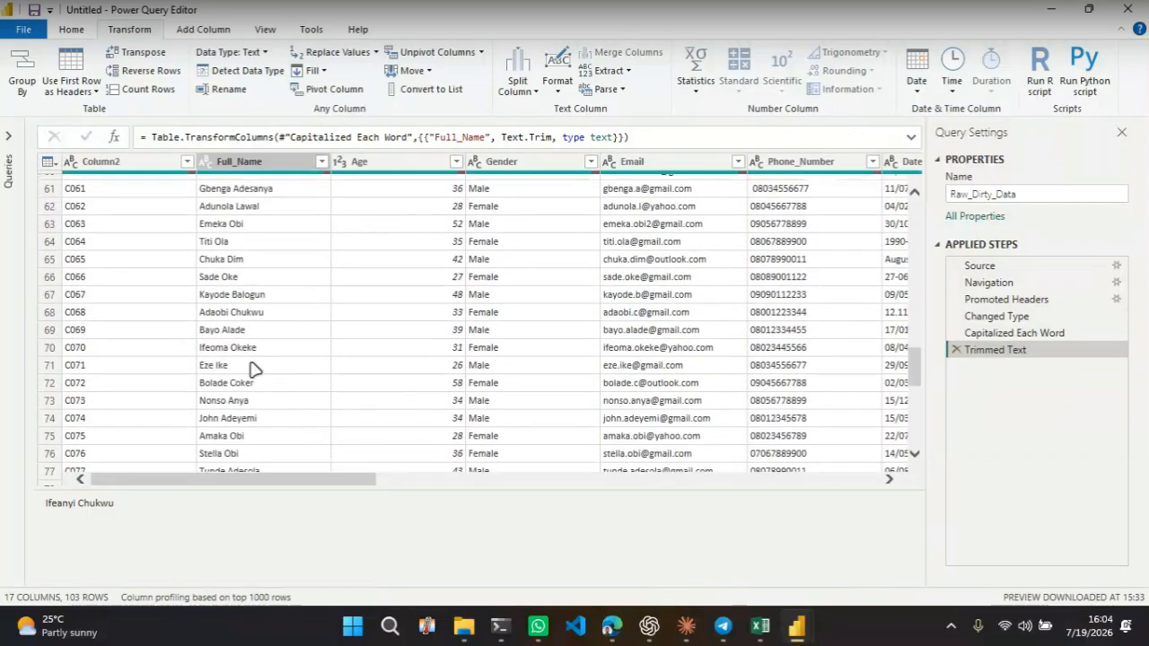
pyautogui.scroll(-8, 256, 369)
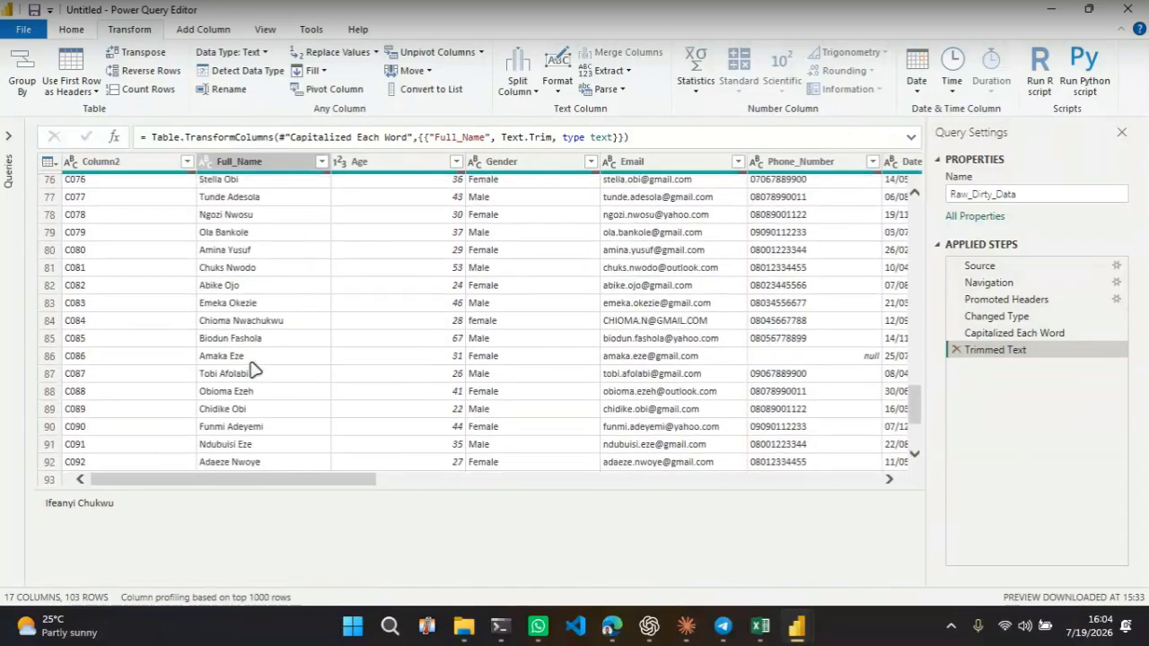
pyautogui.scroll(-1, 254, 369)
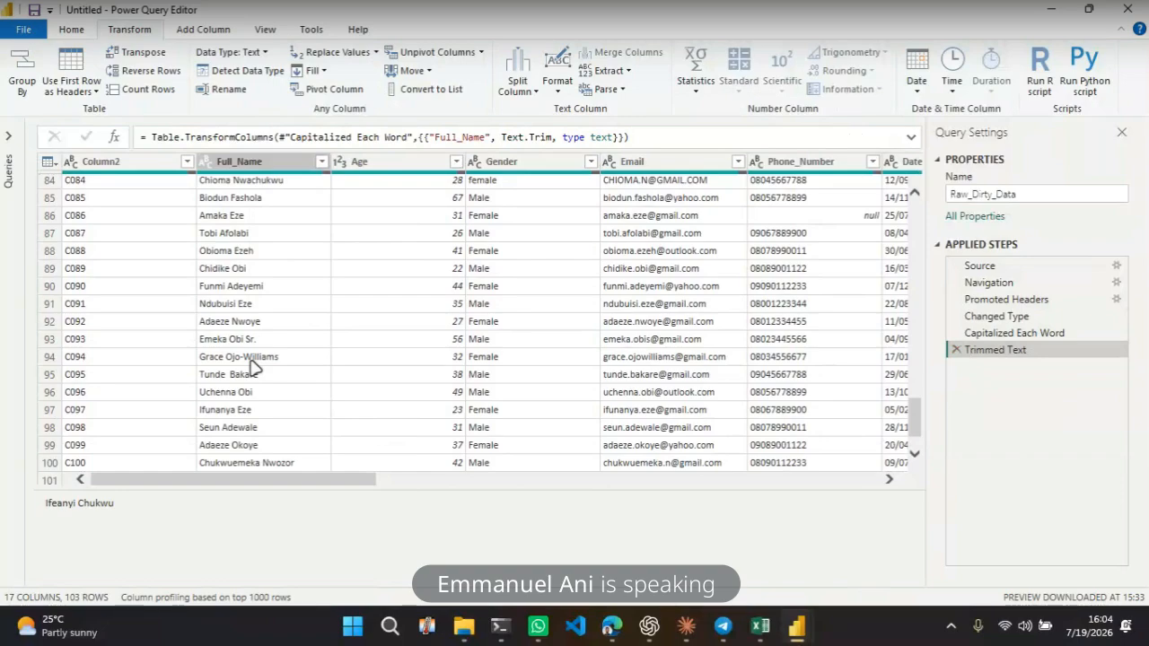
pyautogui.scroll(-1, 261, 395)
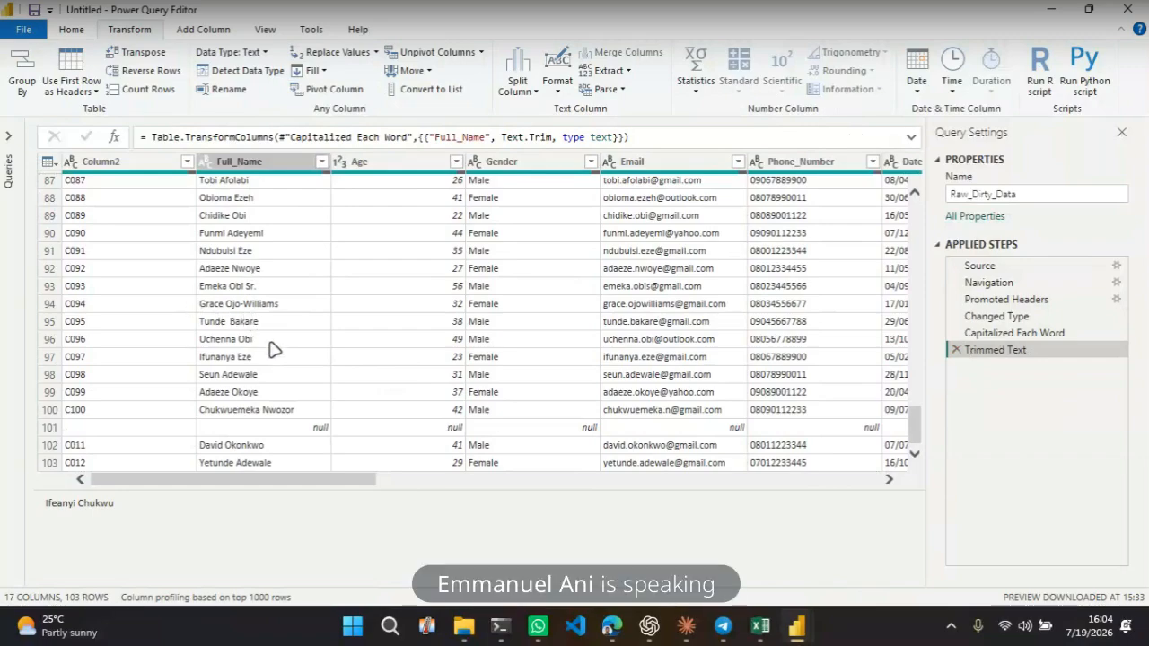
pyautogui.scroll(2, 229, 380)
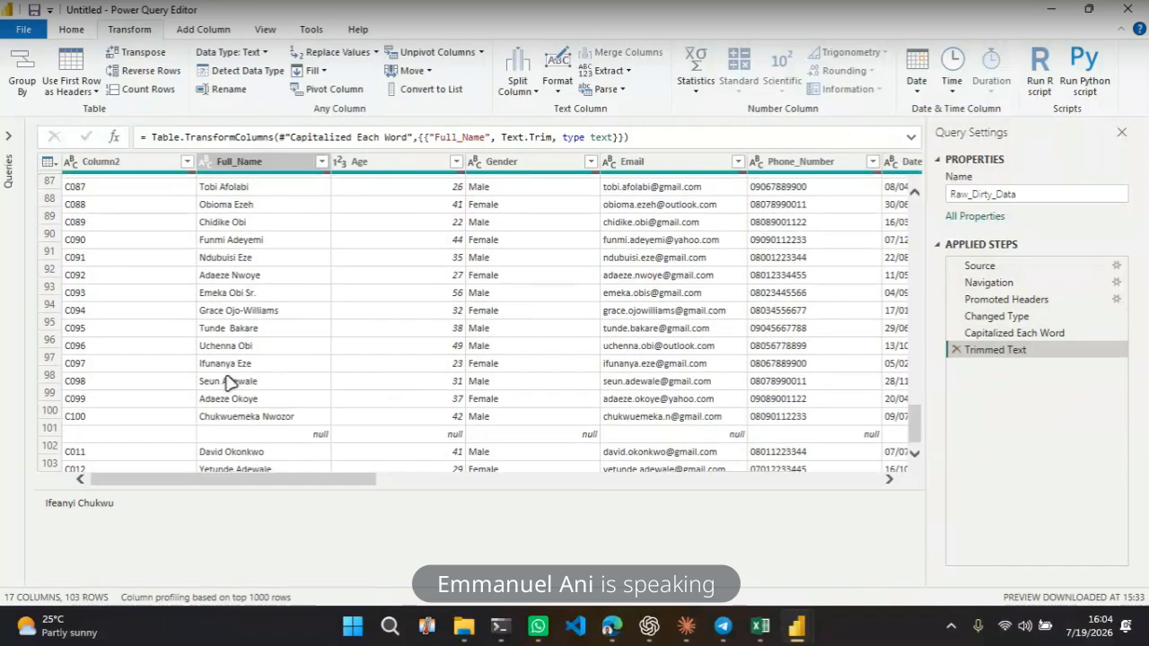
pyautogui.scroll(3, 229, 380)
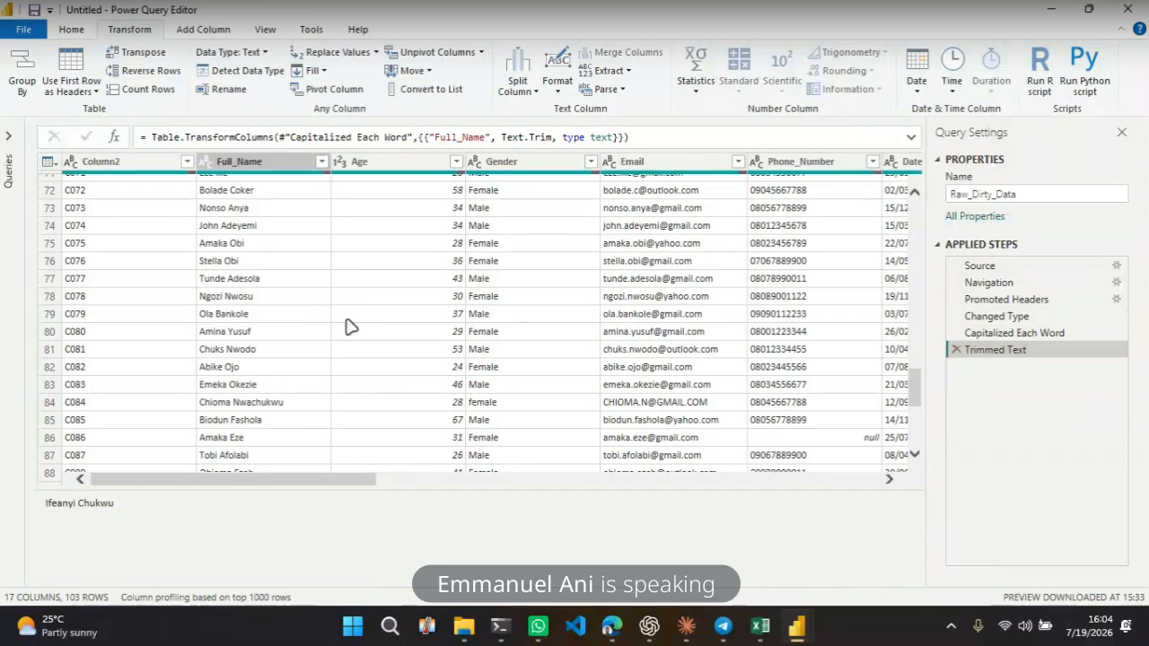
pyautogui.scroll(4, 291, 362)
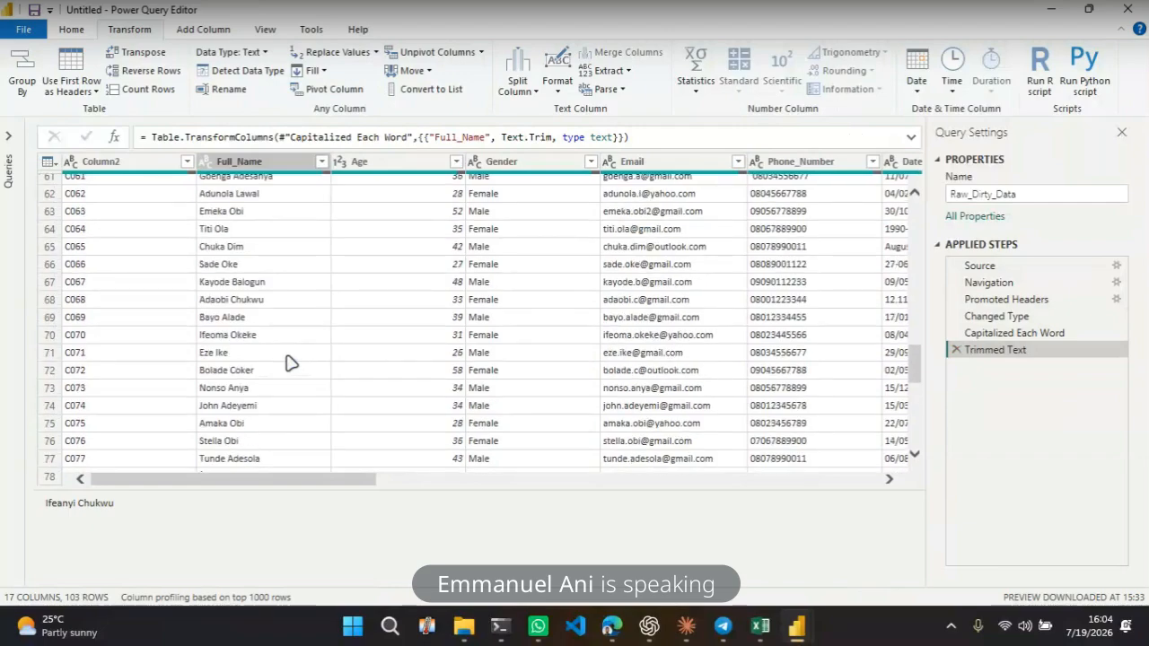
pyautogui.scroll(6, 363, 321)
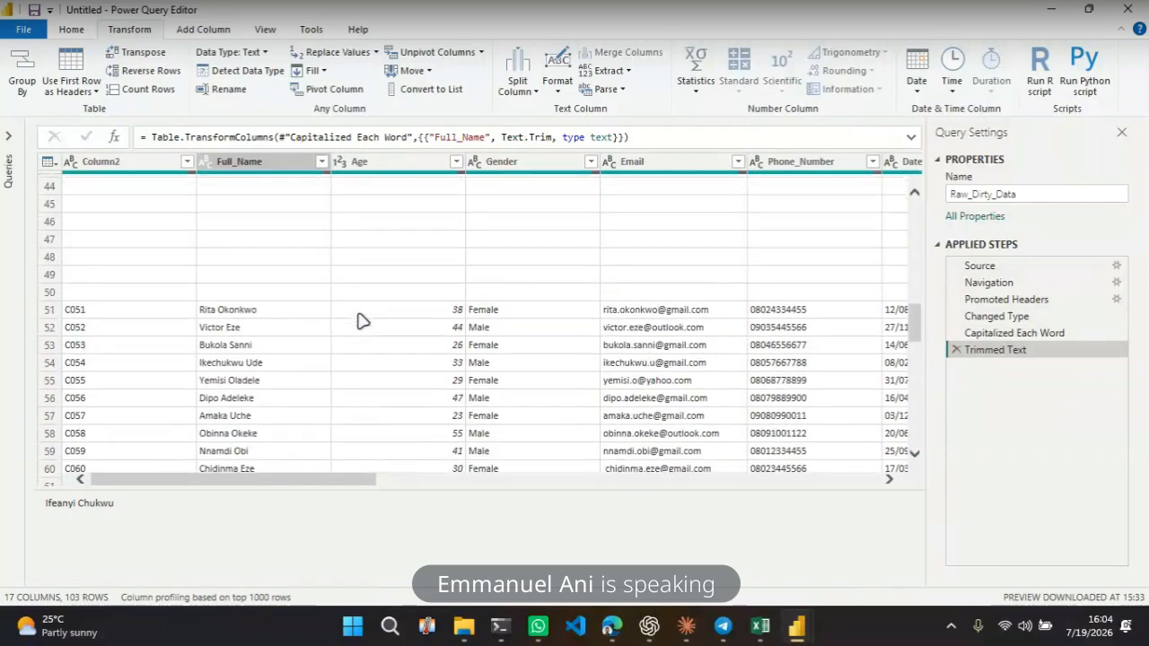
pyautogui.scroll(3, 314, 338)
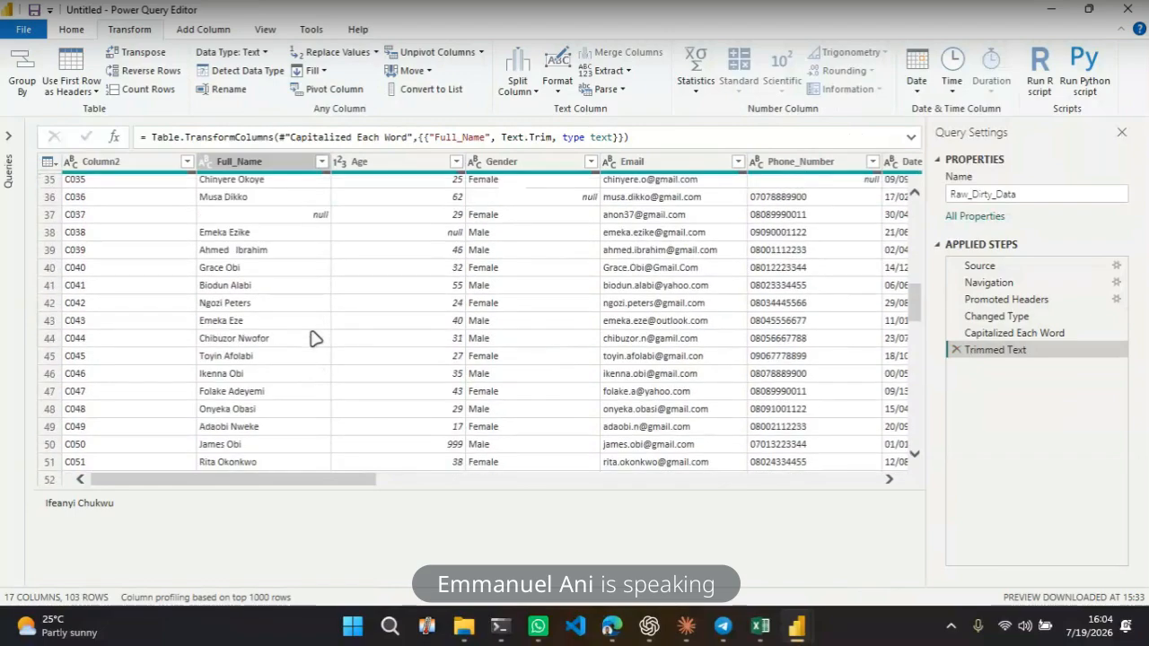
pyautogui.scroll(1, 314, 338)
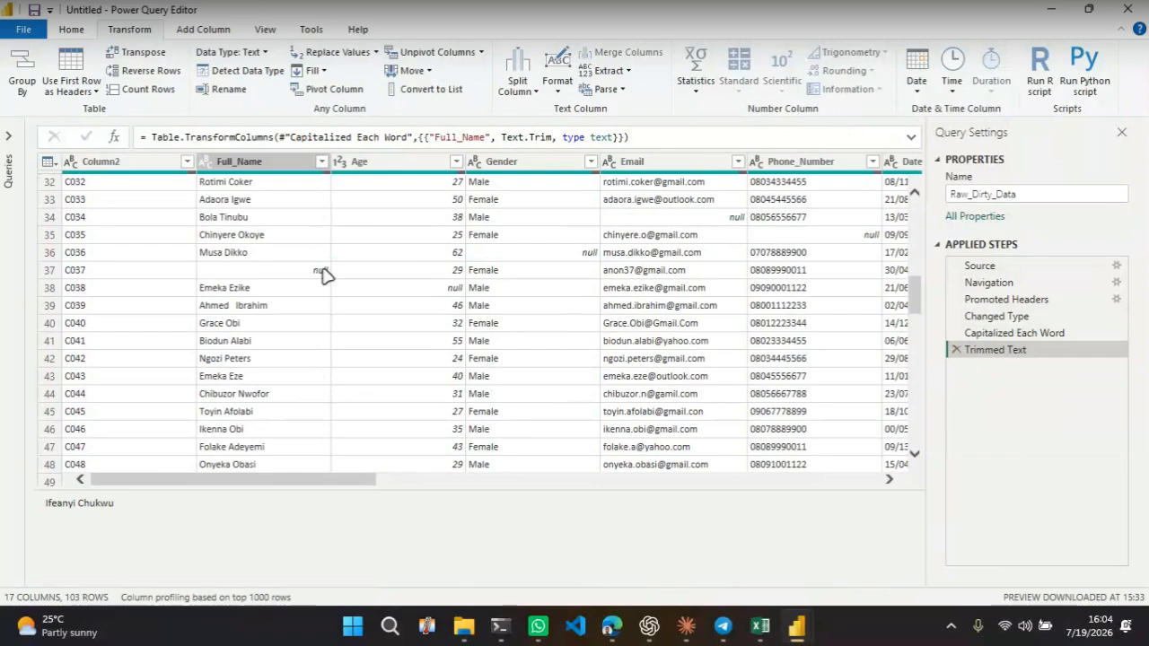
pyautogui.scroll(3, 323, 274)
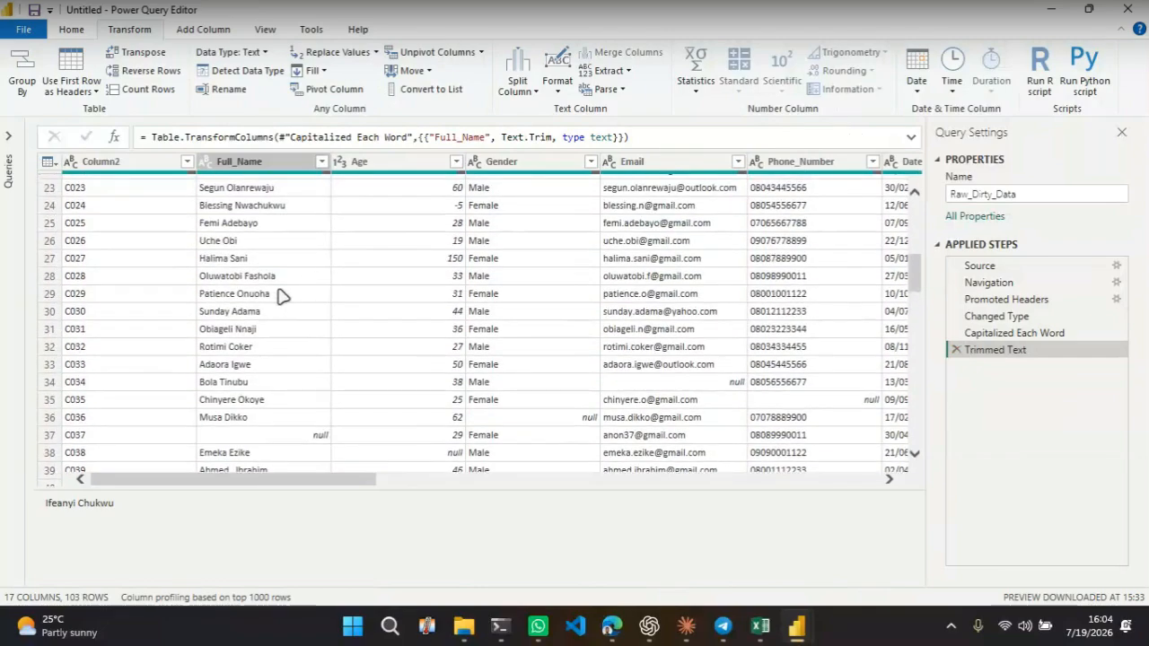
pyautogui.scroll(5, 280, 296)
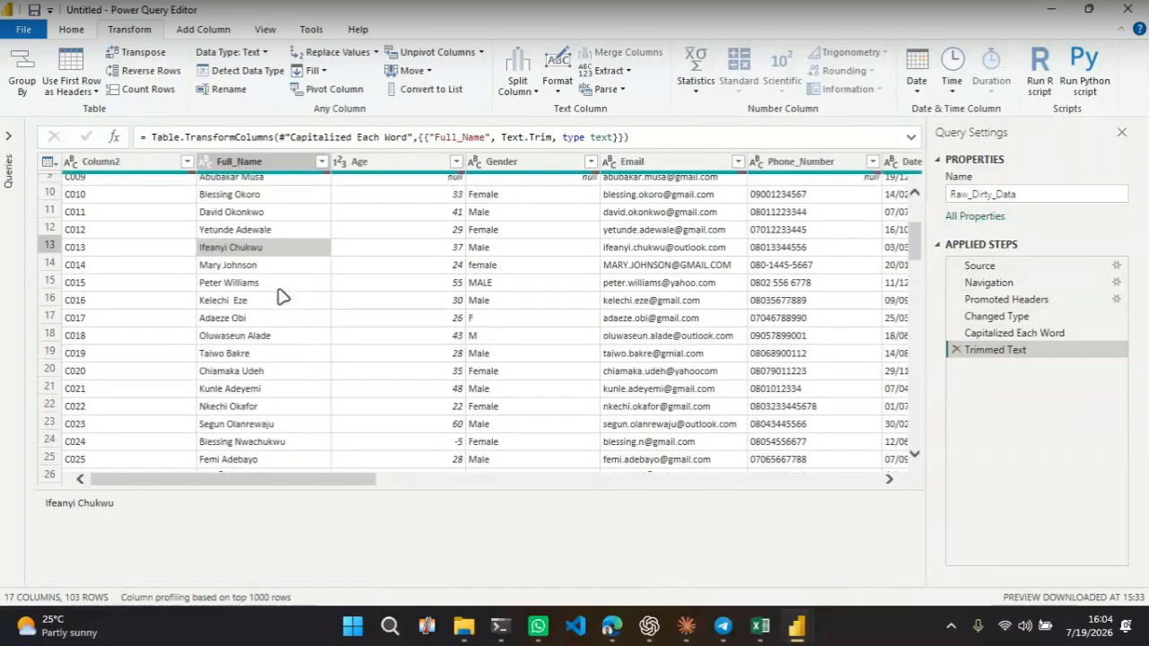
pyautogui.scroll(3, 280, 296)
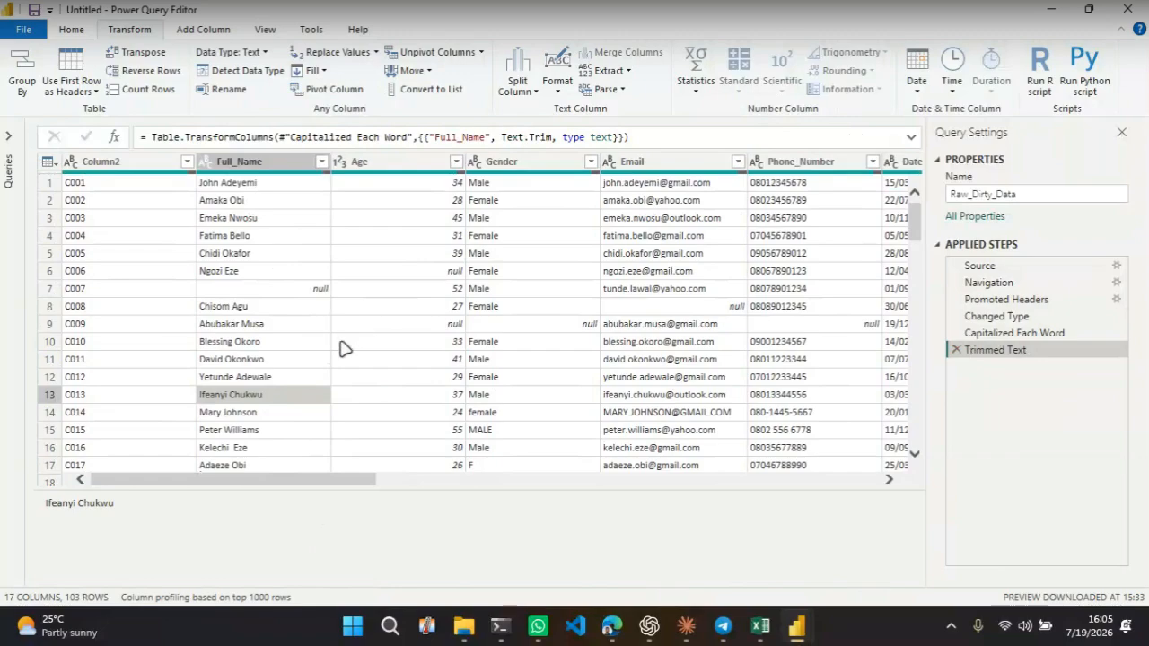
# Filter null entries out of Full_Name, then delete the resulting Filtered Rows applied step
pyautogui.click(319, 164)
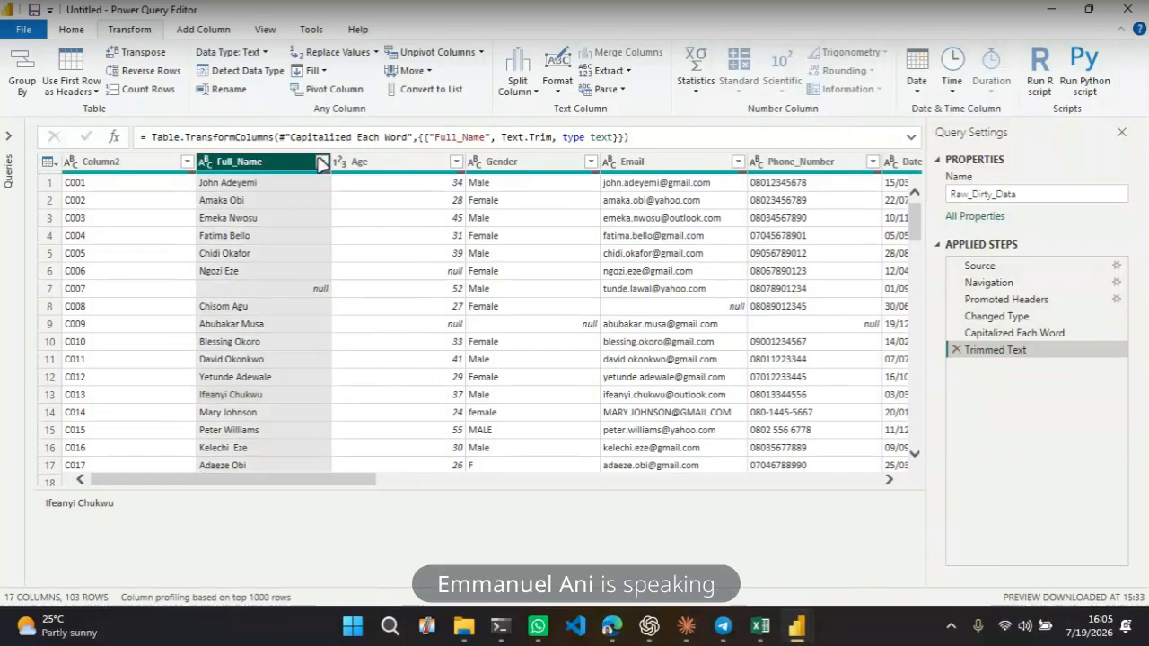
pyautogui.click(321, 163)
pyautogui.click(86, 355)
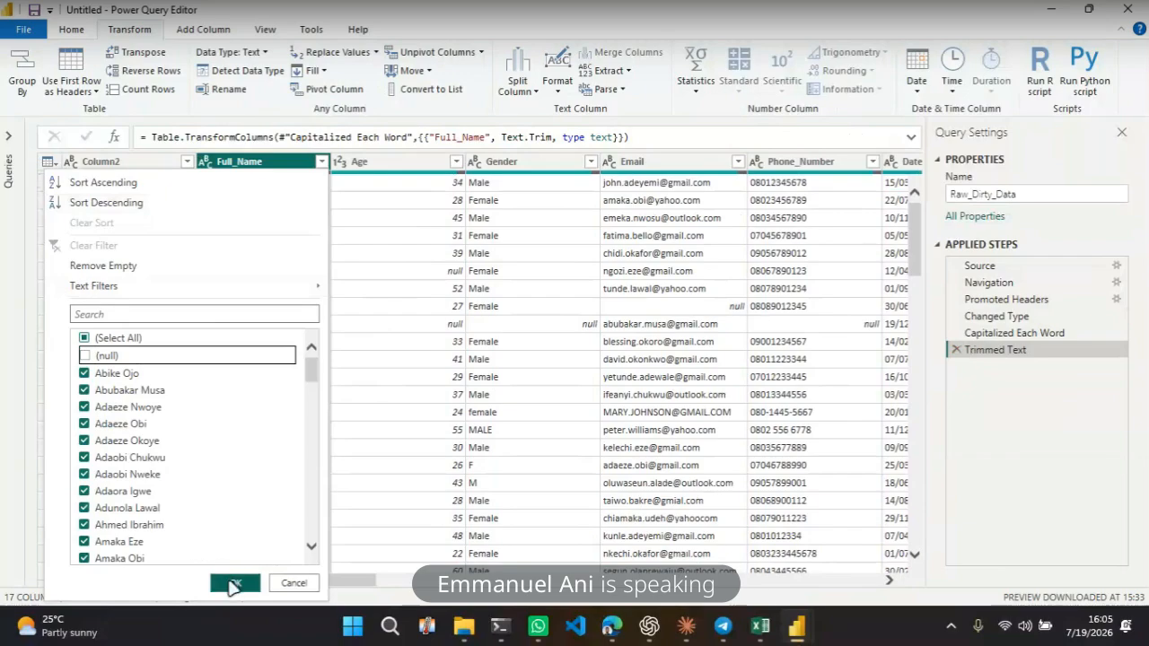
pyautogui.click(234, 584)
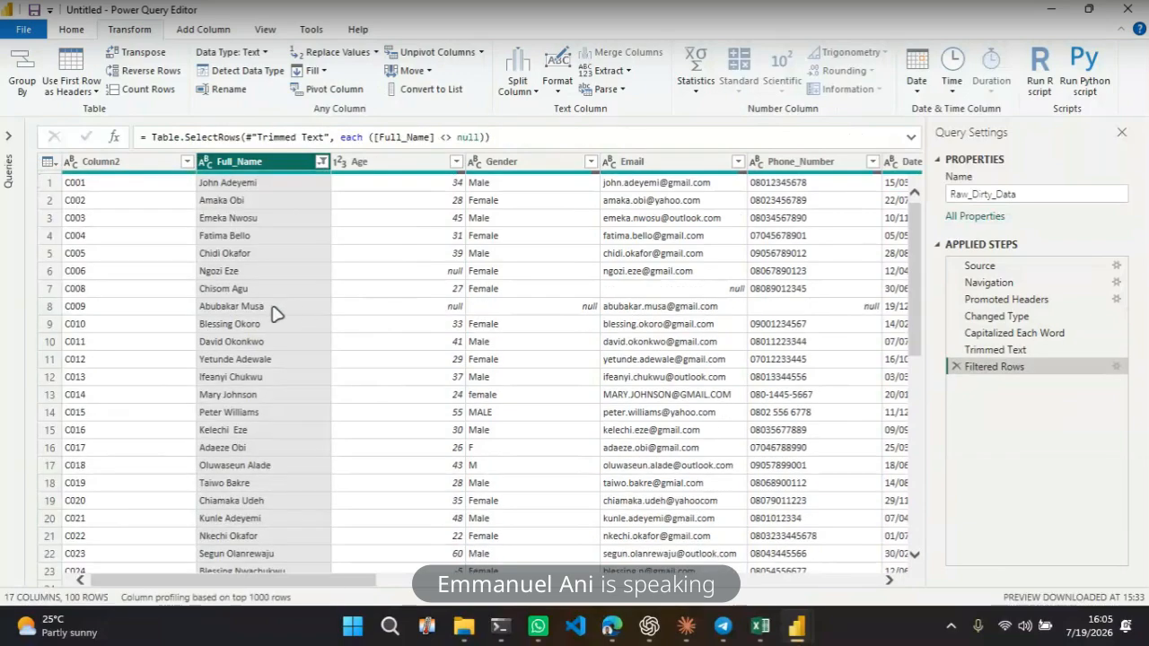
pyautogui.click(274, 308)
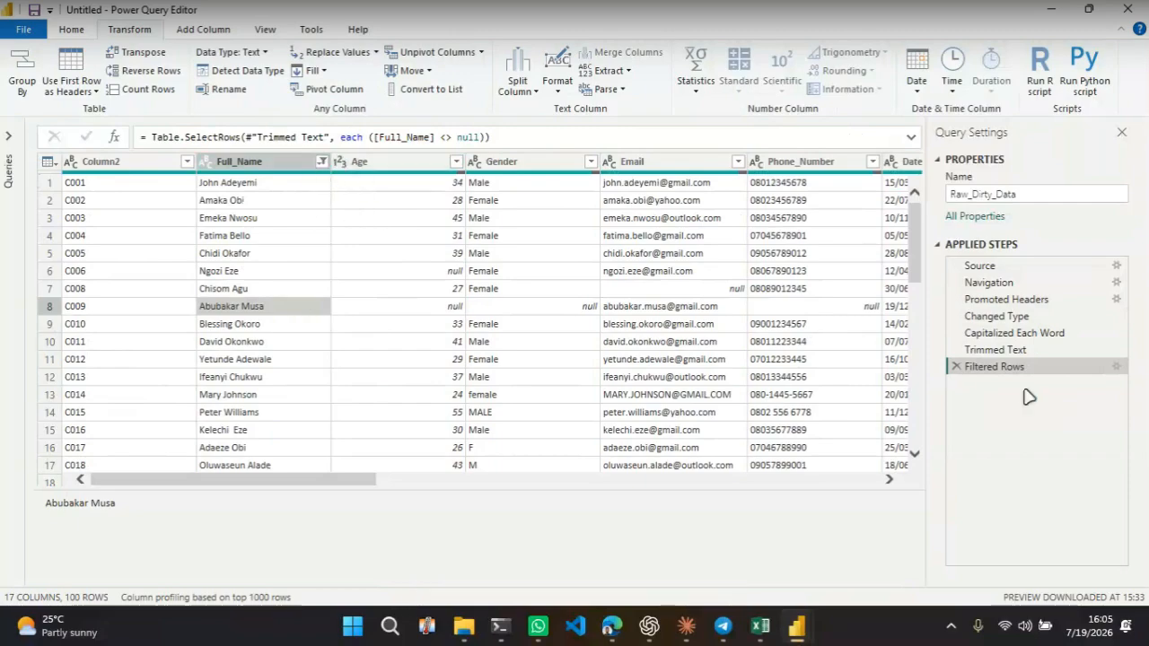
pyautogui.click(957, 366)
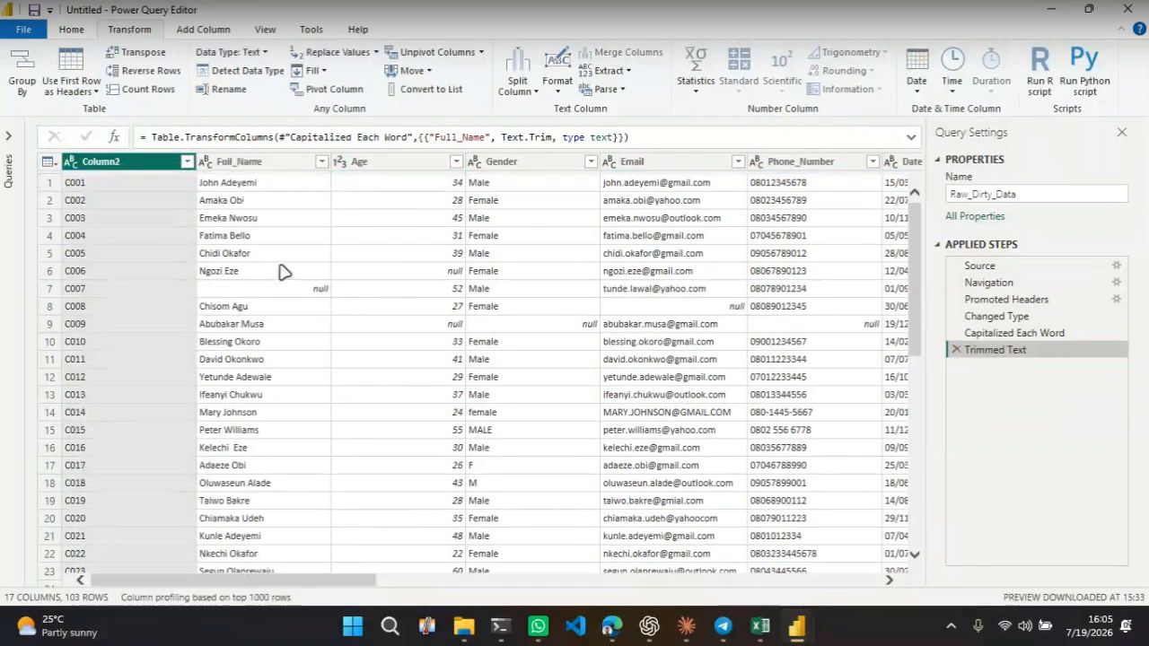
# Filter the Full_Name column to exclude (null) rows
pyautogui.click(282, 270)
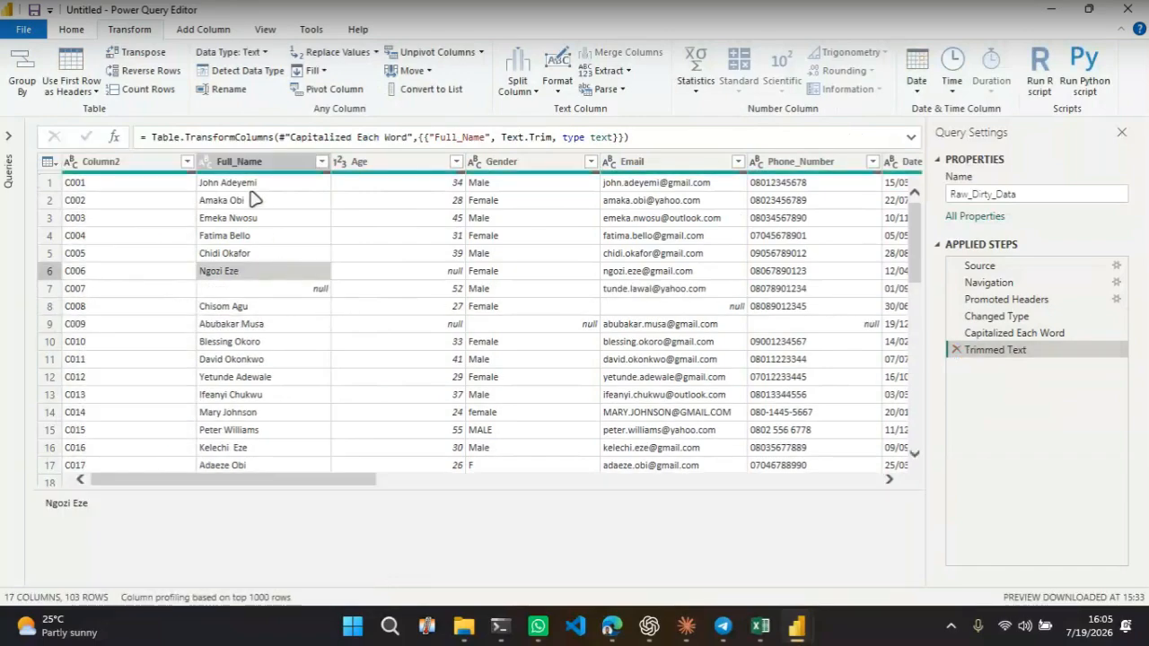
pyautogui.click(319, 166)
pyautogui.click(321, 163)
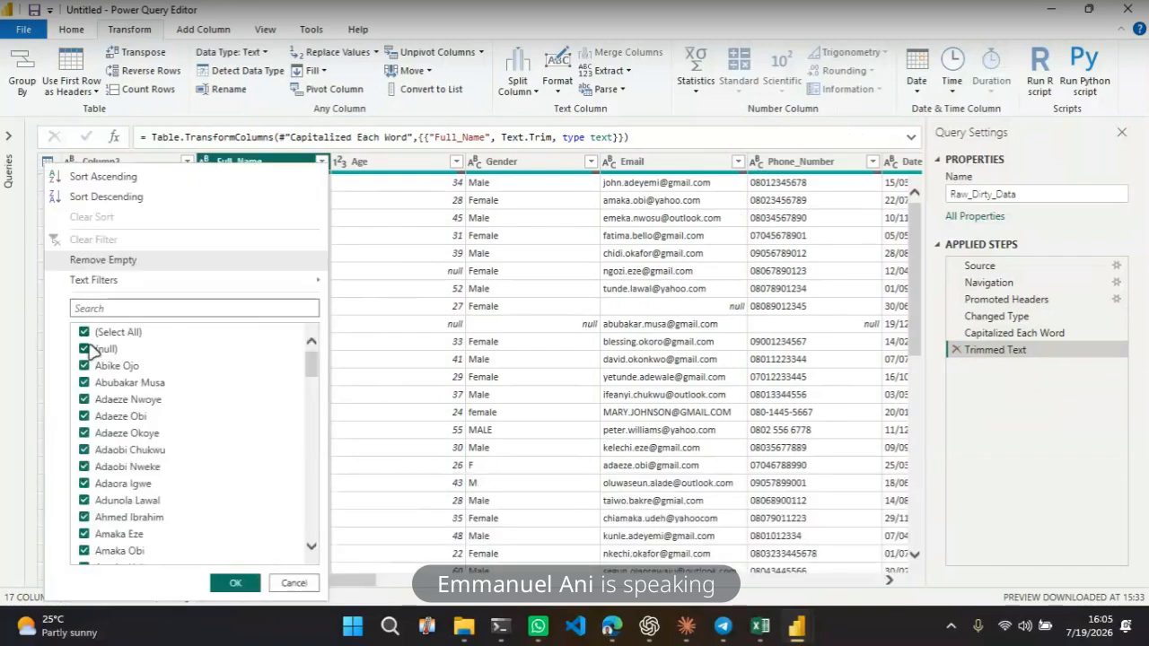
pyautogui.click(85, 349)
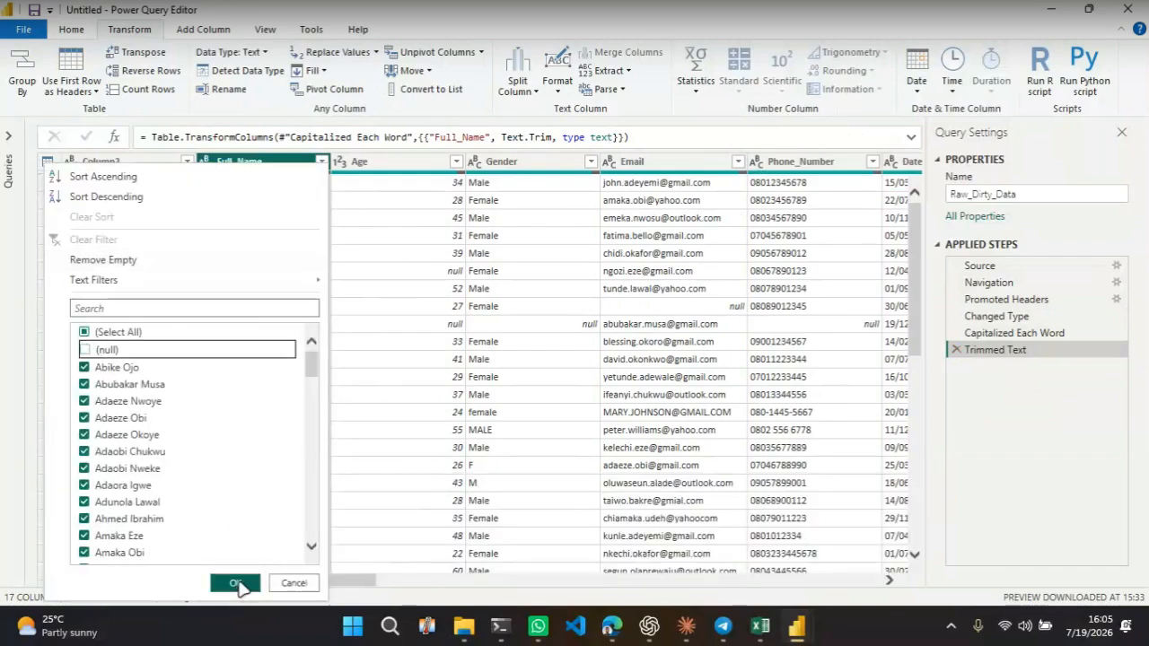
pyautogui.click(237, 584)
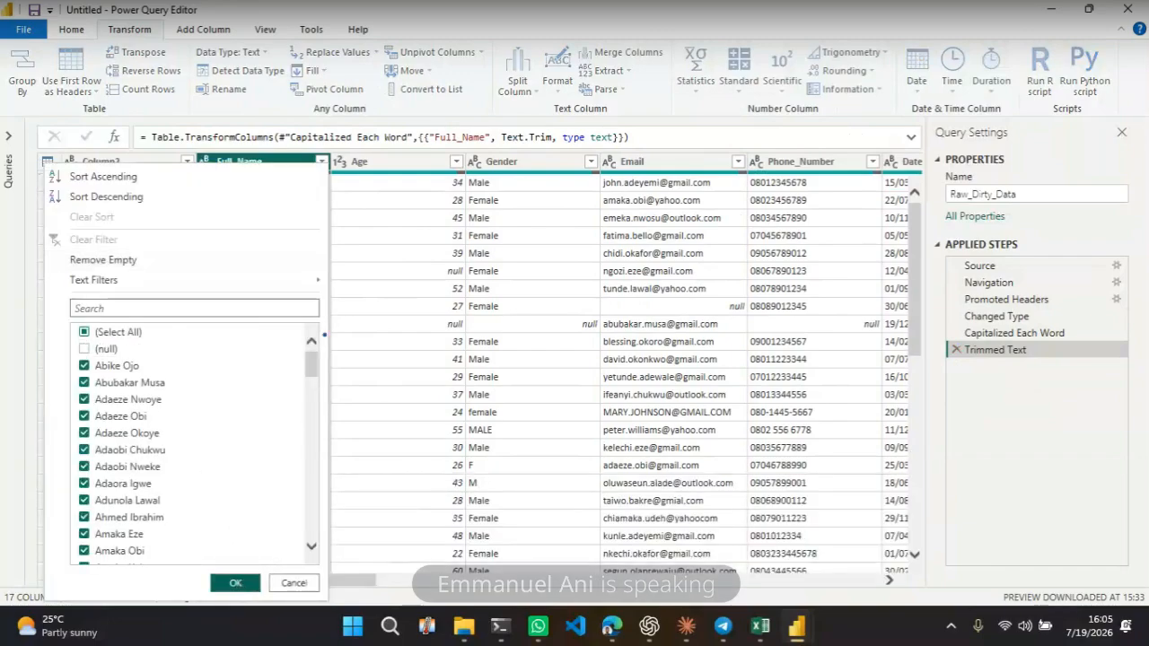
pyautogui.click(314, 288)
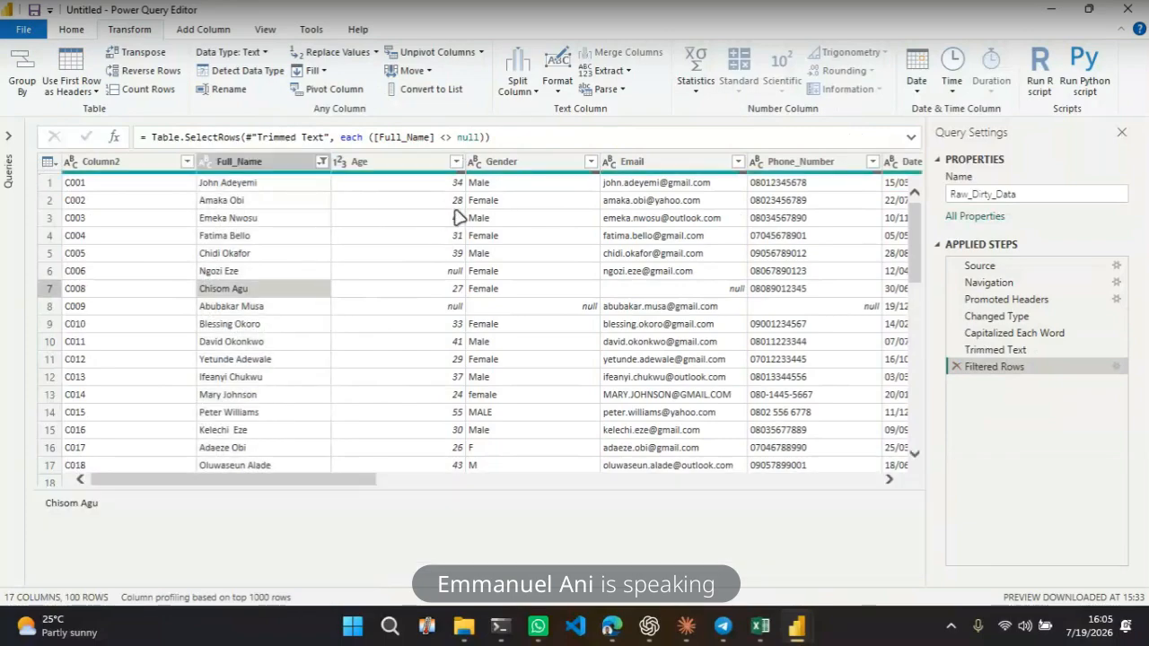
# Filter the Age and Email columns to exclude (null) values
pyautogui.click(457, 162)
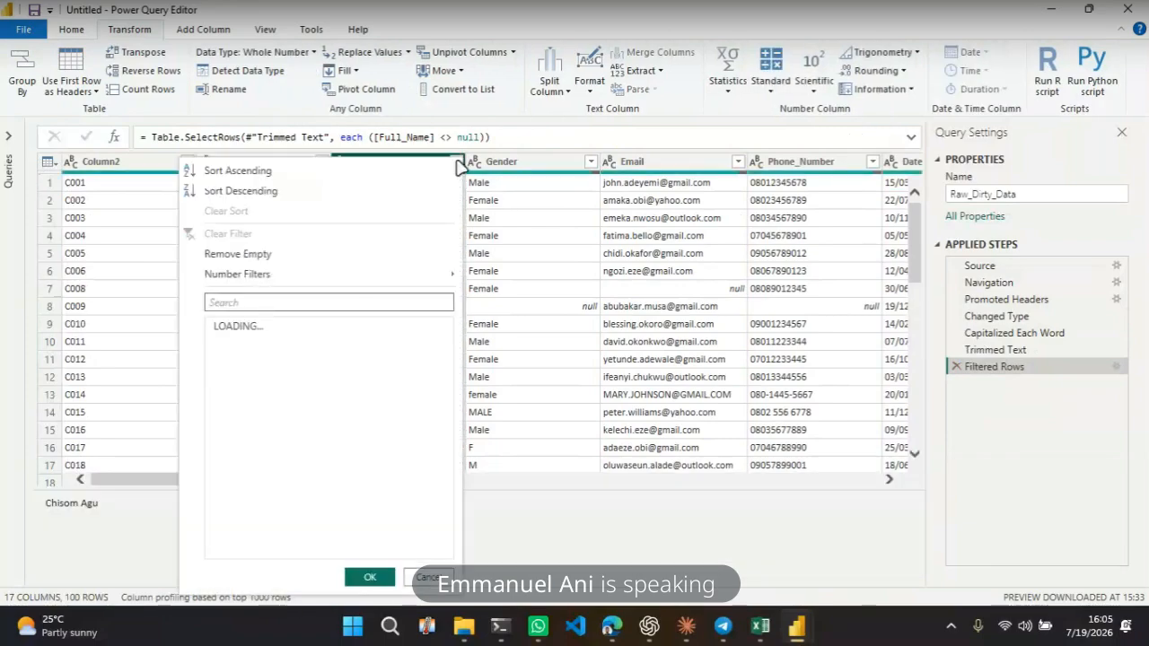
pyautogui.click(219, 344)
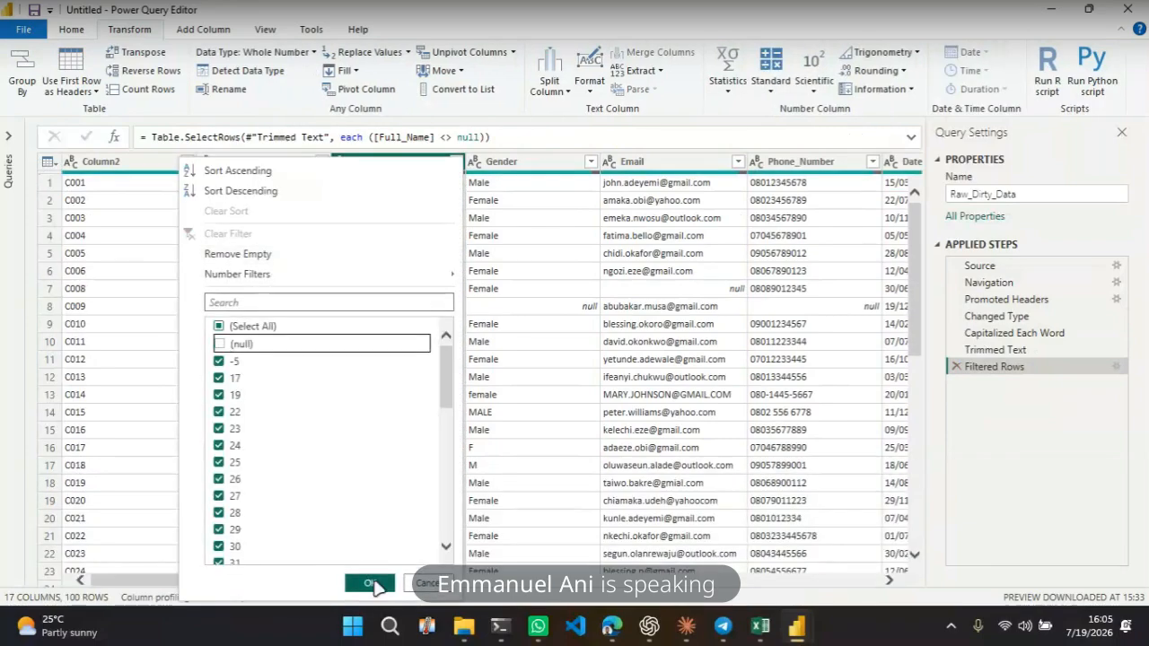
pyautogui.click(372, 583)
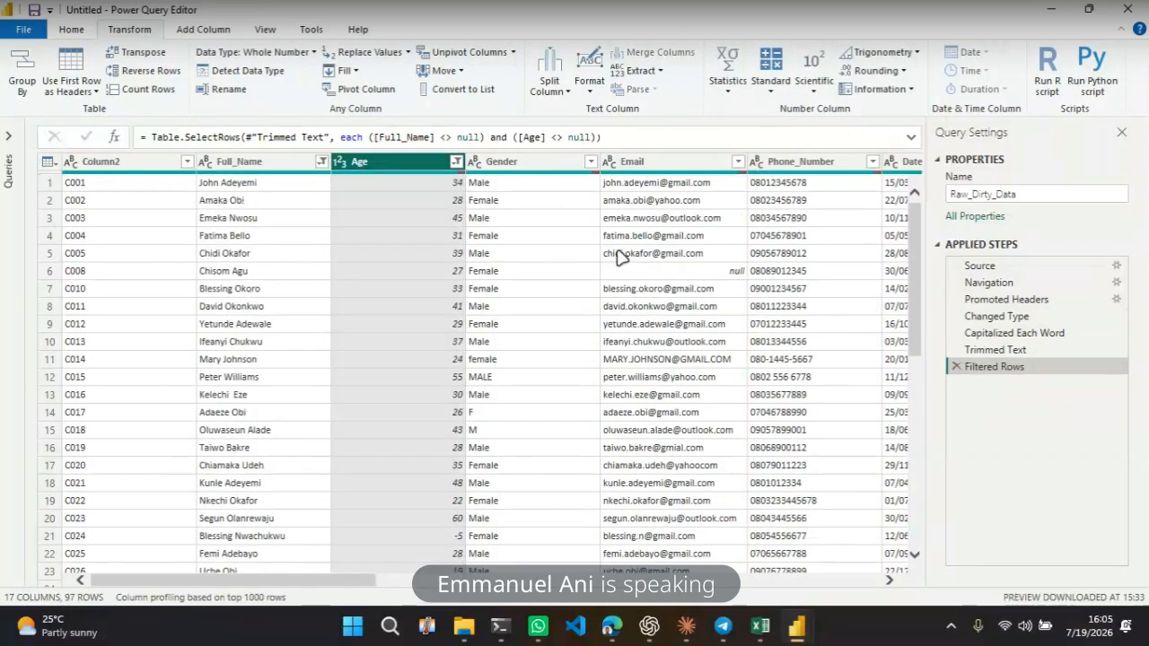
pyautogui.click(739, 163)
pyautogui.click(500, 338)
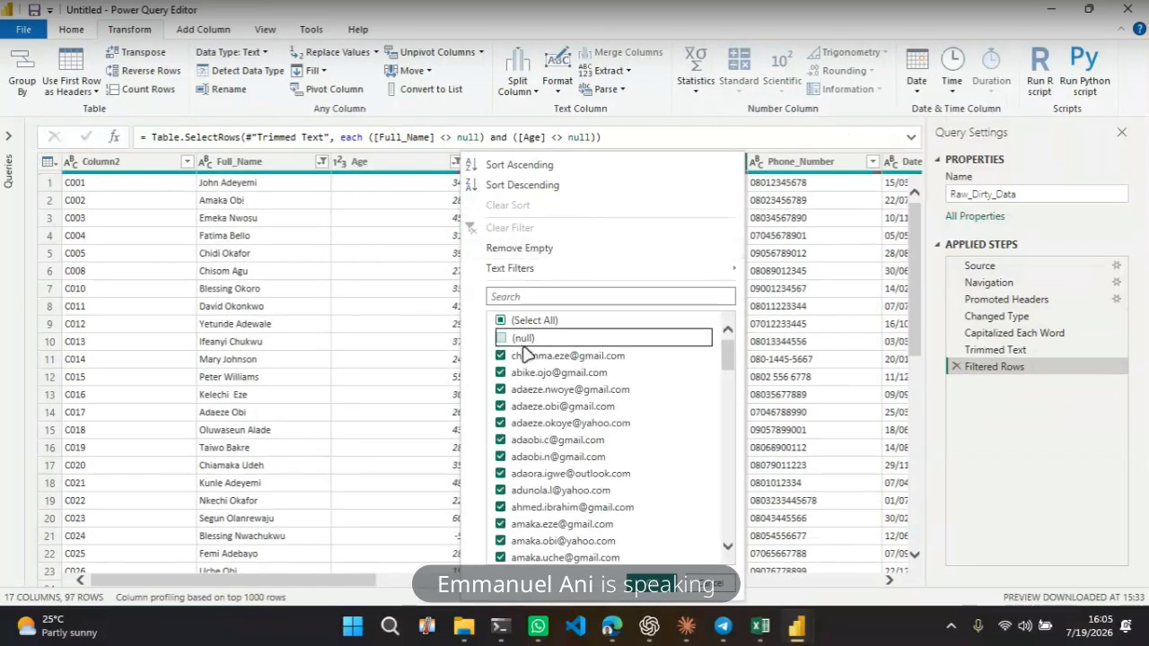
pyautogui.click(641, 591)
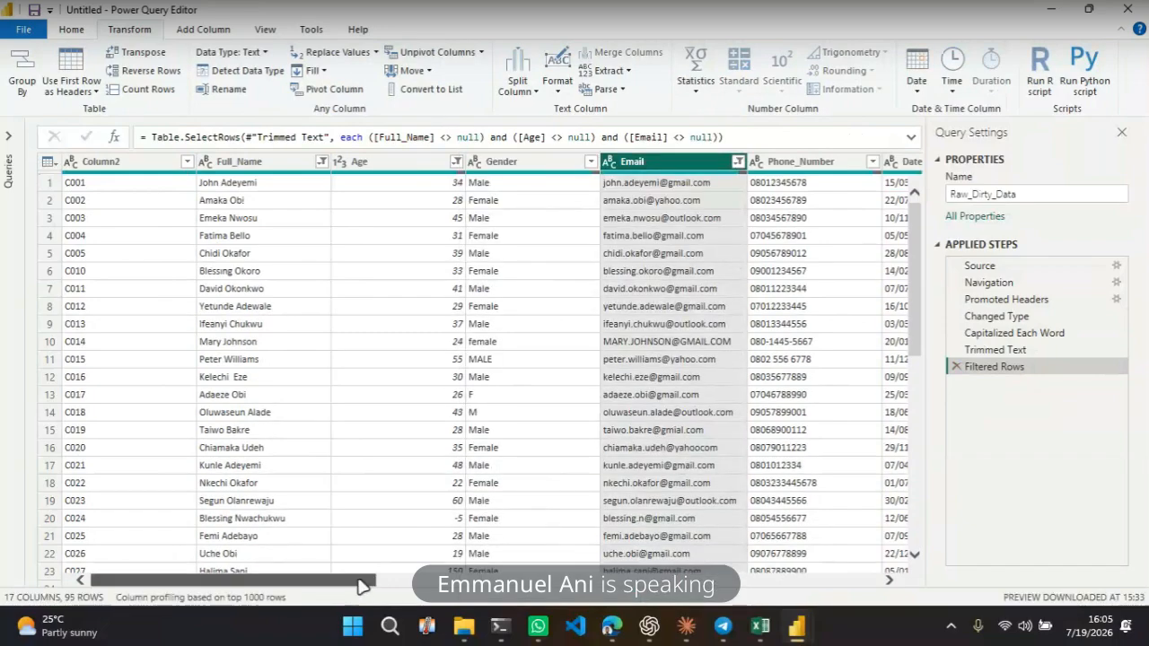
# Filter the City column to exclude (null) values
pyautogui.moveTo(362, 585); pyautogui.dragTo(629, 585)
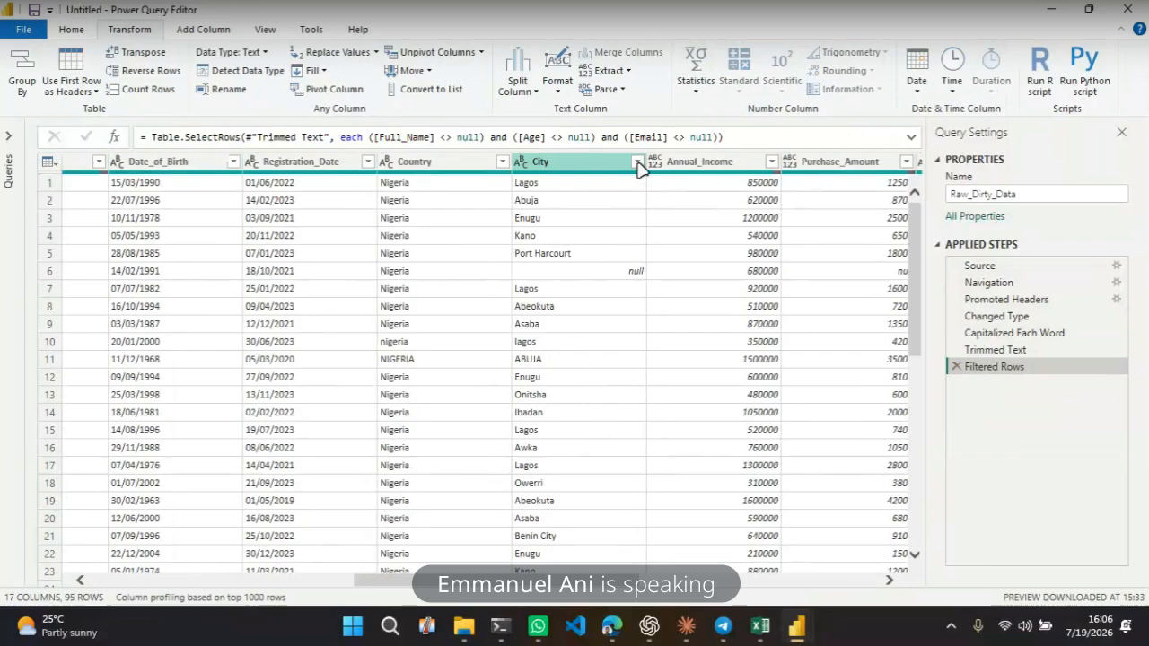
pyautogui.click(639, 167)
pyautogui.click(639, 167)
pyautogui.click(400, 332)
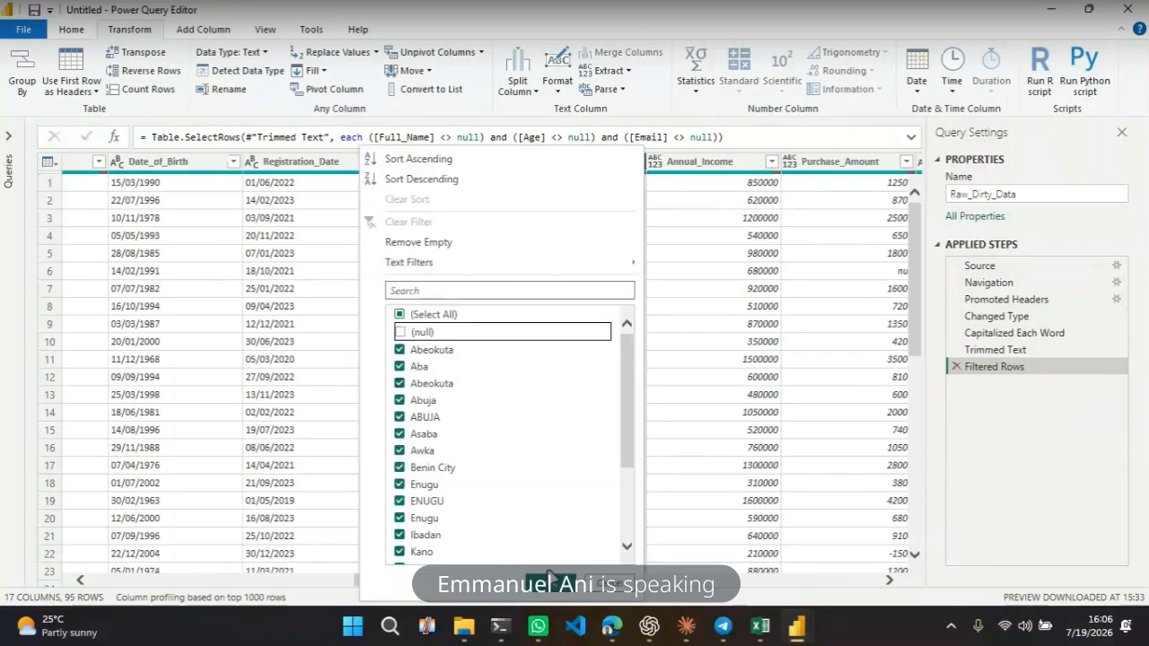
pyautogui.click(558, 585)
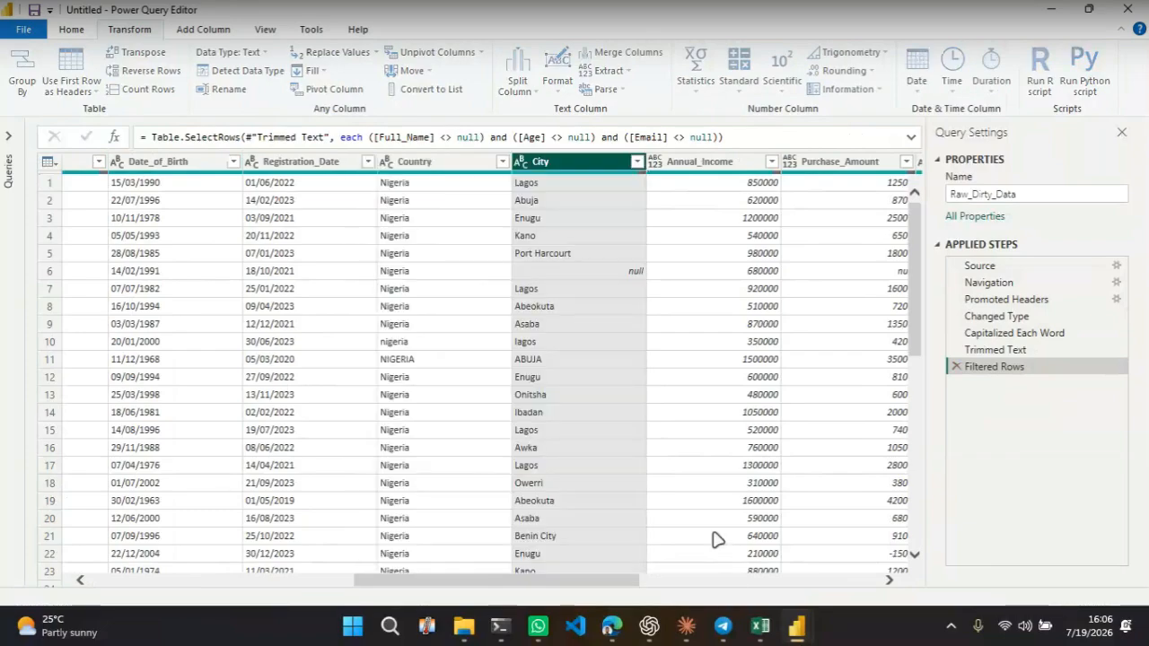
# Extract the text before the space delimiter in Full_Name, then delete the Extracted Text Before Delimiter step
pyautogui.moveTo(575, 583); pyautogui.dragTo(669, 585)
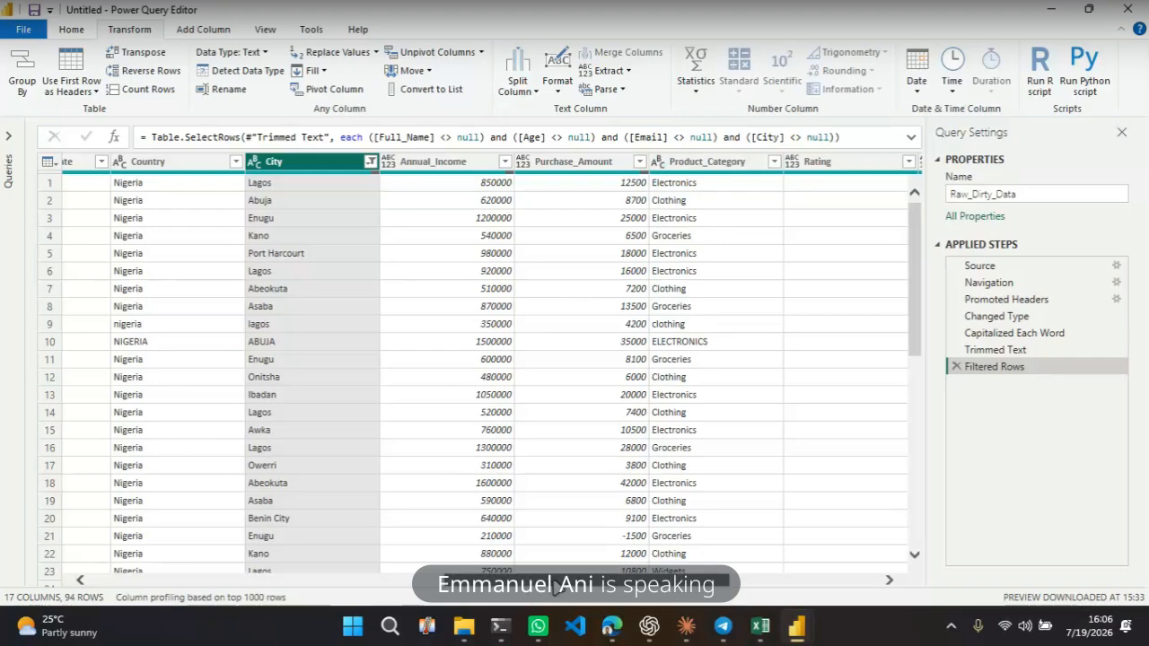
pyautogui.moveTo(556, 586); pyautogui.dragTo(207, 585)
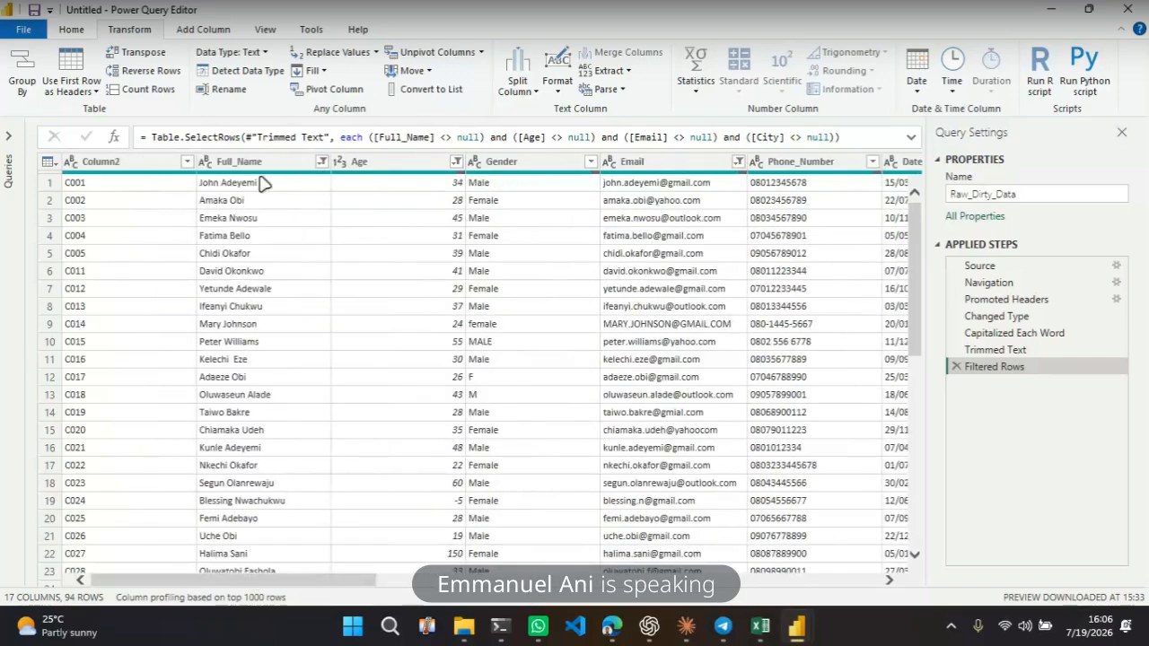
pyautogui.click(627, 72)
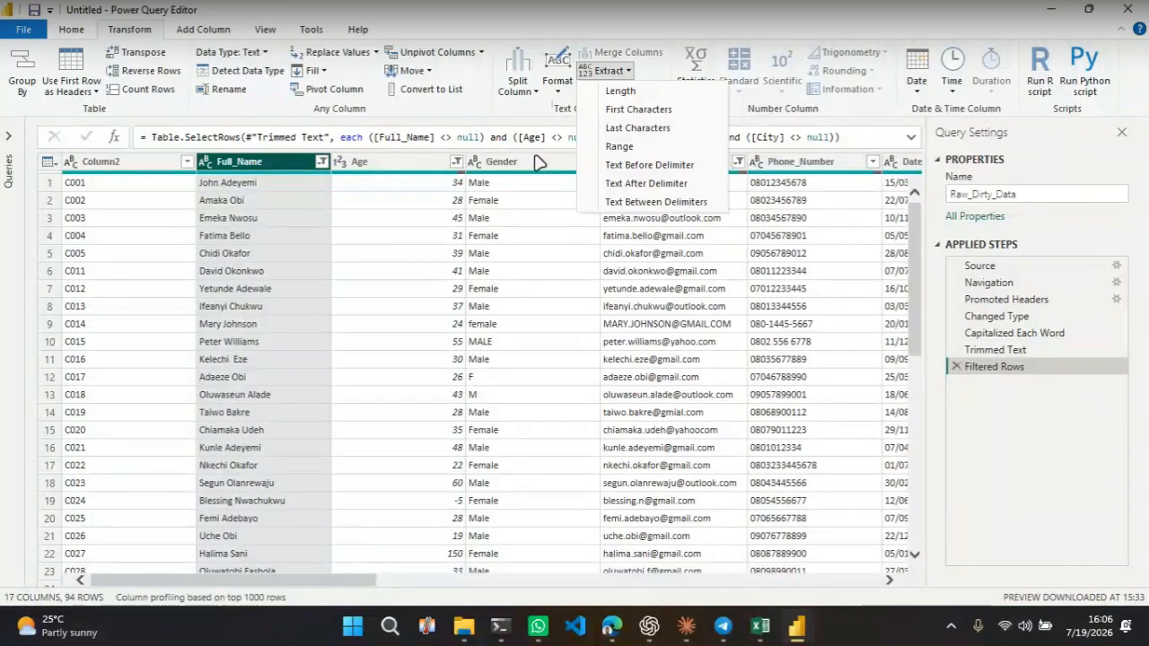
pyautogui.click(649, 167)
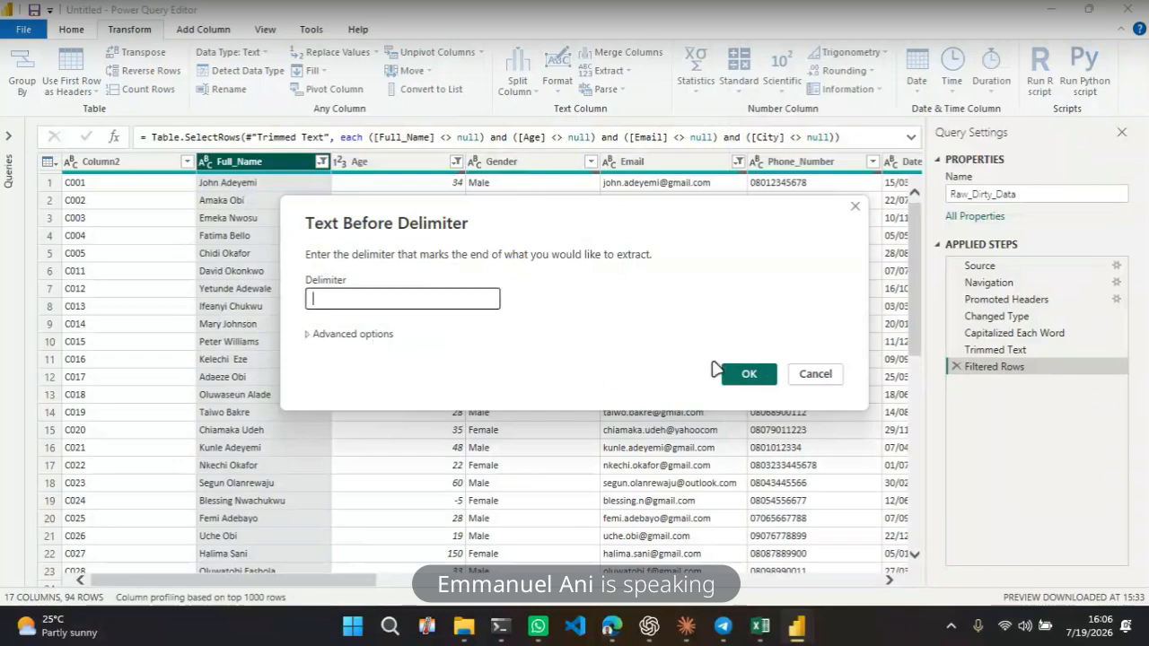
pyautogui.click(746, 375)
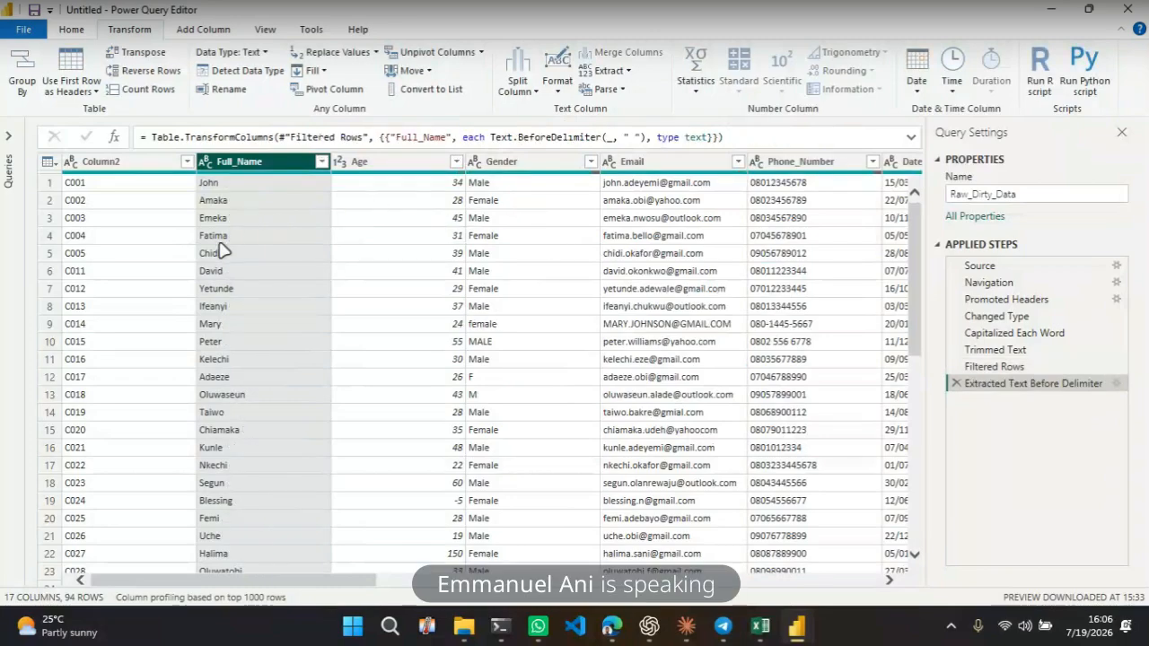
pyautogui.scroll(-10, 223, 252)
pyautogui.scroll(10, 223, 251)
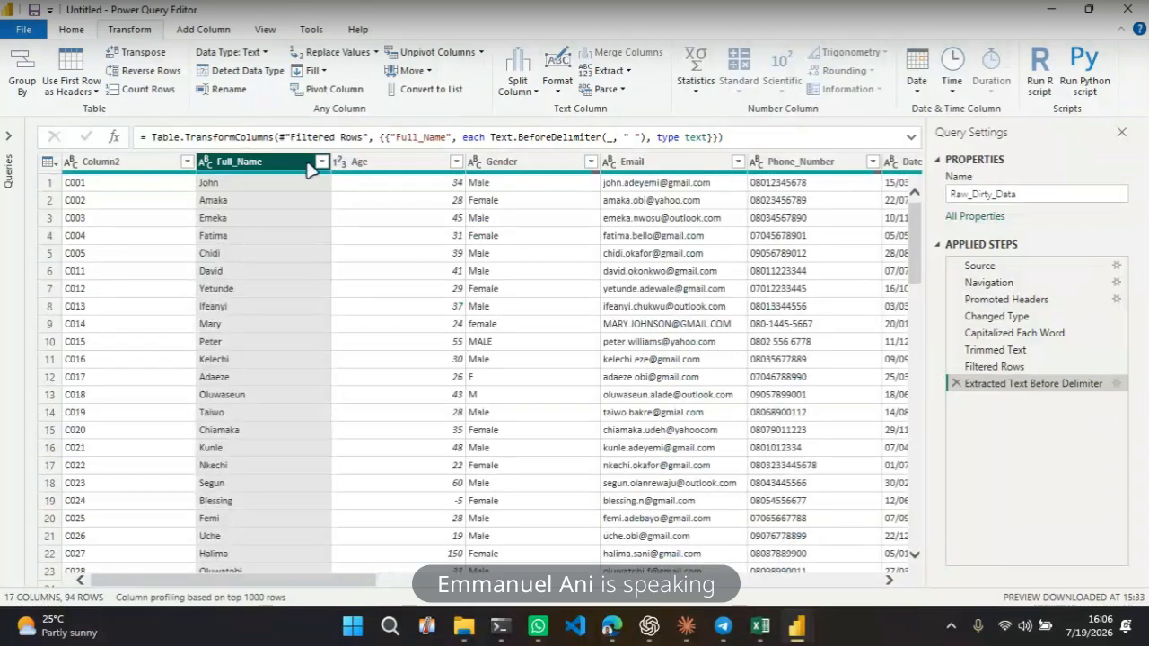
pyautogui.click(956, 384)
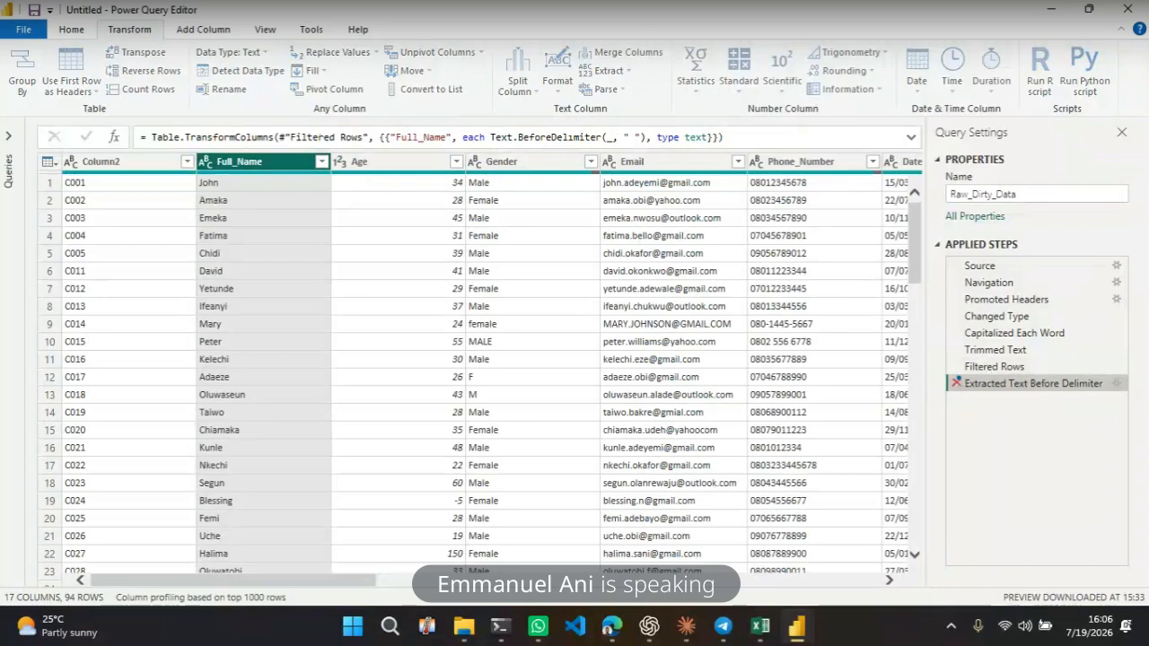
# Duplicate the Full_Name column
pyautogui.click(626, 72)
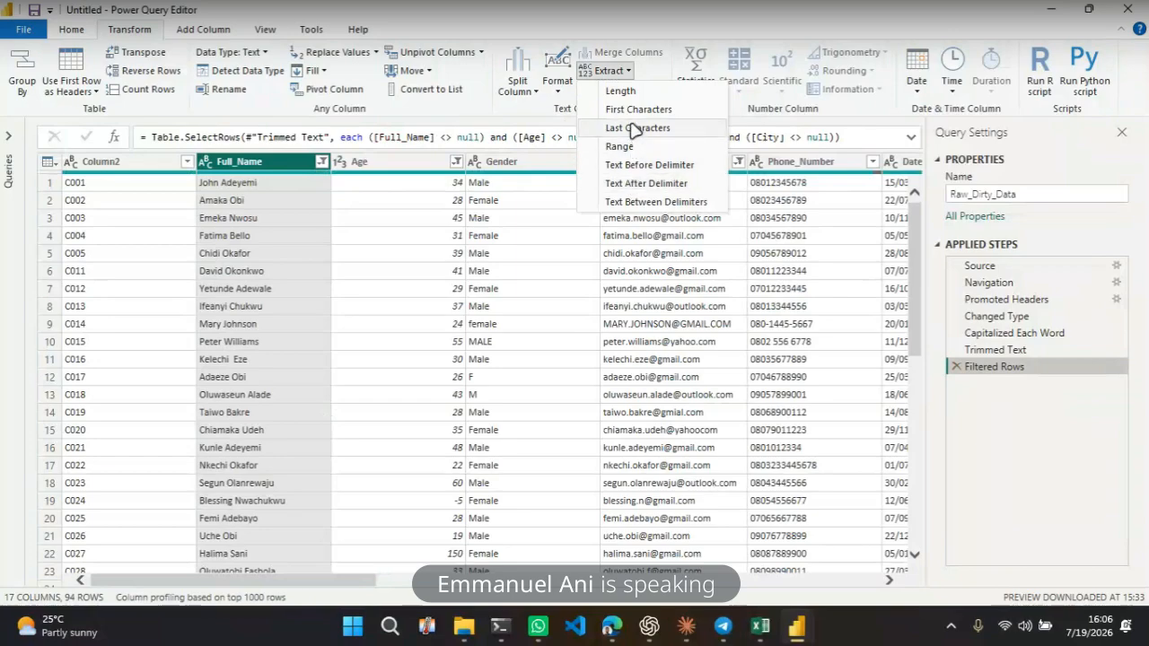
pyautogui.click(295, 161)
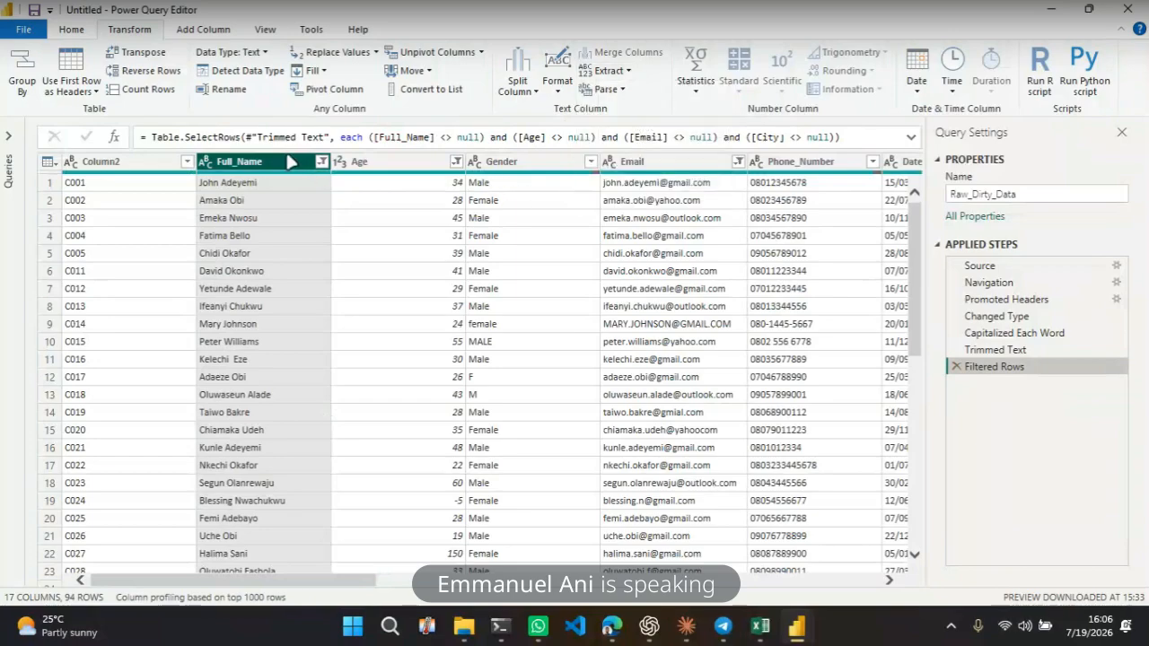
pyautogui.click(204, 31)
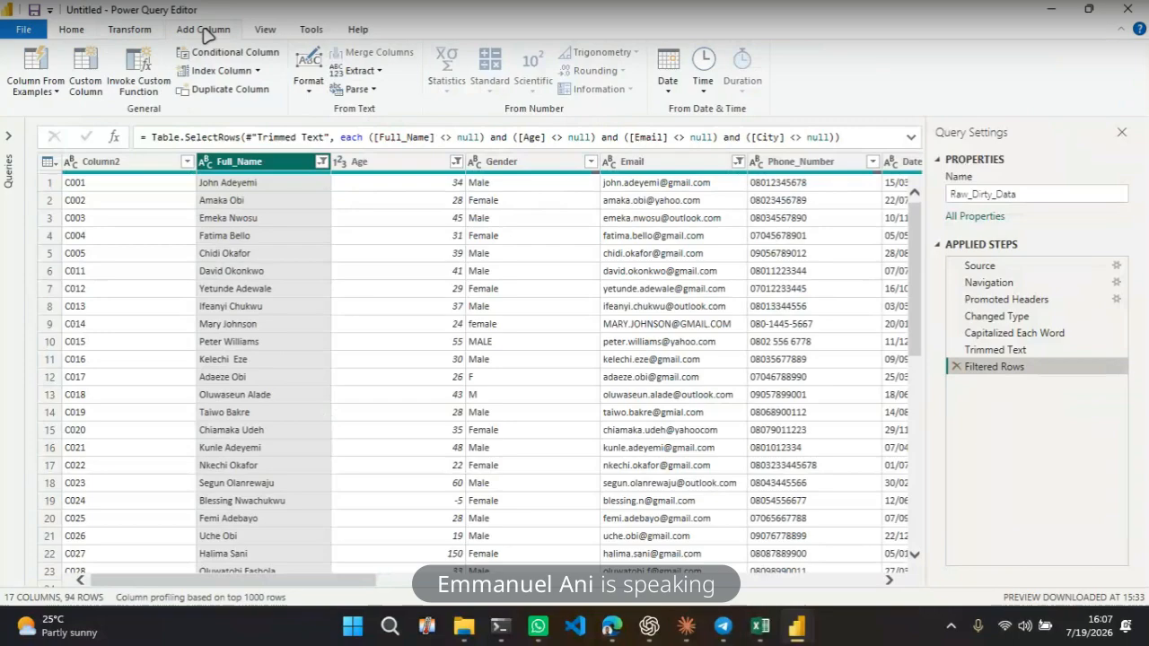
pyautogui.click(231, 90)
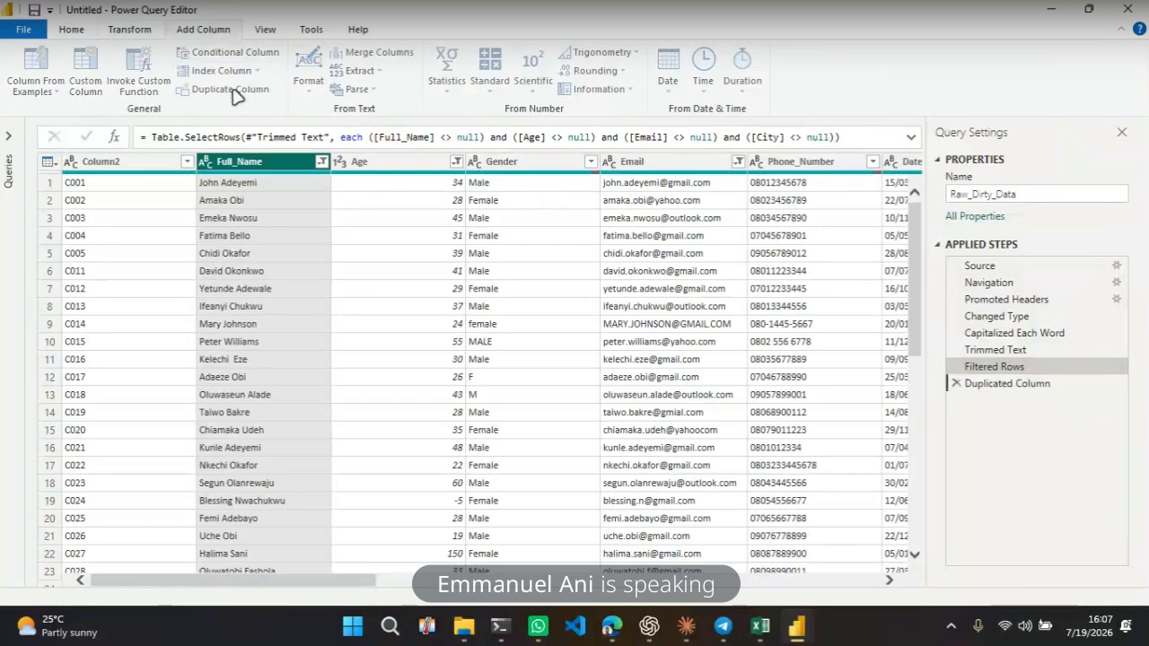
# Move the Full_Name - Copy column to sit right after Full_Name
pyautogui.moveTo(808, 166); pyautogui.dragTo(193, 183)
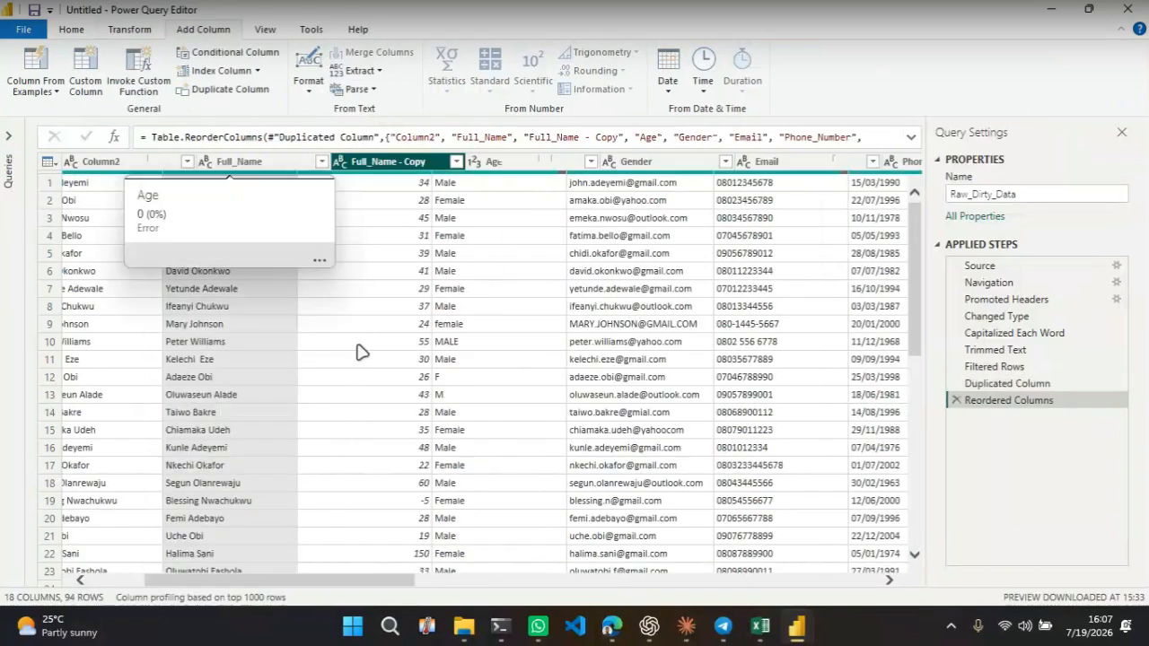
pyautogui.click(363, 349)
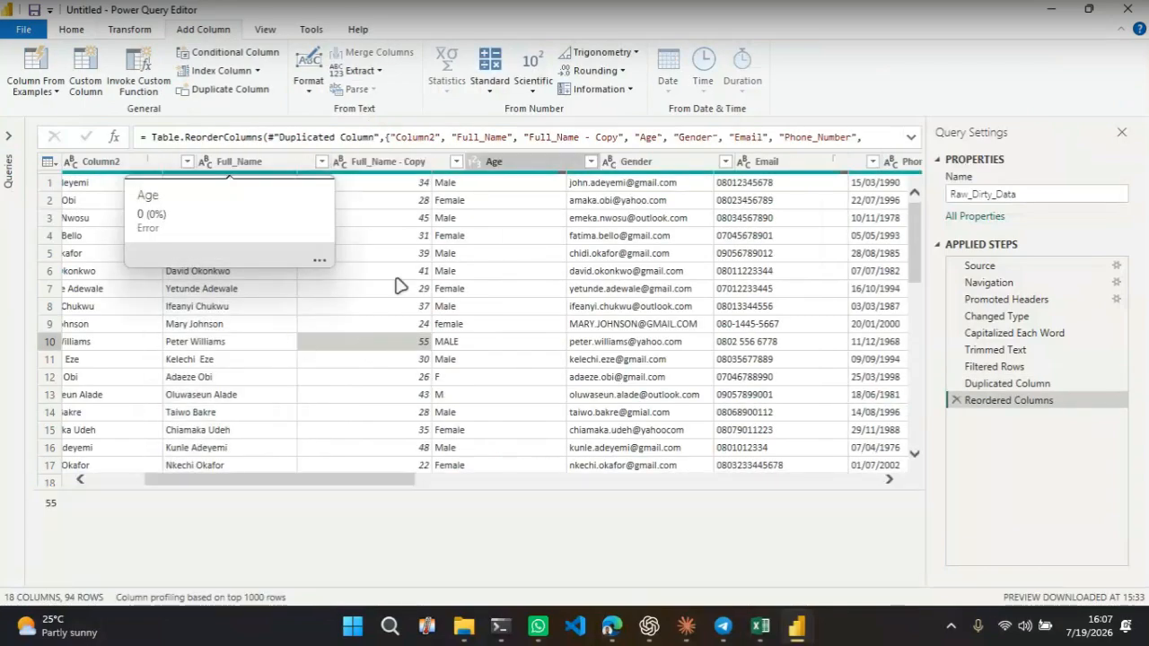
pyautogui.click(388, 162)
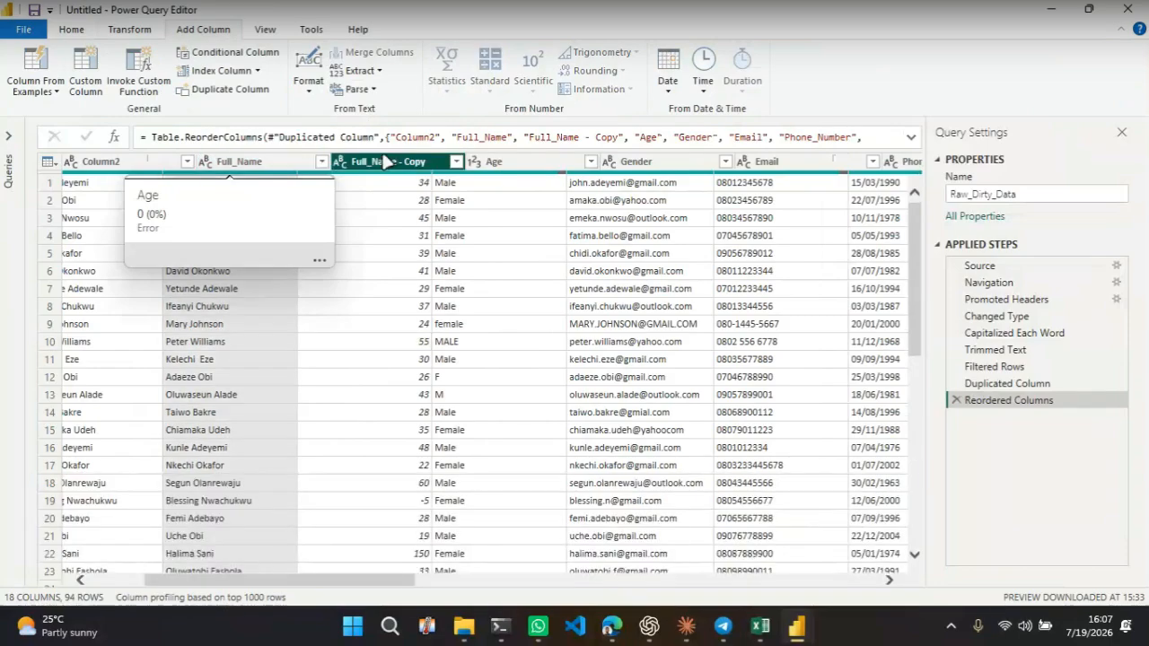
# Extract the text before the space delimiter in the Full_Name column
pyautogui.click(244, 164)
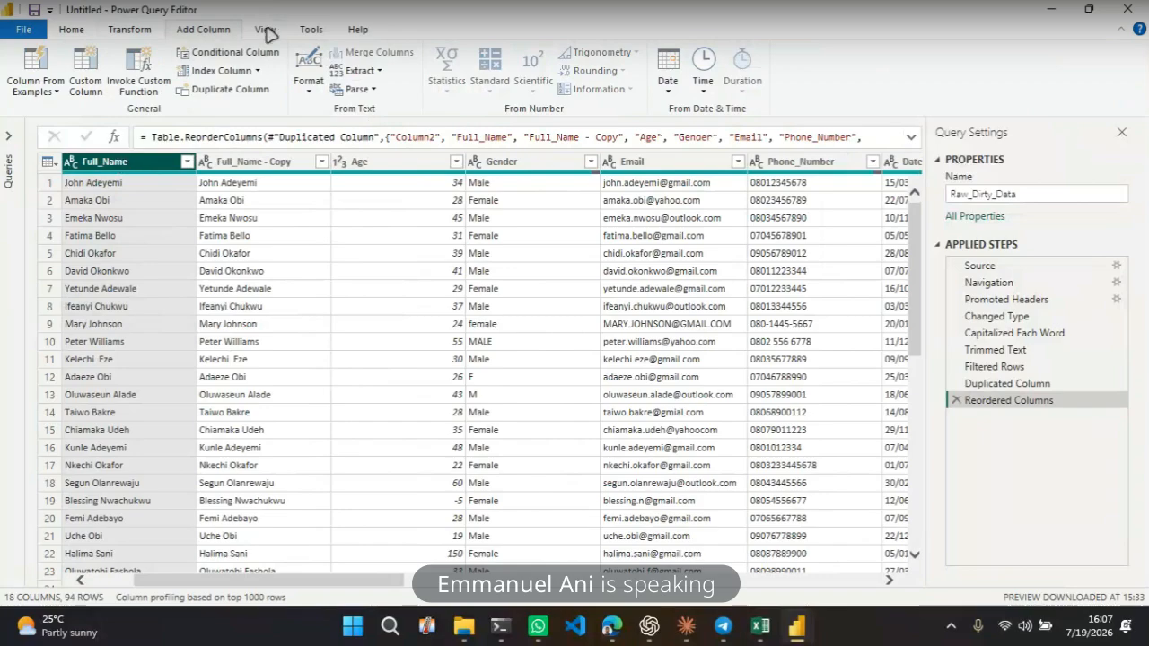
pyautogui.click(130, 29)
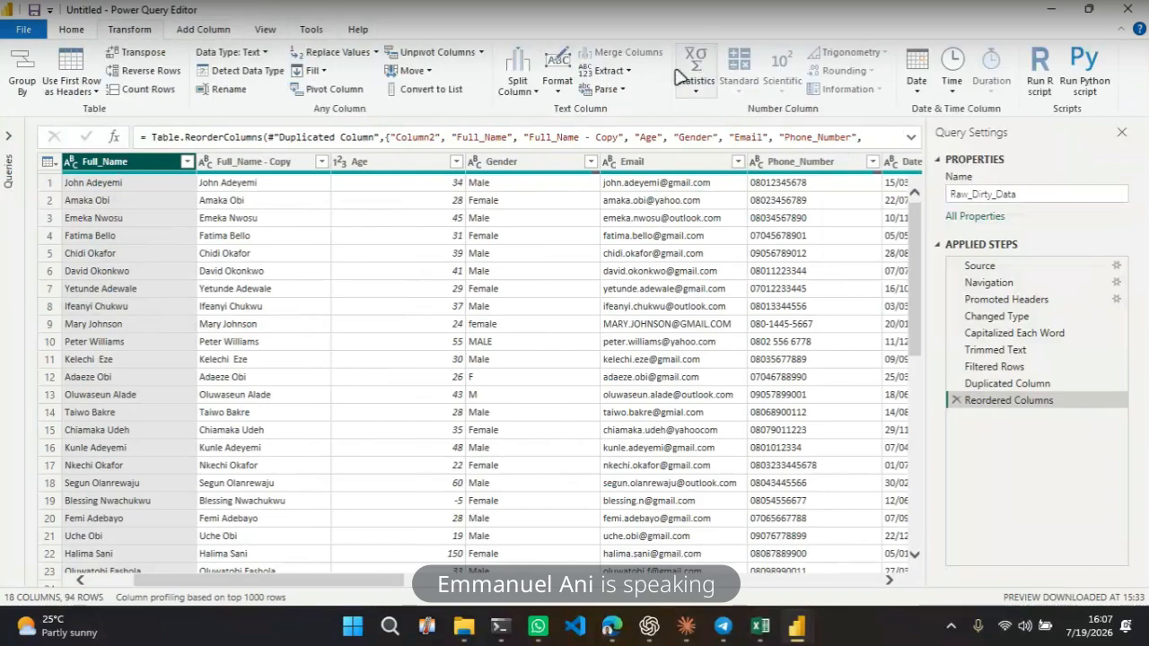
pyautogui.click(623, 73)
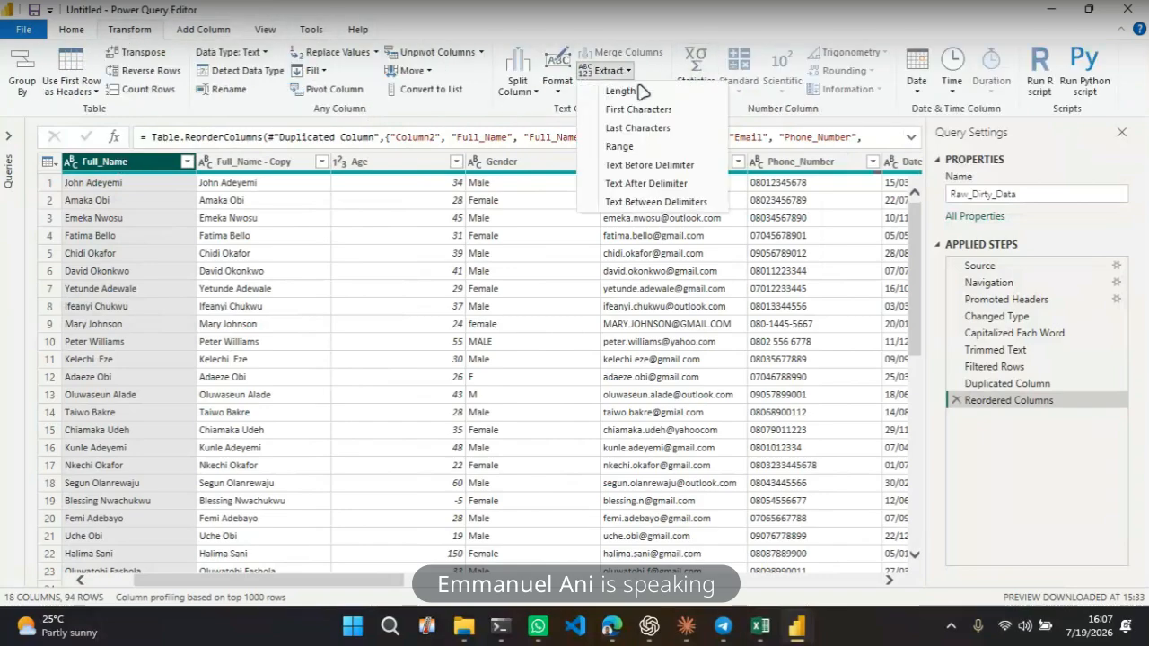
pyautogui.click(645, 167)
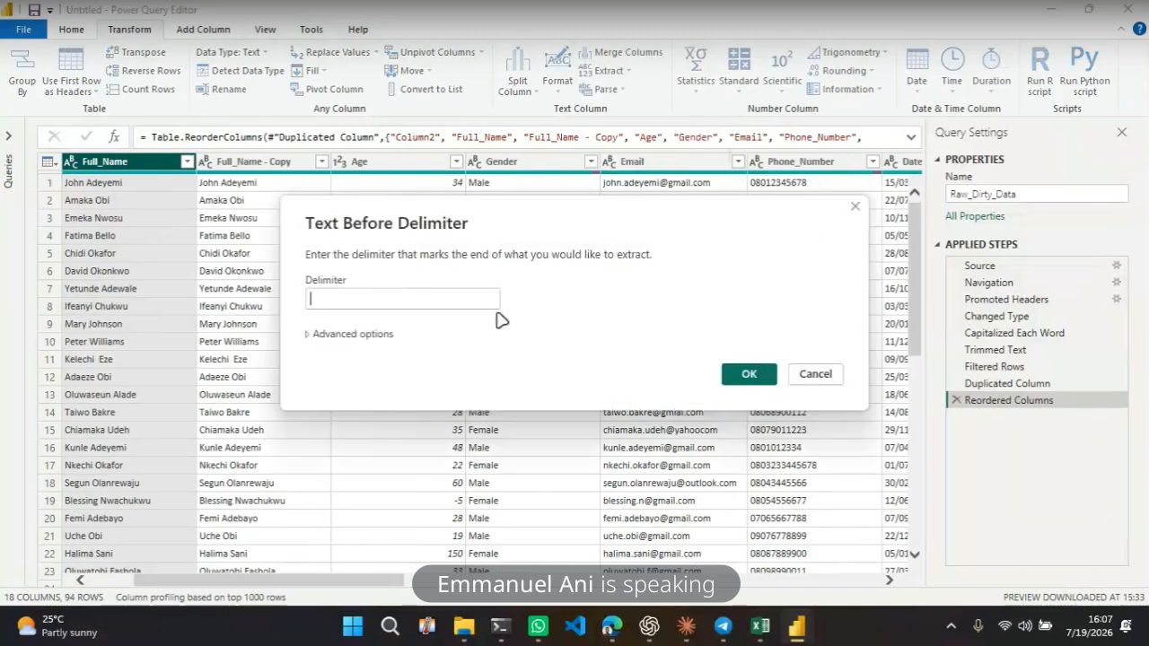
pyautogui.click(747, 374)
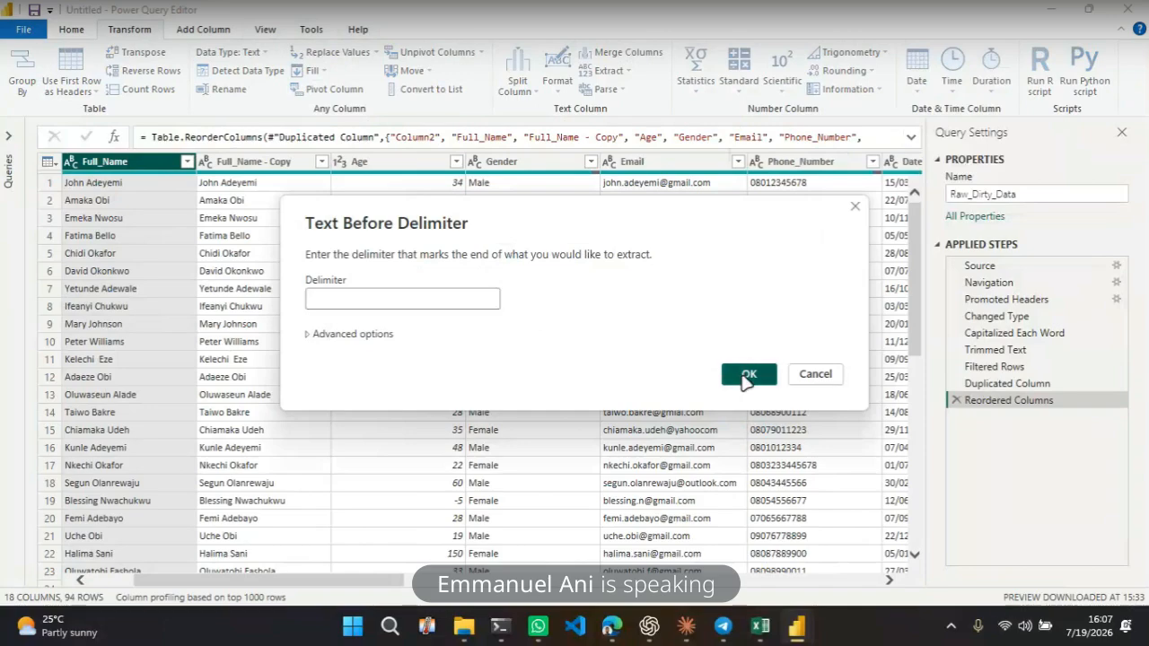
# Extract the text after the space delimiter in the Full_Name - Copy column
pyautogui.click(229, 162)
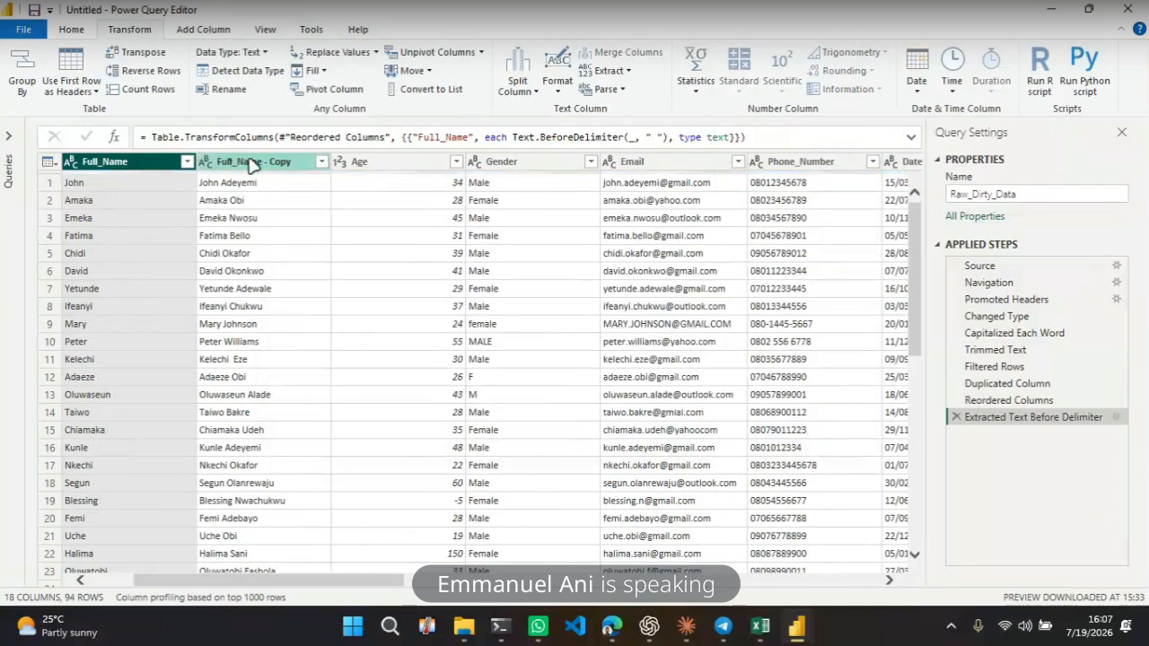
pyautogui.click(610, 70)
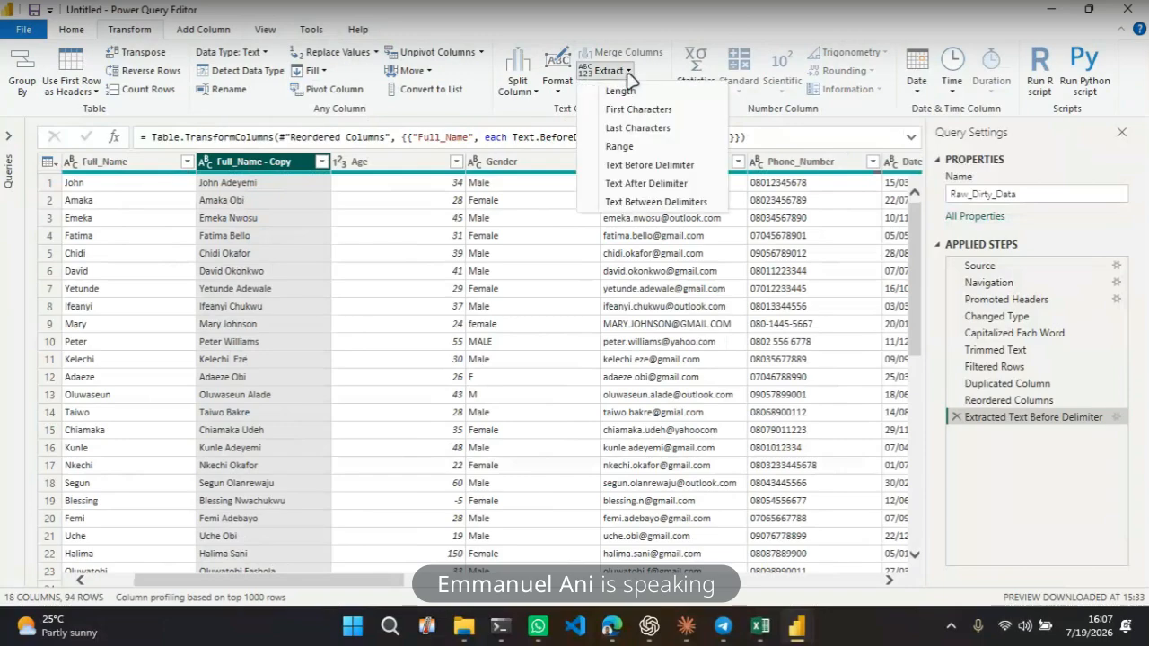
pyautogui.click(634, 167)
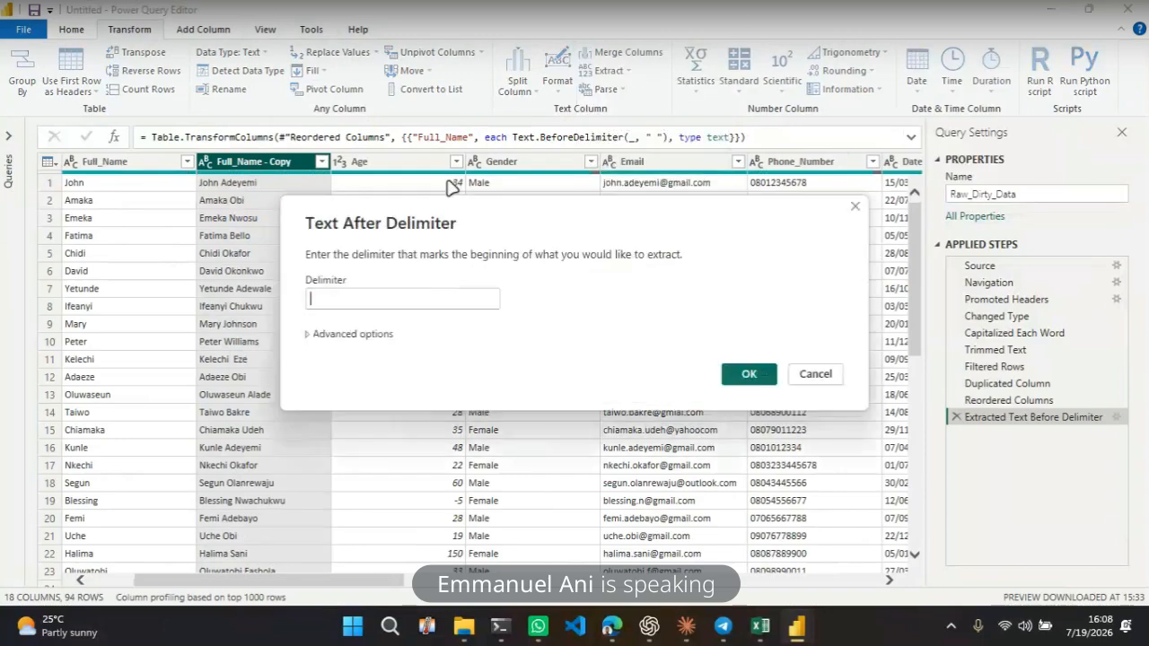
pyautogui.click(473, 302)
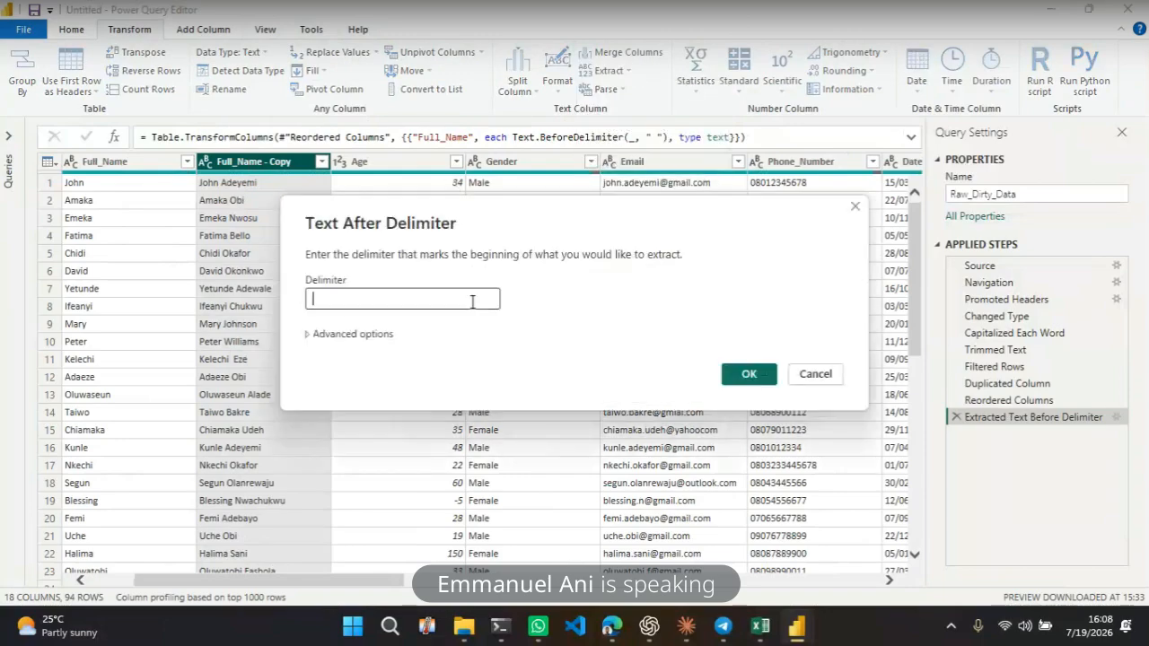
pyautogui.click(752, 375)
pyautogui.click(229, 311)
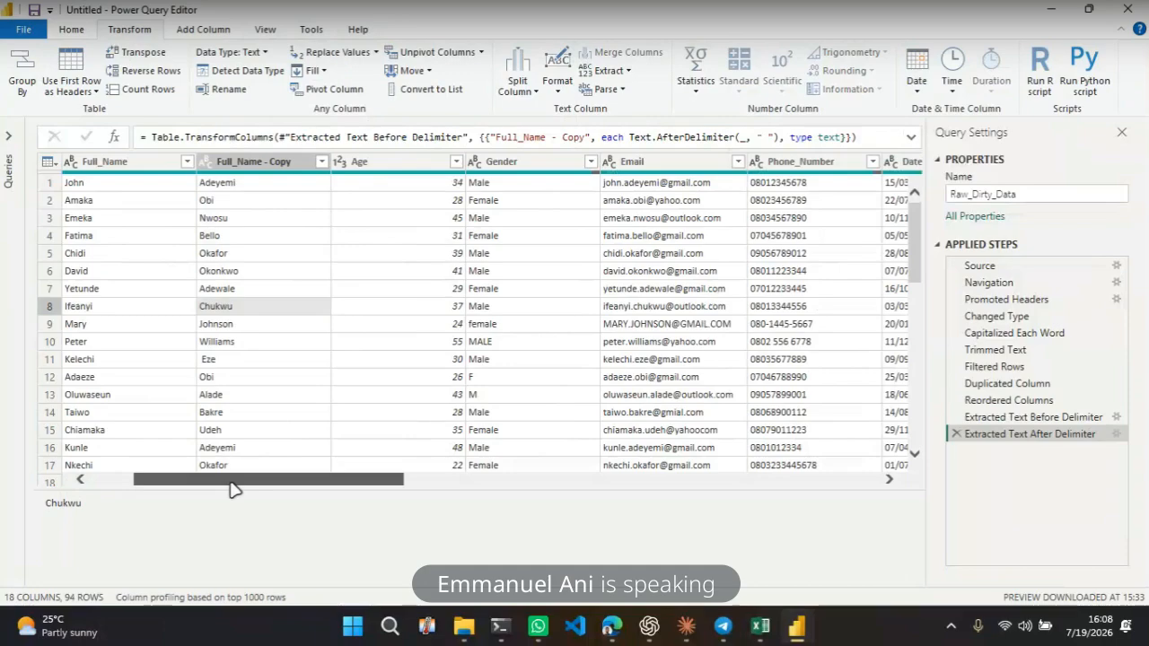
# Rename the Full_Name column to First Name
pyautogui.moveTo(229, 489); pyautogui.dragTo(186, 490)
pyautogui.click(247, 162)
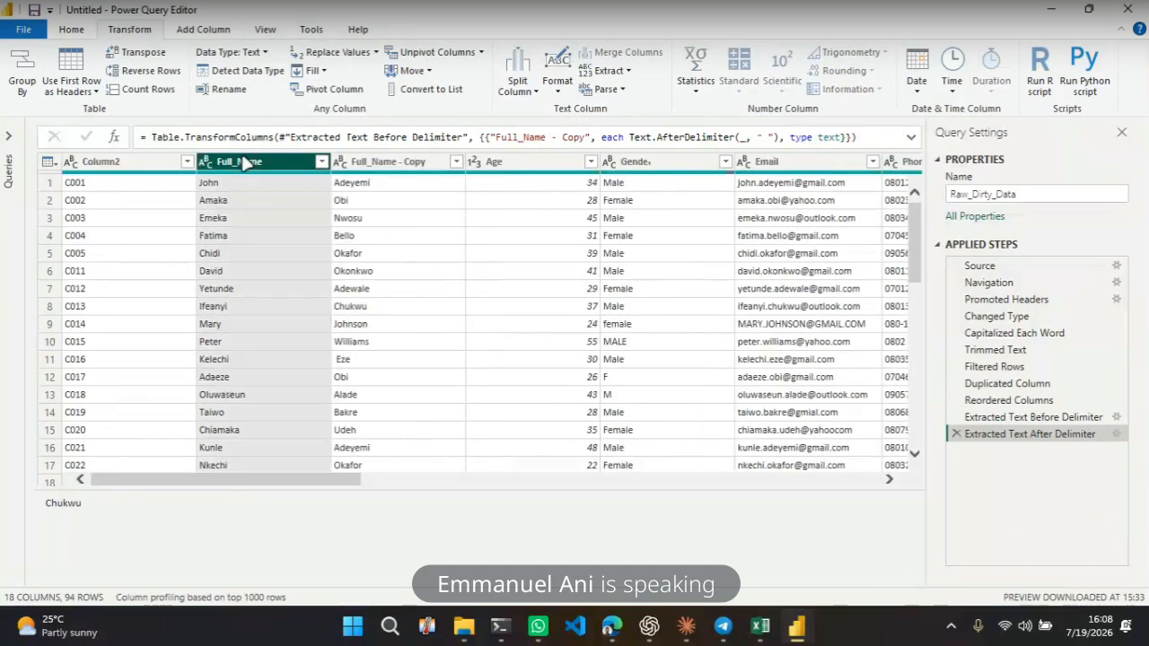
pyautogui.doubleClick(245, 163)
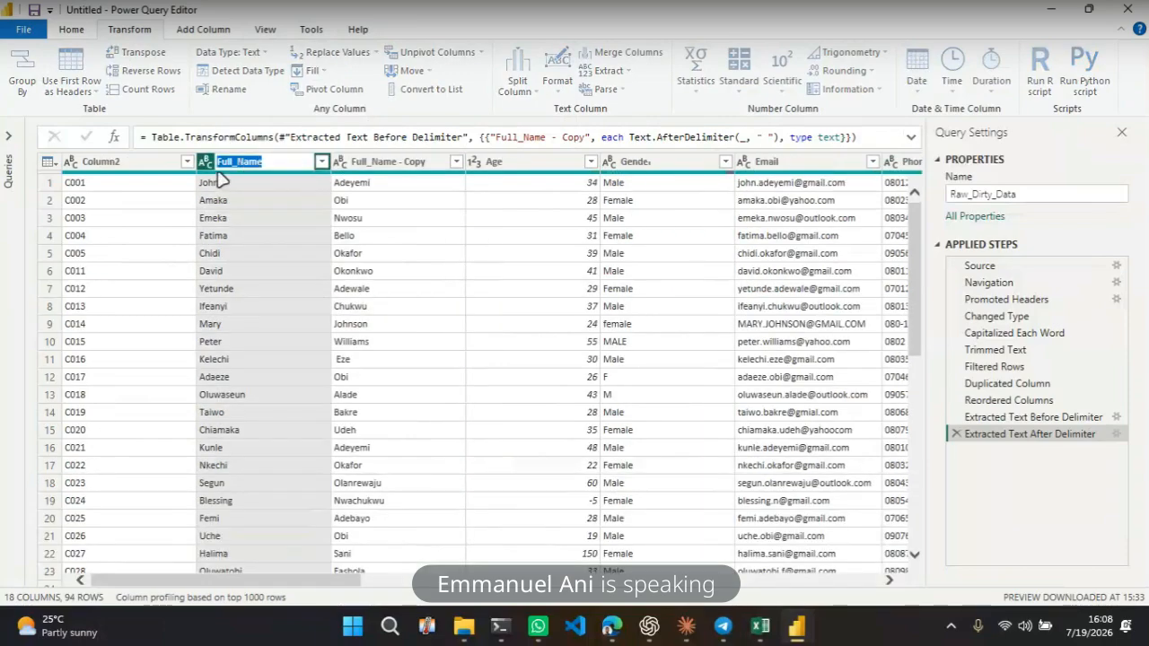
pyautogui.write('First')
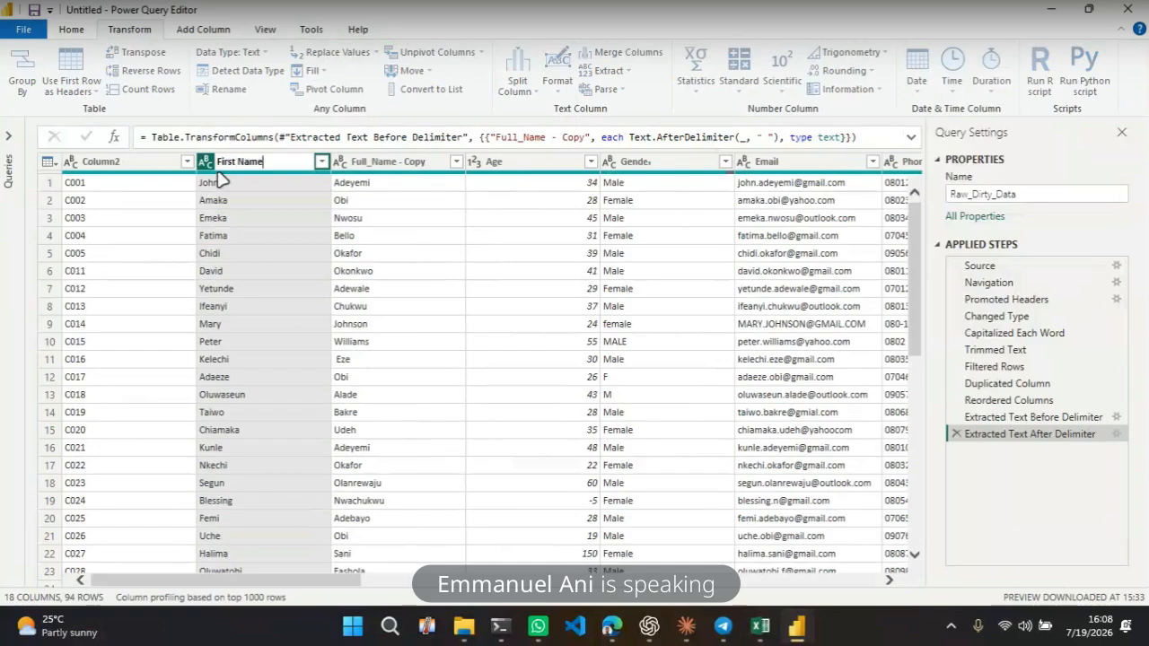
pyautogui.write(' Name')
pyautogui.press('Return')
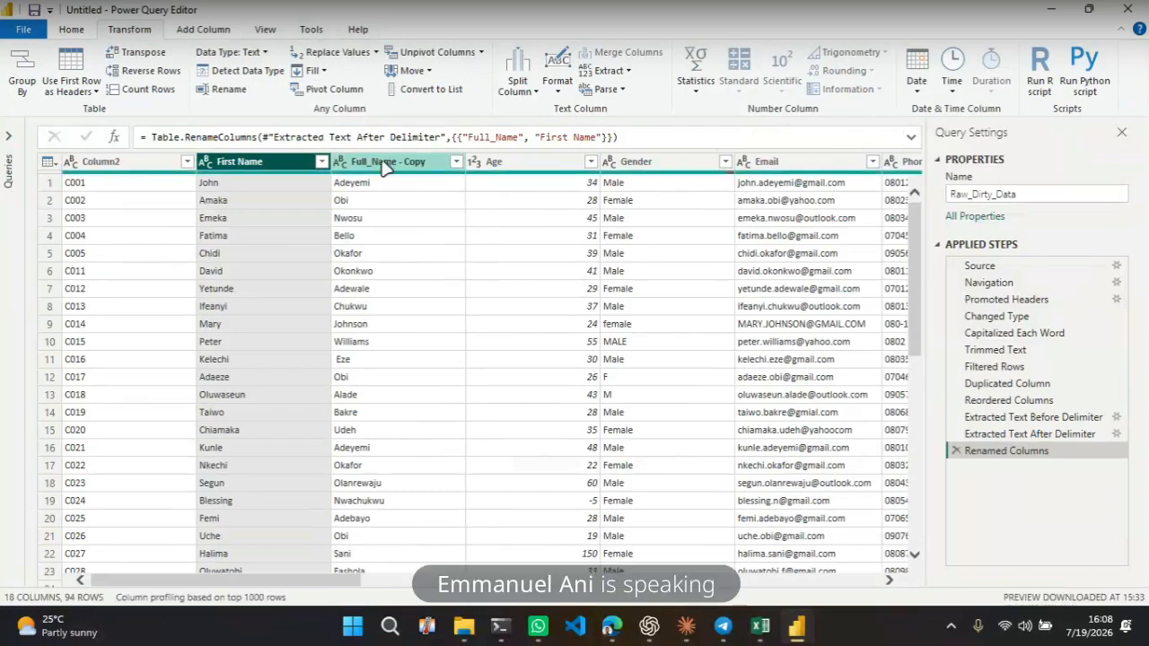
# Rename the Full_Name - Copy column to Last Name
pyautogui.doubleClick(382, 162)
pyautogui.write('Last Name')
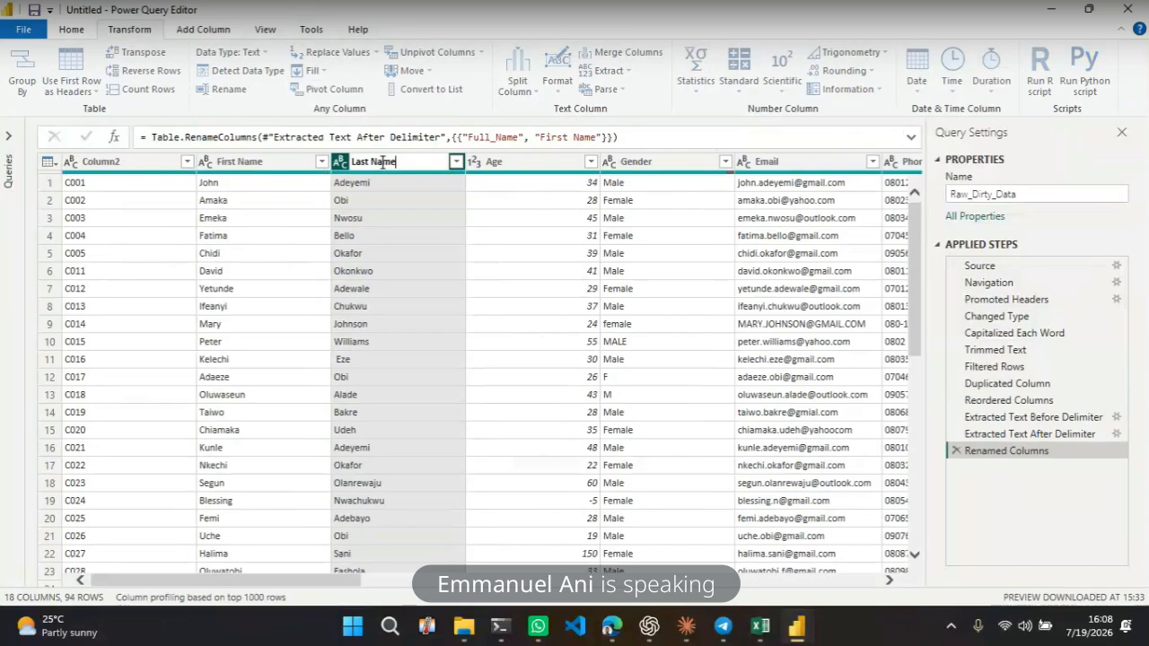
pyautogui.press('Return')
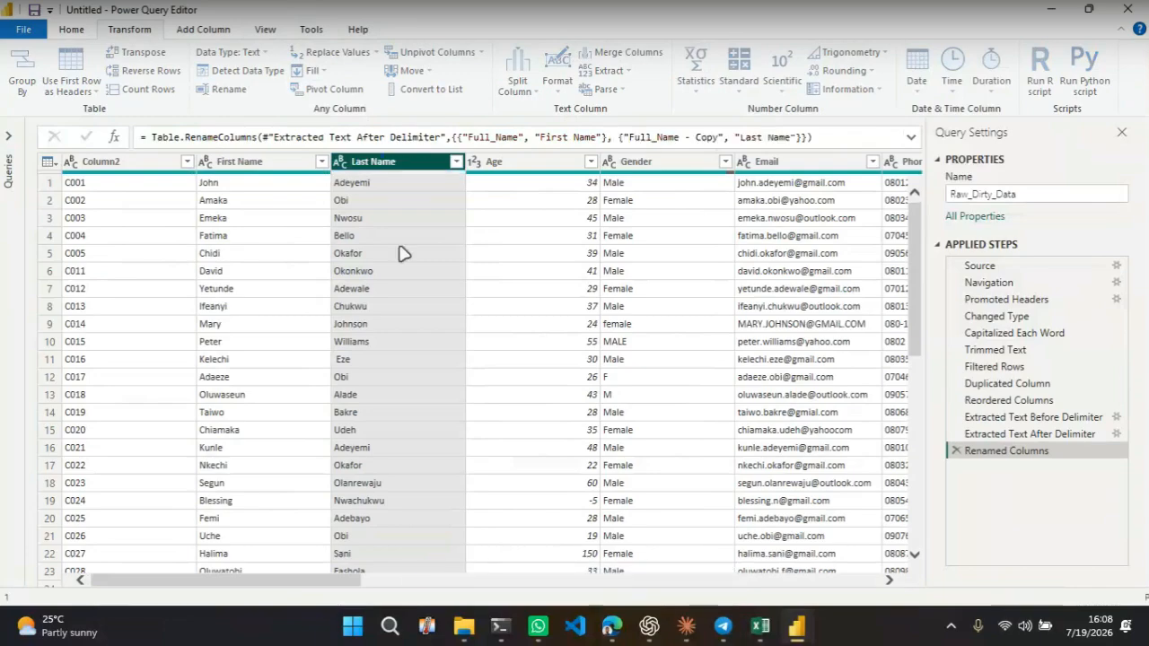
pyautogui.click(235, 272)
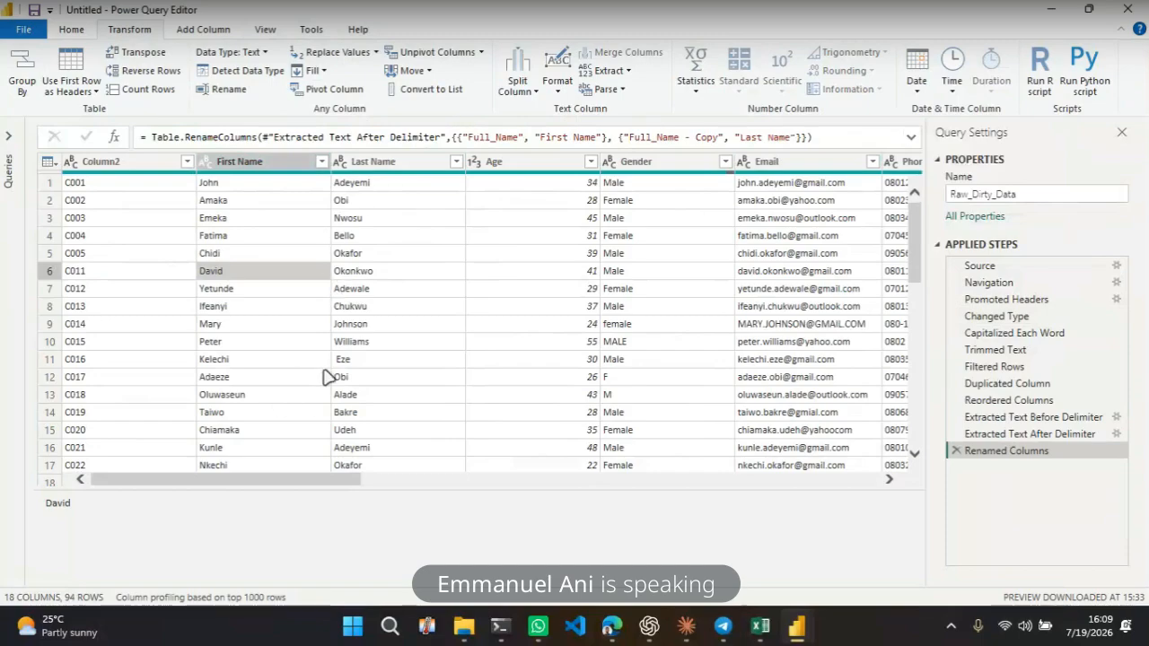
pyautogui.click(381, 163)
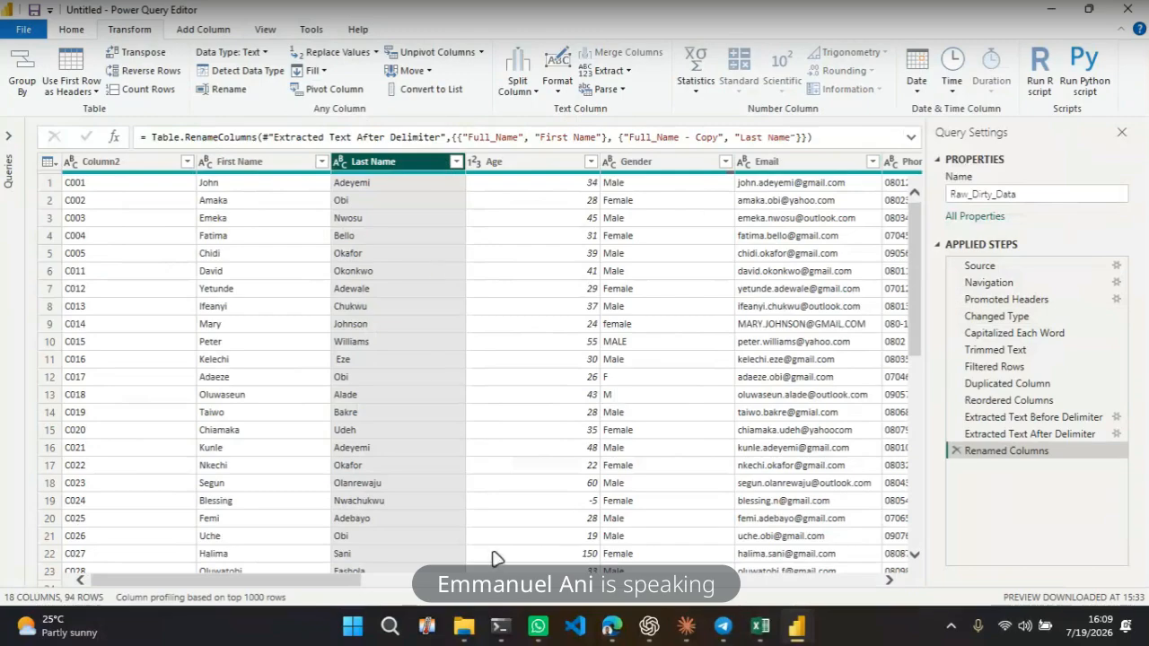
pyautogui.moveTo(358, 577); pyautogui.dragTo(409, 585)
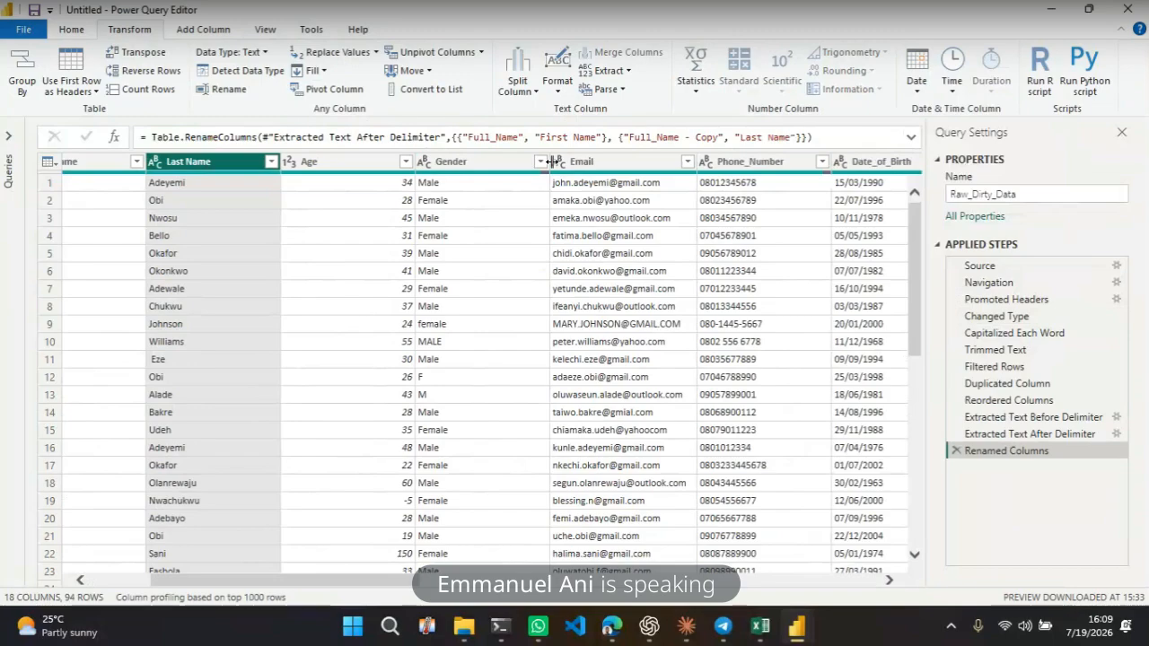
pyautogui.click(541, 162)
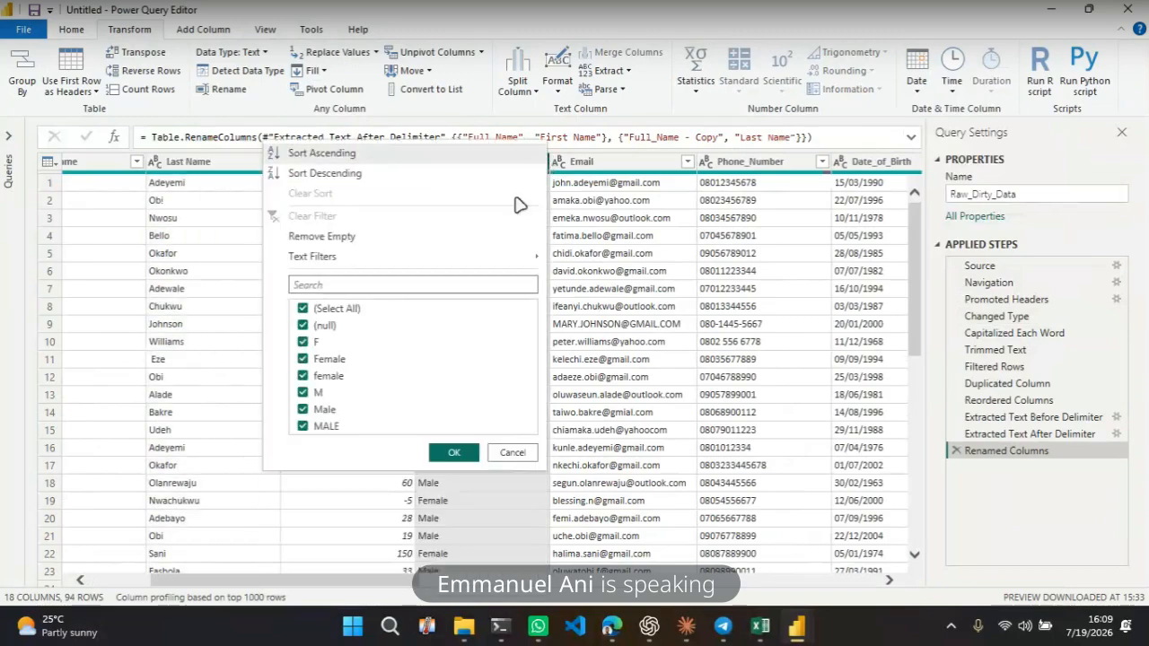
pyautogui.click(302, 325)
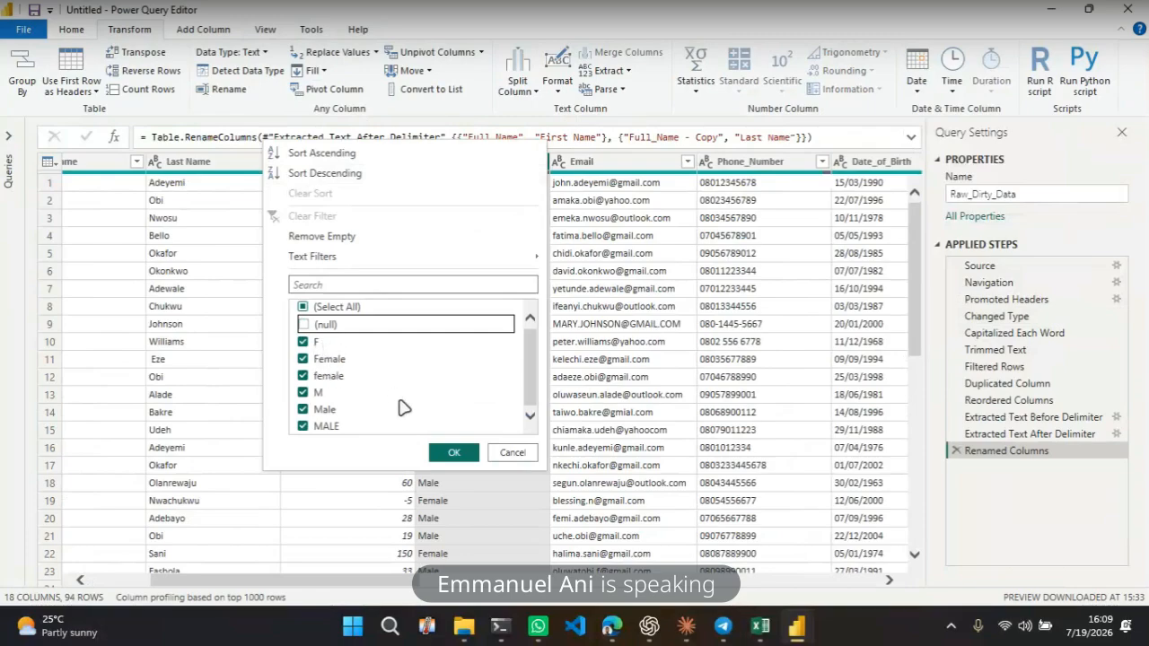
pyautogui.click(512, 452)
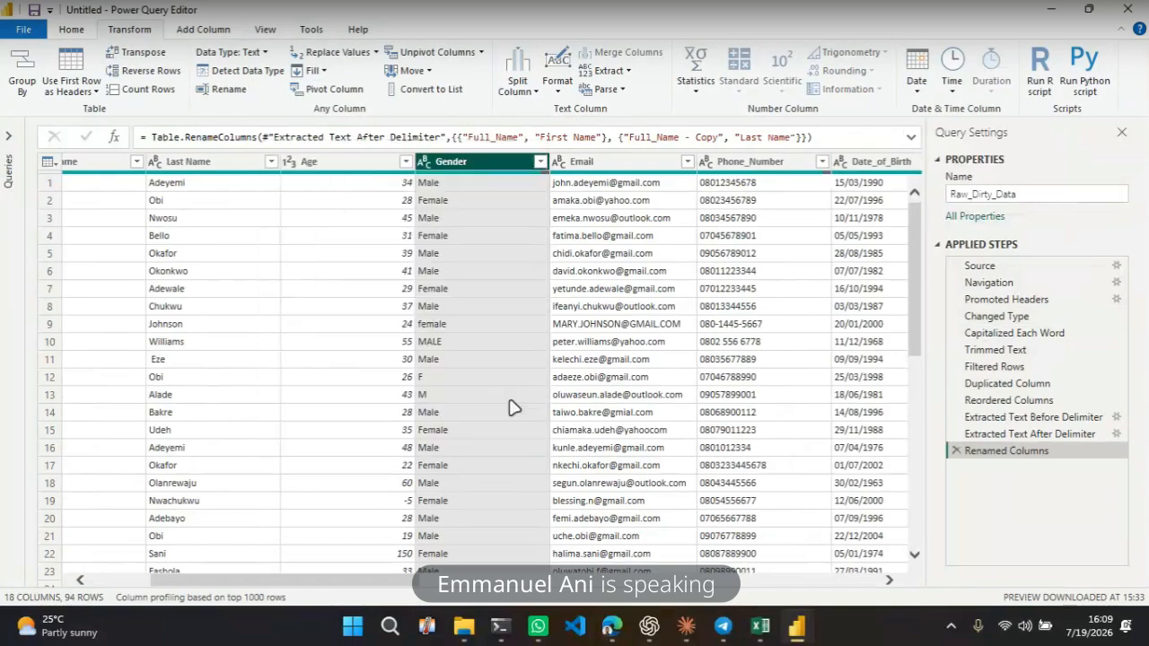
# Capitalize each word in the Gender column and filter out its (null) values
pyautogui.click(559, 94)
pyautogui.click(579, 146)
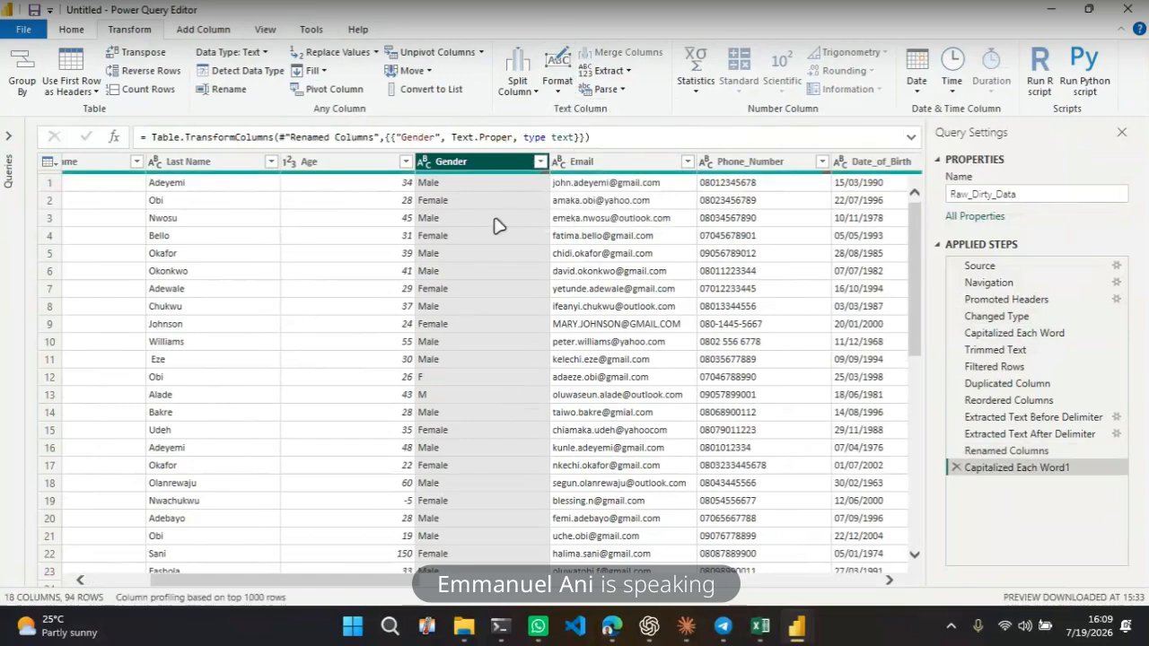
pyautogui.click(539, 162)
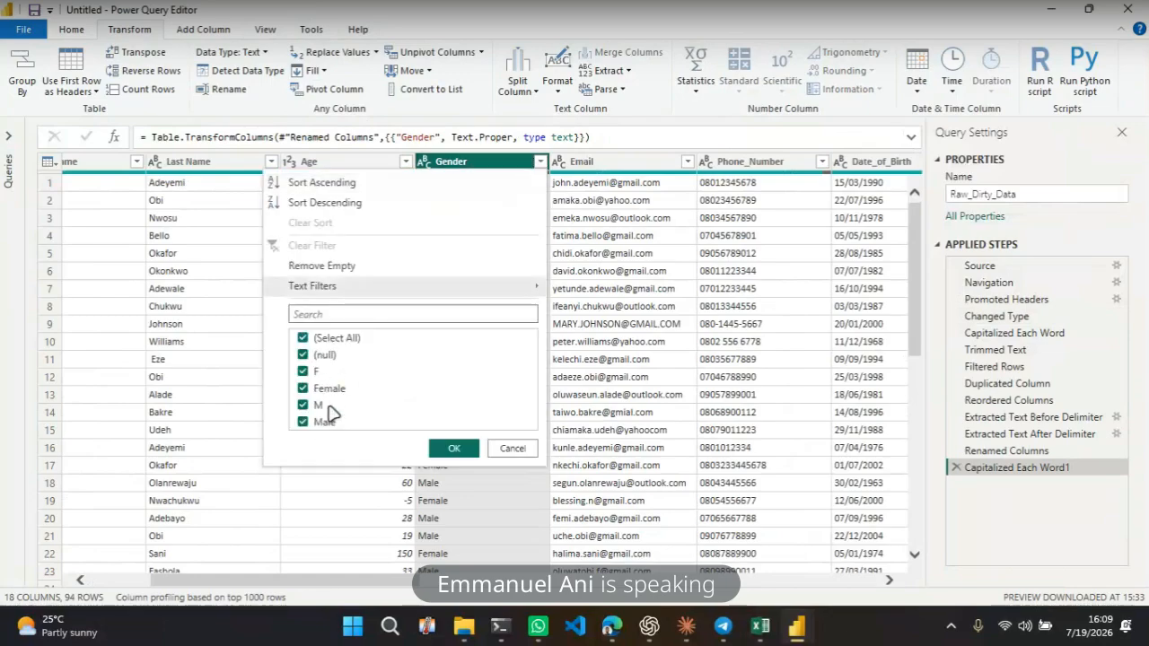
pyautogui.click(304, 356)
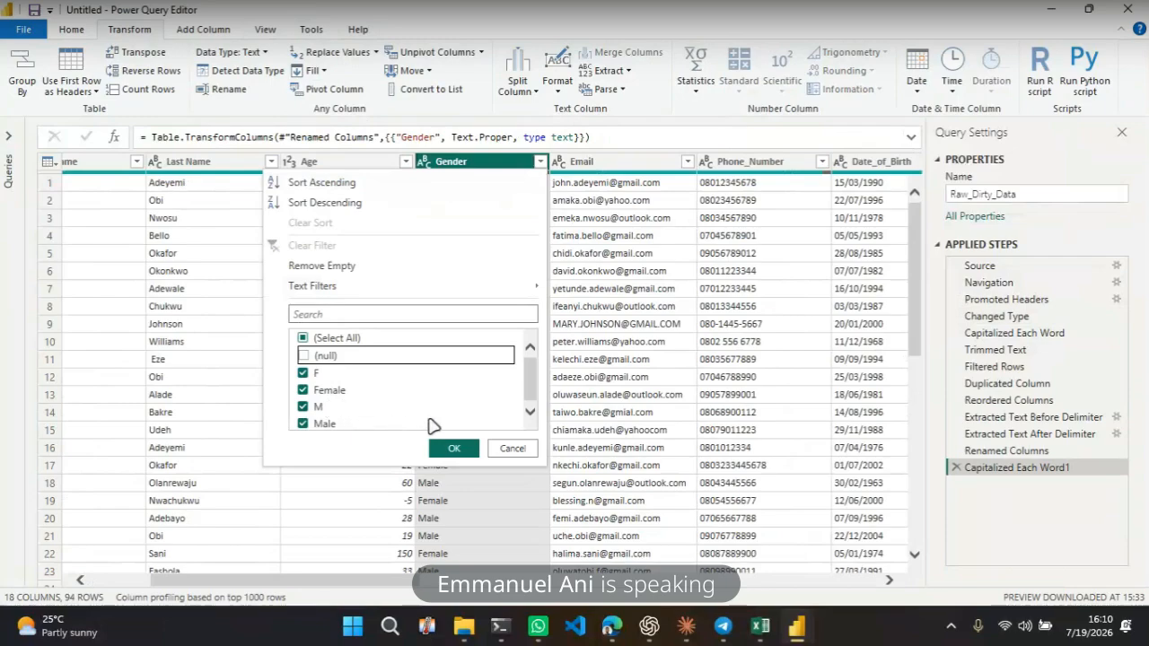
pyautogui.click(453, 449)
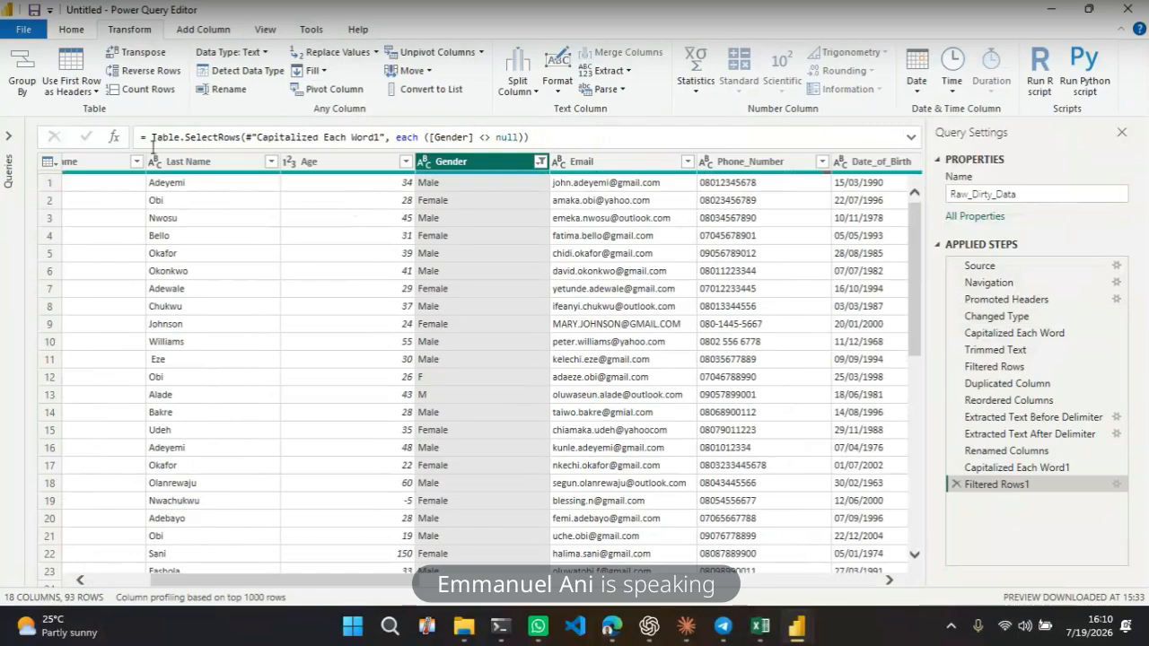
# Replace F with Female in the Gender column, then delete the Replaced Value step
pyautogui.click(71, 30)
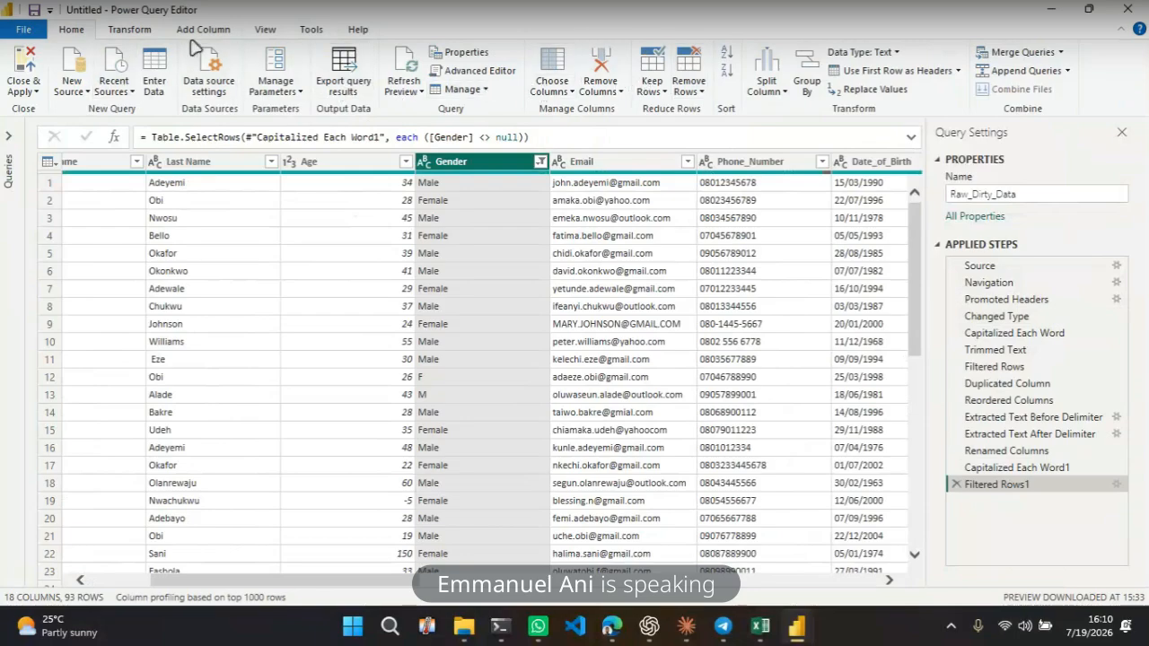
pyautogui.click(141, 29)
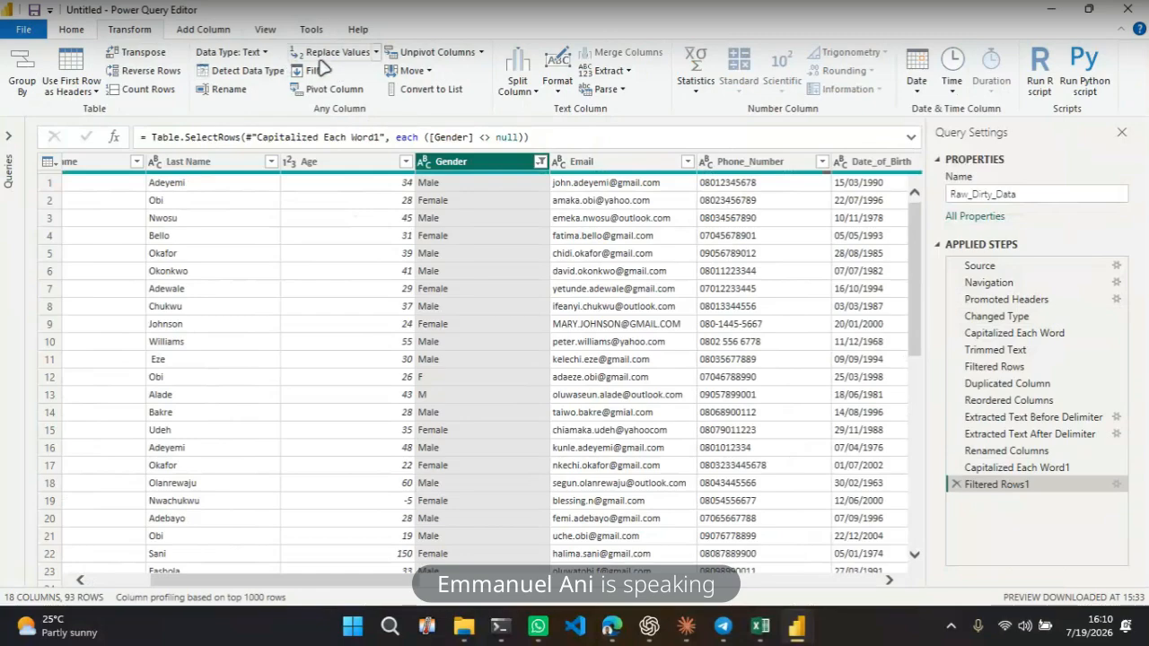
pyautogui.click(374, 53)
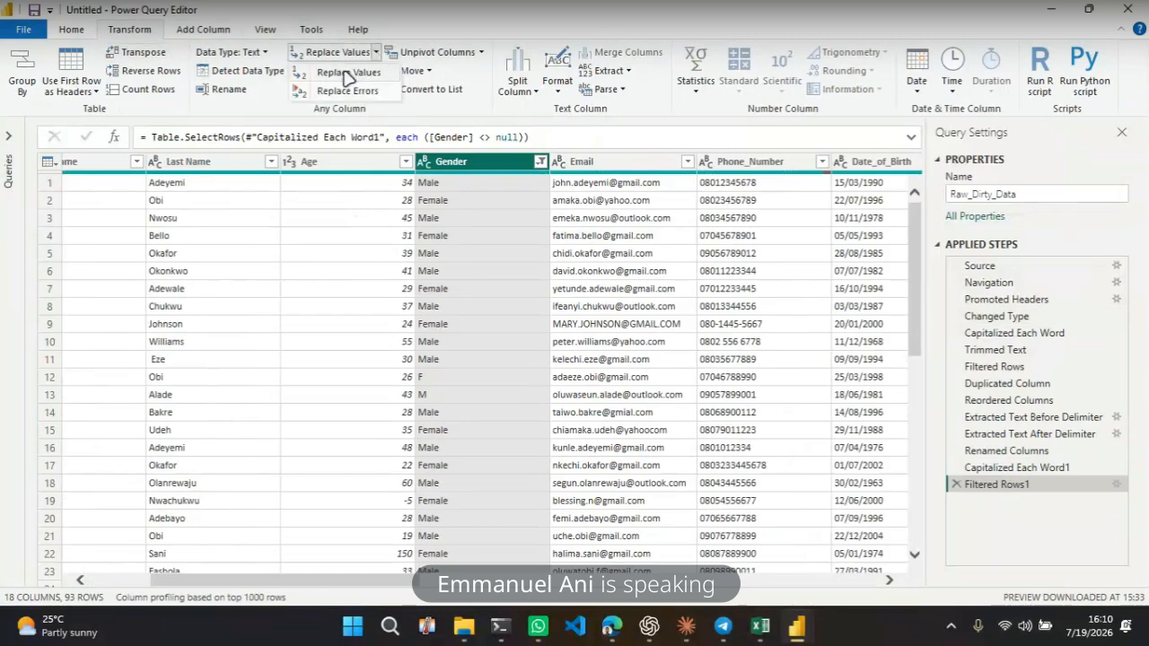
pyautogui.click(349, 74)
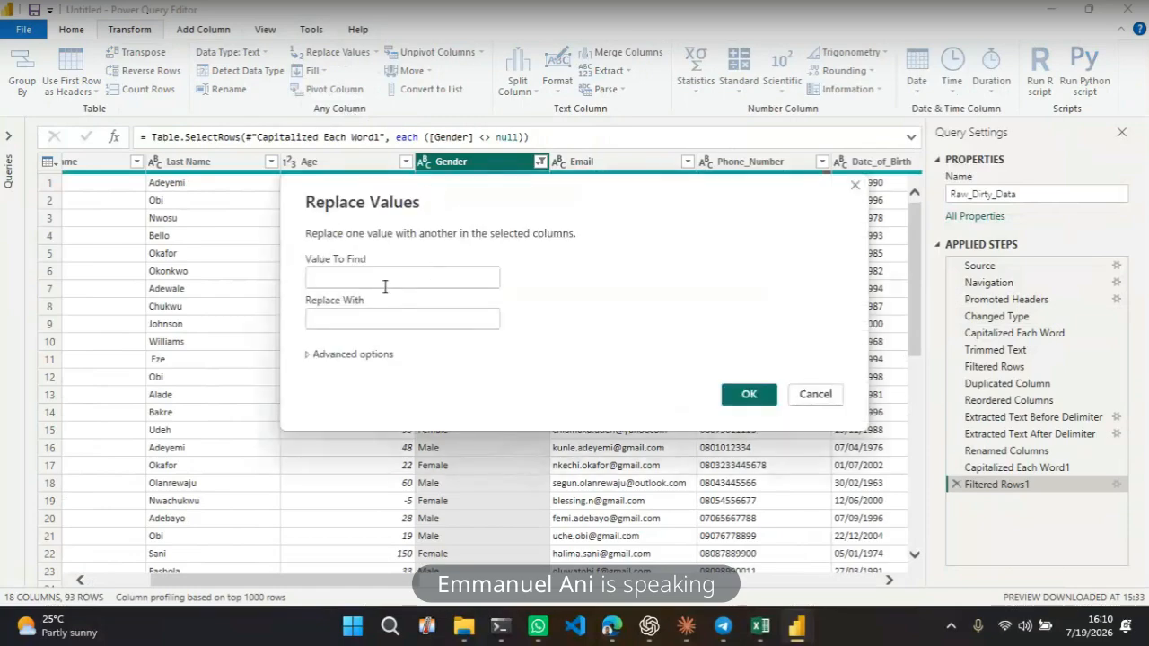
pyautogui.write('F')
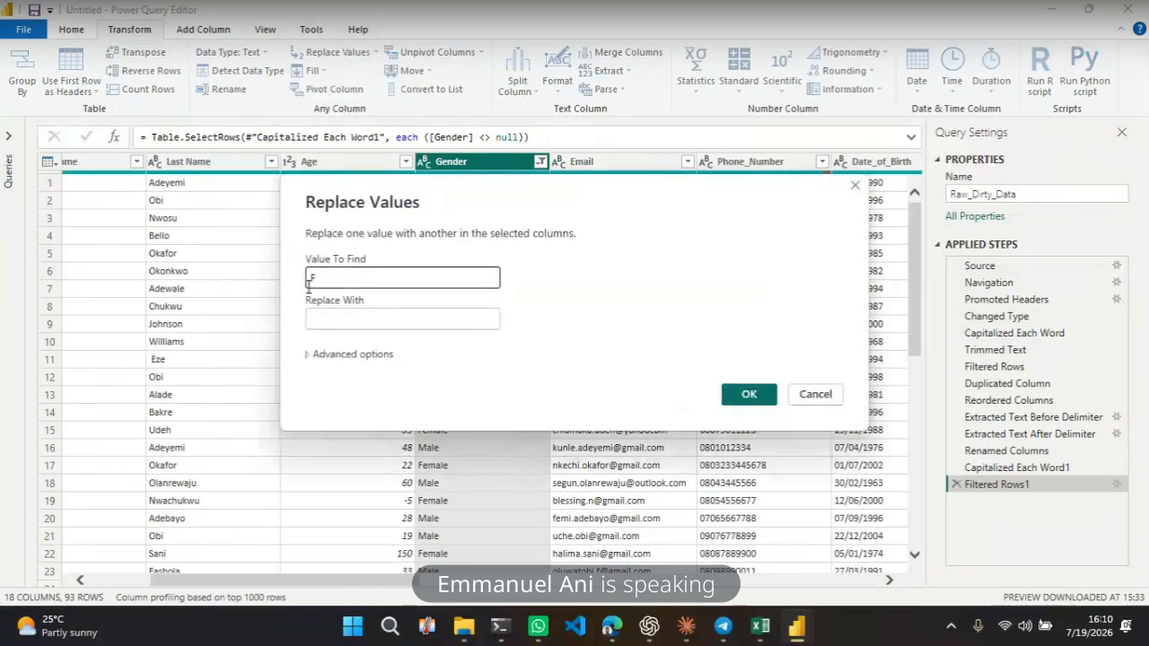
pyautogui.click(331, 327)
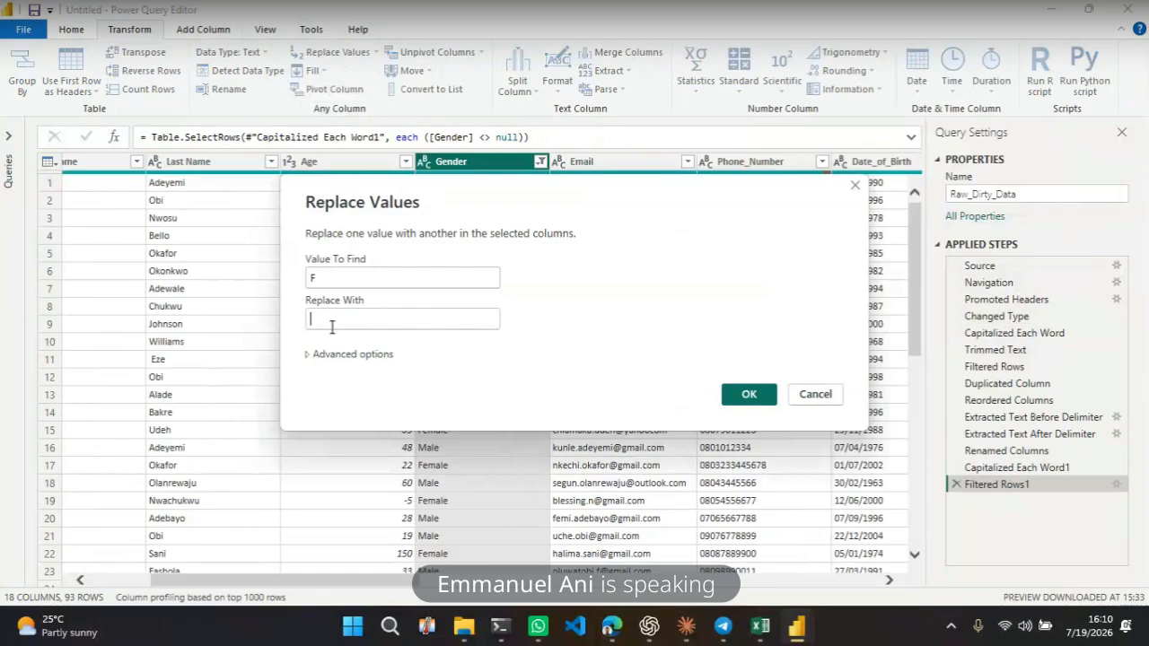
pyautogui.write('Female')
pyautogui.click(748, 394)
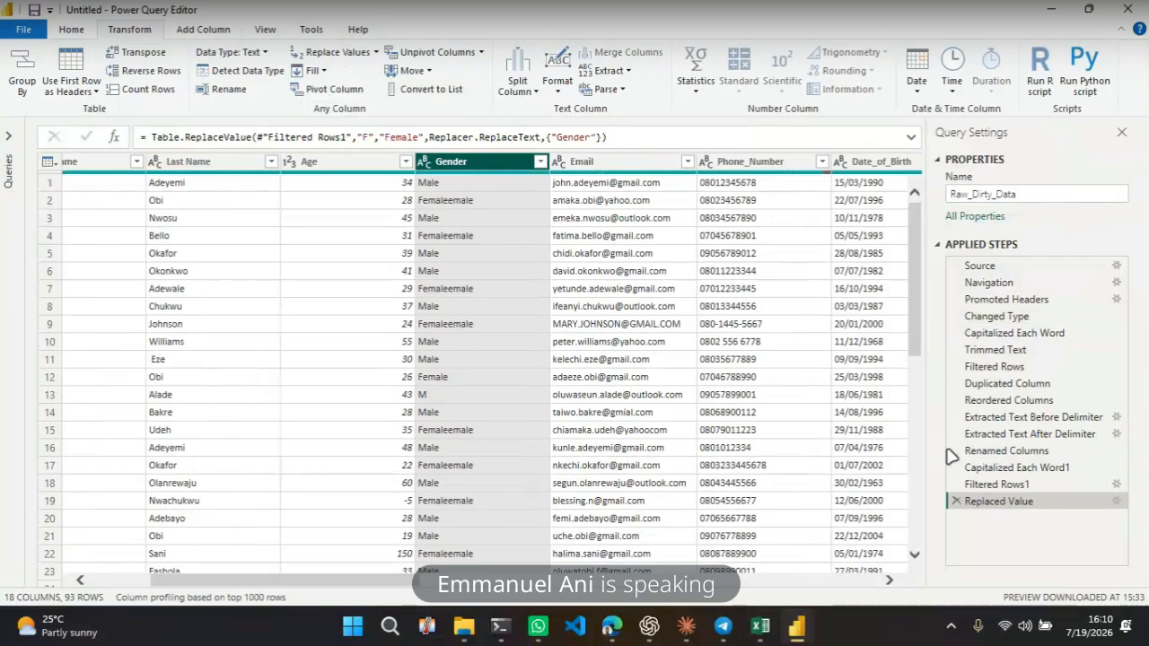
pyautogui.click(956, 501)
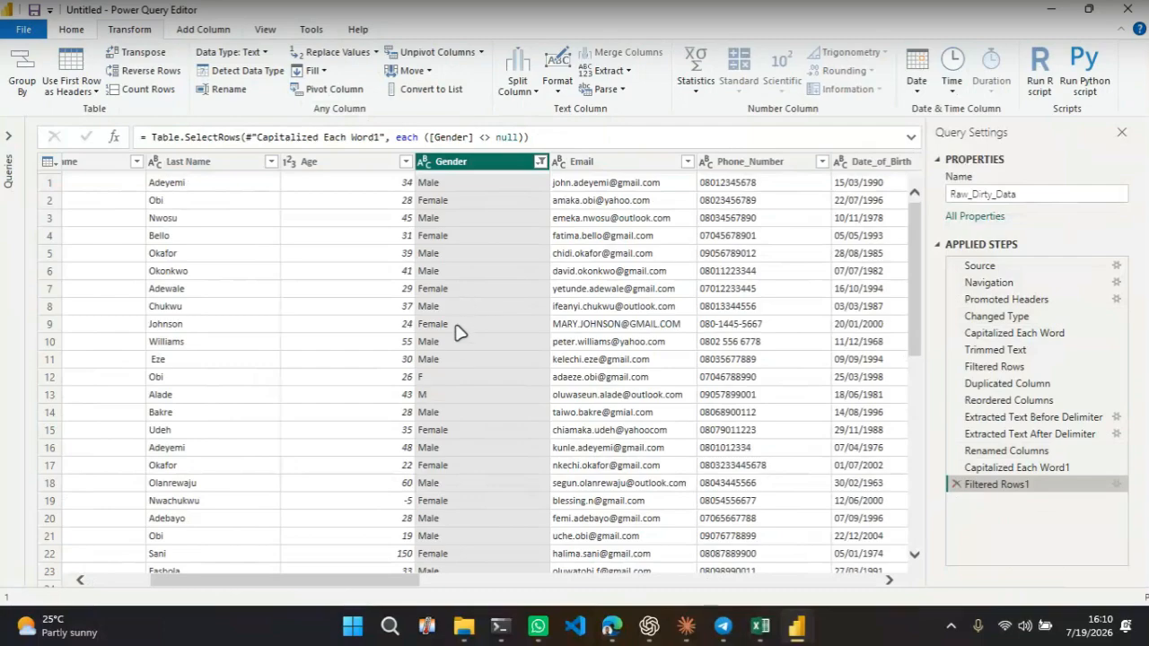
# Replace F with Female in the Gender column, matching entire cell contents, and check the column's remaining values
pyautogui.click(365, 59)
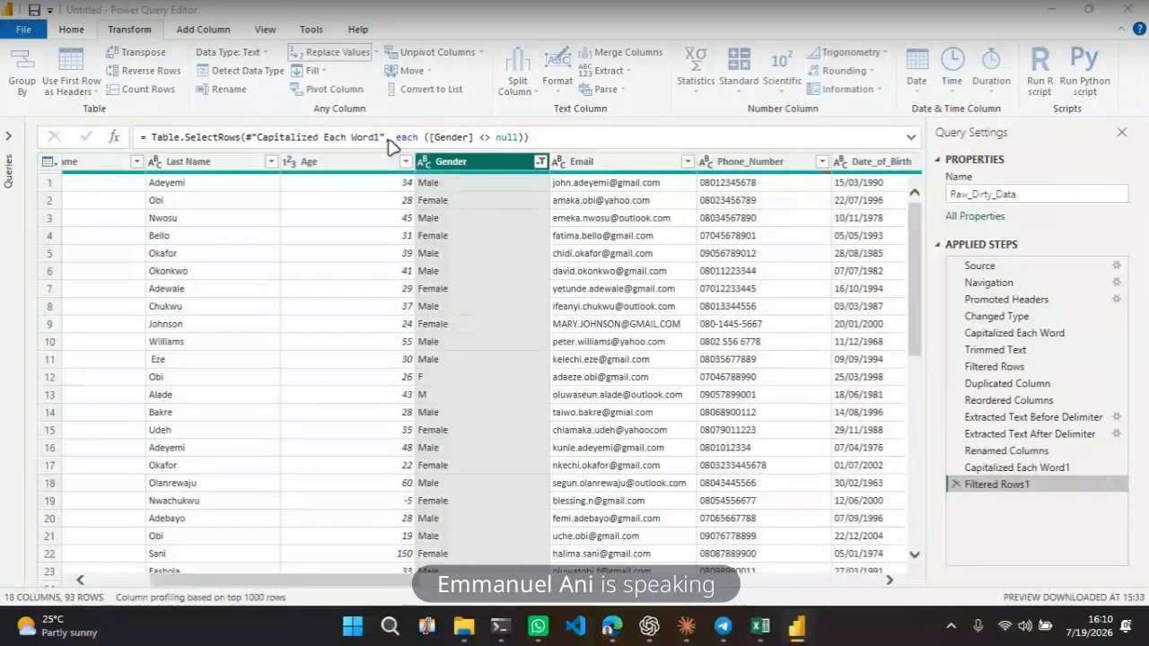
pyautogui.click(309, 356)
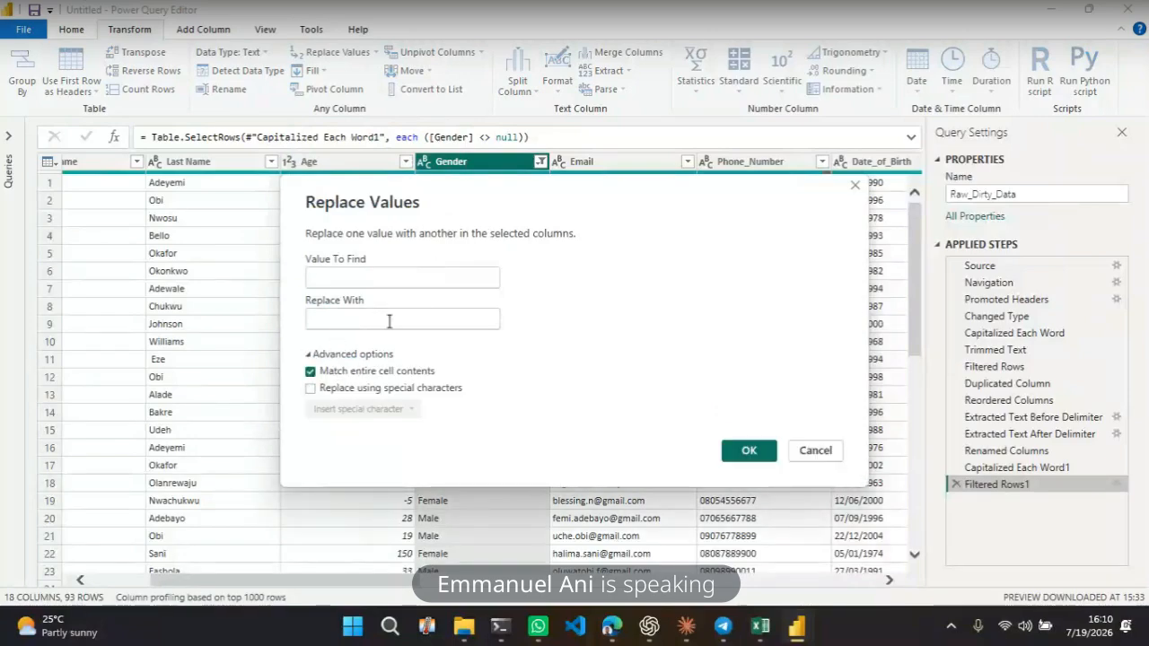
pyautogui.click(375, 276)
pyautogui.write('F')
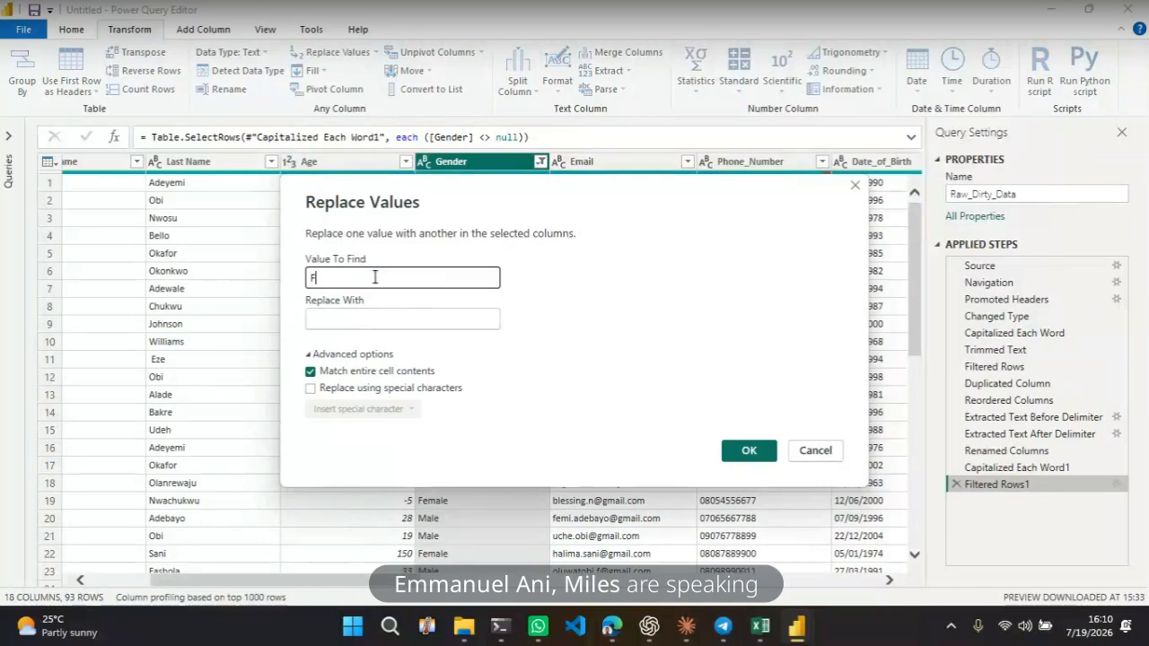
pyautogui.click(366, 317)
pyautogui.write('Fe')
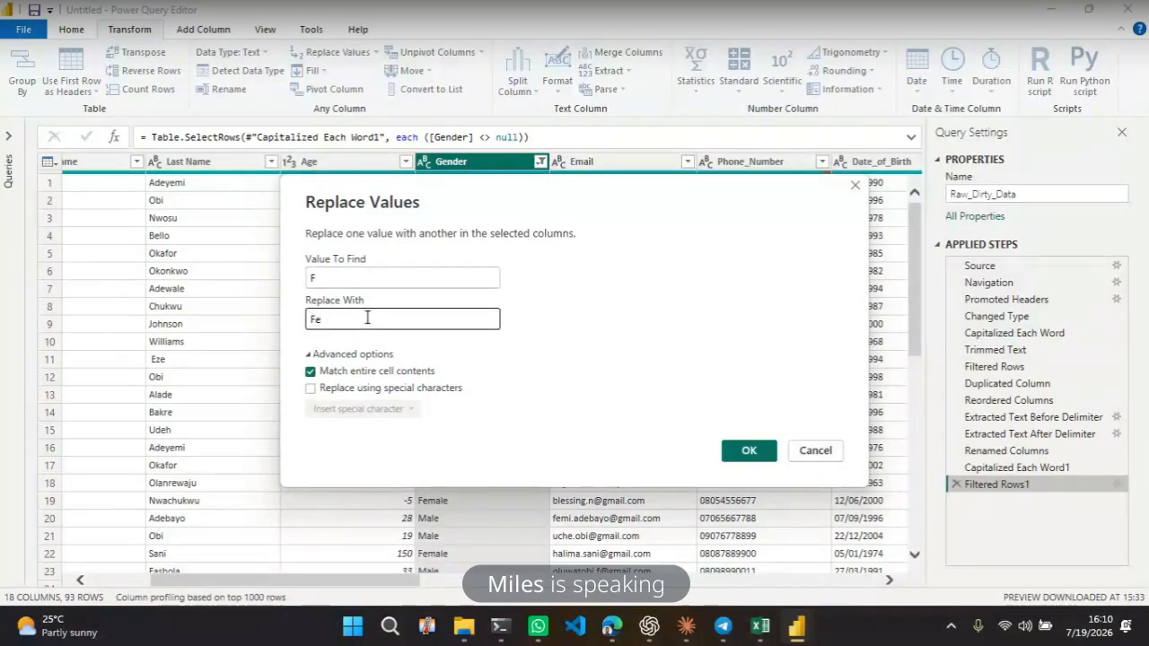
pyautogui.write('male')
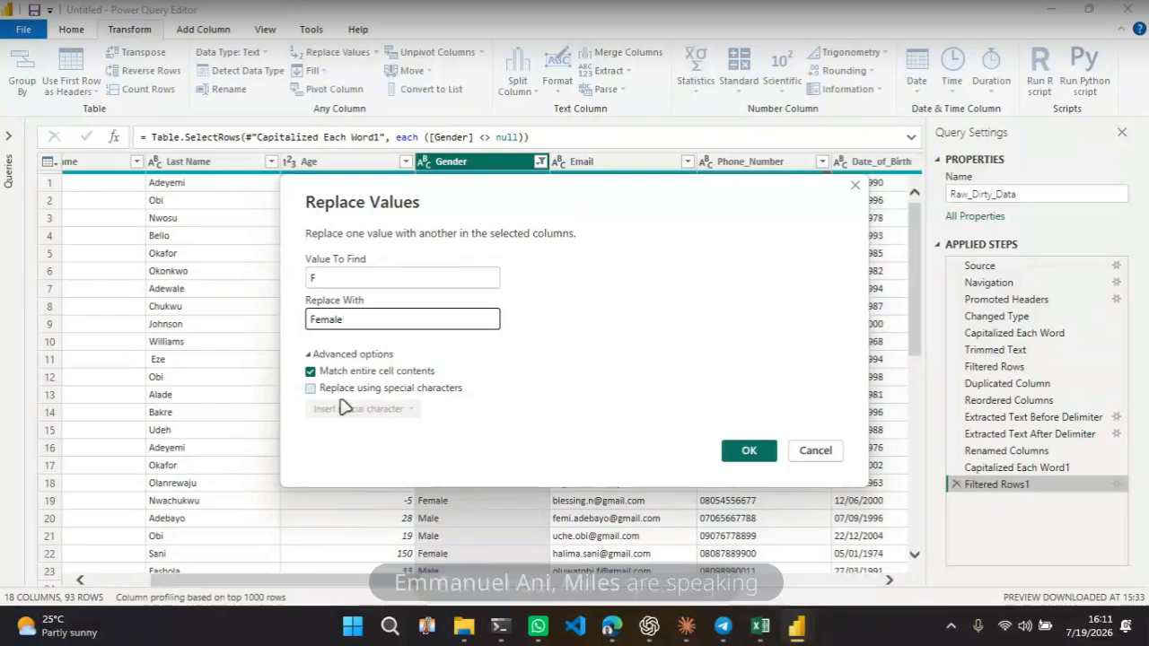
pyautogui.click(747, 453)
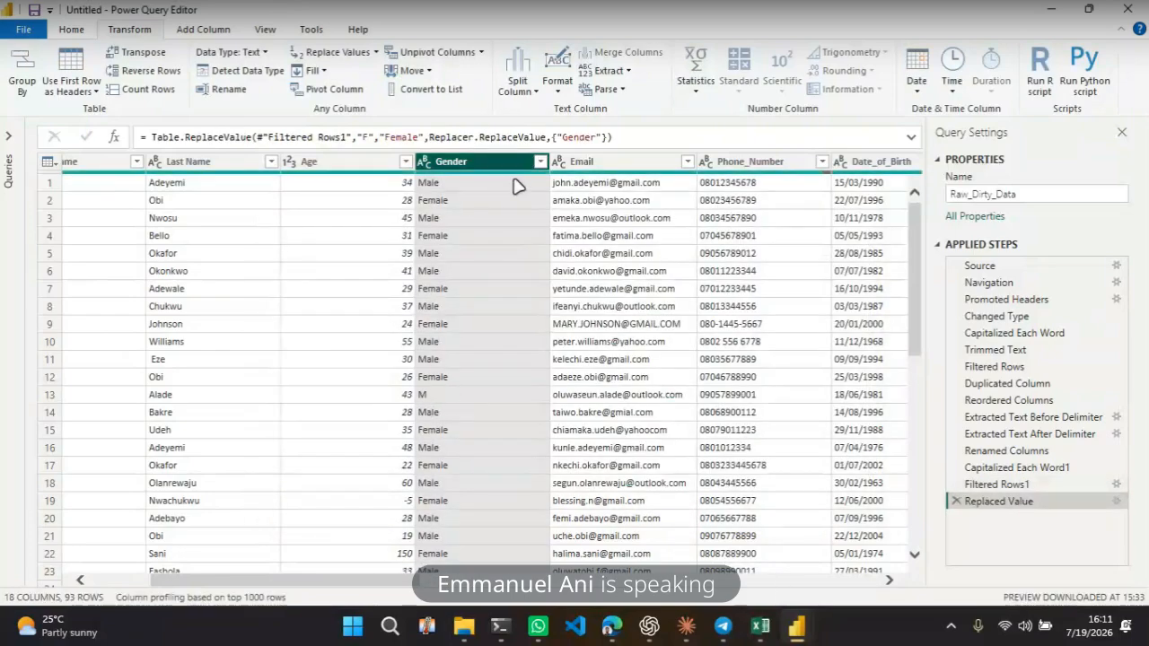
pyautogui.click(539, 162)
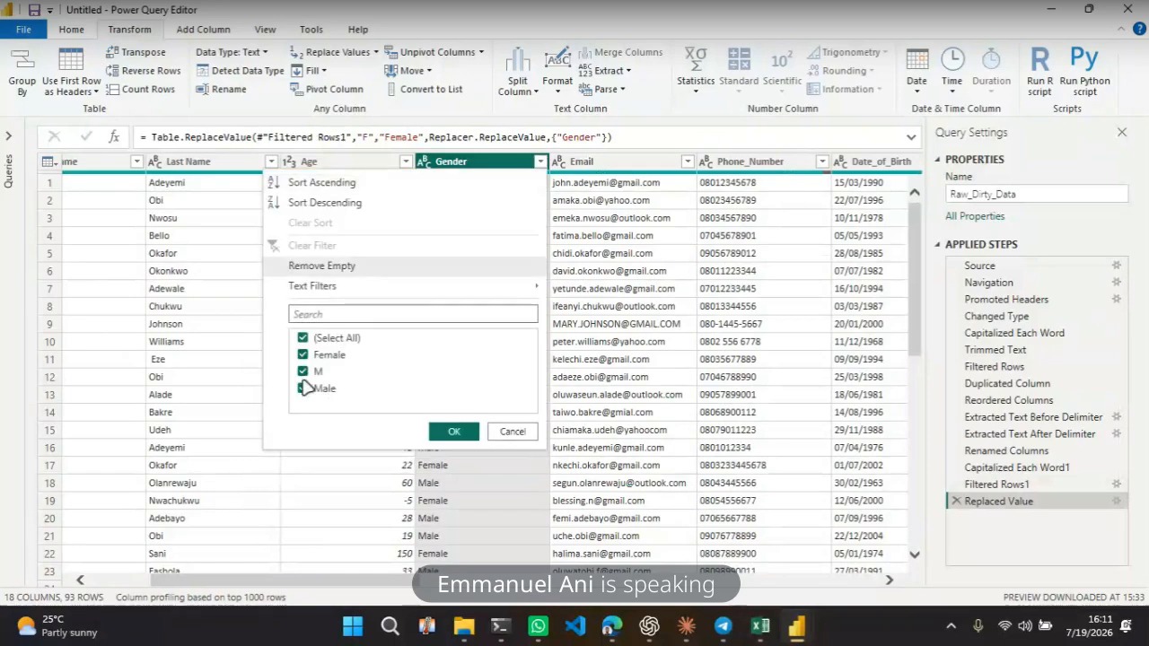
pyautogui.click(511, 433)
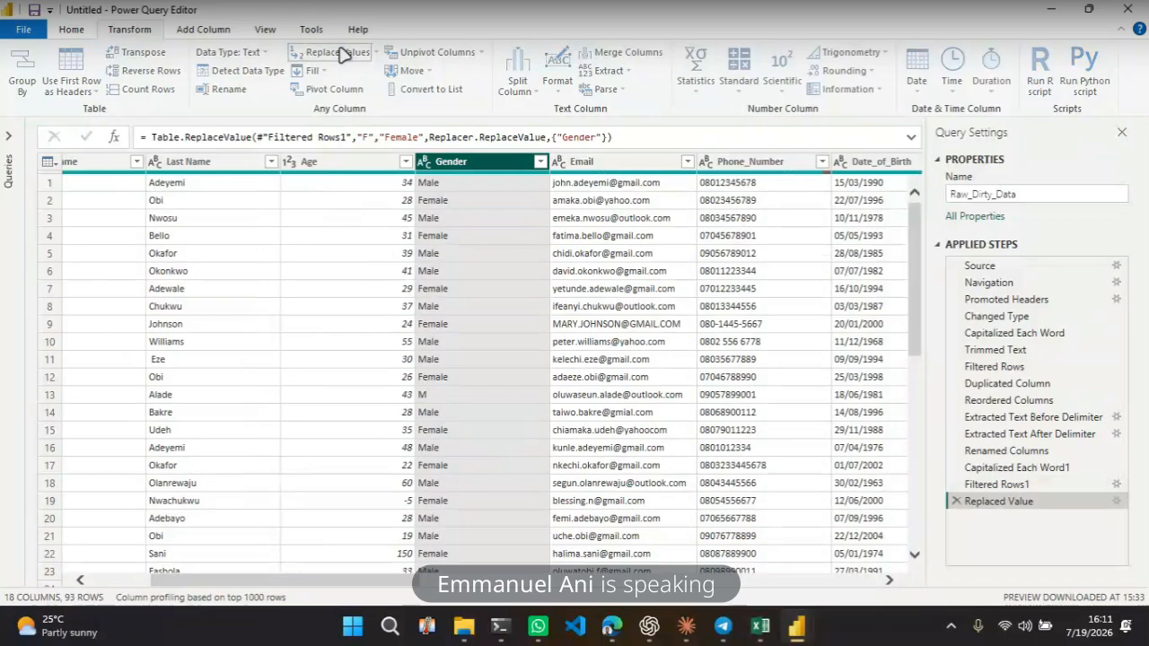
# Replace M with Male in the Gender column, matching entire cell contents, and check the column's values
pyautogui.click(342, 54)
pyautogui.write('M')
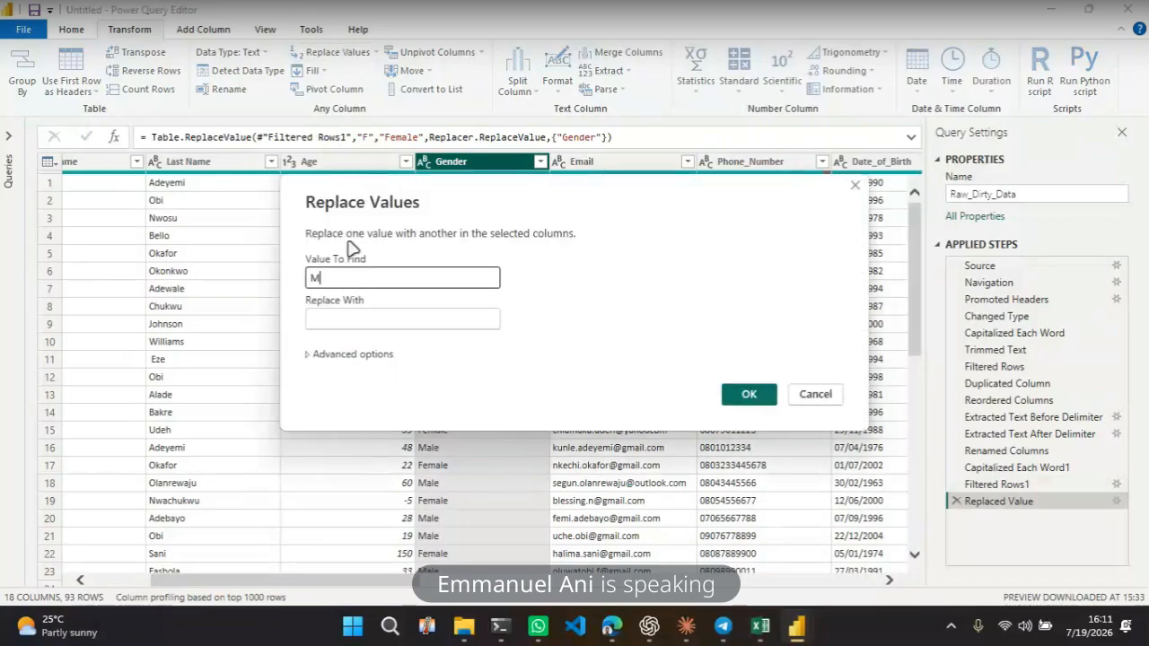
pyautogui.click(350, 314)
pyautogui.write('Male')
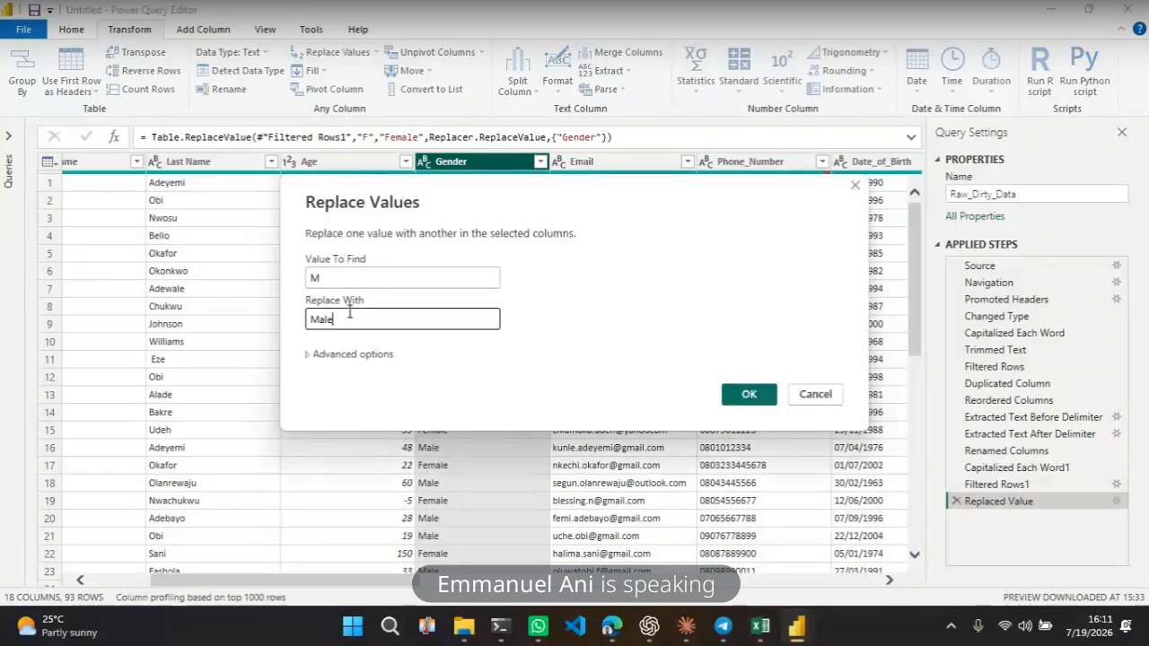
pyautogui.click(308, 355)
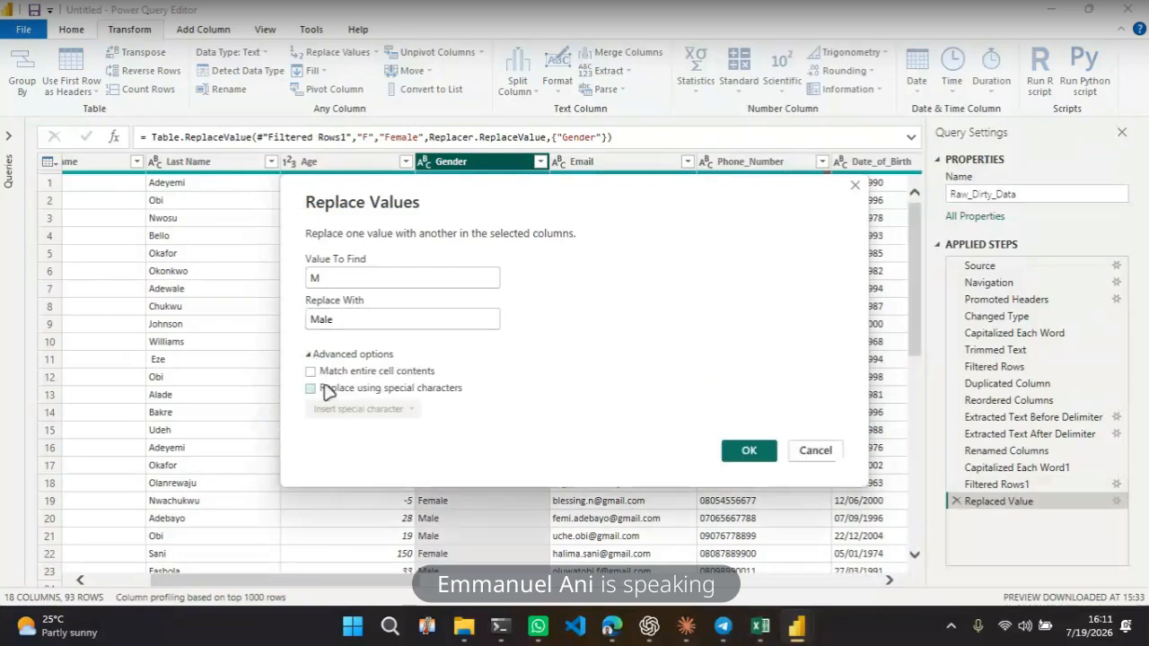
pyautogui.click(311, 372)
pyautogui.click(751, 451)
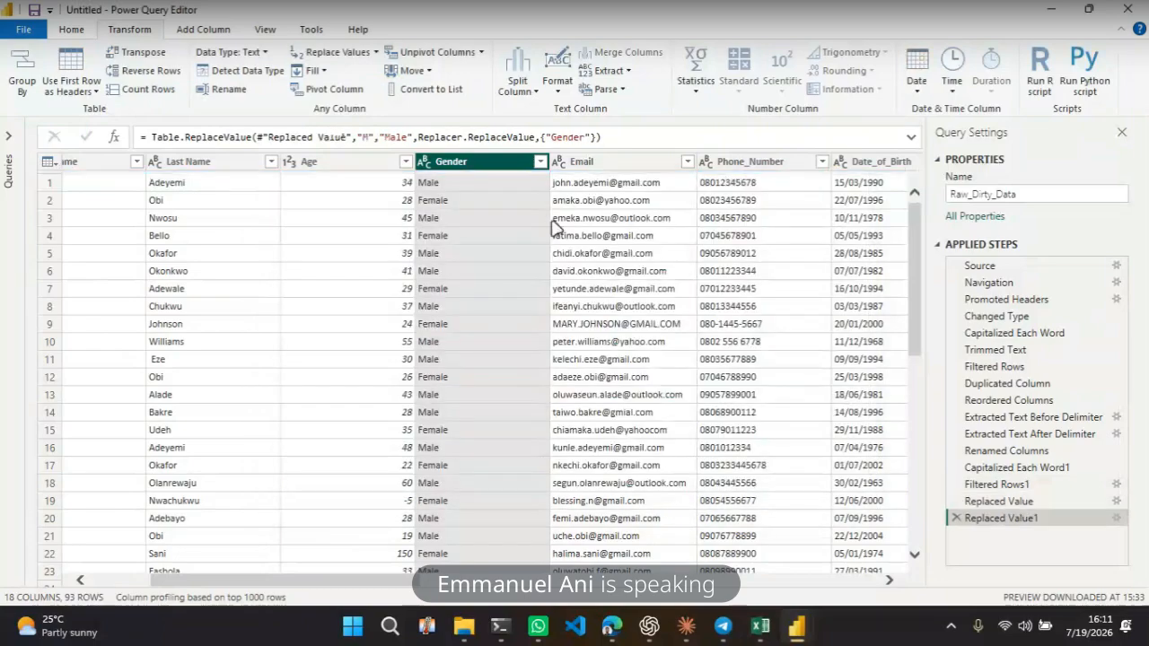
pyautogui.click(541, 164)
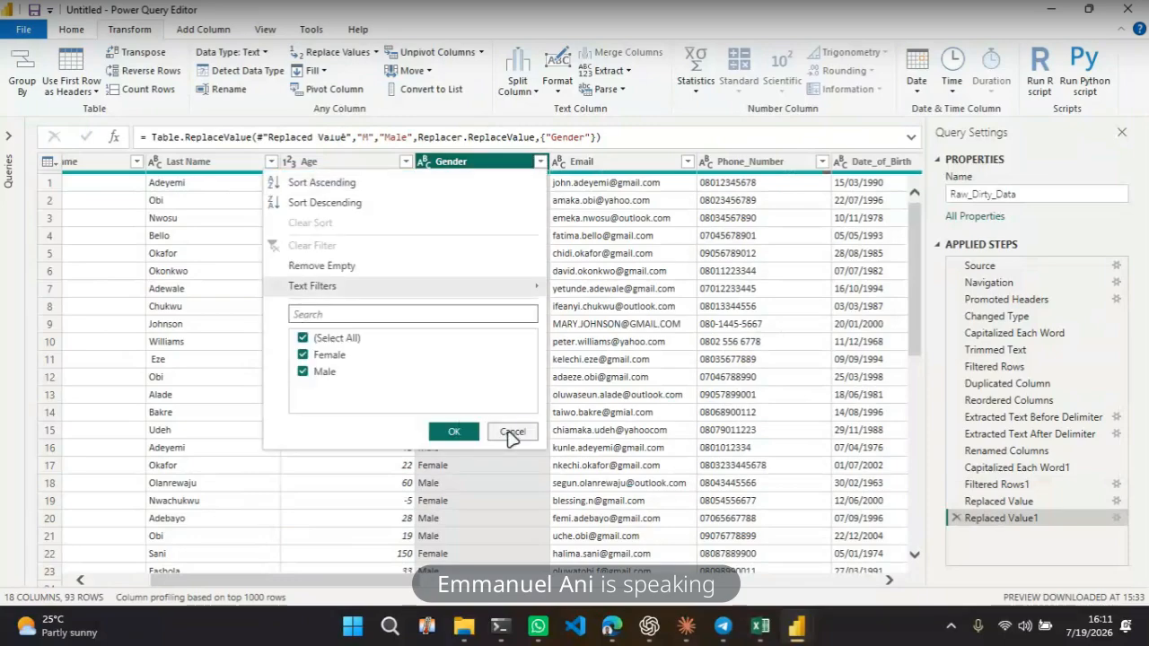
pyautogui.click(508, 432)
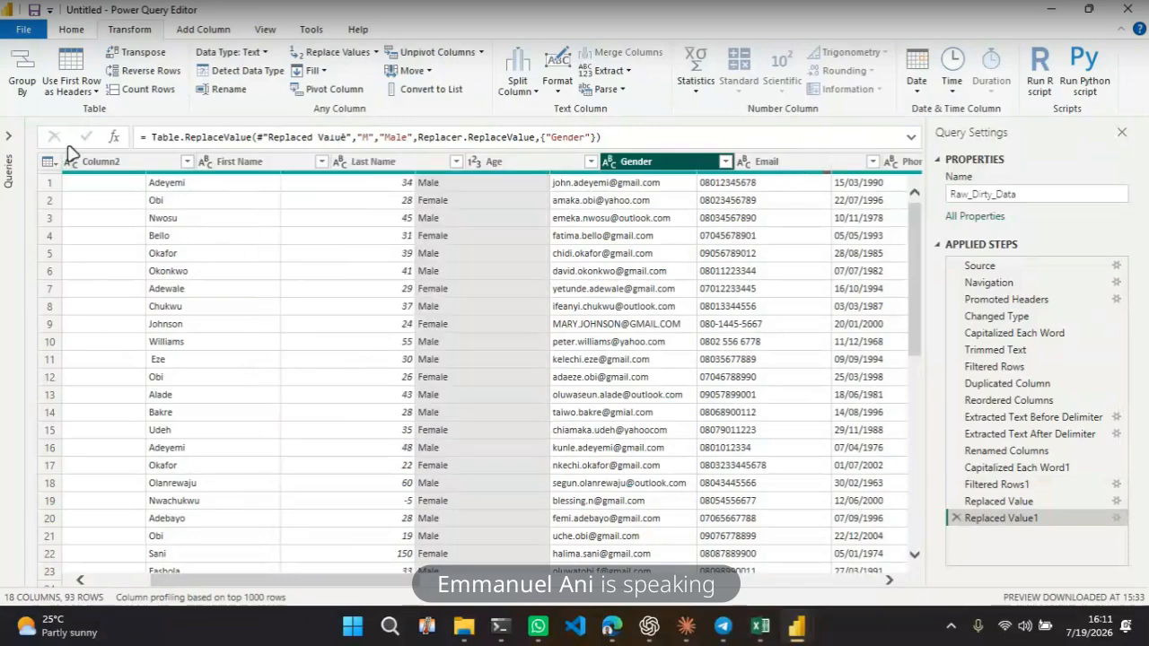
# Inspect the list of values in the Age column's filter without applying a filter
pyautogui.click(252, 241)
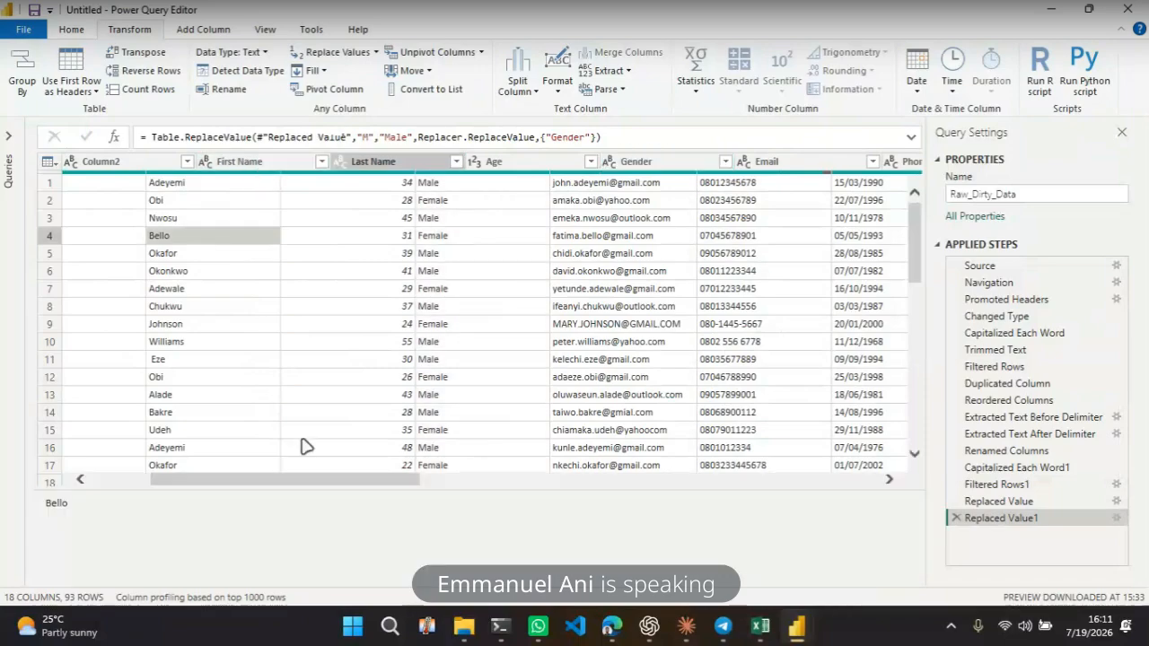
pyautogui.moveTo(290, 482)
pyautogui.mouseDown()
pyautogui.moveTo(202, 485)
pyautogui.moveTo(116, 458)
pyautogui.moveTo(291, 466)
pyautogui.mouseUp()
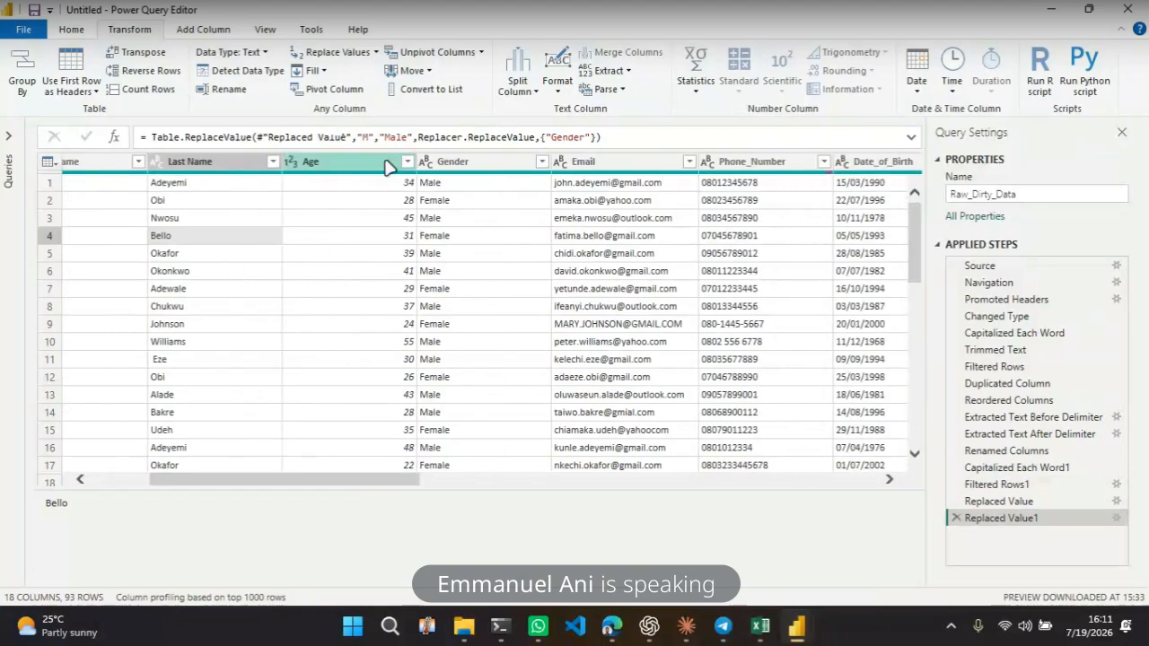
pyautogui.click(407, 162)
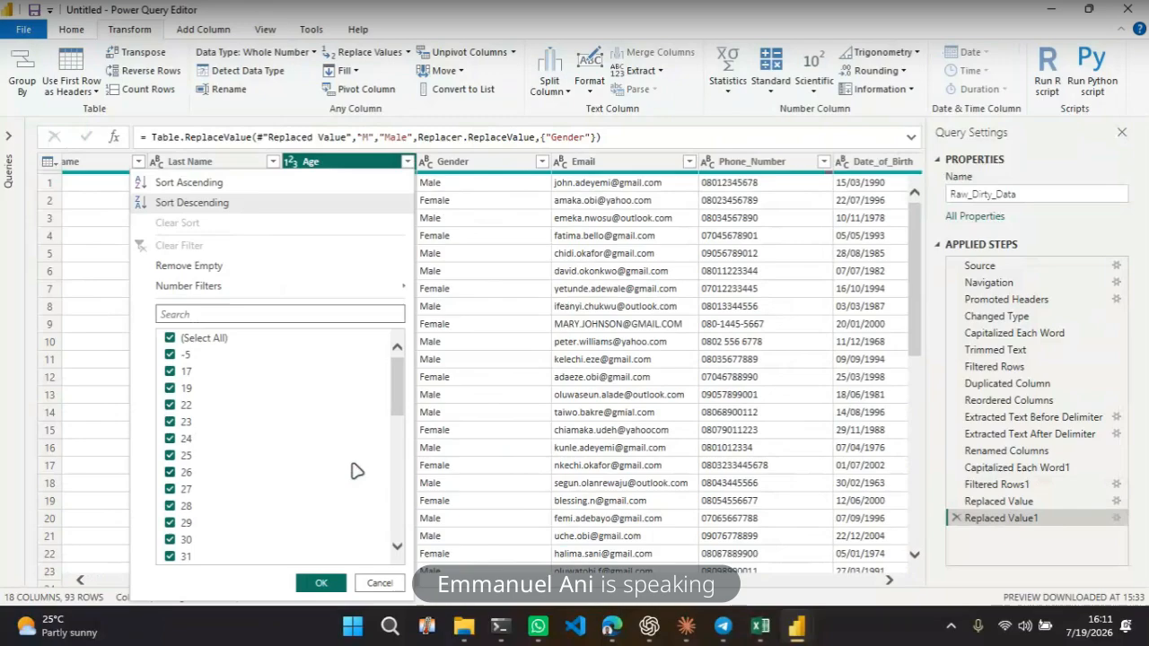
pyautogui.scroll(-6, 357, 470)
pyautogui.scroll(6, 357, 469)
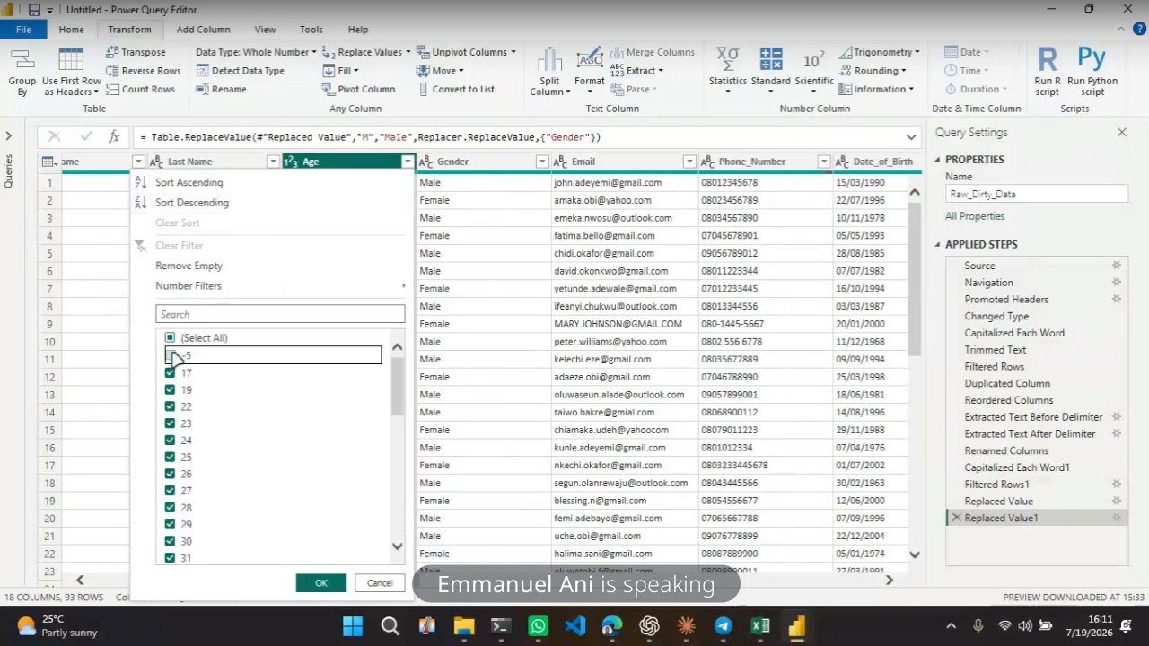
pyautogui.scroll(-8, 218, 415)
pyautogui.click(170, 557)
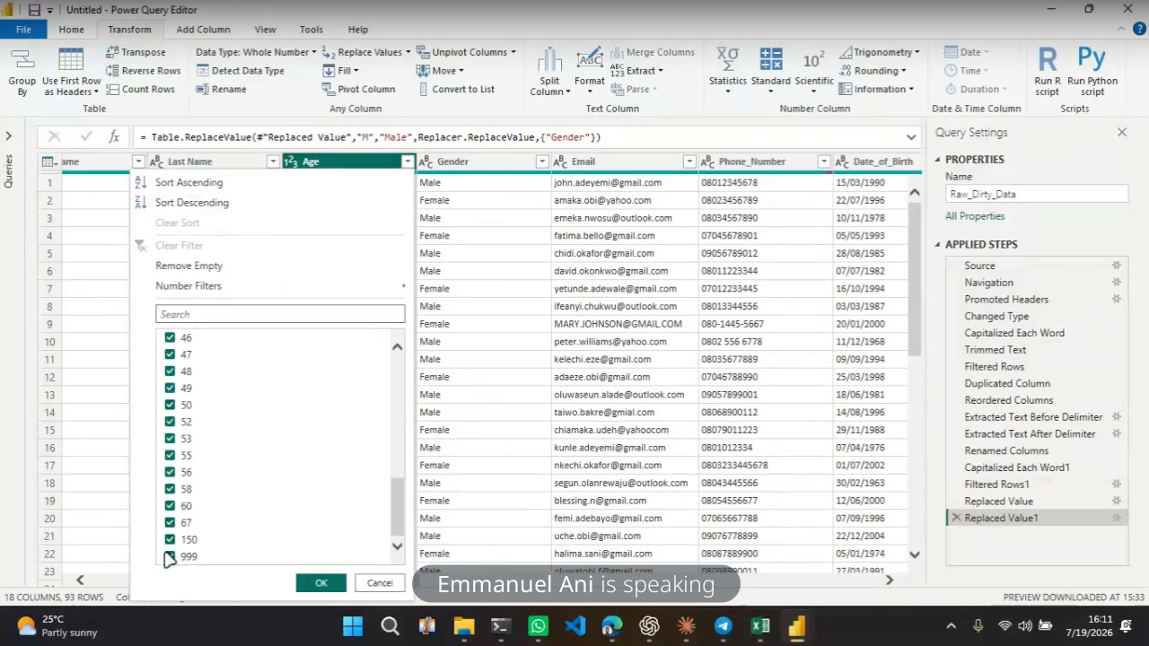
pyautogui.scroll(8, 243, 449)
pyautogui.scroll(-8, 244, 449)
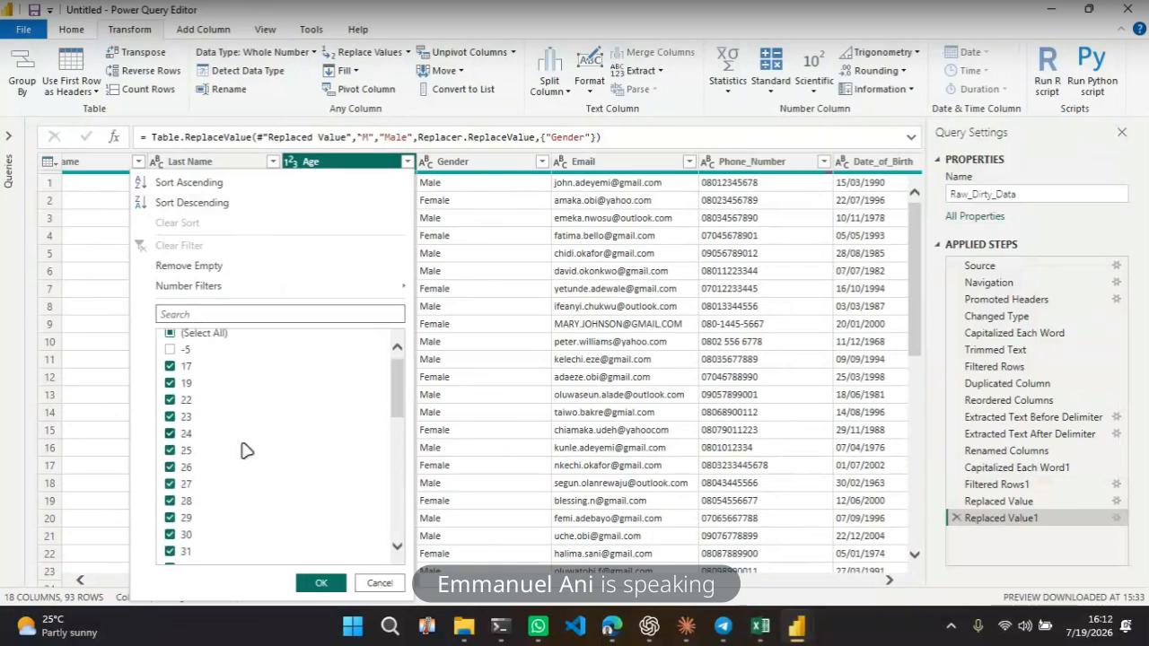
pyautogui.click(379, 583)
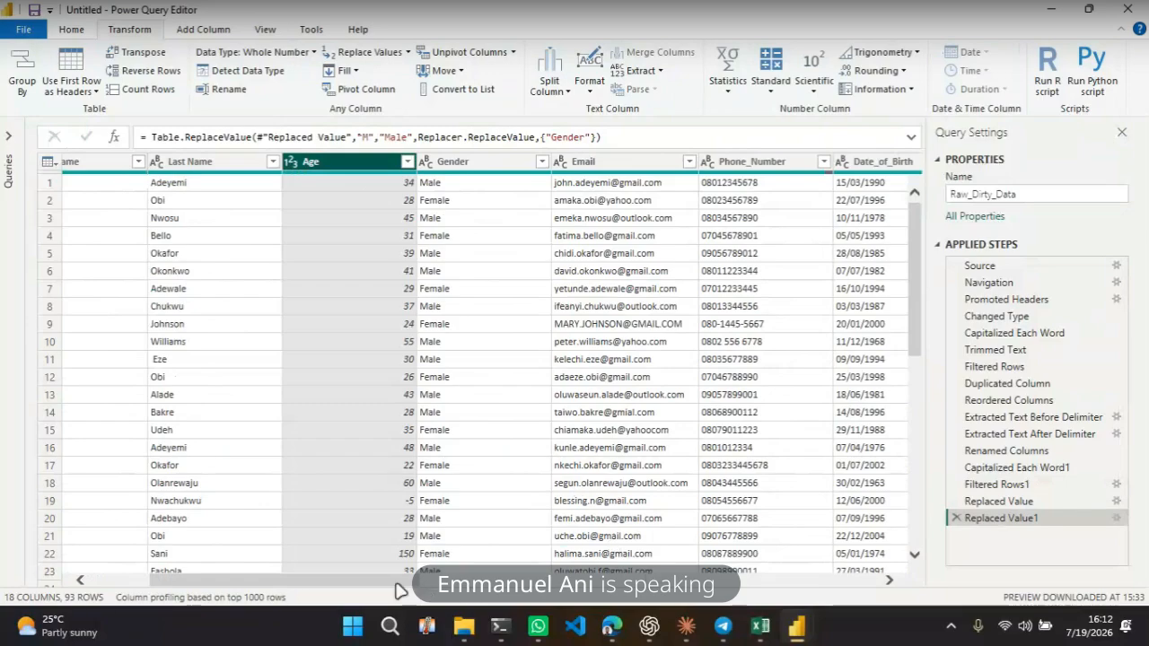
# Convert the Email column to lowercase
pyautogui.moveTo(396, 585); pyautogui.dragTo(457, 588)
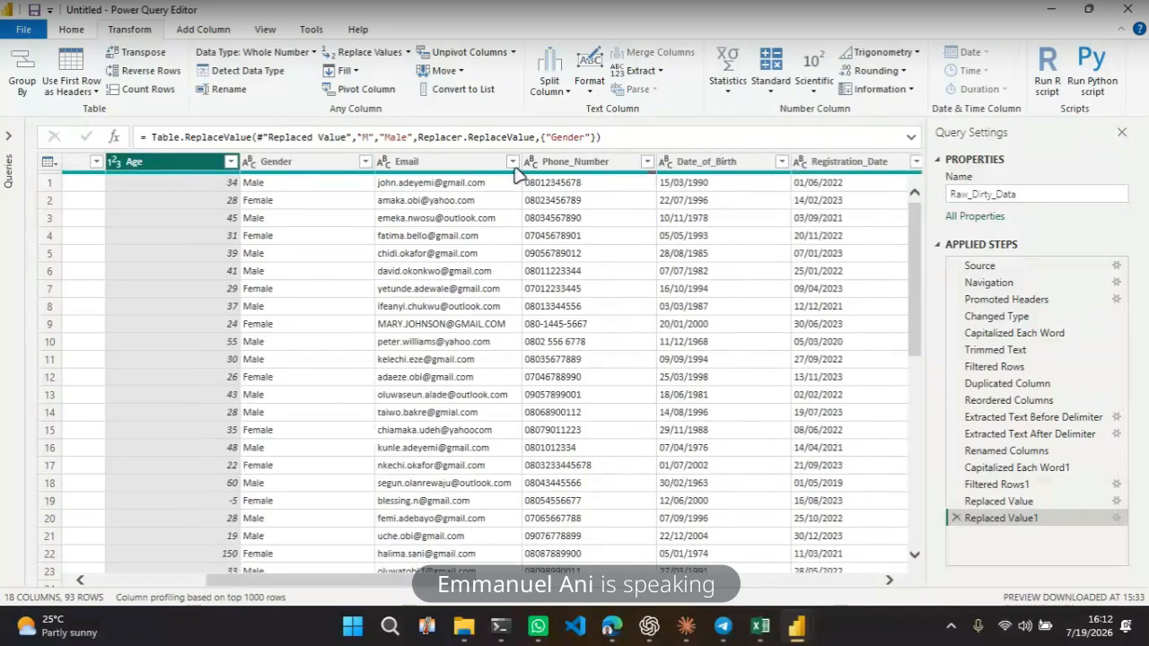
pyautogui.click(513, 162)
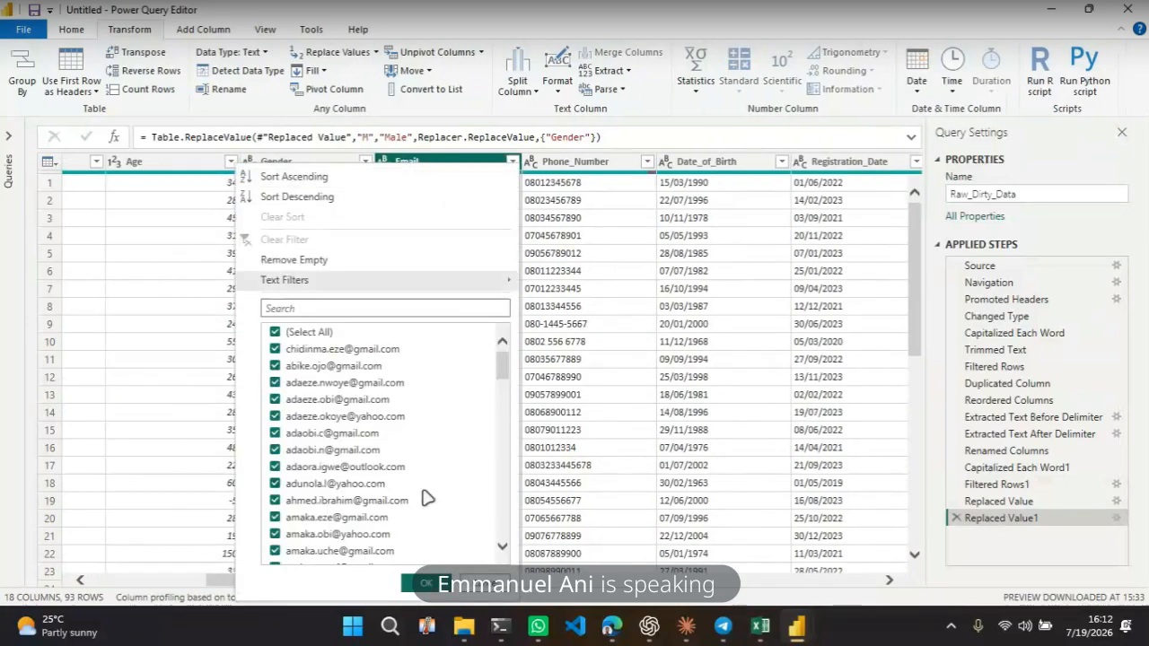
pyautogui.click(469, 585)
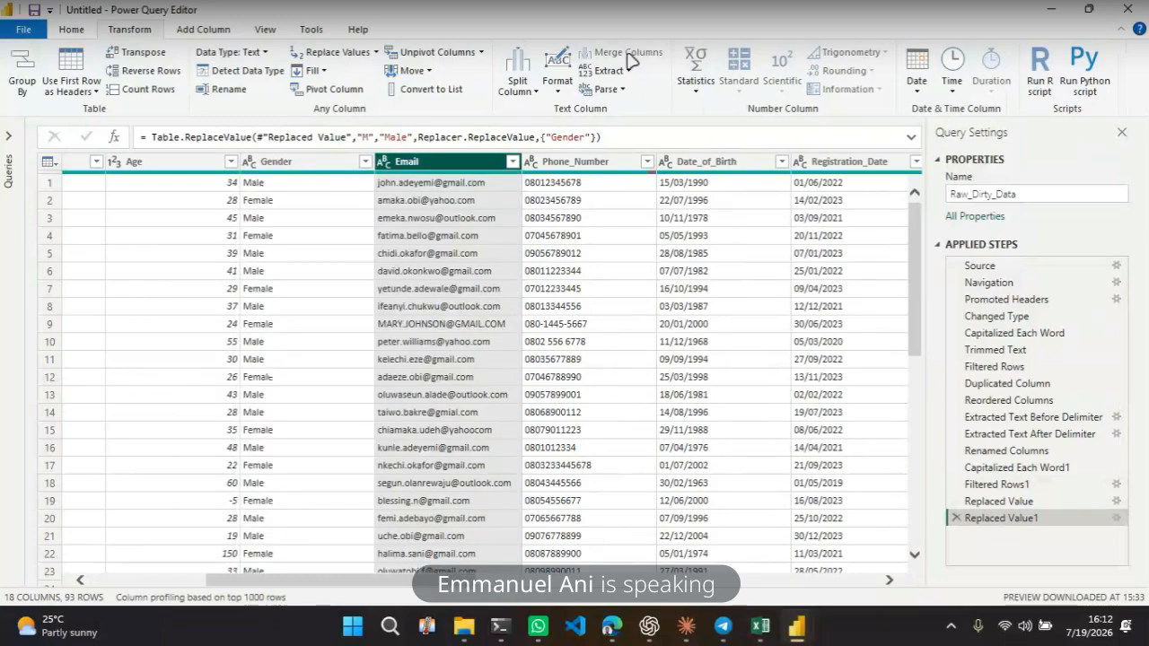
pyautogui.click(569, 89)
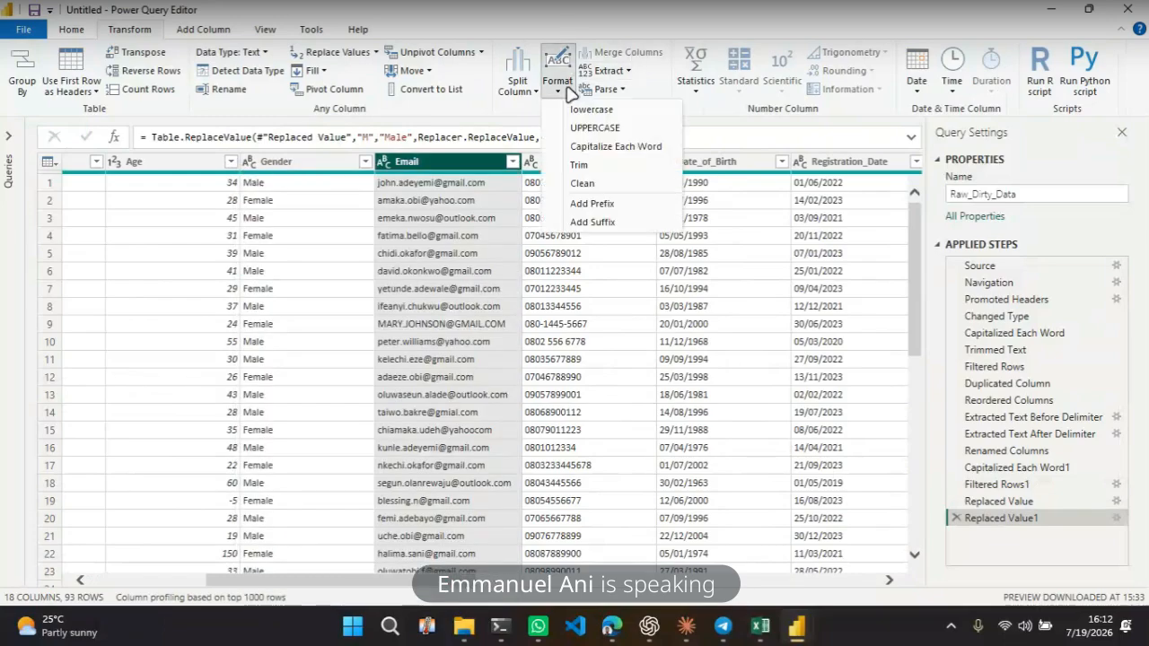
pyautogui.click(600, 112)
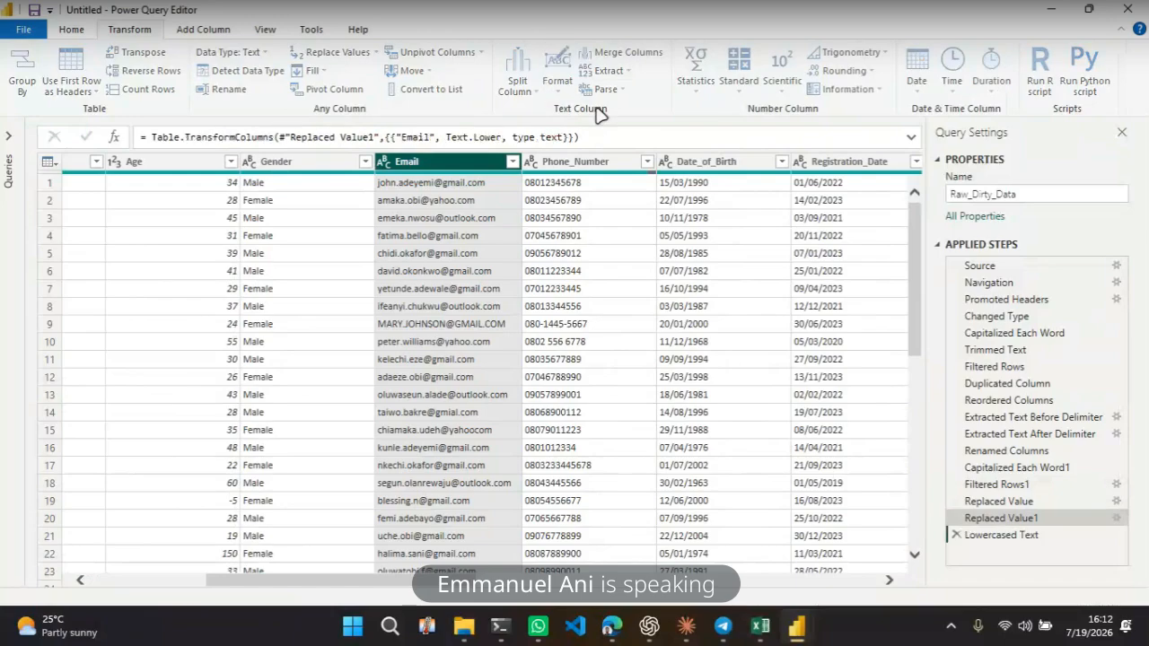
# Scroll across the table to review the values in the Phone_Number, date, Country, City, Age and Gender columns
pyautogui.click(610, 255)
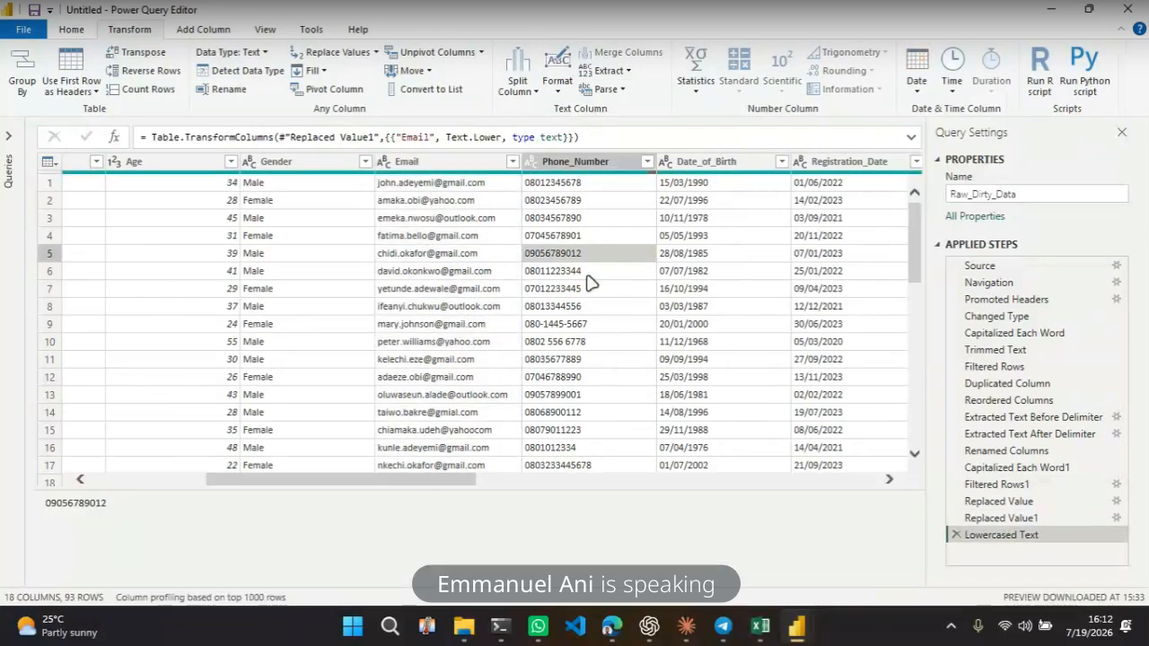
pyautogui.moveTo(440, 481); pyautogui.dragTo(554, 471)
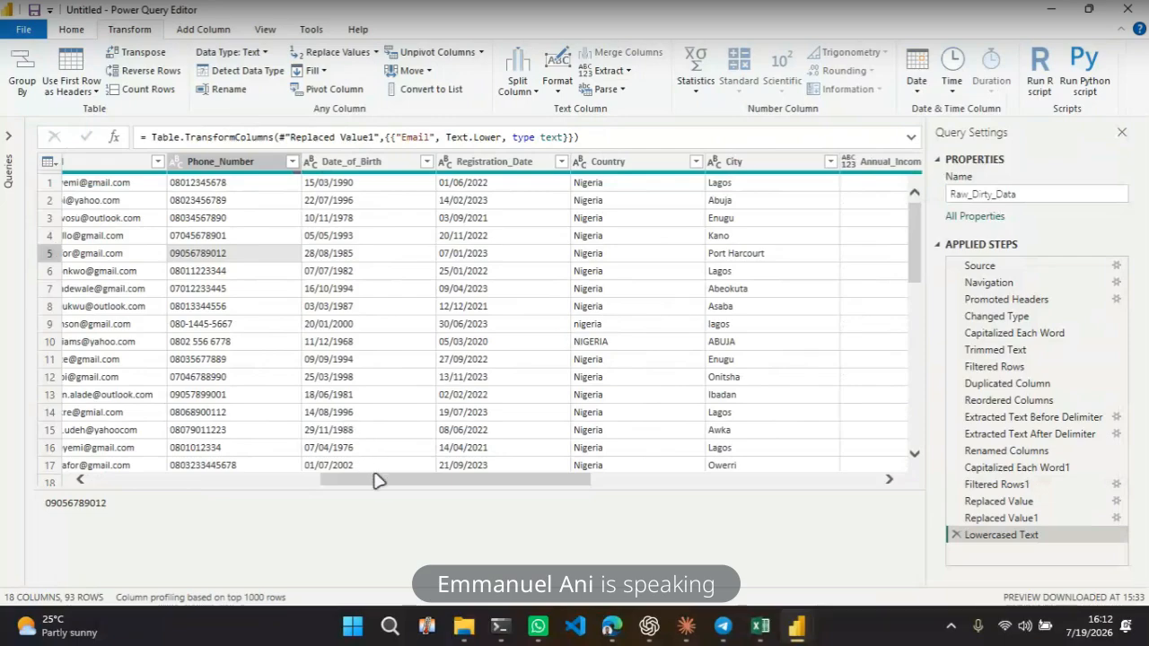
pyautogui.moveTo(380, 480); pyautogui.dragTo(127, 481)
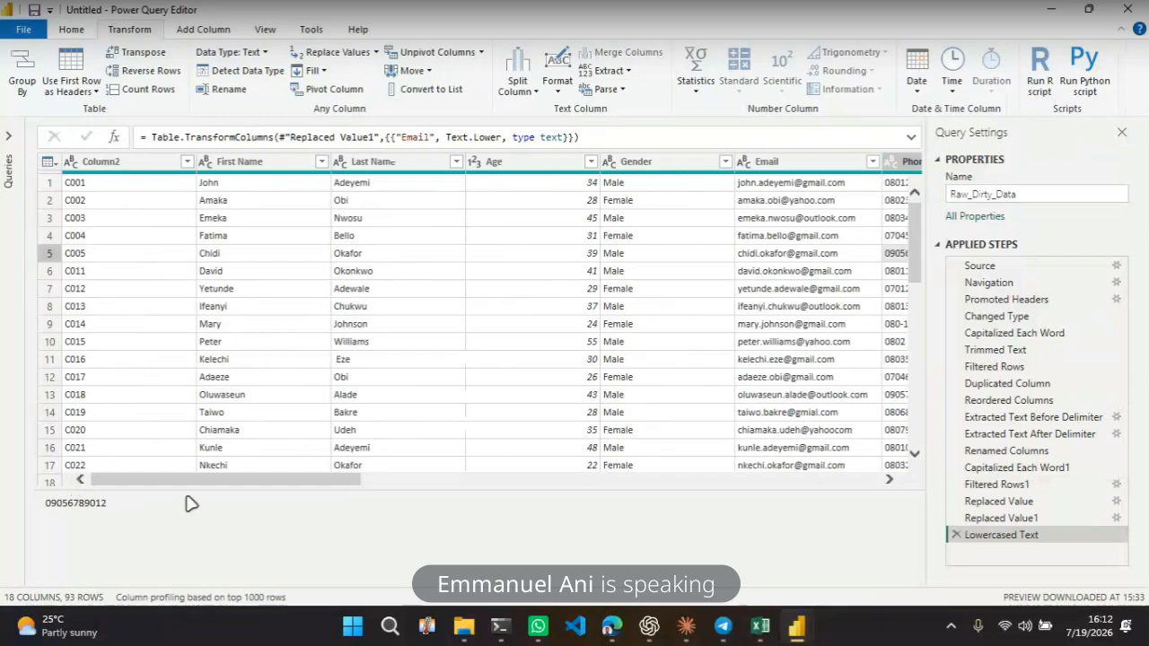
pyautogui.moveTo(216, 487); pyautogui.dragTo(452, 488)
pyautogui.click(482, 255)
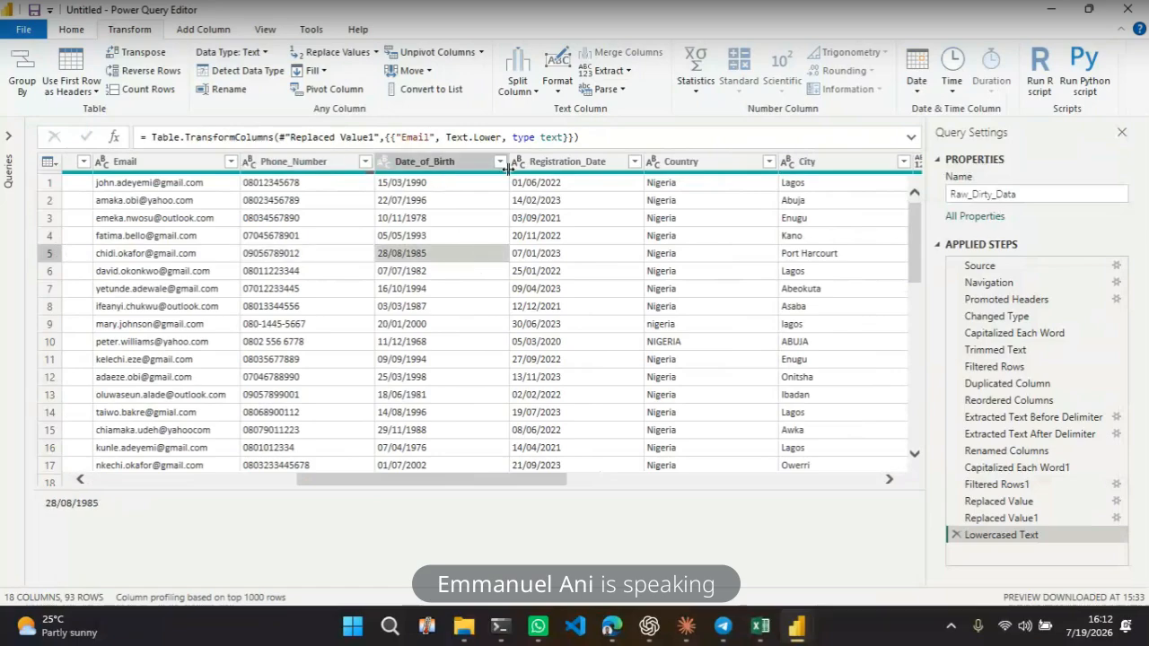
pyautogui.click(419, 200)
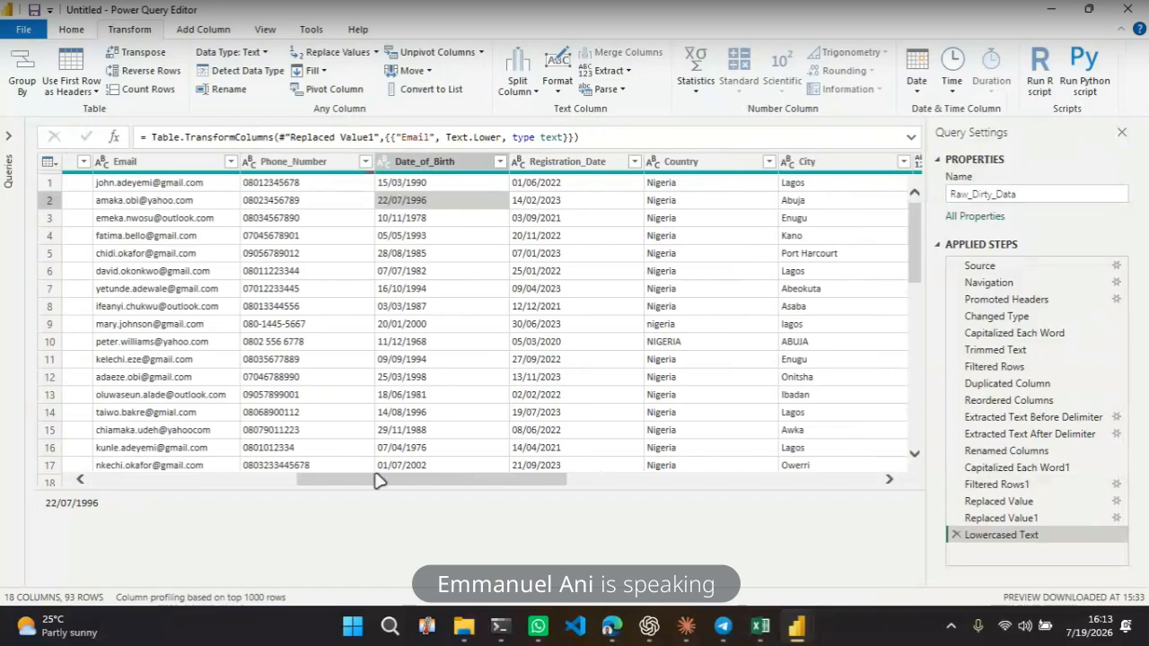
pyautogui.moveTo(378, 483); pyautogui.dragTo(262, 479)
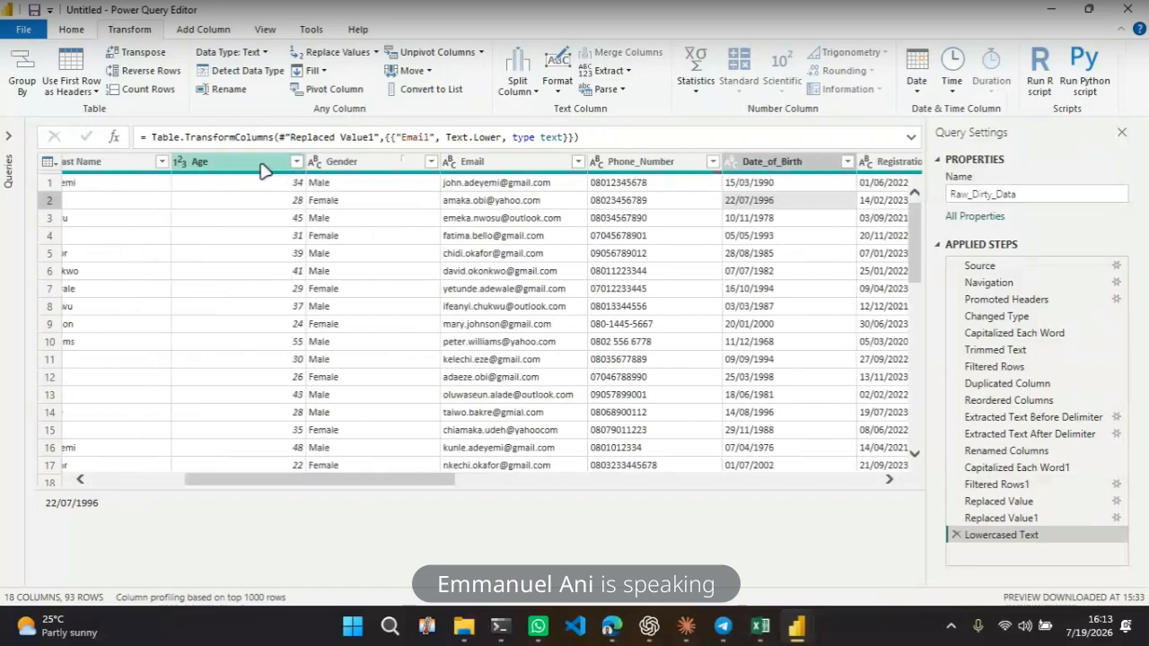
pyautogui.click(257, 170)
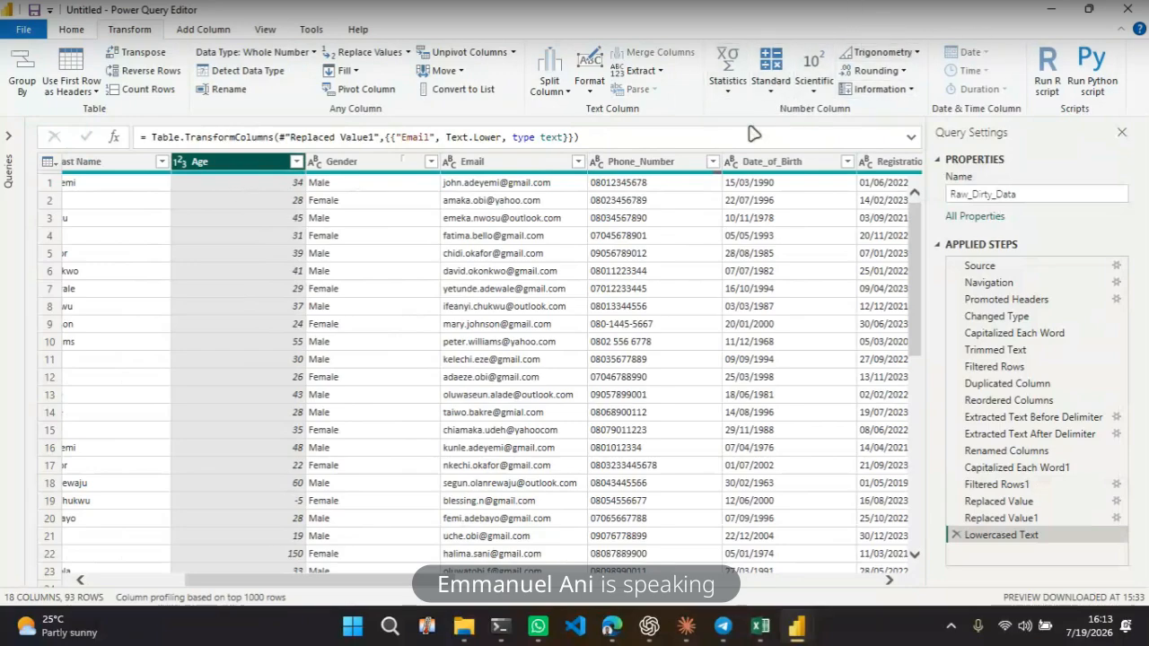
pyautogui.click(379, 163)
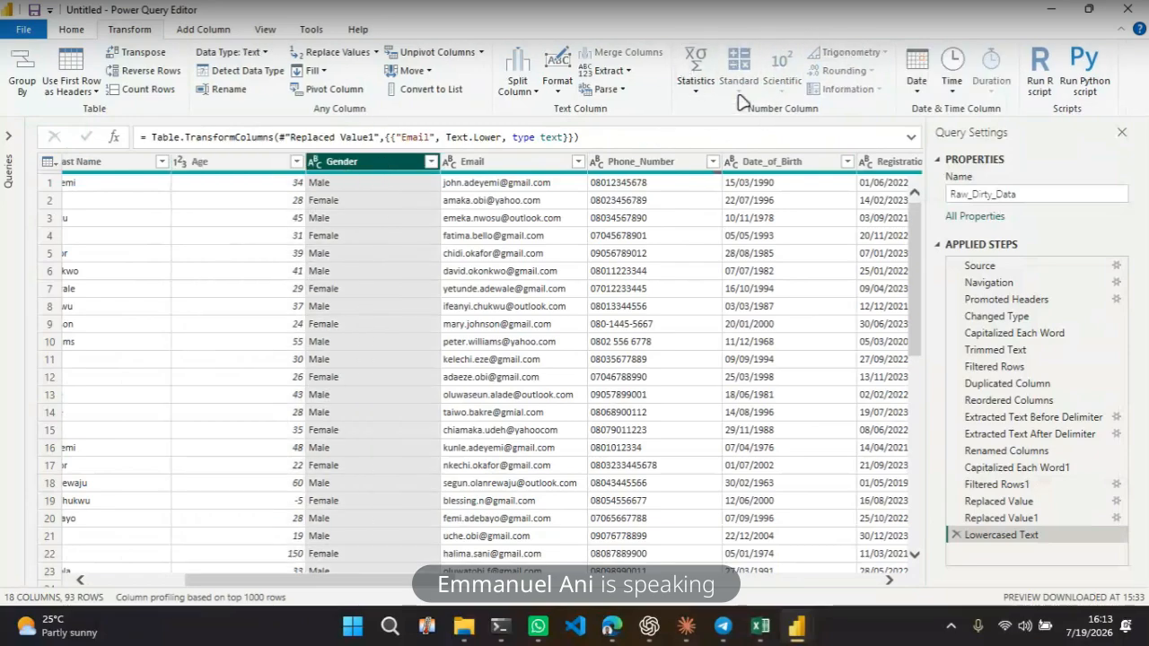
pyautogui.click(696, 80)
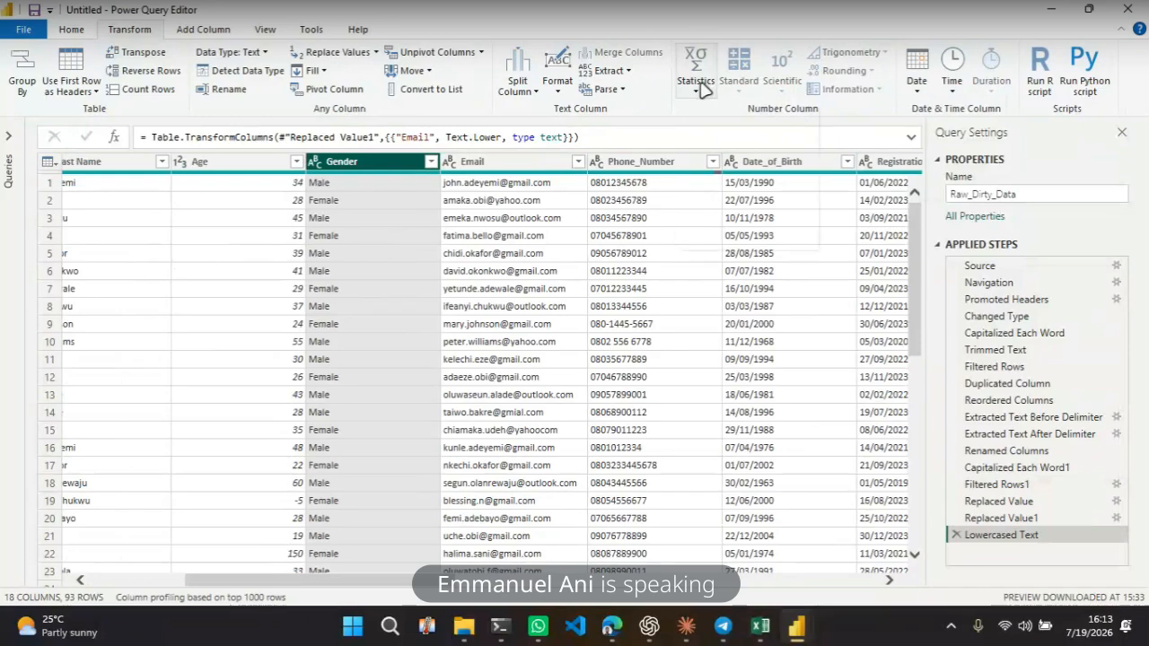
# Count the values in the Gender column, then delete the resulting count step
pyautogui.click(787, 74)
pyautogui.click(695, 83)
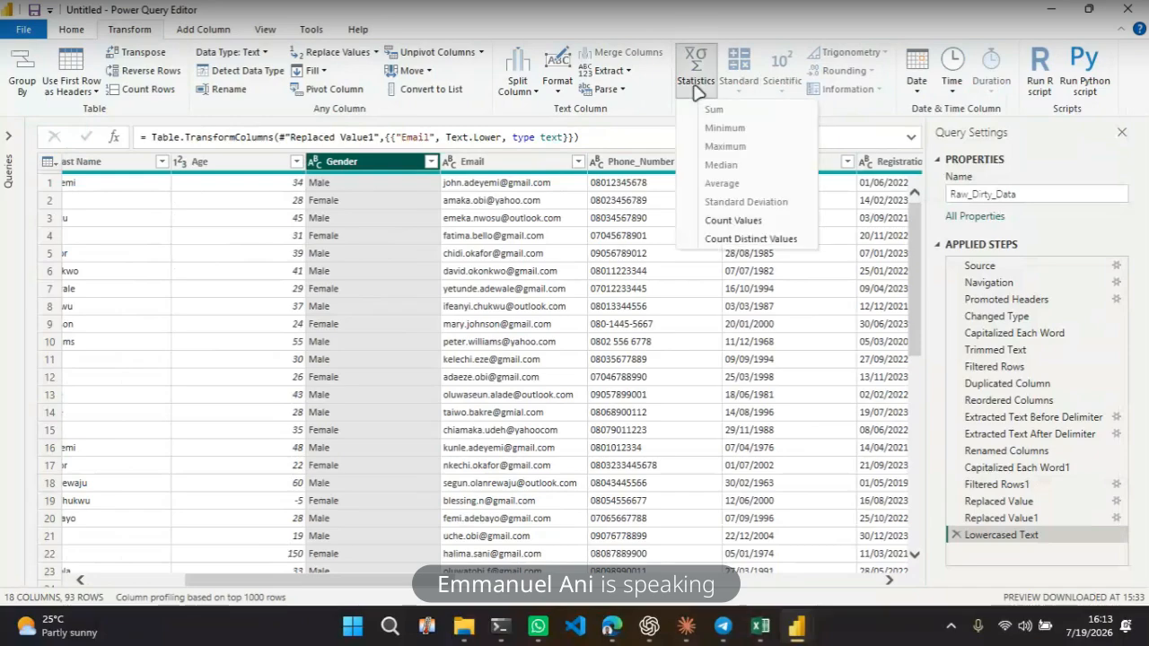
pyautogui.click(738, 221)
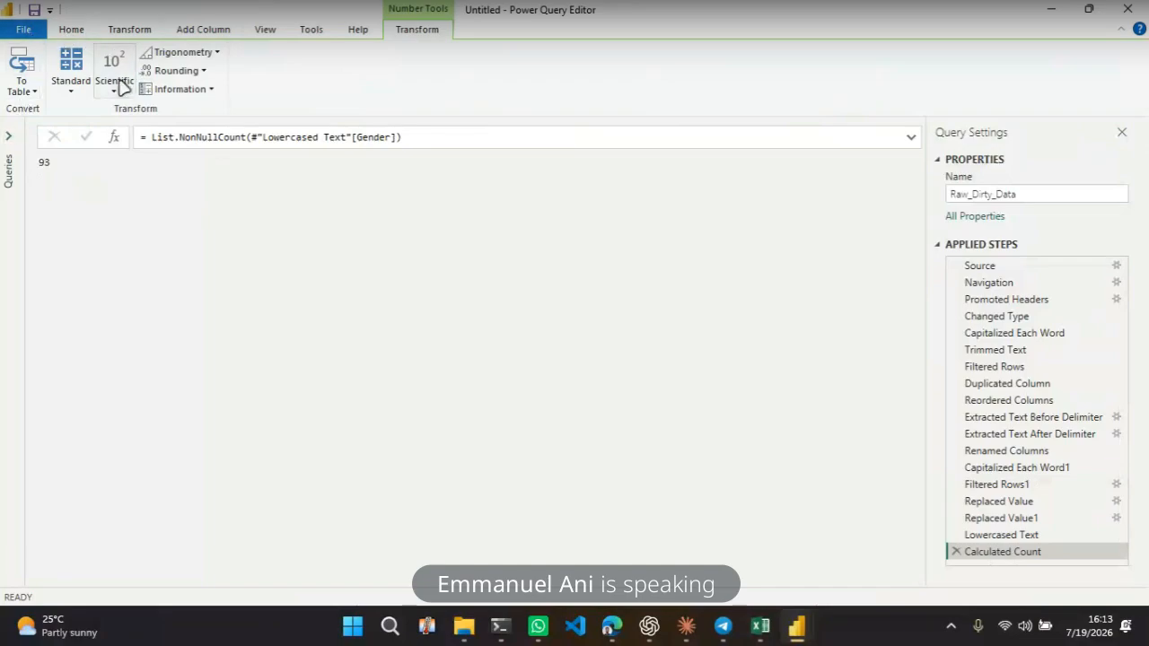
pyautogui.click(72, 31)
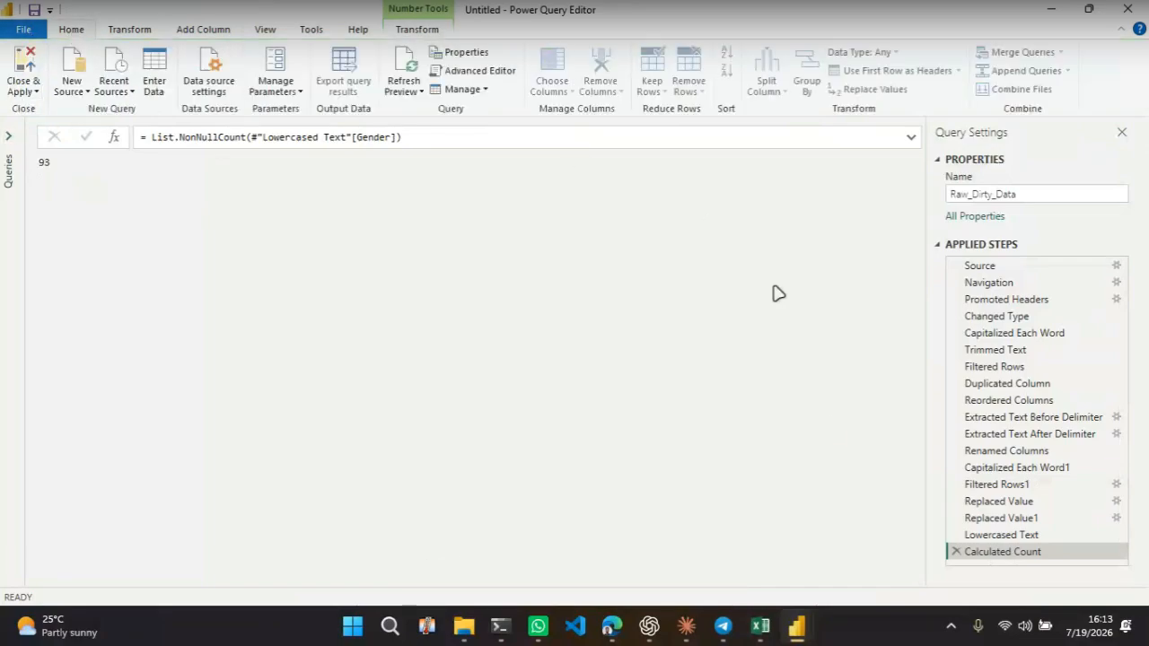
pyautogui.click(956, 552)
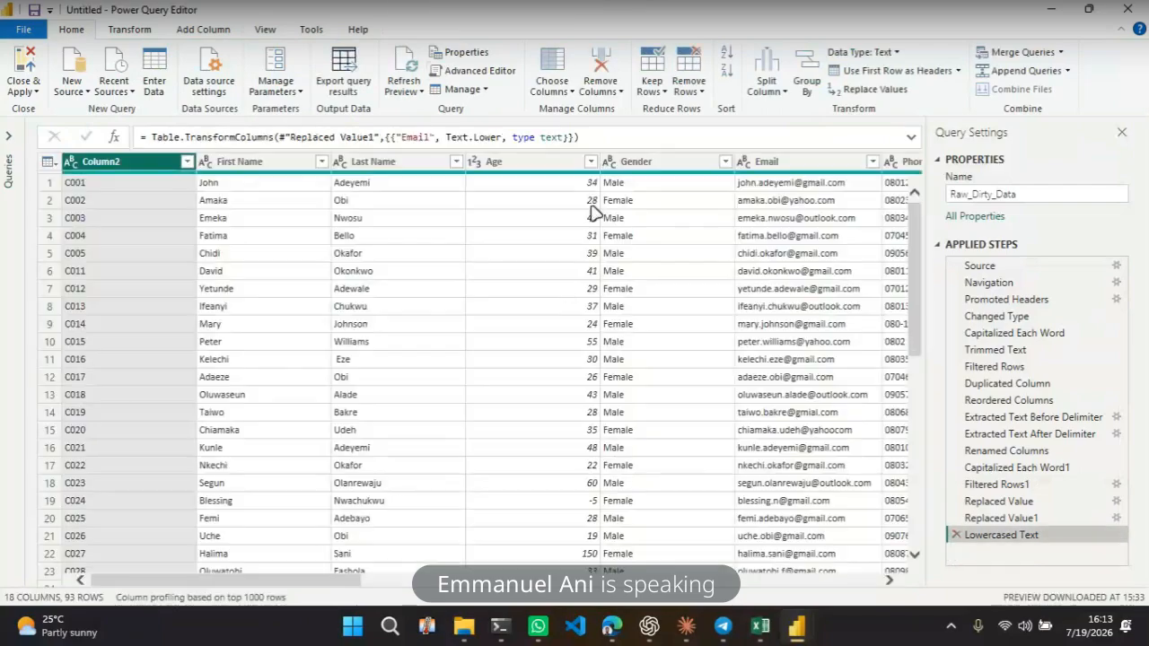
# Change the Date_of_Birth column's data type to Date
pyautogui.moveTo(332, 579); pyautogui.dragTo(386, 580)
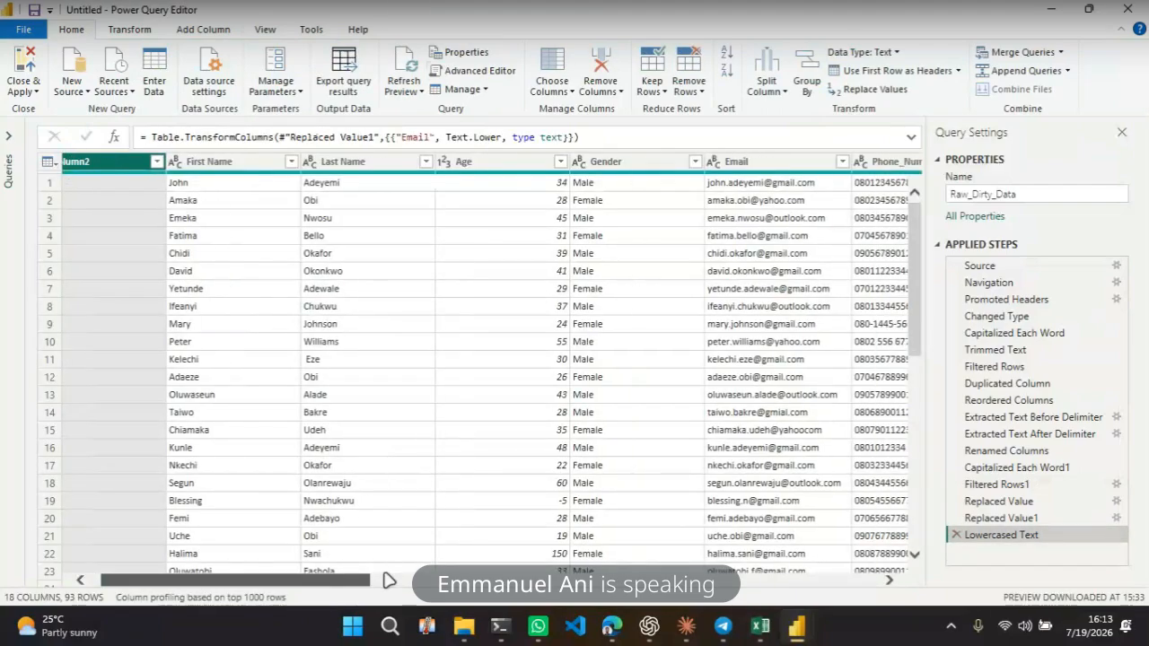
pyautogui.click(389, 580)
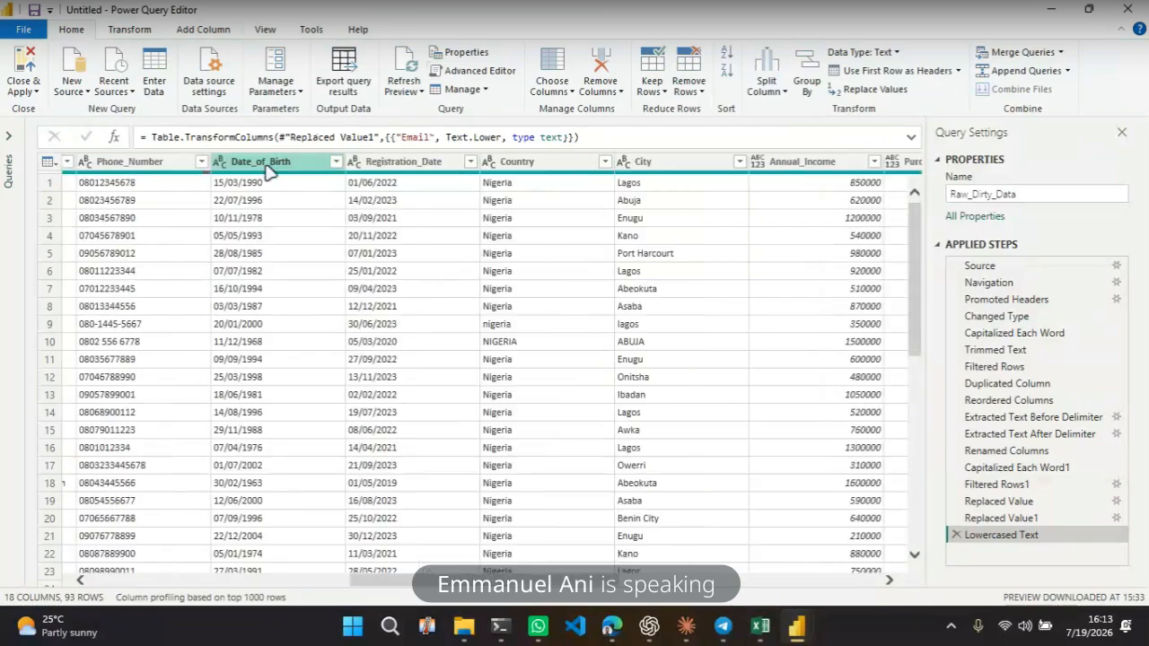
pyautogui.click(266, 171)
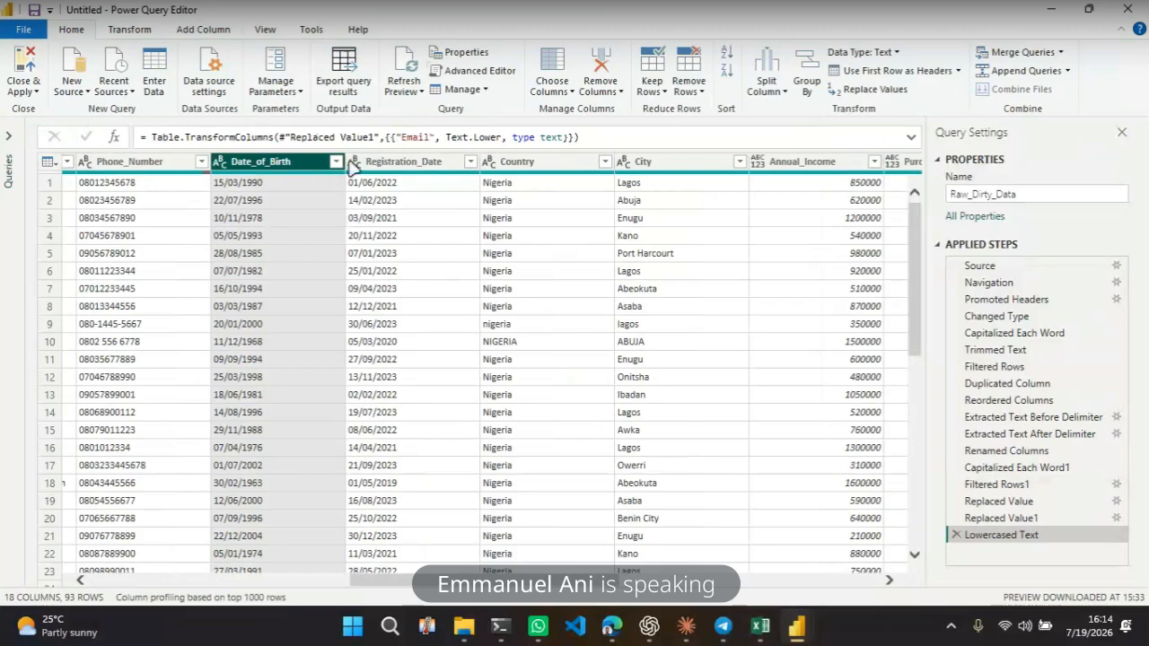
pyautogui.keyDown('ctrl'); pyautogui.click(392, 170); pyautogui.keyUp('ctrl')
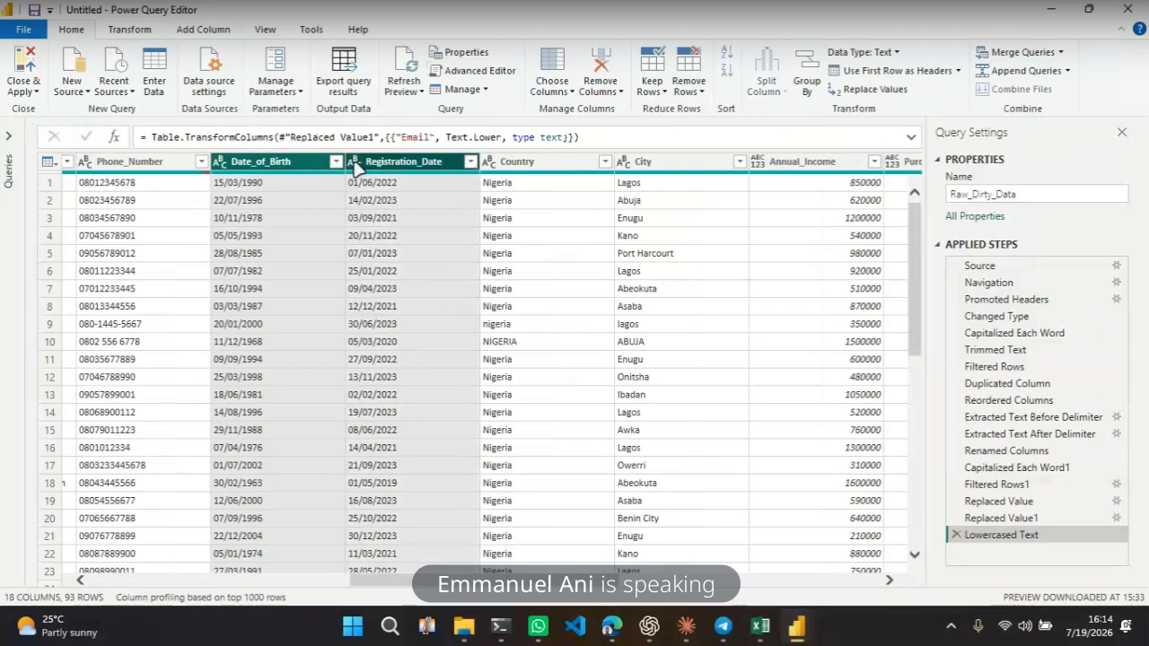
pyautogui.click(357, 167)
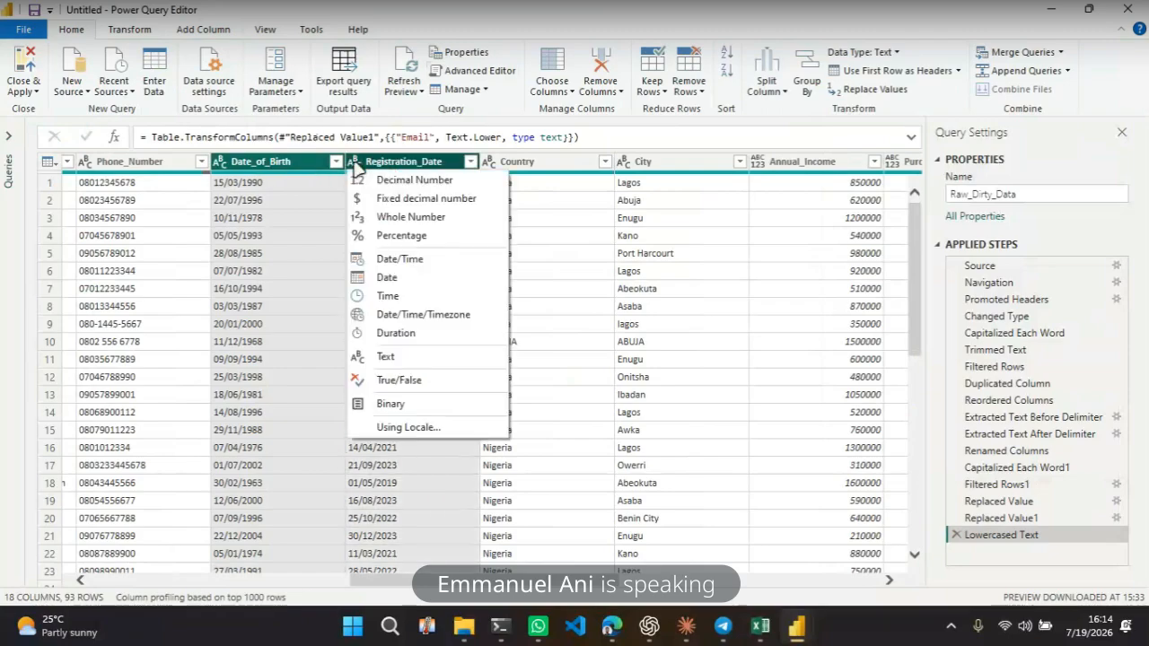
pyautogui.click(310, 177)
pyautogui.click(309, 162)
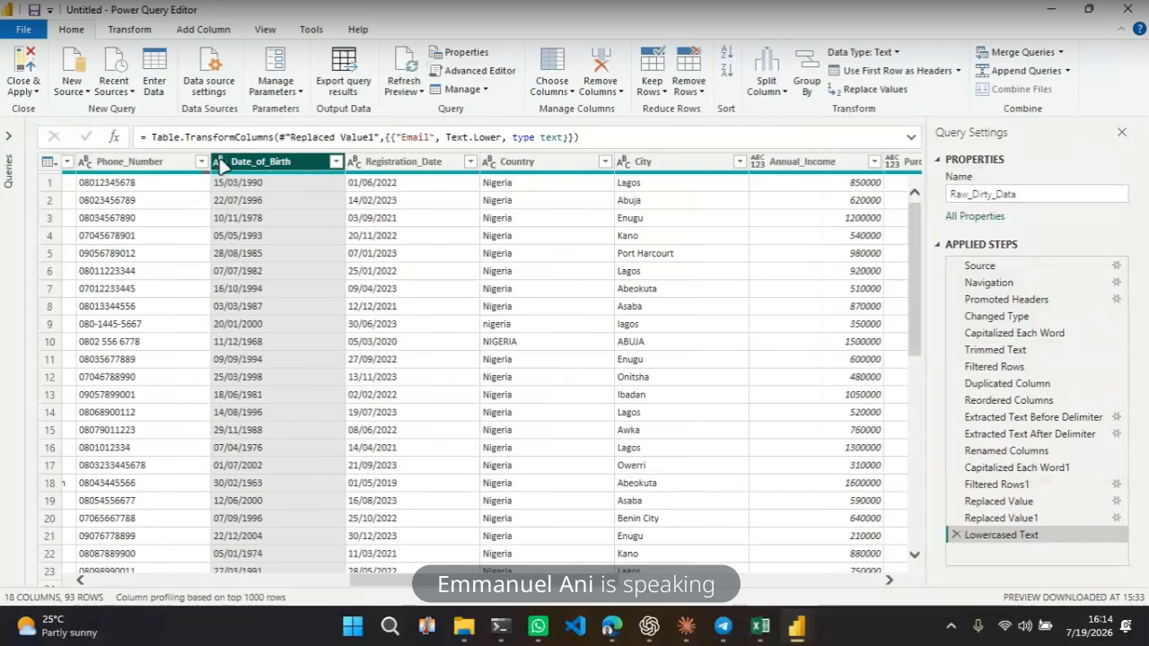
pyautogui.click(220, 164)
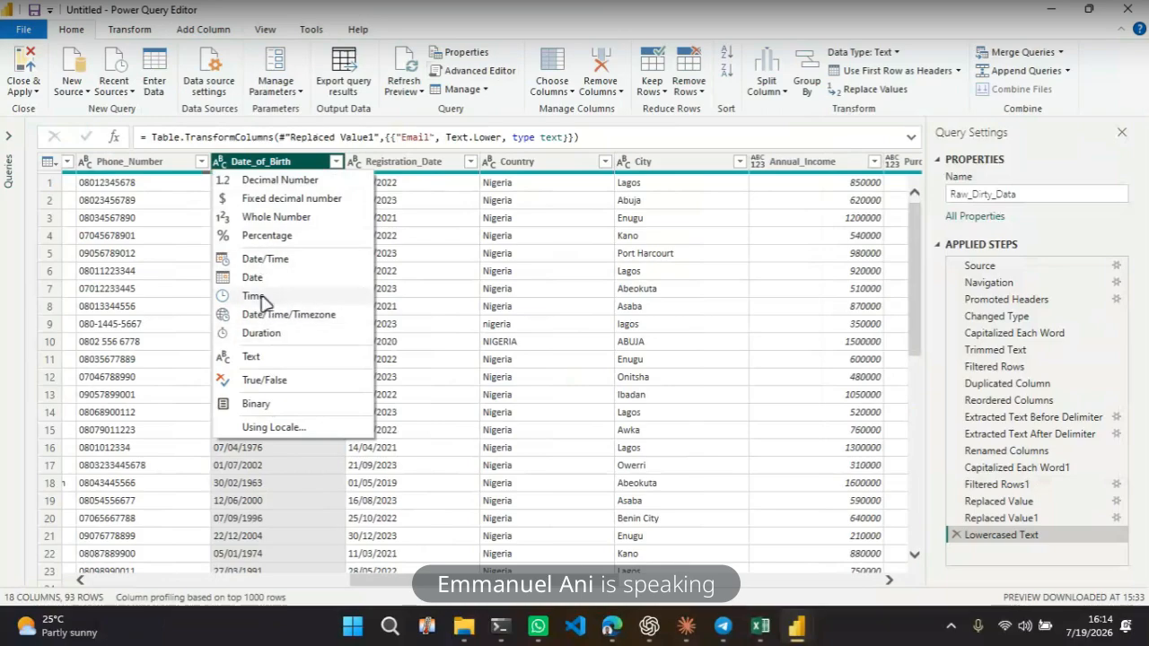
pyautogui.click(255, 277)
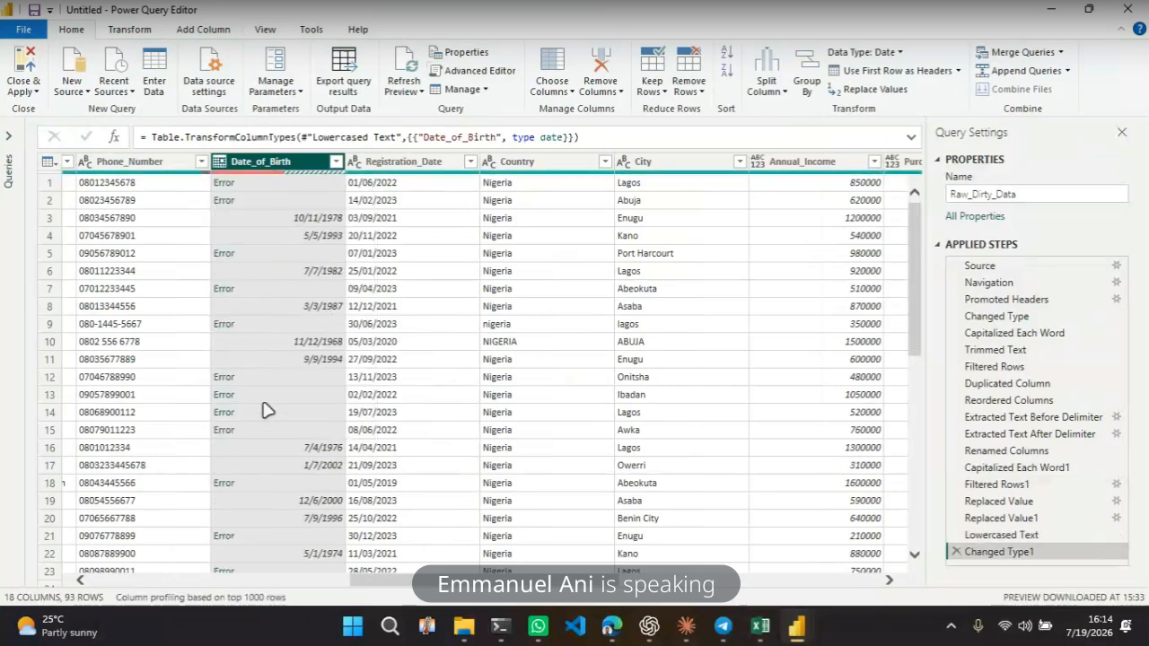
# Change the Registration_Date column's data type to Date
pyautogui.click(415, 256)
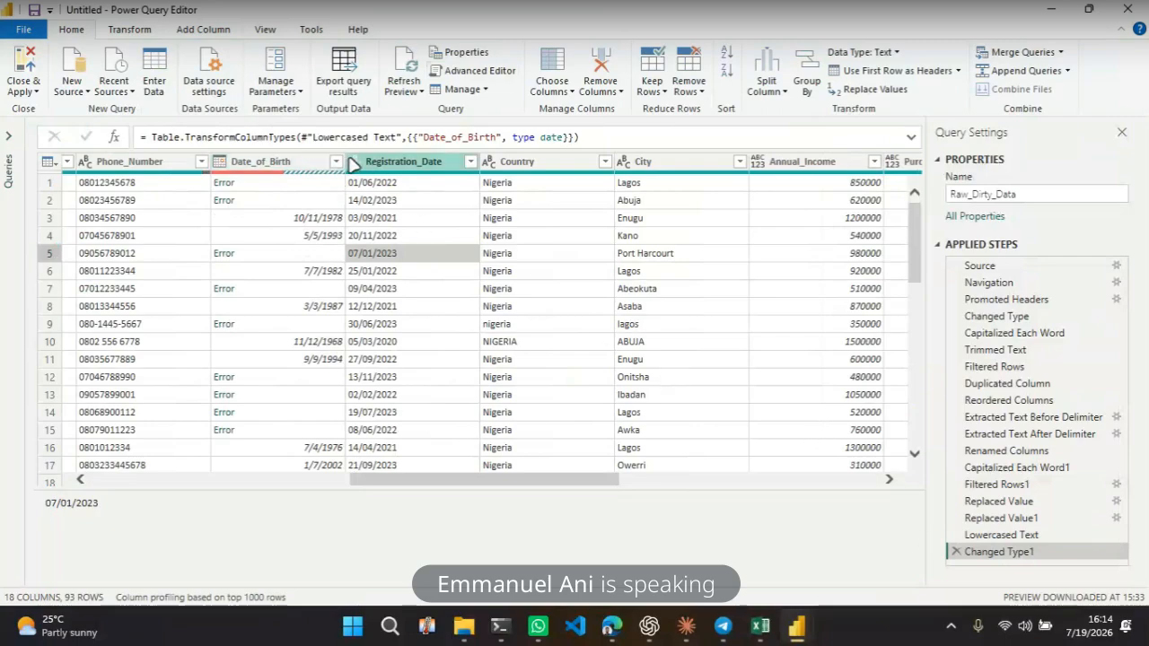
pyautogui.click(355, 161)
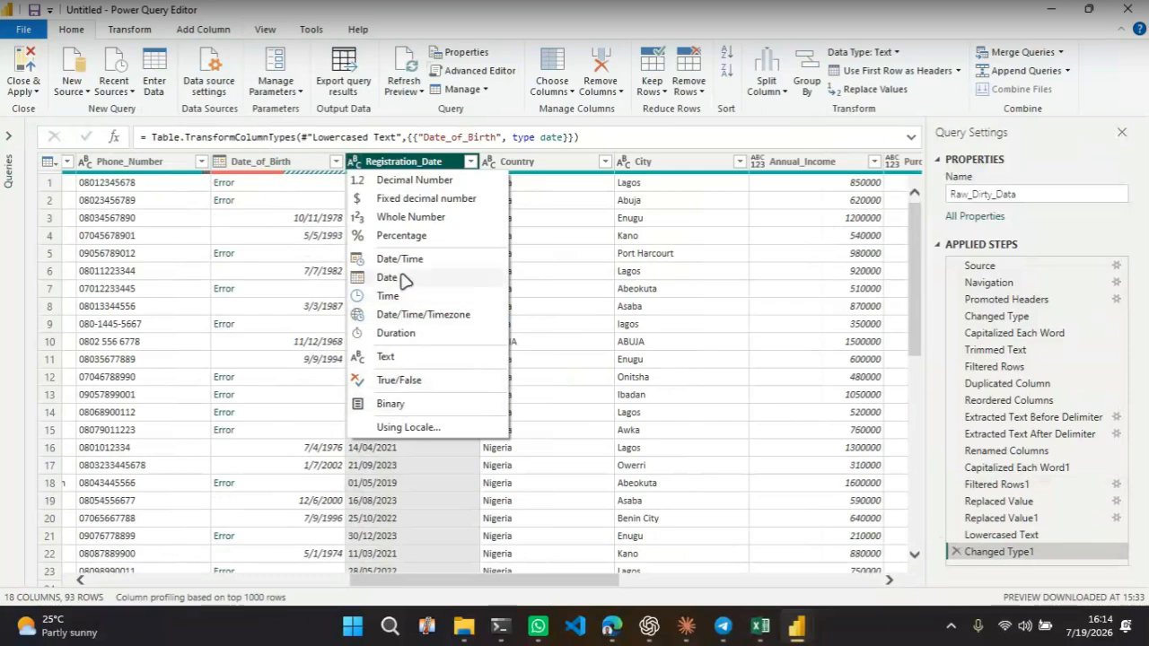
pyautogui.click(393, 278)
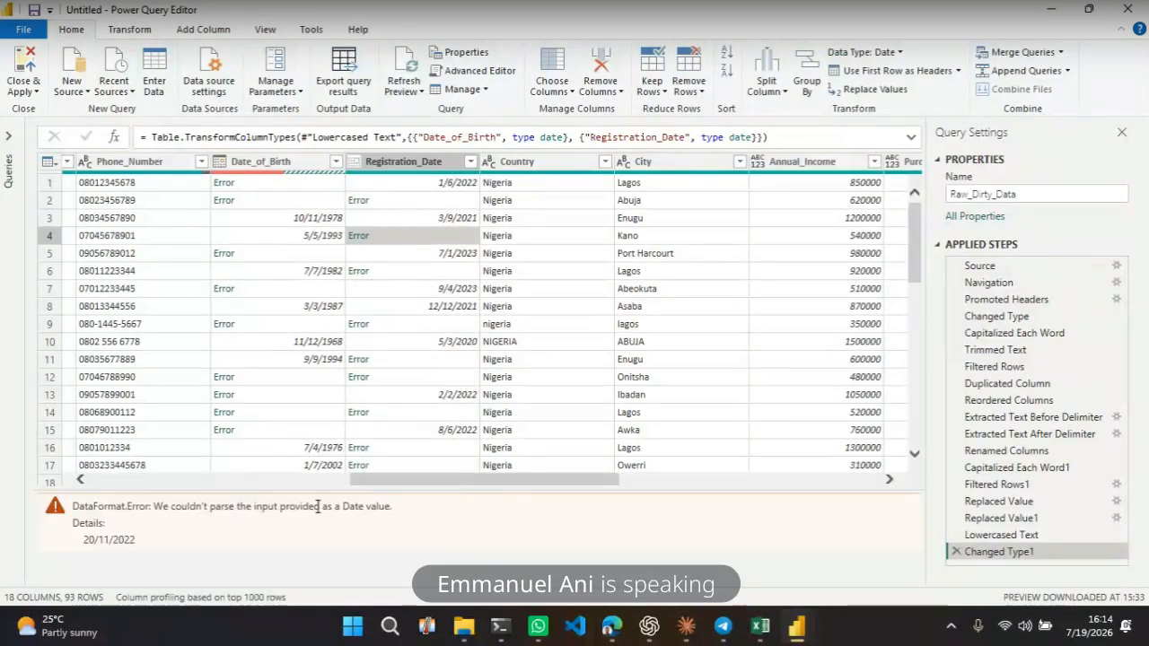
# Examine the date parsing error details and the converted values in the Date_of_Birth and Registration_Date columns
pyautogui.moveTo(153, 507); pyautogui.dragTo(162, 533)
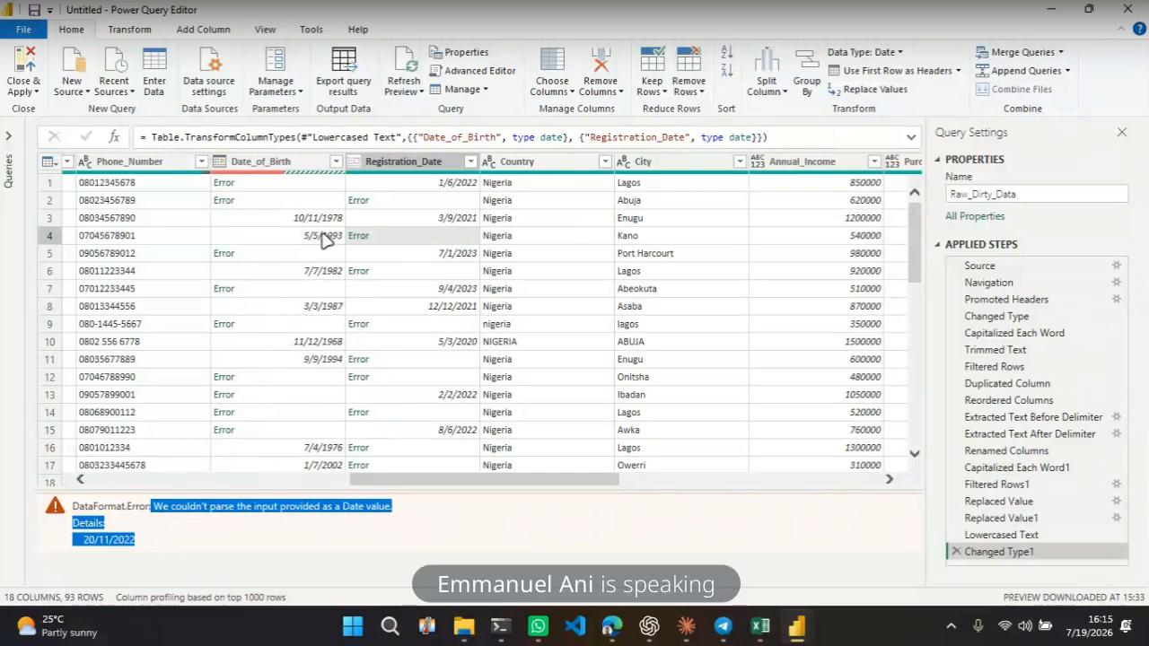
pyautogui.scroll(-2, 330, 349)
pyautogui.scroll(-4, 329, 350)
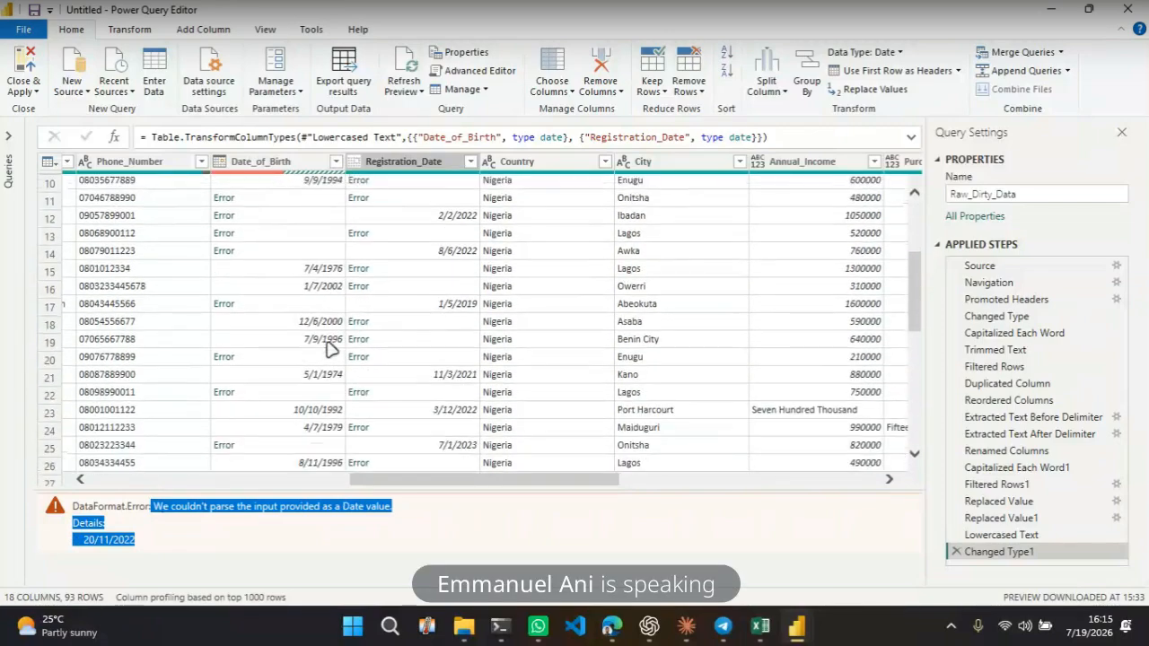
pyautogui.scroll(-8, 321, 408)
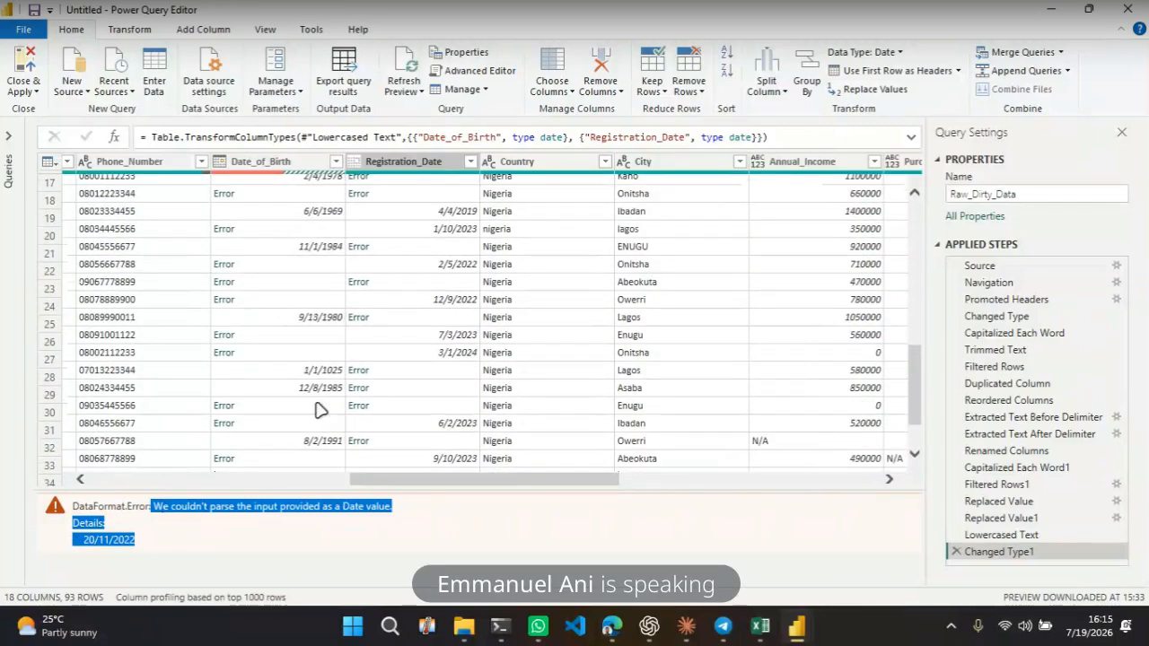
pyautogui.scroll(-2, 321, 409)
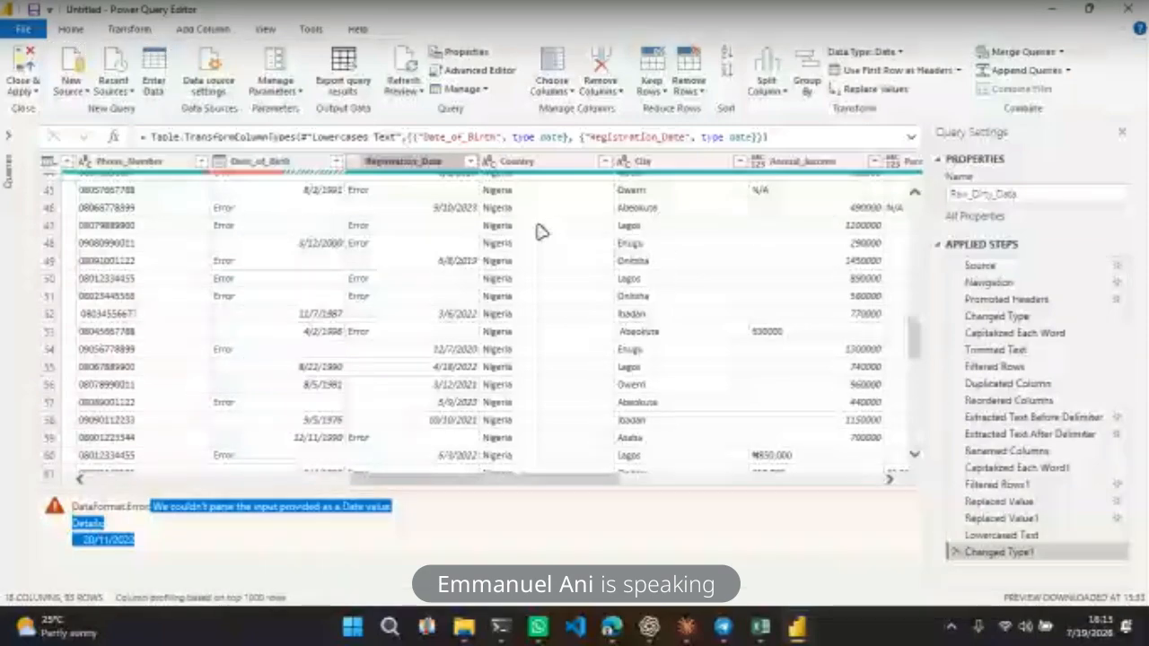
pyautogui.click(551, 386)
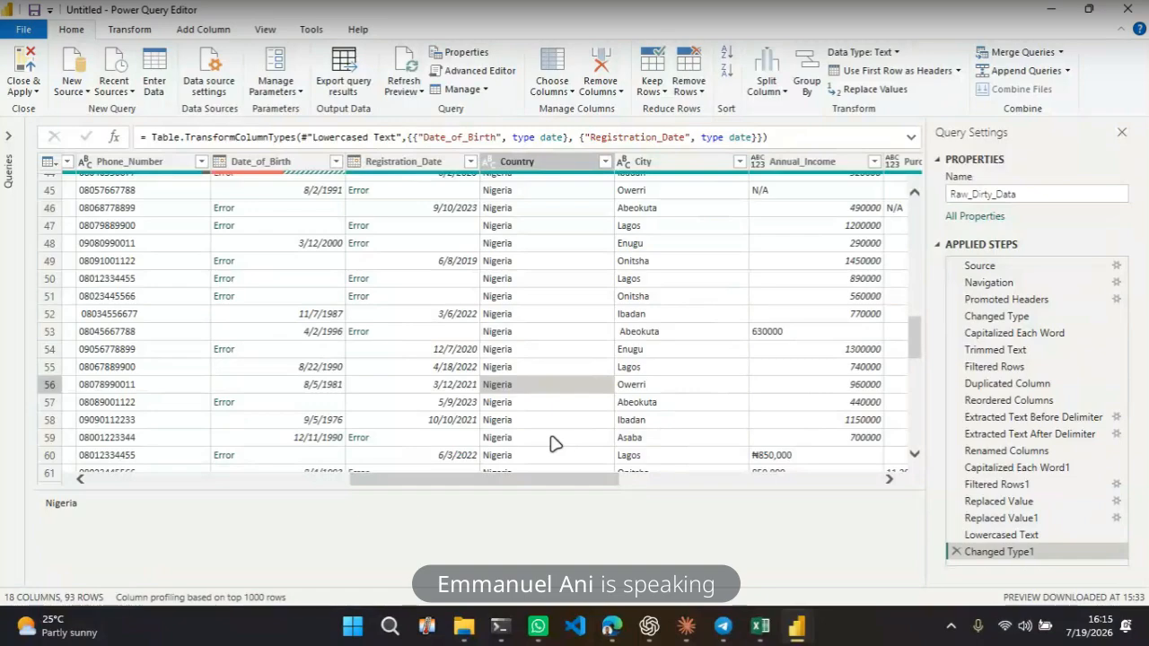
pyautogui.scroll(15, 639, 356)
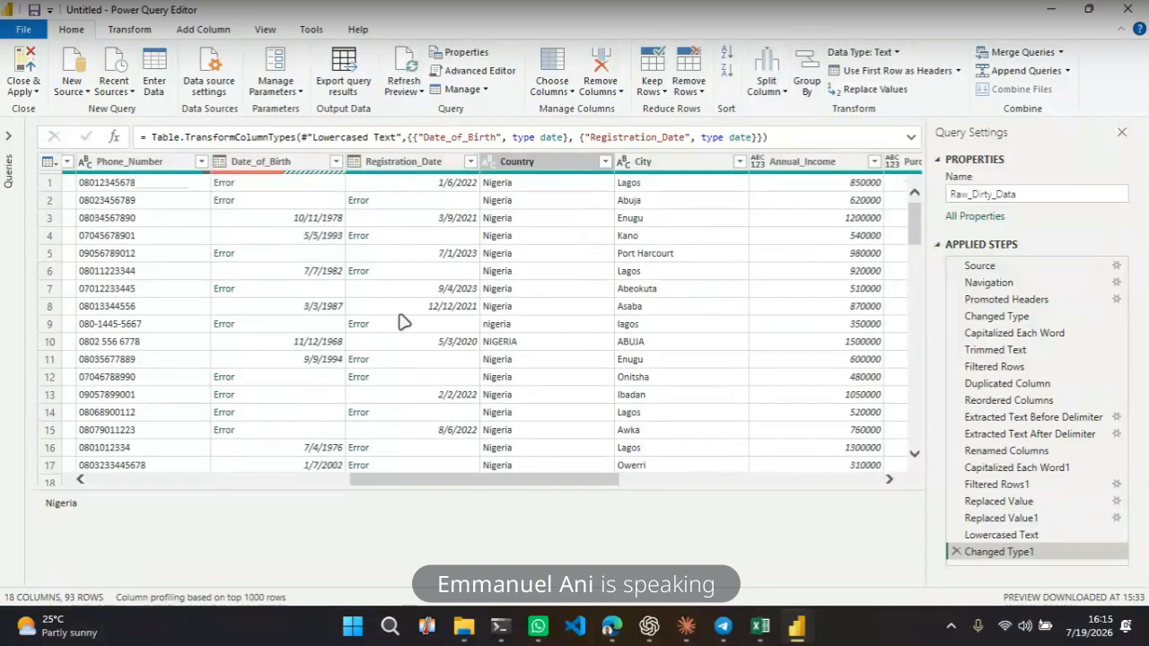
pyautogui.click(404, 183)
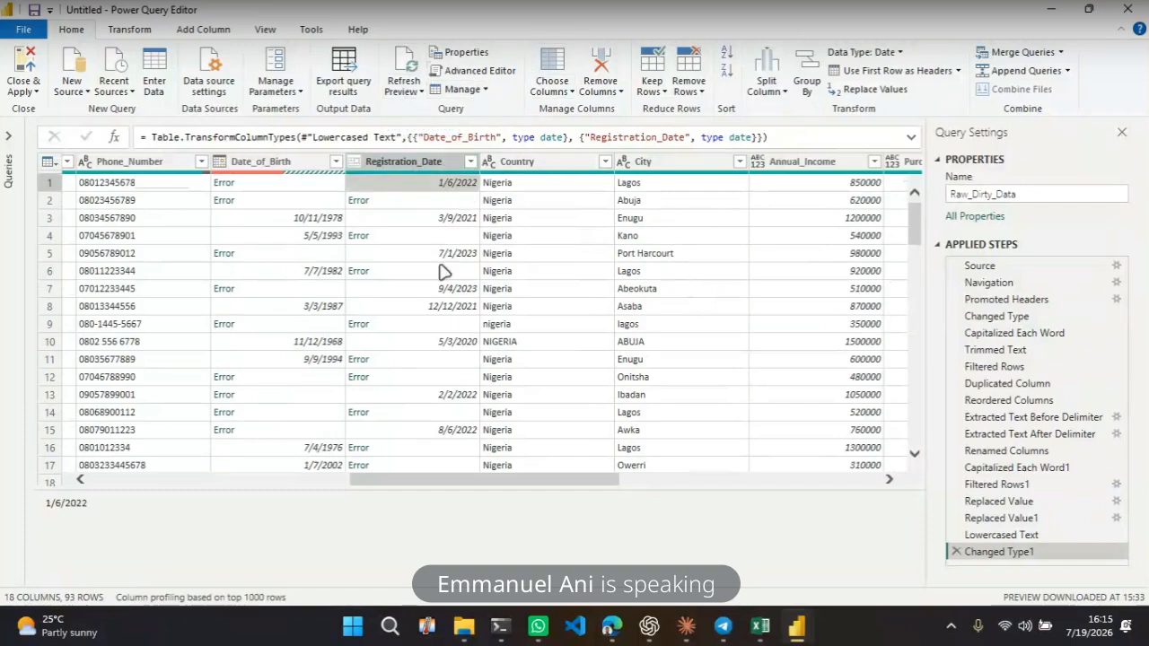
pyautogui.click(422, 307)
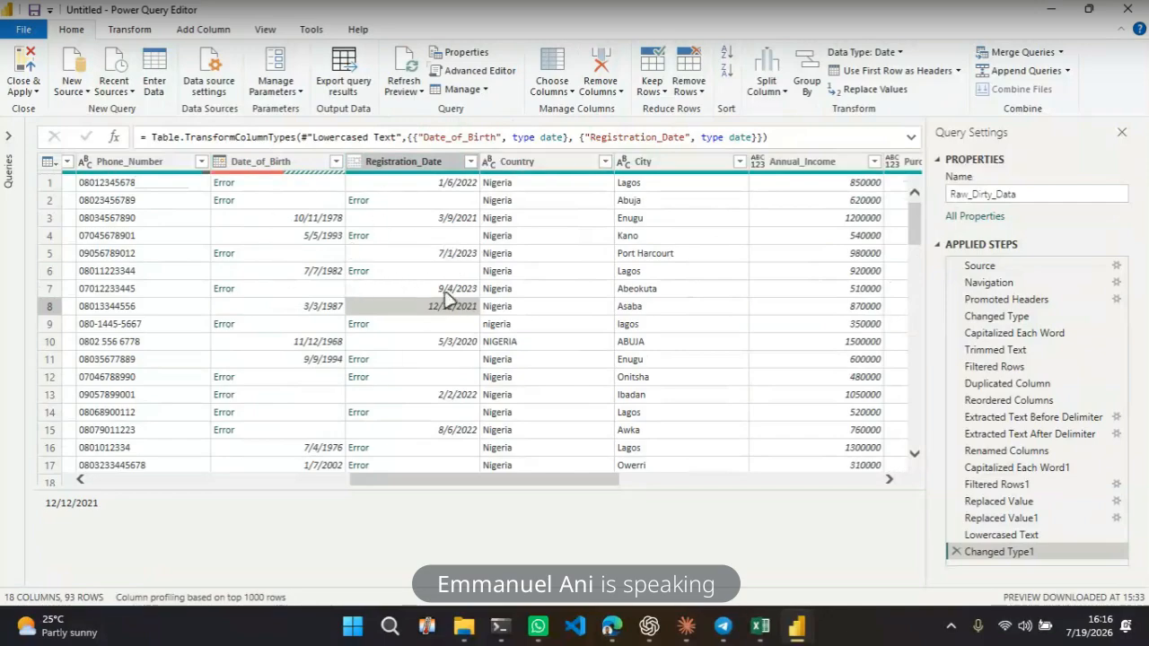
pyautogui.click(434, 170)
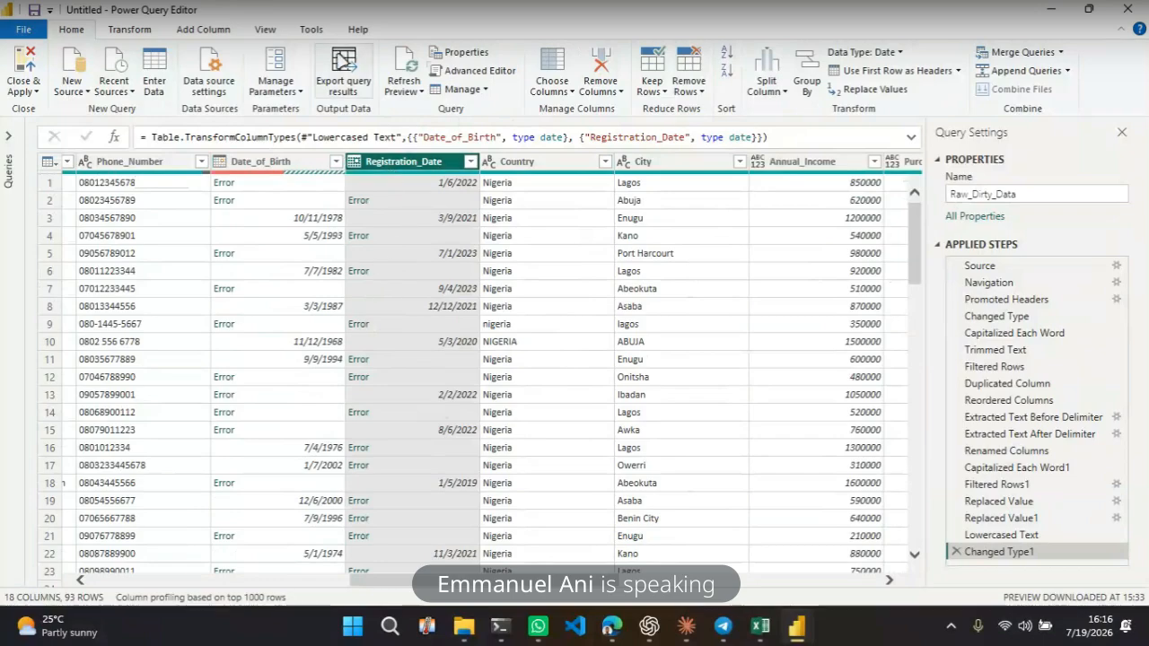
# Extract the day from the Registration_Date column, then delete that extraction step
pyautogui.click(132, 30)
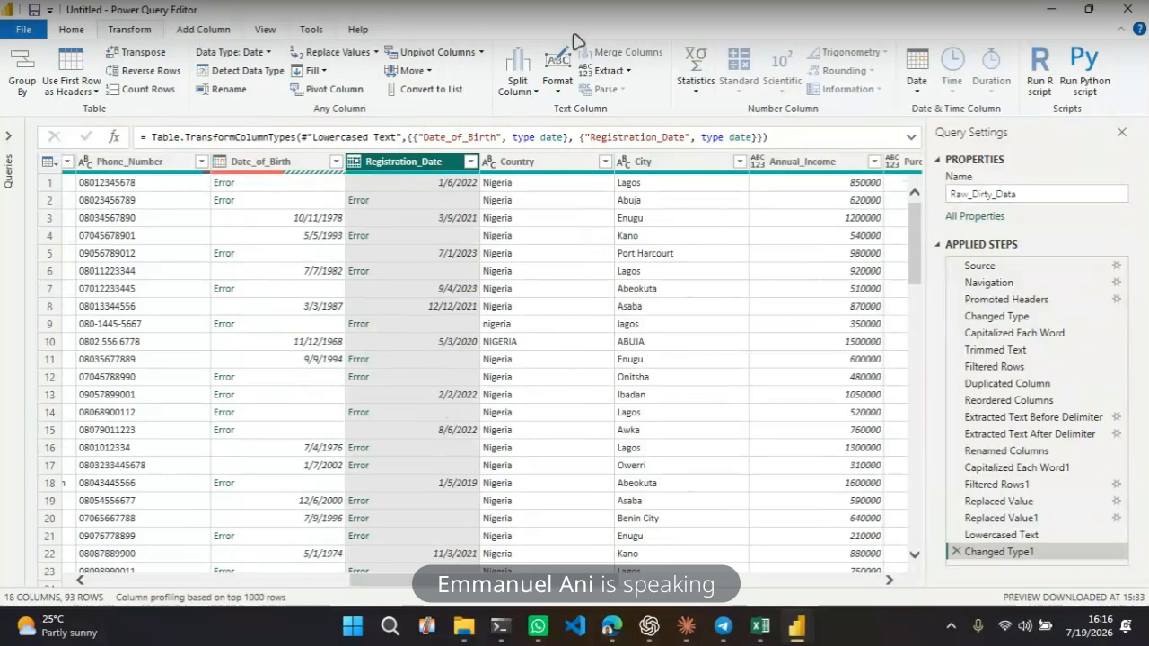
pyautogui.click(918, 83)
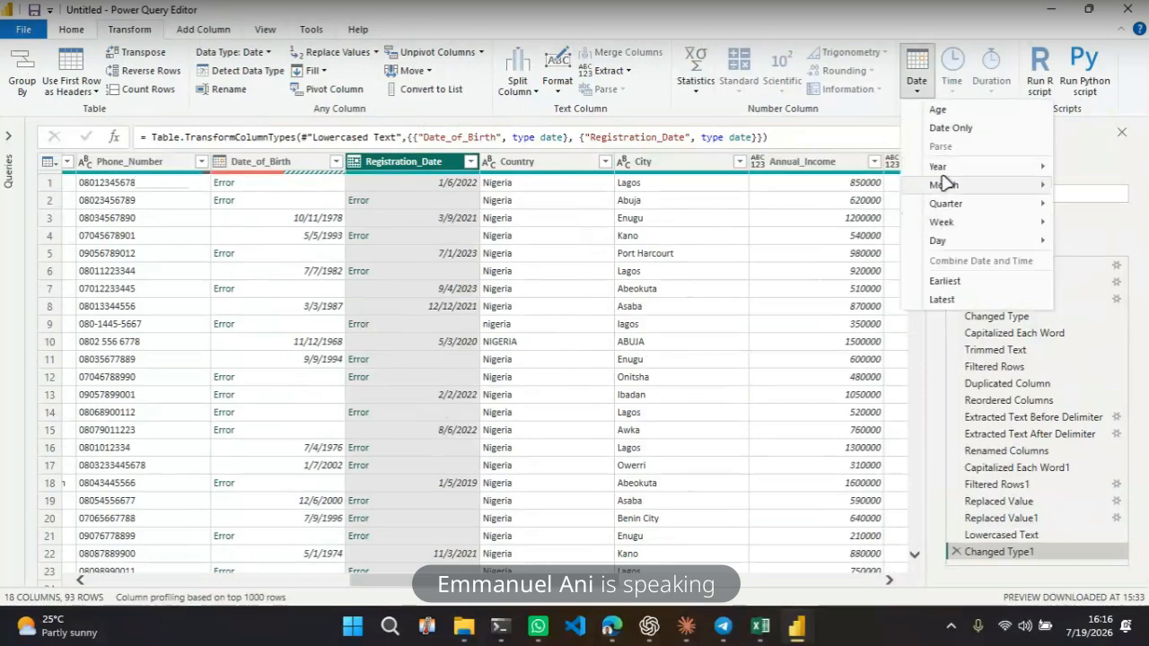
pyautogui.moveTo(985, 244)
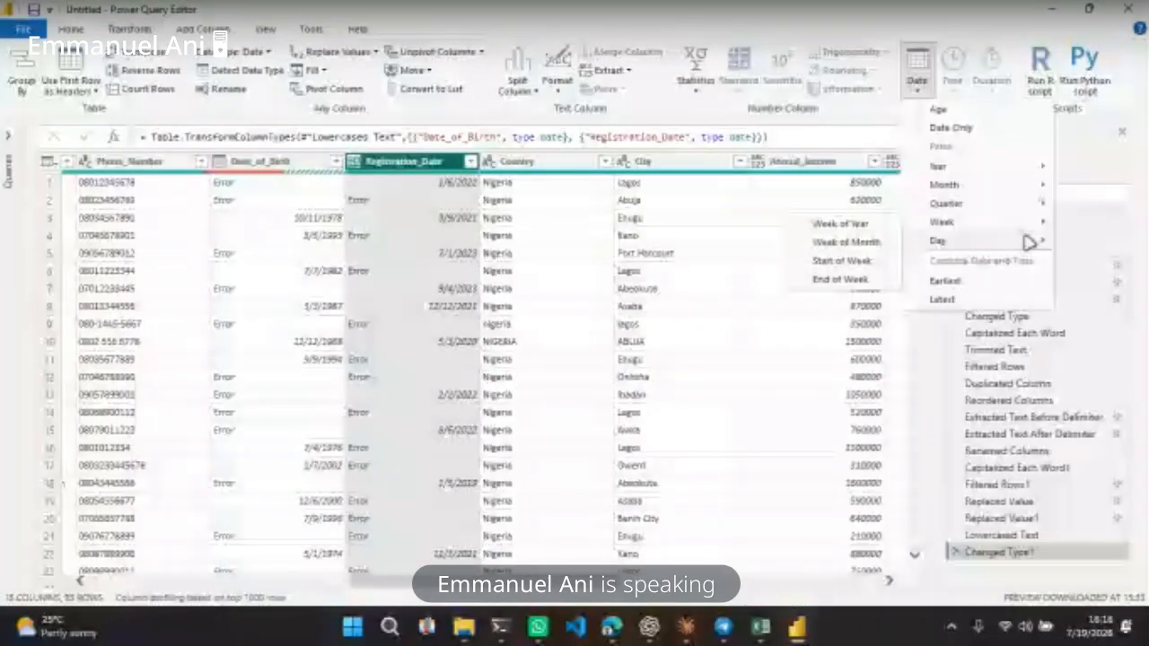
pyautogui.moveTo(1030, 242)
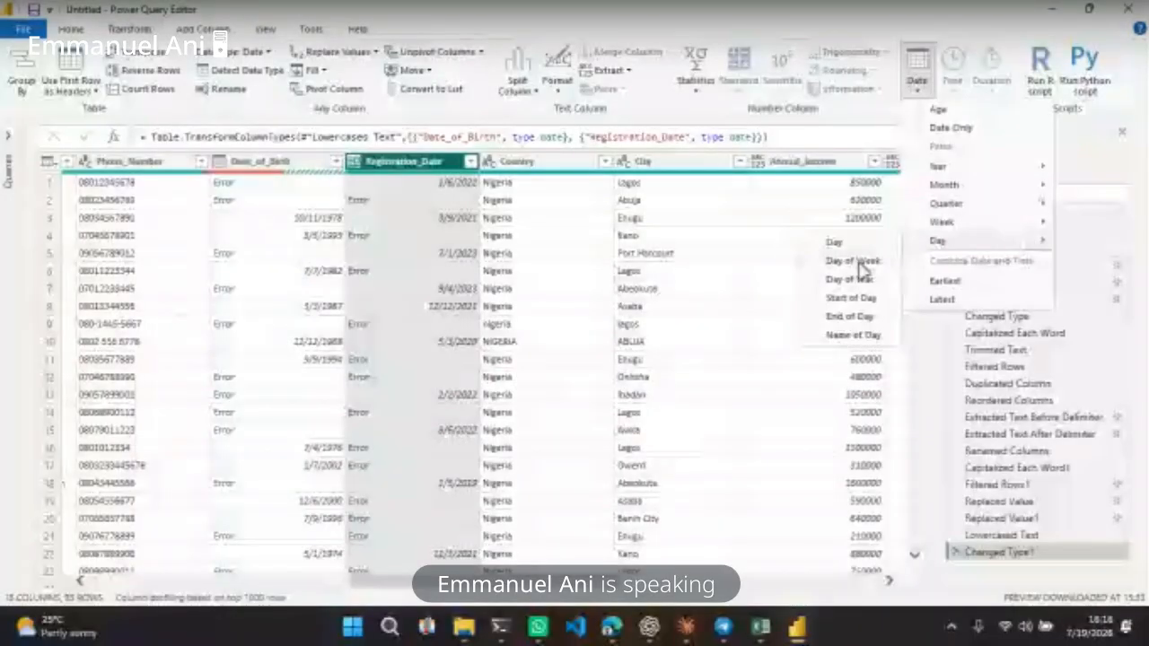
pyautogui.click(836, 244)
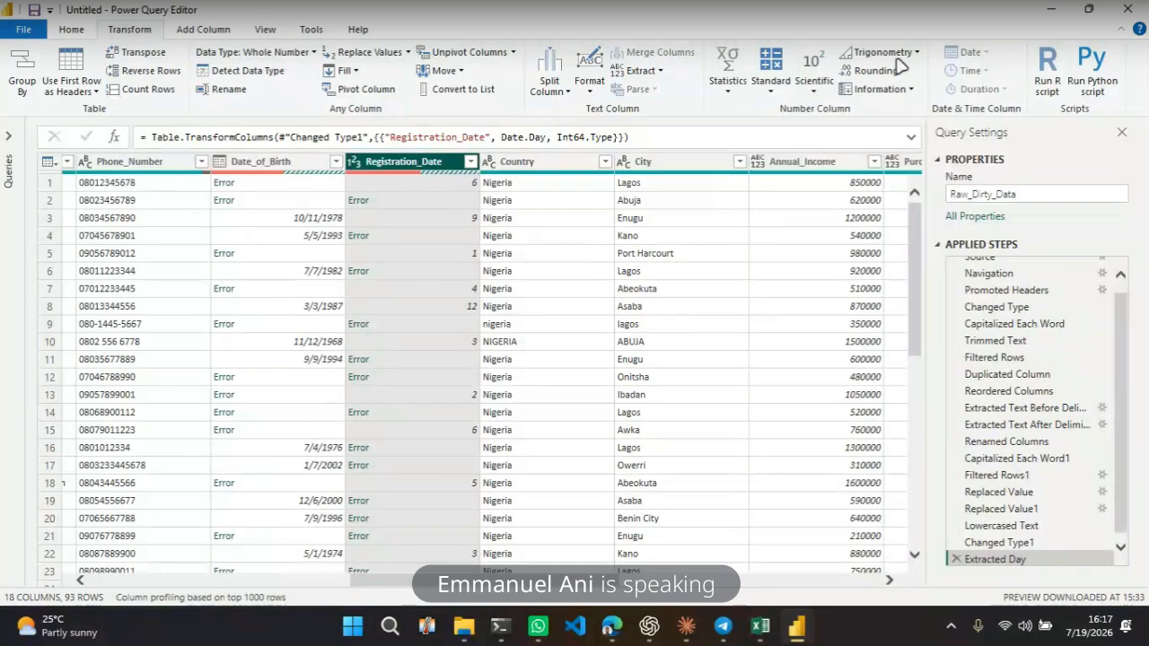
pyautogui.click(957, 558)
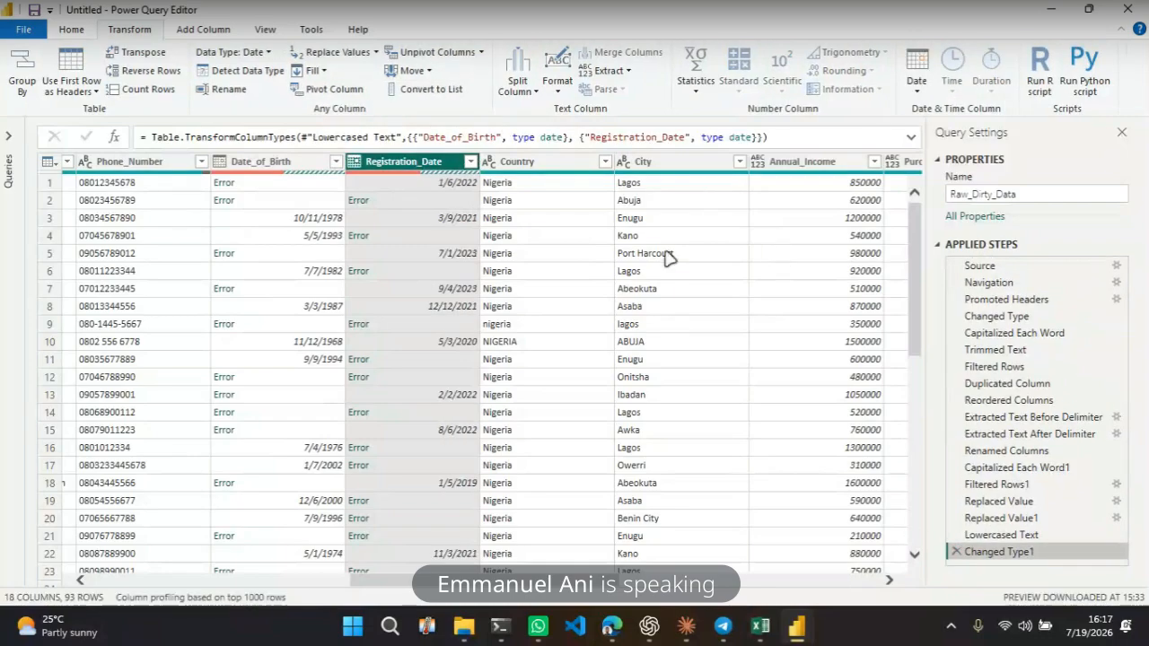
# Extract the day name from the Registration_Date column
pyautogui.click(916, 83)
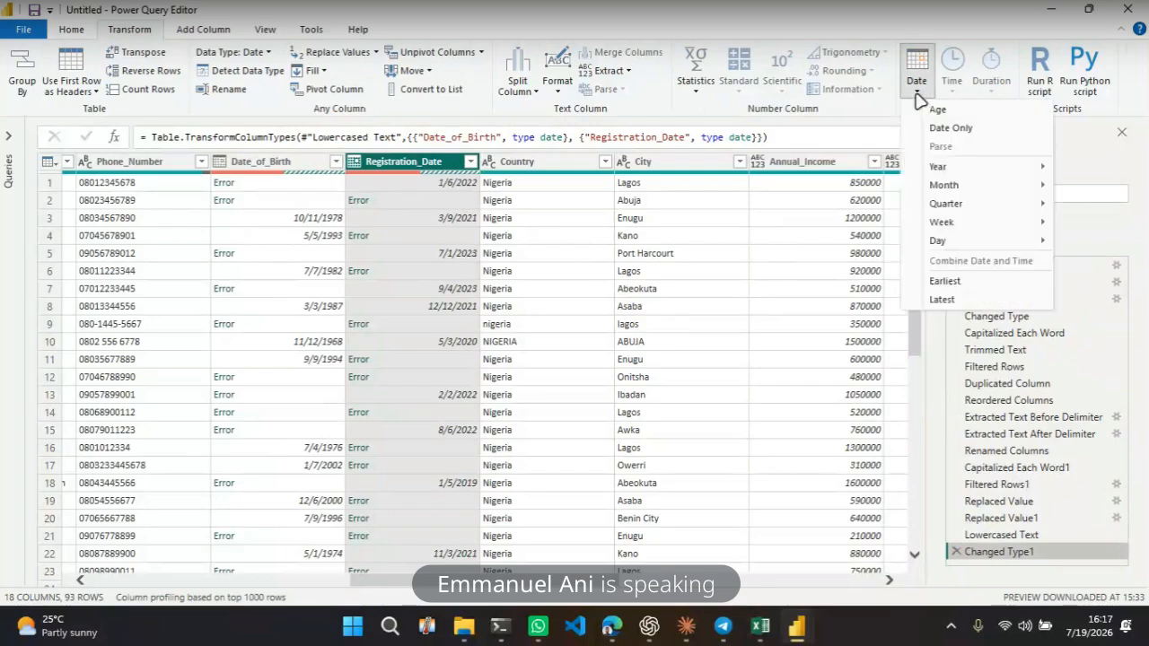
pyautogui.click(1091, 143)
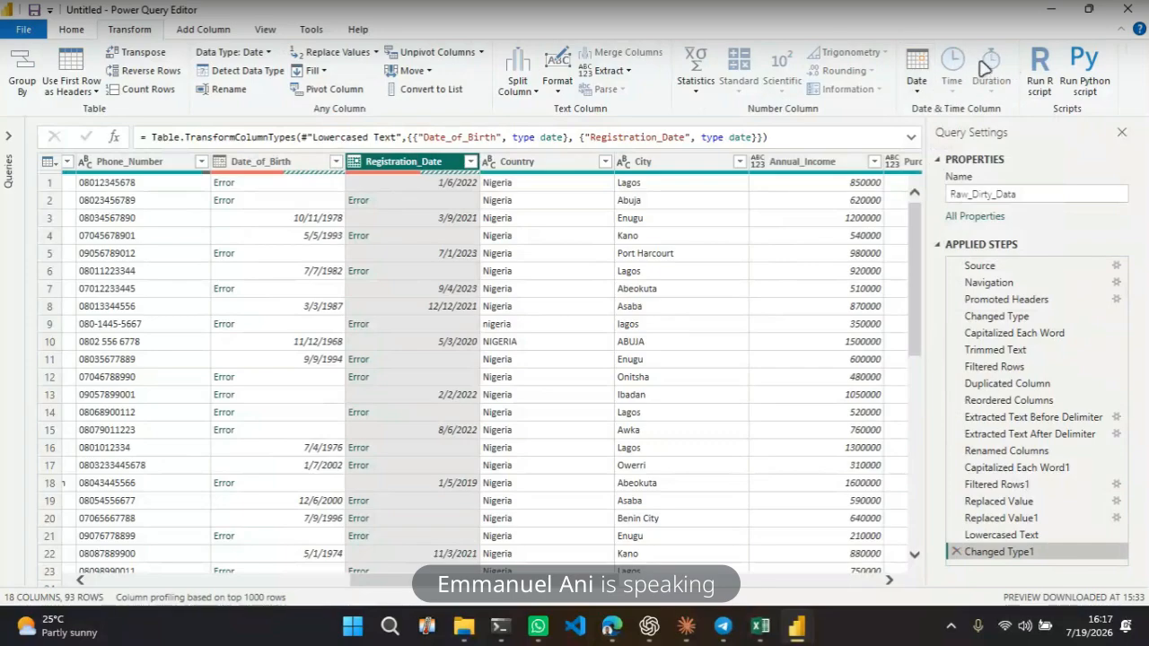
pyautogui.click(918, 99)
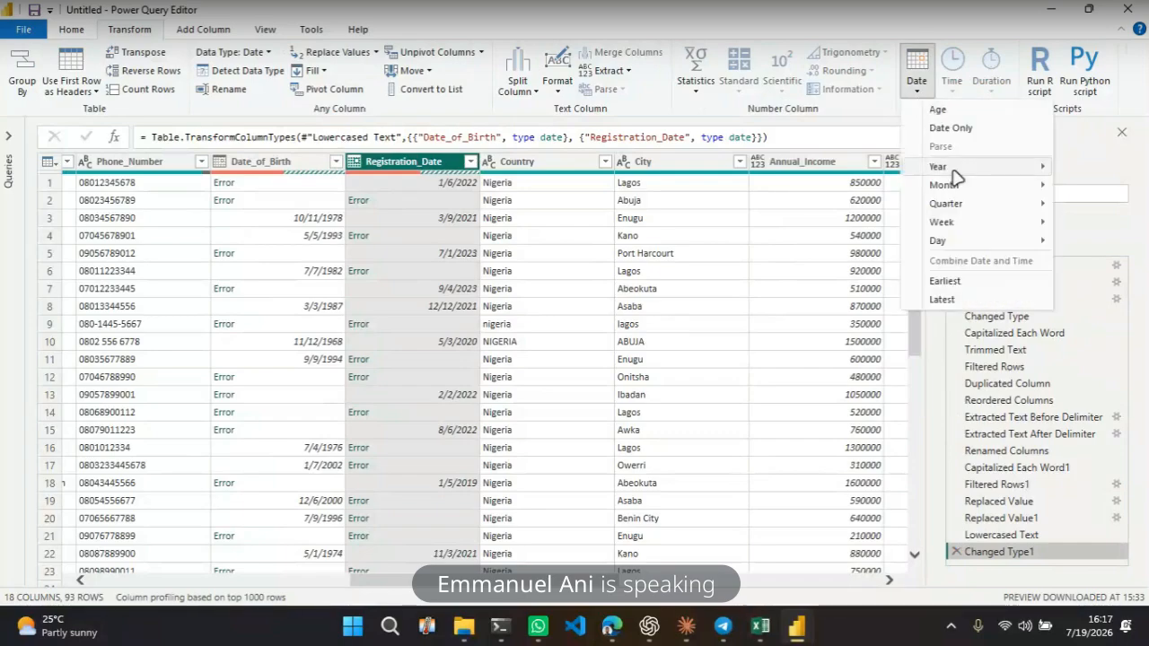
pyautogui.moveTo(966, 186)
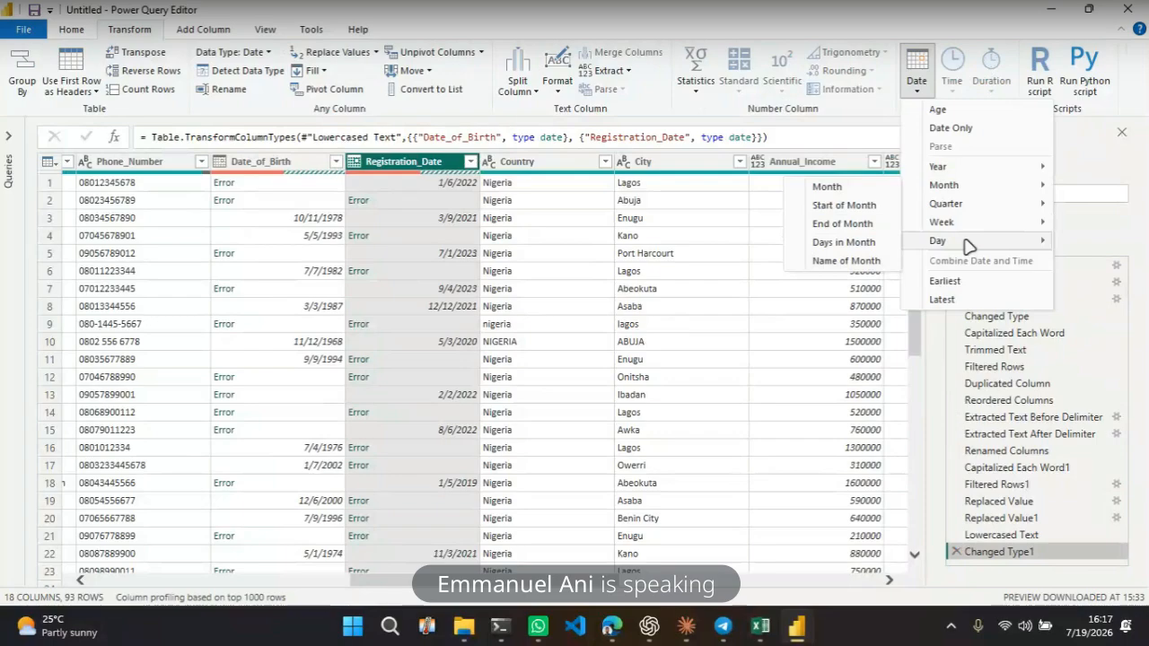
pyautogui.moveTo(939, 240)
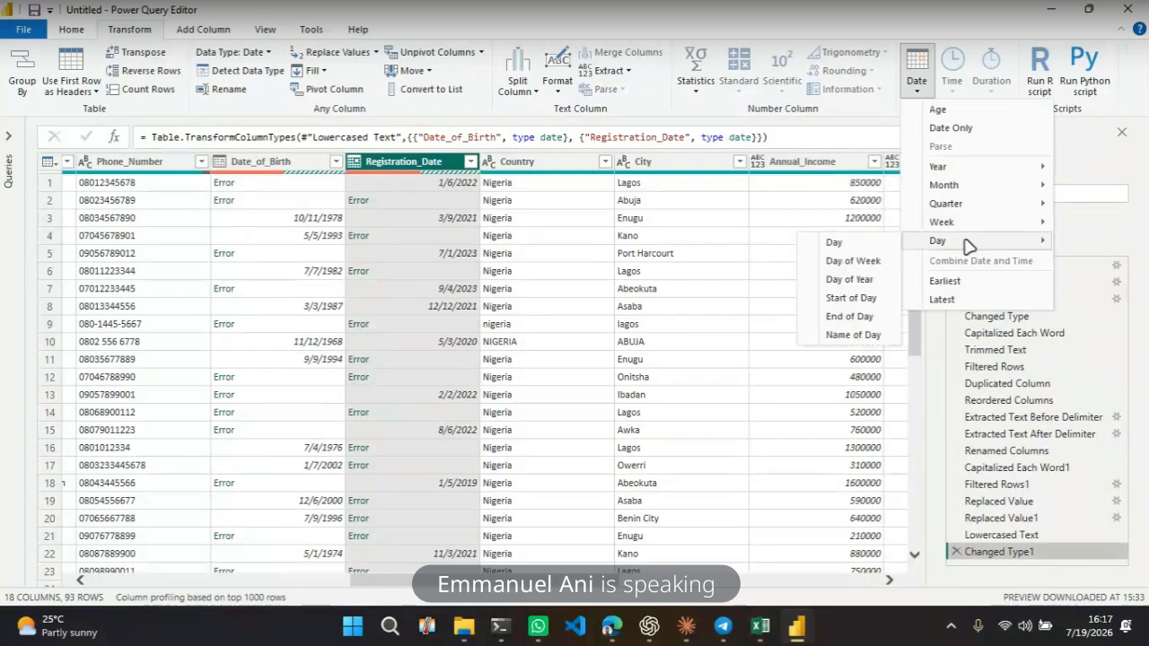
pyautogui.click(858, 334)
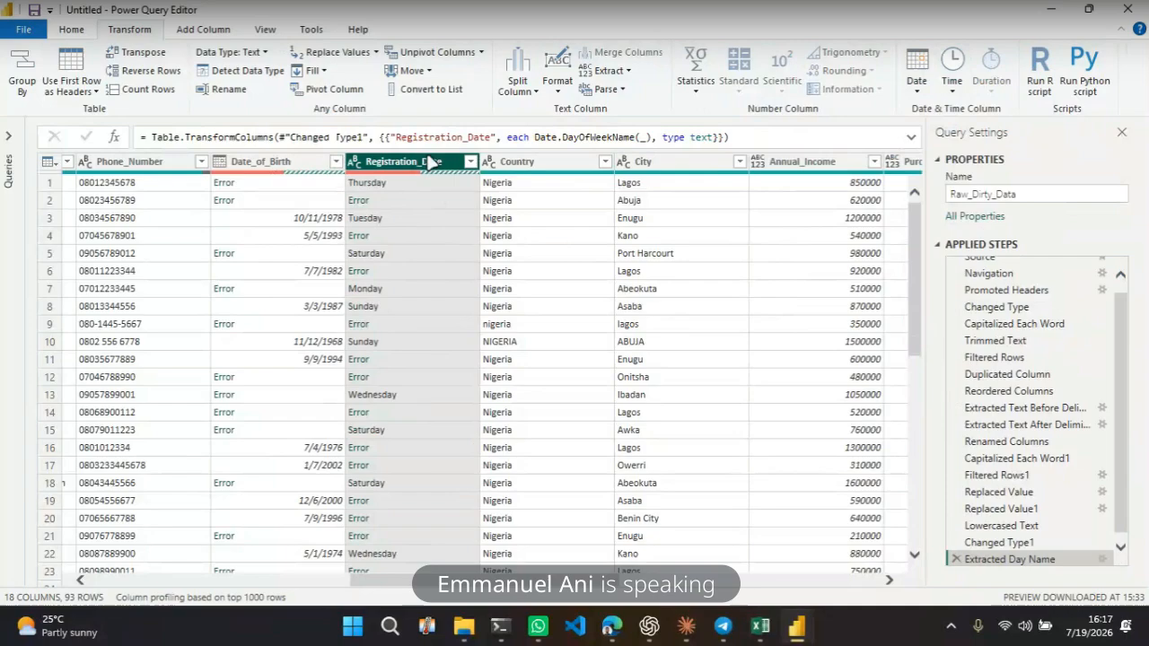
pyautogui.moveTo(563, 176)
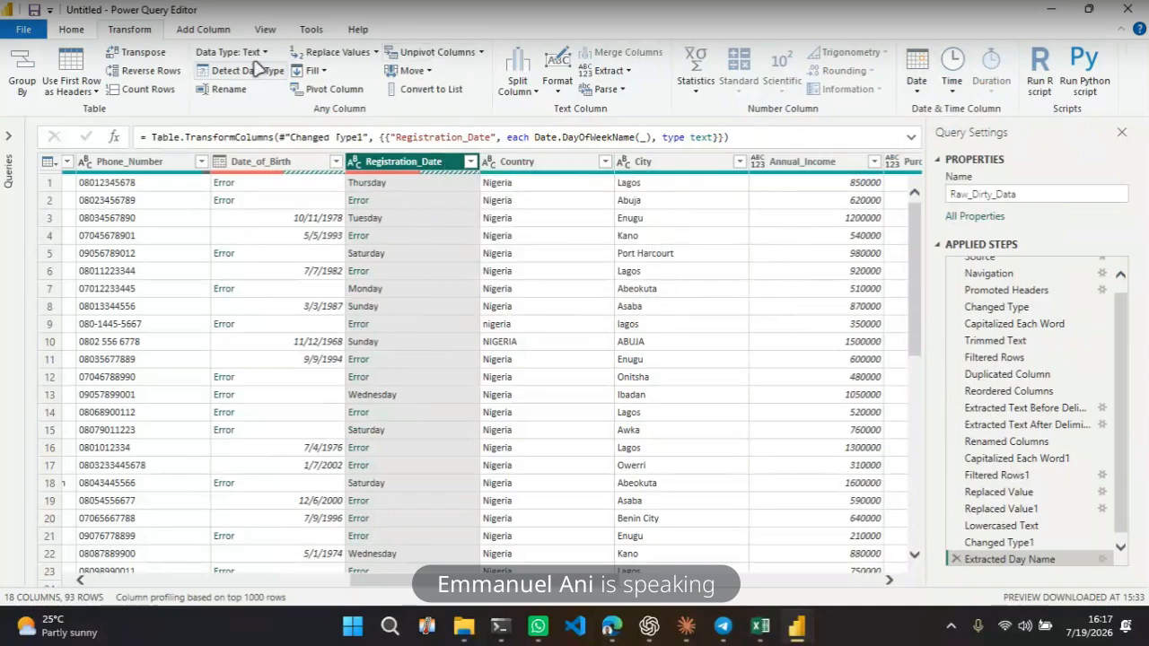
pyautogui.click(192, 29)
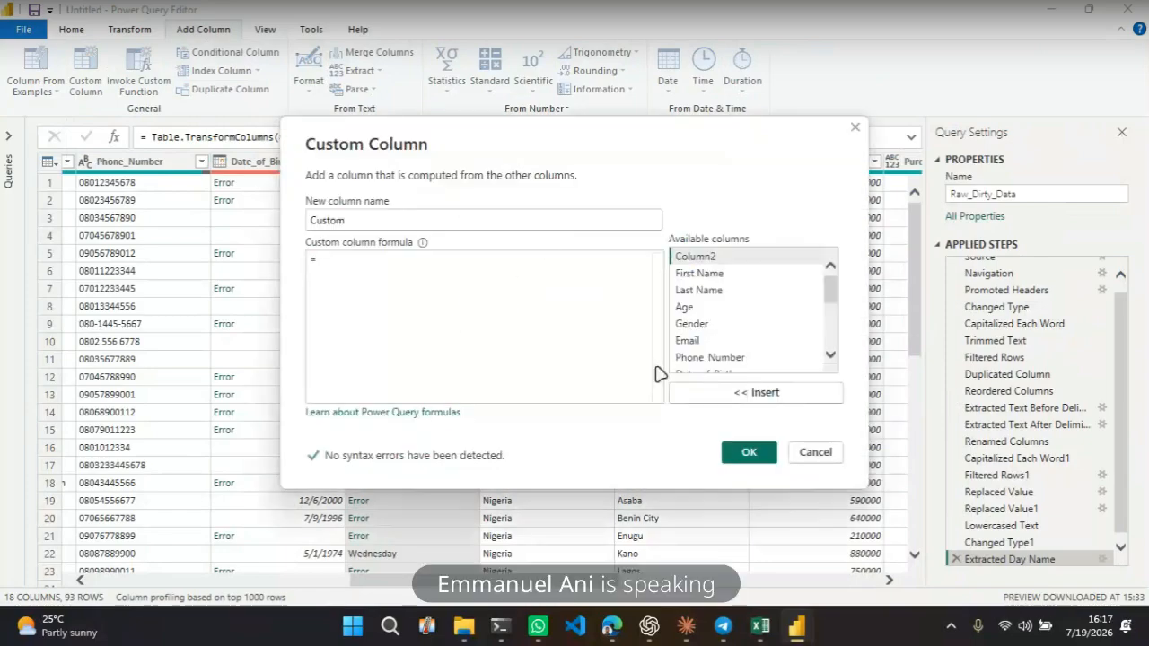
pyautogui.scroll(-4, 732, 314)
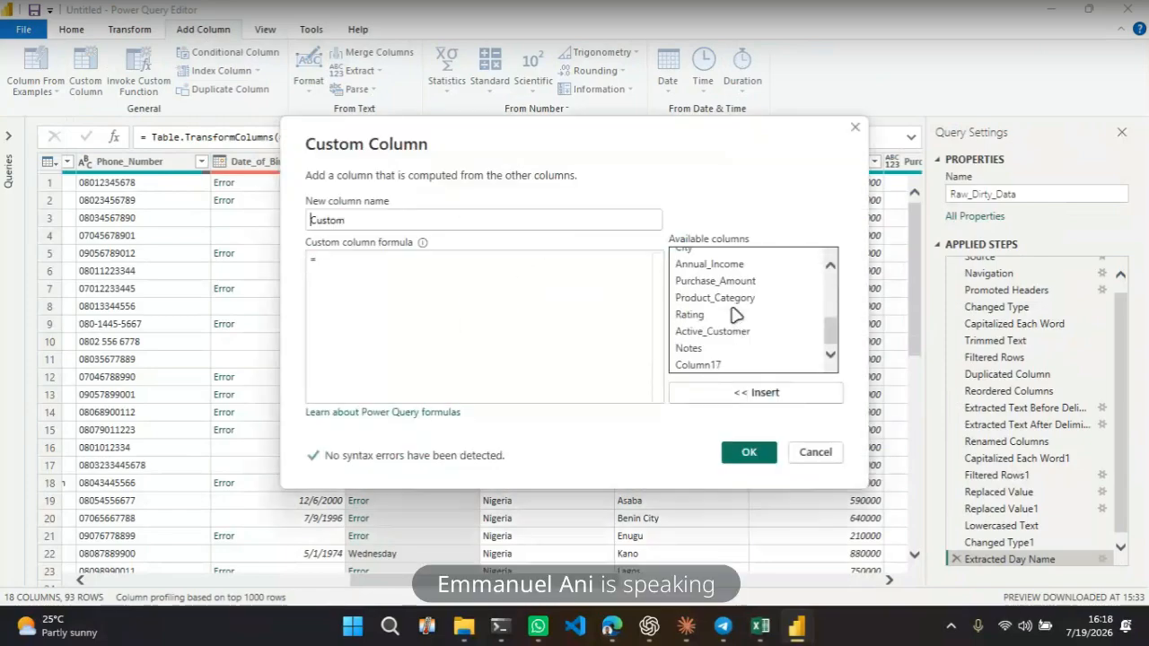
pyautogui.click(795, 451)
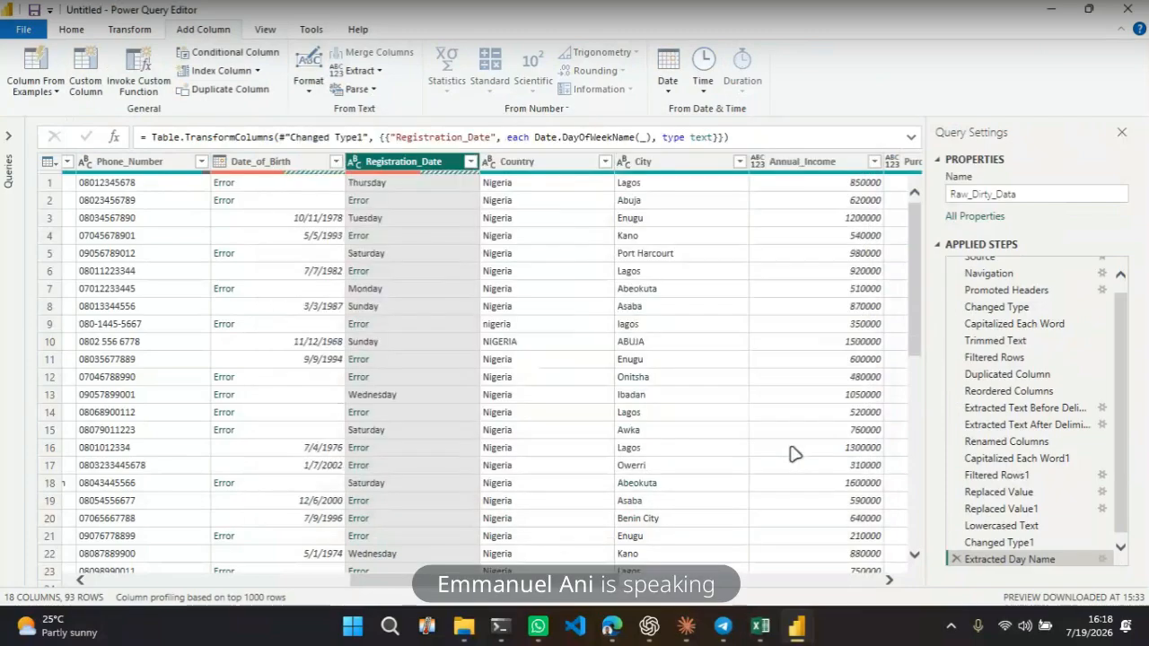
# Inspect individual cells and the error details in the Registration_Date column
pyautogui.click(440, 253)
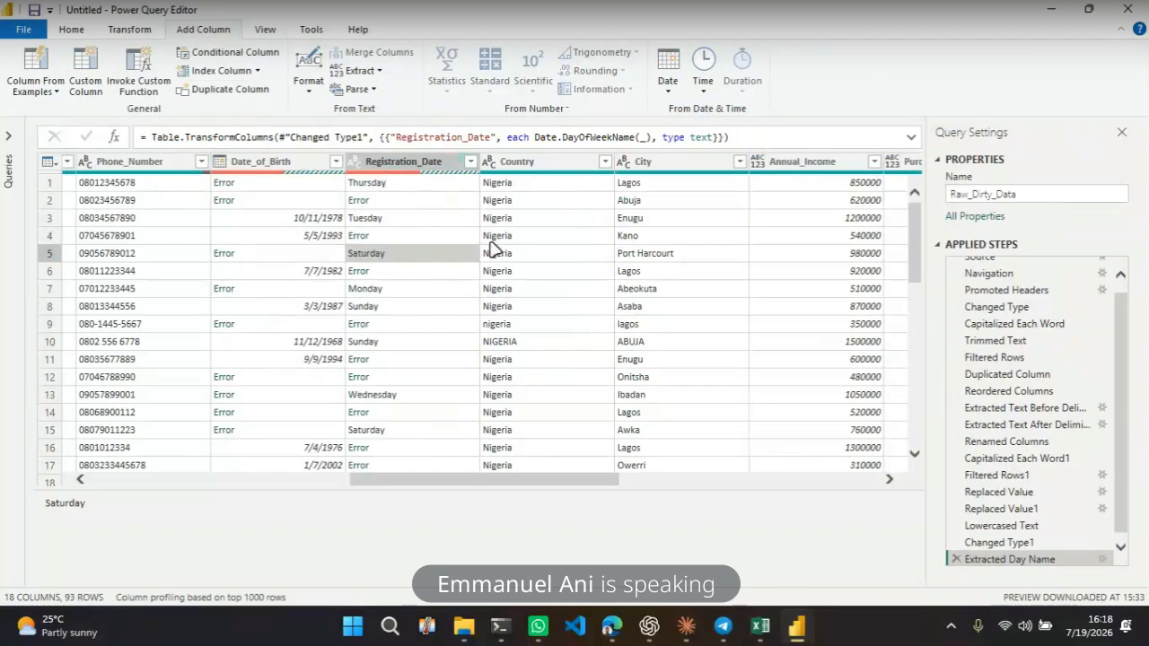
pyautogui.click(421, 163)
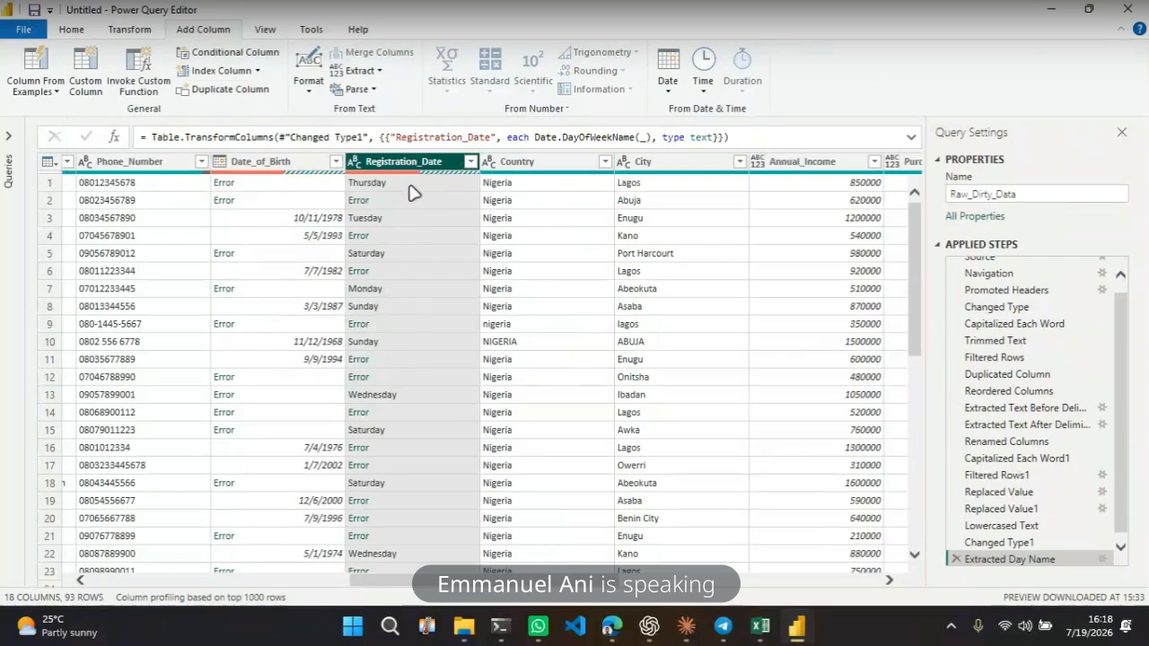
pyautogui.click(402, 270)
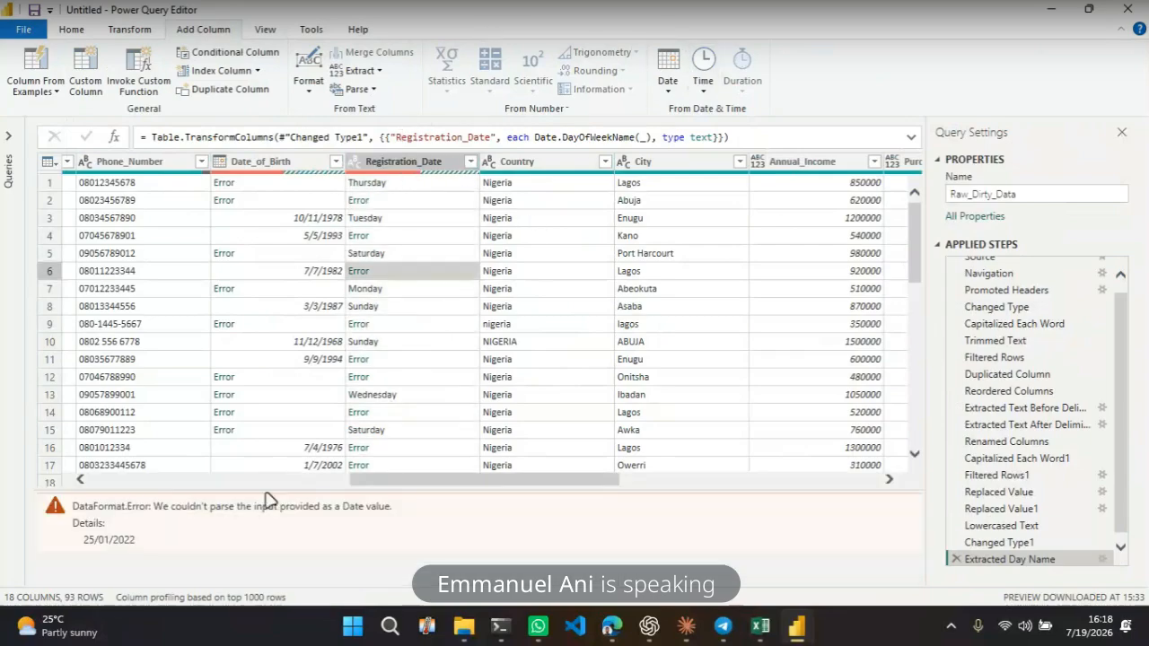
pyautogui.scroll(-5, 434, 301)
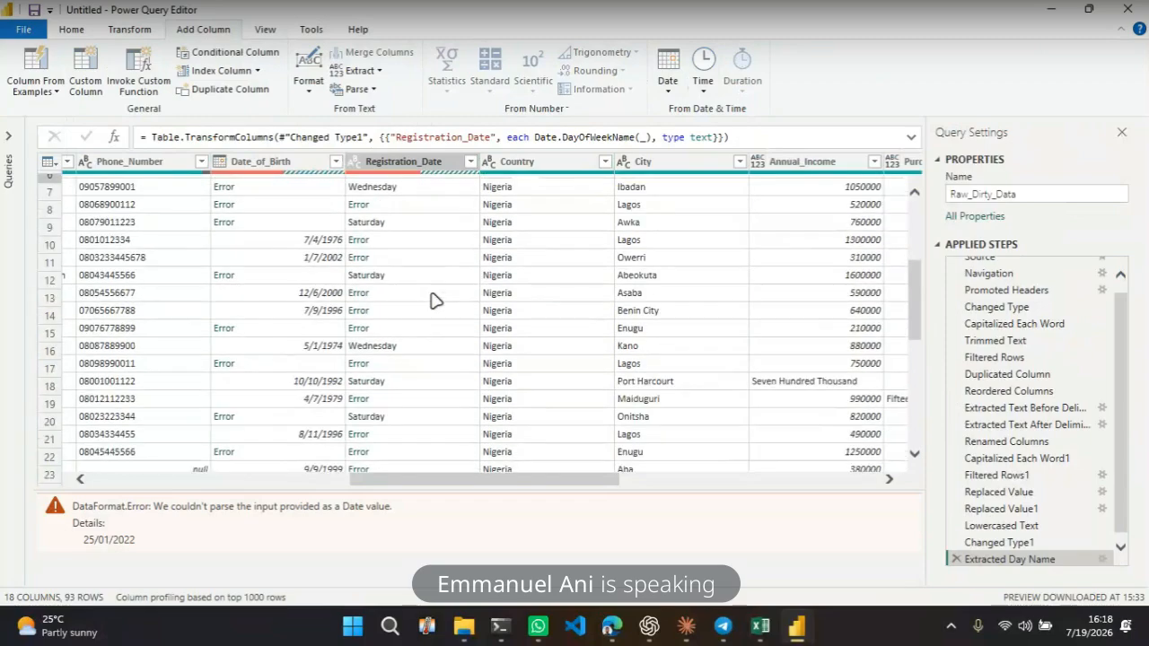
pyautogui.scroll(5, 434, 300)
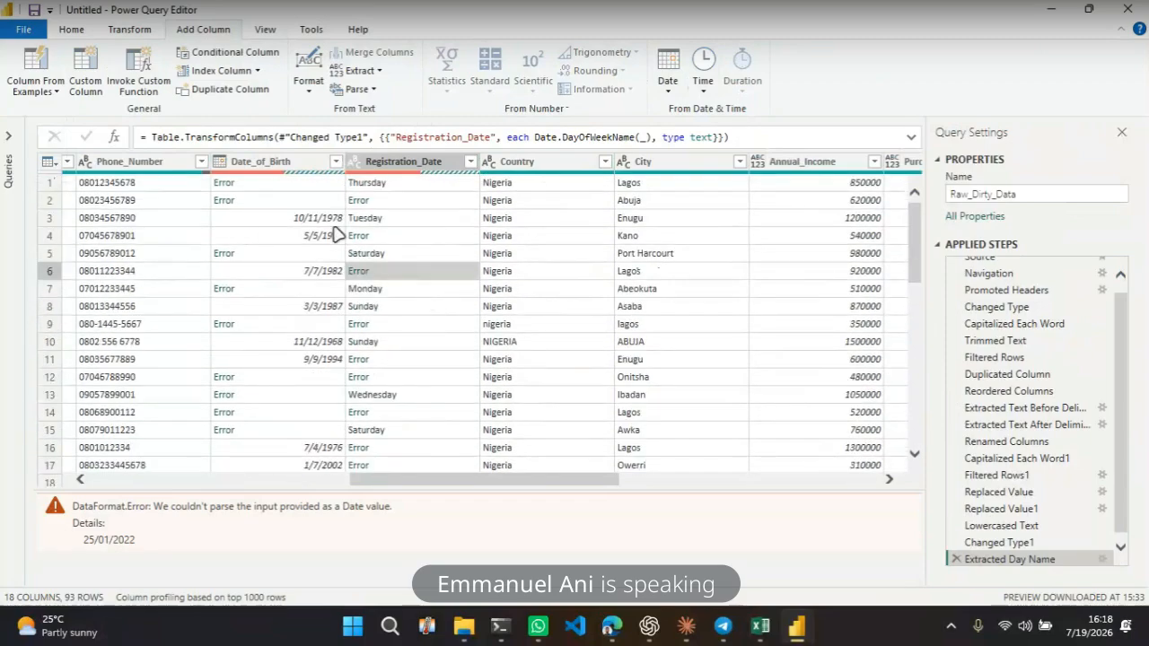
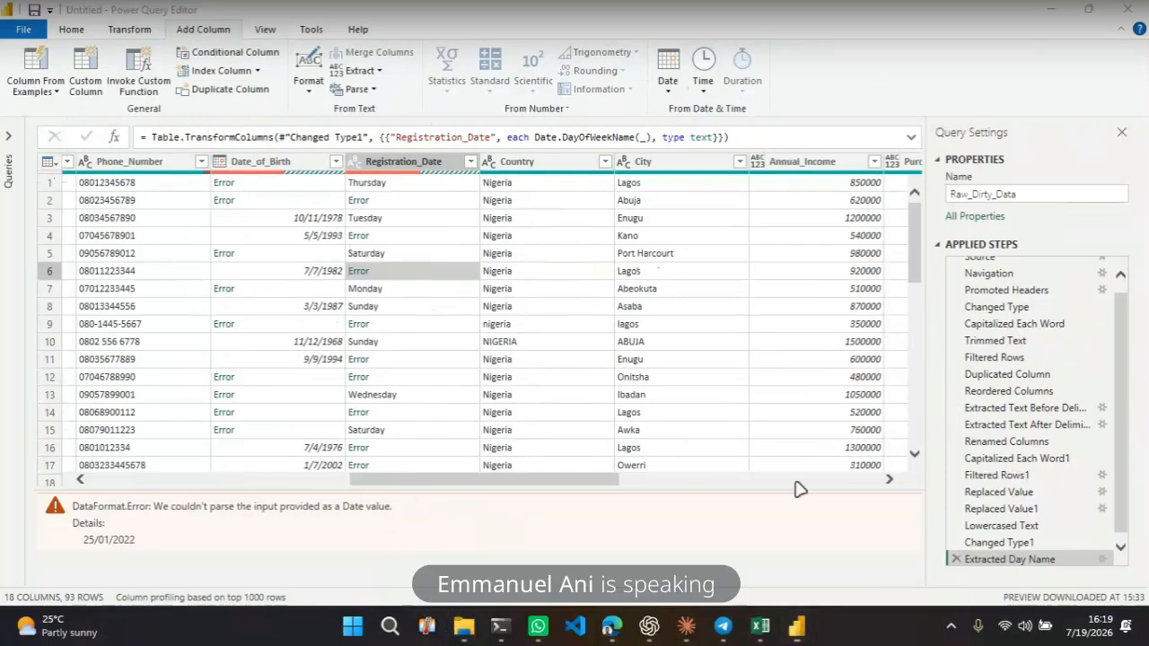
# Delete the Extracted Day Name and Changed Type1 applied steps
pyautogui.click(411, 162)
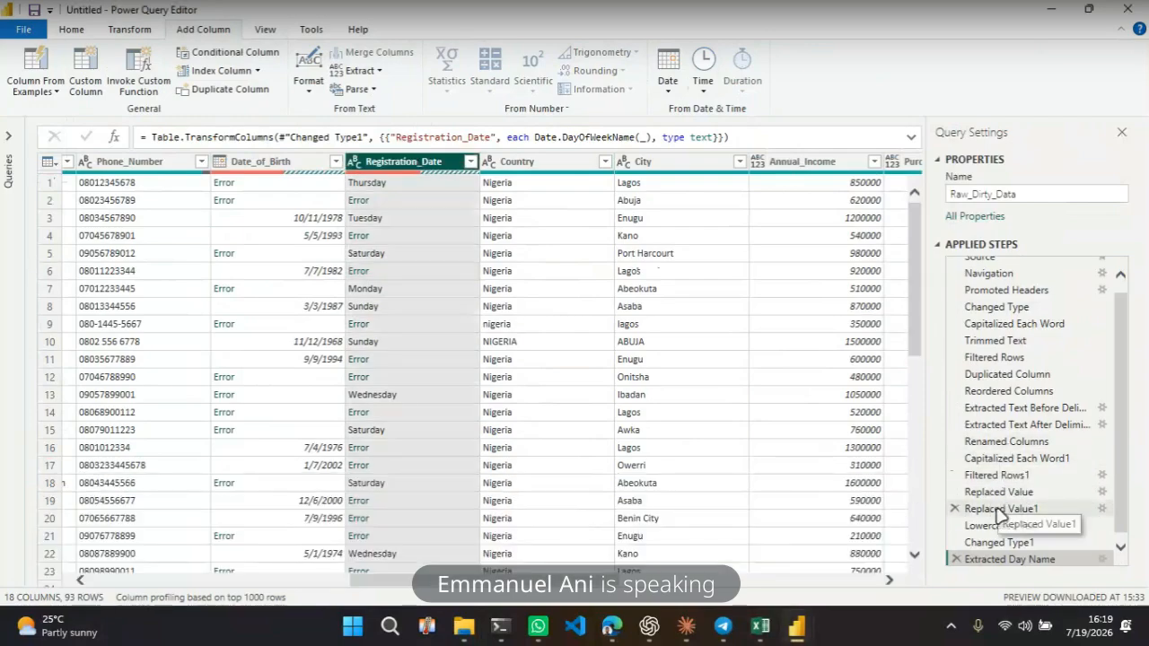
pyautogui.click(955, 559)
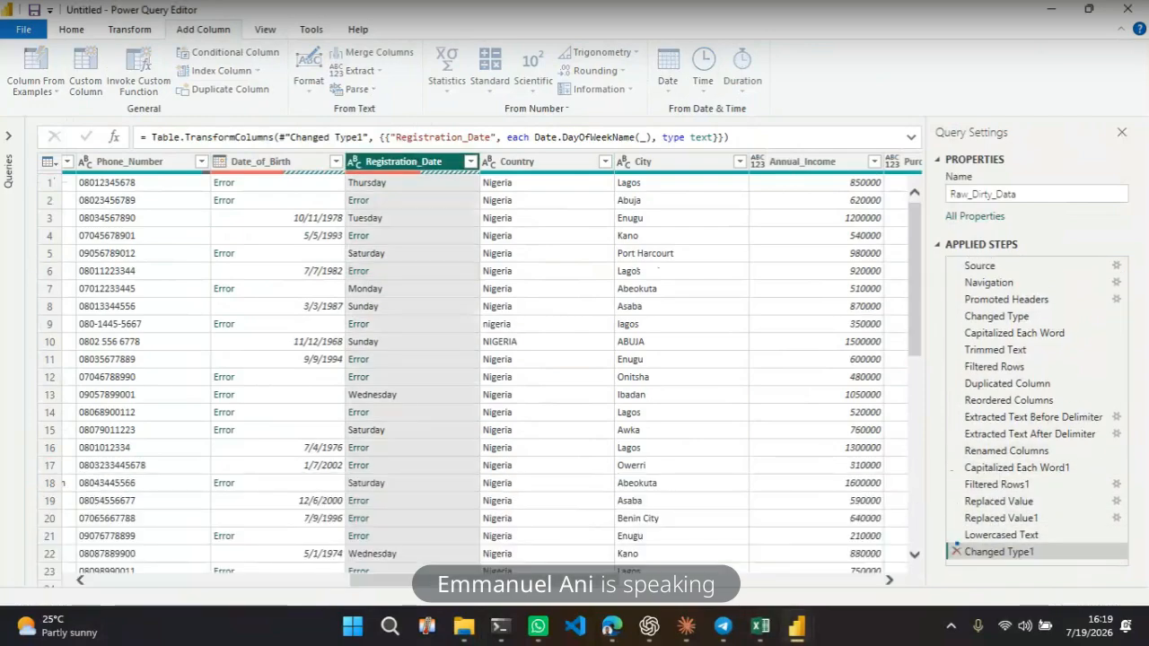
pyautogui.click(956, 552)
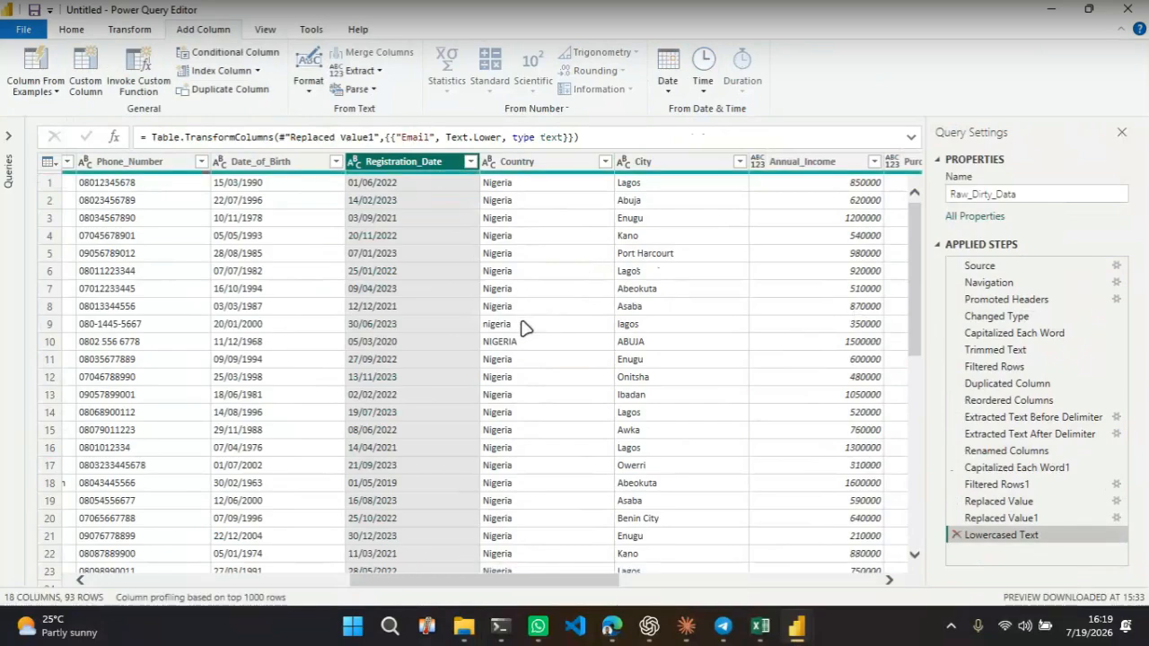
# Change the Registration_Date column's type to Date using the English (Nigeria) locale
pyautogui.click(404, 201)
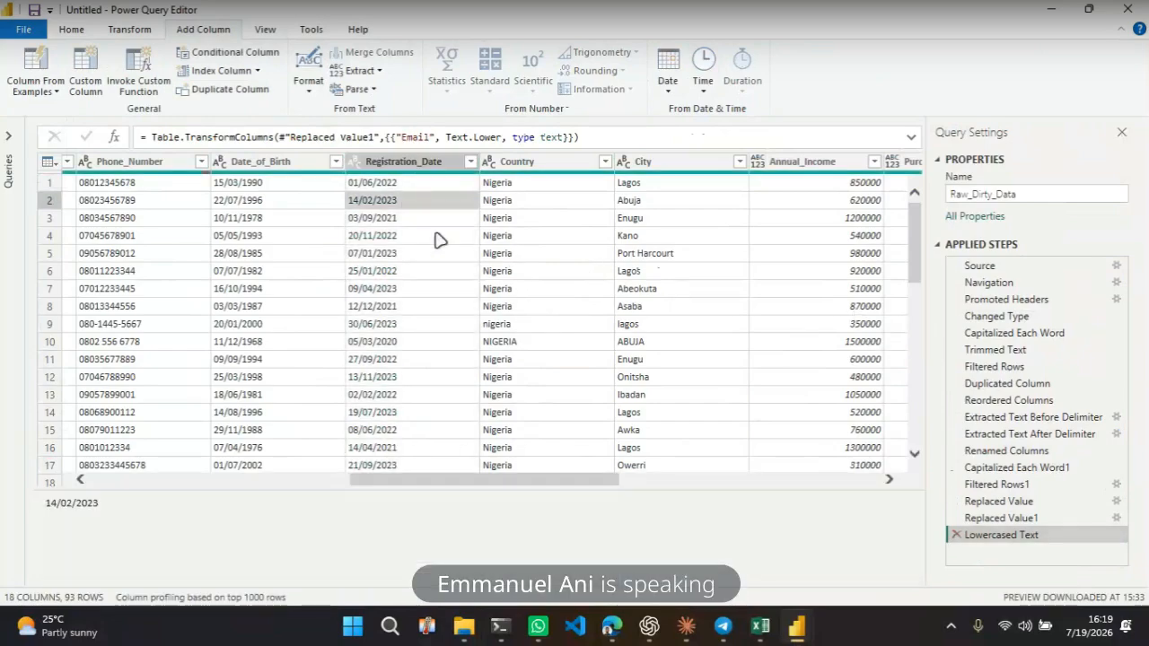
pyautogui.click(431, 161)
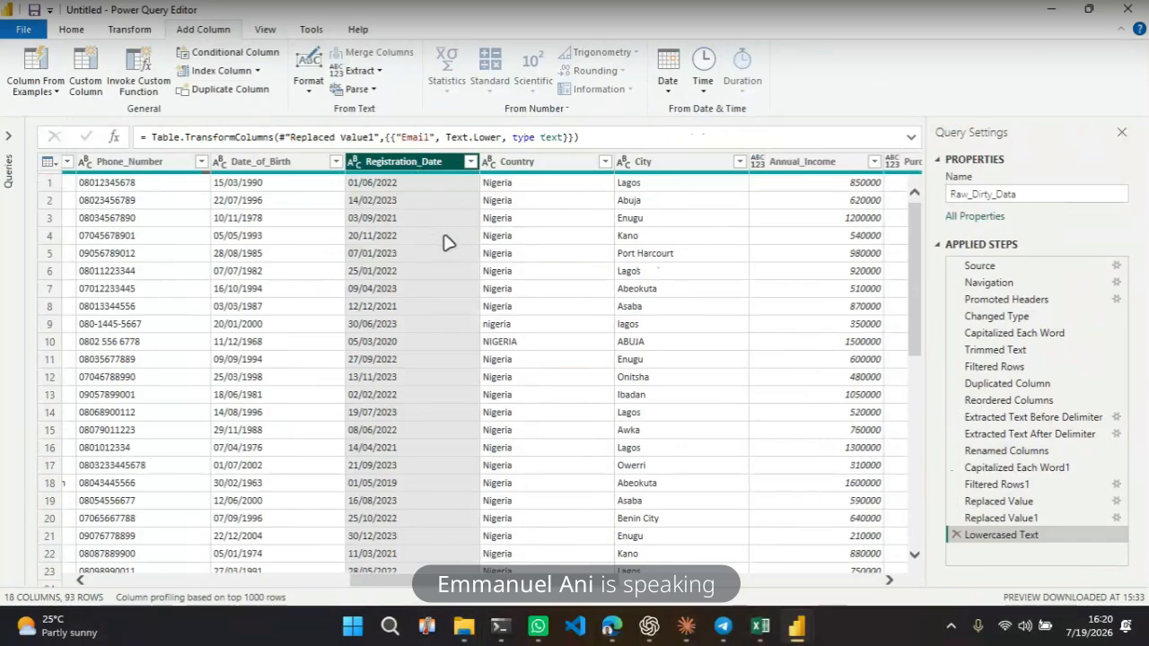
pyautogui.rightClick(404, 171)
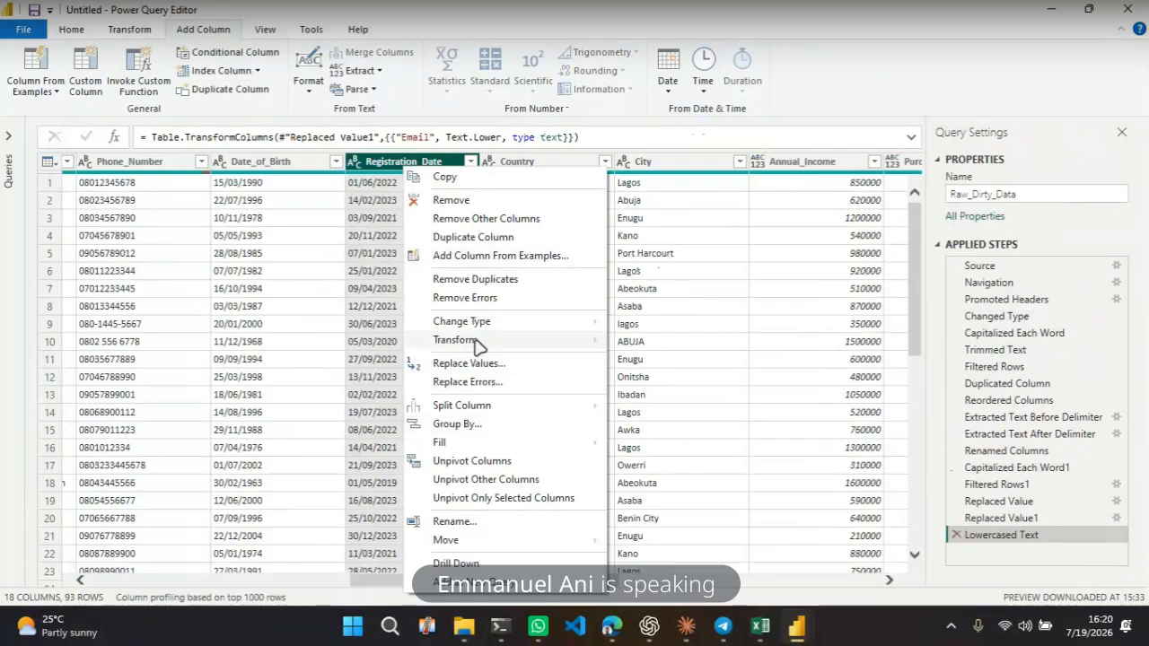
pyautogui.moveTo(476, 328)
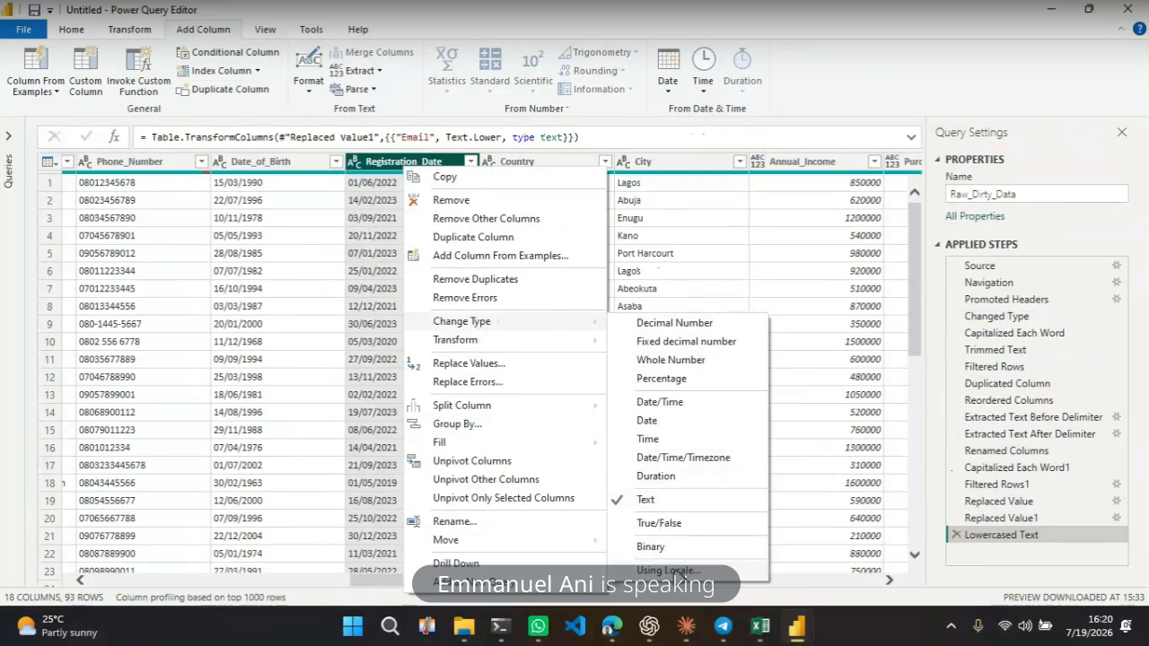
pyautogui.press('Escape')
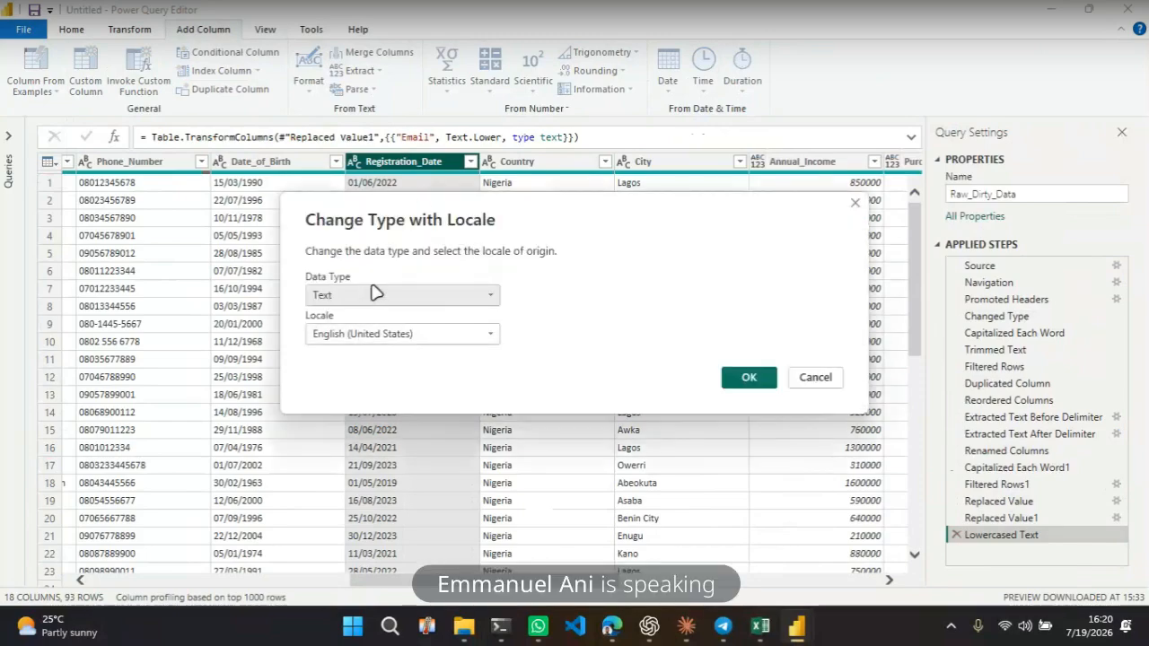
pyautogui.click(365, 301)
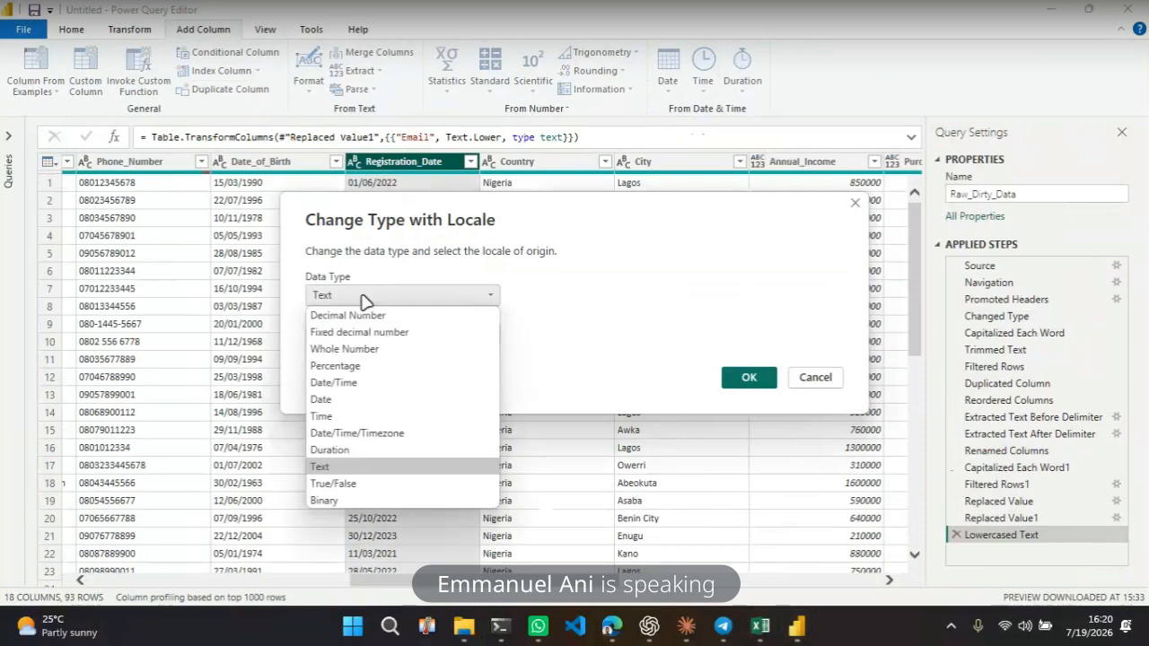
pyautogui.click(365, 301)
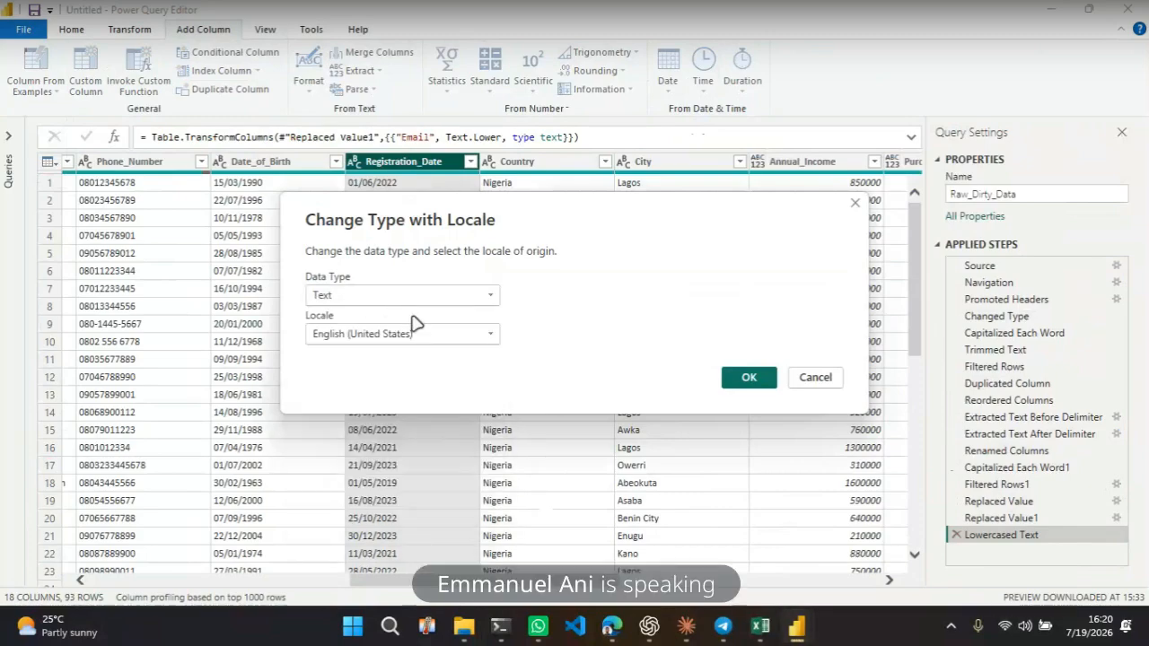
pyautogui.click(368, 303)
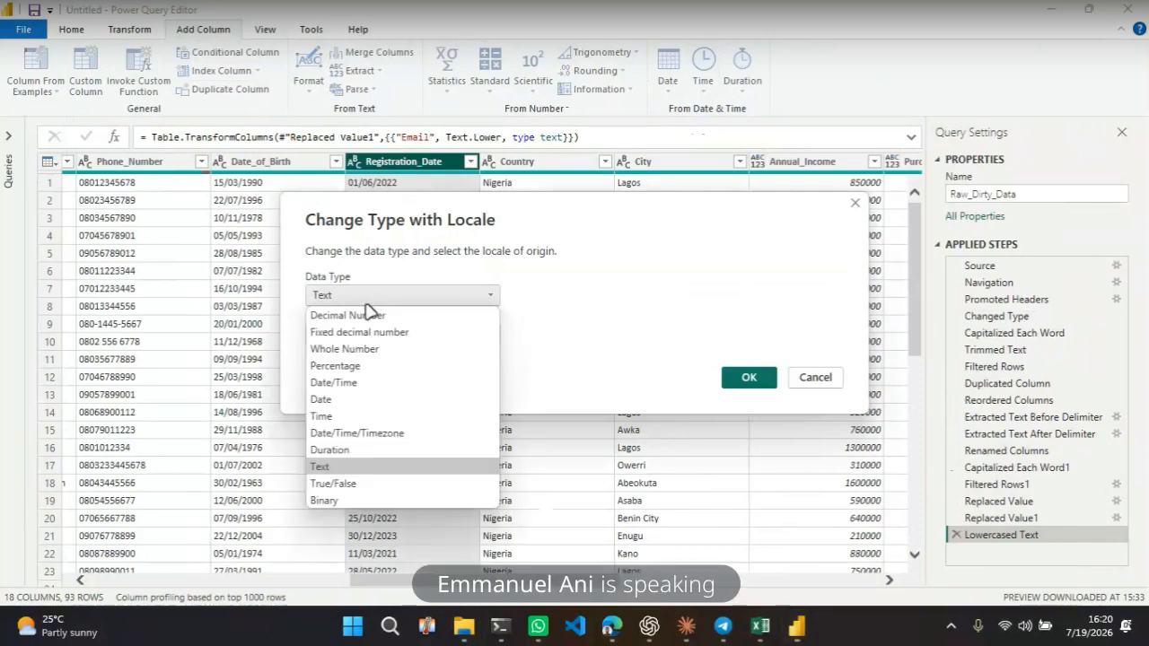
pyautogui.click(334, 400)
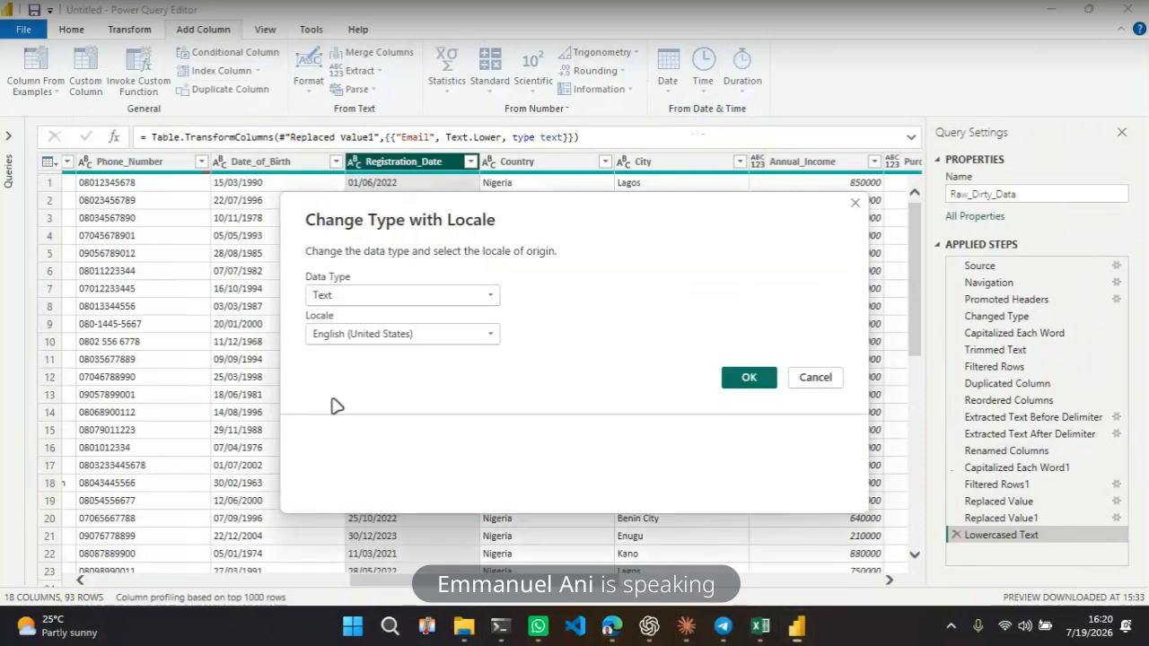
pyautogui.click(397, 341)
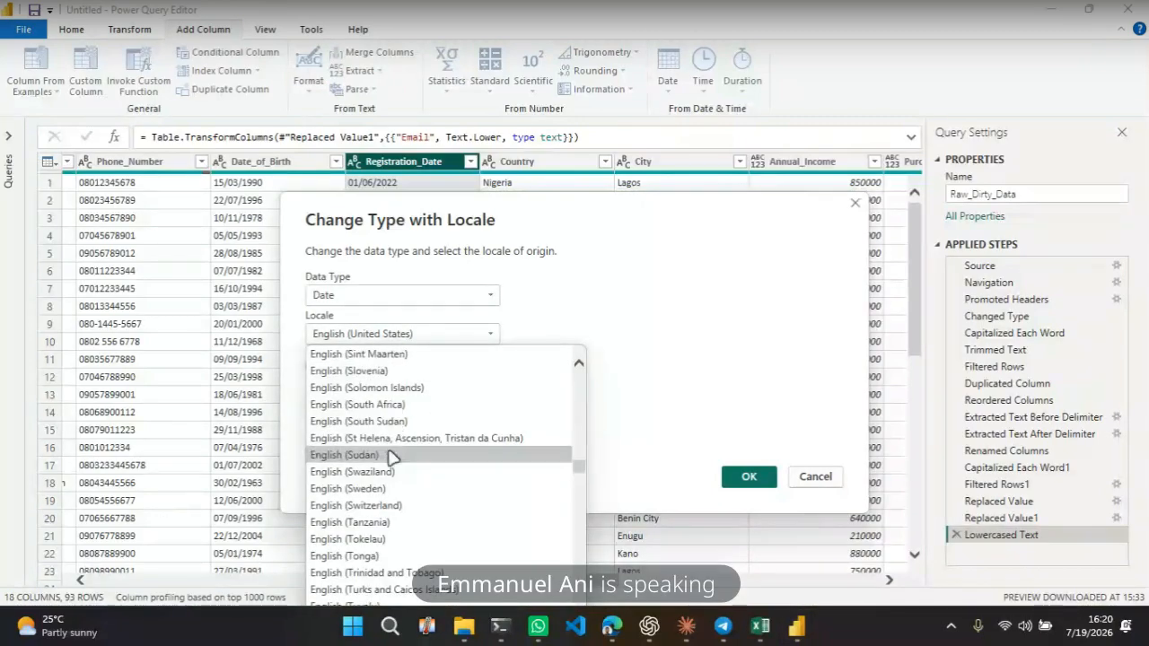
pyautogui.scroll(-2, 401, 503)
pyautogui.scroll(-6, 401, 505)
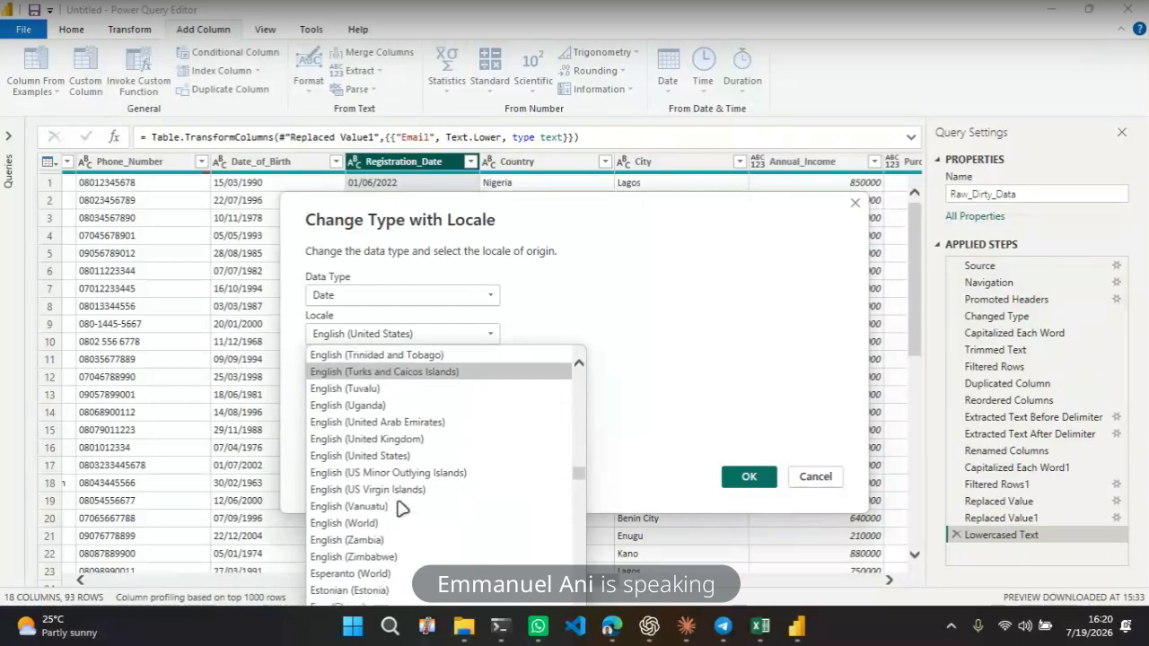
pyautogui.scroll(-8, 401, 509)
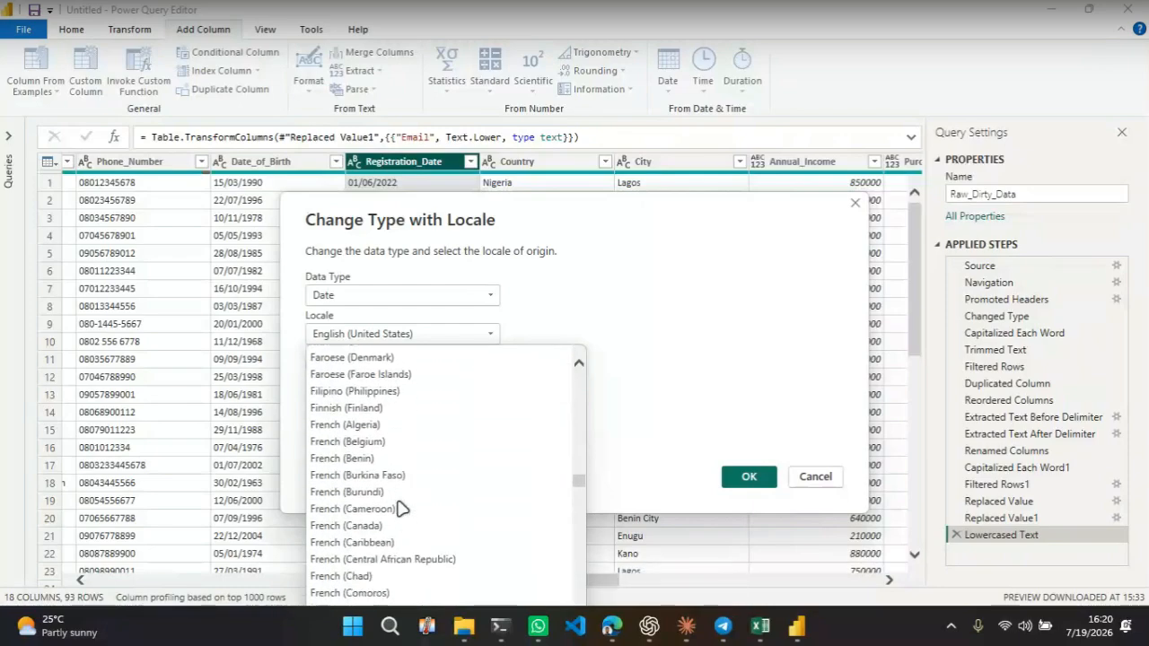
pyautogui.scroll(8, 402, 509)
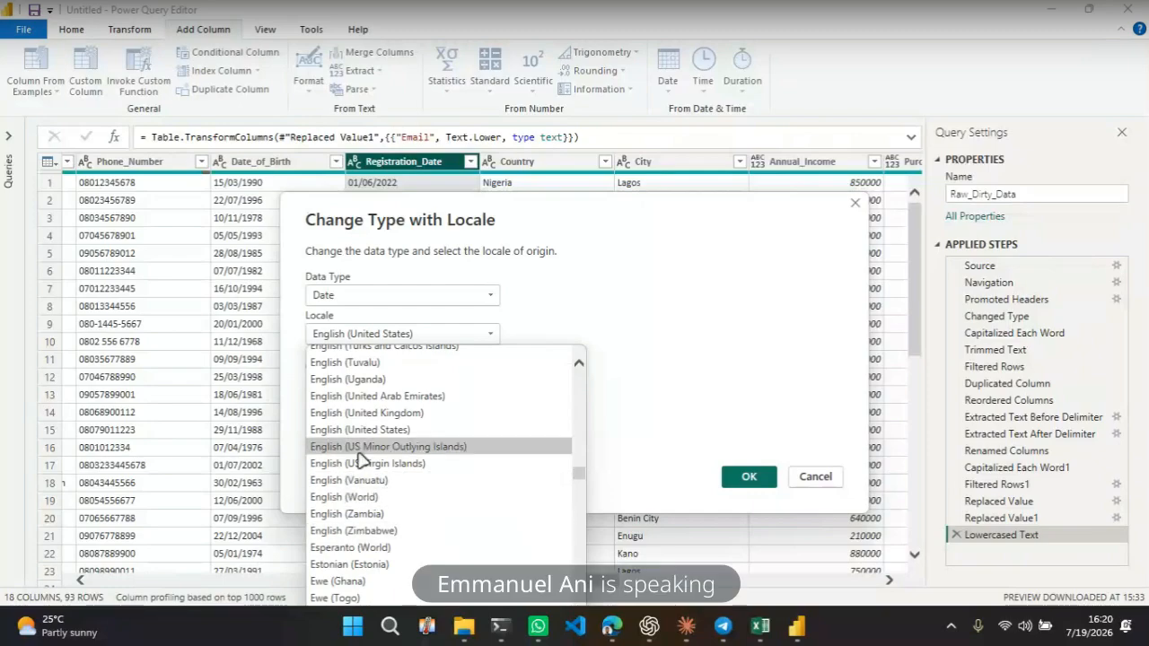
pyautogui.scroll(2, 359, 458)
pyautogui.scroll(4, 359, 460)
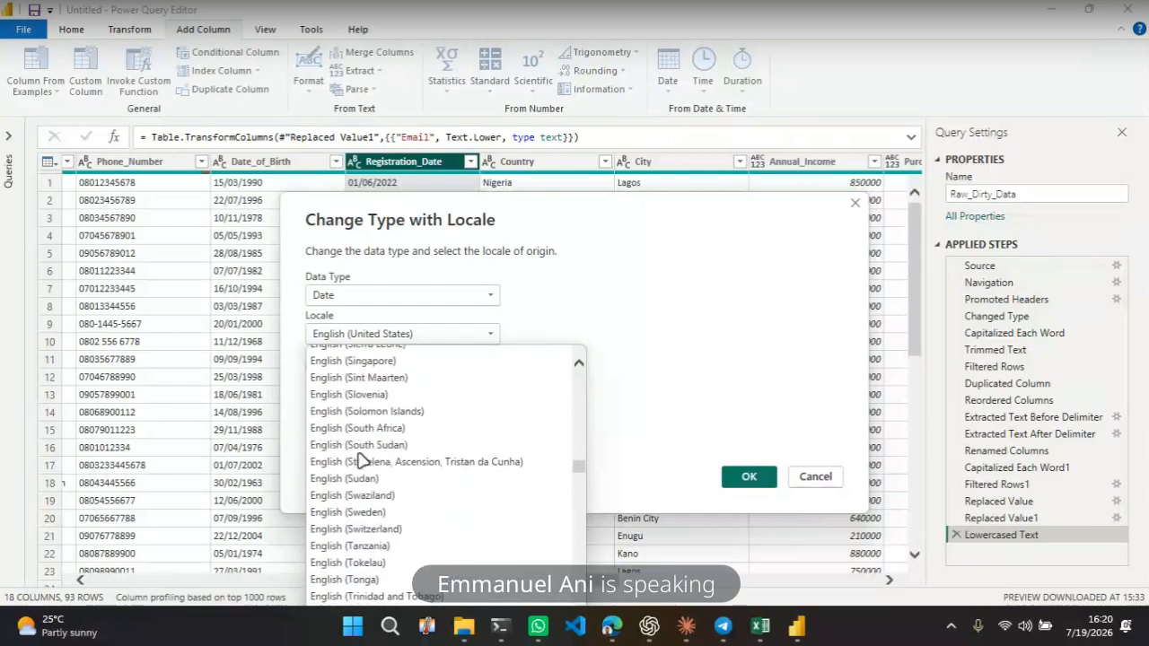
pyautogui.scroll(8, 359, 460)
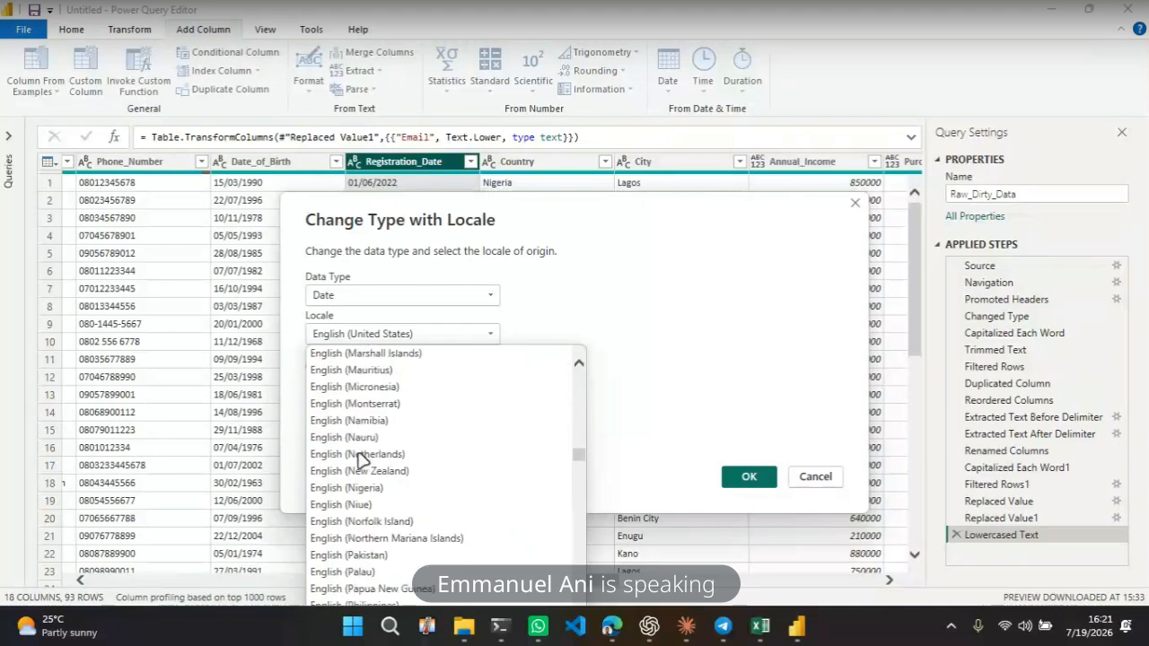
pyautogui.scroll(3, 359, 460)
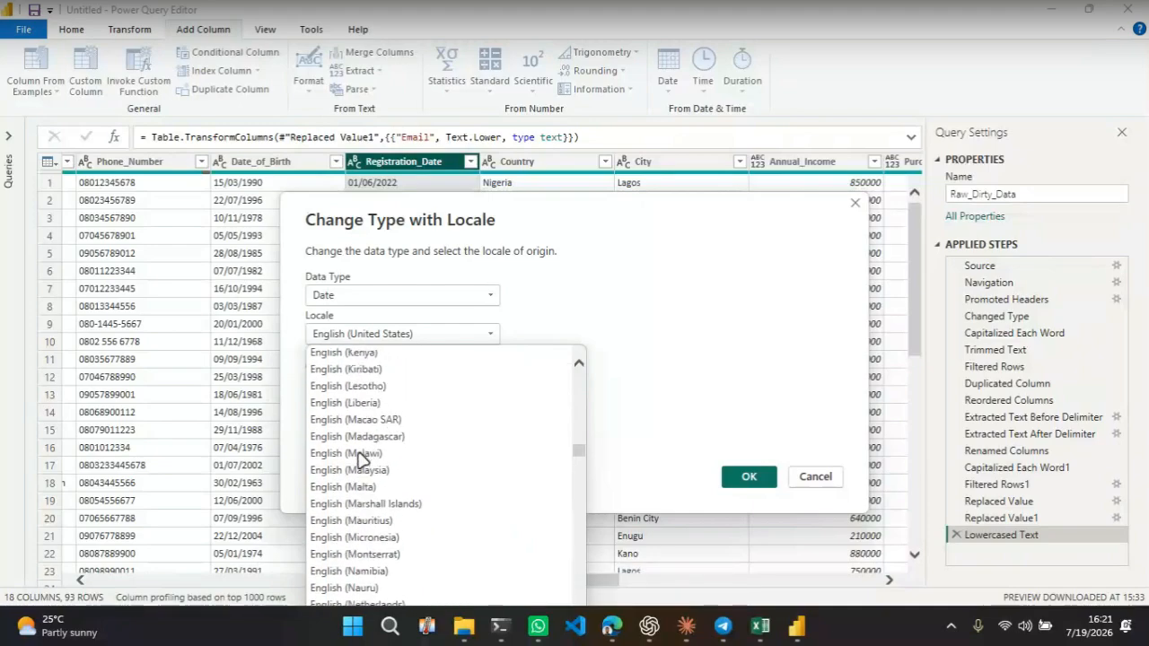
pyautogui.scroll(-2, 359, 459)
pyautogui.scroll(-1, 360, 461)
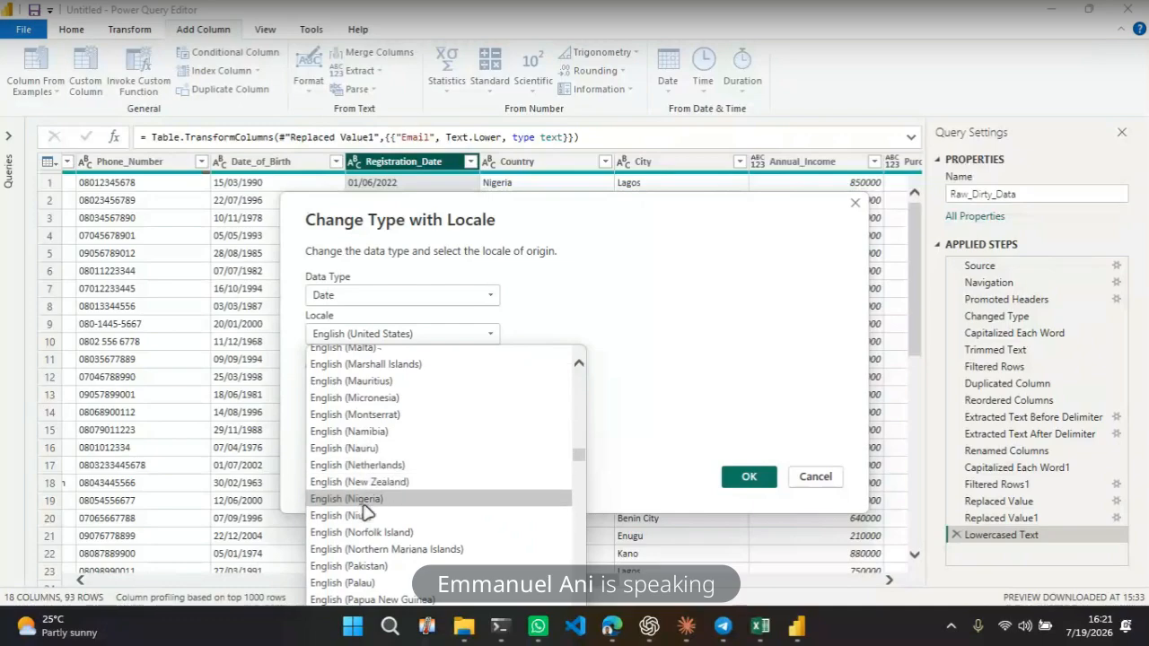
pyautogui.click(368, 498)
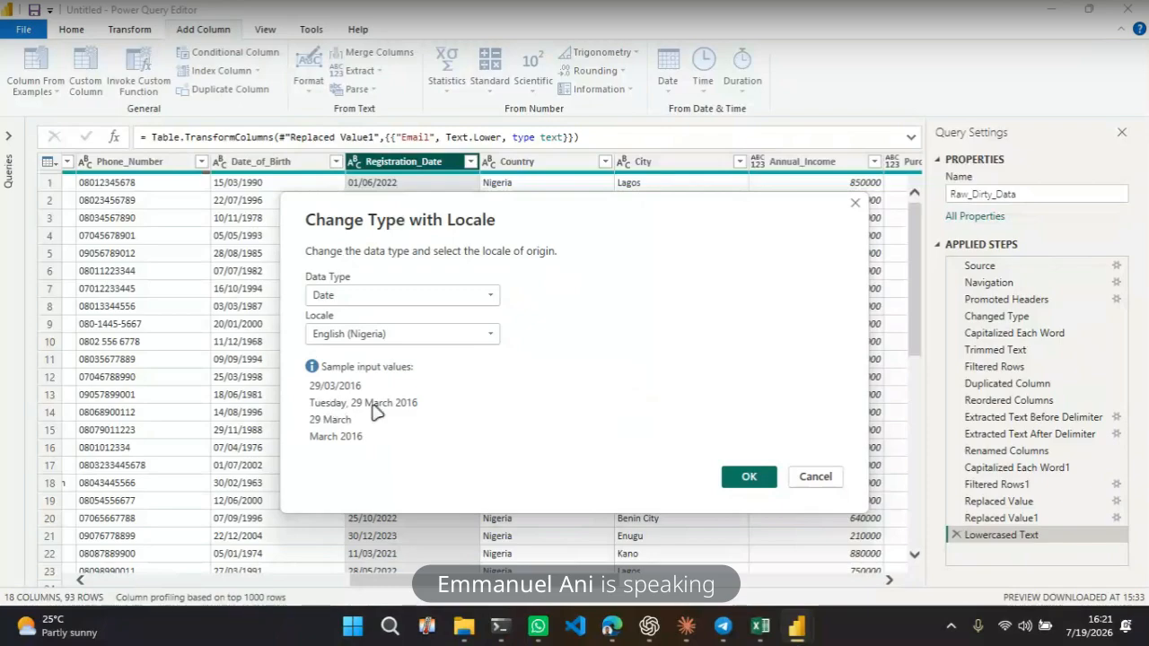
pyautogui.click(747, 478)
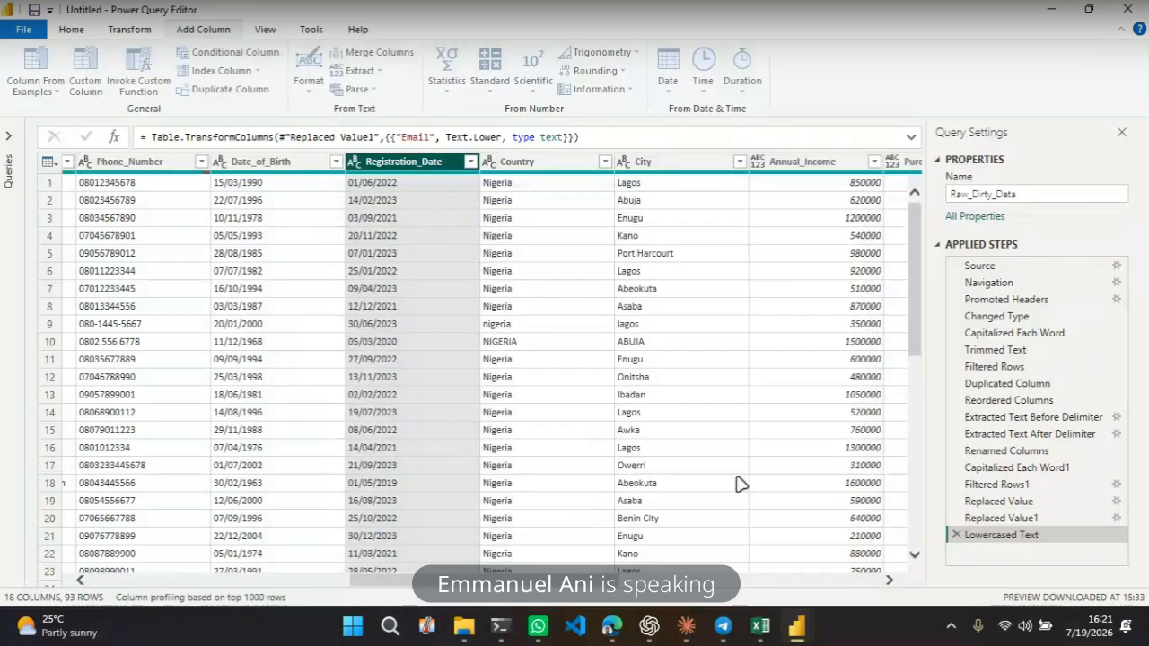
# Change the Date_of_Birth column's type to Date using the English (Nigeria) locale
pyautogui.click(284, 171)
pyautogui.rightClick(284, 171)
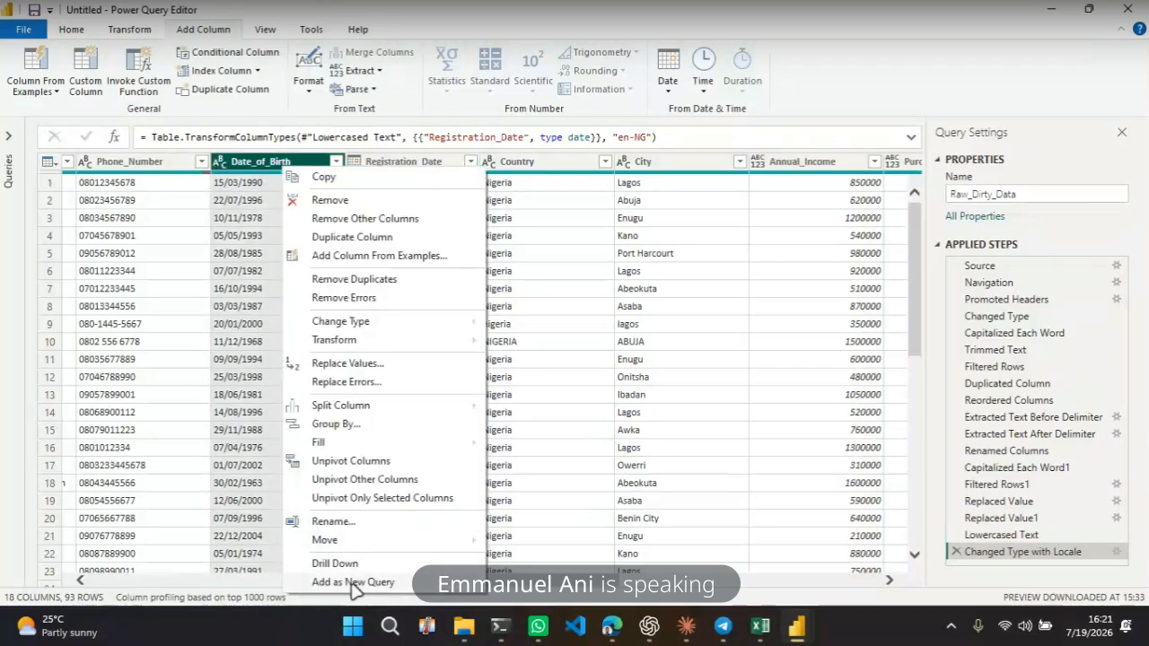
pyautogui.moveTo(391, 329)
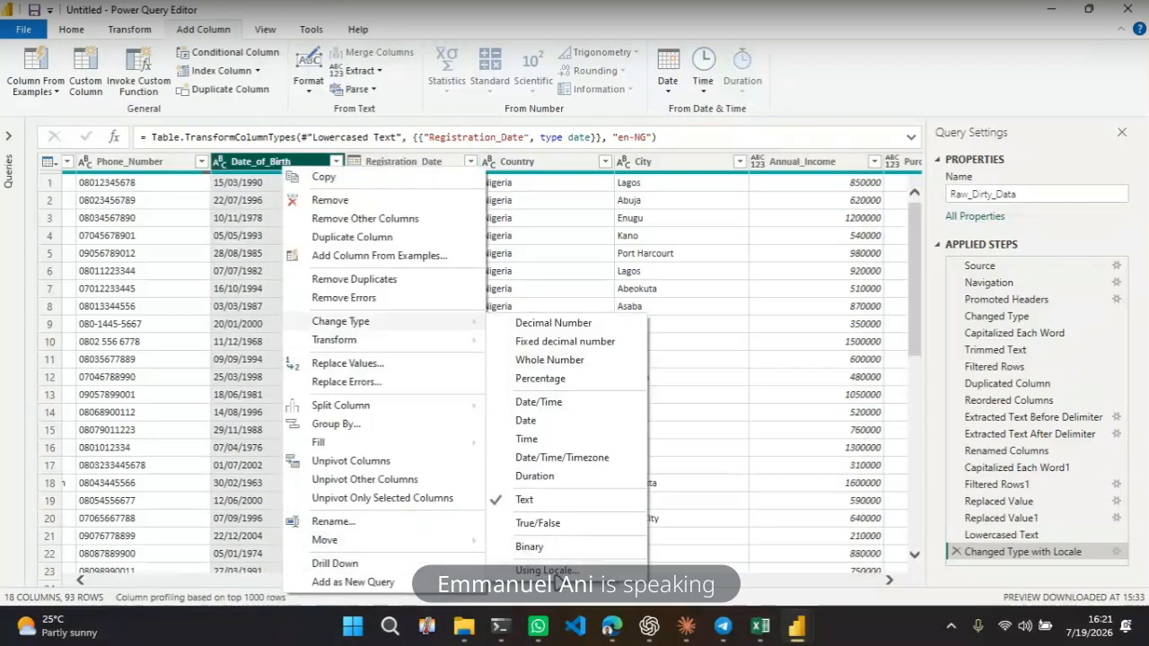
pyautogui.click(557, 571)
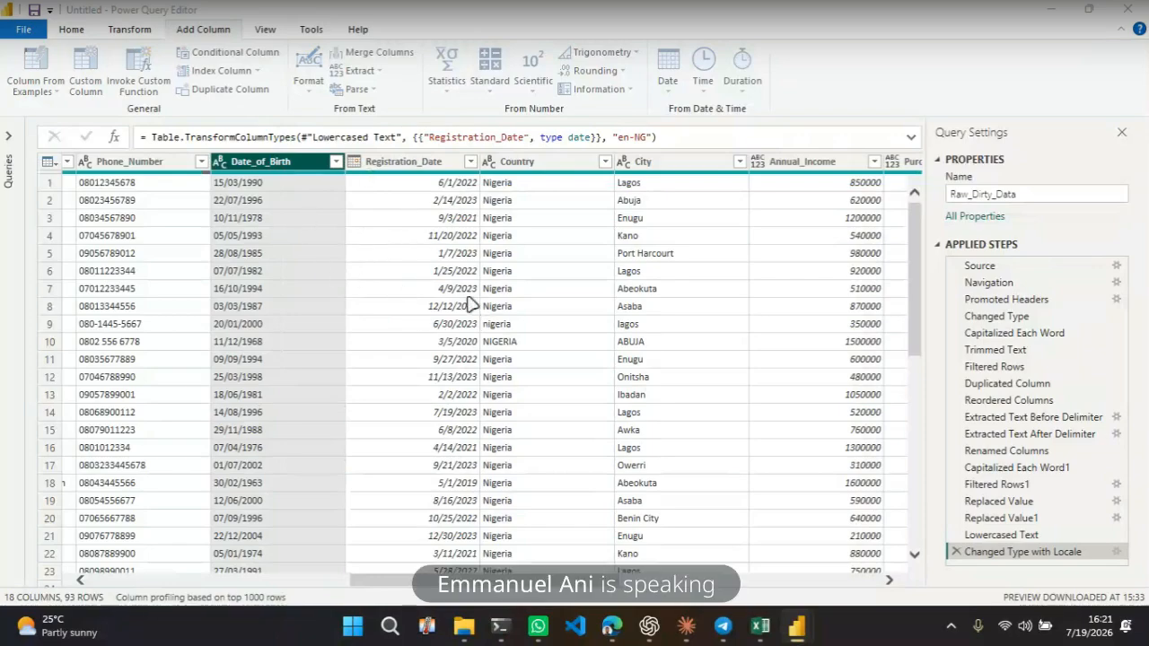
pyautogui.click(392, 304)
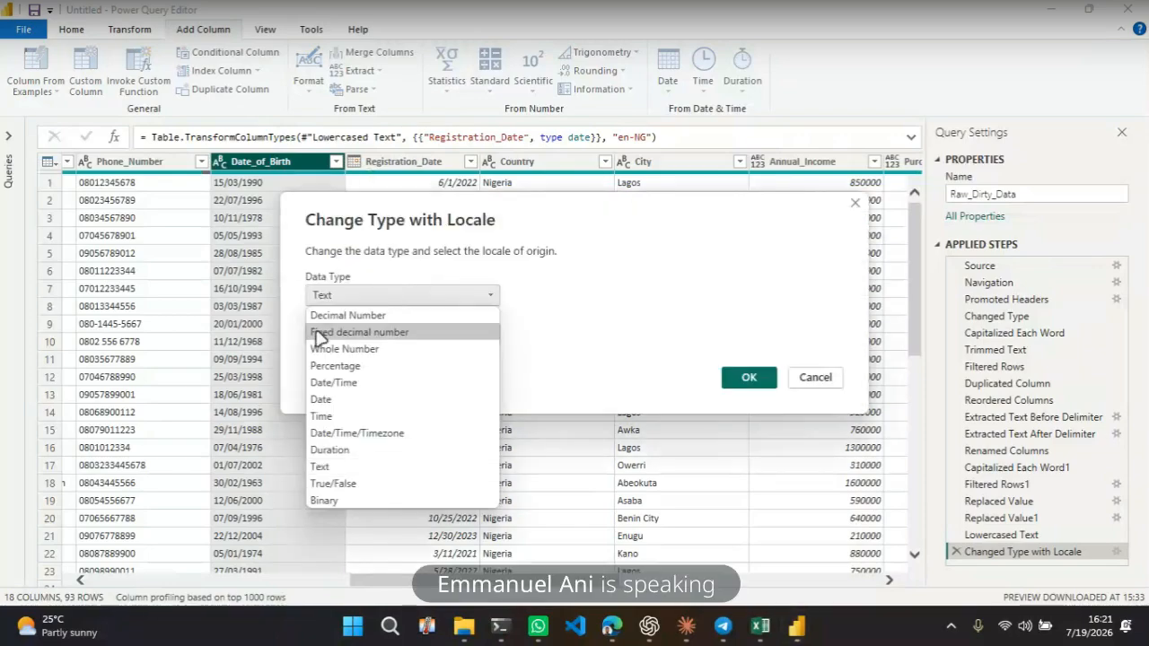
pyautogui.click(330, 399)
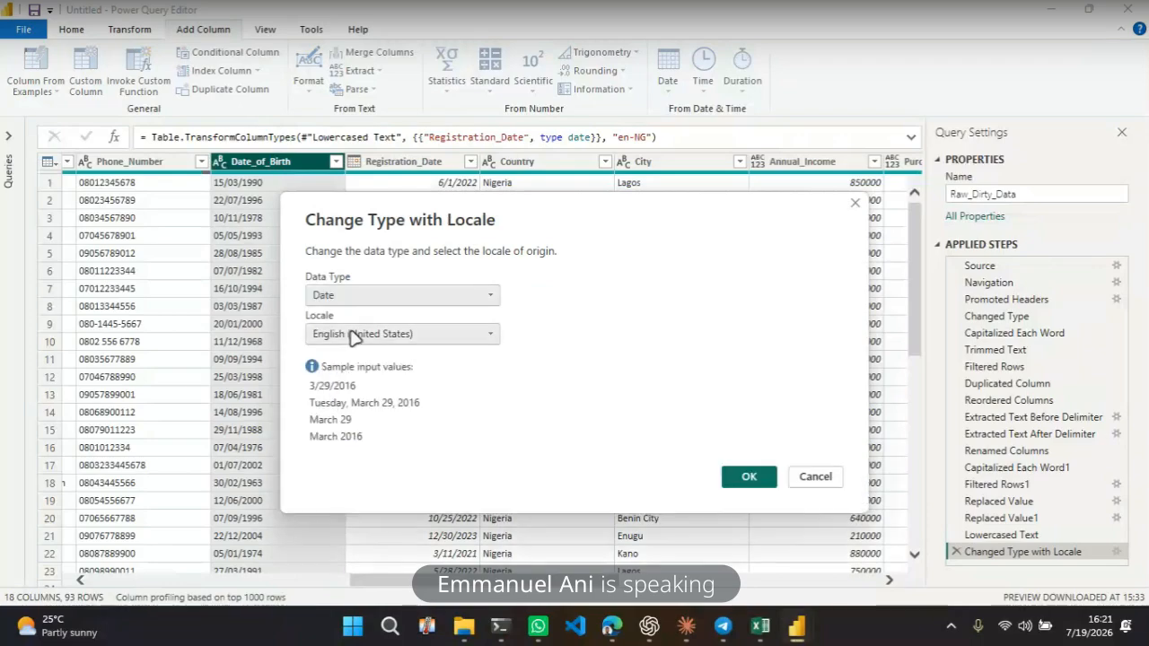
pyautogui.click(355, 336)
pyautogui.scroll(7, 375, 422)
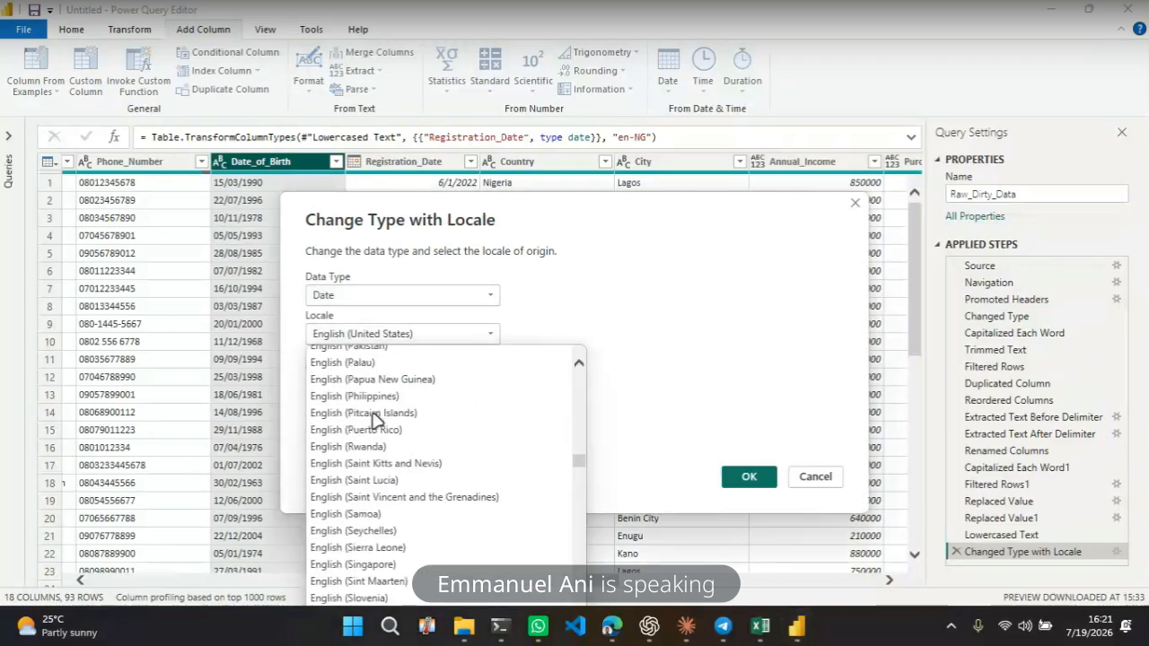
pyautogui.click(357, 444)
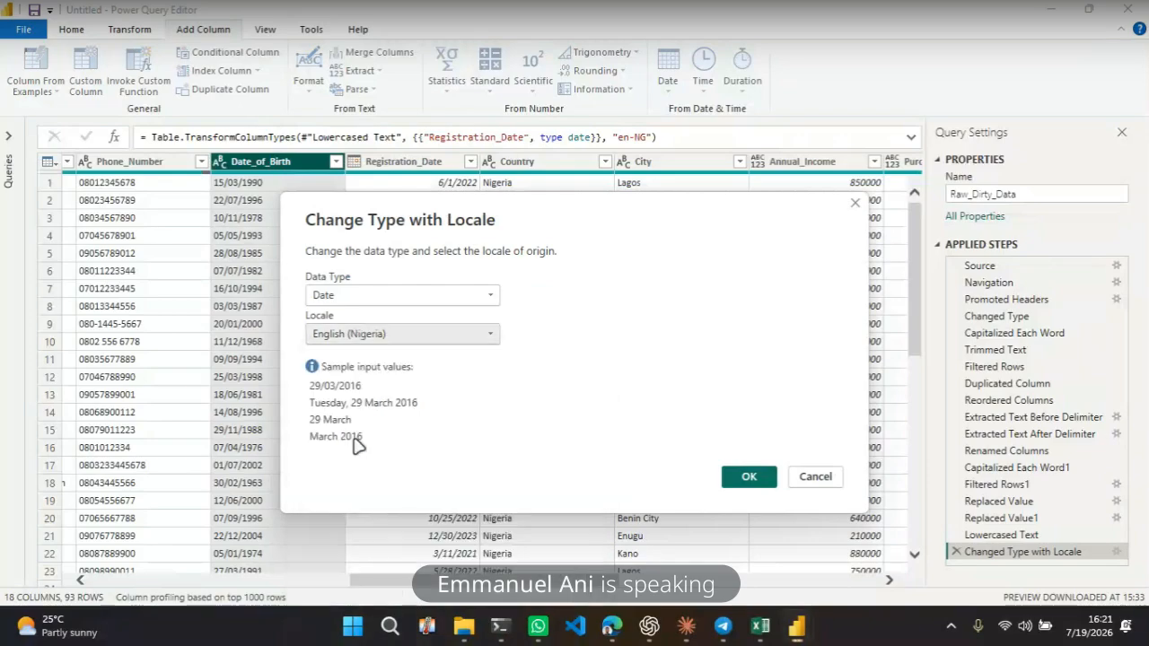
pyautogui.click(747, 476)
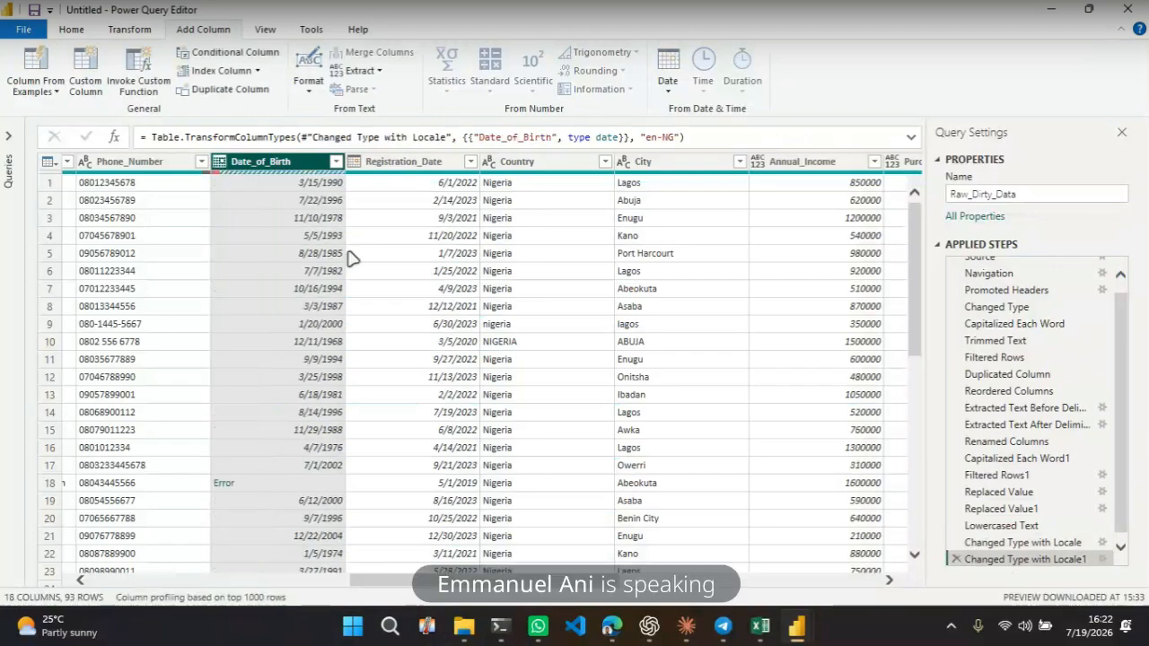
# Inspect the converted date values and the remaining error details in the Date_of_Birth column
pyautogui.click(396, 274)
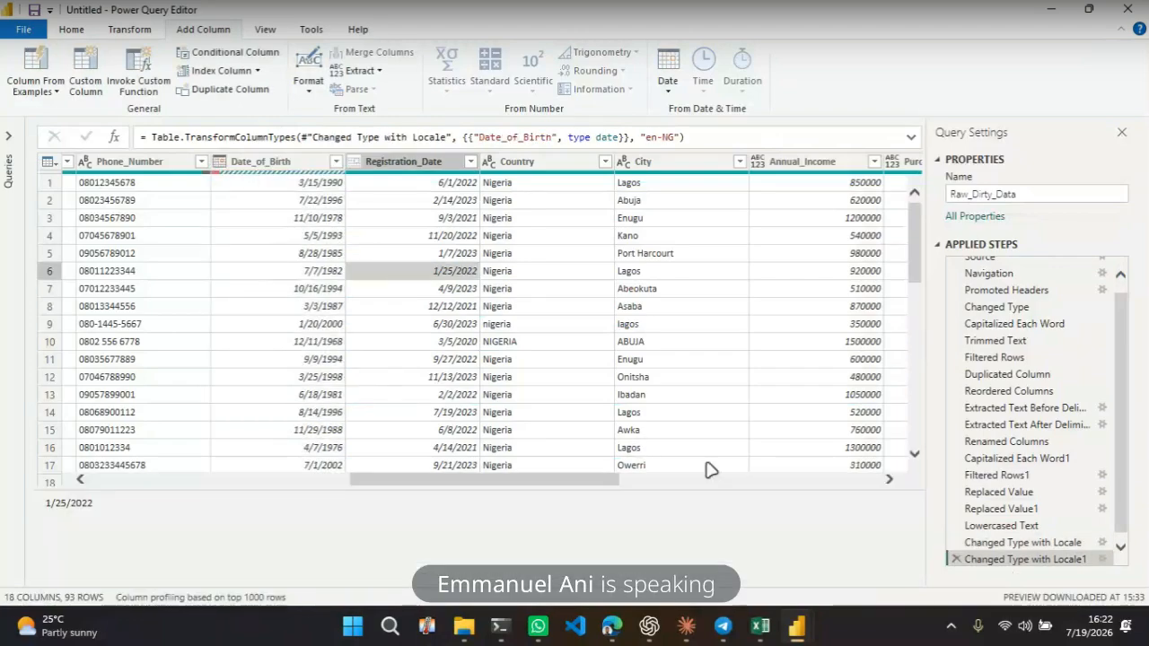
pyautogui.scroll(-3, 616, 336)
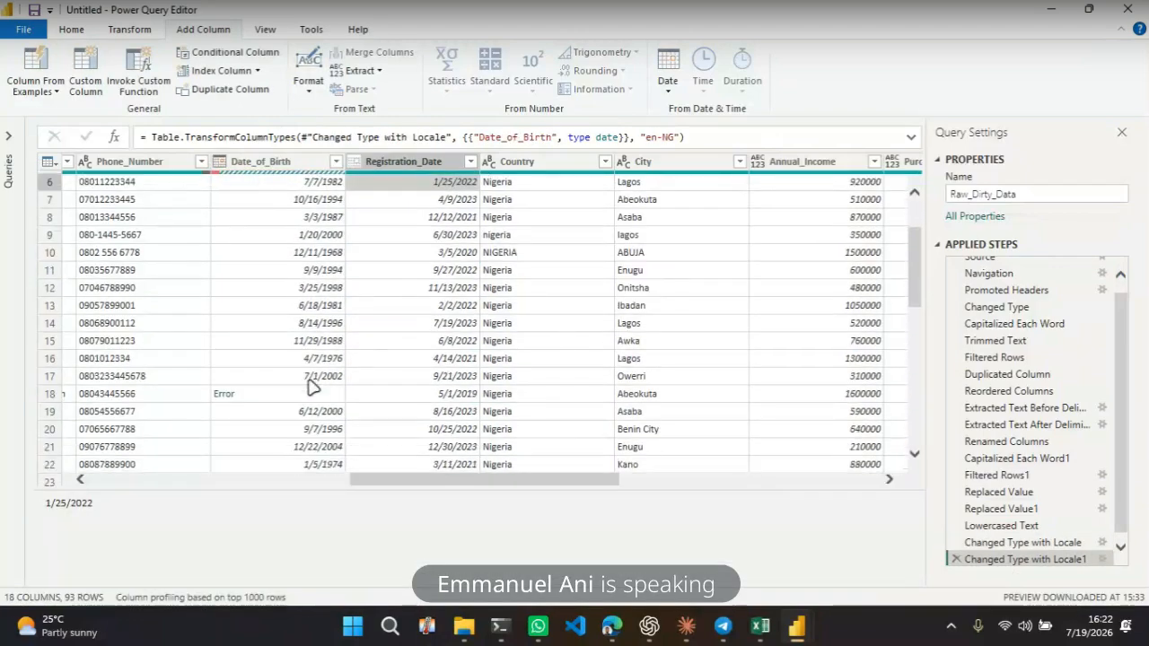
pyautogui.click(292, 399)
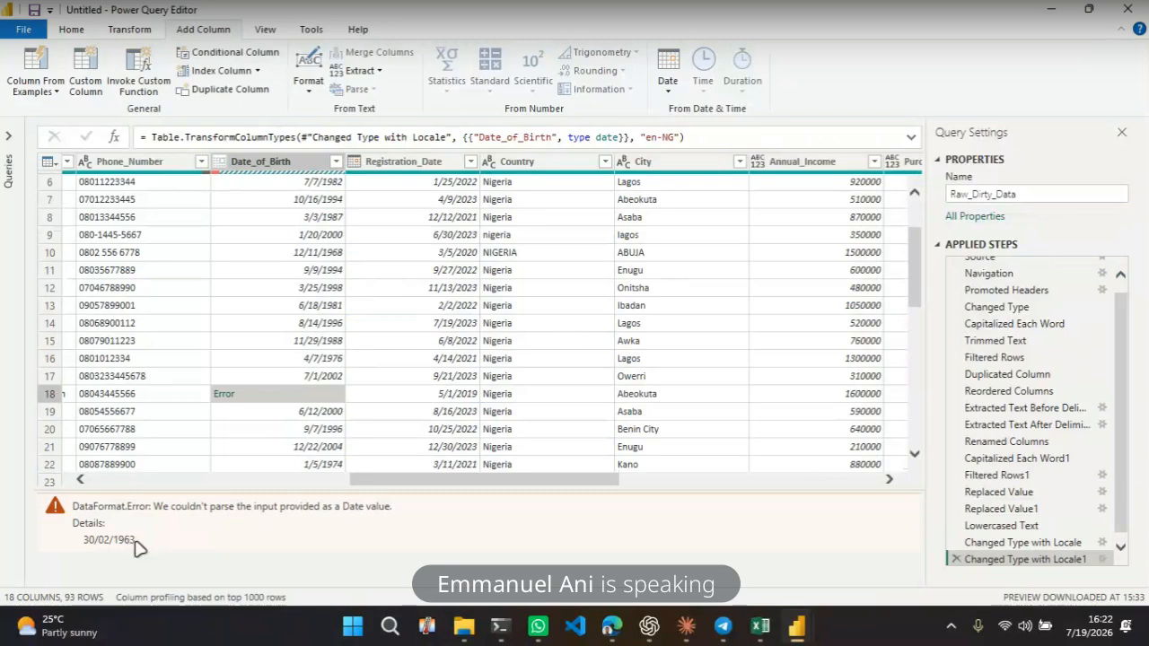
pyautogui.moveTo(139, 543); pyautogui.dragTo(82, 542)
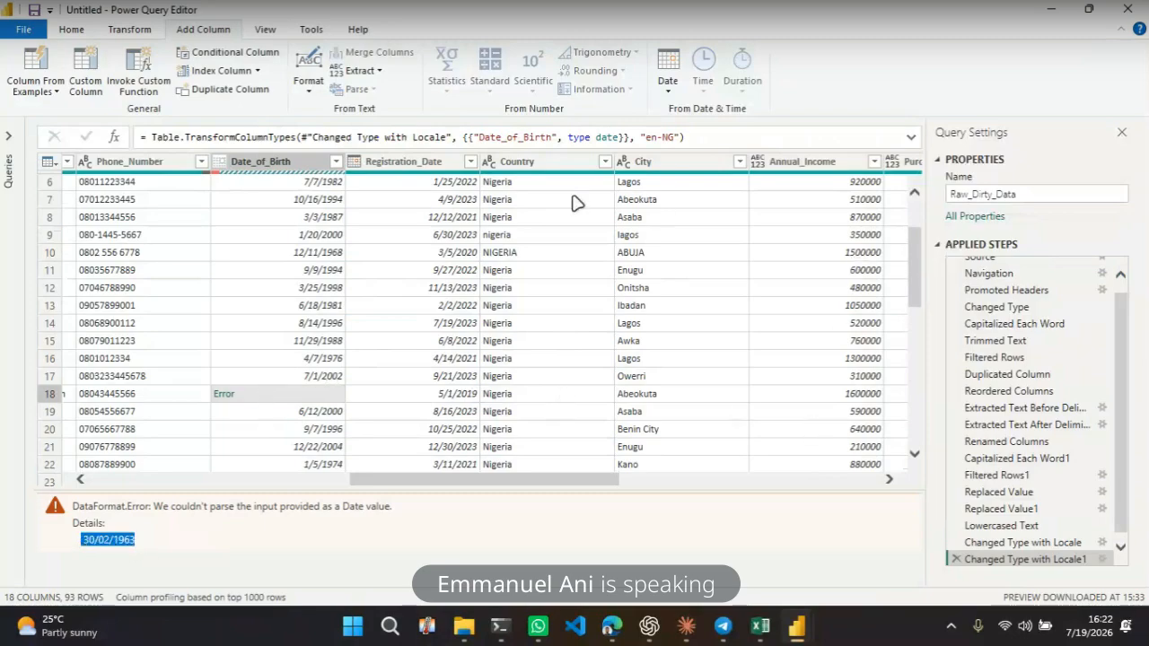
pyautogui.click(340, 211)
pyautogui.scroll(2, 341, 211)
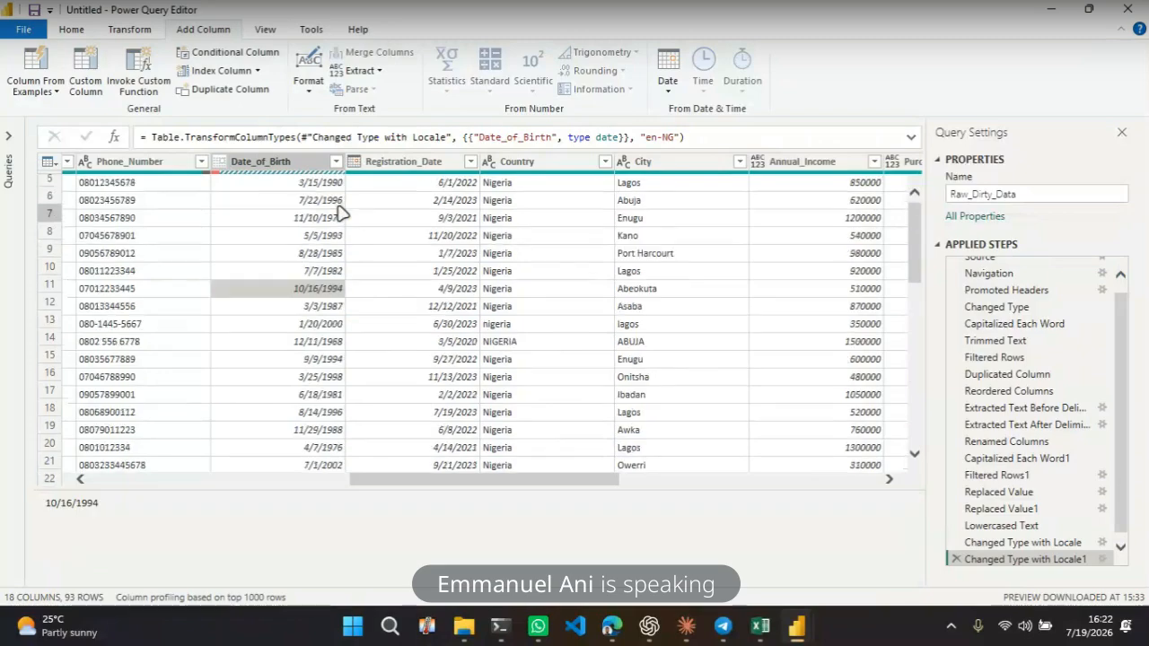
pyautogui.click(306, 161)
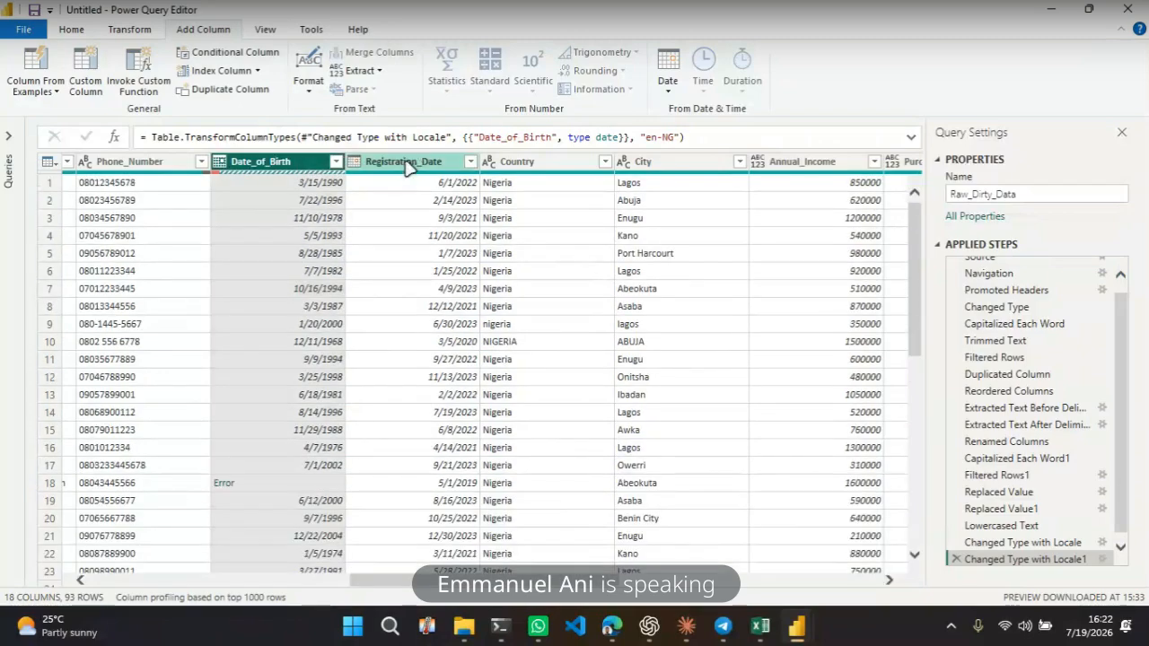
pyautogui.click(406, 168)
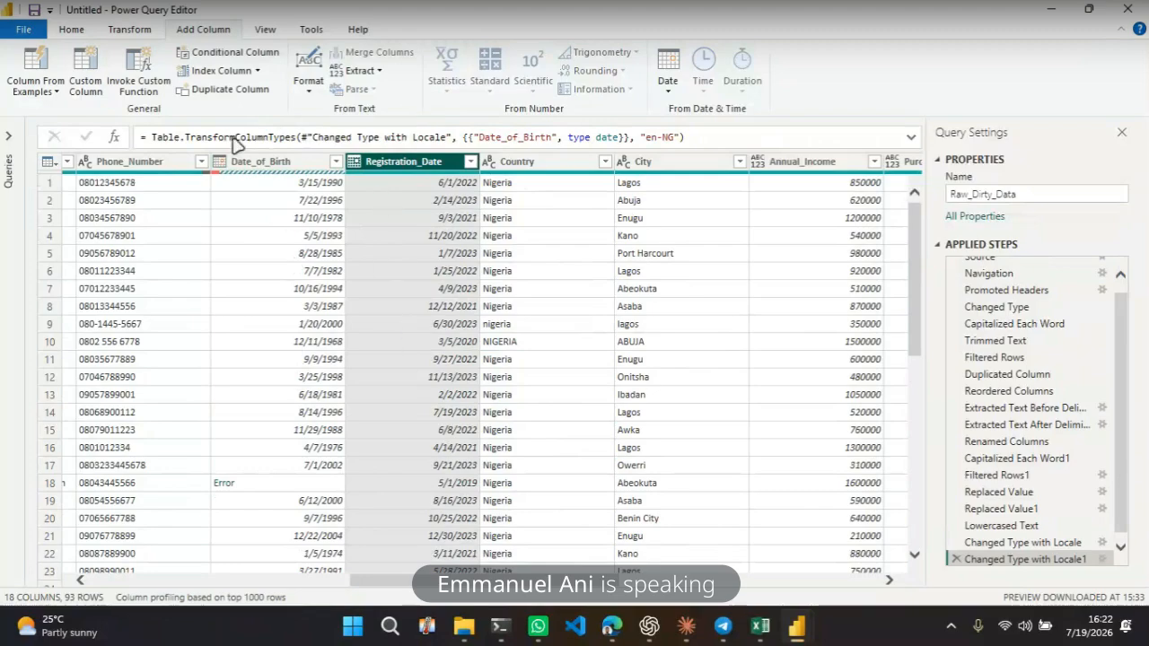
pyautogui.click(143, 30)
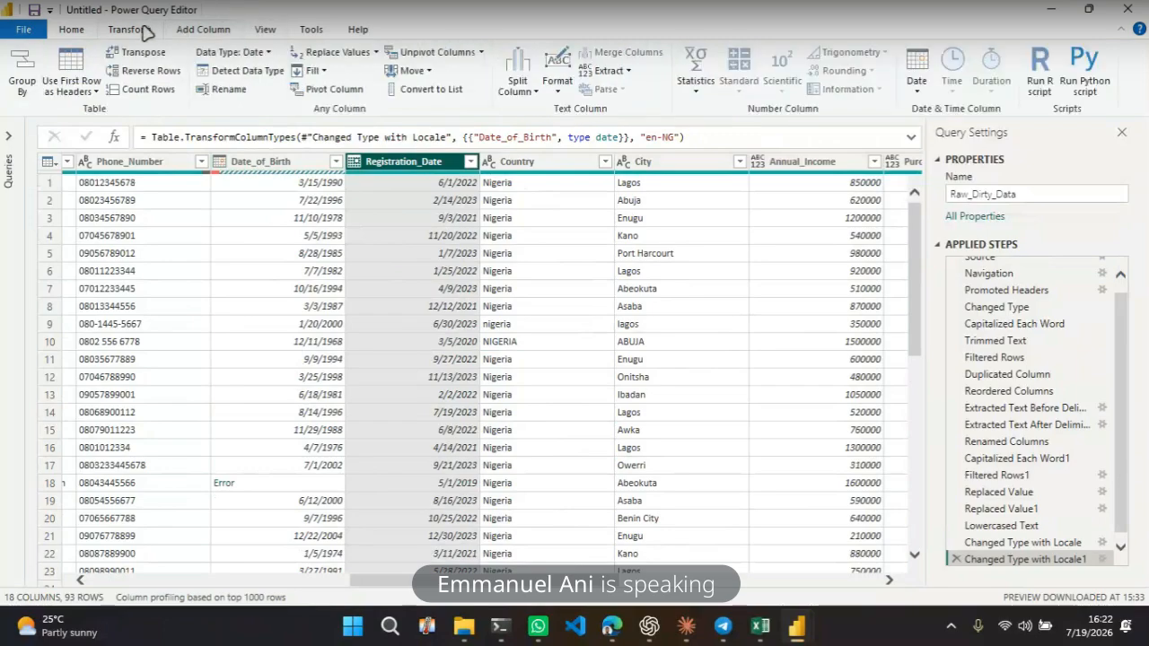
pyautogui.click(930, 90)
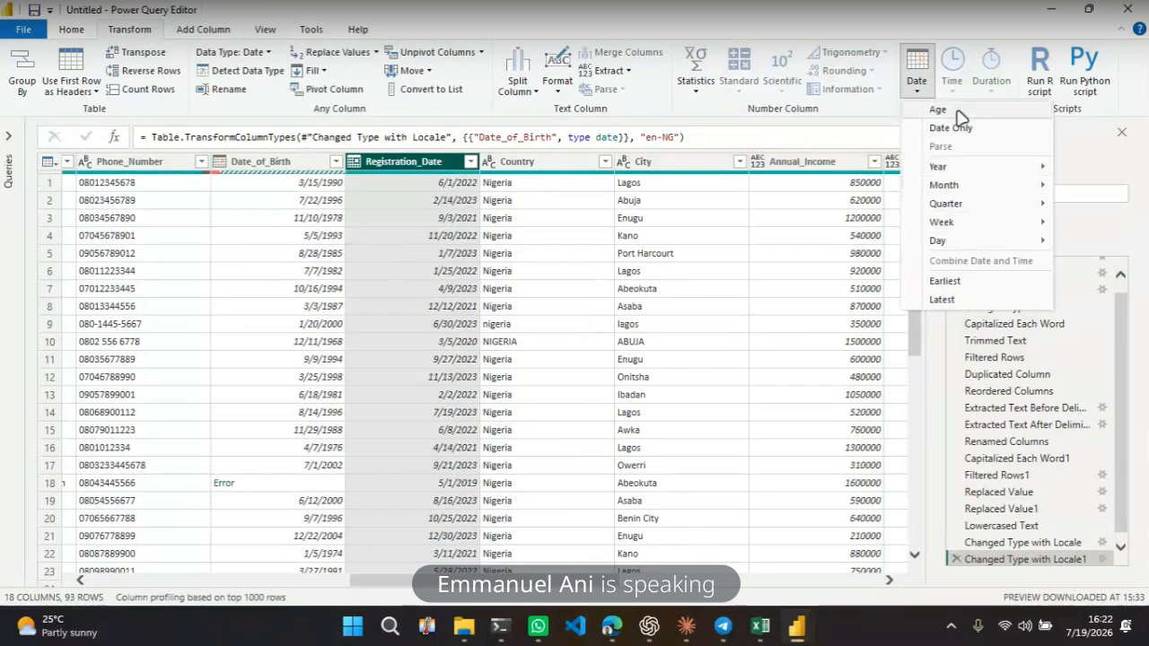
pyautogui.click(557, 254)
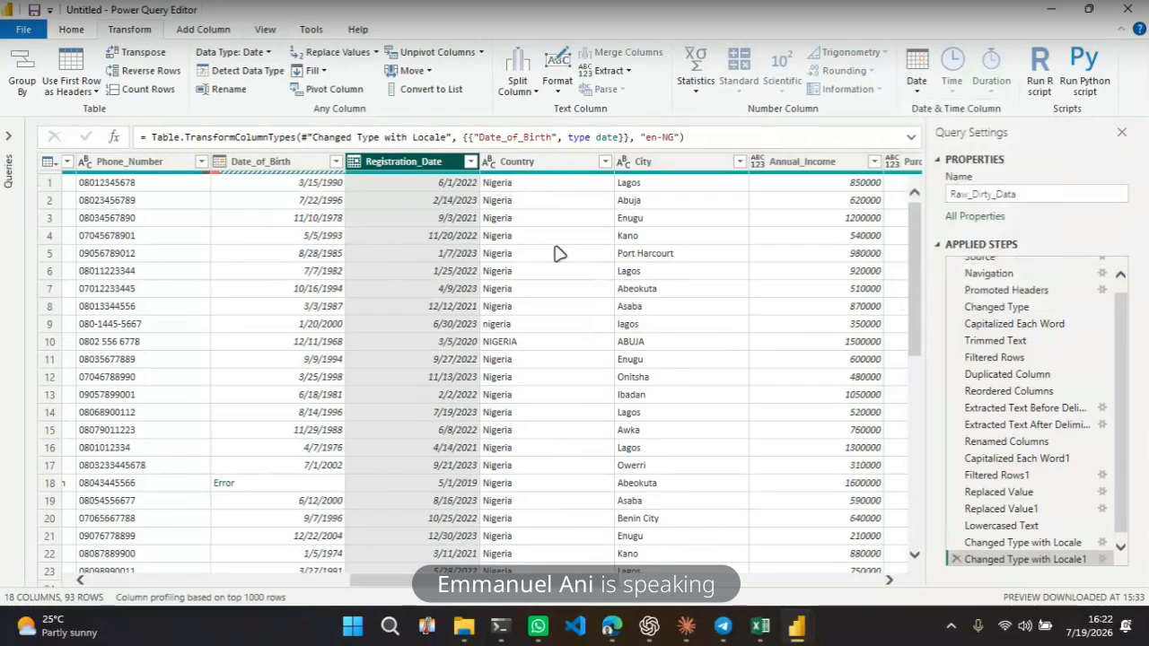
# Calculate Age from the Date_of_Birth and Registration_Date columns, then delete the Calculated Age step
pyautogui.click(284, 201)
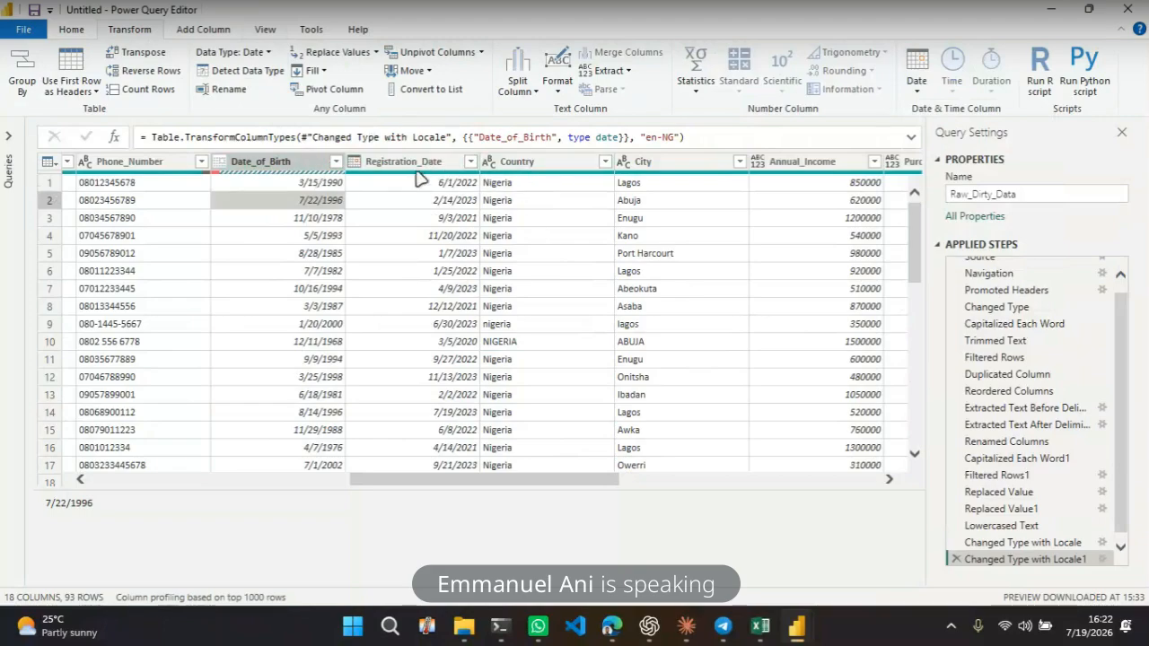
pyautogui.click(305, 161)
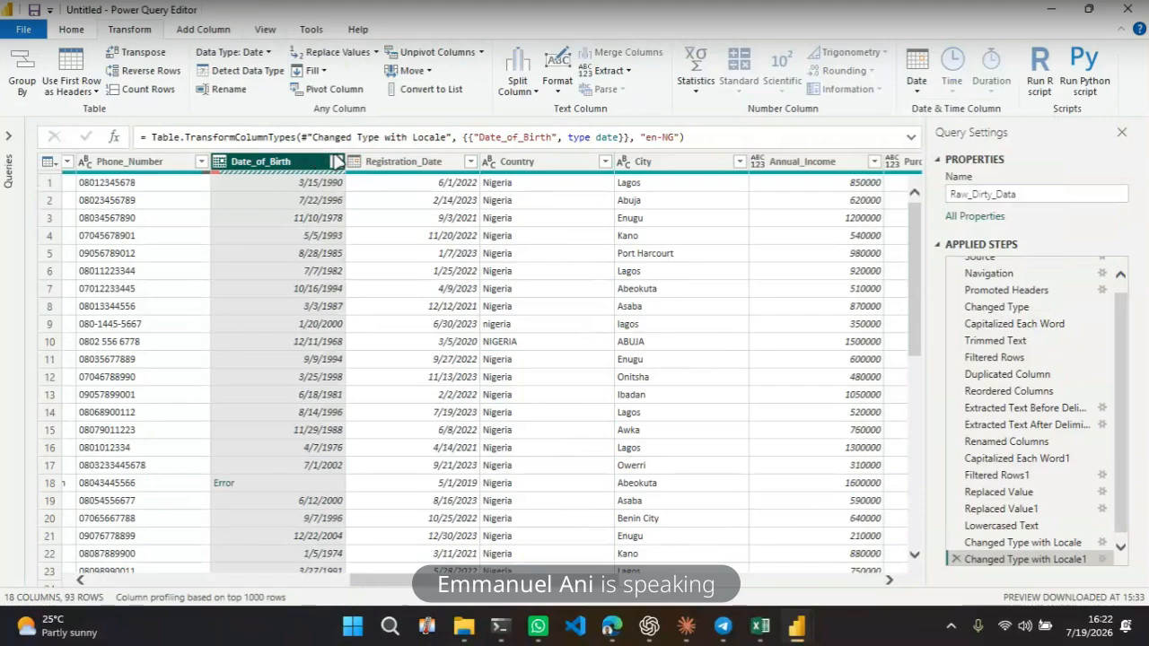
pyautogui.keyDown('ctrl'); pyautogui.click(398, 161); pyautogui.keyUp('ctrl')
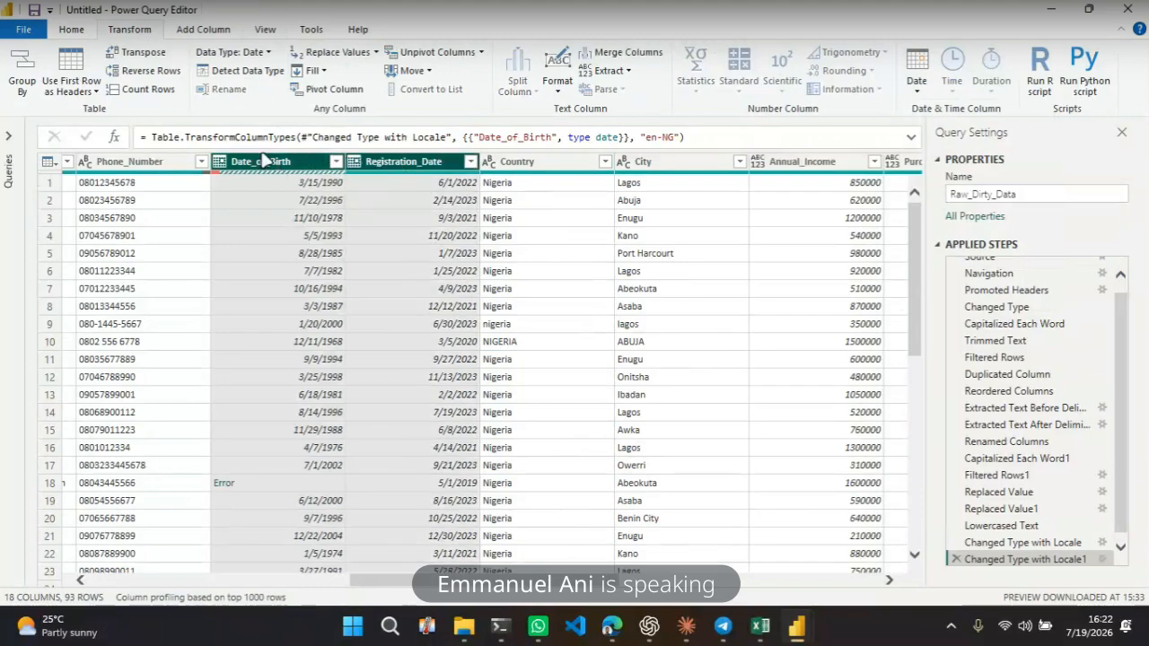
pyautogui.click(917, 85)
pyautogui.click(939, 111)
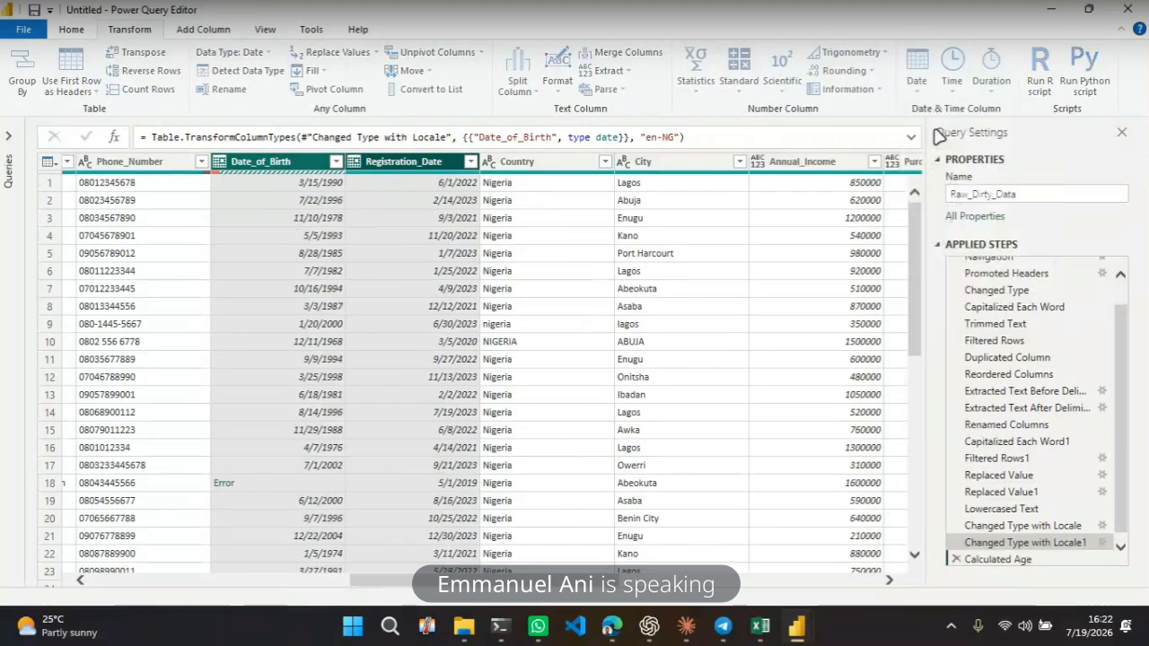
pyautogui.click(382, 199)
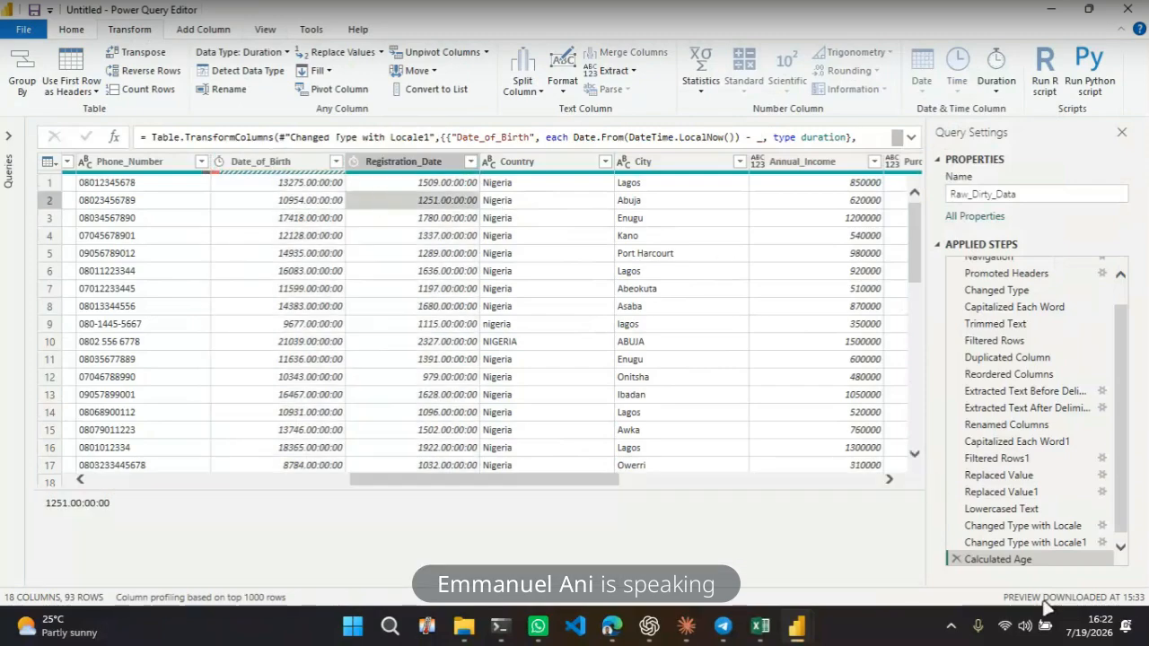
pyautogui.click(954, 558)
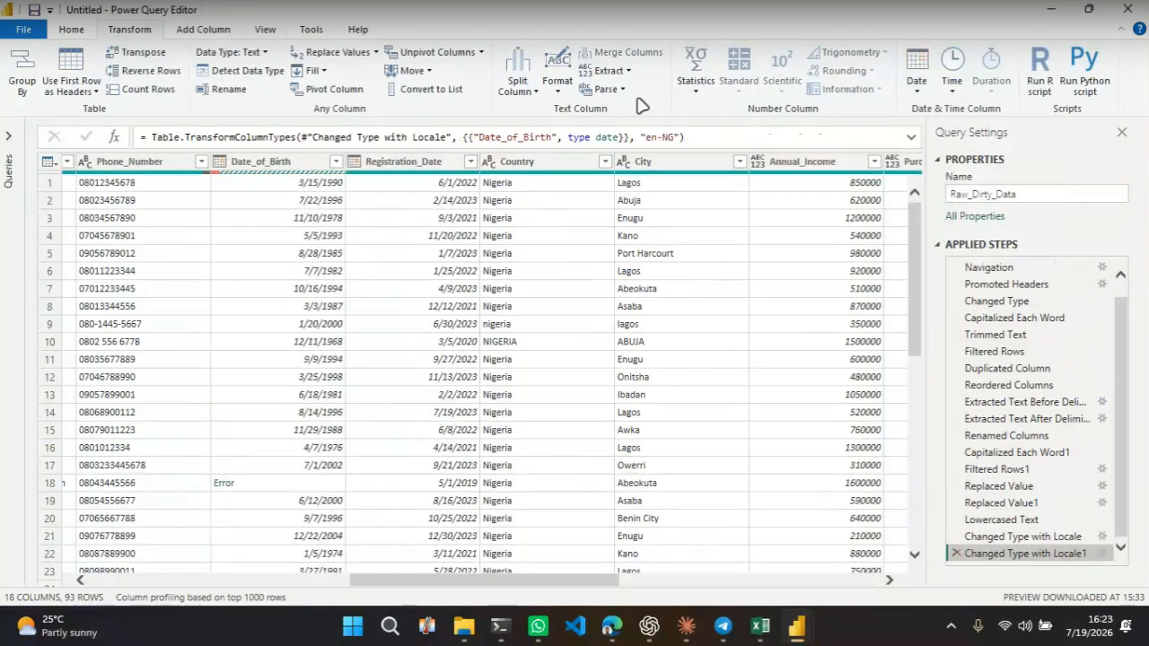
pyautogui.click(301, 160)
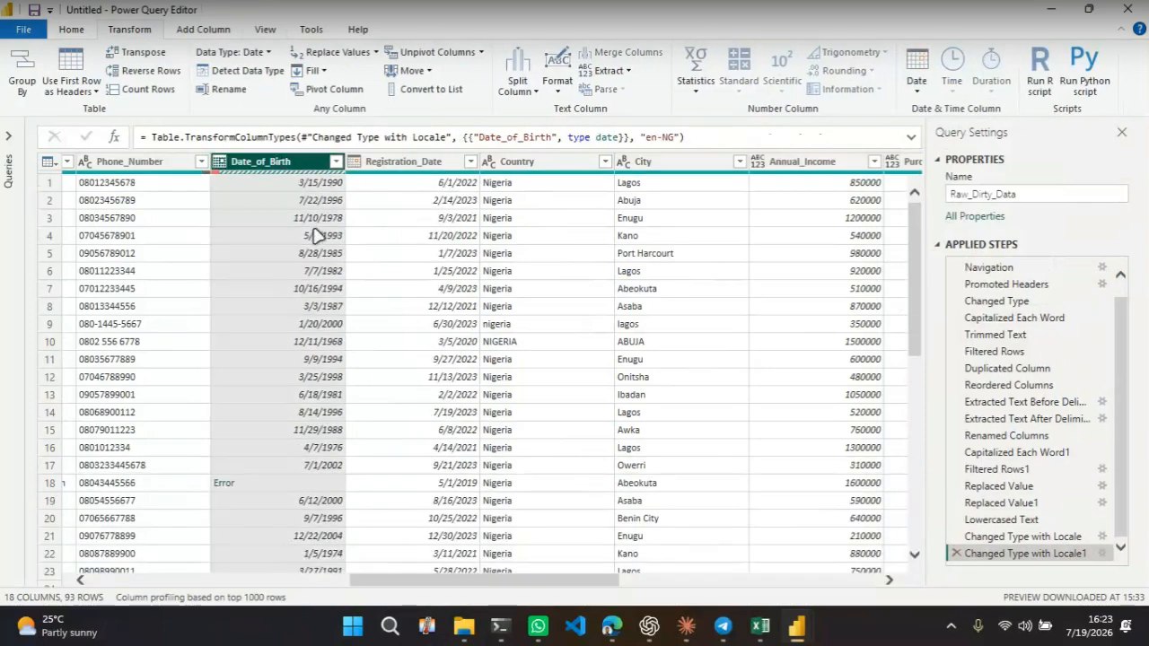
pyautogui.click(916, 97)
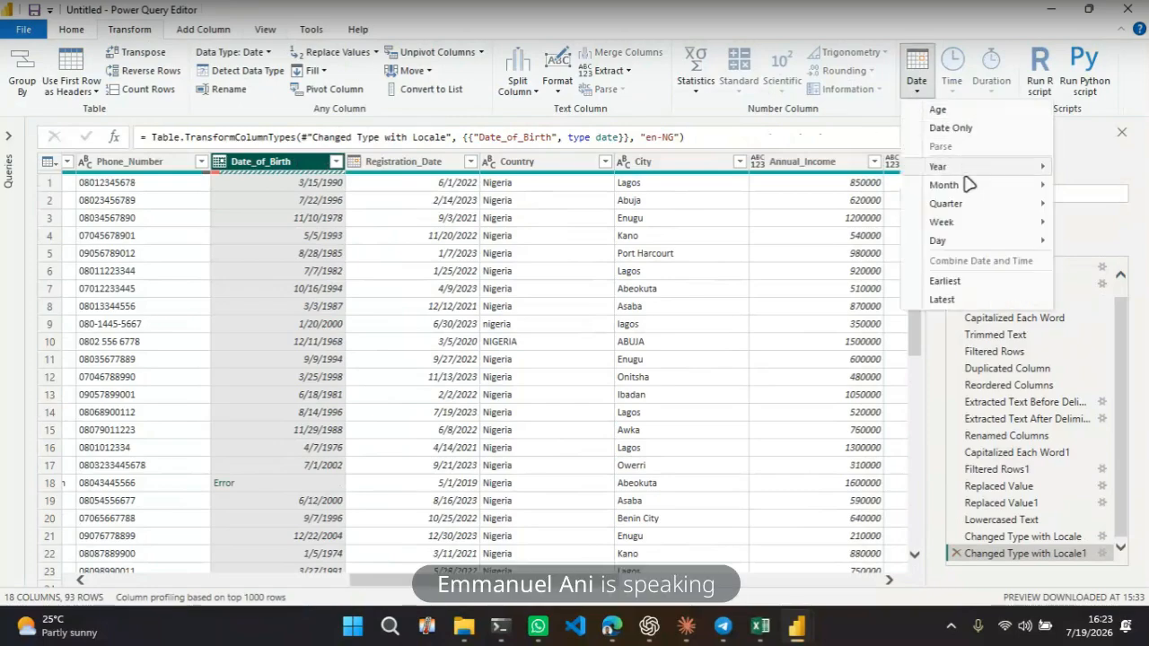
pyautogui.moveTo(987, 184)
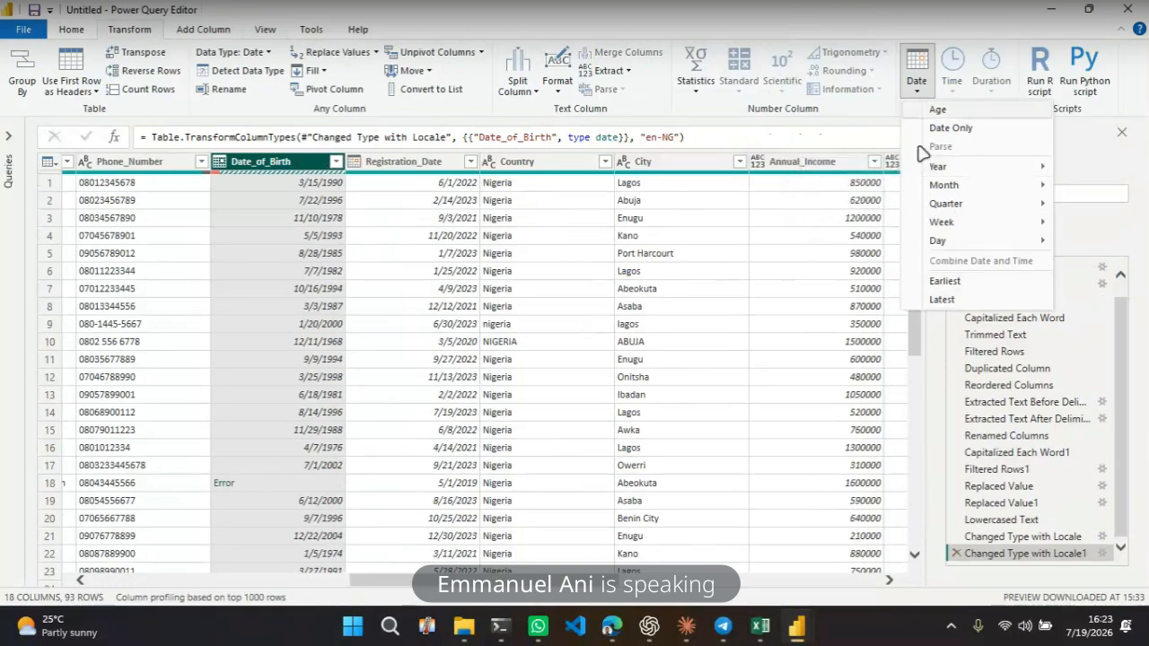
pyautogui.click(768, 24)
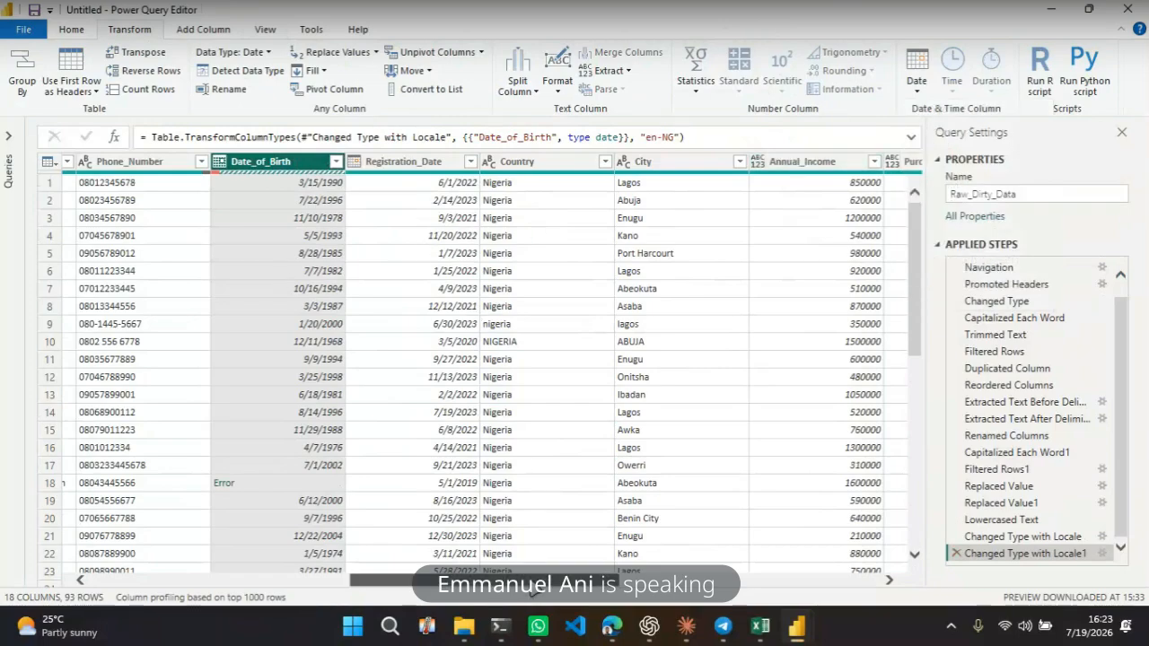
# Add a custom column named Revenue with the formula [Purchase_Amount] * [Annual_Income]
pyautogui.moveTo(534, 582); pyautogui.dragTo(742, 585)
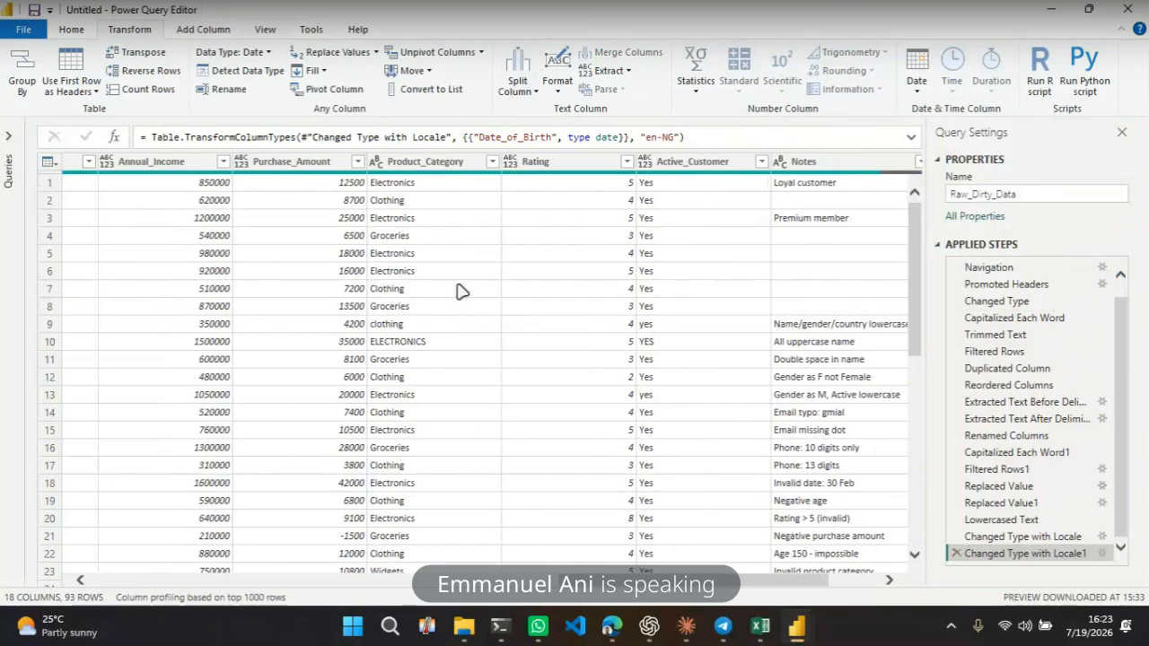
pyautogui.hscroll(-10, 451, 271)
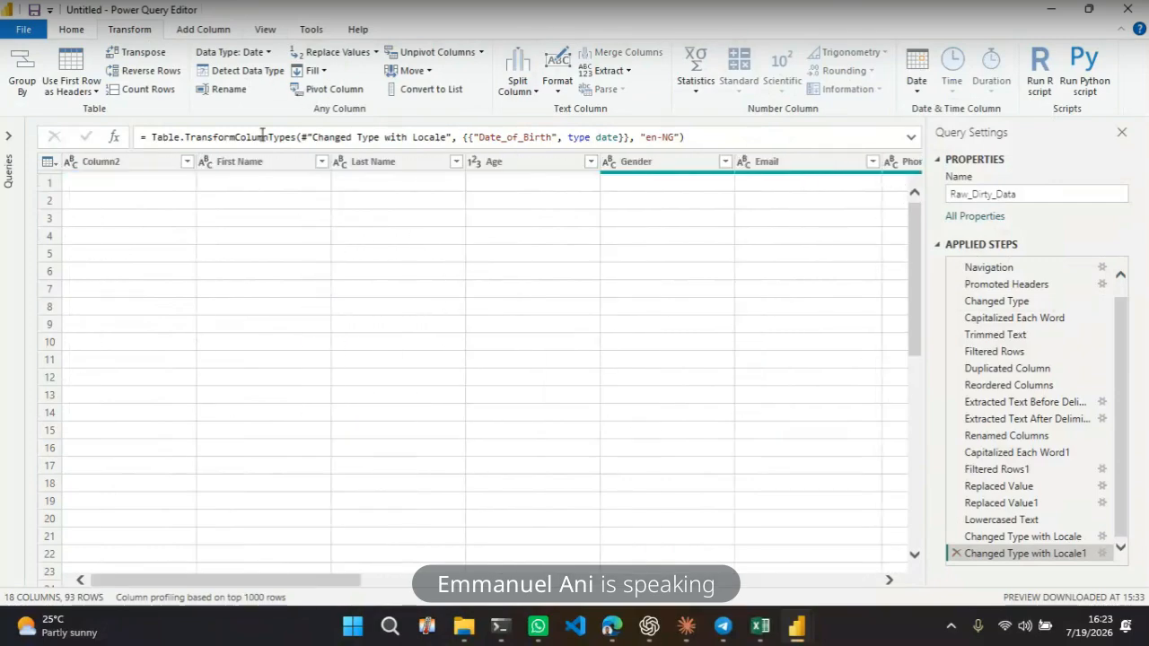
pyautogui.click(208, 33)
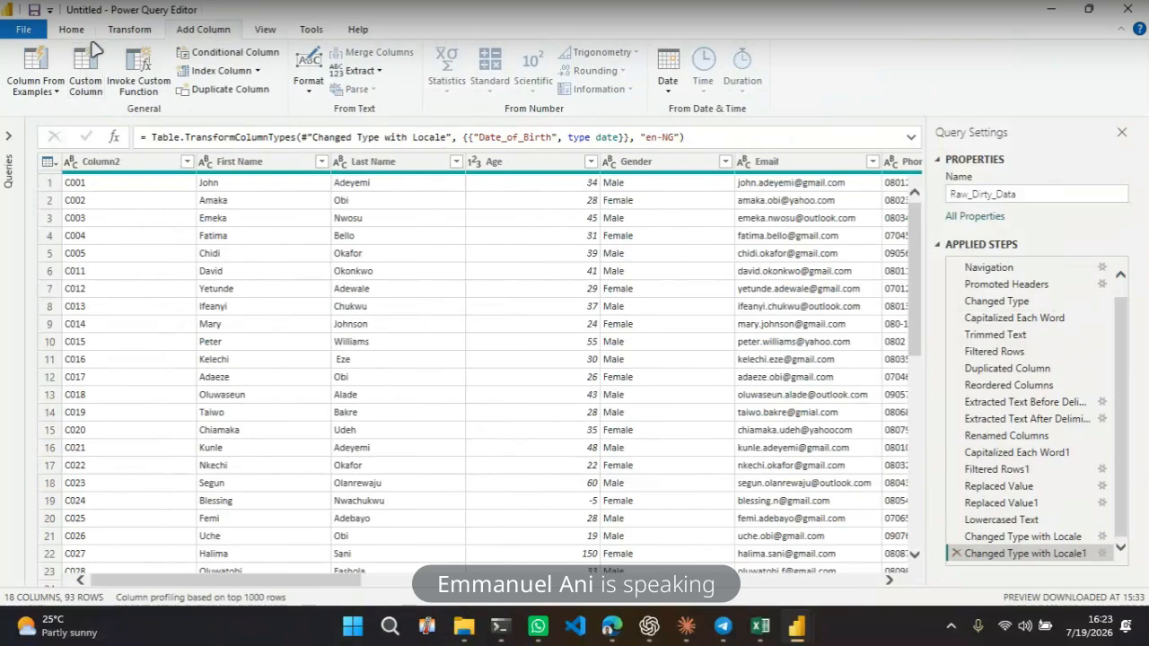
pyautogui.click(88, 80)
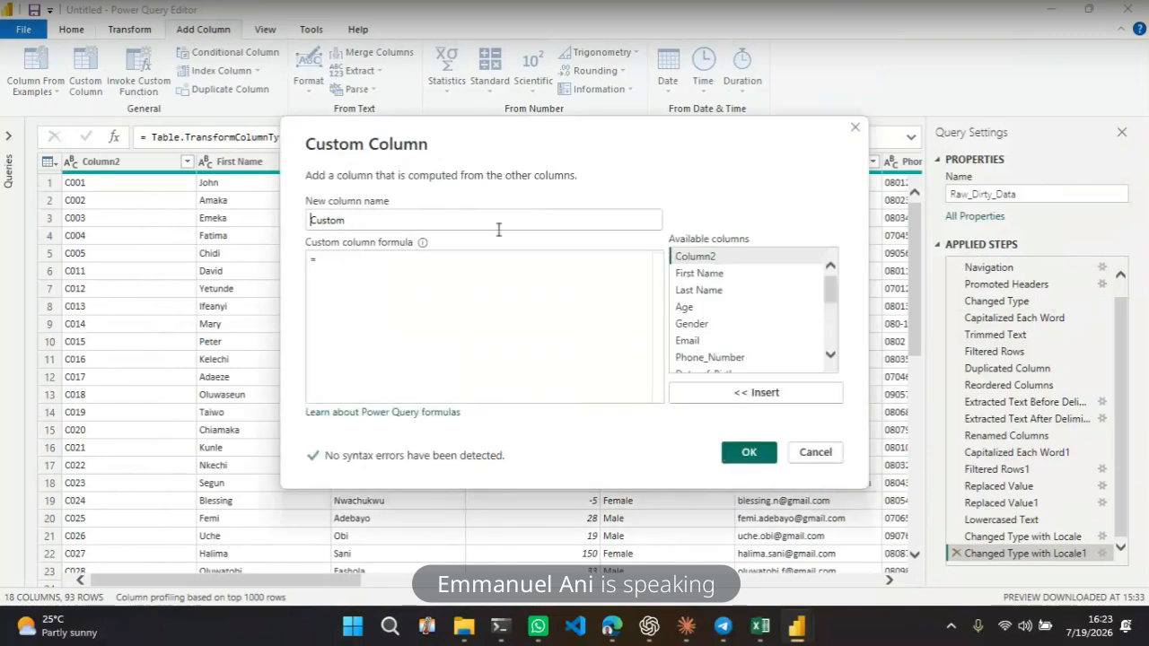
pyautogui.doubleClick(374, 220)
pyautogui.write('Revenue')
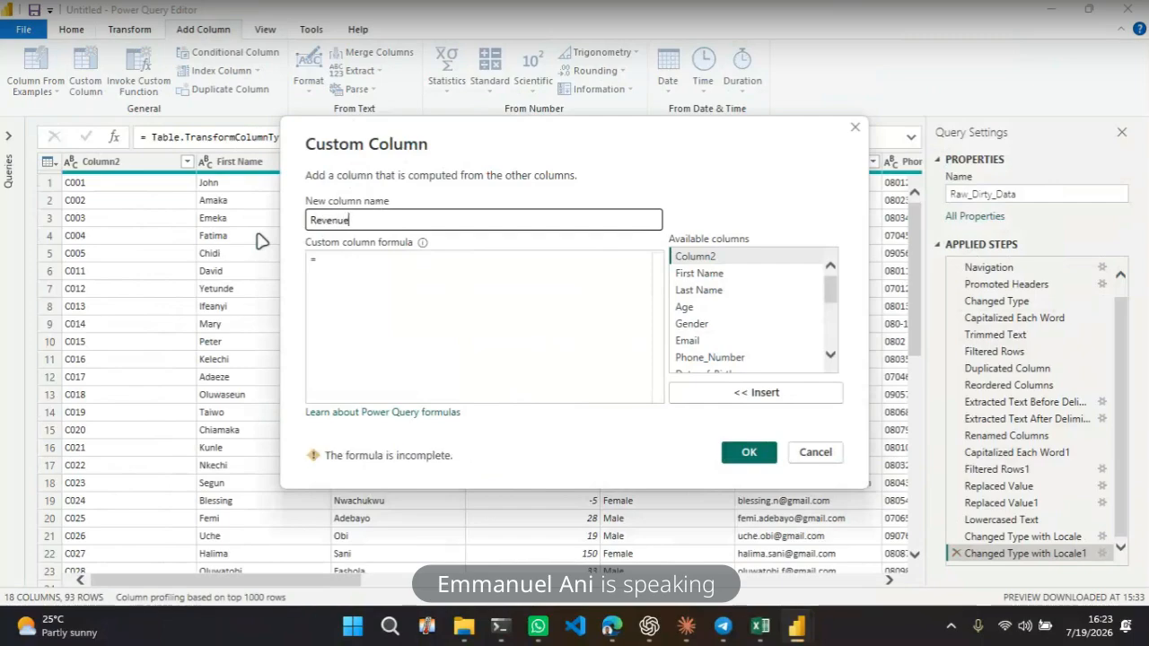
pyautogui.click(368, 270)
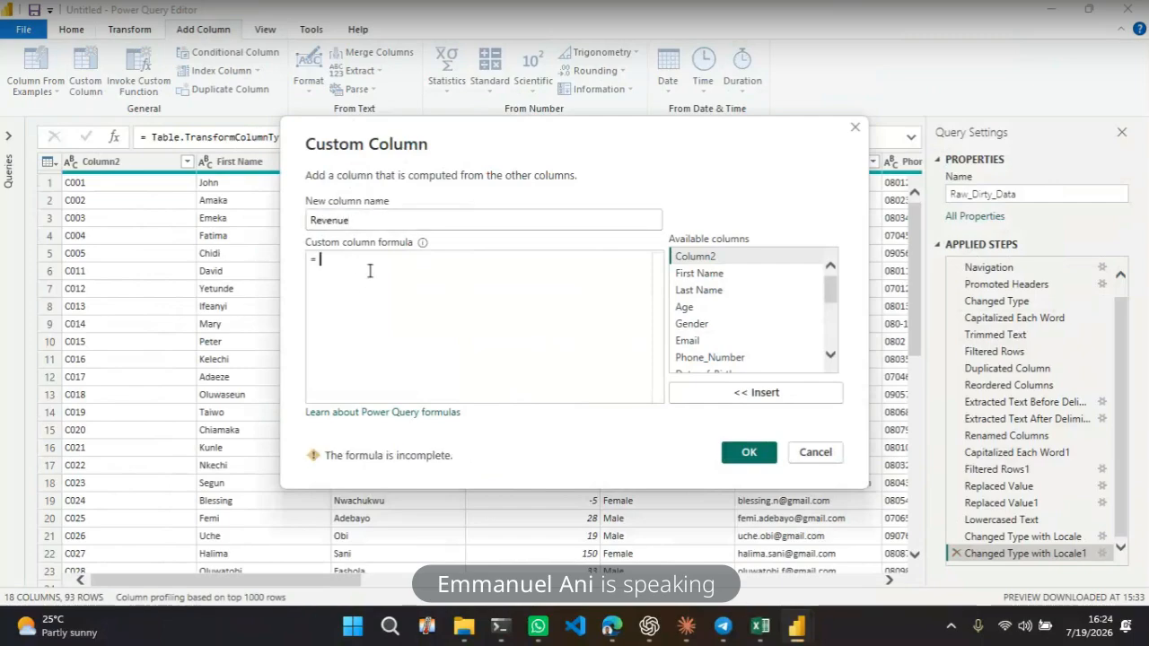
pyautogui.moveTo(834, 294); pyautogui.dragTo(834, 328)
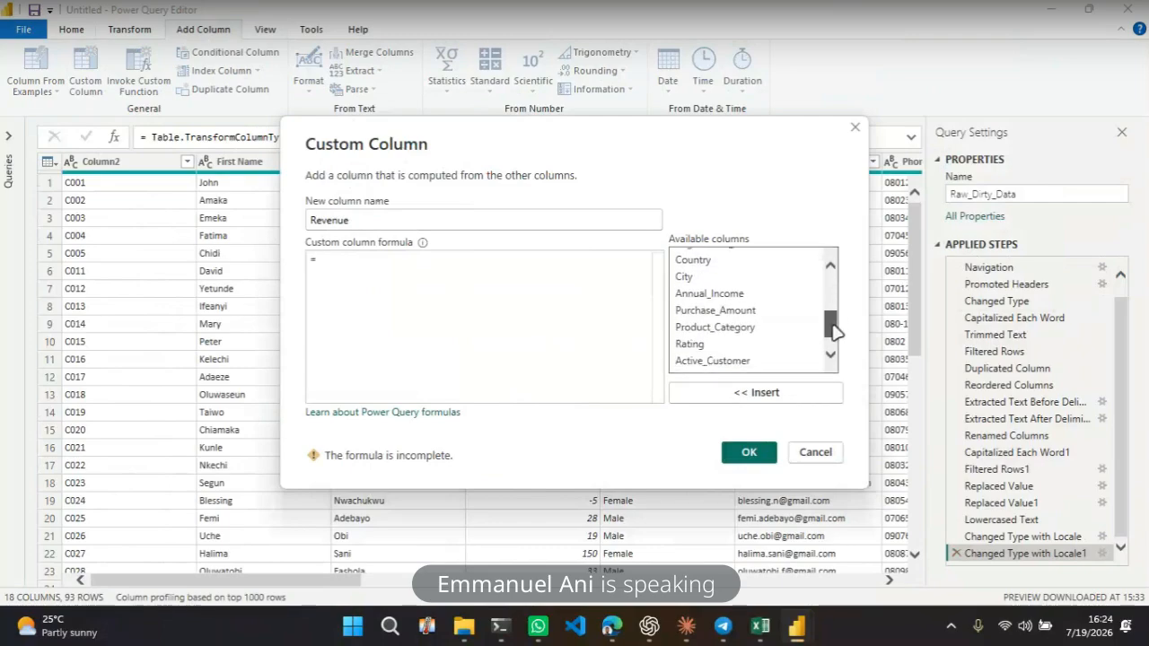
pyautogui.click(716, 312)
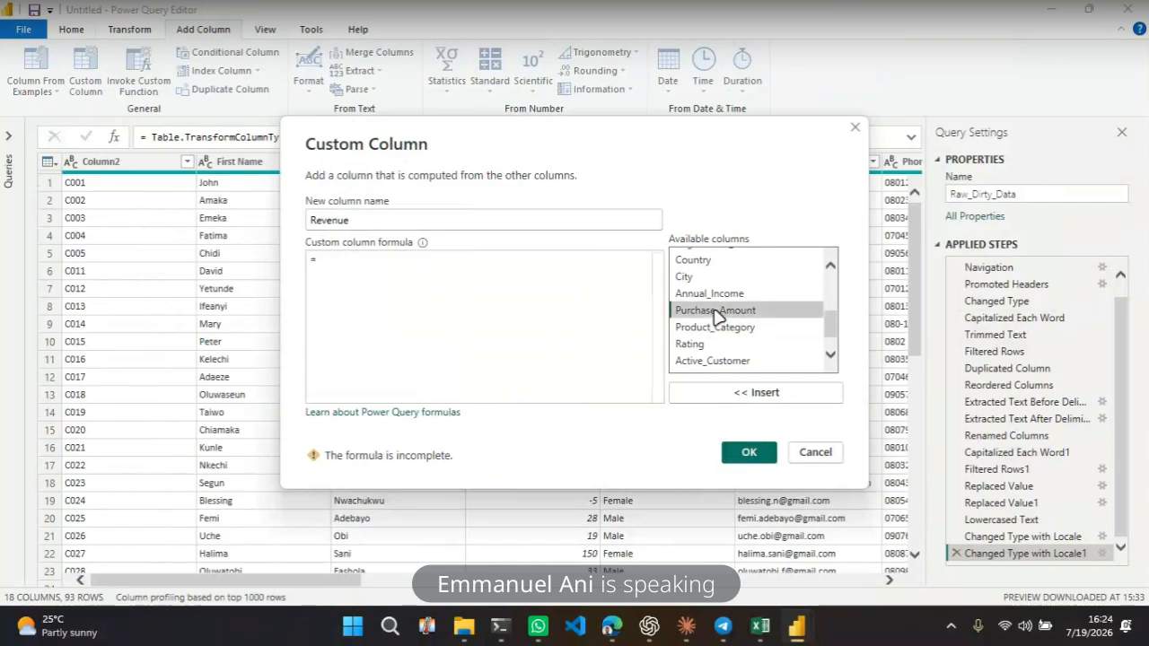
pyautogui.doubleClick(706, 313)
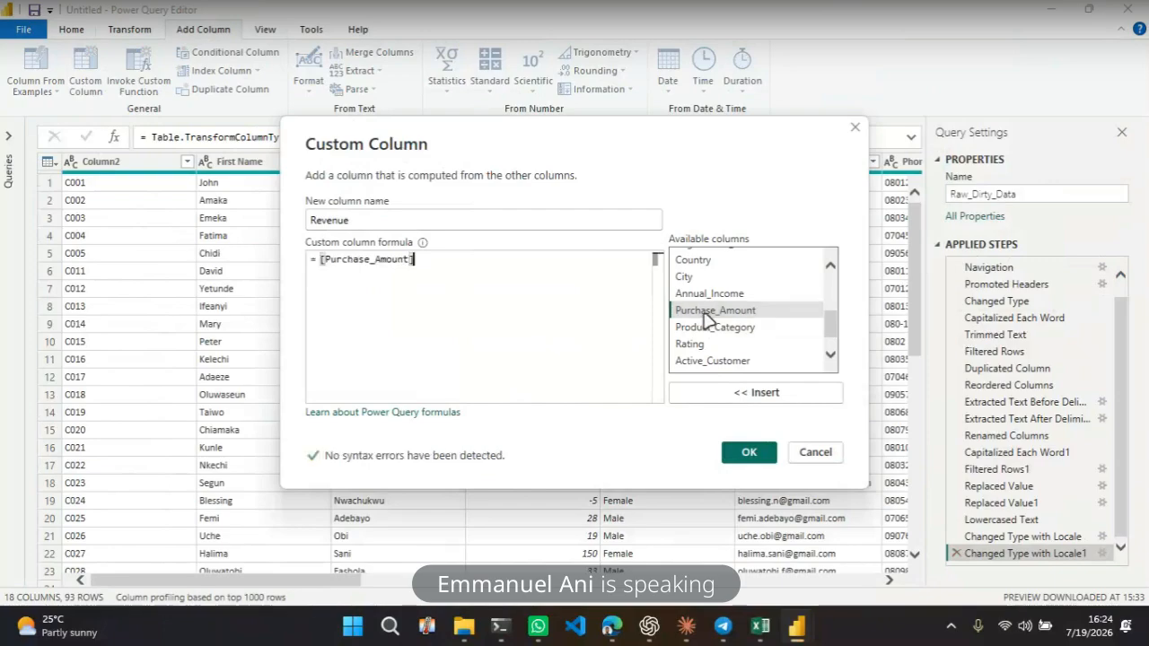
pyautogui.write('*')
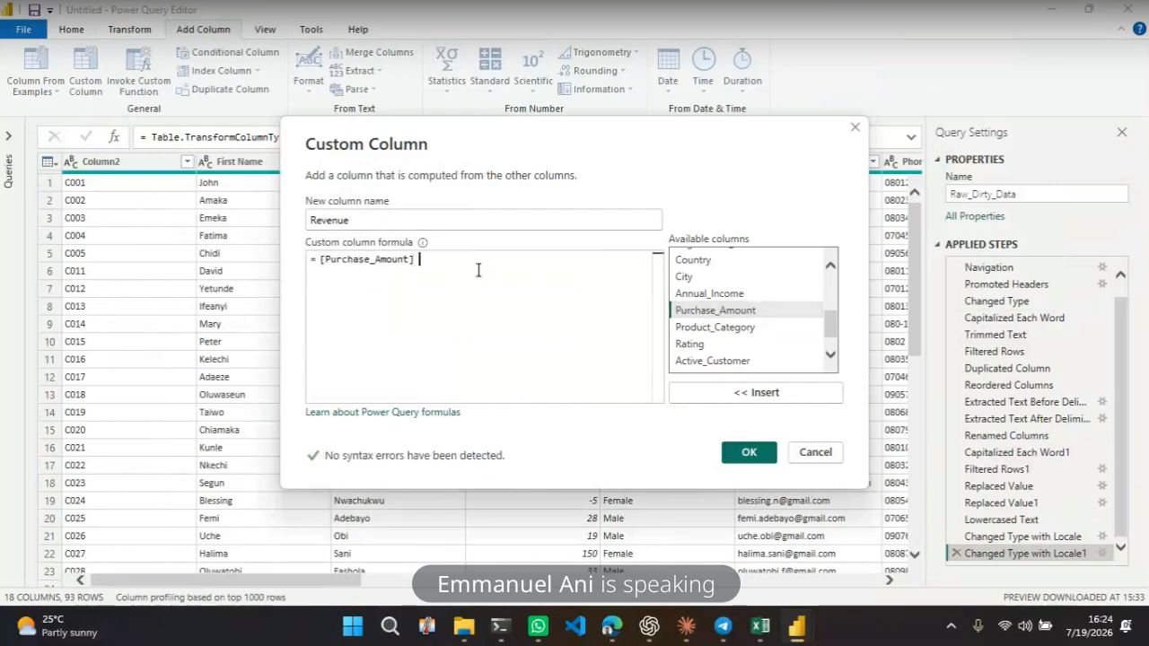
pyautogui.doubleClick(715, 299)
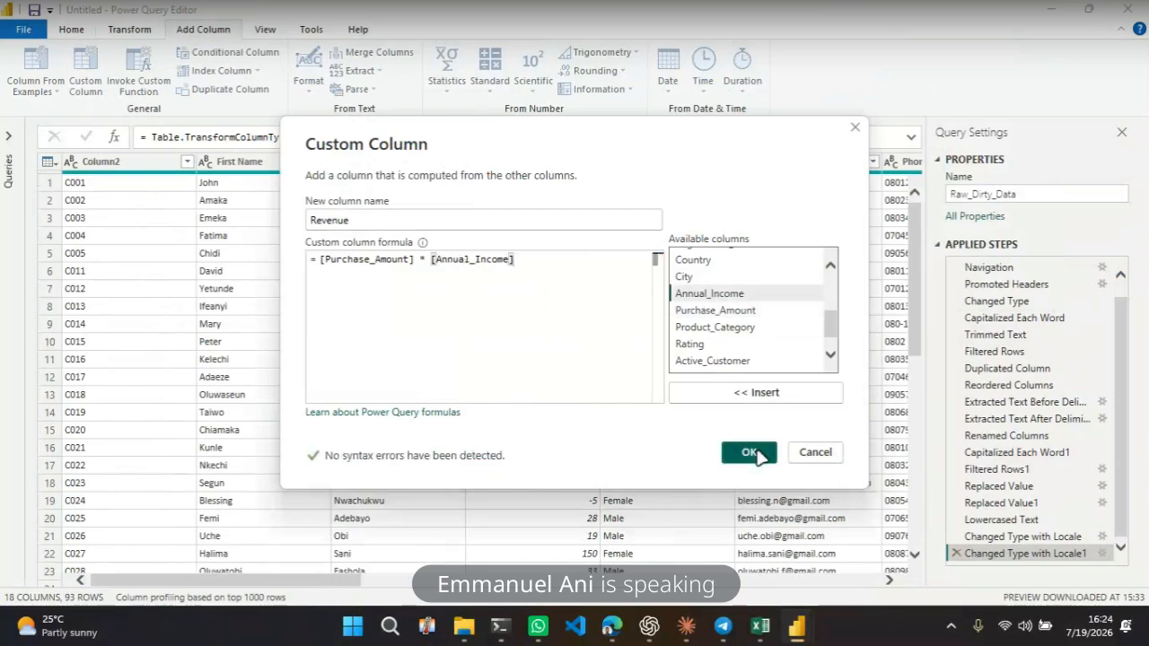
pyautogui.click(749, 452)
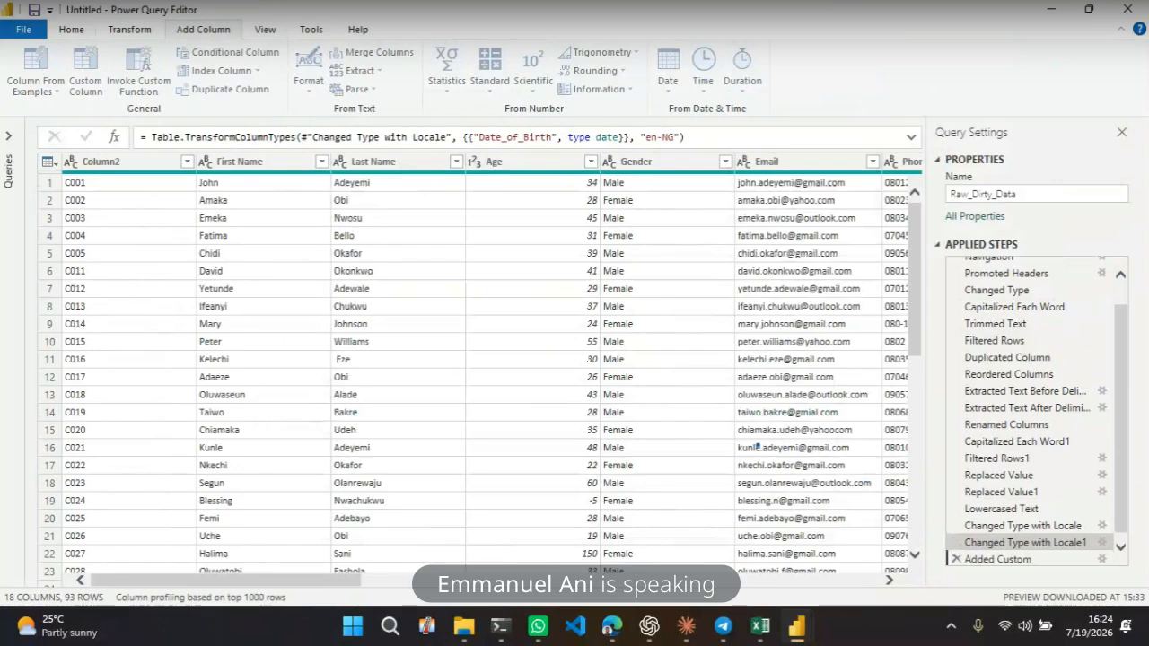
# Remove the Revenue and Column17 columns from the table
pyautogui.click(790, 257)
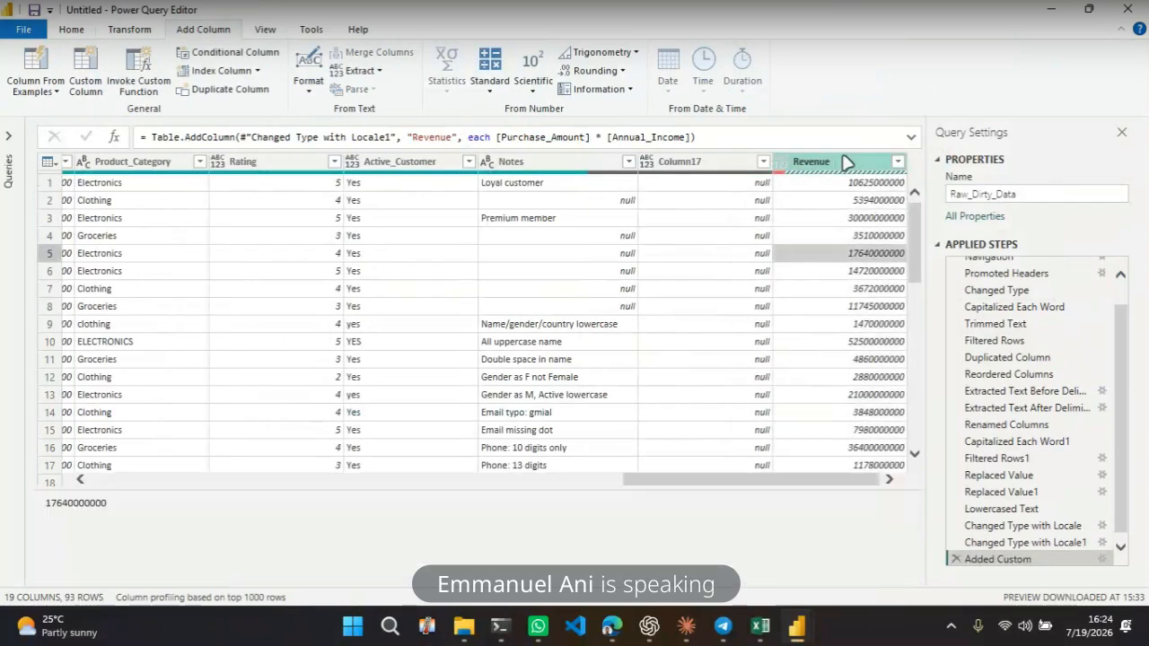
pyautogui.click(824, 161)
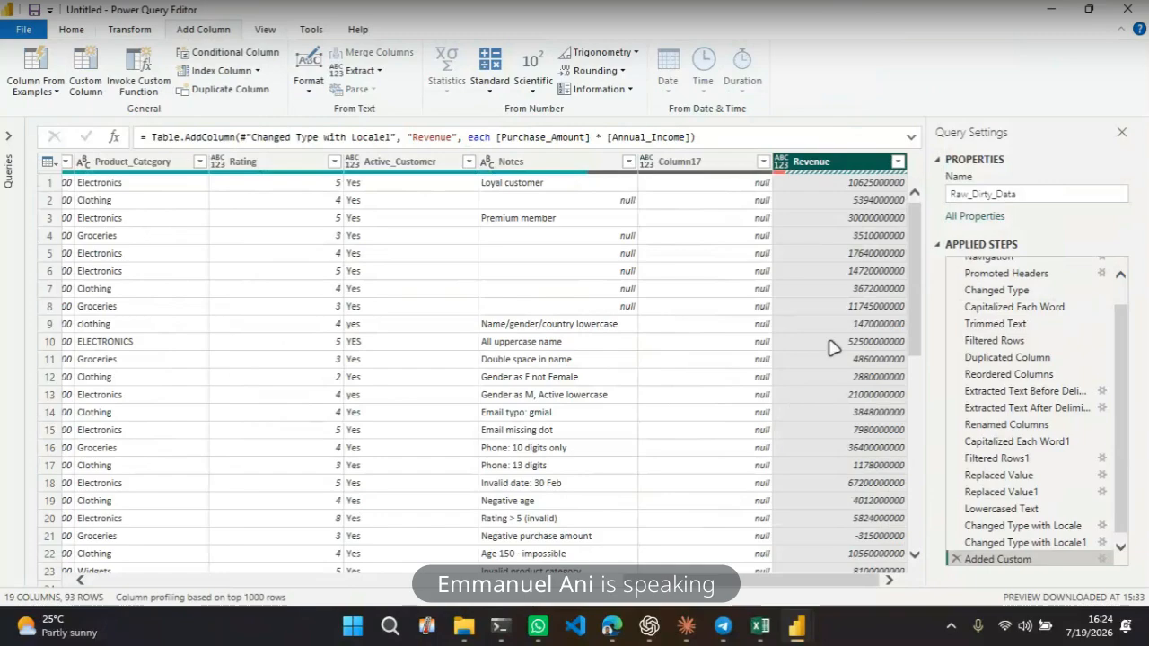
pyautogui.click(130, 31)
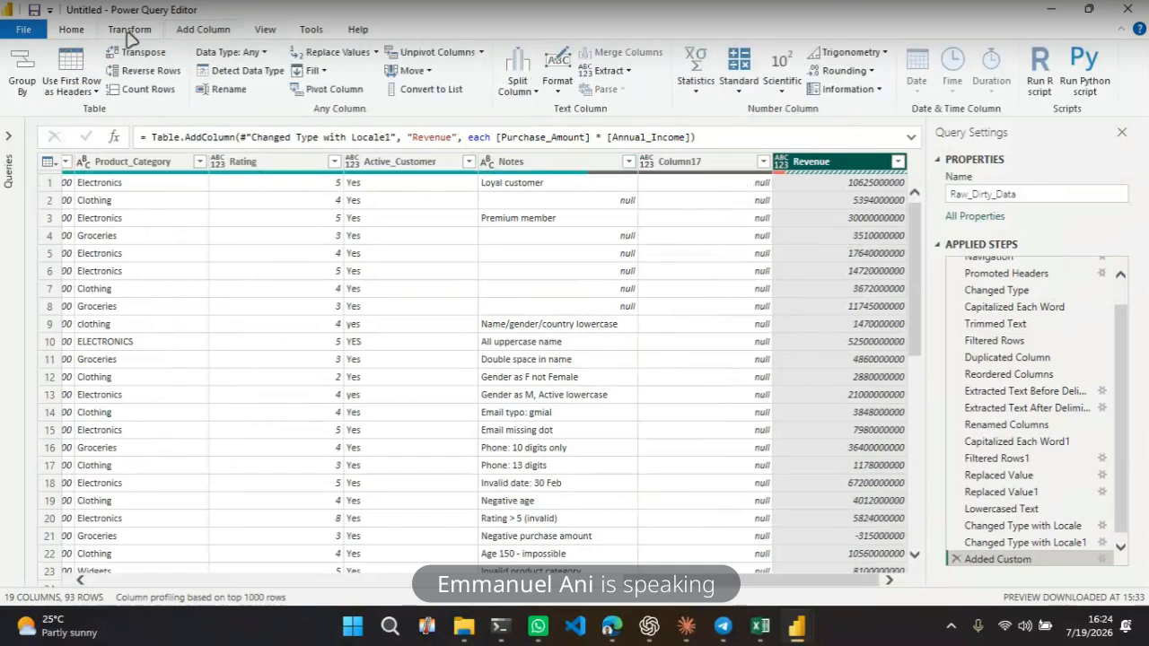
pyautogui.click(73, 32)
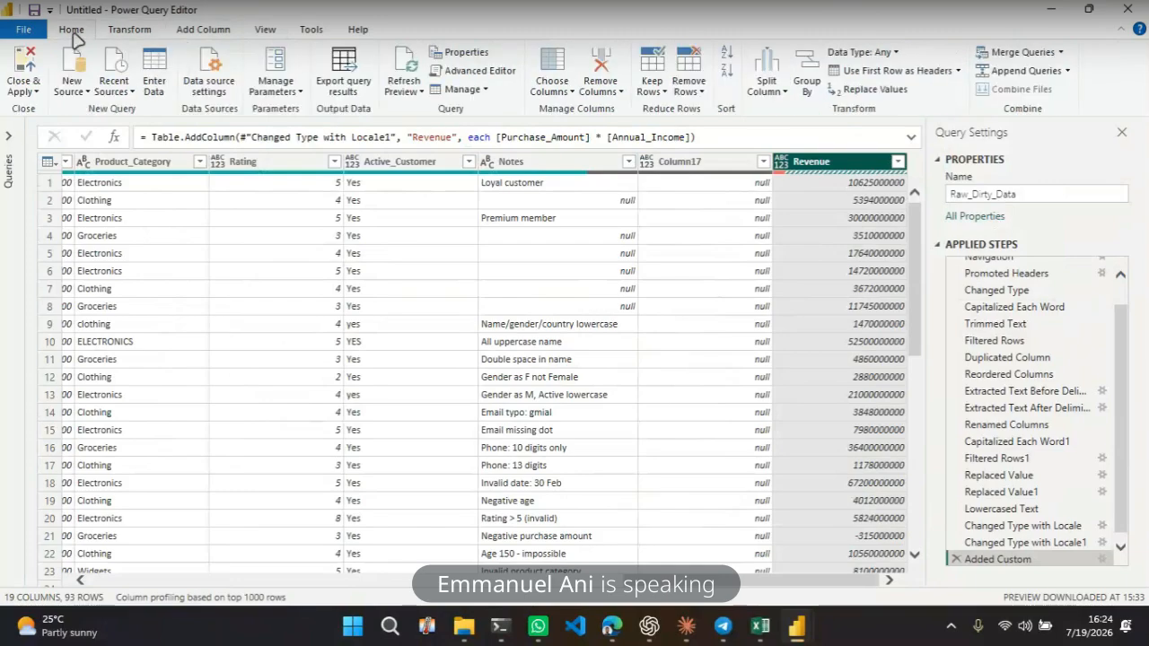
pyautogui.click(600, 91)
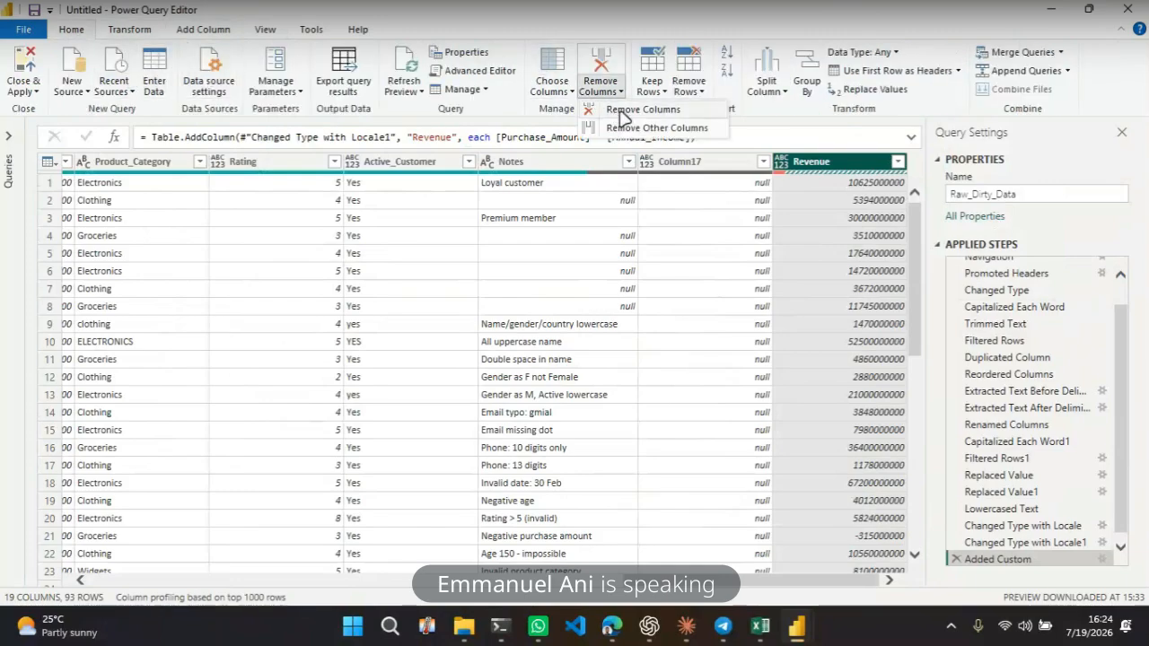
pyautogui.click(618, 110)
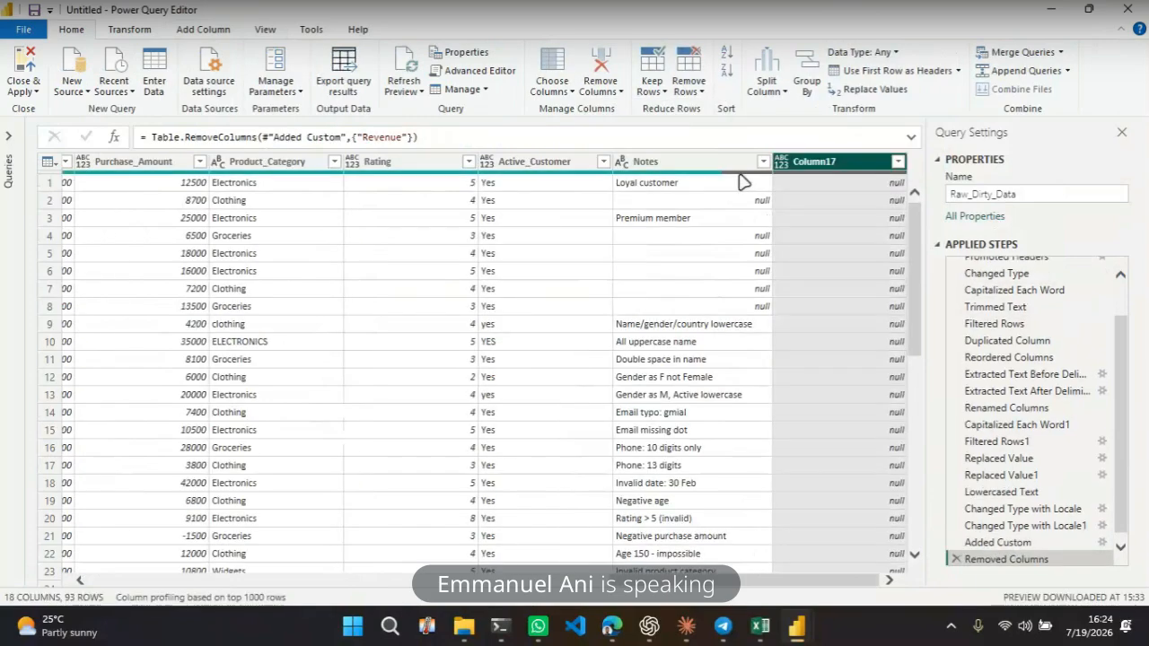
pyautogui.click(599, 91)
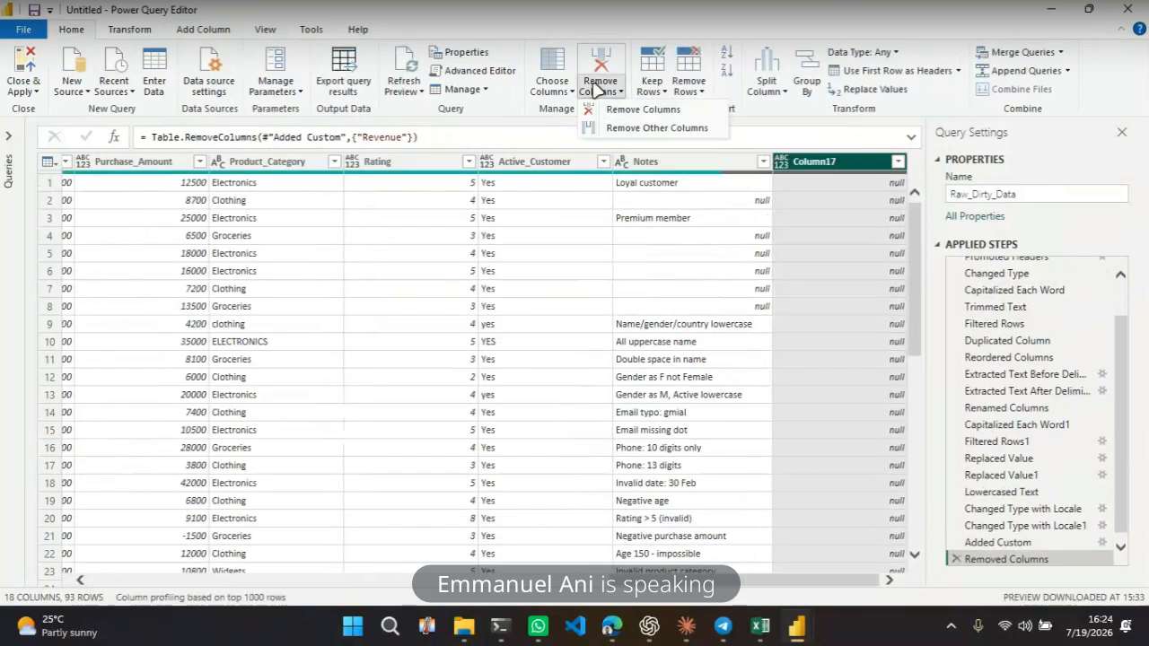
pyautogui.click(628, 112)
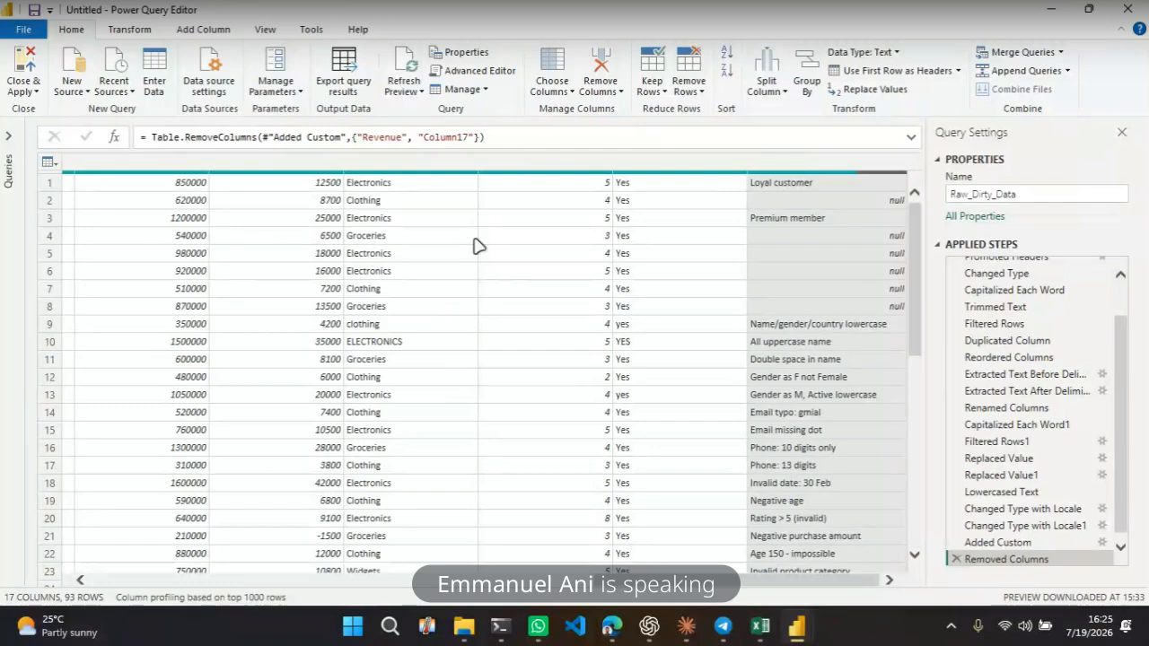
# Close the Power Query Editor and apply the query changes to the report
pyautogui.click(495, 275)
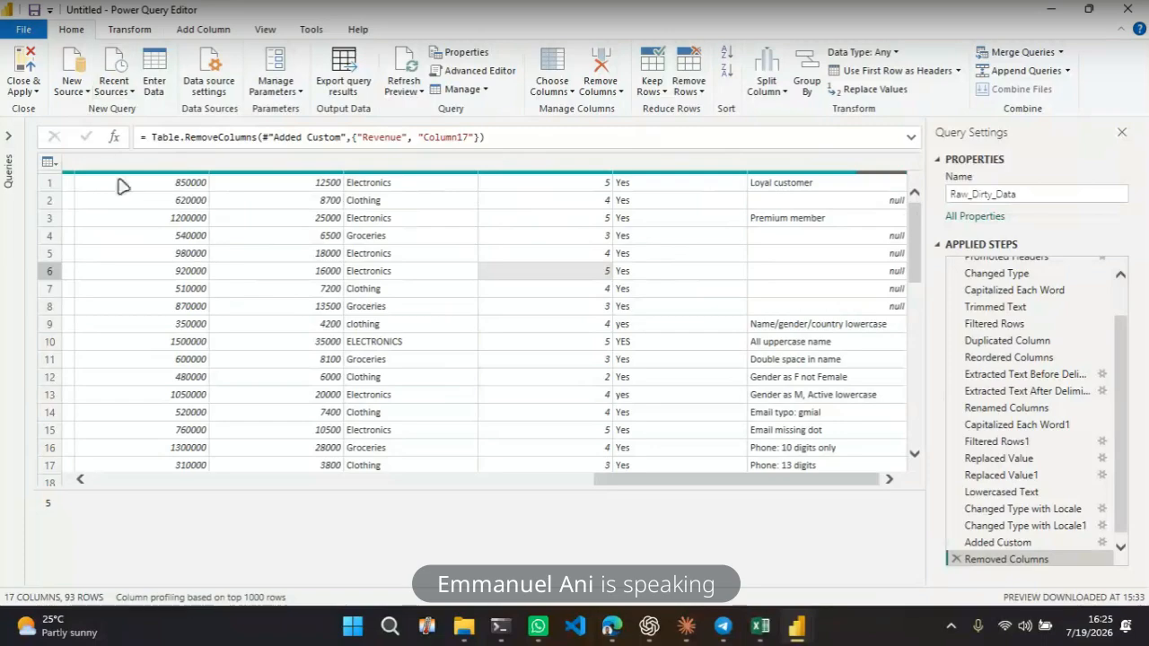
pyautogui.click(8, 136)
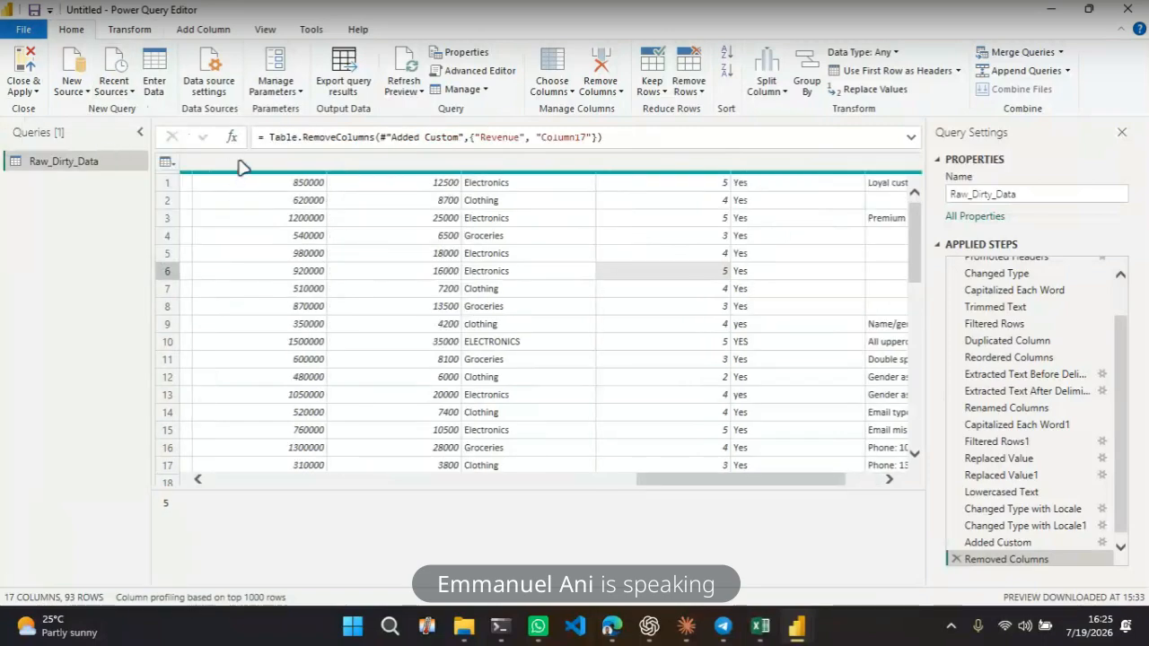
pyautogui.moveTo(679, 482); pyautogui.dragTo(231, 479)
pyautogui.click(193, 161)
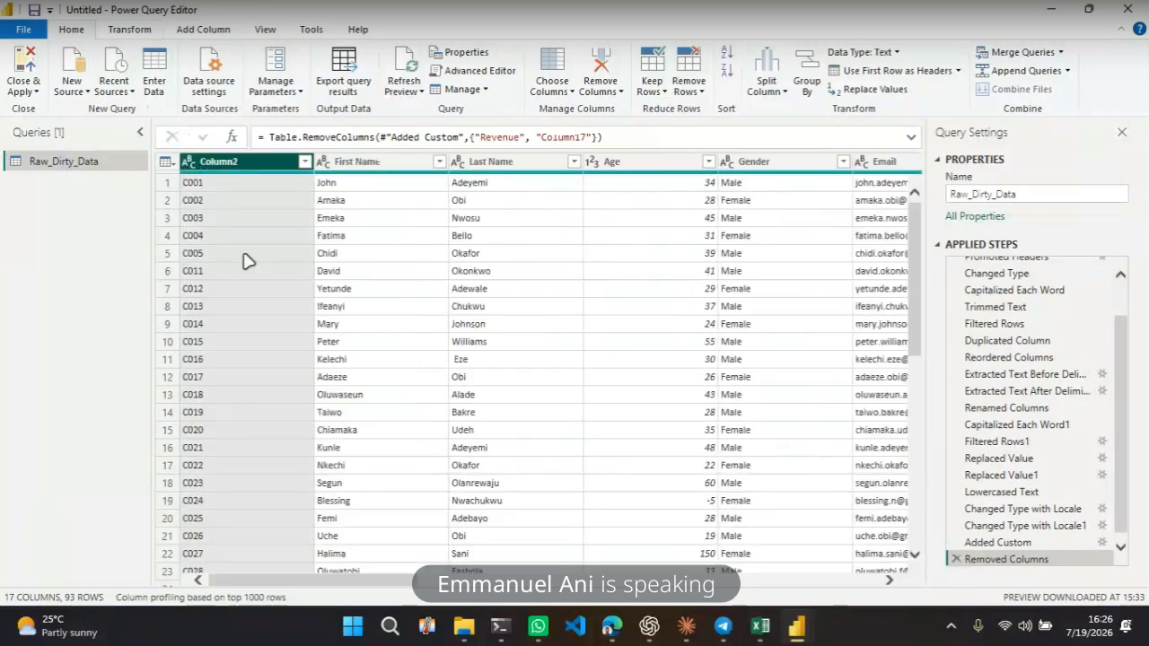
pyautogui.click(22, 91)
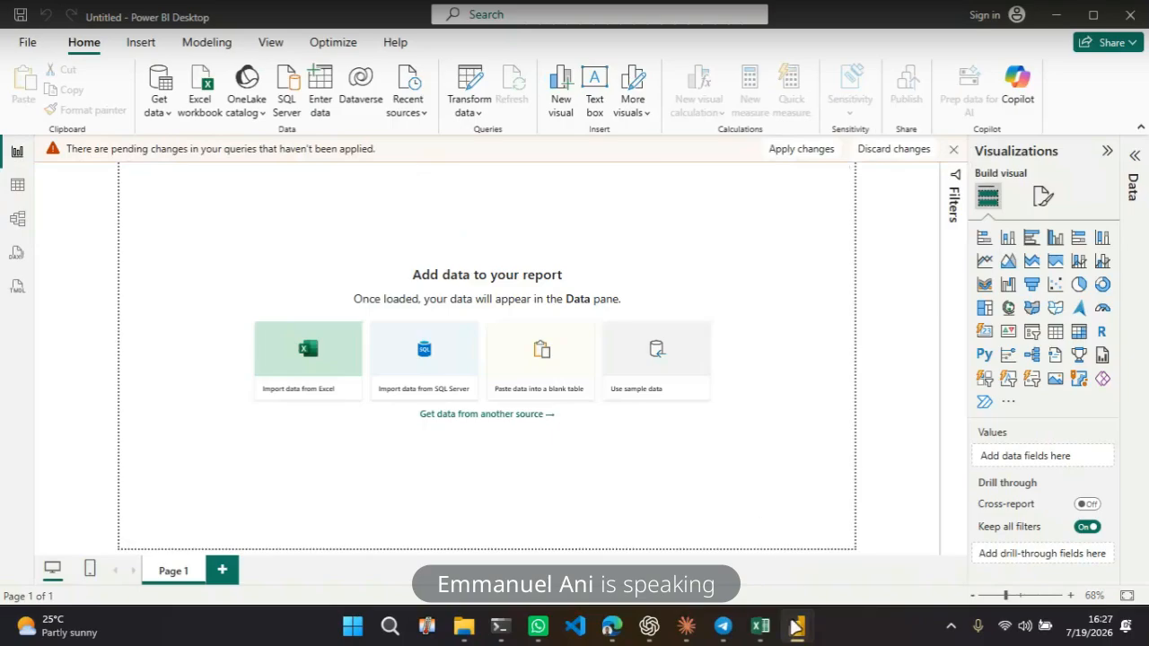
pyautogui.moveTo(796, 626)
pyautogui.moveTo(754, 630)
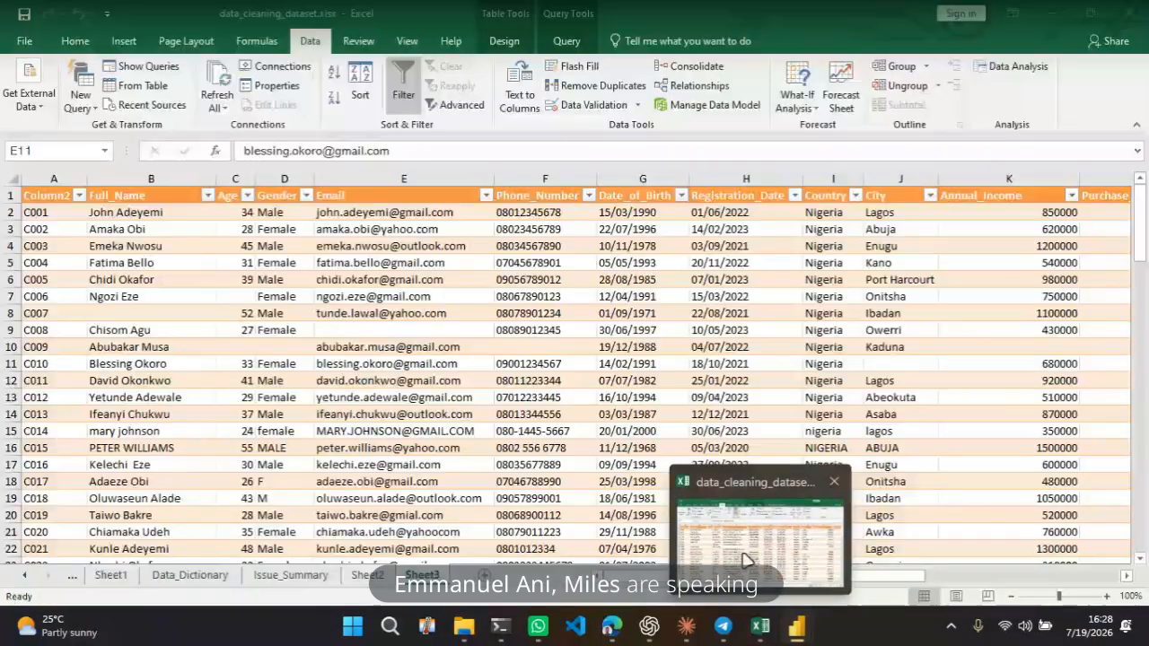
pyautogui.click(745, 561)
pyautogui.click(523, 395)
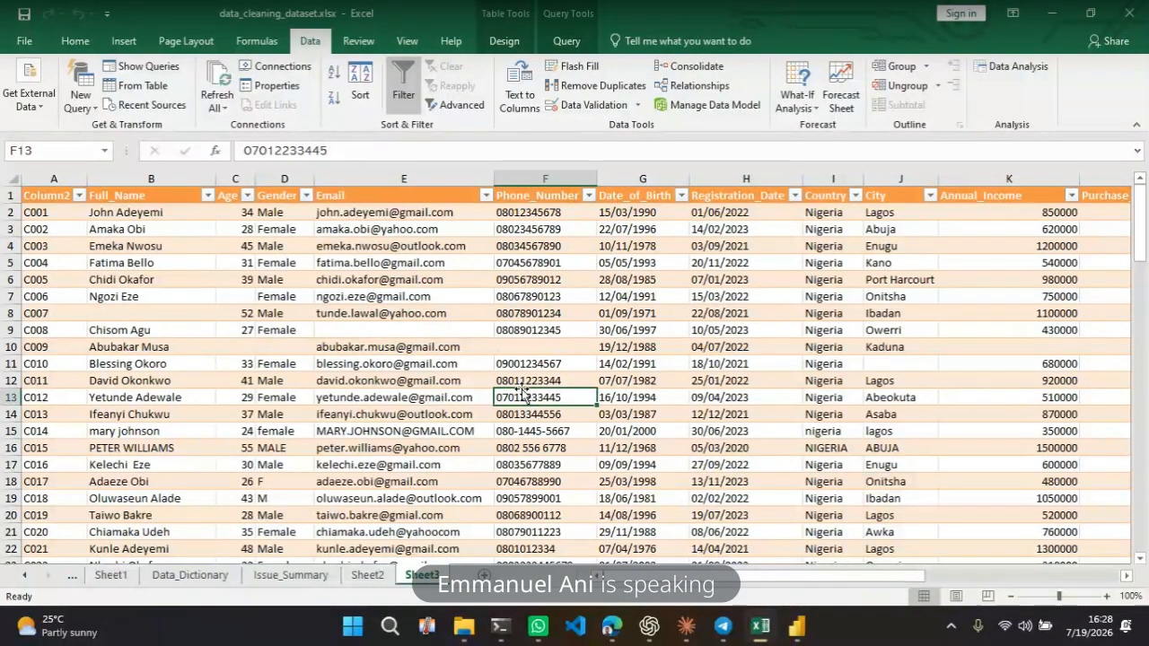
pyautogui.click(573, 40)
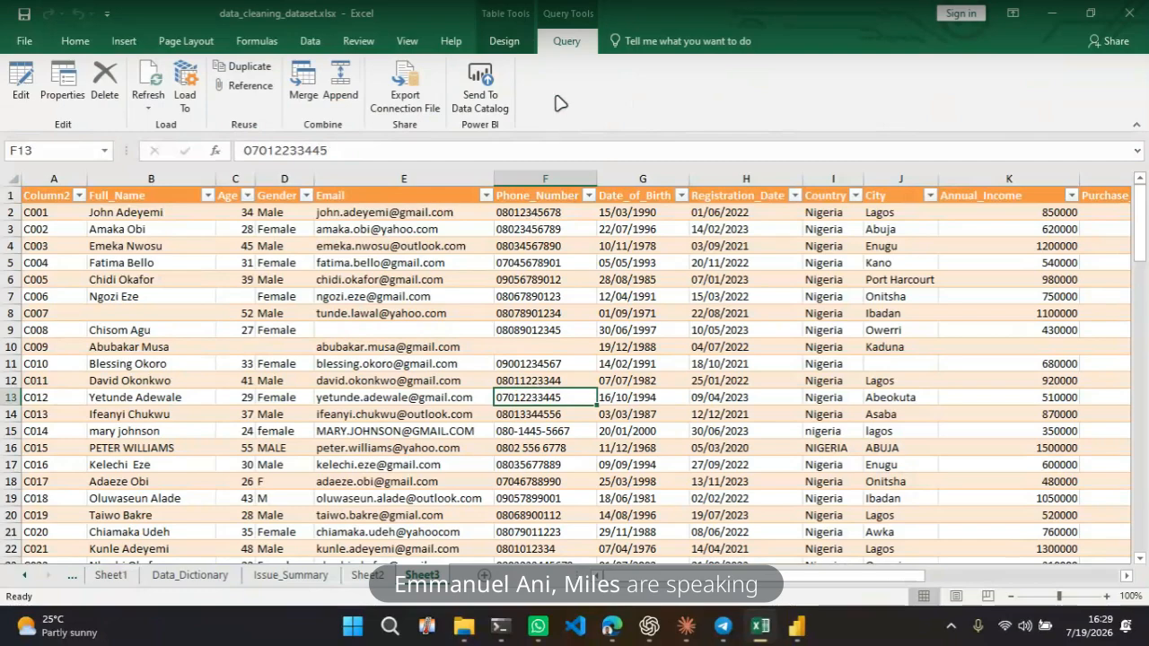
pyautogui.click(508, 45)
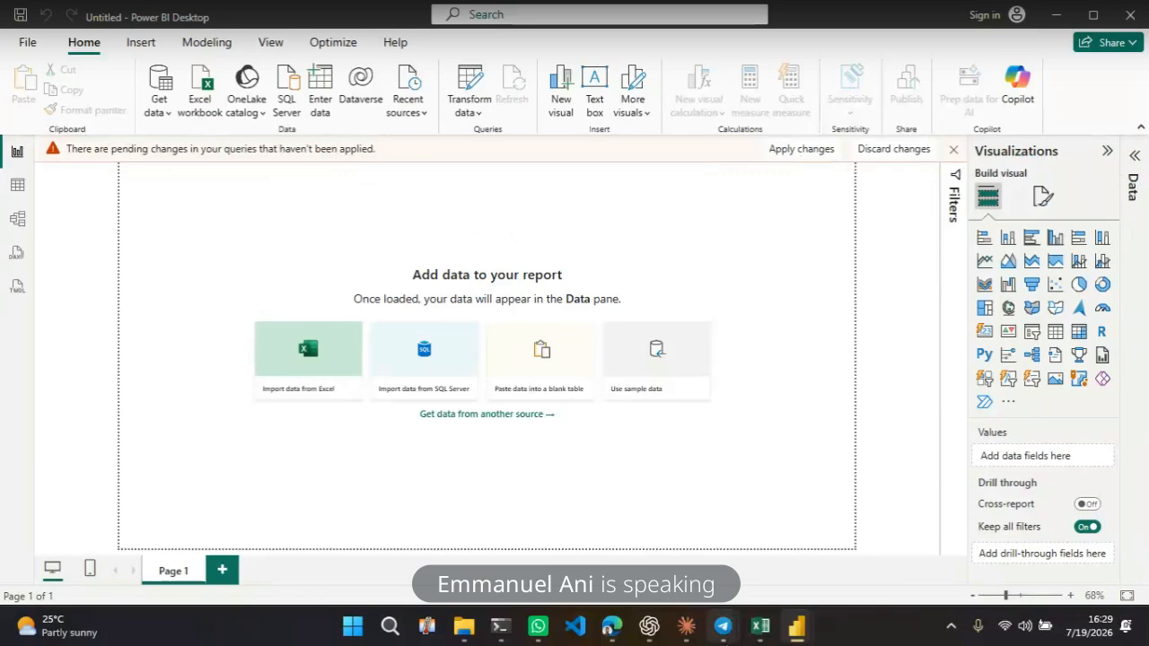
pyautogui.moveTo(723, 623)
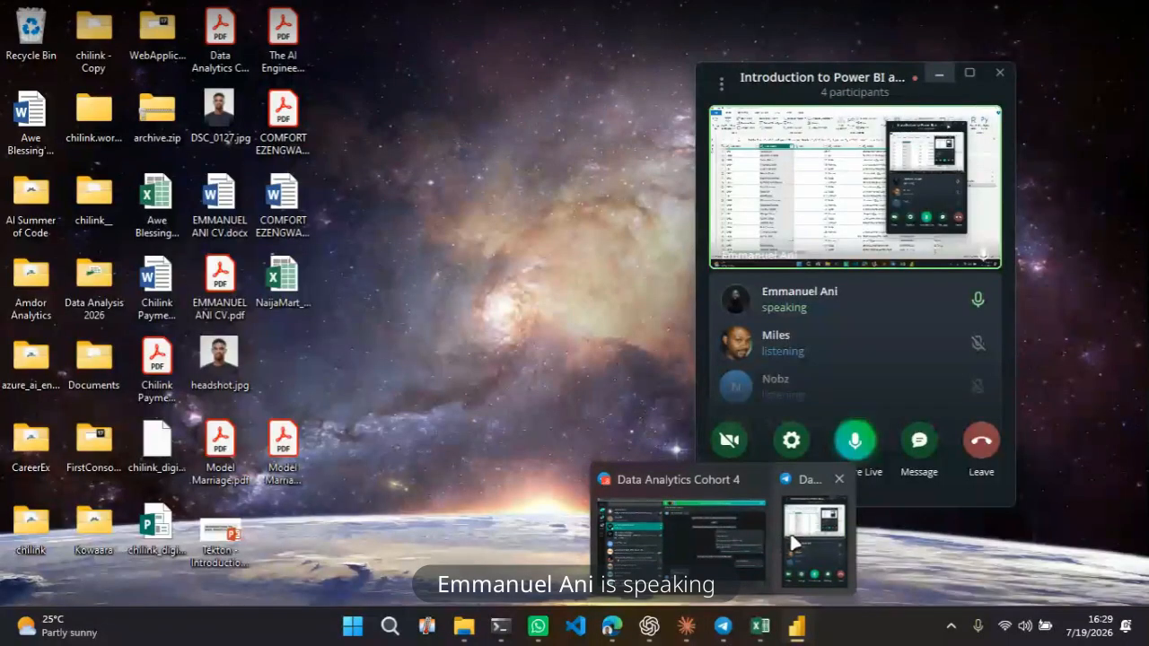
pyautogui.click(793, 542)
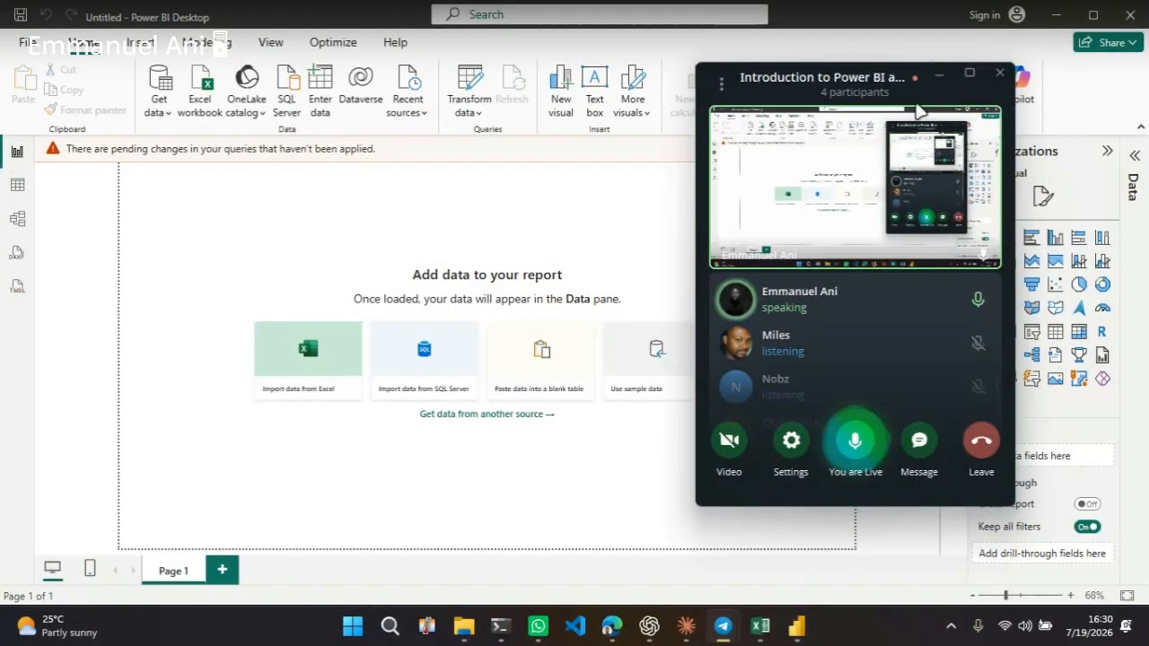
pyautogui.click(723, 85)
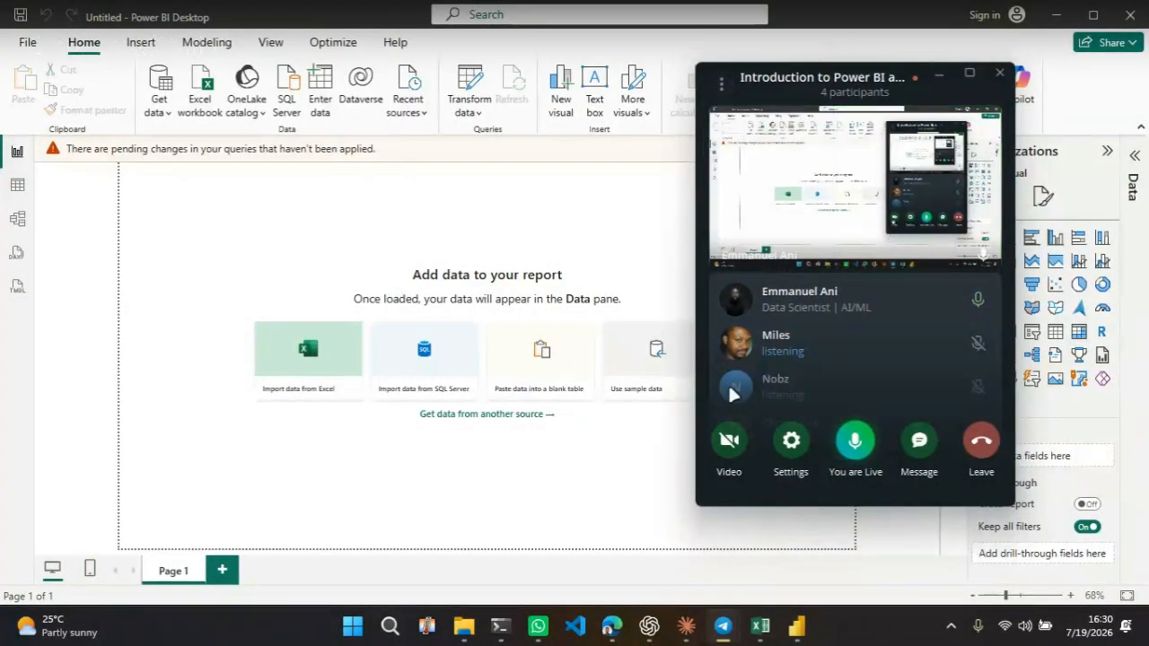
pyautogui.click(760, 628)
pyautogui.moveTo(794, 634)
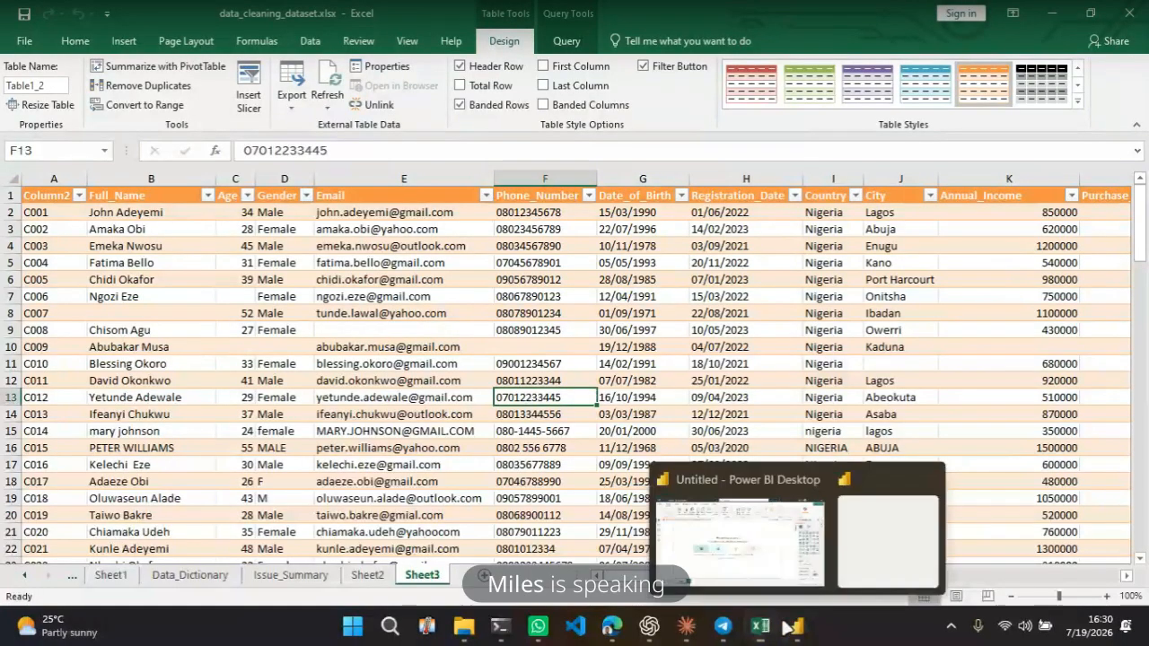
pyautogui.click(772, 539)
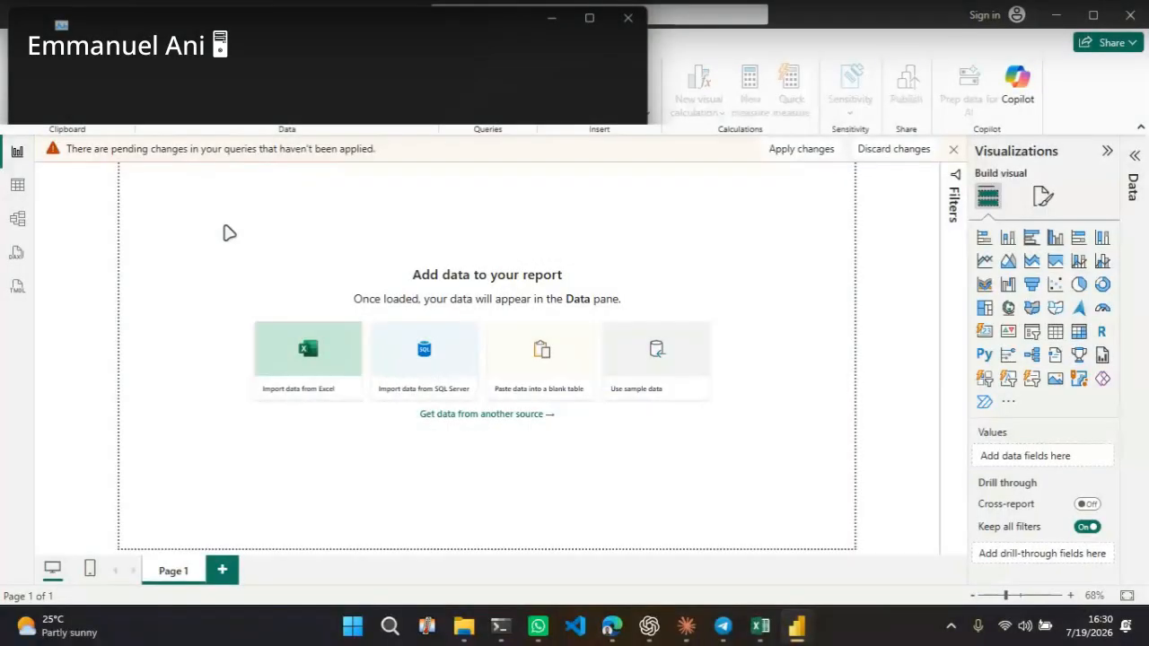
# Open Task Manager and end the Microsoft Power BI Desktop task
pyautogui.hotkey('ctrl', 'shift', 'Escape')
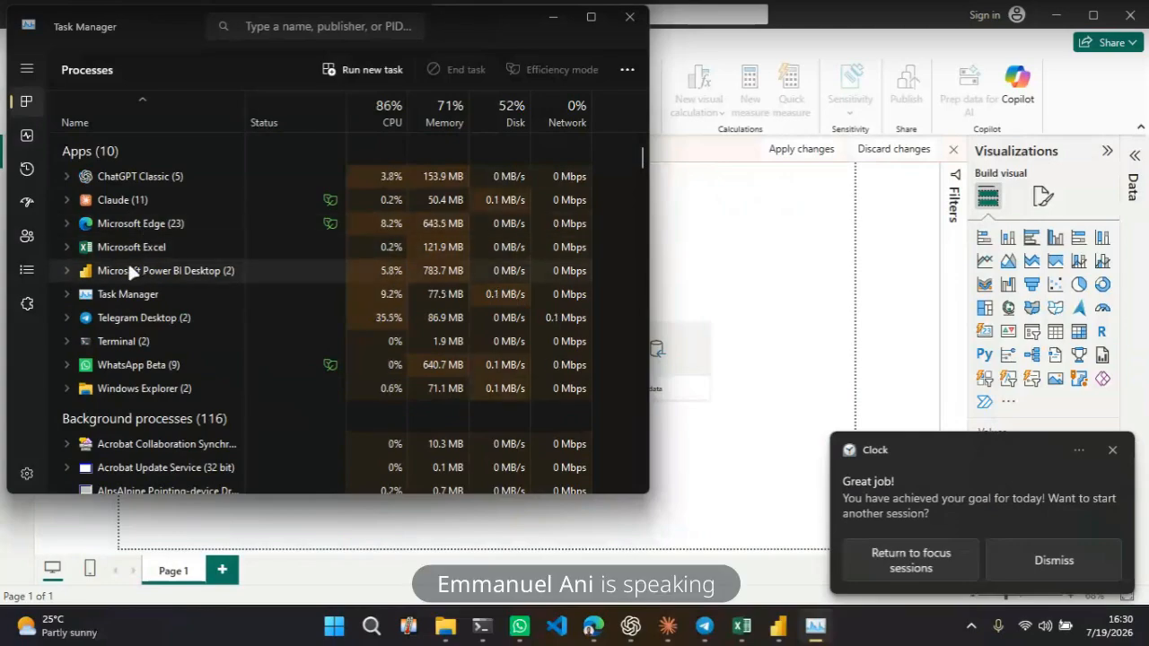
pyautogui.rightClick(128, 265)
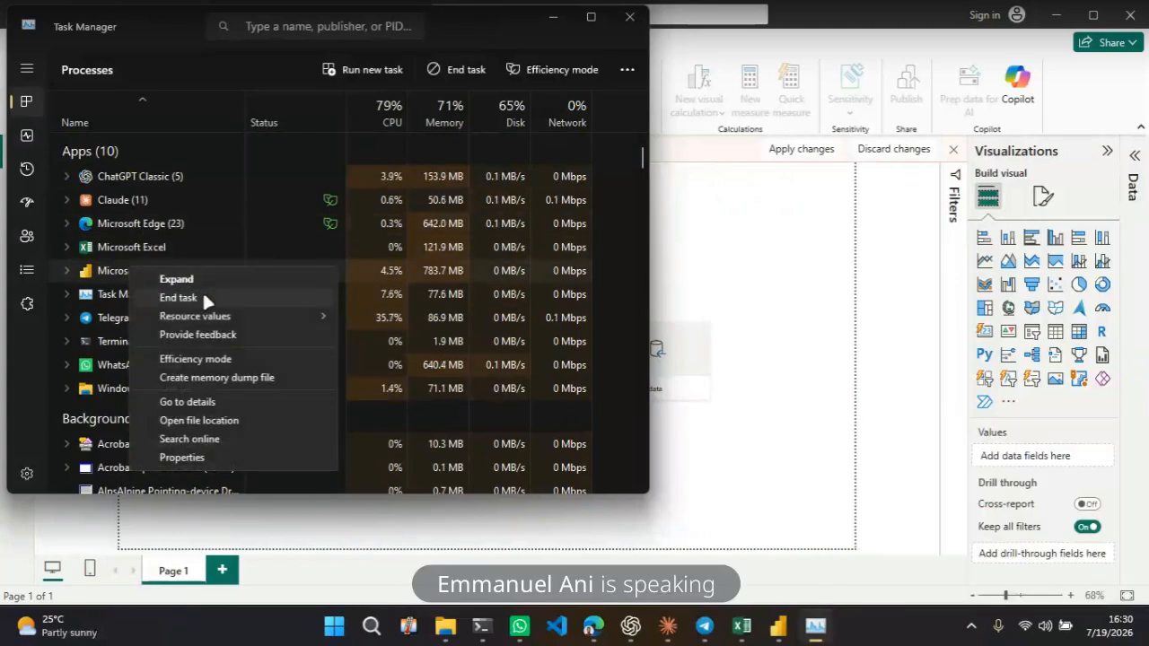
pyautogui.click(203, 298)
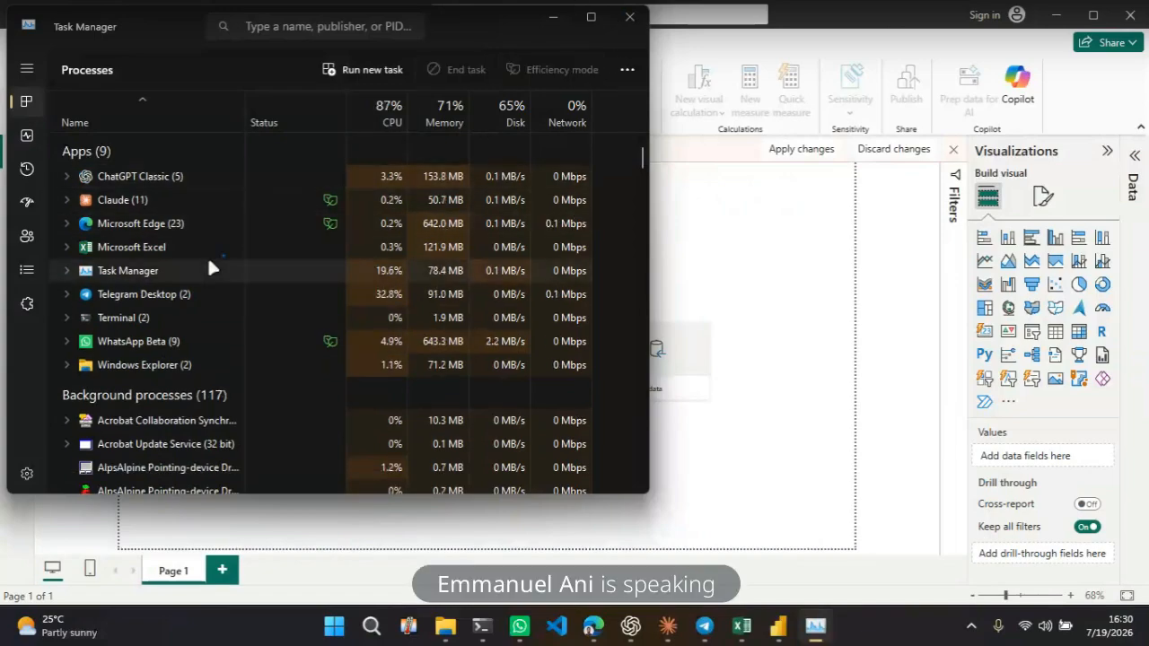
pyautogui.click(554, 20)
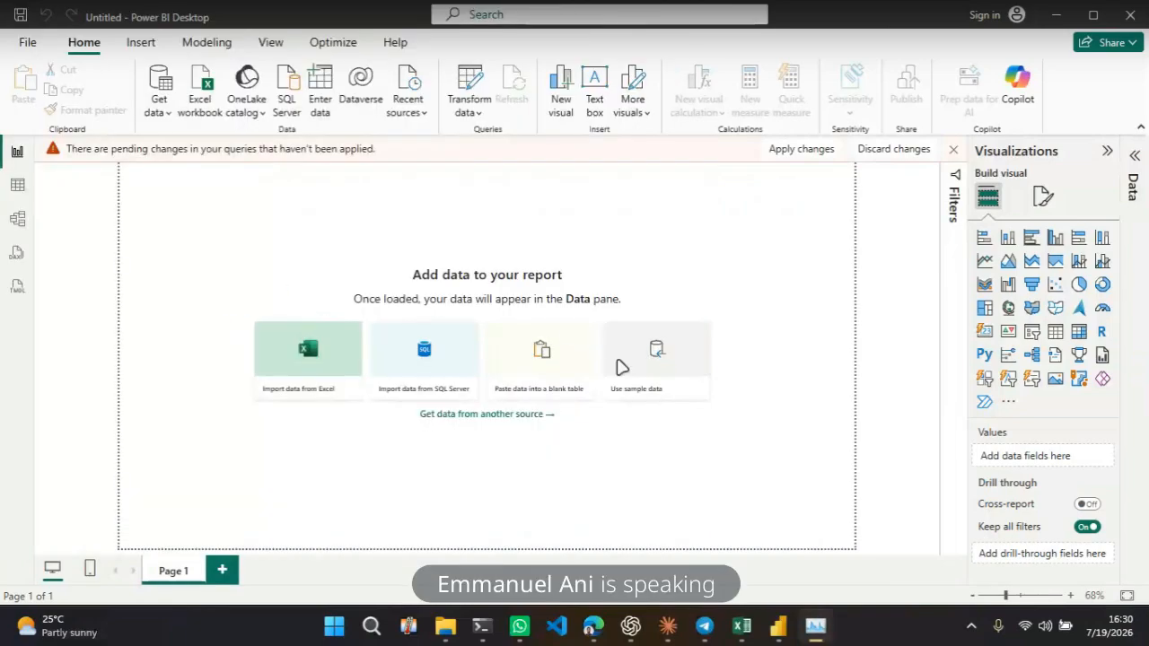
pyautogui.moveTo(816, 632)
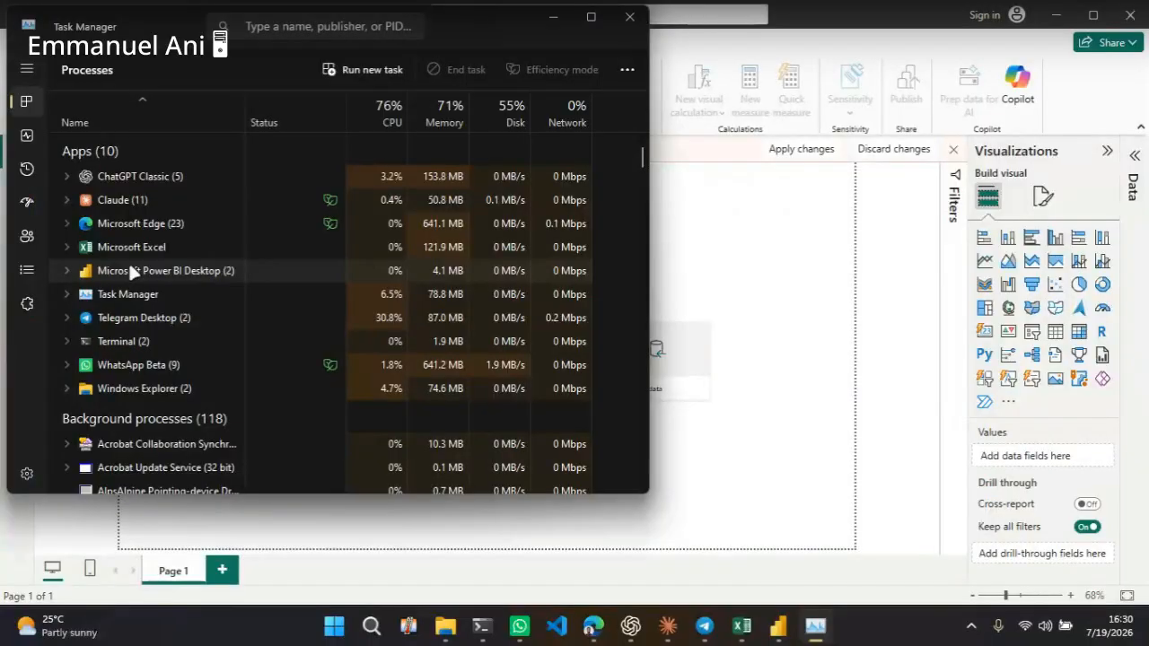
pyautogui.rightClick(130, 269)
pyautogui.click(190, 299)
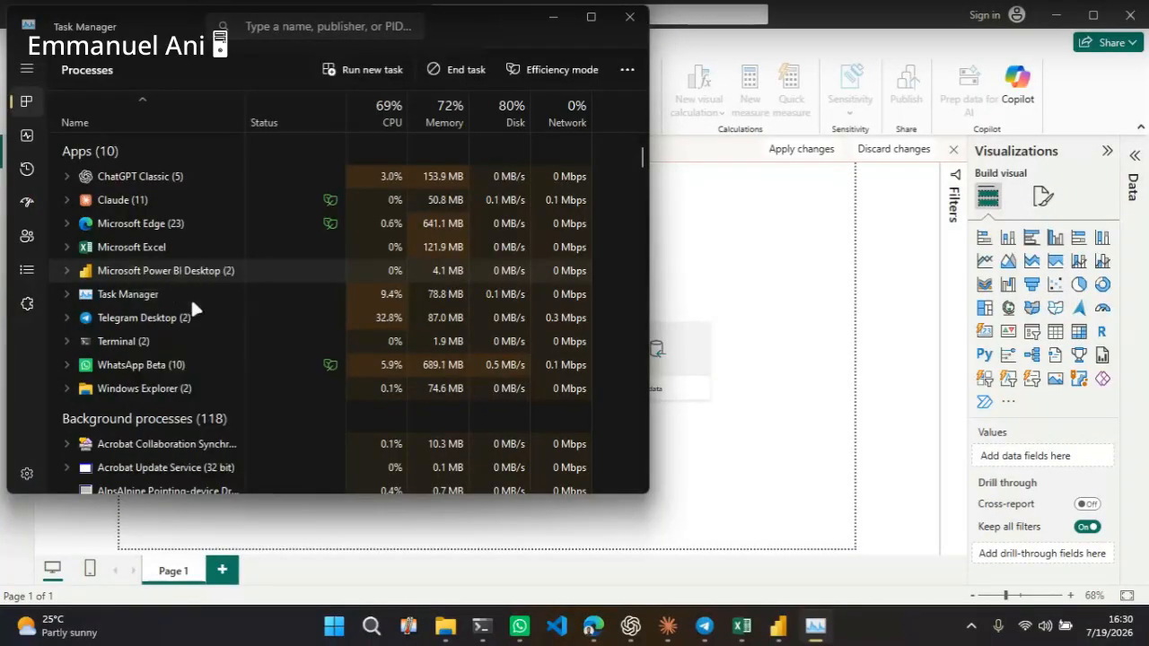
pyautogui.rightClick(128, 273)
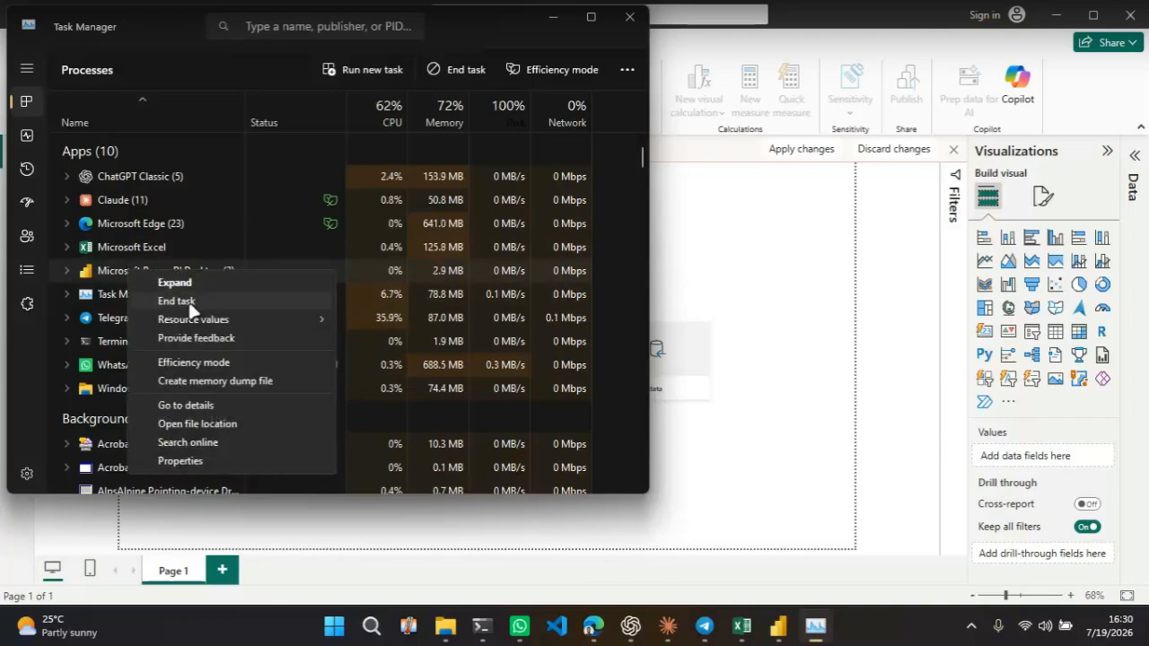
pyautogui.click(215, 298)
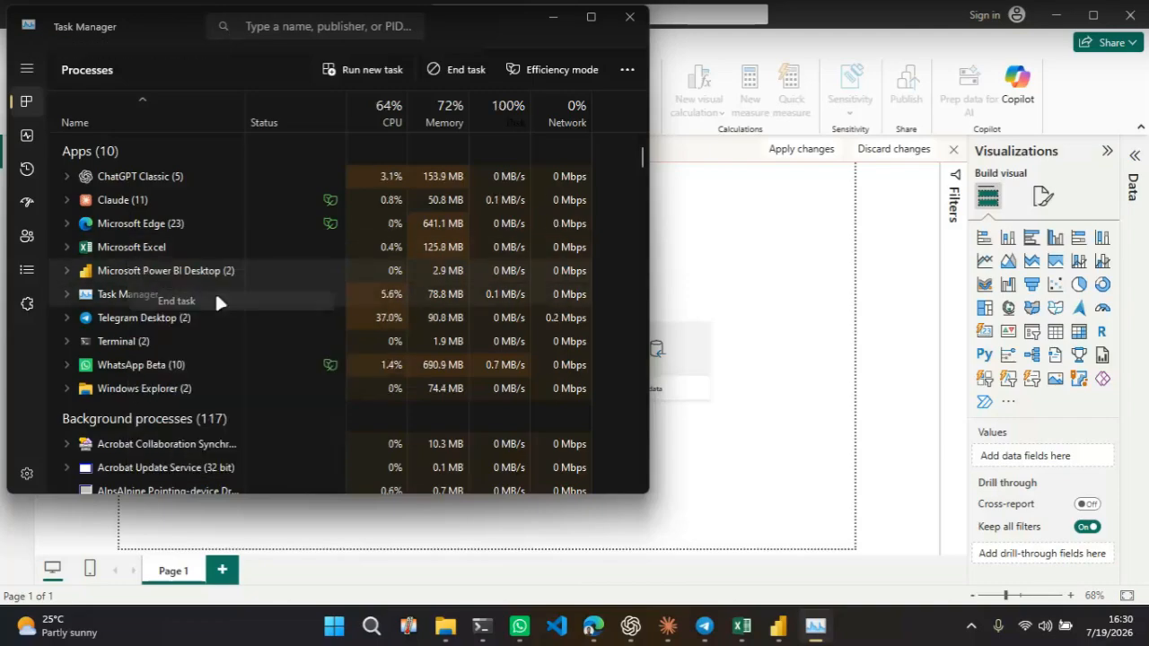
# Expand the Power BI Desktop process and end each of its remaining windows
pyautogui.click(73, 269)
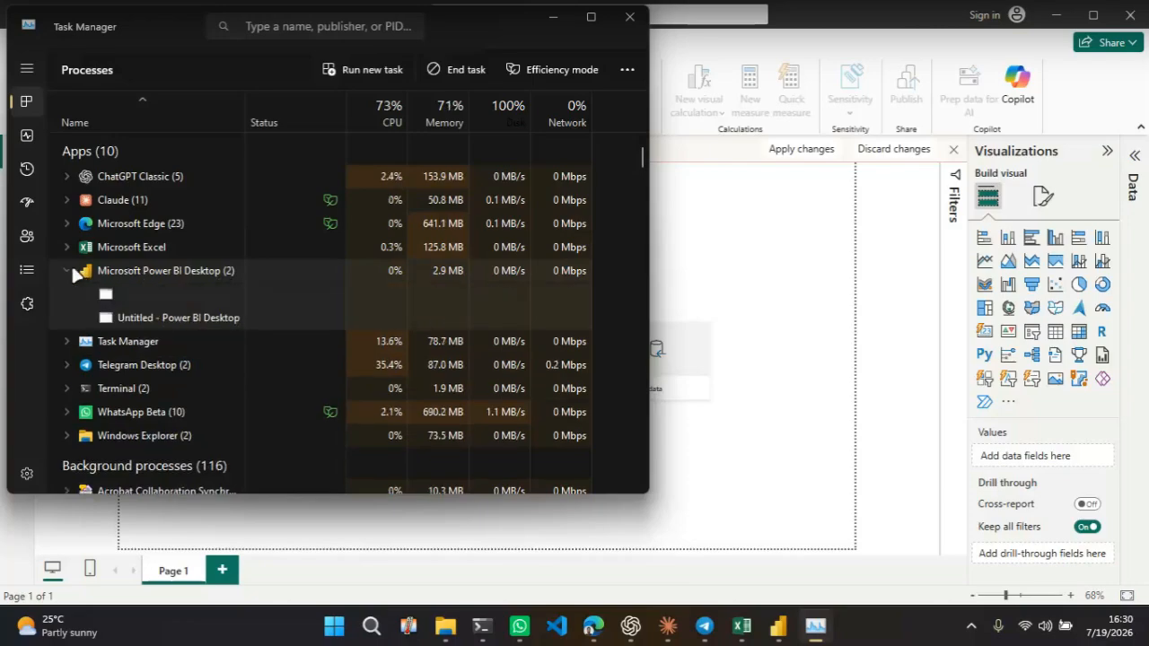
pyautogui.rightClick(163, 319)
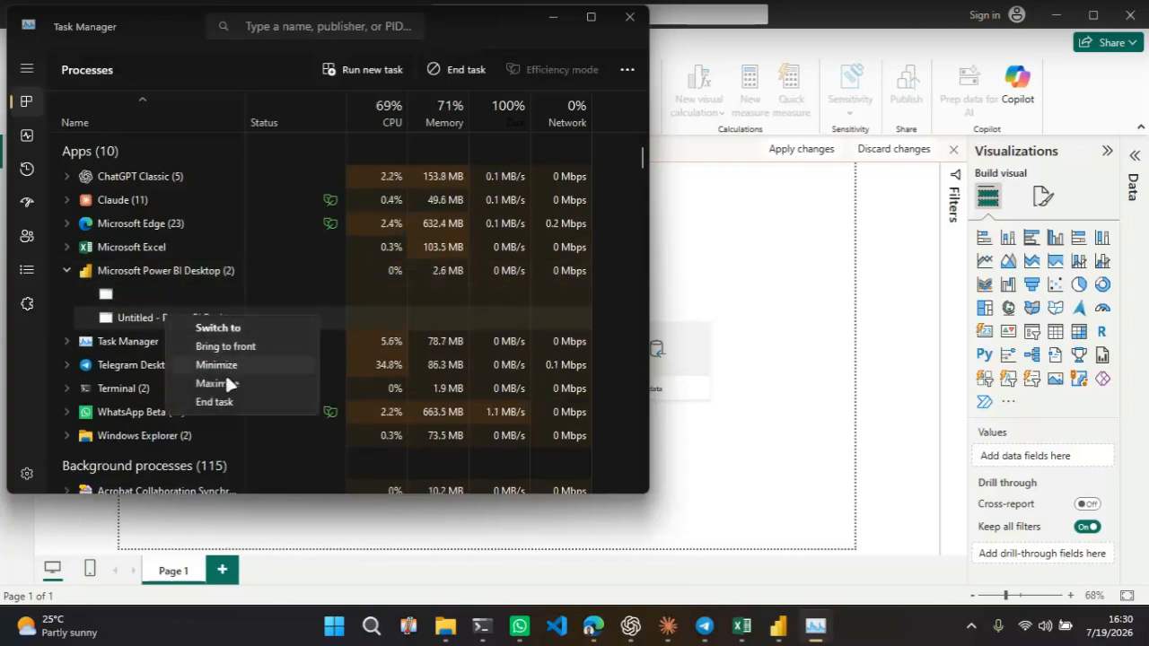
pyautogui.click(228, 400)
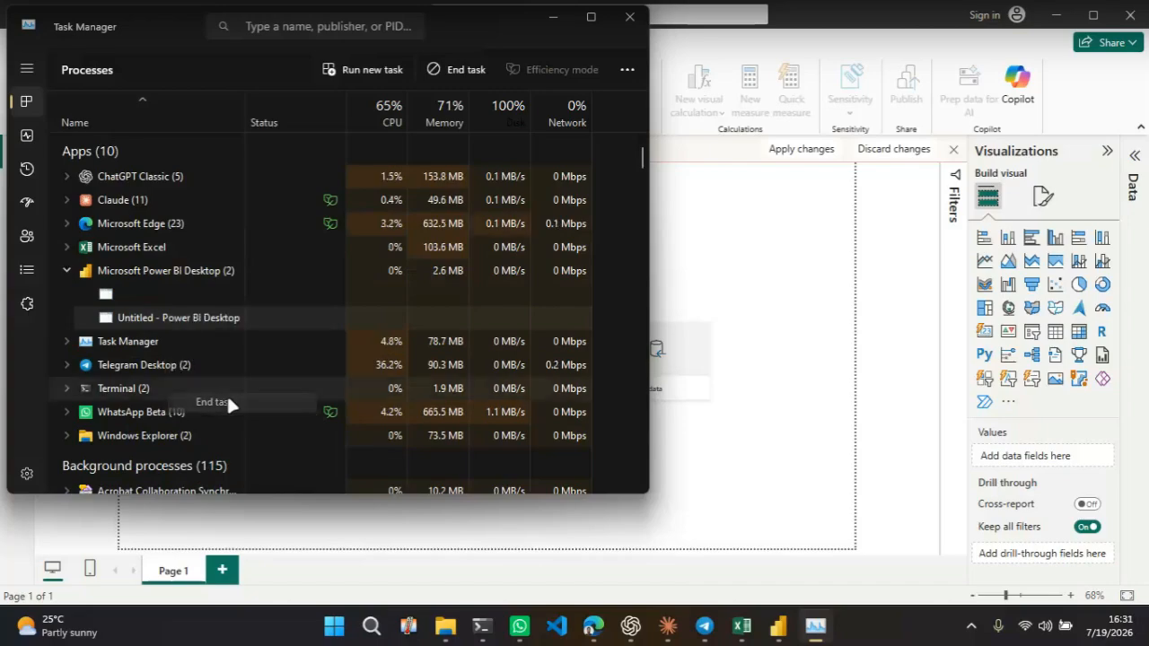
pyautogui.rightClick(142, 301)
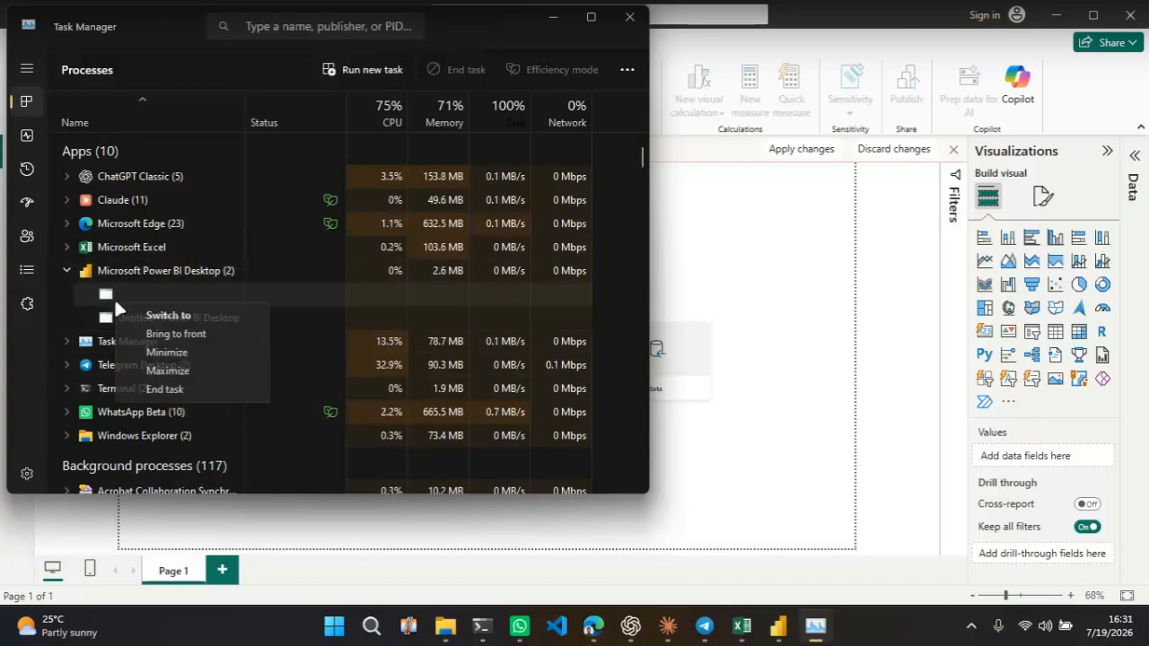
pyautogui.click(200, 386)
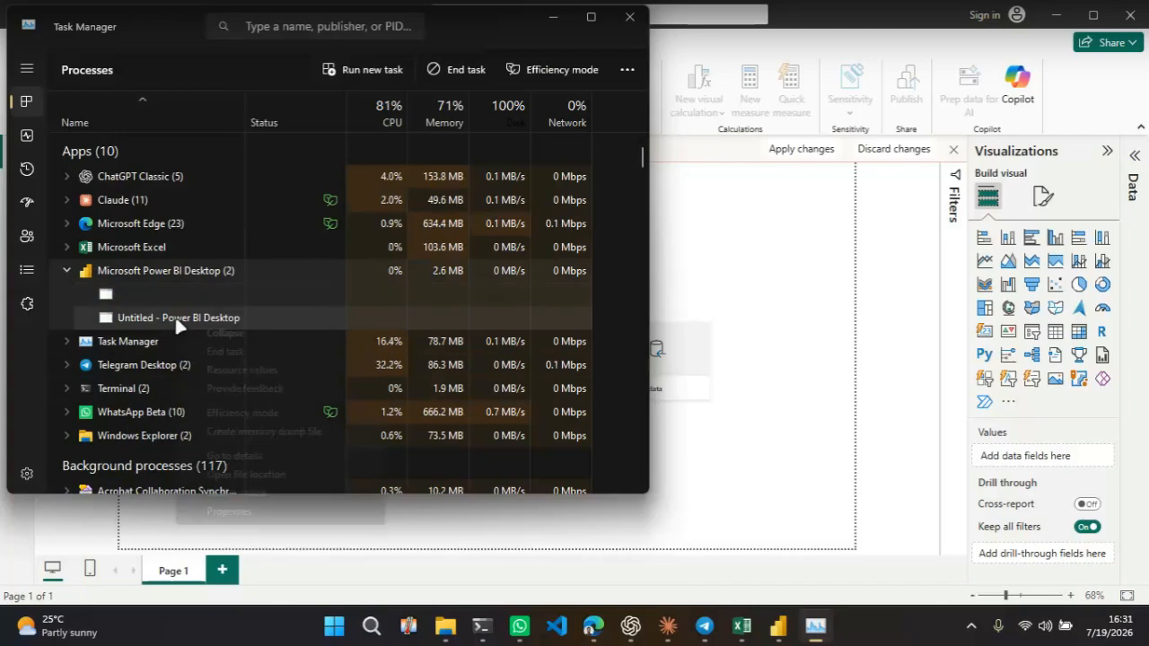
pyautogui.rightClick(179, 321)
pyautogui.click(225, 351)
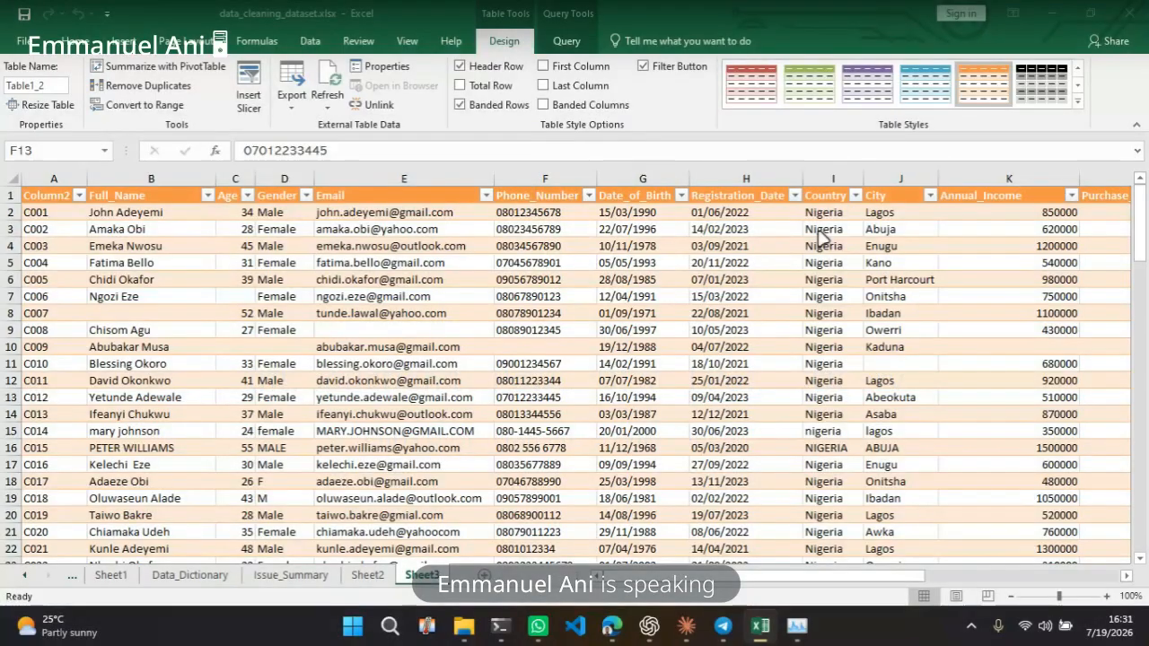
# Search for powerbi in the app launcher and start Power BI Desktop
pyautogui.hotkey('alt', 'space')
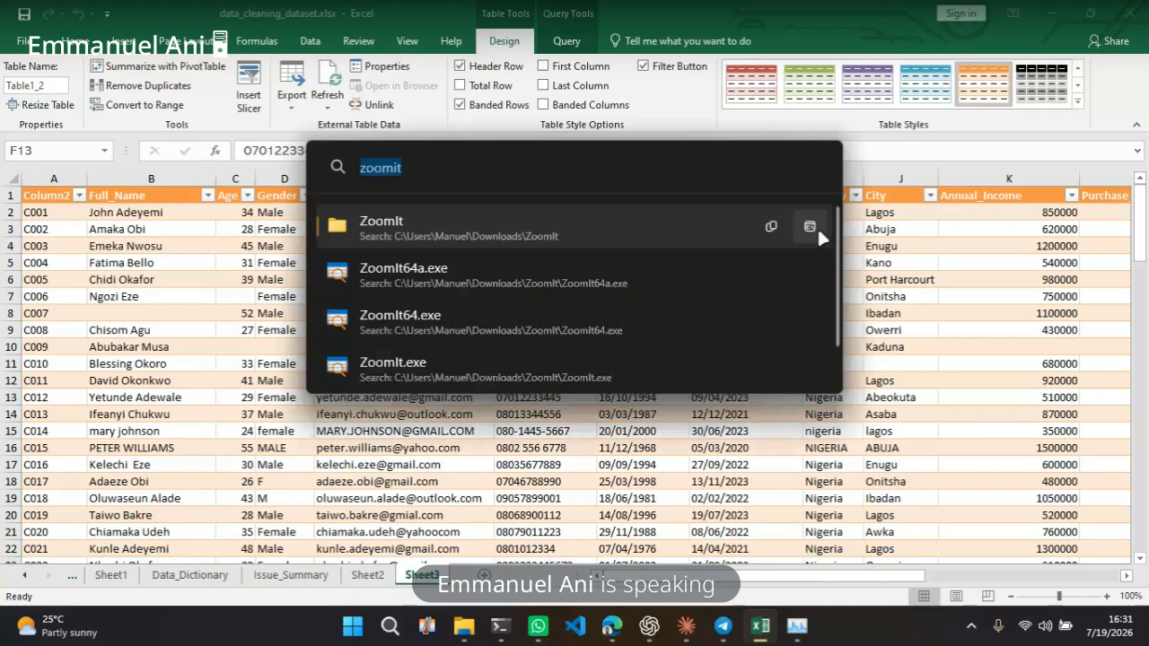
pyautogui.write('powerbi')
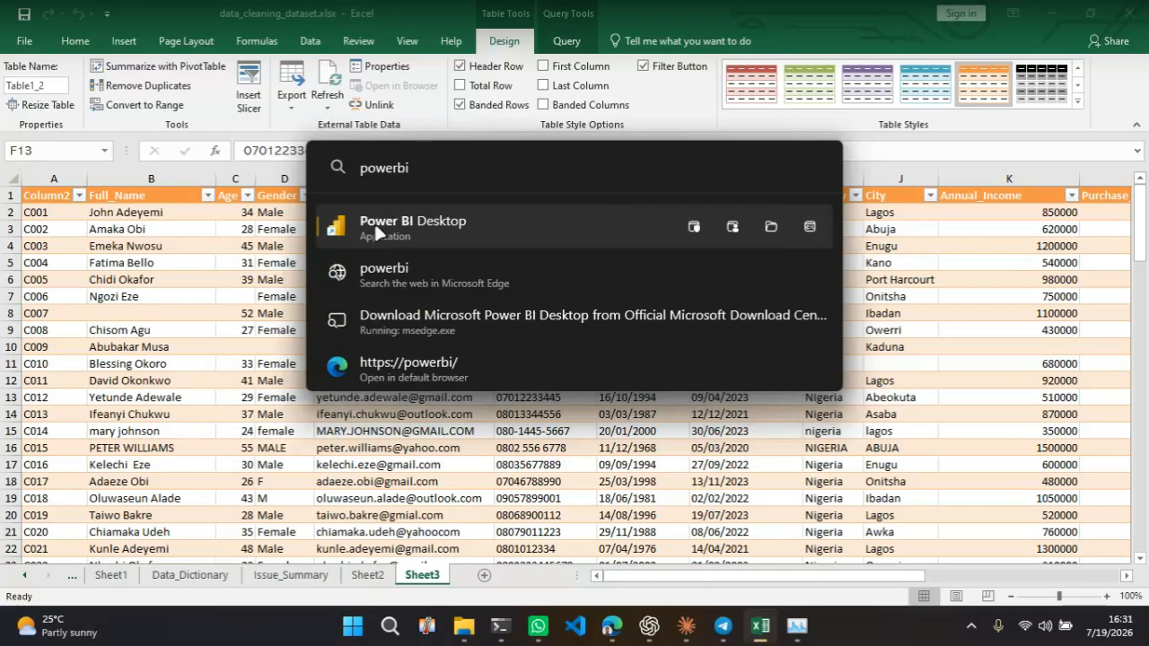
pyautogui.click(377, 232)
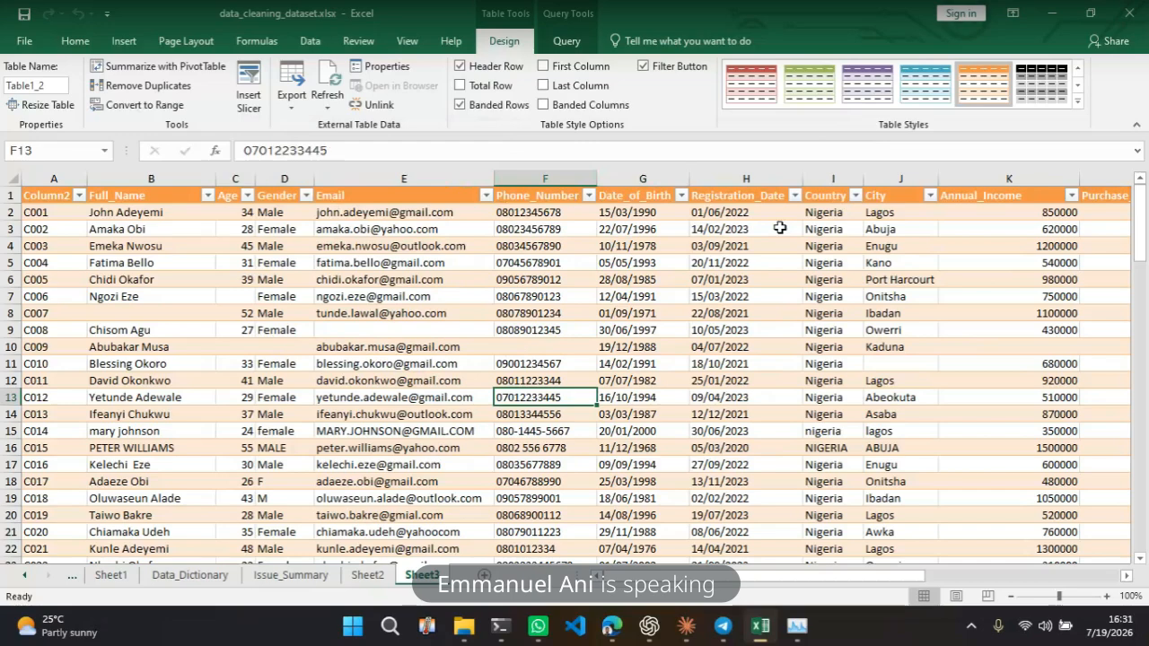
# Select the Registration_Date column in the Excel data sheet to examine its date values
pyautogui.click(585, 267)
pyautogui.click(558, 247)
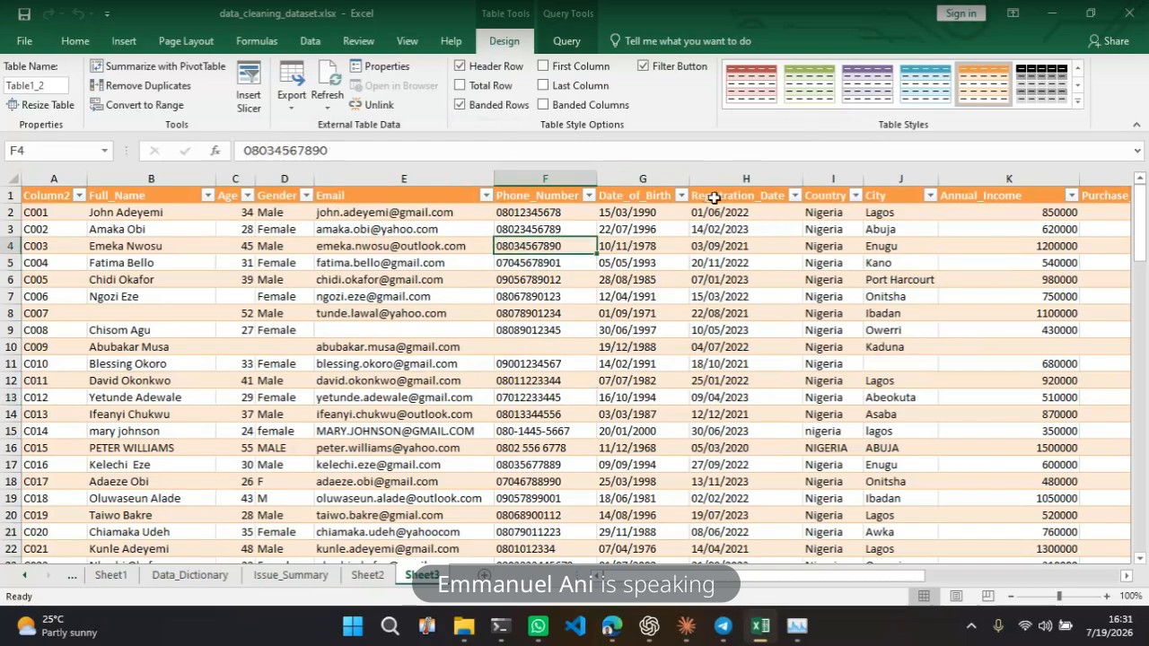
pyautogui.click(715, 198)
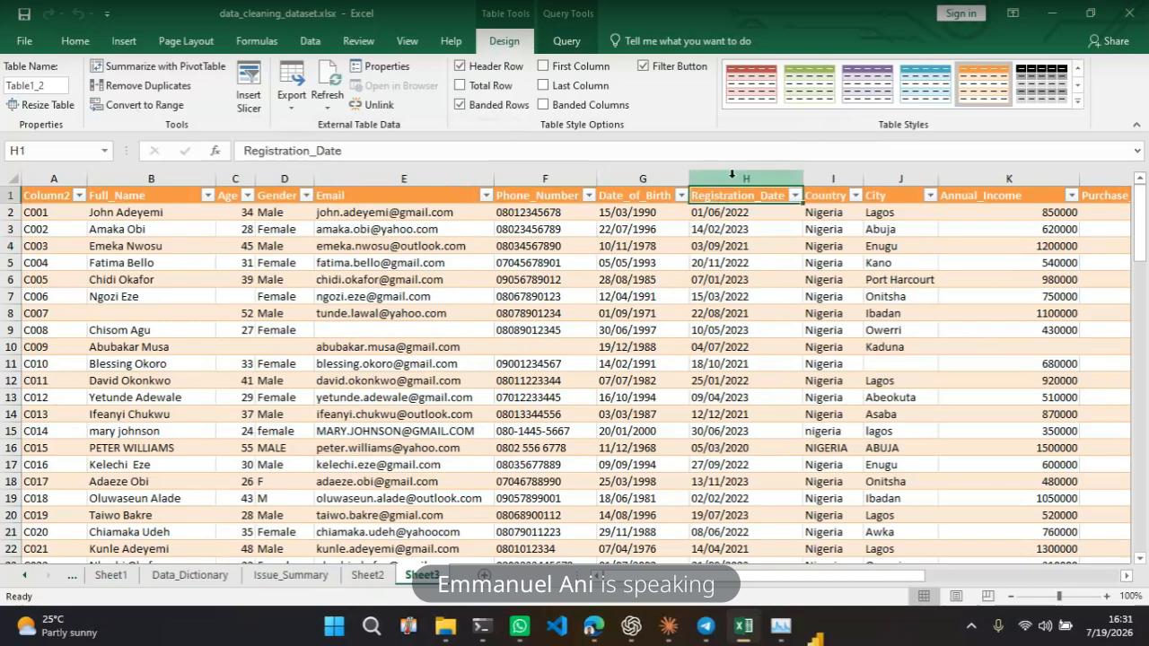
pyautogui.click(732, 175)
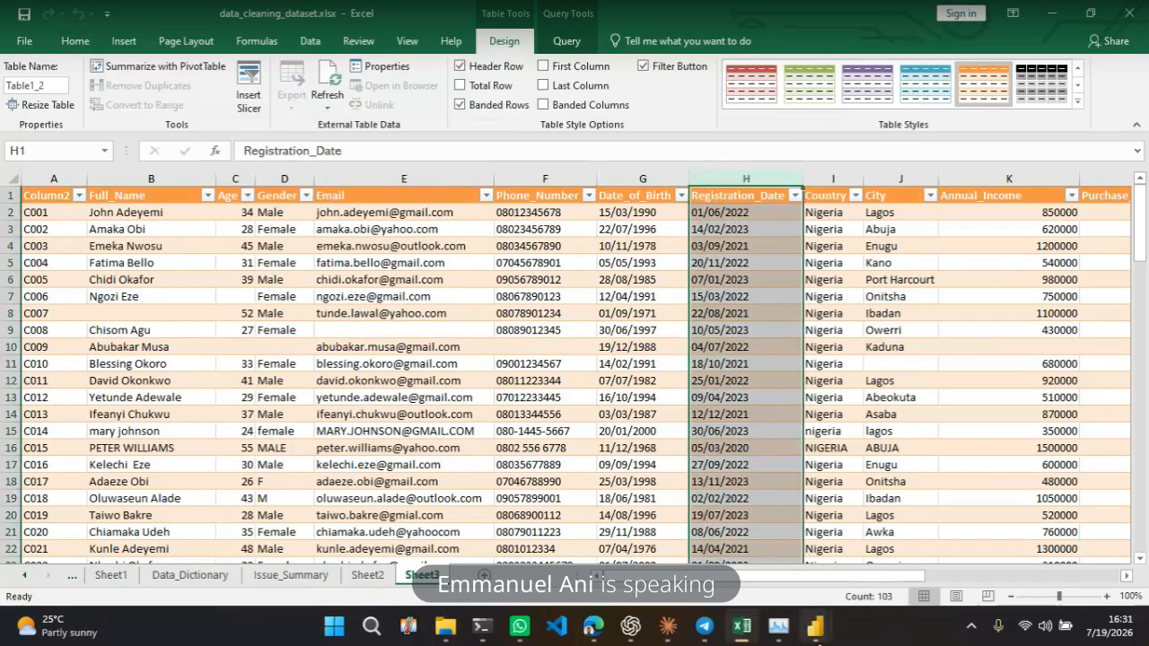
# Start a new blank report in Power BI Desktop
pyautogui.moveTo(819, 635)
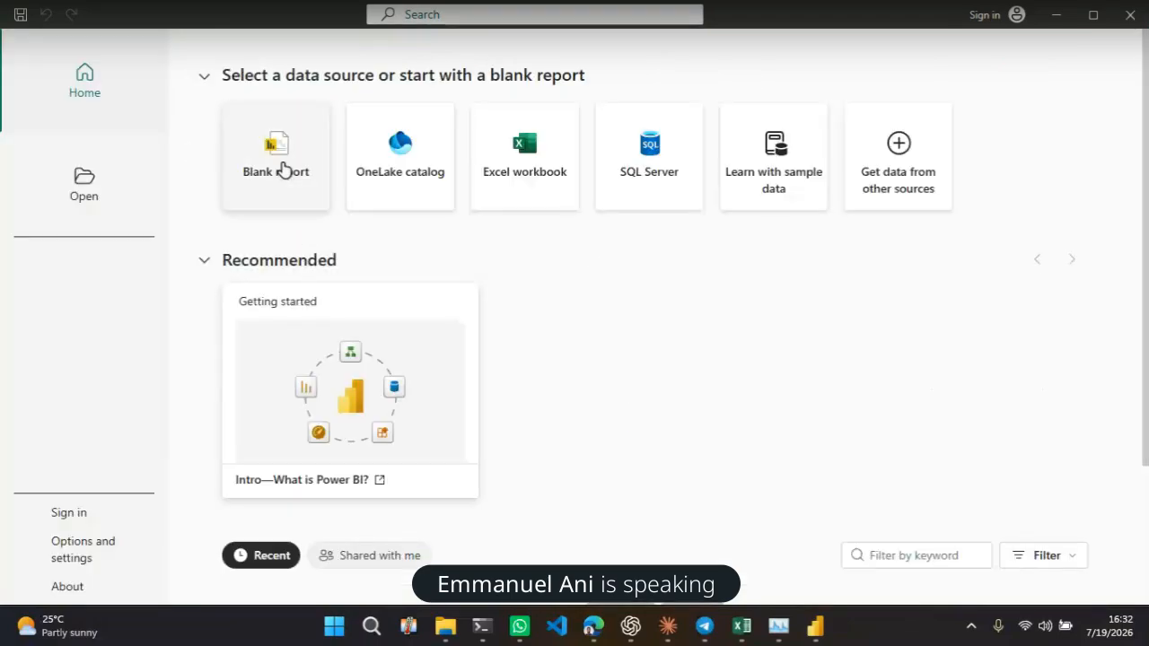
pyautogui.click(282, 171)
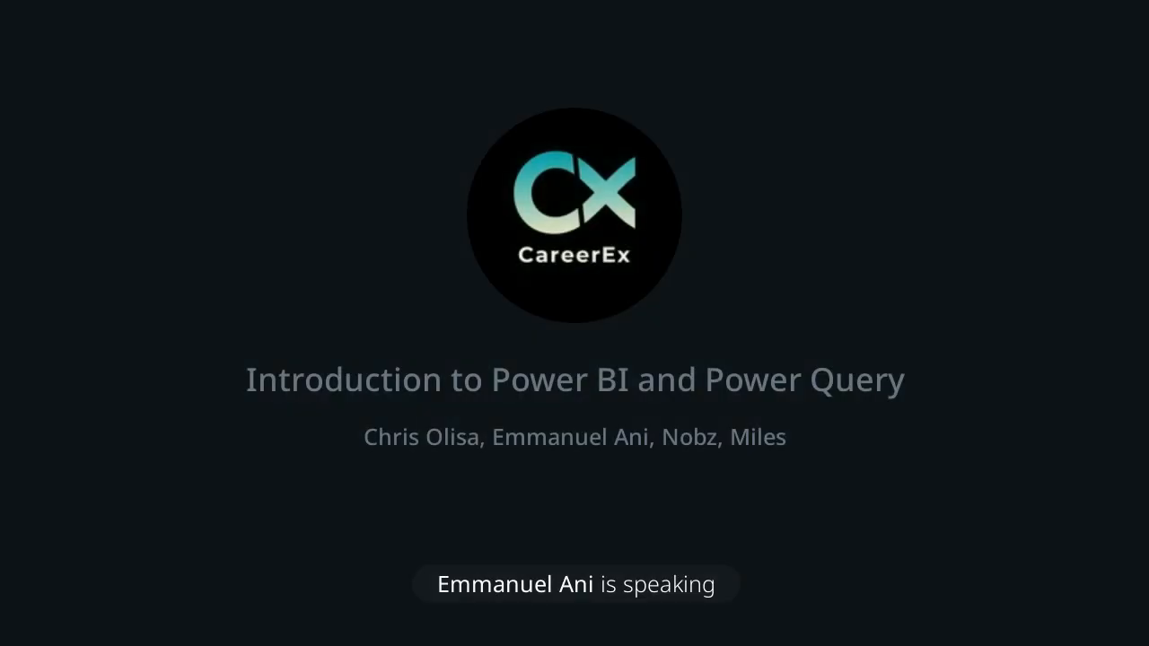
# Import the data_cleaning_dataset.xlsx workbook from Downloads and select its Raw_Dirty_Data sheet in the Navigator for loading
pyautogui.click(77, 279)
pyautogui.click(455, 49)
pyautogui.write('data')
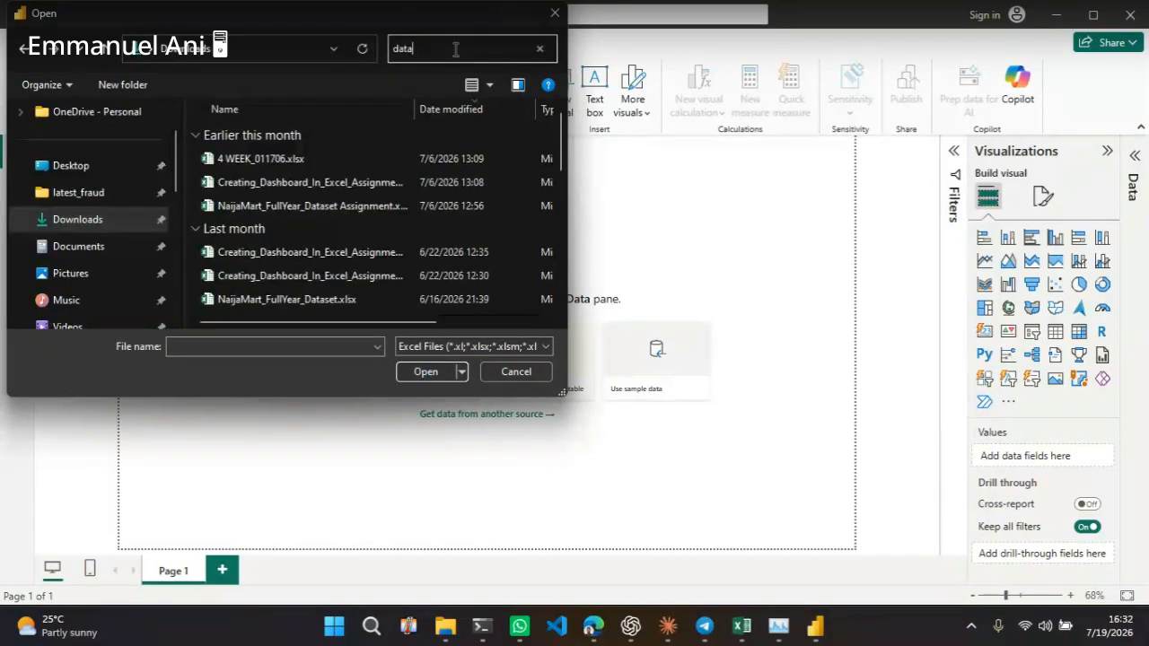
pyautogui.press('BackSpace')
pyautogui.press('BackSpace')
pyautogui.press('BackSpace')
pyautogui.press('BackSpace')
pyautogui.write('cleaned')
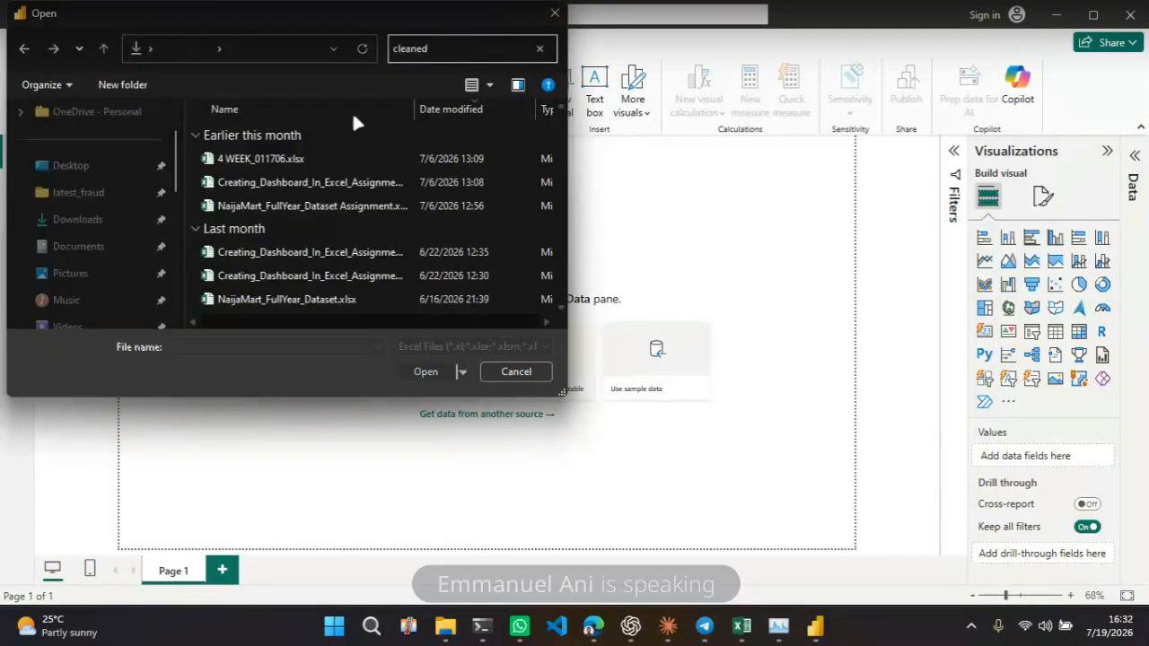
pyautogui.press('BackSpace')
pyautogui.press('BackSpace')
pyautogui.press('BackSpace')
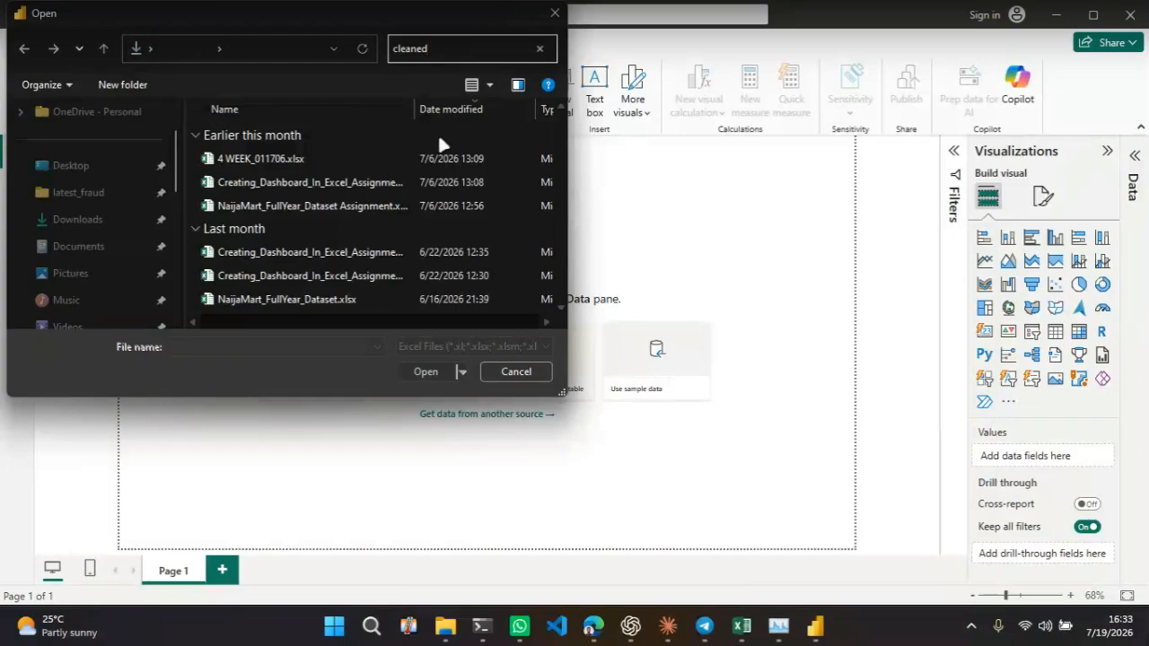
pyautogui.write('ning')
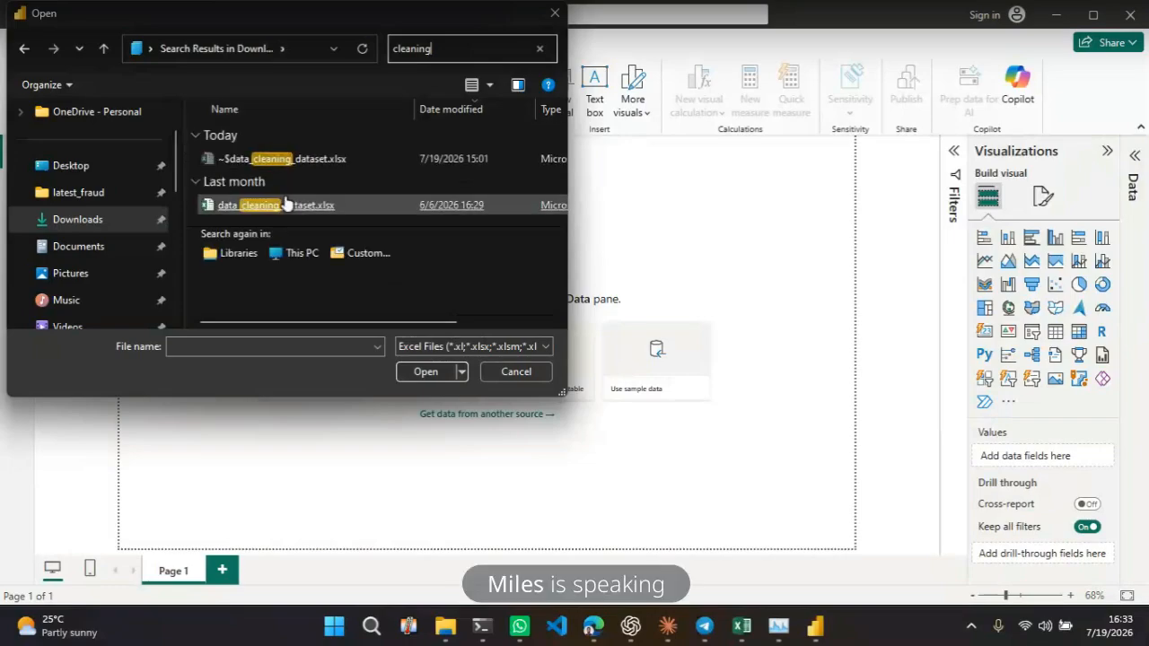
pyautogui.click(286, 214)
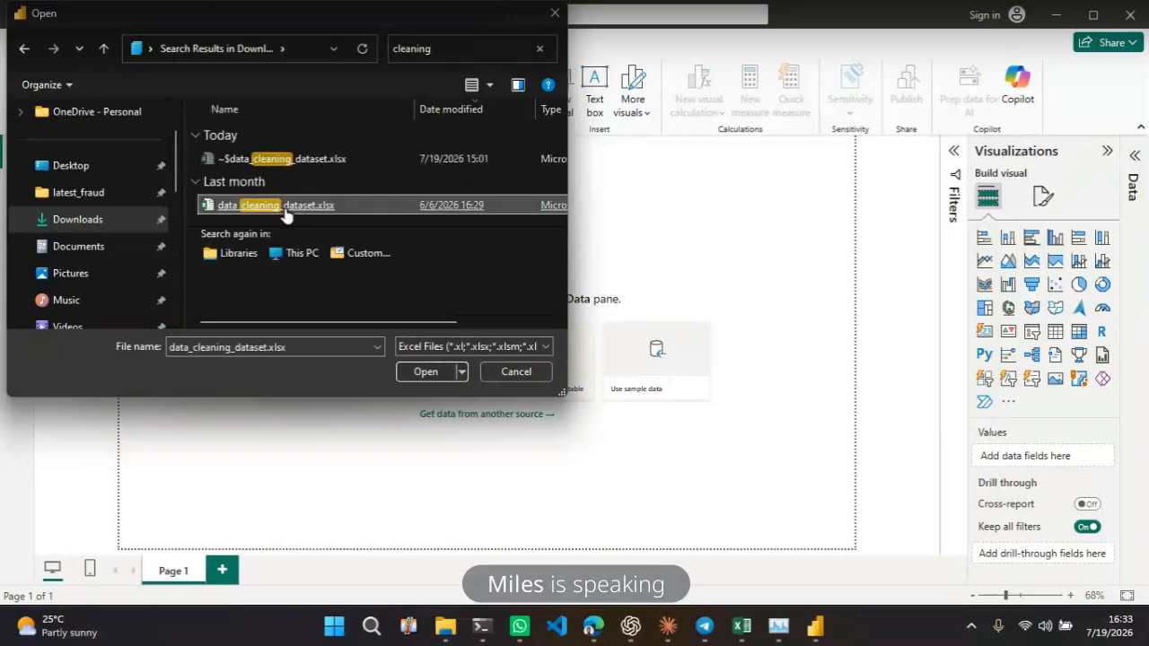
pyautogui.doubleClick(285, 214)
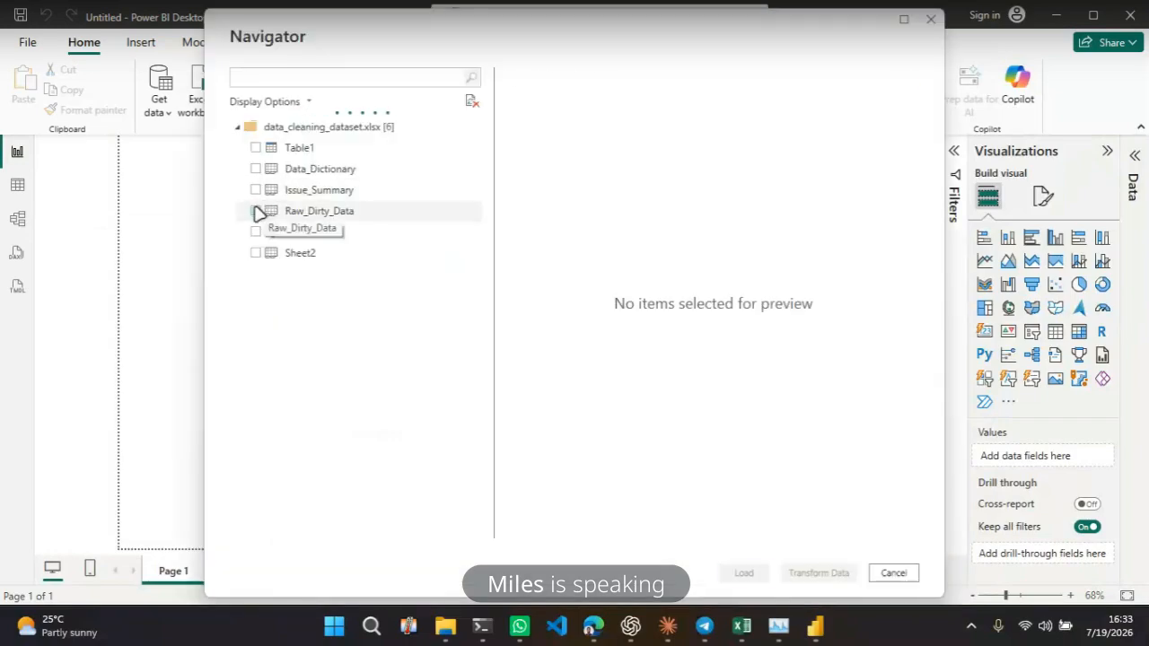
pyautogui.click(255, 211)
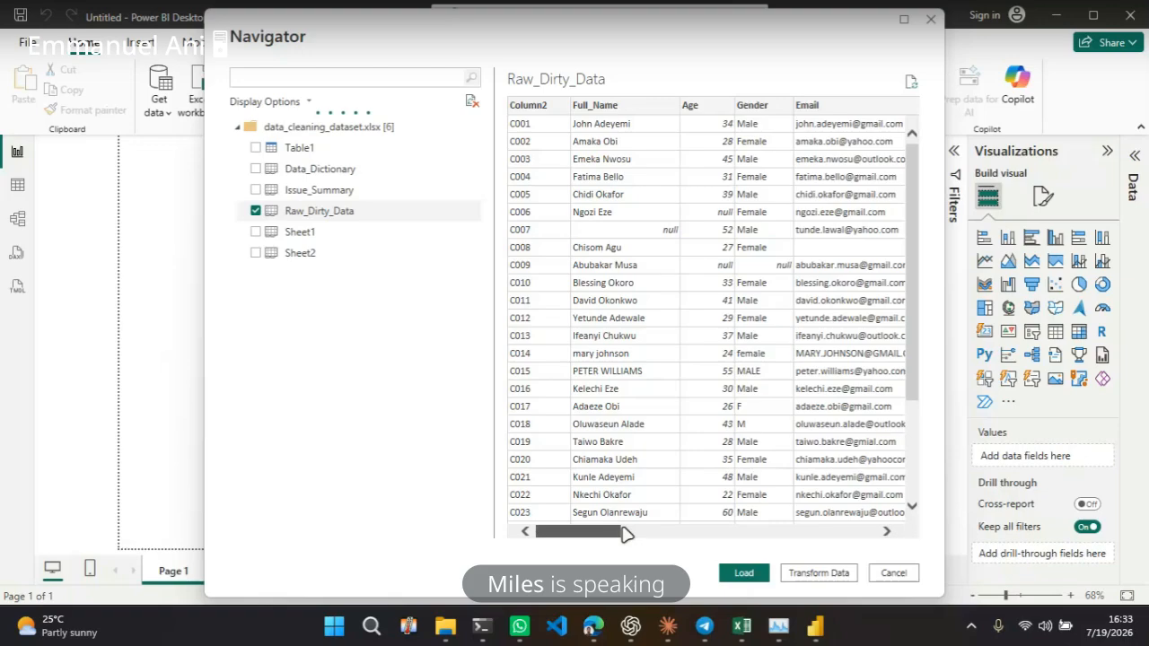
pyautogui.moveTo(626, 533); pyautogui.dragTo(880, 534)
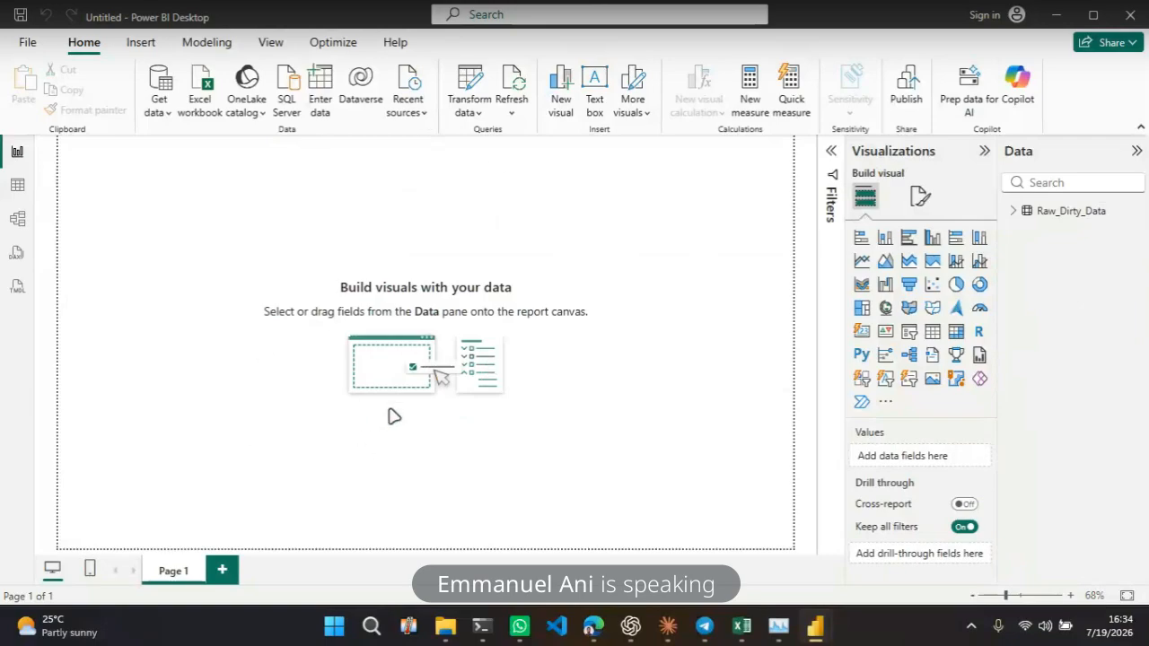
# Look through the Table, Model, DAX query and TMDL views of the loaded data, then return to the report
pyautogui.click(16, 187)
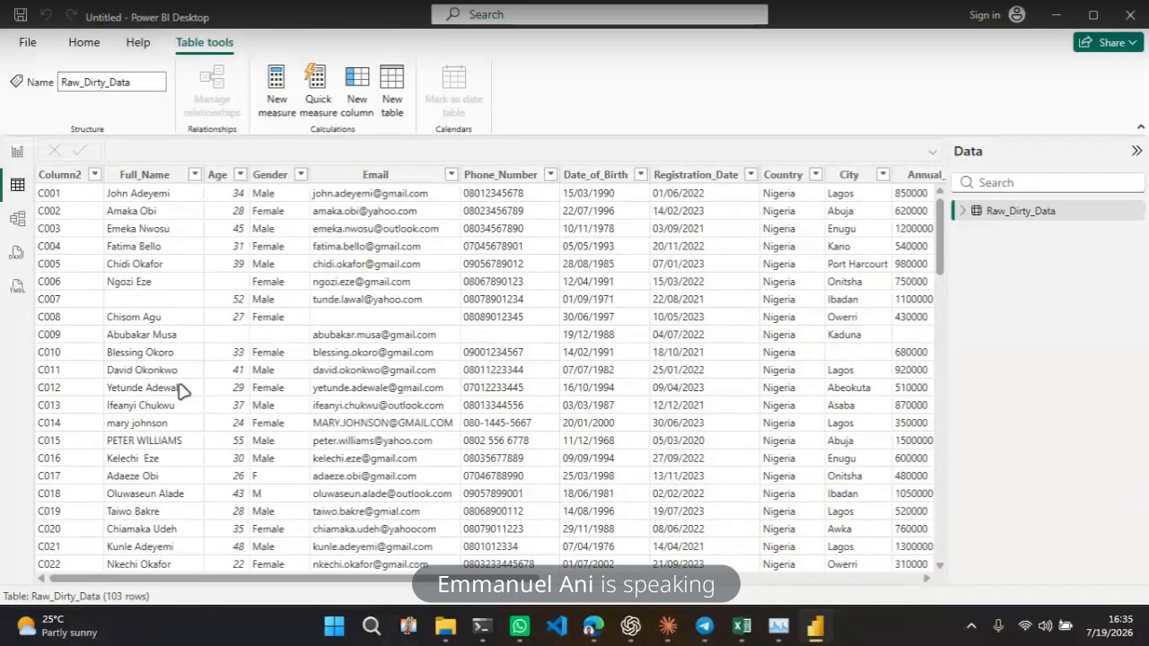
pyautogui.click(18, 219)
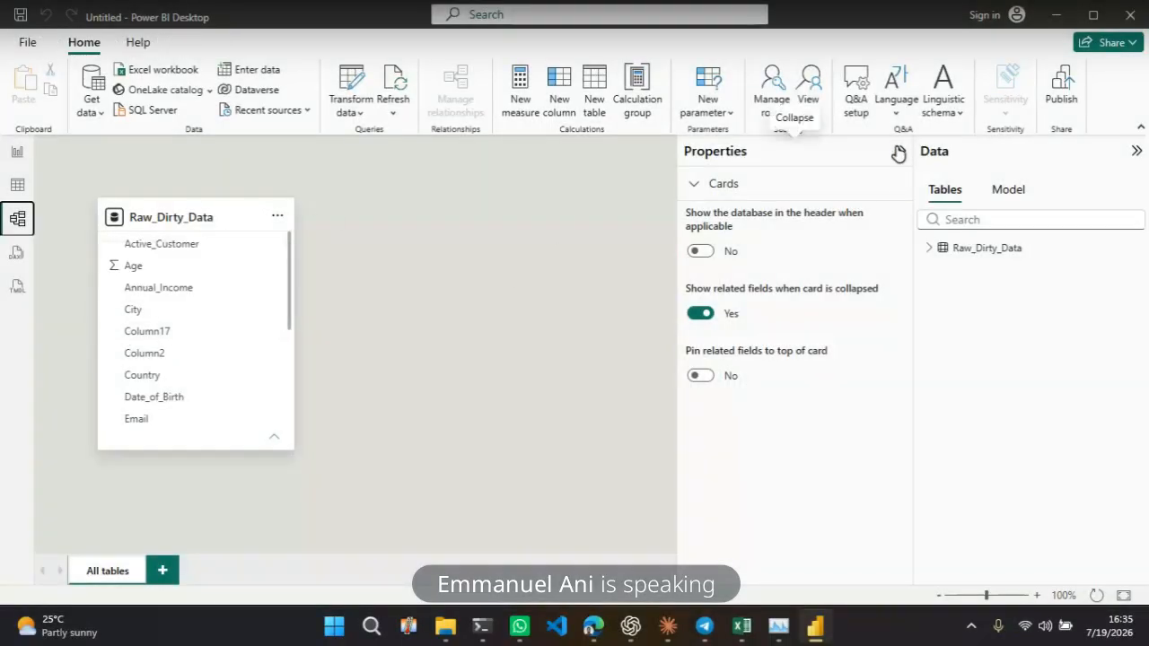
pyautogui.click(898, 151)
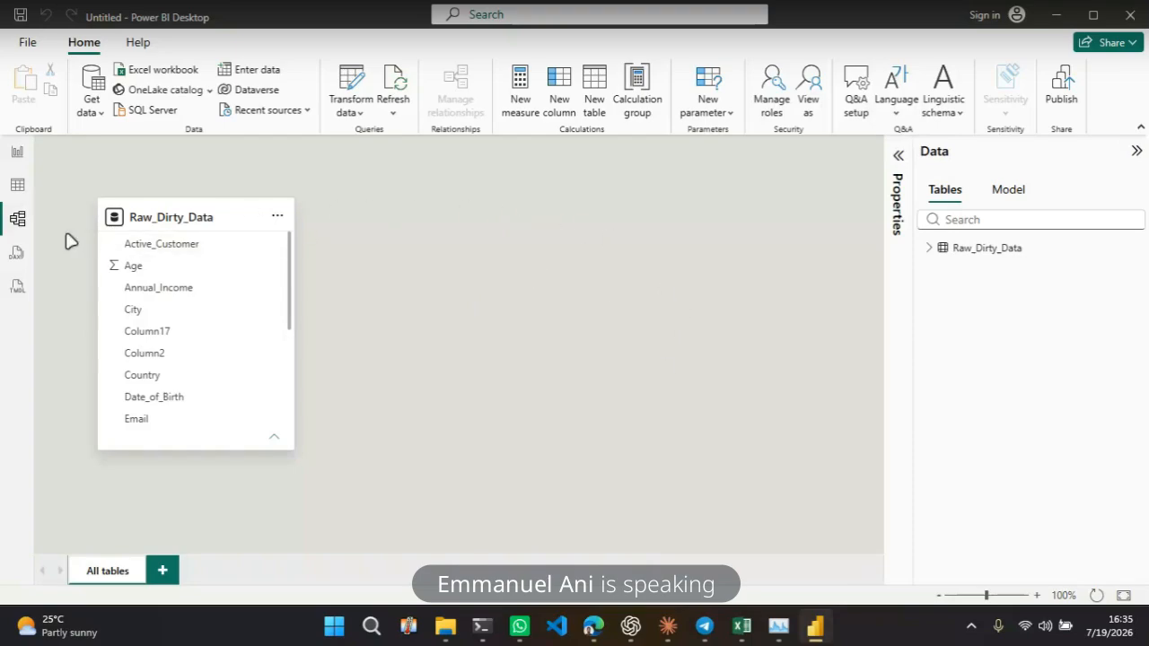
pyautogui.click(20, 263)
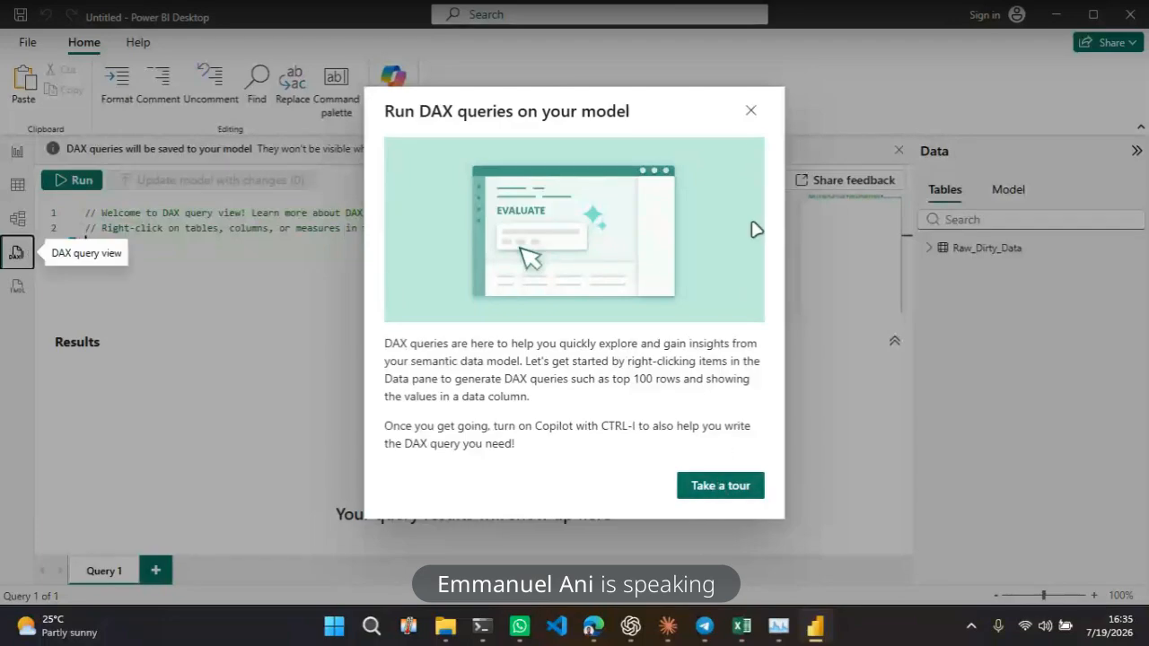
pyautogui.click(750, 110)
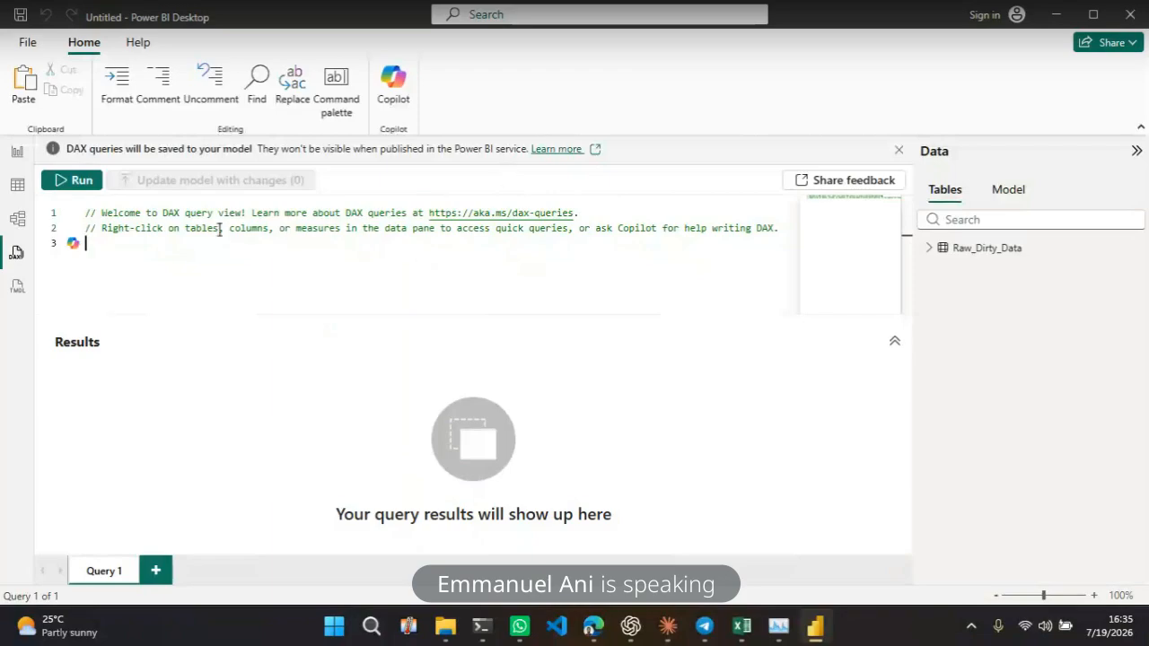
pyautogui.click(18, 289)
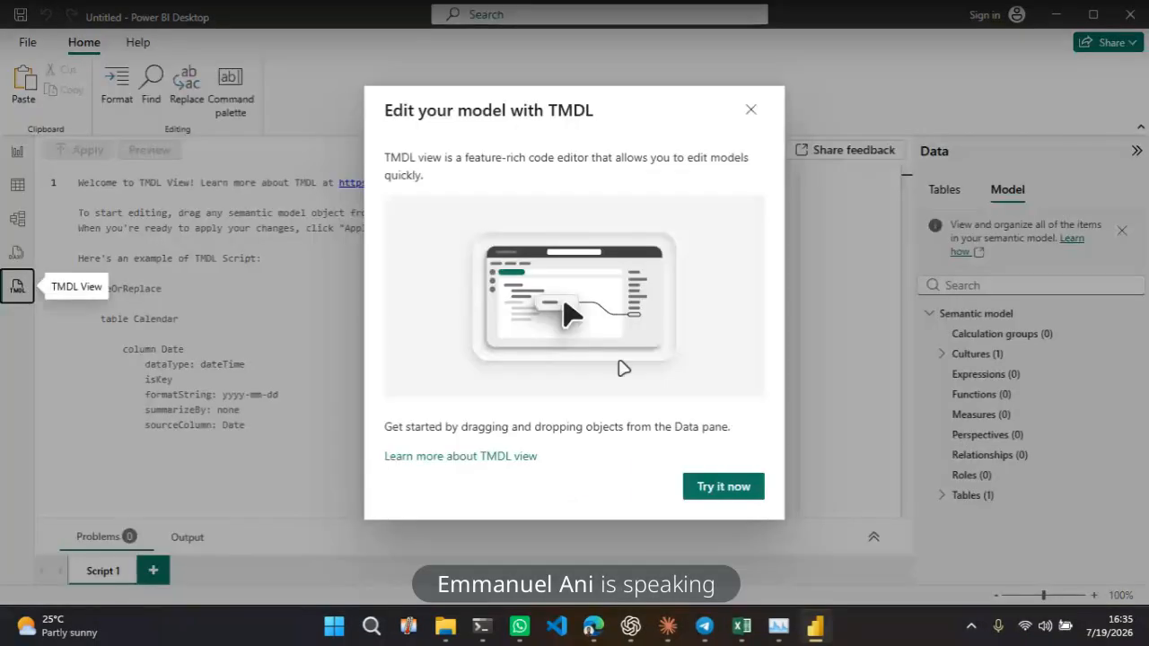
pyautogui.click(751, 109)
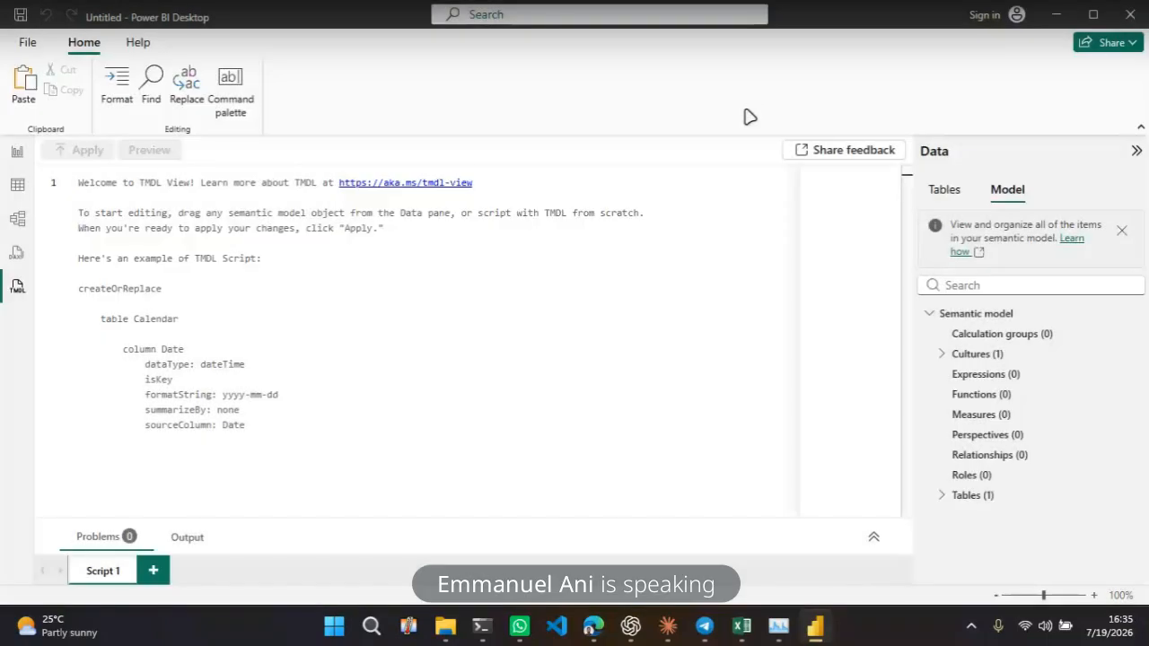
pyautogui.click(18, 155)
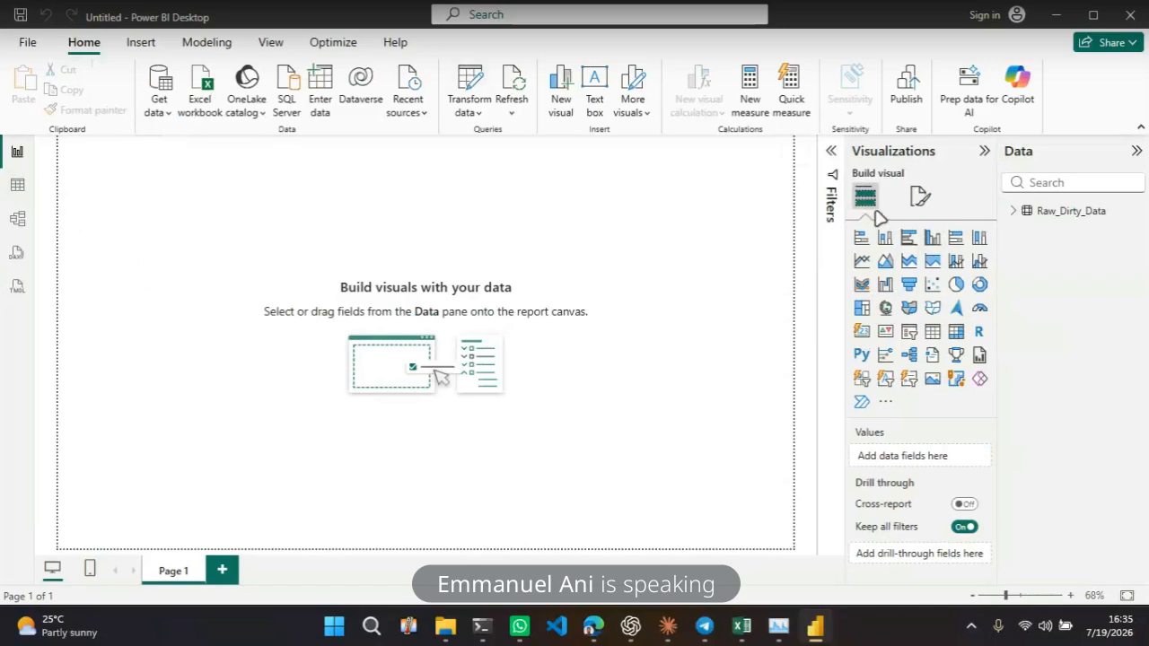
# Add a column chart of Age to the report canvas, enlarge it and move it to the top-left corner
pyautogui.click(1014, 213)
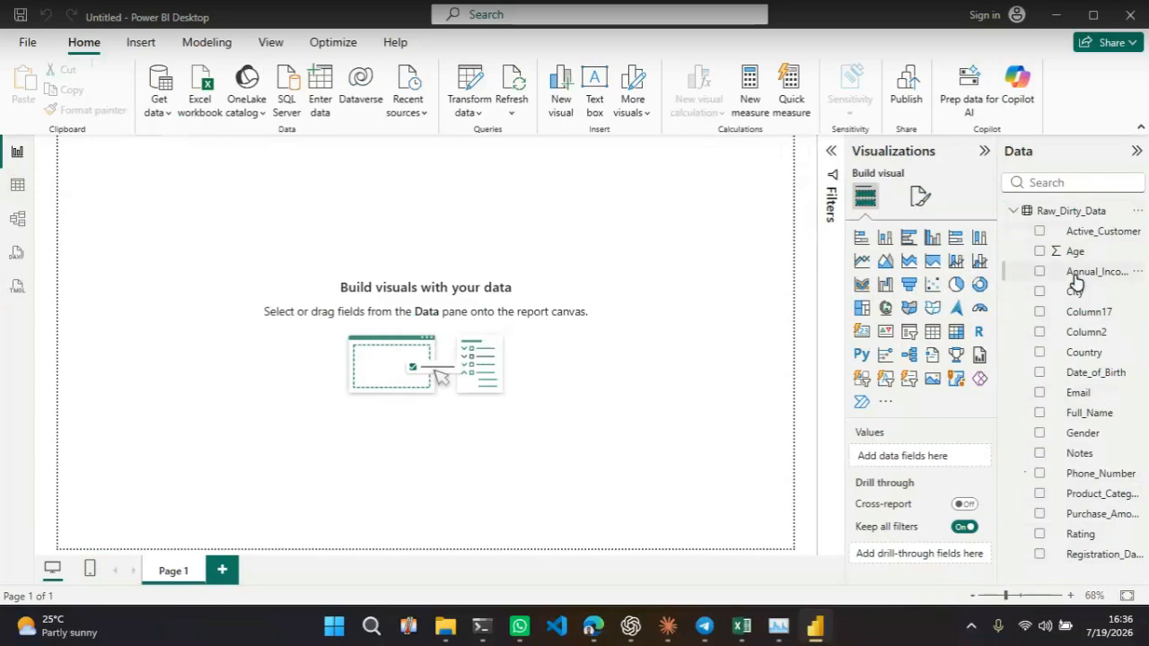
pyautogui.moveTo(1081, 253); pyautogui.dragTo(454, 352)
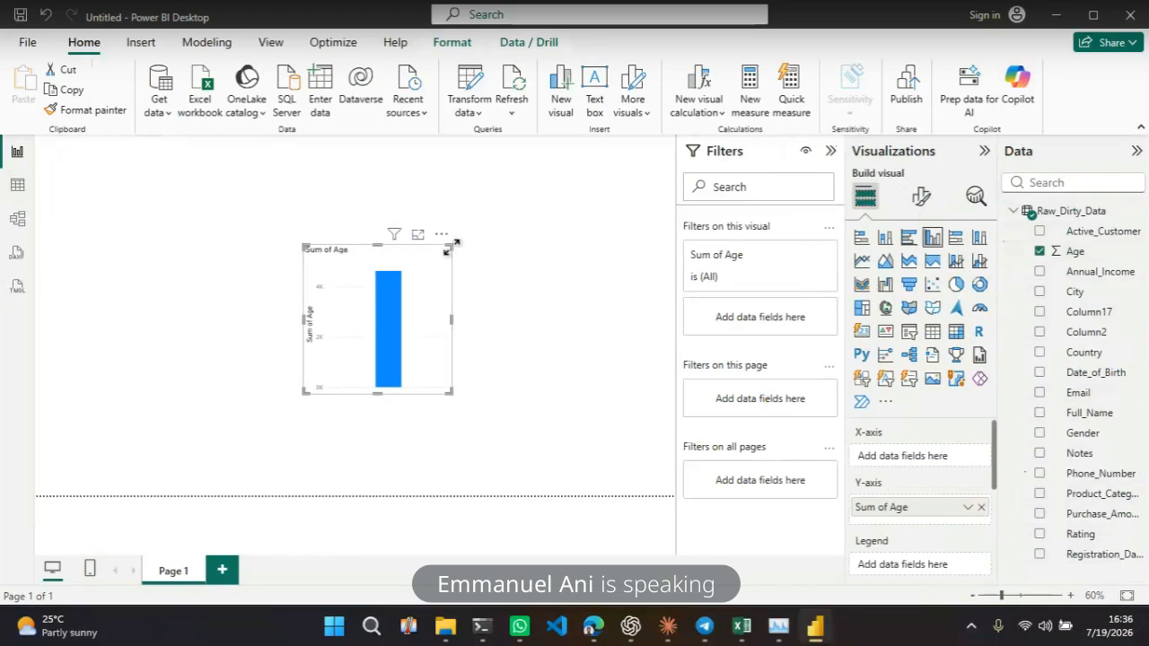
pyautogui.moveTo(456, 243); pyautogui.dragTo(560, 228)
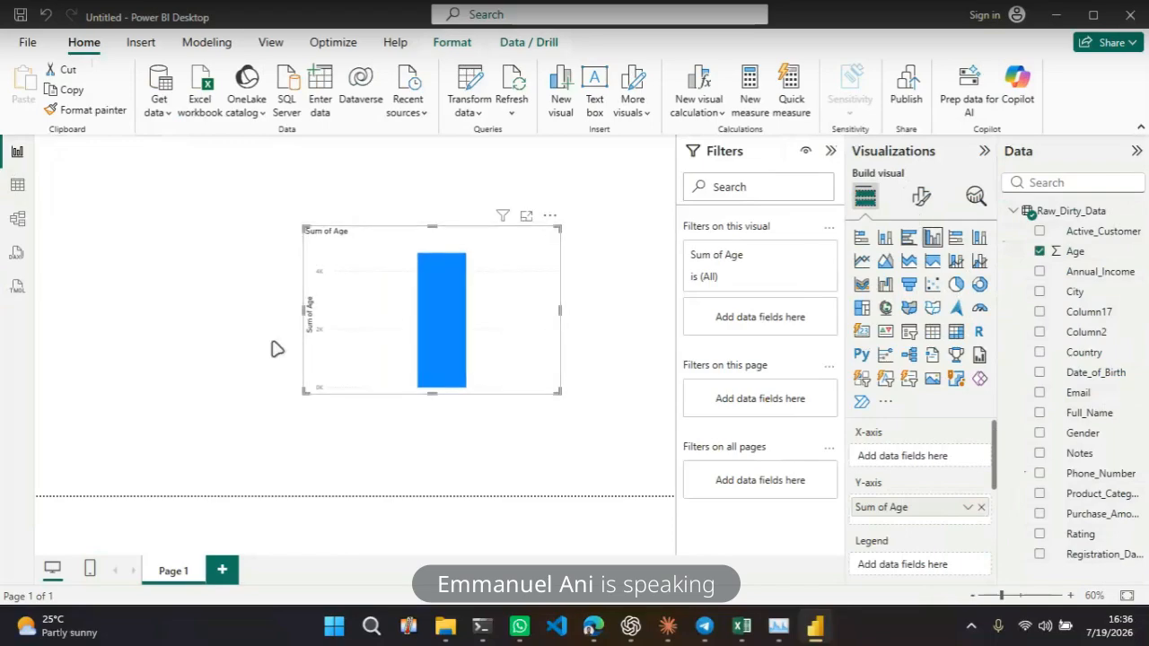
pyautogui.moveTo(315, 257); pyautogui.dragTo(52, 176)
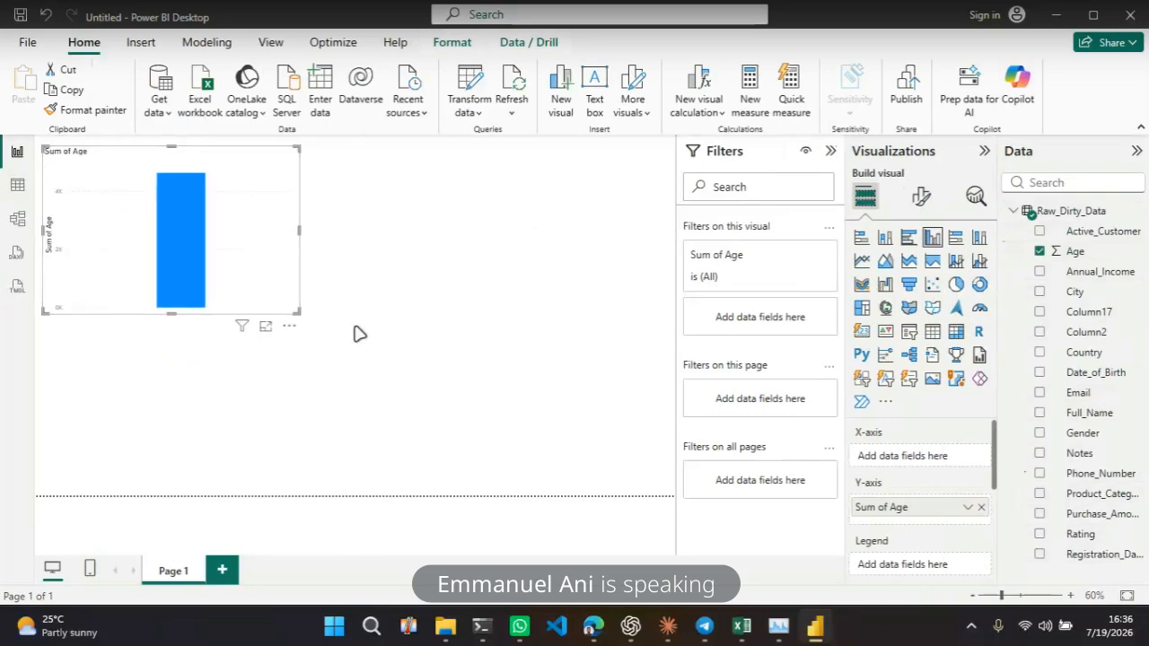
# Add a second report page and return to Page 1
pyautogui.click(220, 571)
pyautogui.click(166, 571)
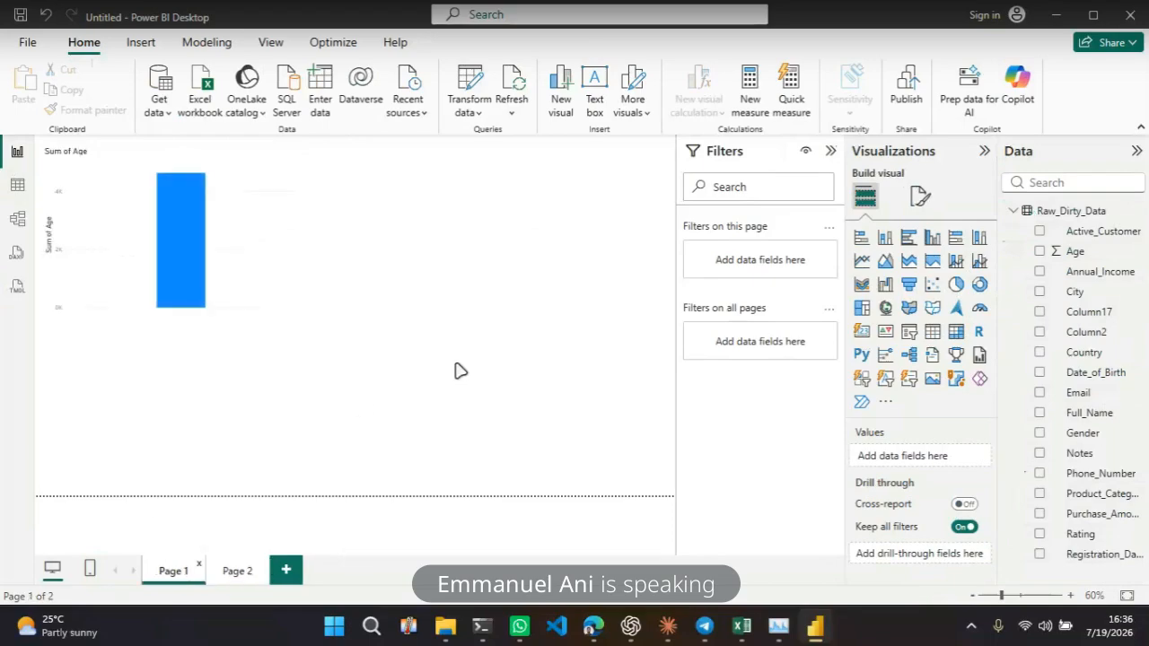
# Open the mobile layout view and switch back to the desktop layout
pyautogui.click(89, 569)
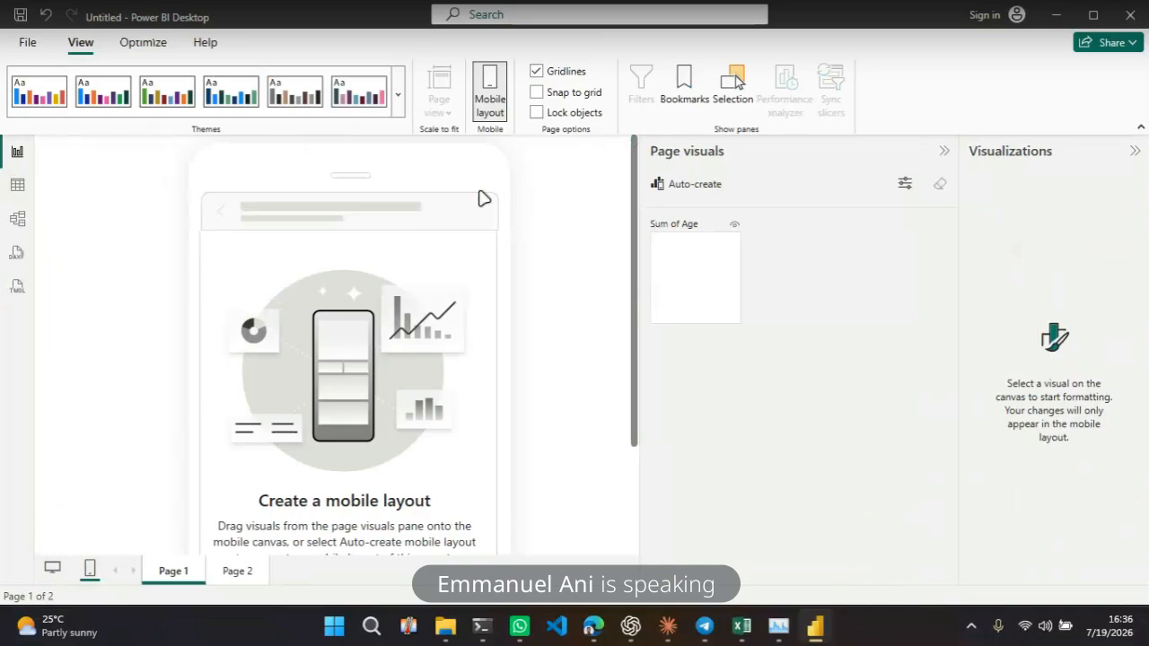
pyautogui.click(489, 90)
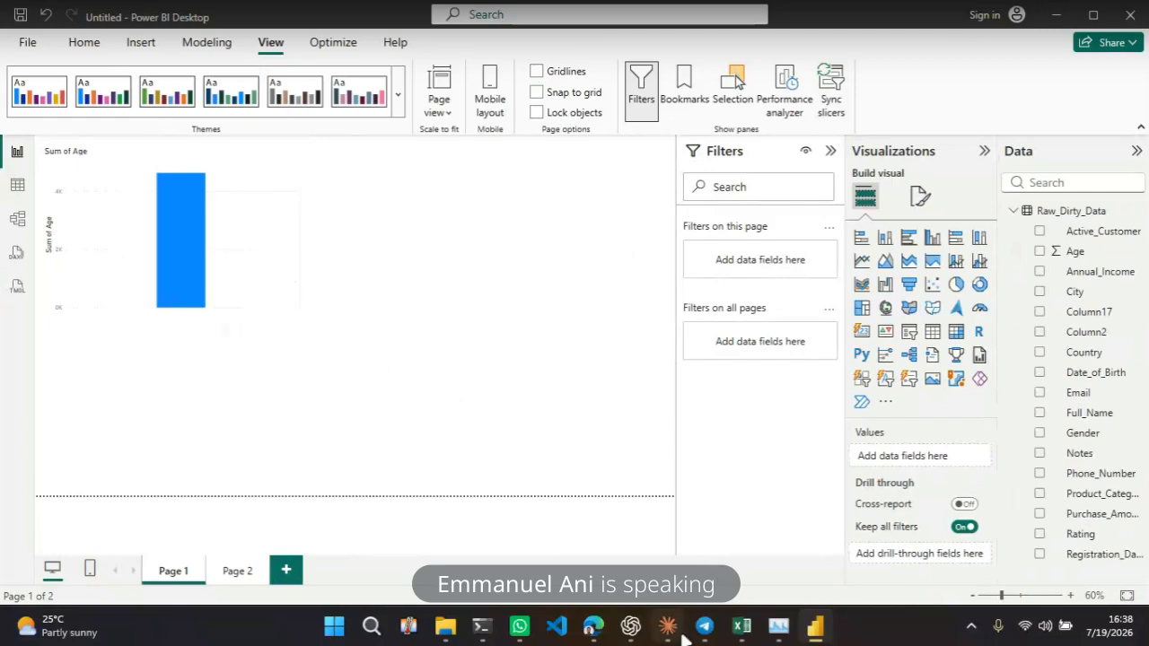
pyautogui.moveTo(702, 638)
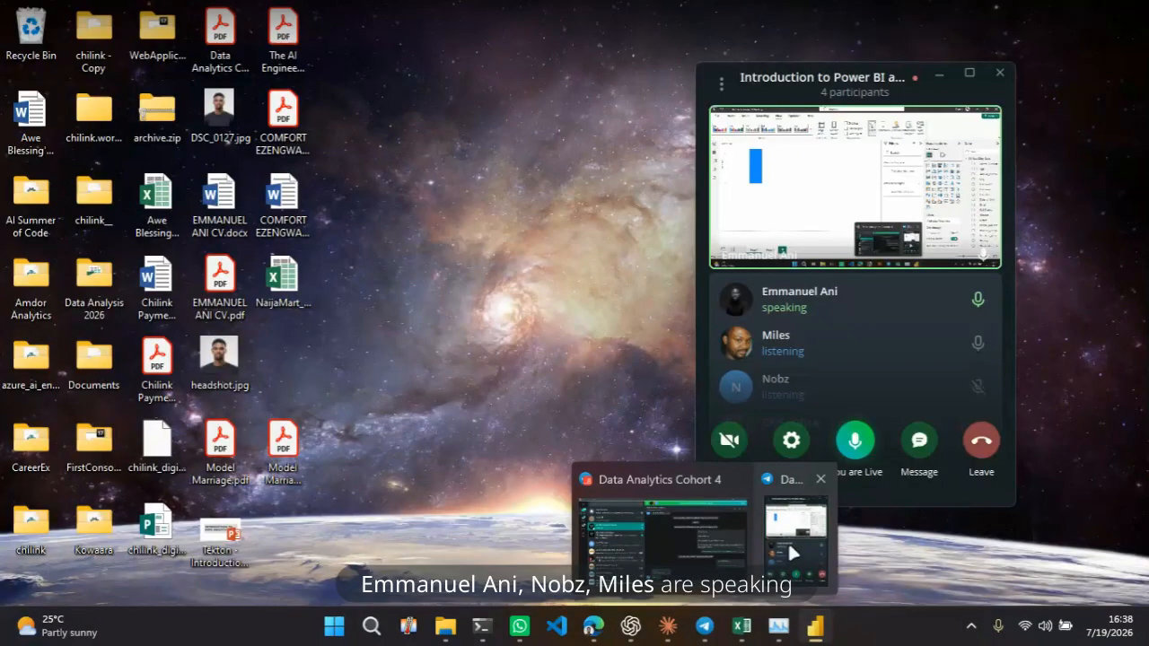
pyautogui.click(790, 544)
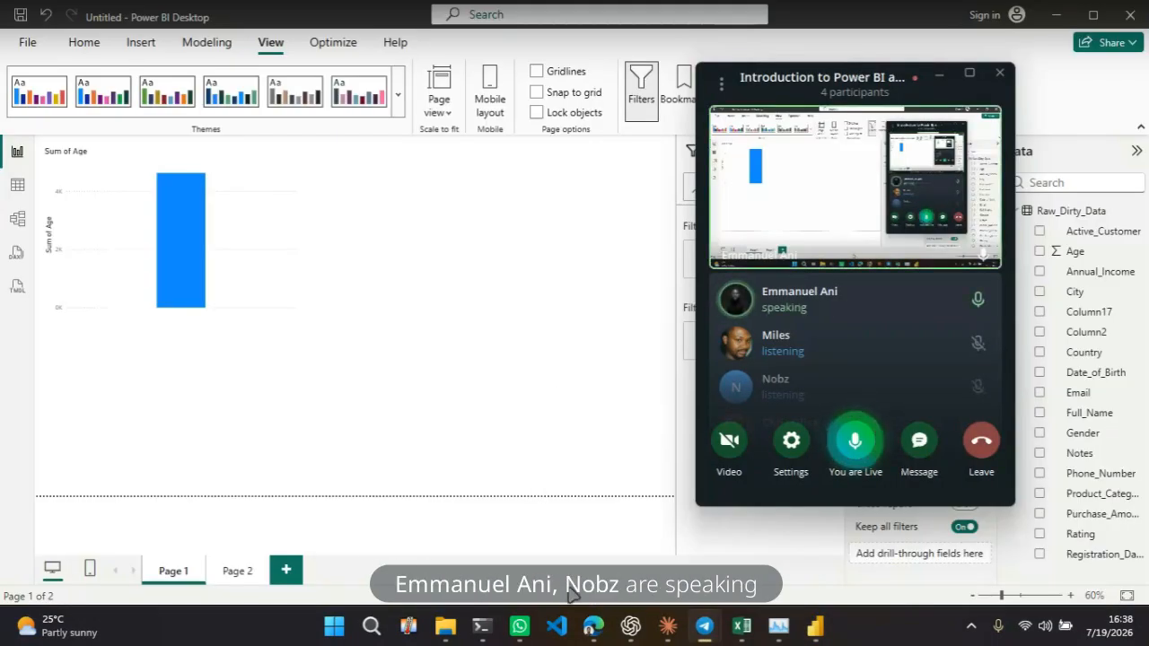
pyautogui.click(722, 84)
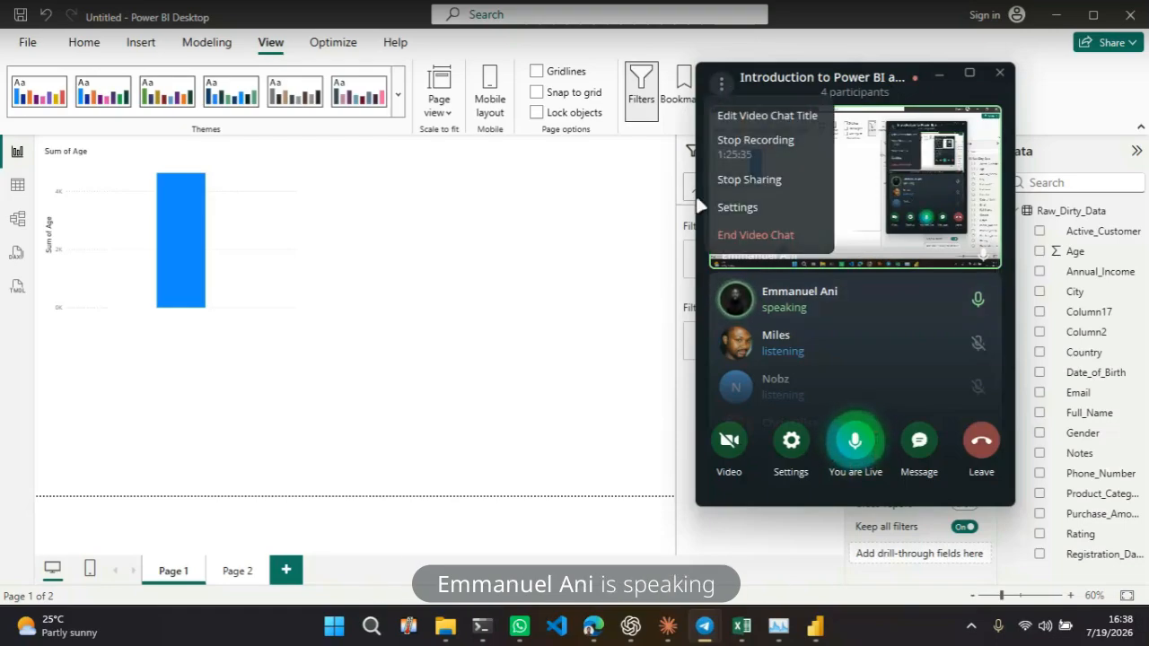